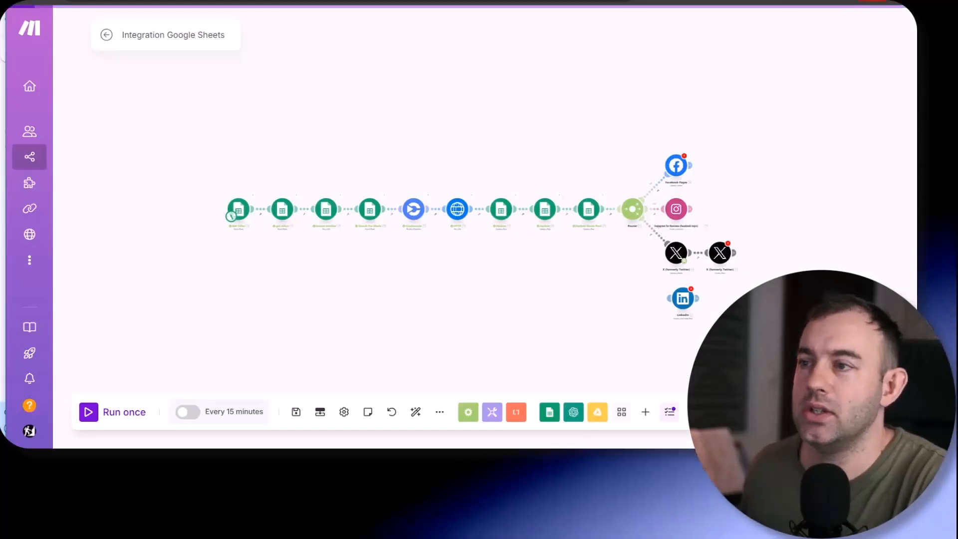
# - Examine the module chain of the Integration Google Sheets scenario, shifting the Creatomate module below the row
pyautogui.scroll(2, 278, 252)
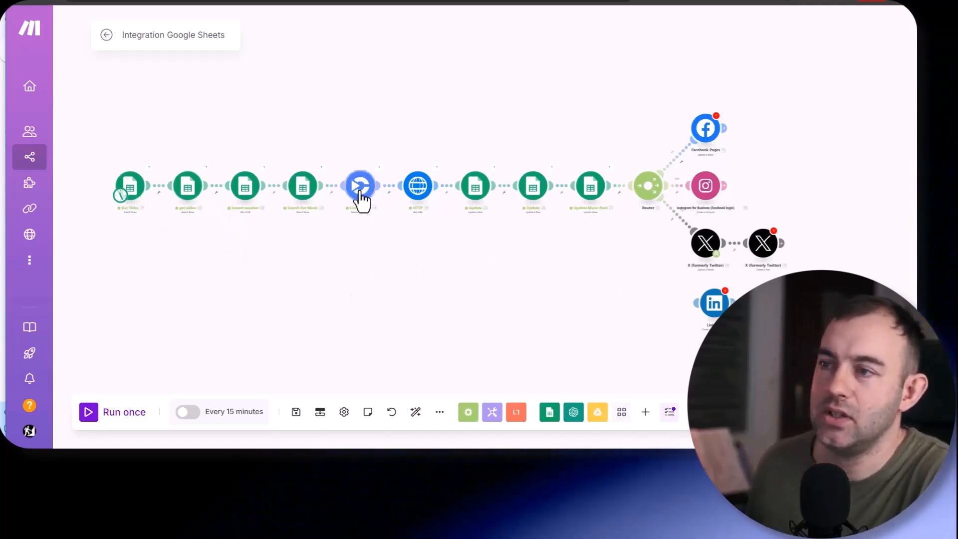
pyautogui.moveTo(350, 273); pyautogui.dragTo(356, 236)
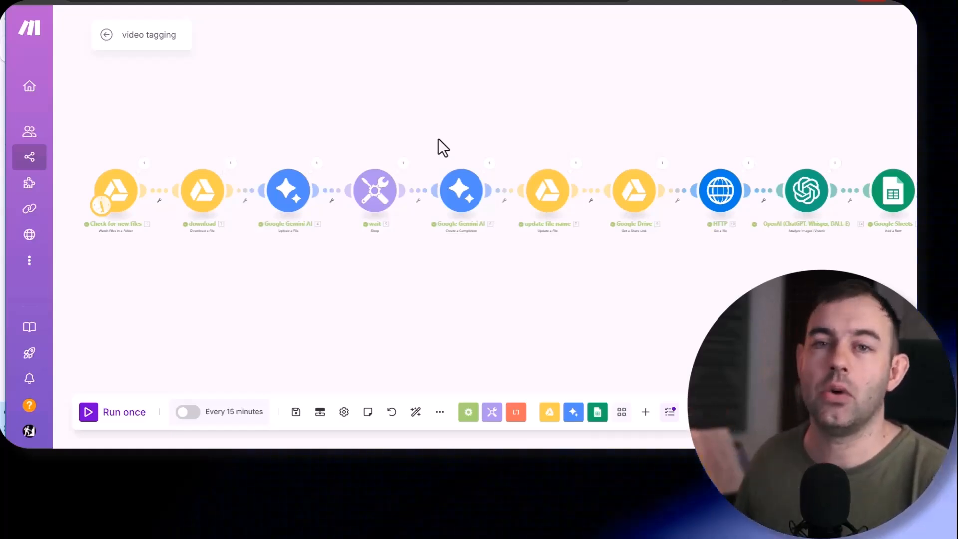
# - Examine the start of the video tagging scenario, repositioning its Check for new files trigger module
pyautogui.moveTo(118, 188); pyautogui.dragTo(141, 179)
pyautogui.scroll(3, 130, 196)
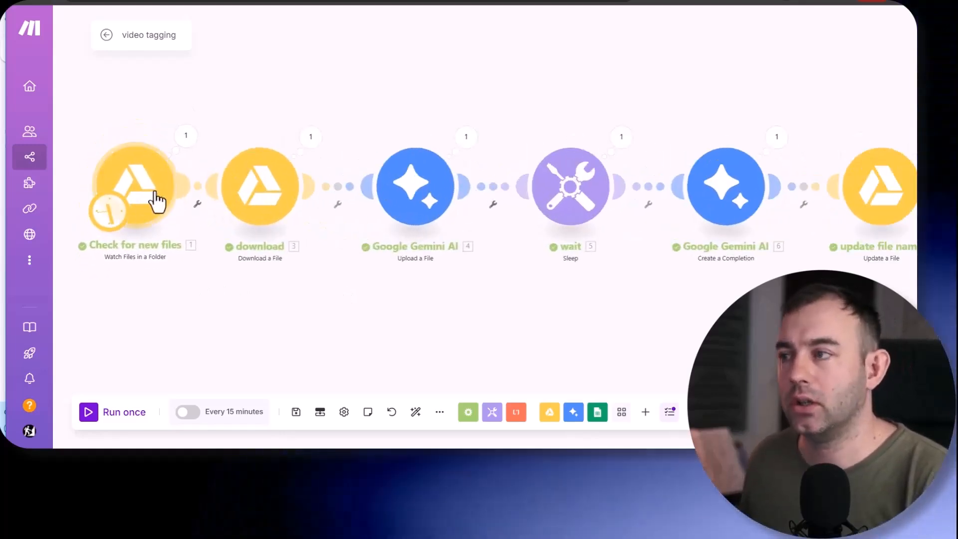
pyautogui.scroll(-3, 414, 304)
pyautogui.scroll(1, 415, 316)
pyautogui.moveTo(411, 309); pyautogui.dragTo(417, 295)
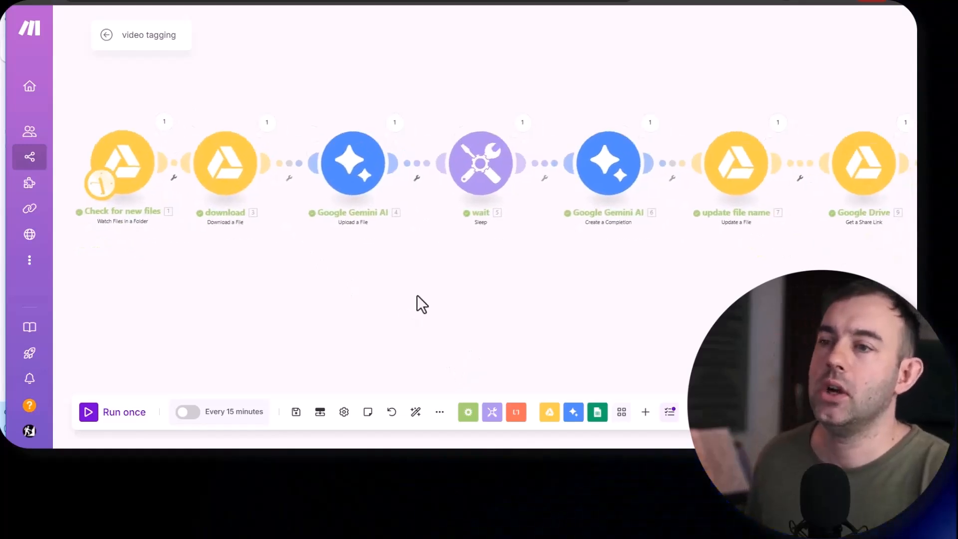
pyautogui.moveTo(123, 167)
pyautogui.mouseDown()
pyautogui.moveTo(124, 179)
pyautogui.moveTo(134, 153)
pyautogui.mouseUp()
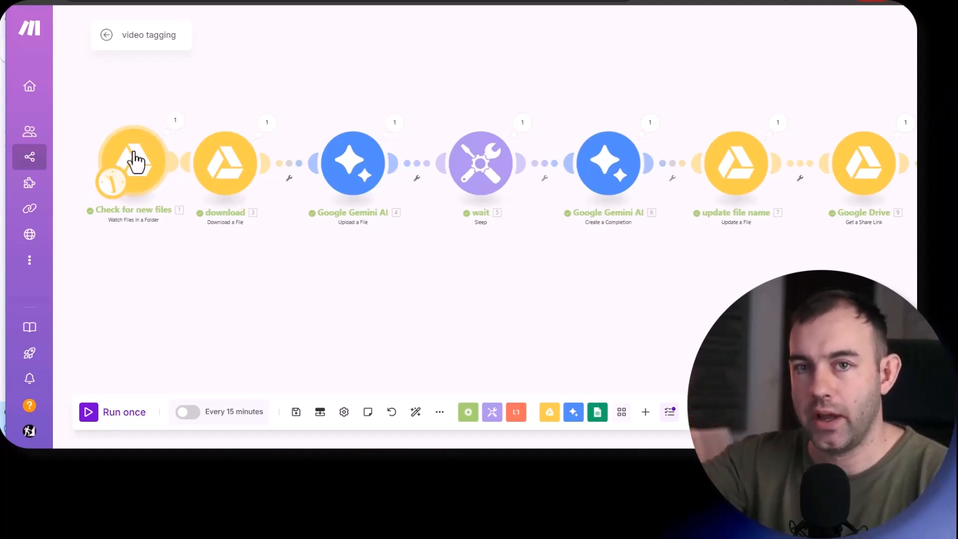
pyautogui.moveTo(134, 164); pyautogui.dragTo(106, 180)
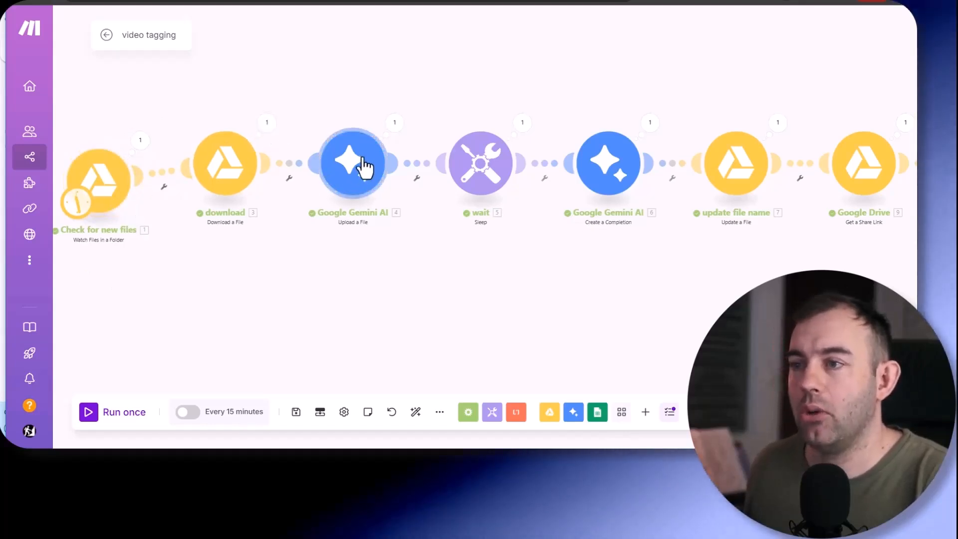
# - Examine the rest of the video tagging scenario, offsetting the Gemini Upload a File, HTTP and Google Sheets modules
pyautogui.moveTo(364, 167); pyautogui.dragTo(355, 204)
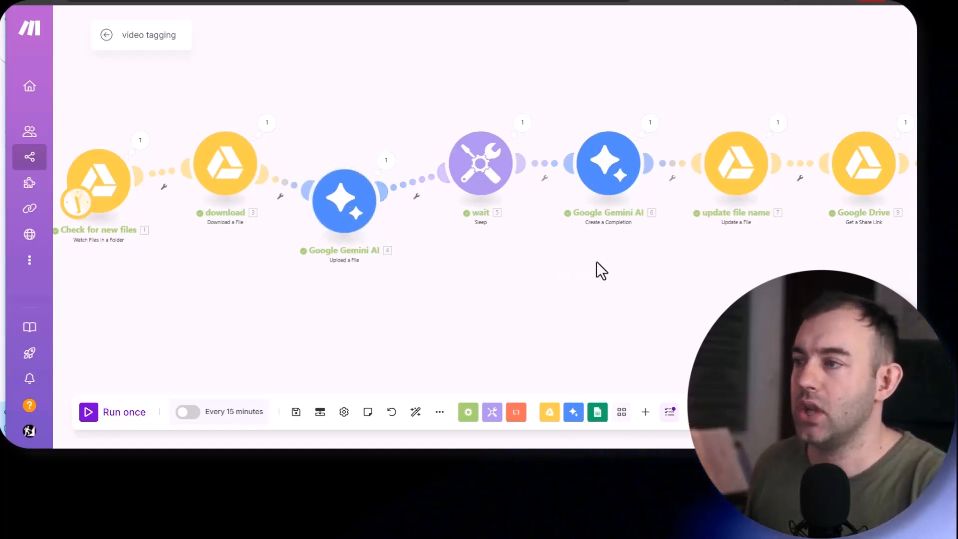
pyautogui.moveTo(596, 263); pyautogui.dragTo(368, 261)
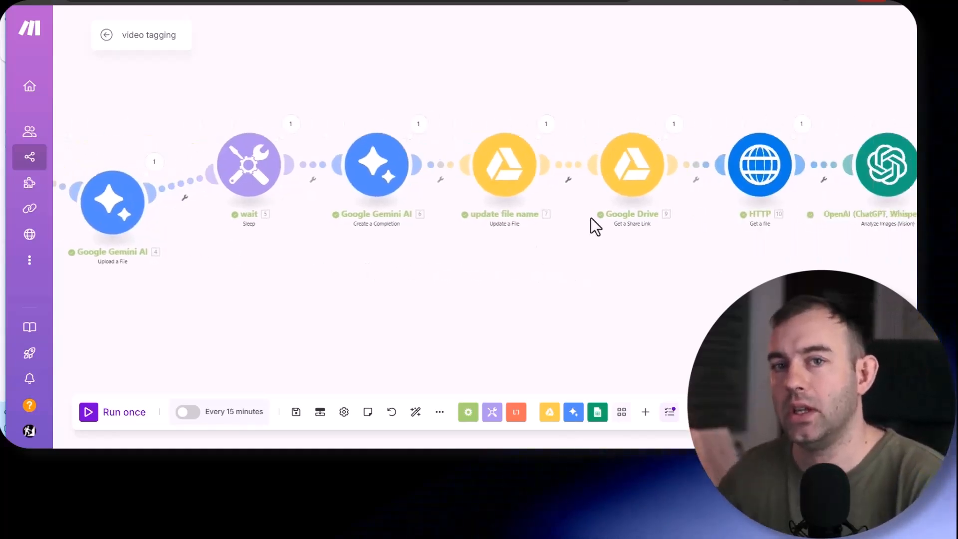
pyautogui.moveTo(734, 251); pyautogui.dragTo(469, 278)
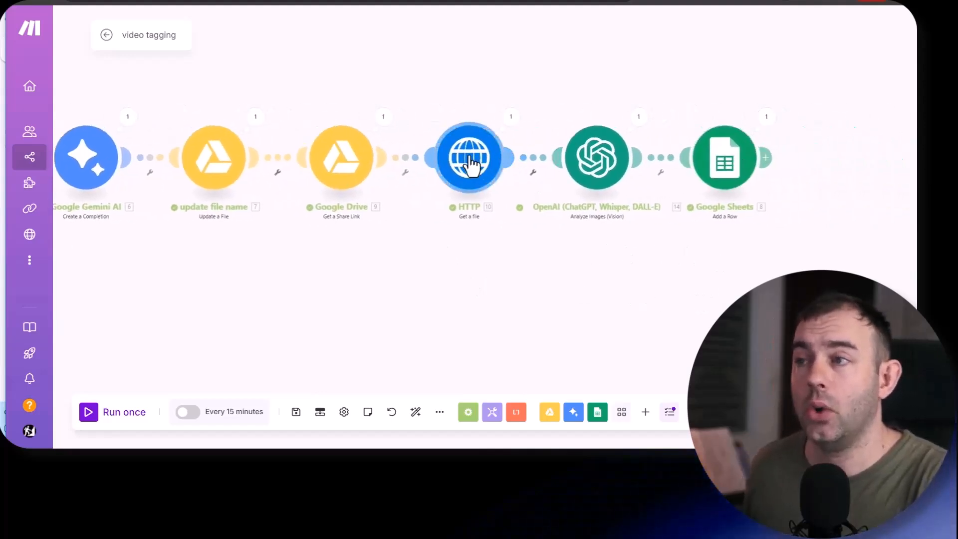
pyautogui.moveTo(471, 165); pyautogui.dragTo(469, 219)
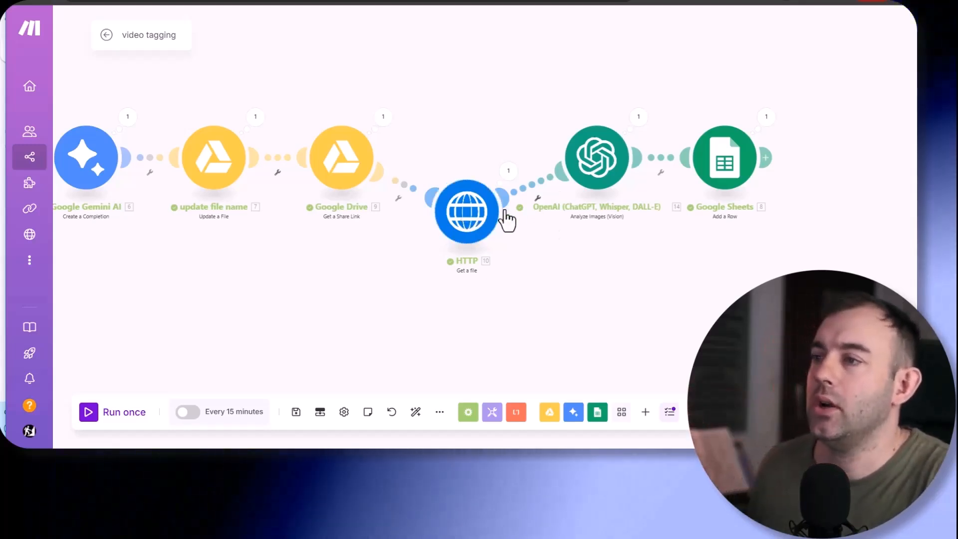
pyautogui.moveTo(725, 175); pyautogui.dragTo(735, 171)
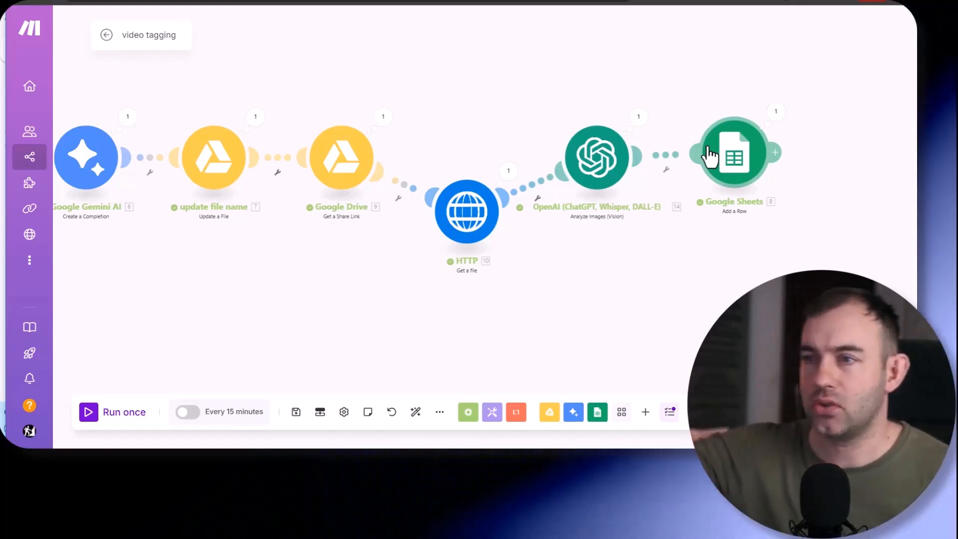
# - Review the three modules of the Music Pool Add scenario, then return to the Creatomate module in Integration Google Sheets
pyautogui.moveTo(237, 211); pyautogui.dragTo(332, 204)
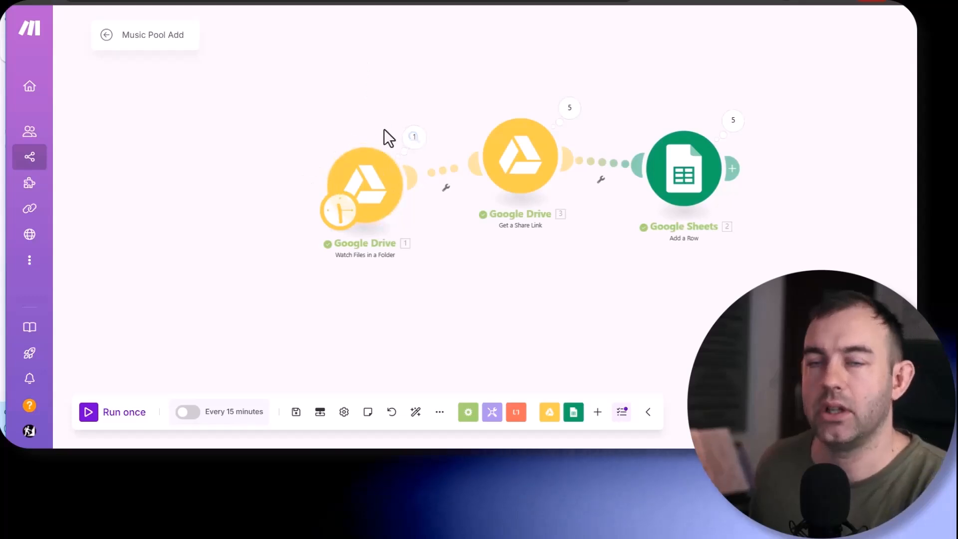
pyautogui.moveTo(381, 184); pyautogui.dragTo(358, 132)
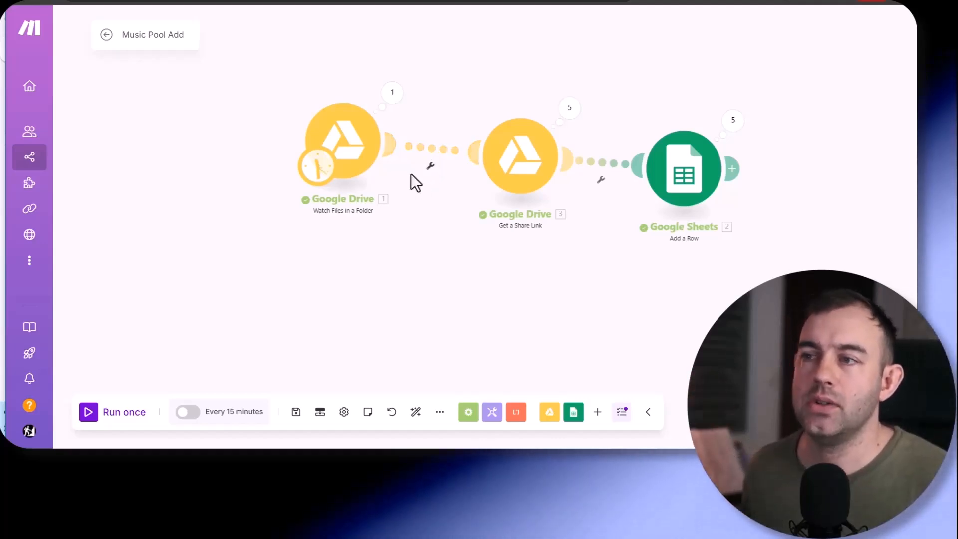
pyautogui.moveTo(345, 143); pyautogui.dragTo(350, 160)
pyautogui.moveTo(535, 162); pyautogui.dragTo(532, 172)
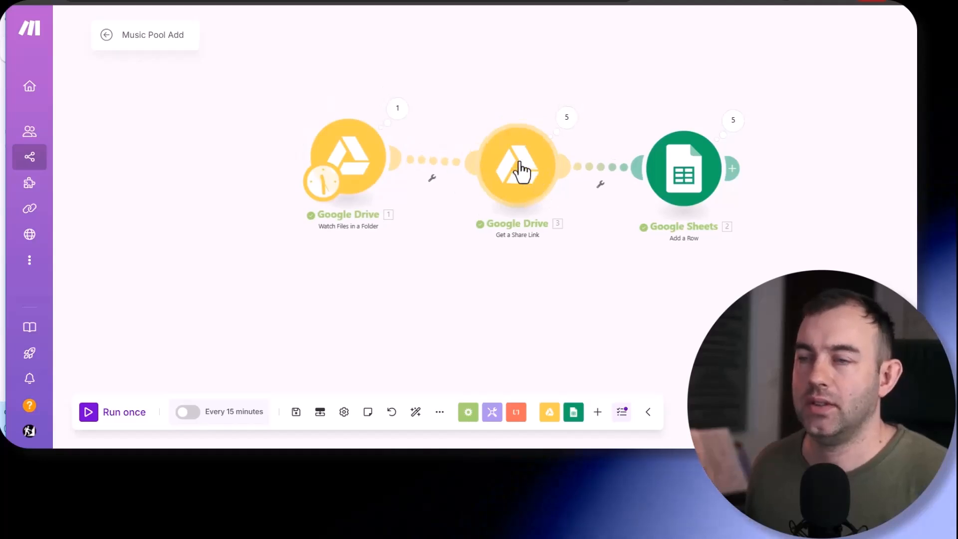
pyautogui.moveTo(678, 187); pyautogui.dragTo(690, 162)
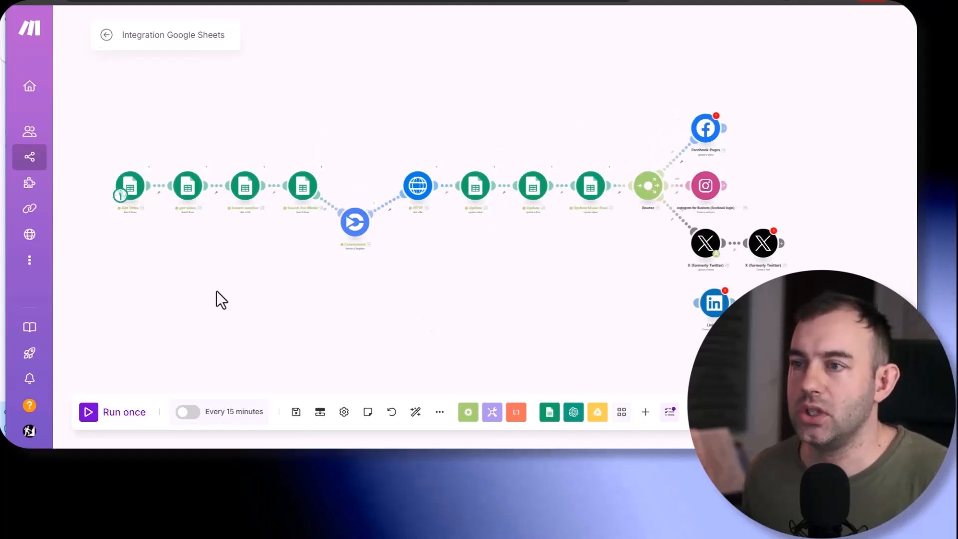
pyautogui.scroll(2, 219, 250)
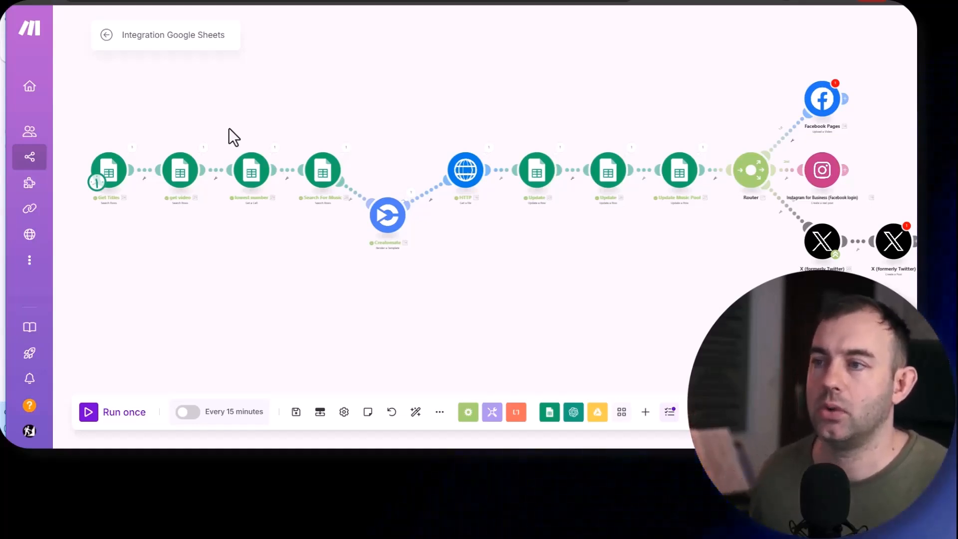
pyautogui.moveTo(399, 220); pyautogui.dragTo(402, 234)
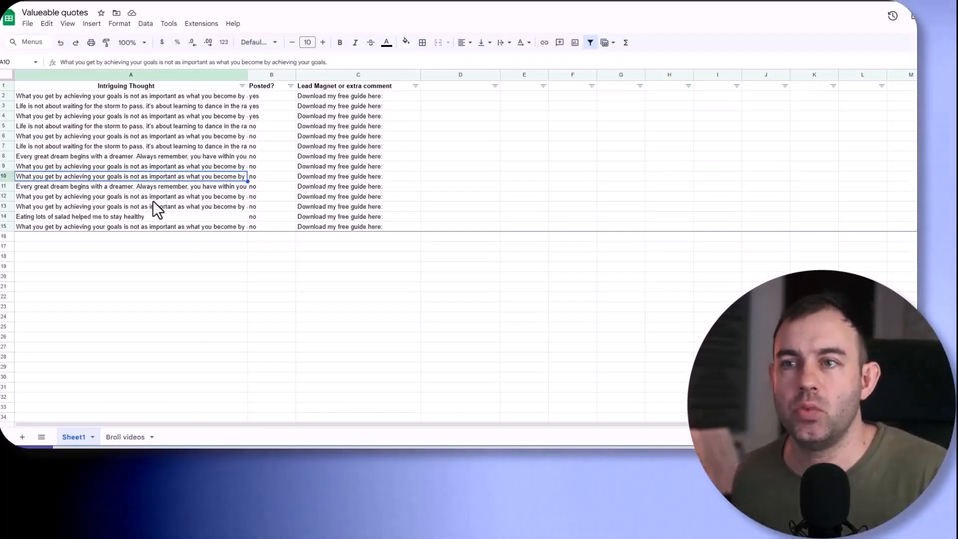
# - Review the Intriguing Thought, Posted? and Lead Magnet columns in the Valueable quotes Google Sheet
pyautogui.click(109, 95)
pyautogui.keyDown('shift'); pyautogui.click(111, 117); pyautogui.keyUp('shift')
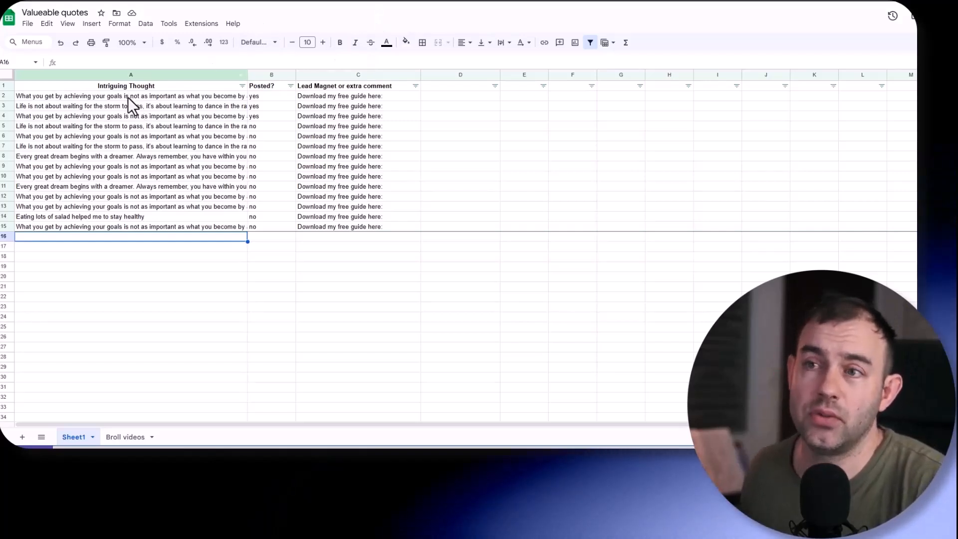
pyautogui.moveTo(127, 97); pyautogui.dragTo(142, 208)
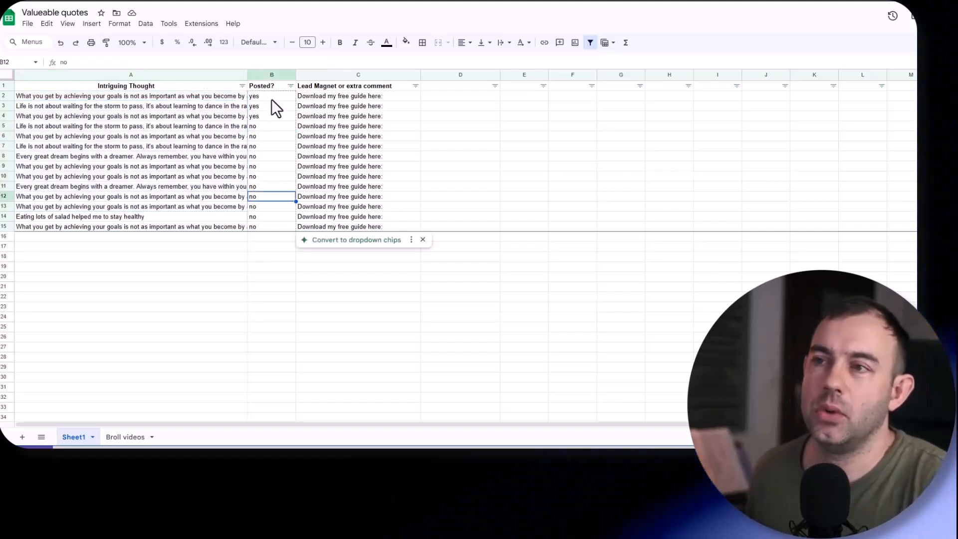
pyautogui.click(271, 99)
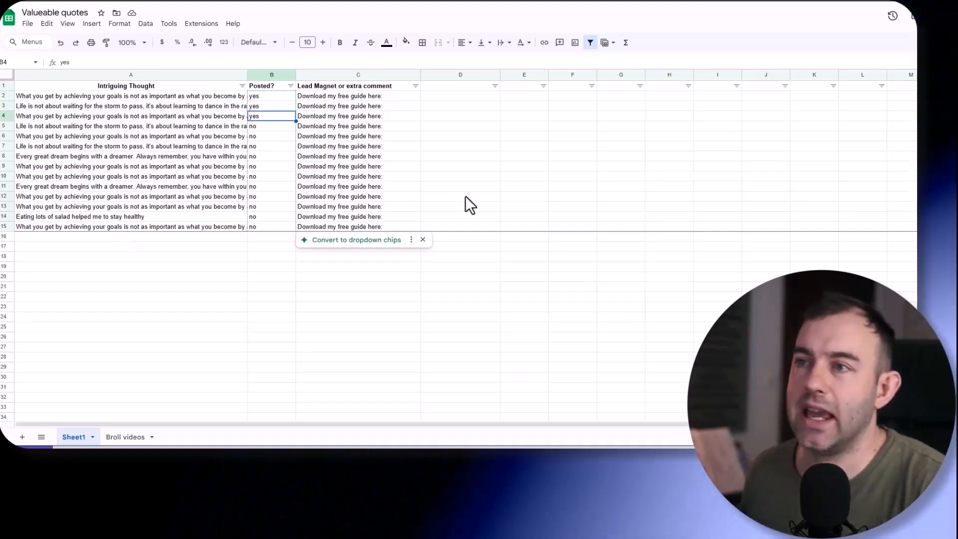
pyautogui.click(348, 98)
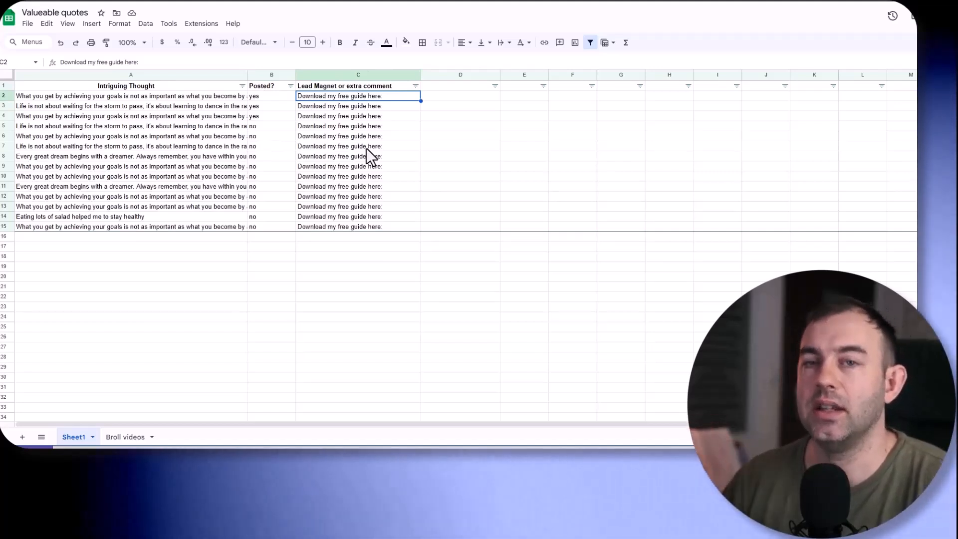
pyautogui.click(355, 116)
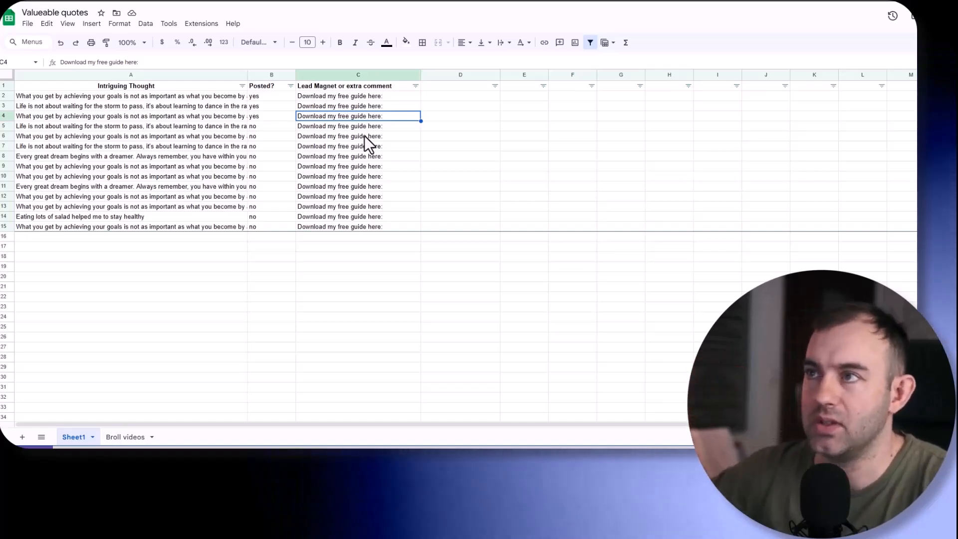
# - Switch to the My Broll videos spreadsheet and review its file name, share link, used and face position columns
pyautogui.click(464, 2)
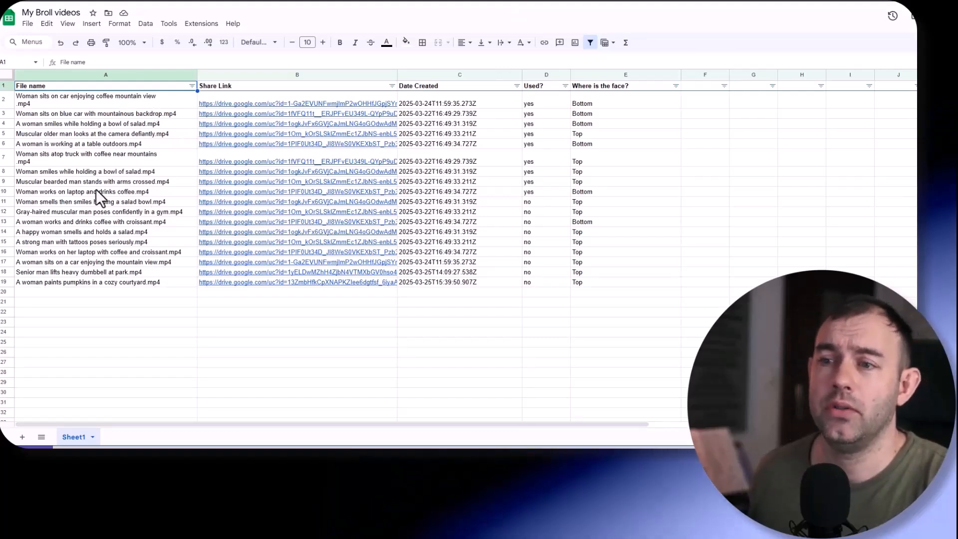
pyautogui.click(94, 117)
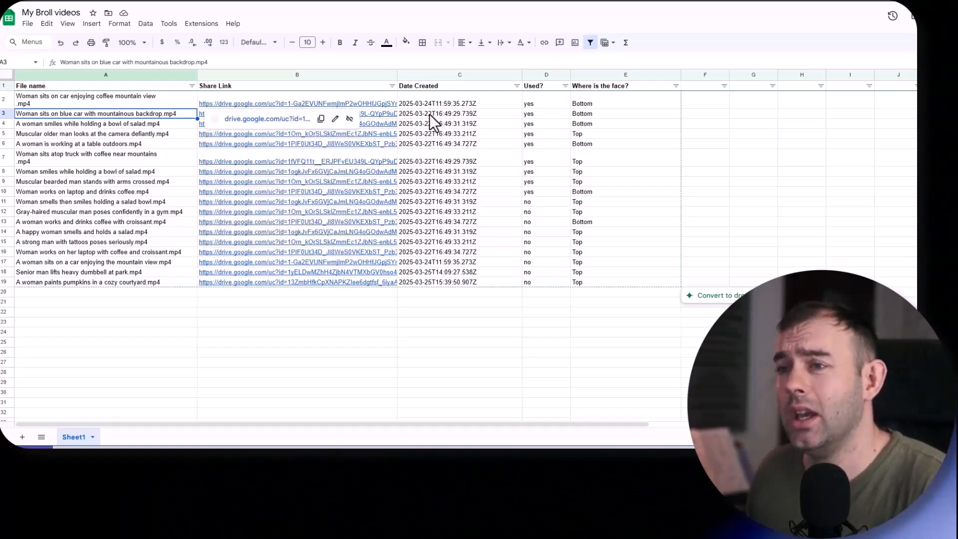
pyautogui.click(317, 312)
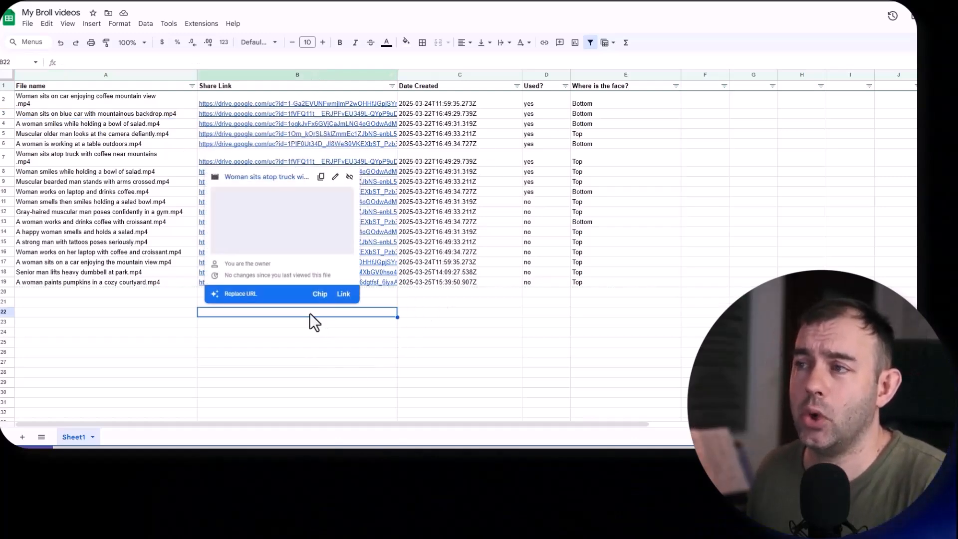
pyautogui.click(303, 356)
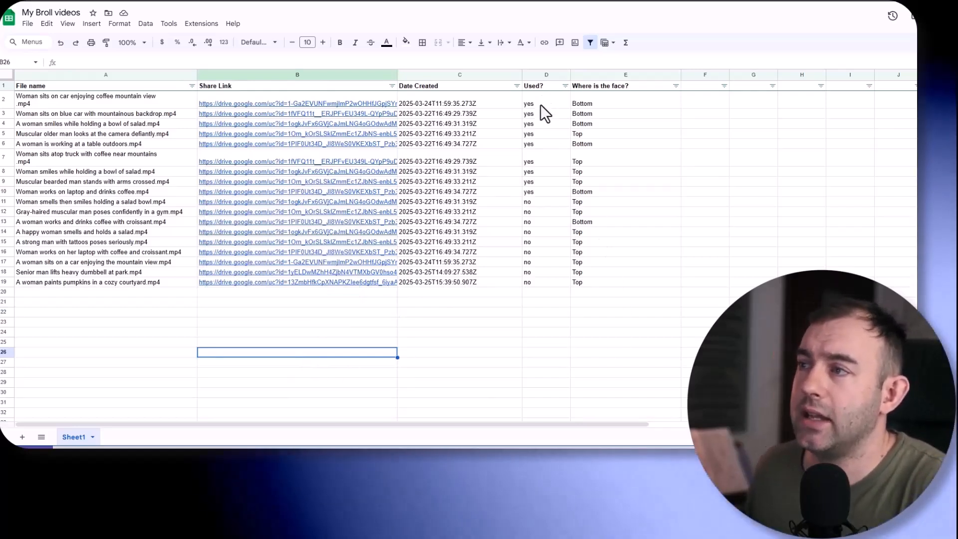
pyautogui.click(539, 103)
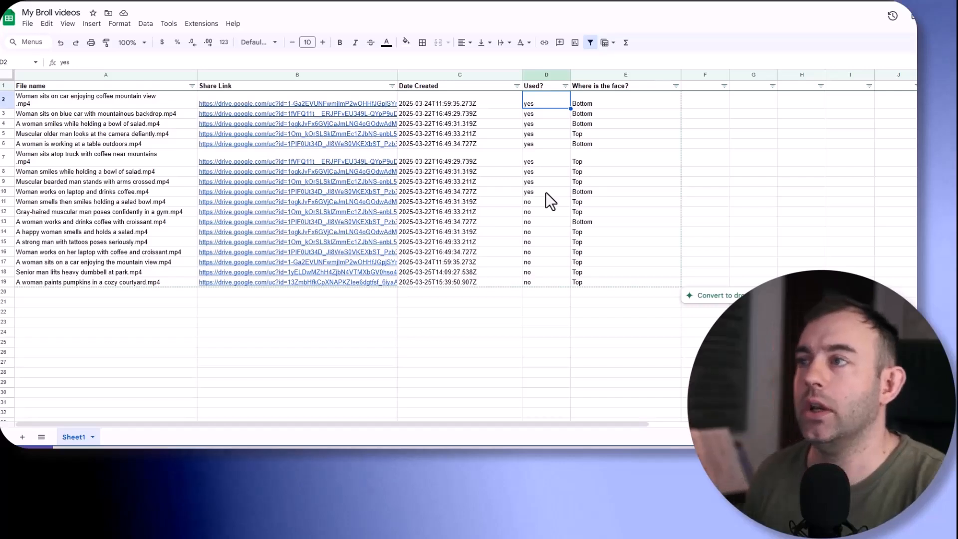
pyautogui.press('Right')
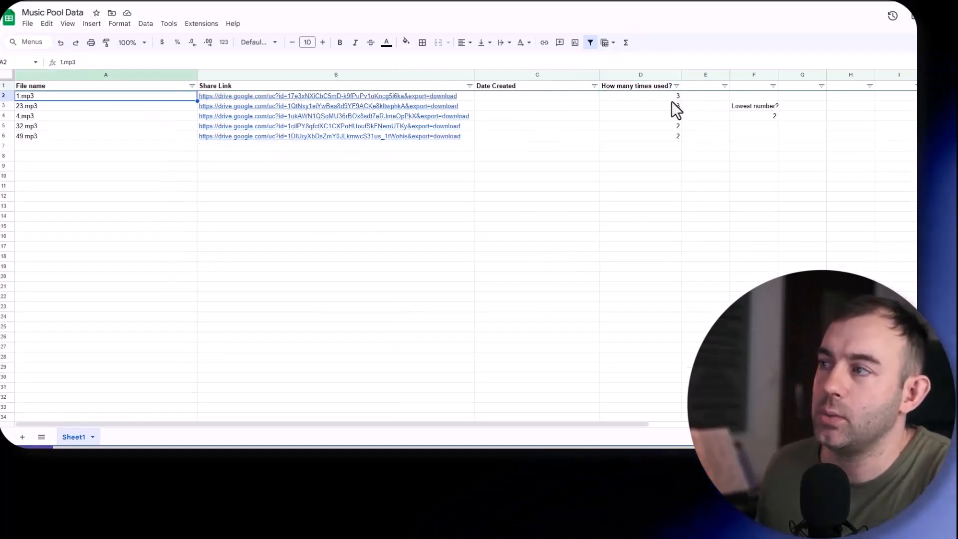
# - Review the usage counts and file names of the tracks in the Music Pool Data spreadsheet
pyautogui.click(654, 95)
pyautogui.hotkey('ctrl', 'shift', 'Down')
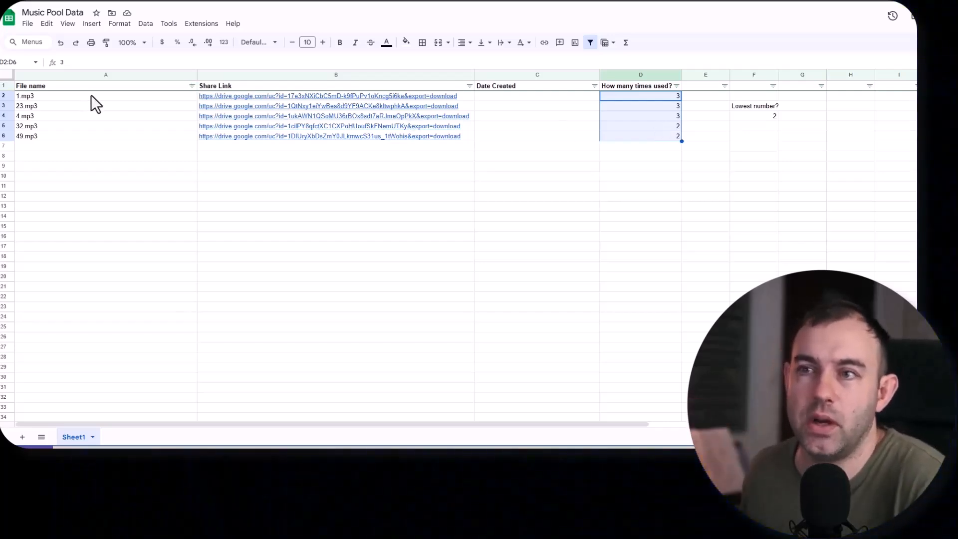
pyautogui.click(92, 98)
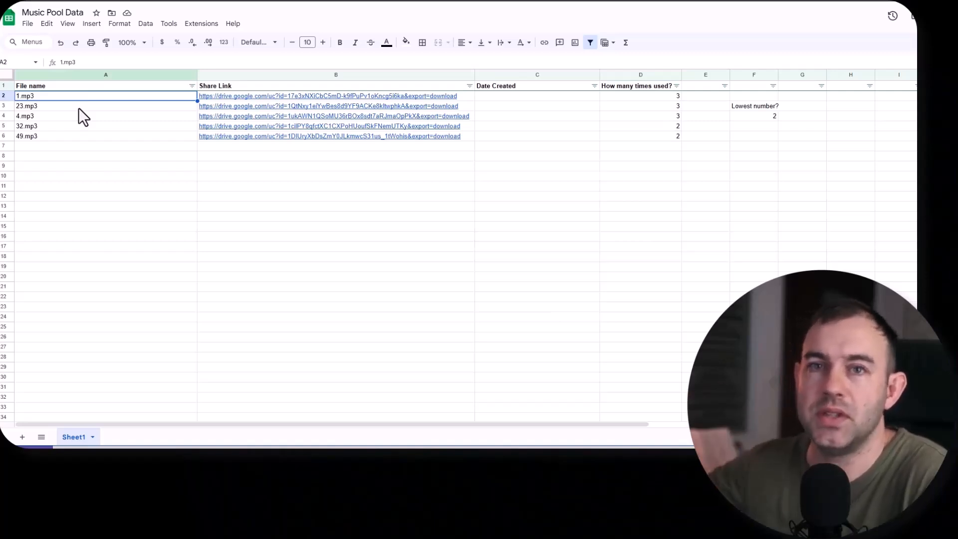
pyautogui.click(79, 107)
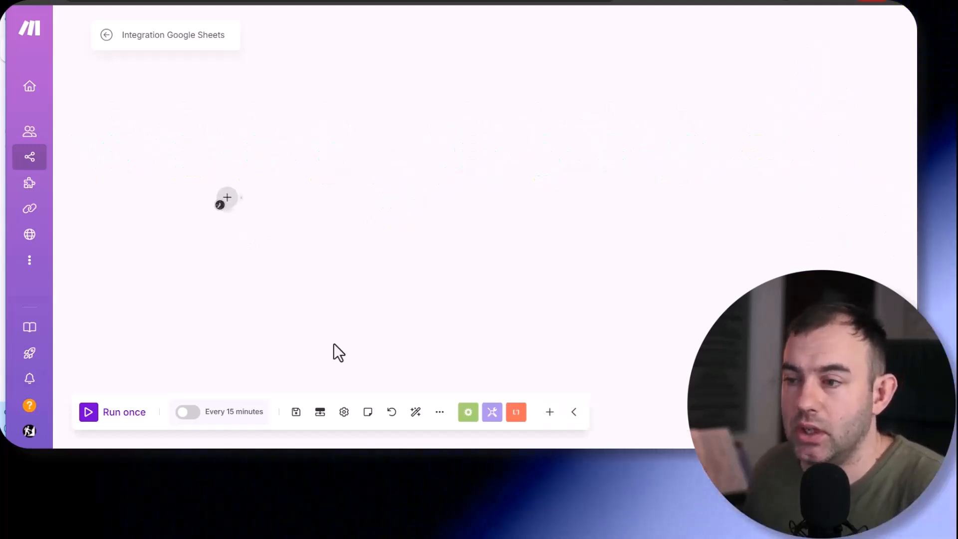
# - Import the blueprint.json file into the empty Integration Google Sheets scenario in Make
pyautogui.click(439, 412)
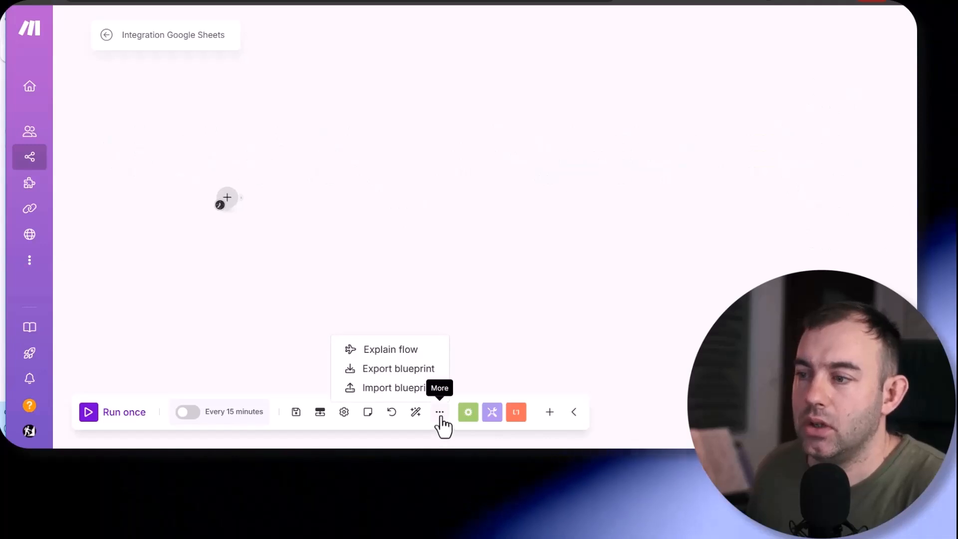
pyautogui.click(392, 388)
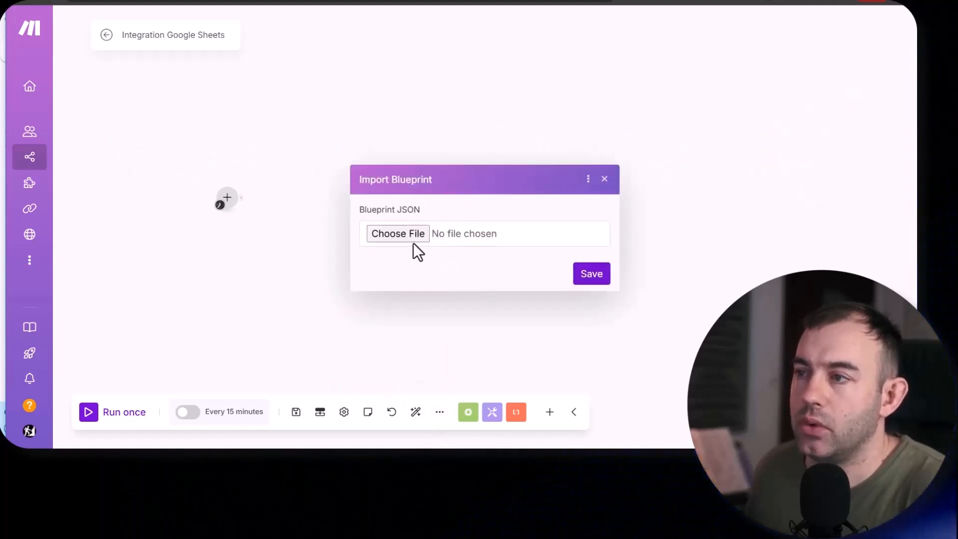
pyautogui.click(392, 232)
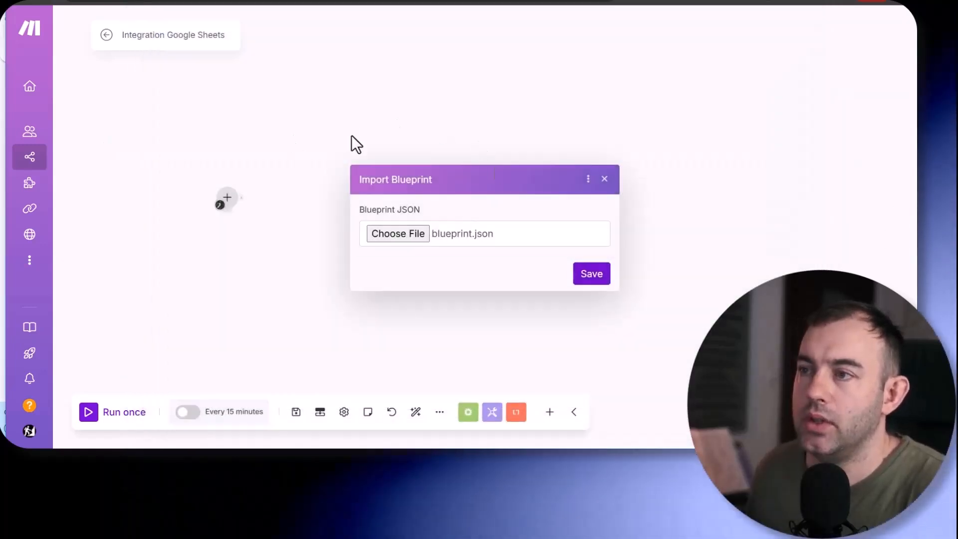
pyautogui.click(602, 282)
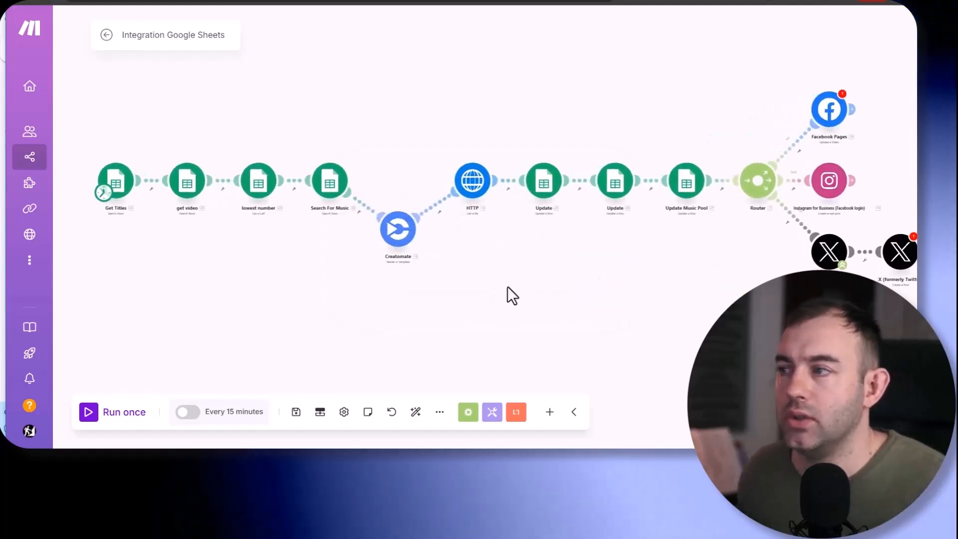
pyautogui.scroll(-3, 518, 267)
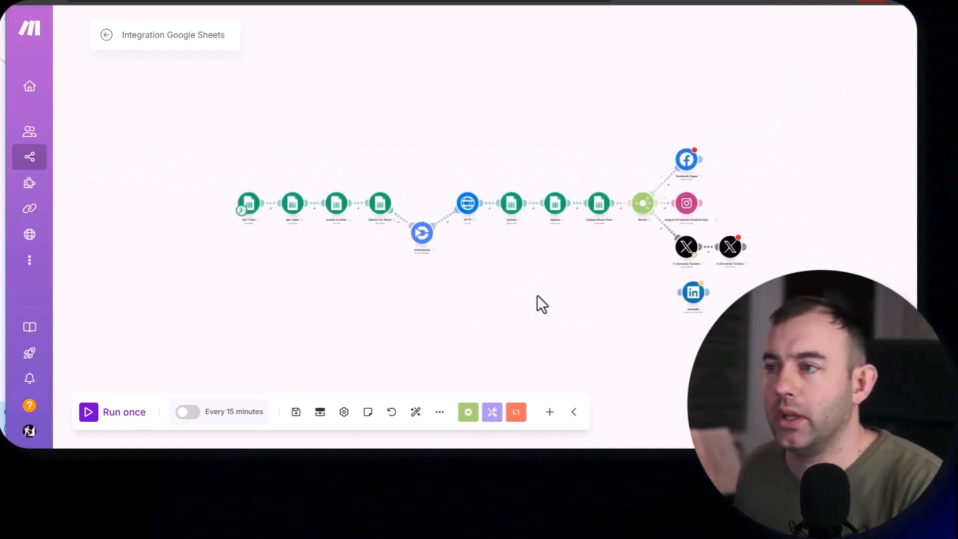
pyautogui.moveTo(492, 270); pyautogui.dragTo(460, 255)
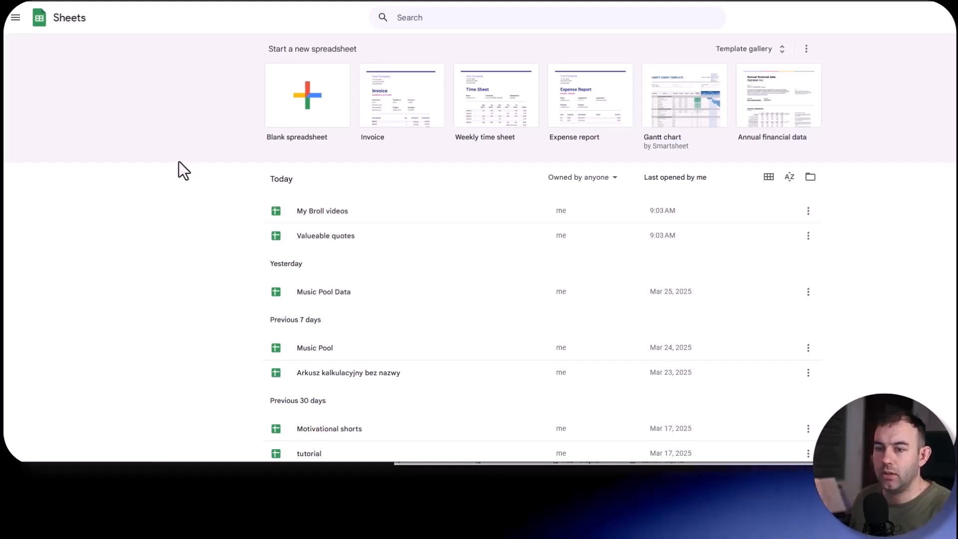
# - Switch to Google Sheets and create a blank spreadsheet named "Ttitles"
pyautogui.click(306, 102)
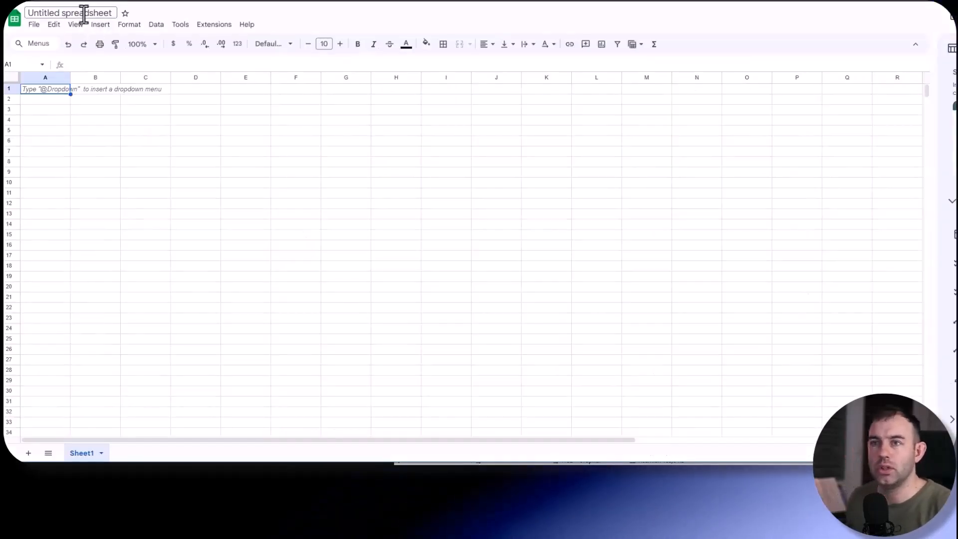
pyautogui.write('Ttitles')
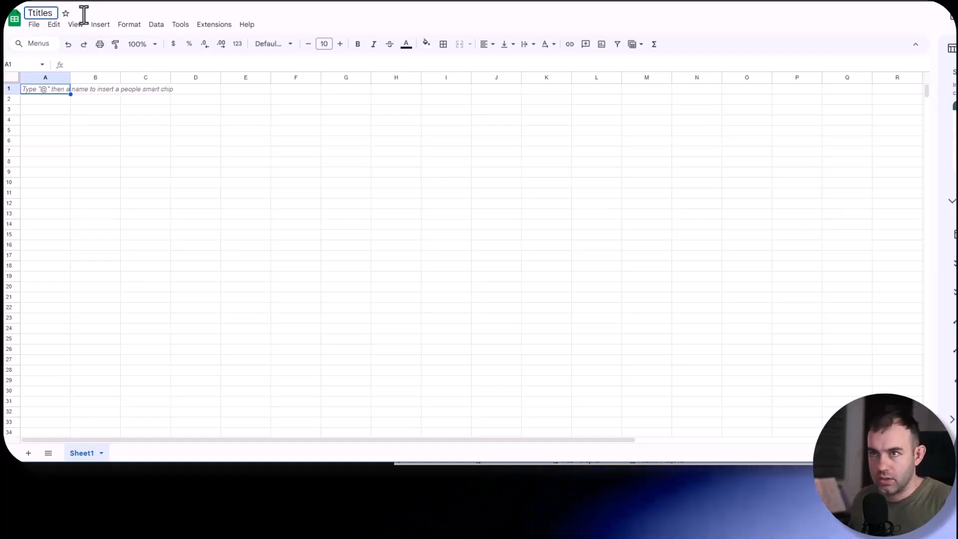
pyautogui.press('Return')
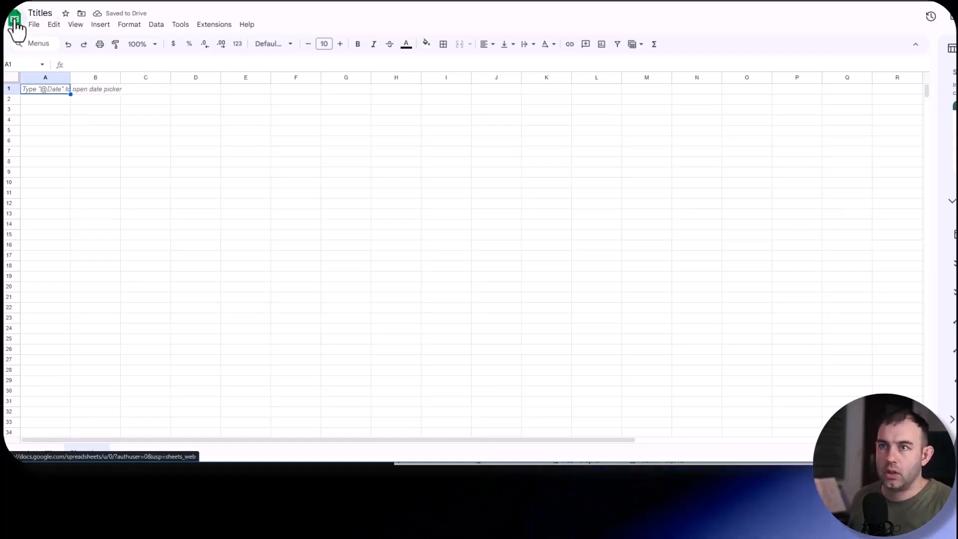
# - Create a second blank spreadsheet and name it "Video Pool Data"
pyautogui.click(15, 19)
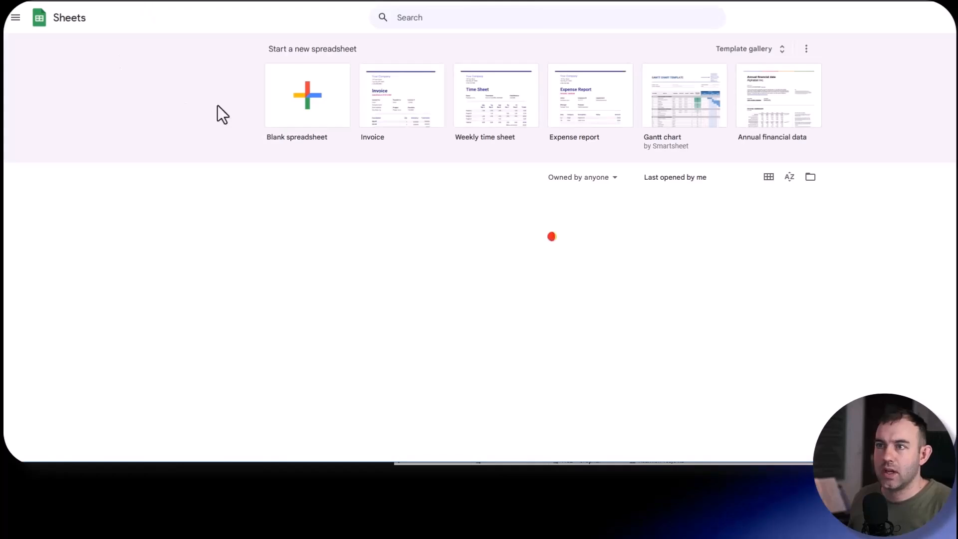
pyautogui.click(304, 99)
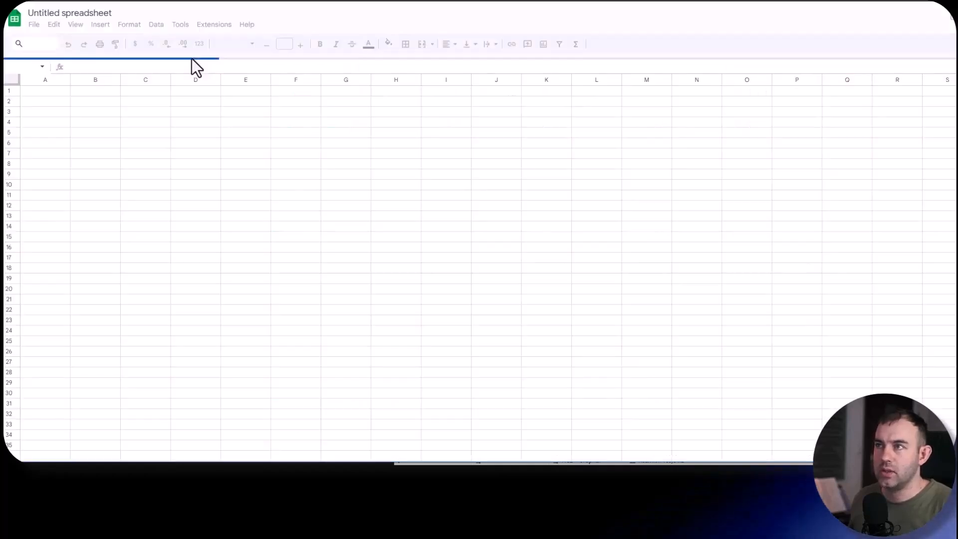
pyautogui.write('Video Pool Data')
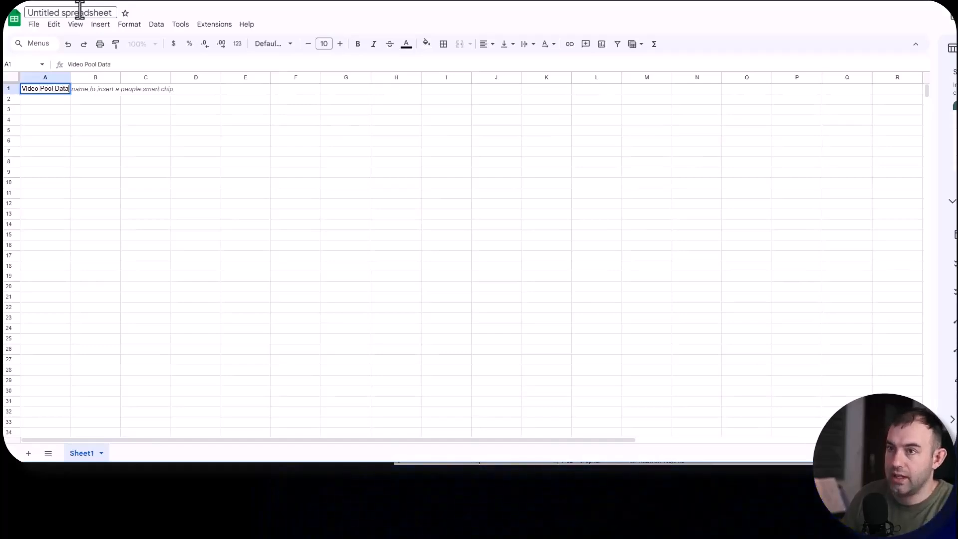
pyautogui.press('Return')
pyautogui.click(80, 10)
pyautogui.write('Video Pool Data')
pyautogui.press('Return')
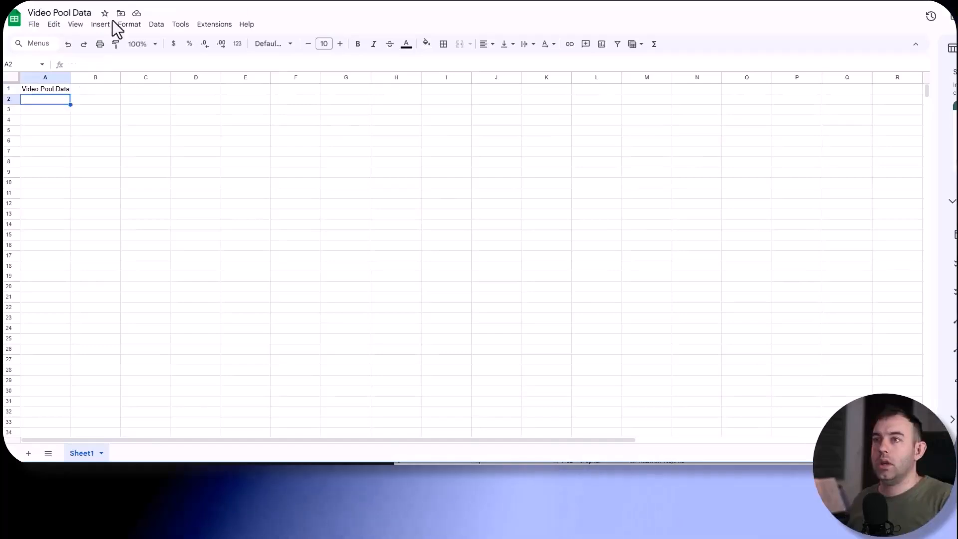
# - Create a third blank spreadsheet and name it "The Music Pool Data"
pyautogui.click(15, 21)
pyautogui.click(80, 12)
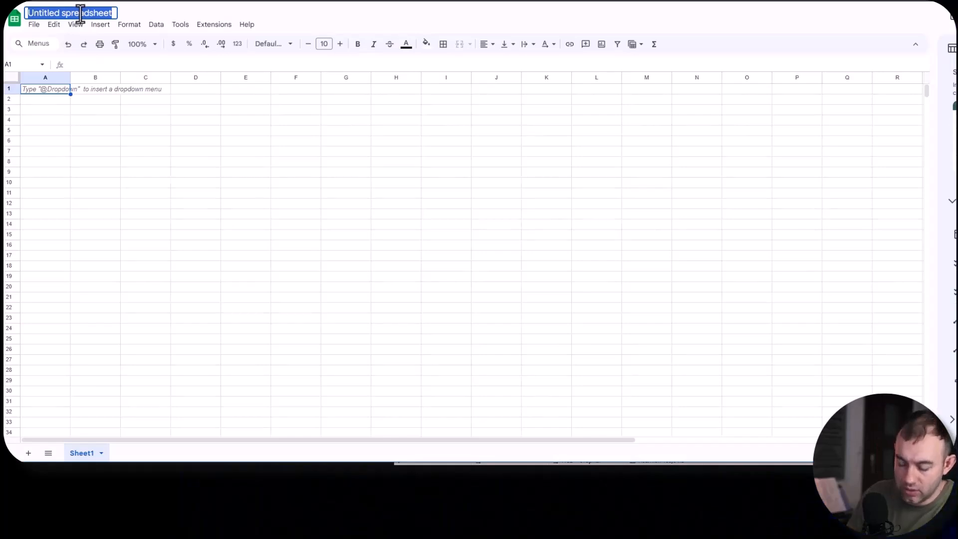
pyautogui.write('The Music Pool Data')
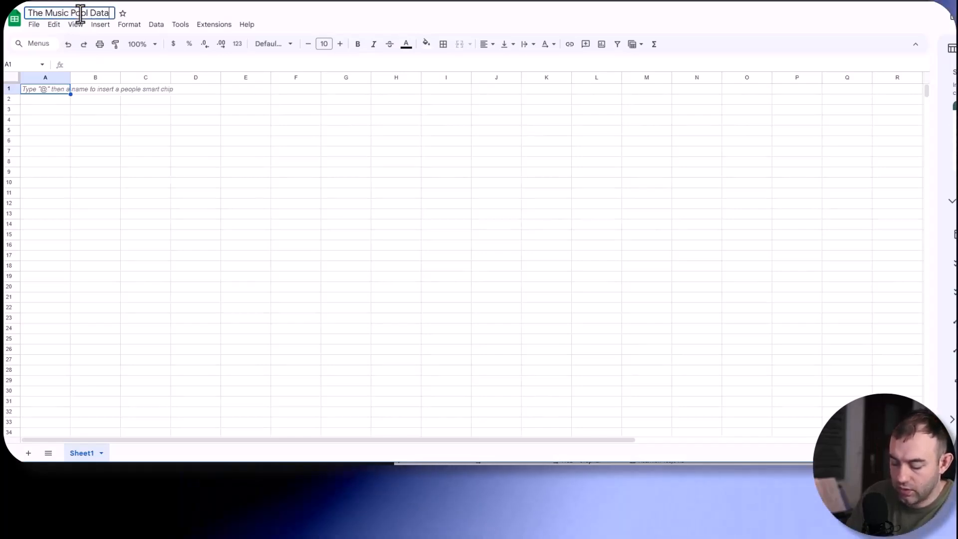
pyautogui.press('Return')
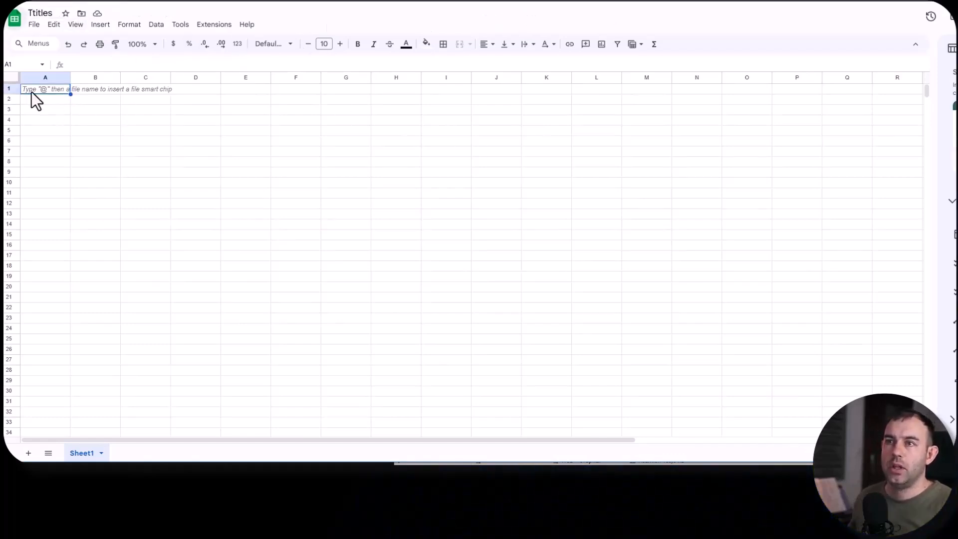
# - In the Ttitles spreadsheet, enter the row 1 headers "Titles", "Uesd?" and "Post Text" and widen column A
pyautogui.doubleClick(58, 92)
pyautogui.write('Titles')
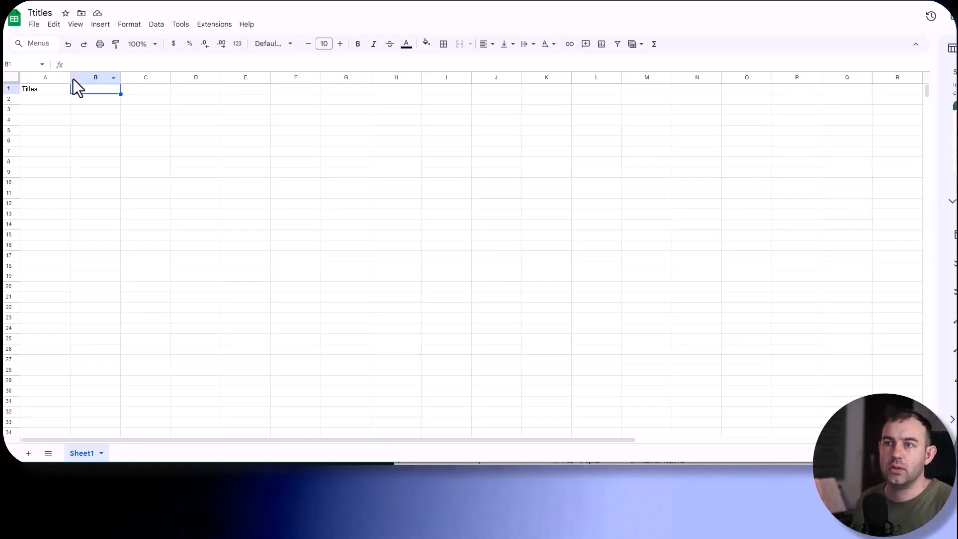
pyautogui.moveTo(70, 77); pyautogui.dragTo(96, 78)
pyautogui.doubleClick(121, 91)
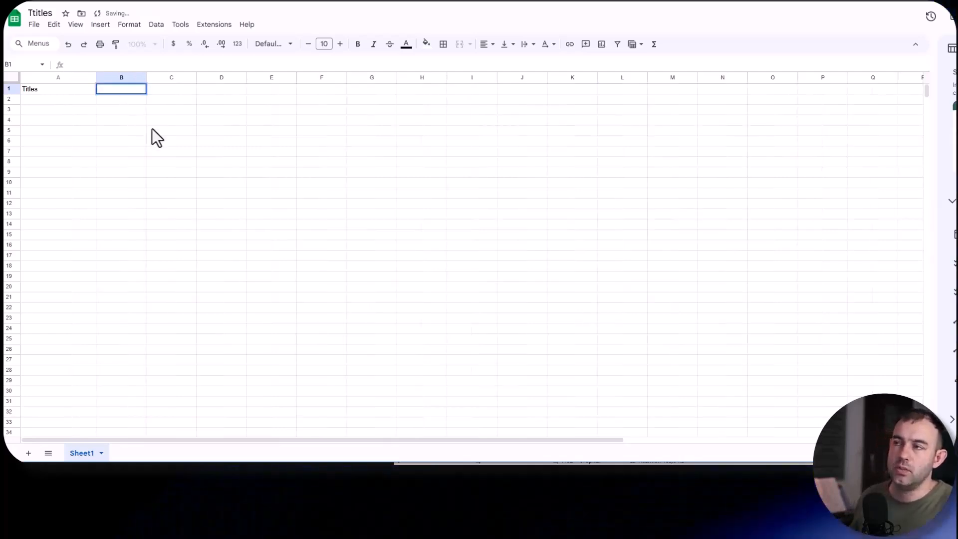
pyautogui.write('Uesd?')
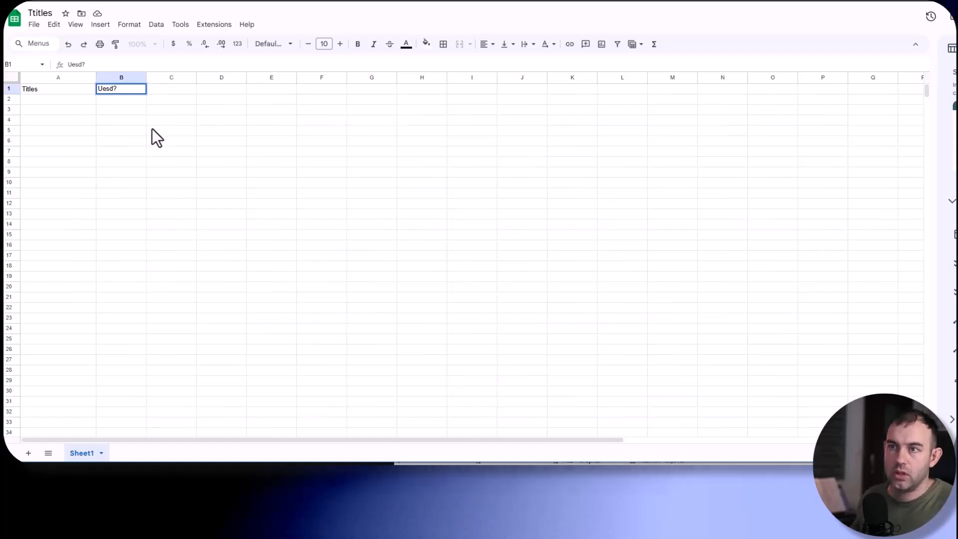
pyautogui.press('Return')
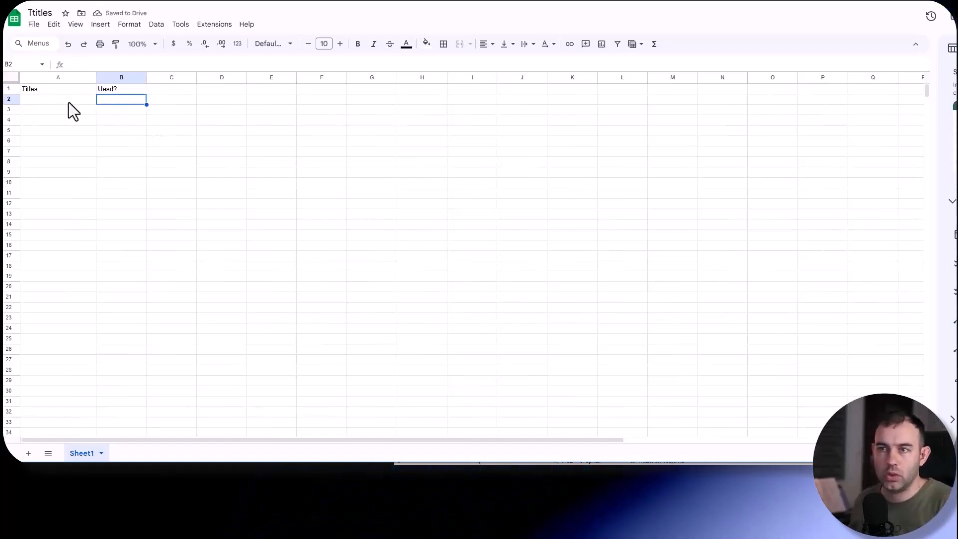
pyautogui.click(172, 89)
pyautogui.write('Post Te')
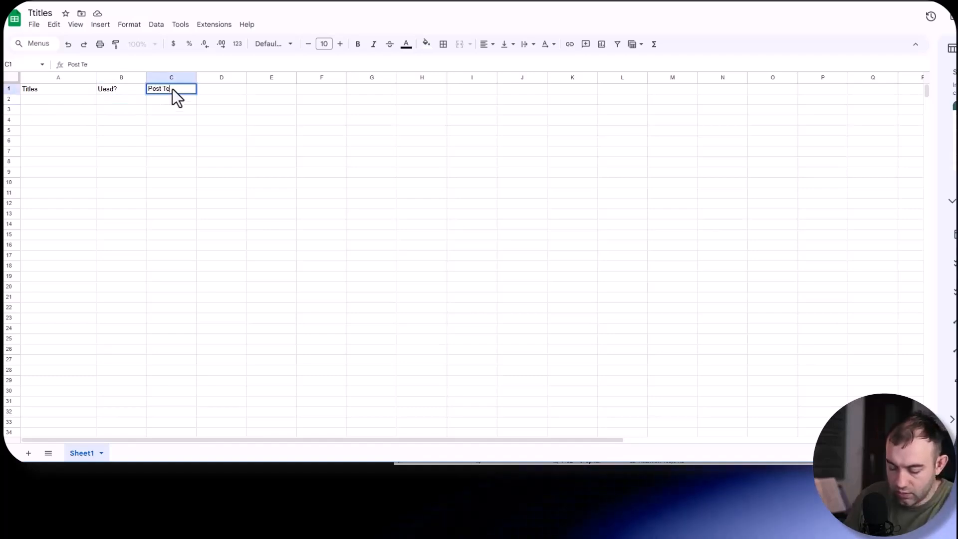
pyautogui.write('xt')
pyautogui.press('Return')
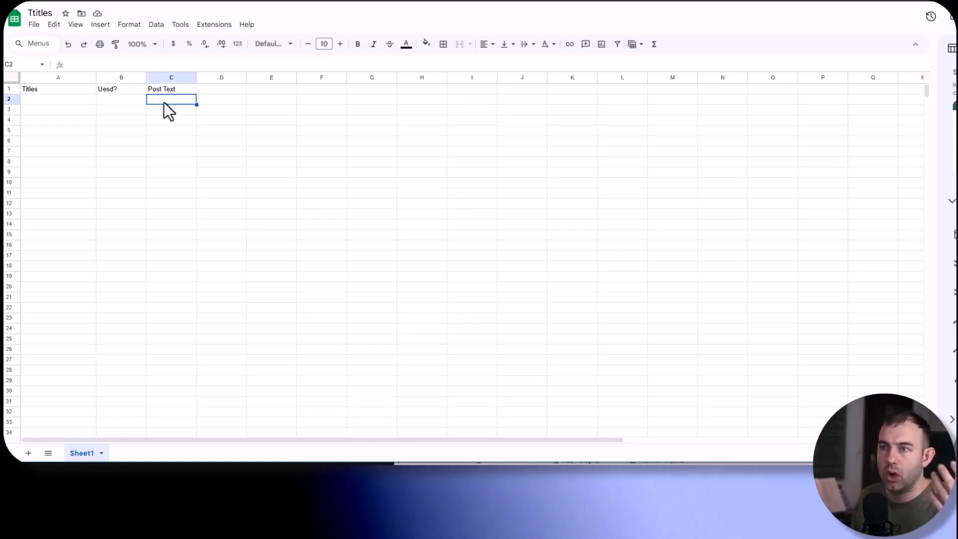
# - Create a filter on header row 1 of the Ttitles spreadsheet
pyautogui.click(10, 88)
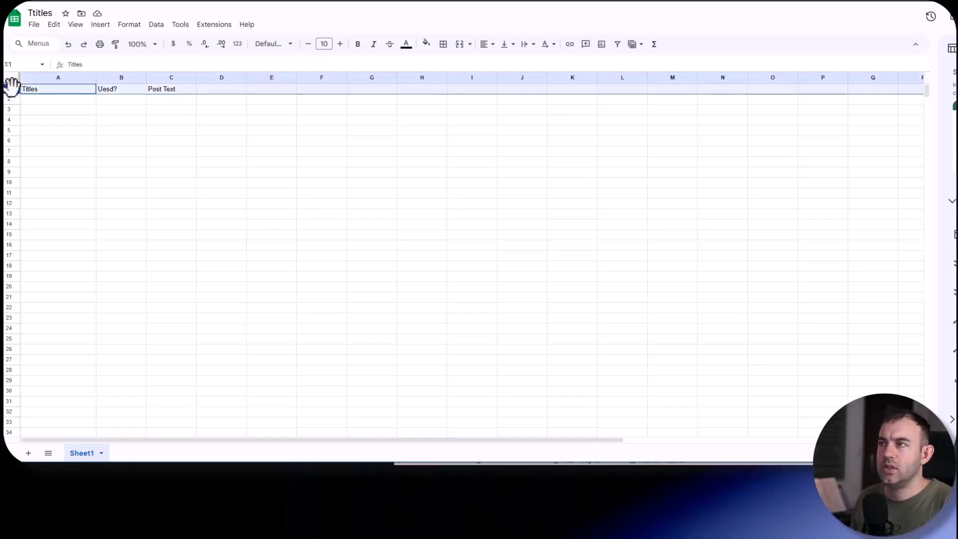
pyautogui.click(617, 44)
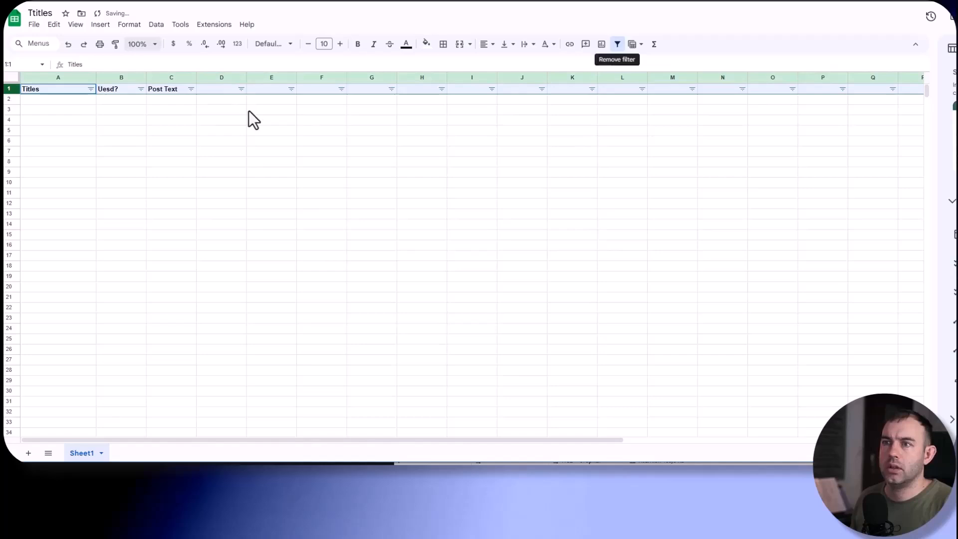
pyautogui.click(166, 108)
# - In the Video Pool Data spreadsheet, widen column A and enter the headers "Video", "Download URL" and "Date" in A1 to C1
pyautogui.click(52, 101)
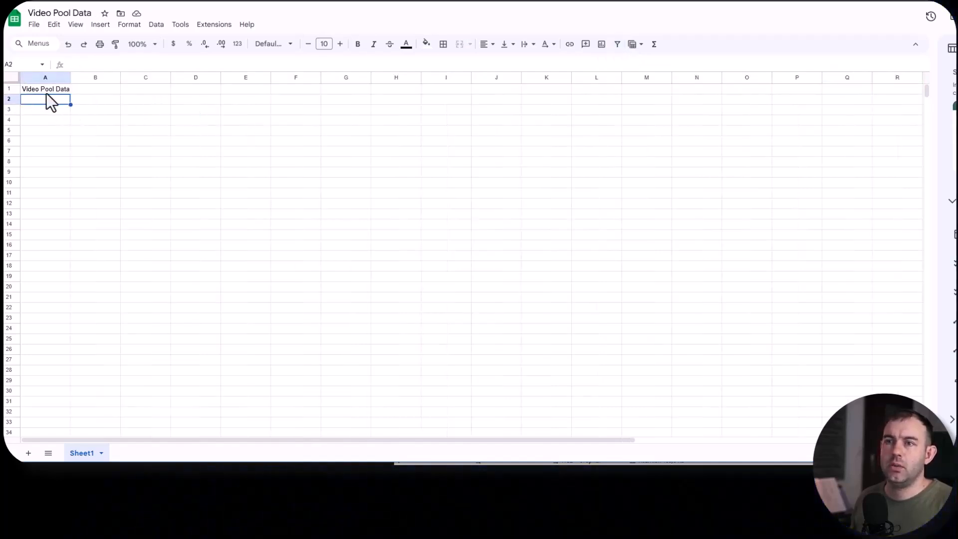
pyautogui.moveTo(72, 78); pyautogui.dragTo(105, 77)
pyautogui.press('Up')
pyautogui.write('Video')
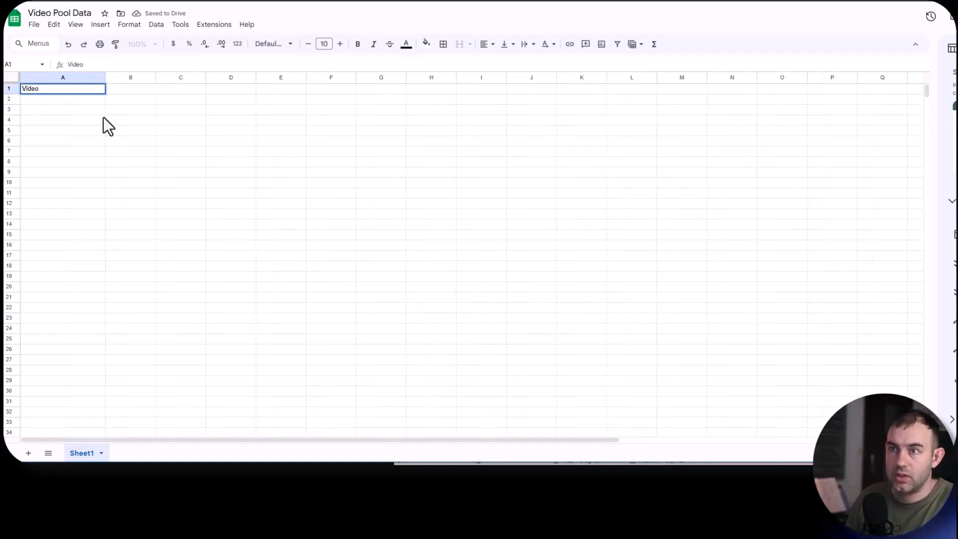
pyautogui.press('Tab')
pyautogui.write('Do')
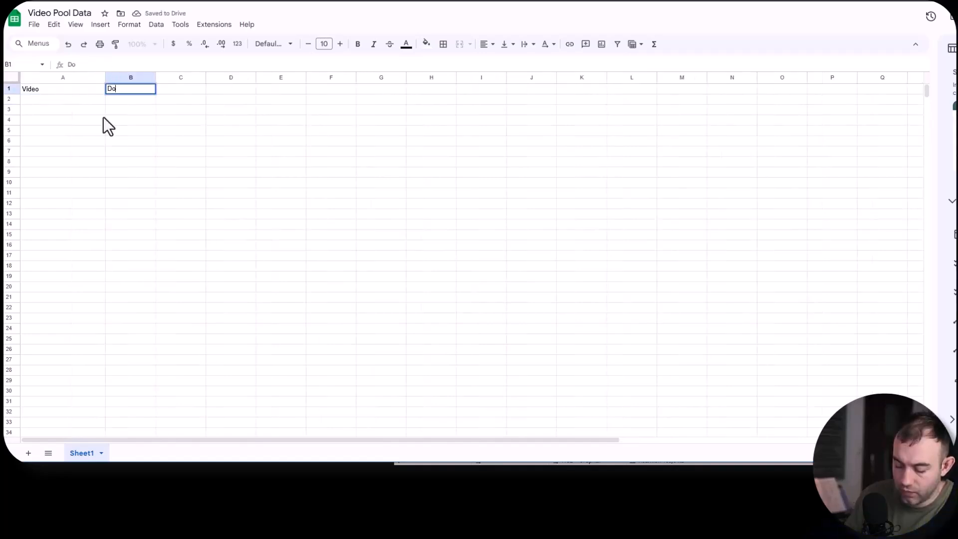
pyautogui.write('wnload URL')
pyautogui.press('Tab')
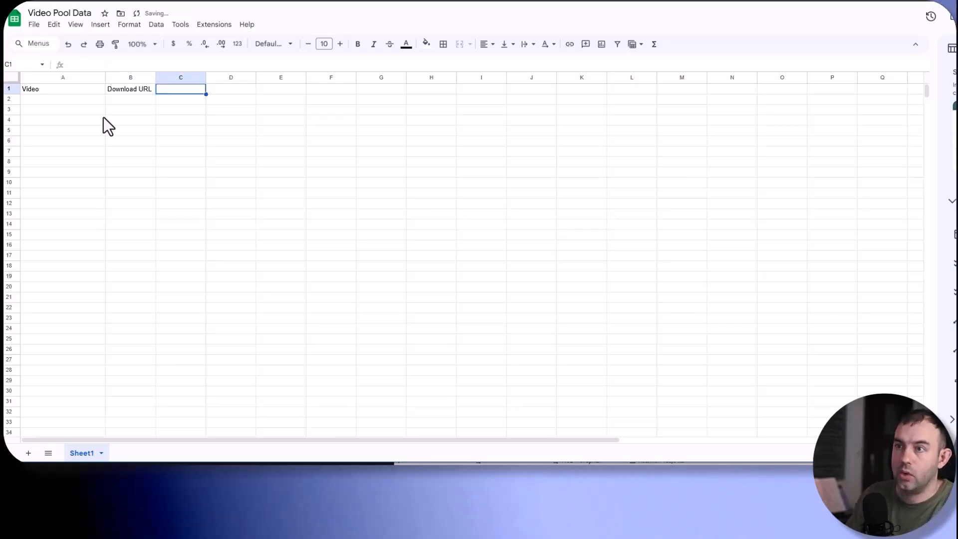
pyautogui.write('Date')
pyautogui.press('Tab')
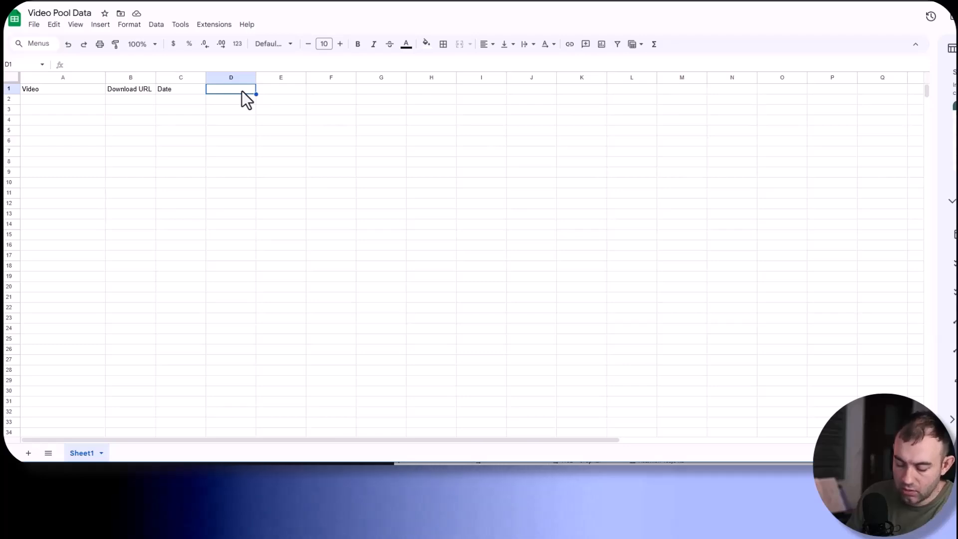
# - Enter the headers "Used?" in D1 and "Where is the face?" in E1, and create a filter on row 1
pyautogui.write('Used?')
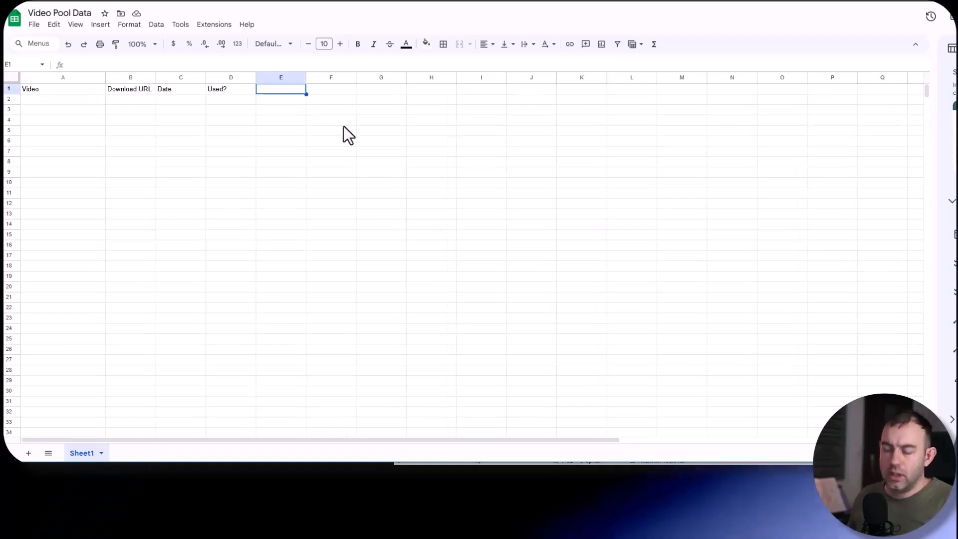
pyautogui.write('Whe')
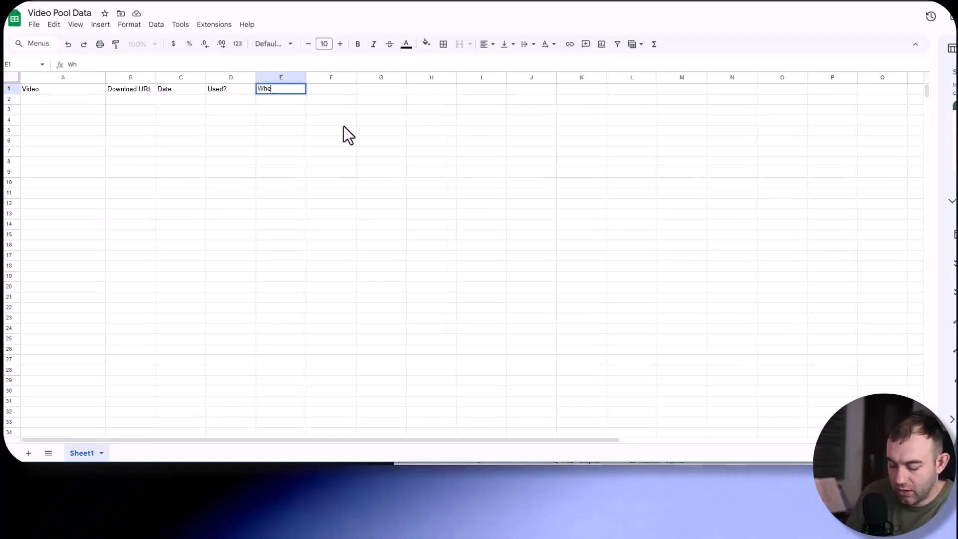
pyautogui.write('re is the face?')
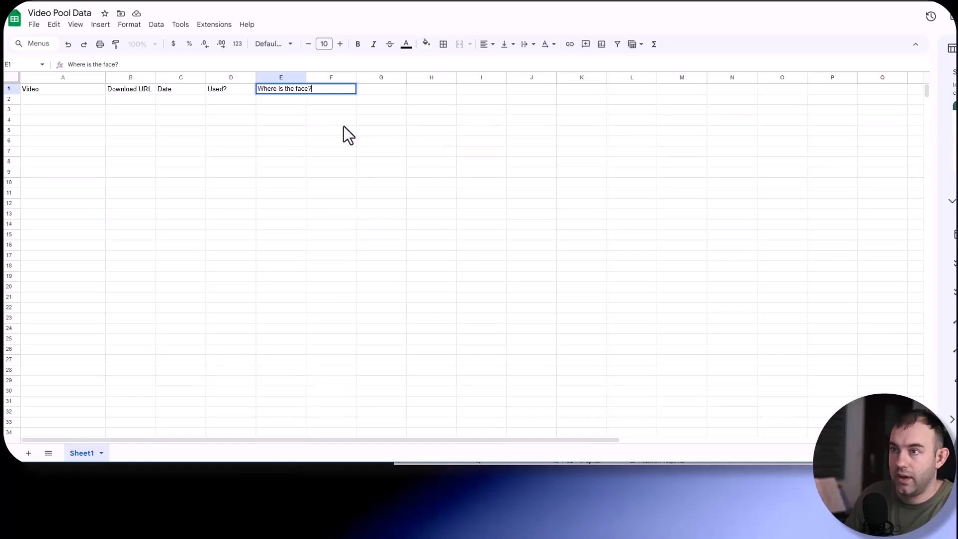
pyautogui.press('Return')
pyautogui.click(10, 88)
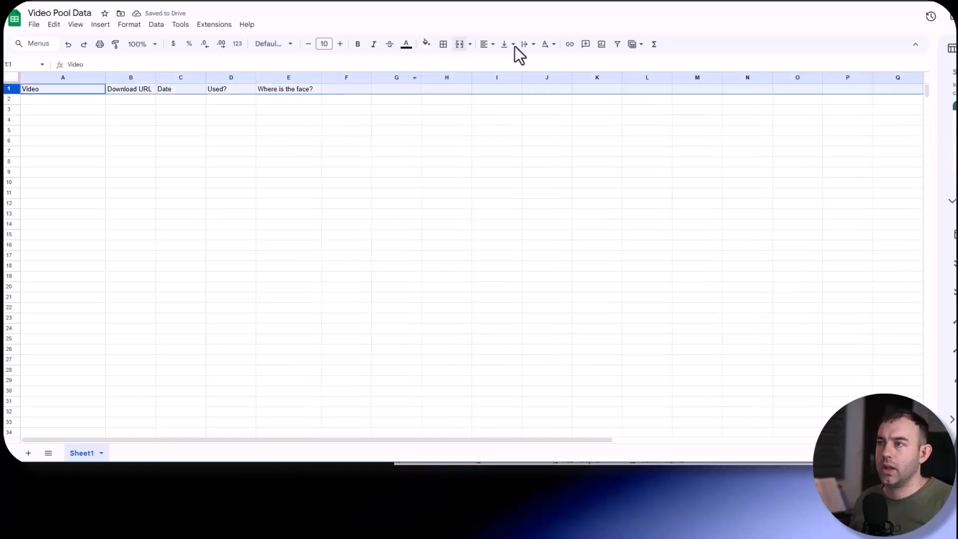
pyautogui.click(617, 46)
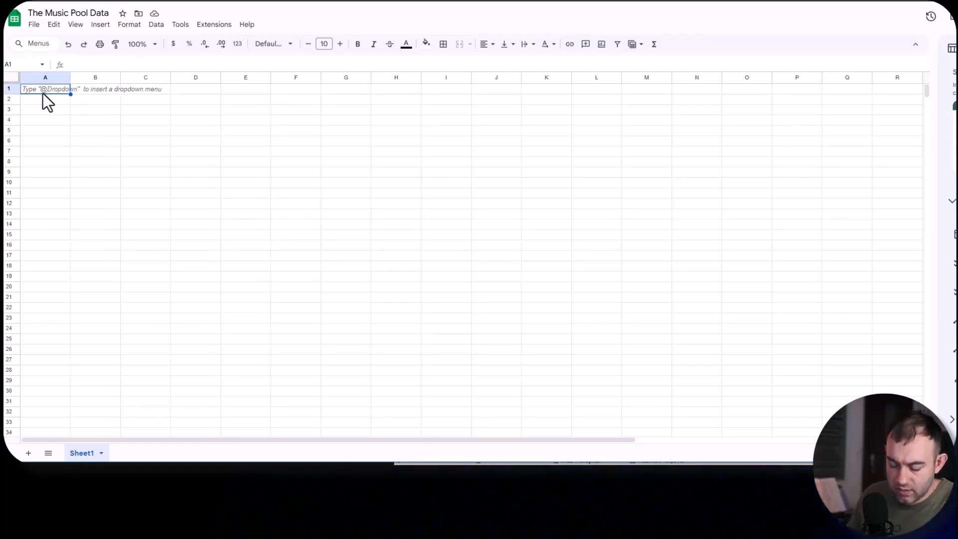
# - In The Music Pool Data spreadsheet, enter the headers "File Name" in A1 and "Trim" in B1
pyautogui.write('File Name')
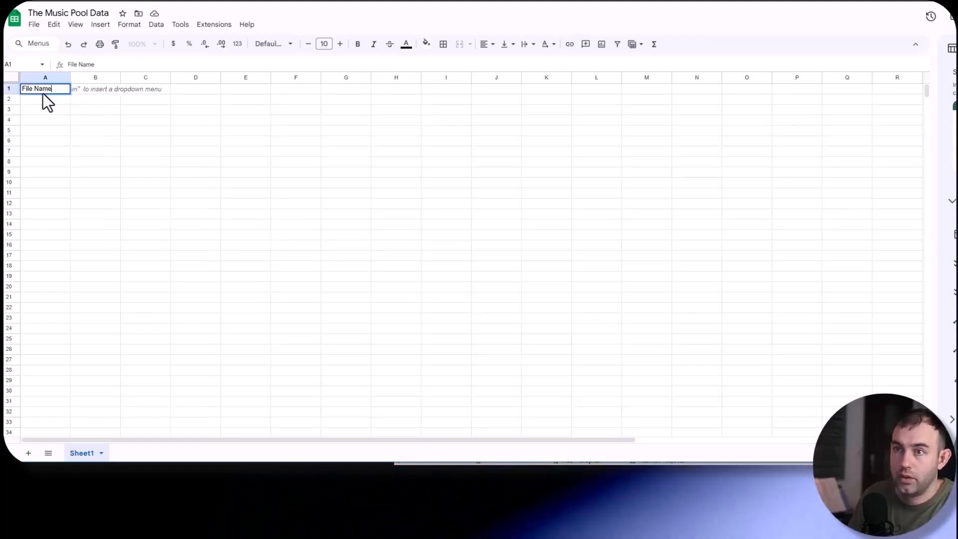
pyautogui.press('Tab')
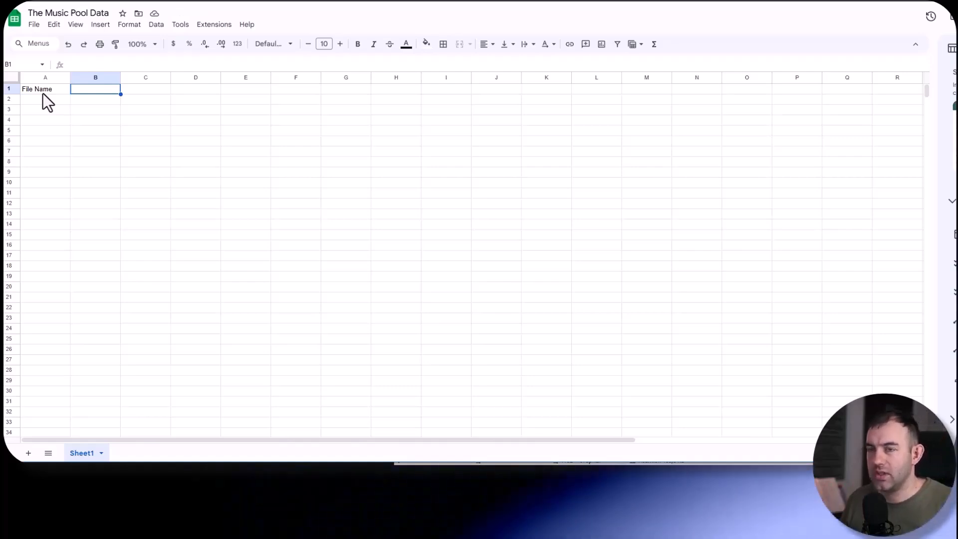
pyautogui.write('Trim')
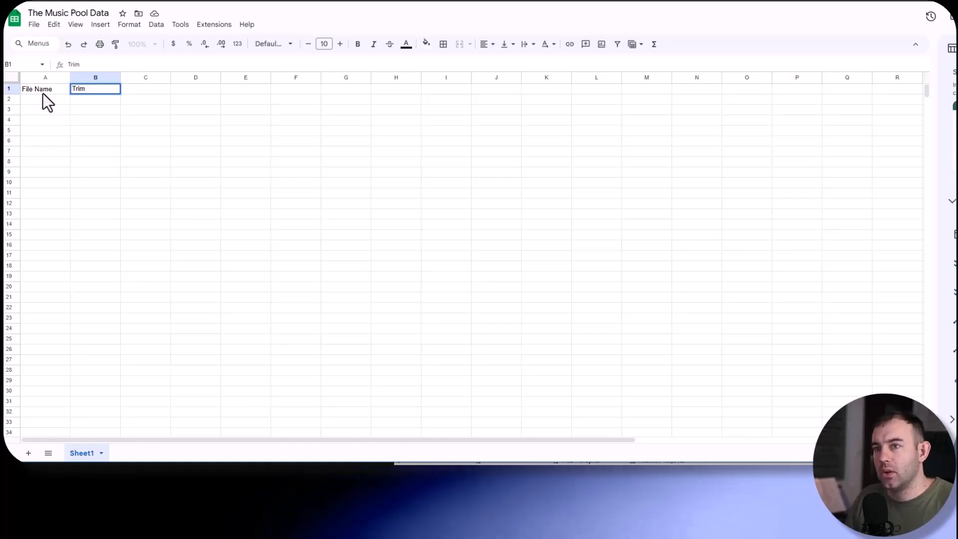
pyautogui.press('Return')
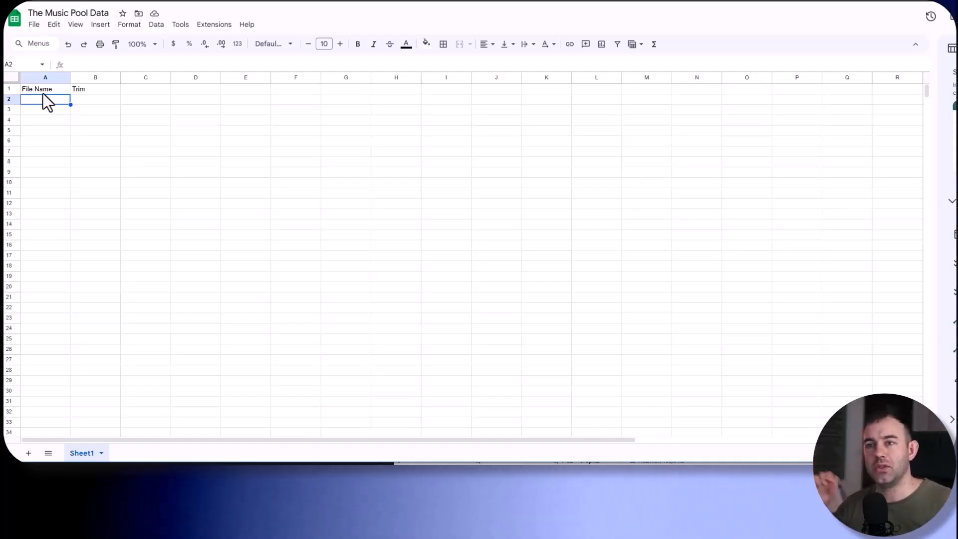
pyautogui.click(86, 100)
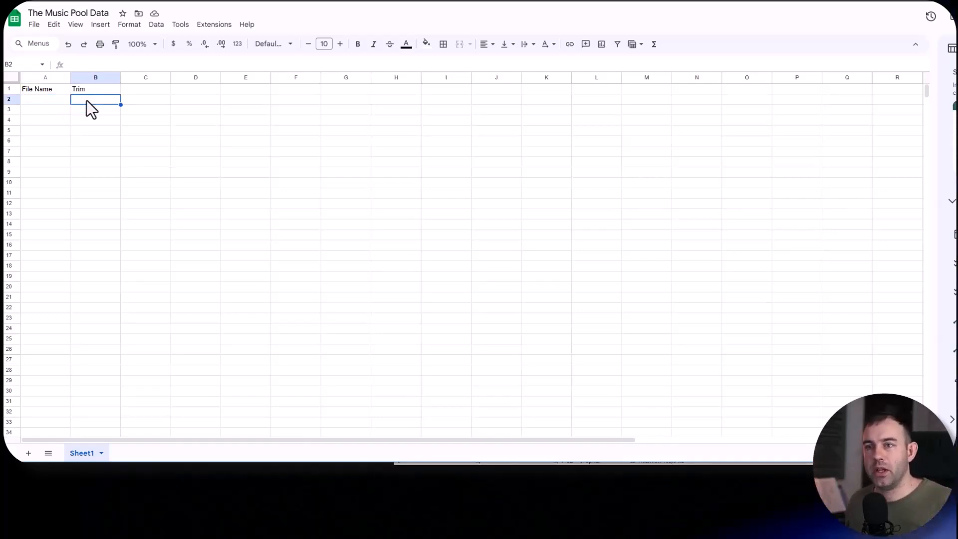
# - Enter the header "How many times used?" in C1 of The Music Pool Data spreadsheet
pyautogui.click(142, 91)
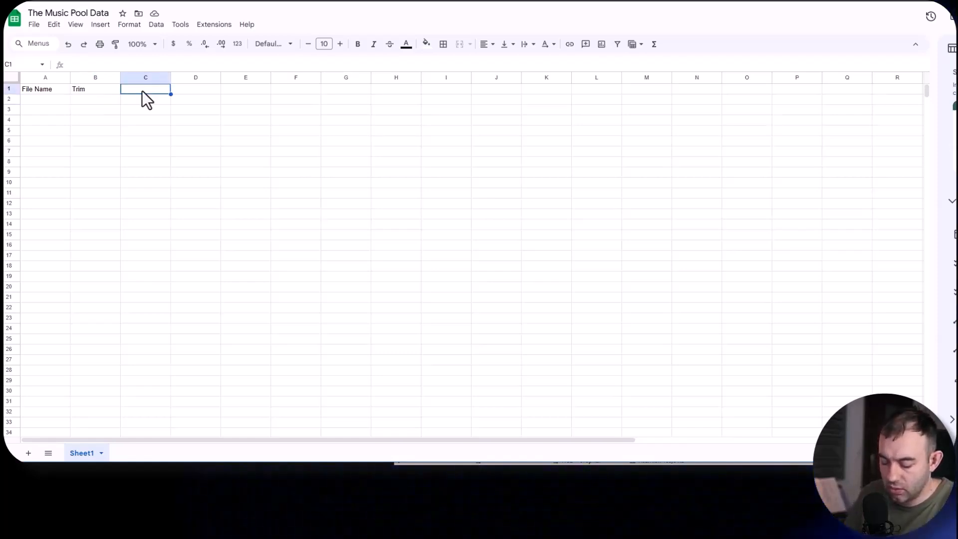
pyautogui.write('How many times used?')
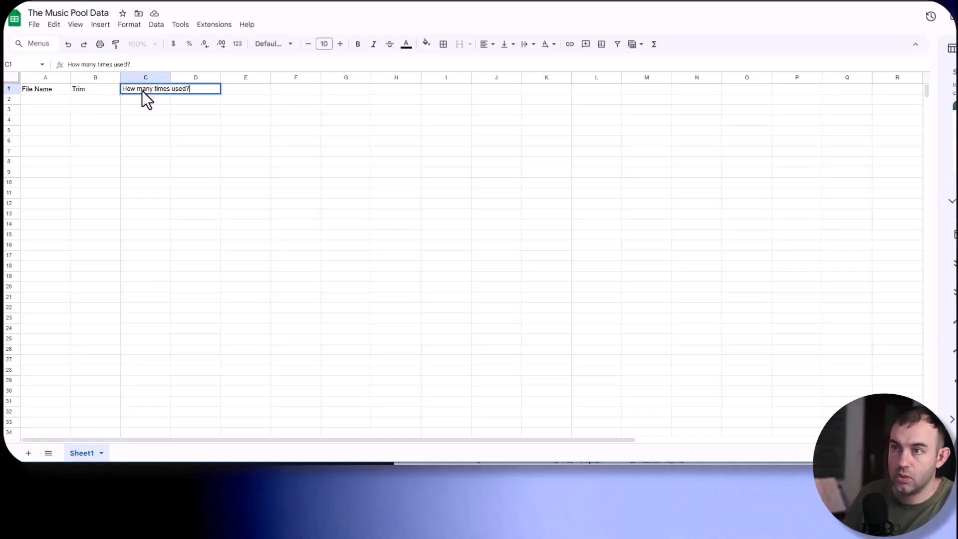
pyautogui.press('Return')
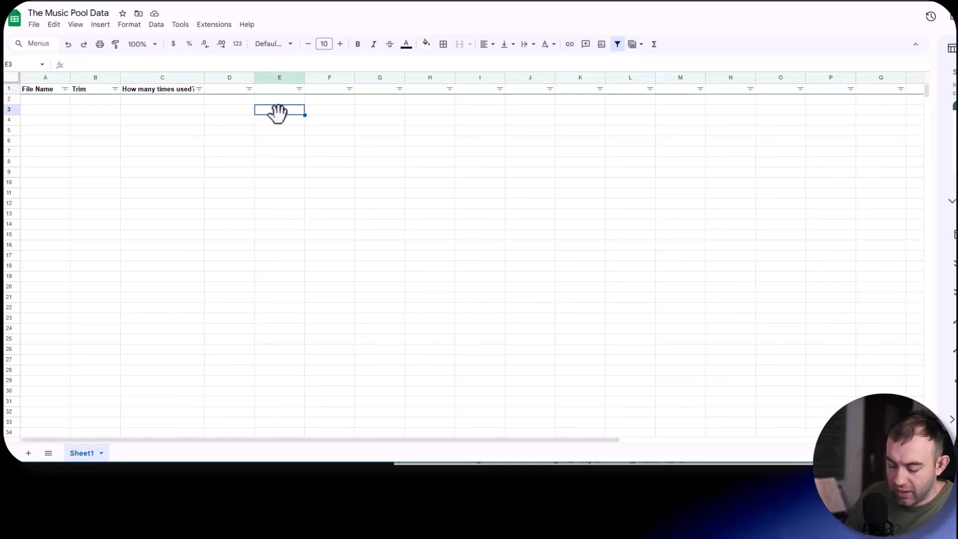
# - Enter the label "Whats the lowest number" in E3 and widen column E to fit it
pyautogui.write('Whats the lowest number')
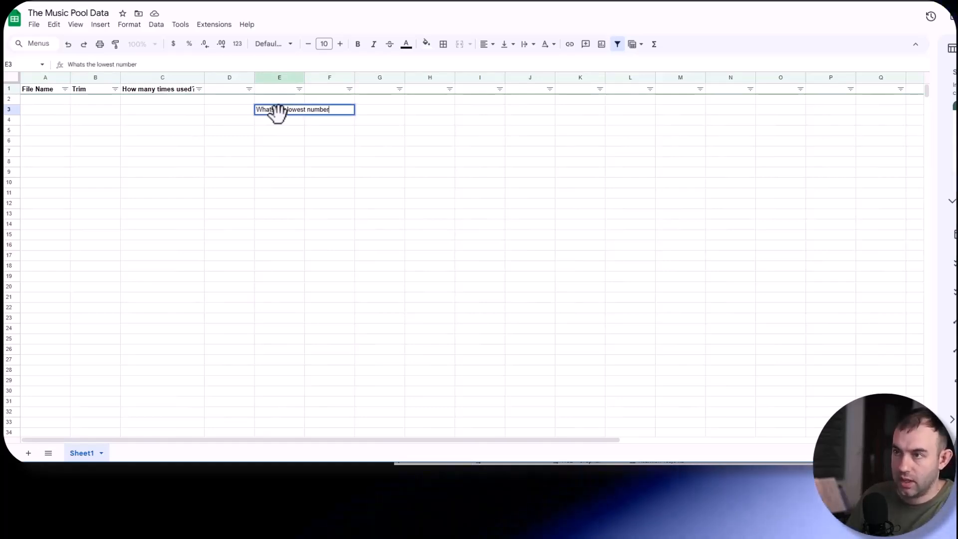
pyautogui.press('Return')
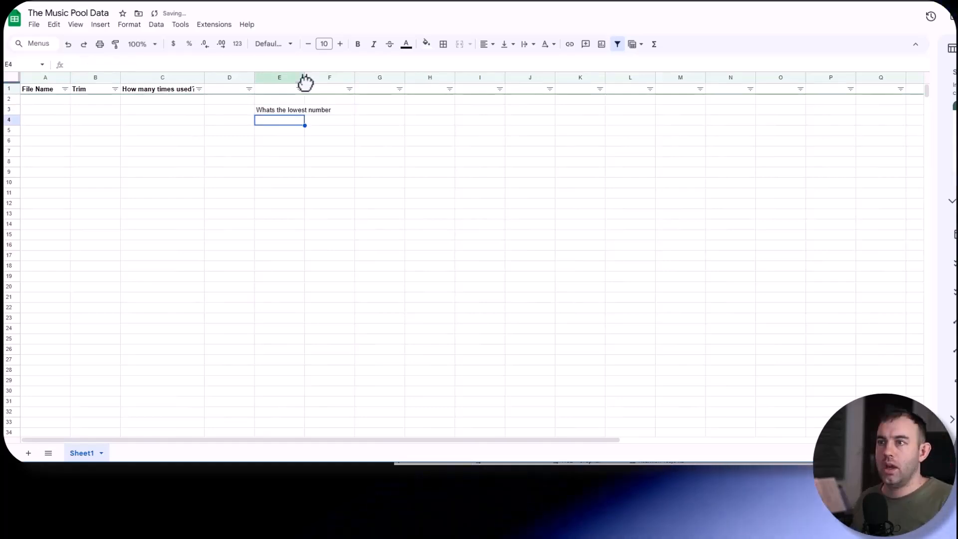
pyautogui.moveTo(304, 78); pyautogui.dragTo(339, 79)
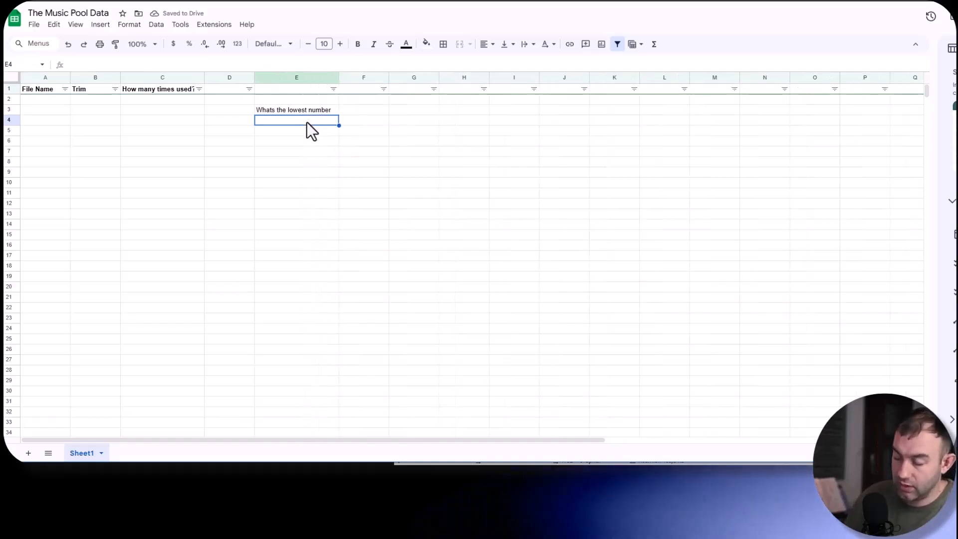
# - Enter a MIN formula in E4 that finds the lowest value in C2:C70
pyautogui.write('=')
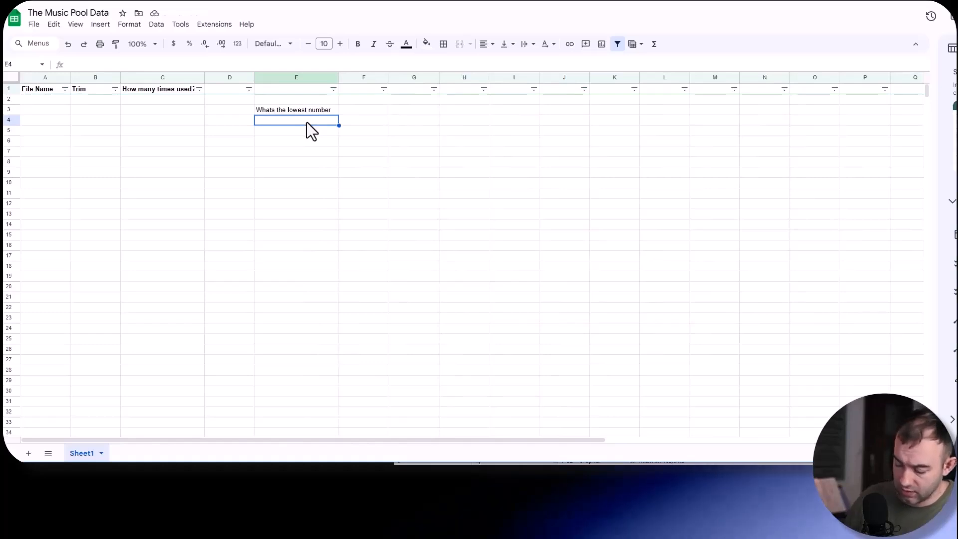
pyautogui.write('(min')
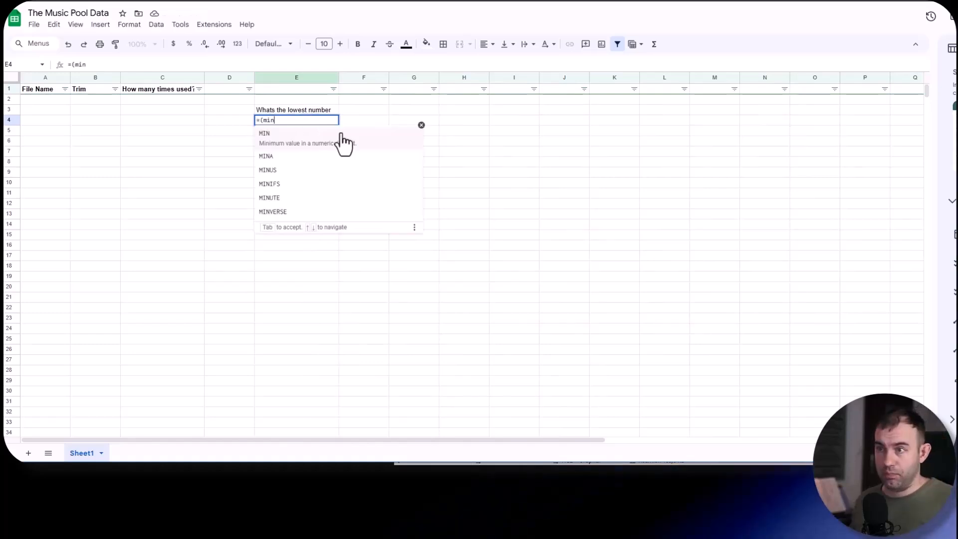
pyautogui.click(322, 150)
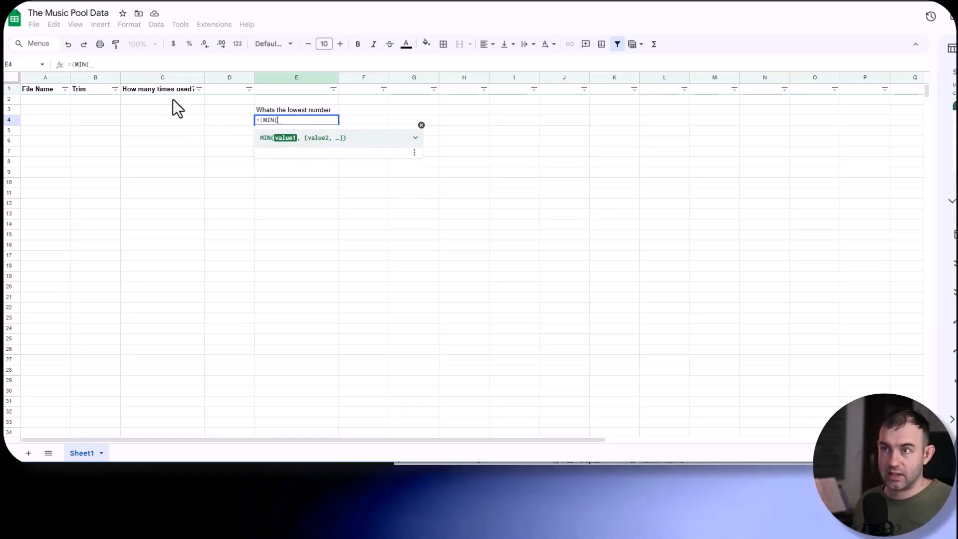
pyautogui.moveTo(173, 100); pyautogui.dragTo(164, 304)
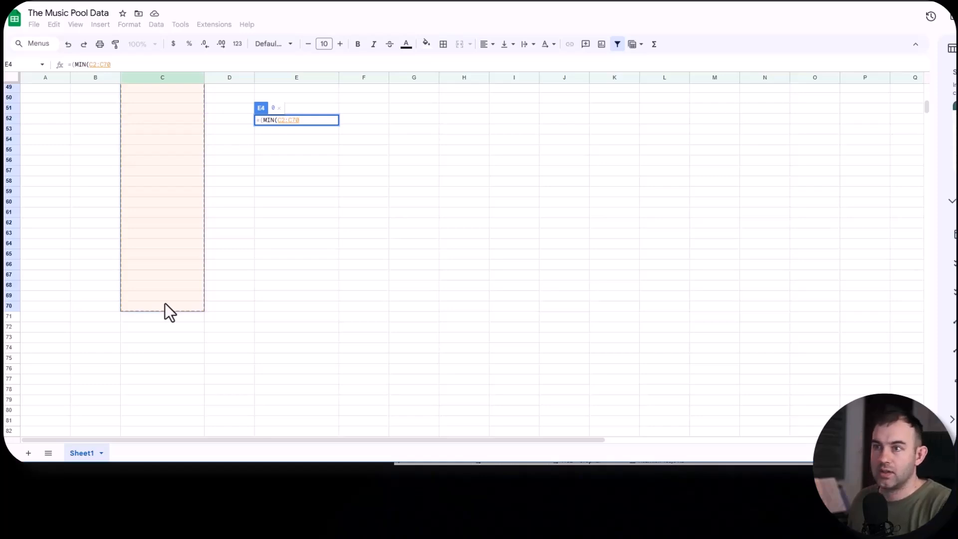
pyautogui.press('Return')
pyautogui.click(326, 122)
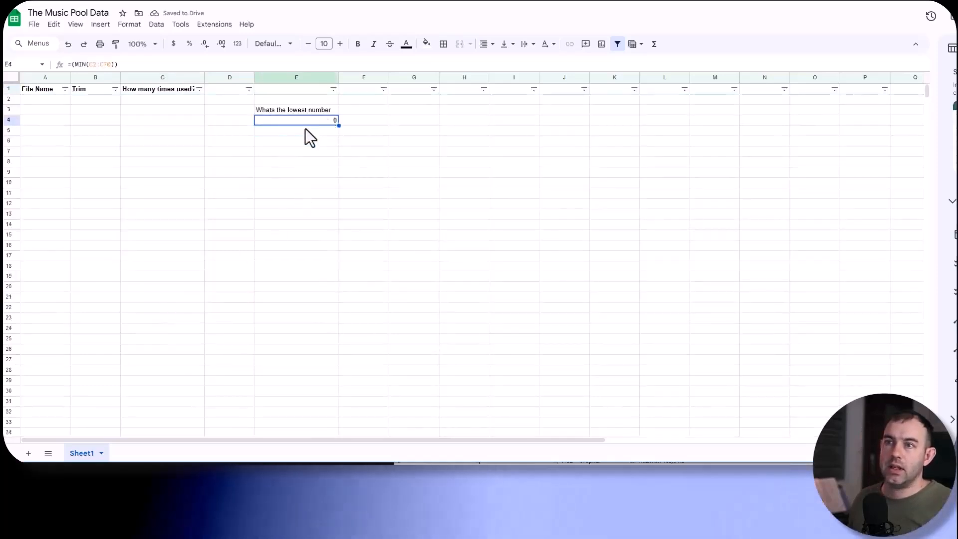
# - Test the lowest-number formula with the values 1, 3 and 6 in C2 to C4, and clear the test values
pyautogui.click(146, 100)
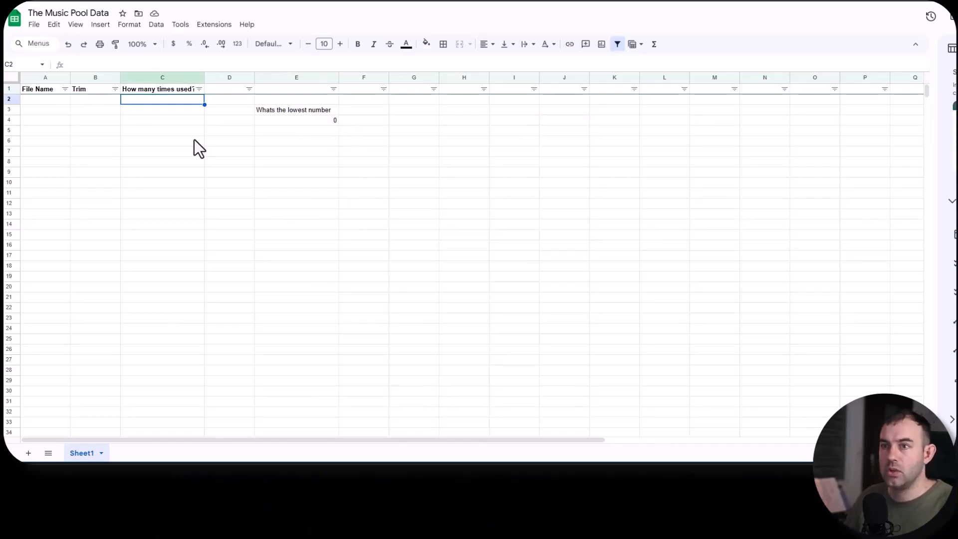
pyautogui.write('1')
pyautogui.press('Return')
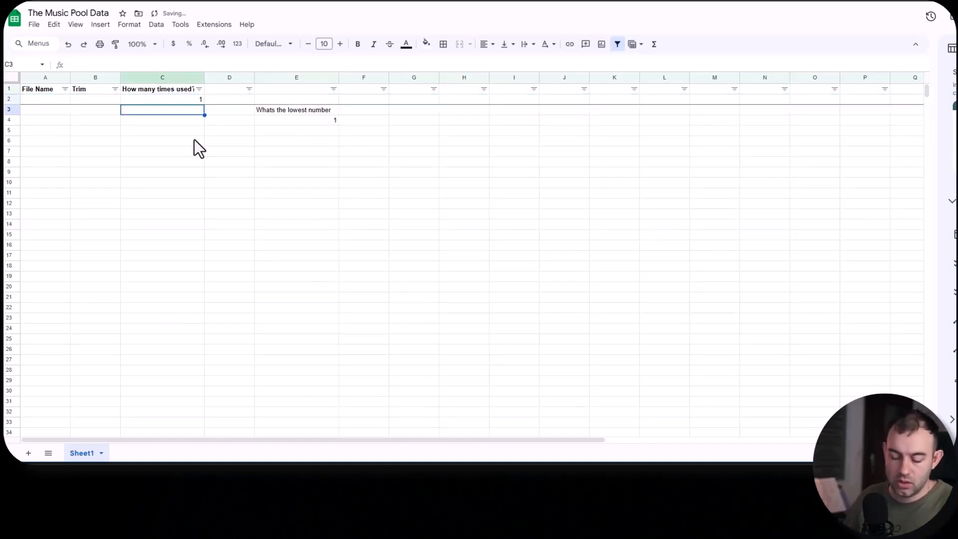
pyautogui.write('3')
pyautogui.press('Return')
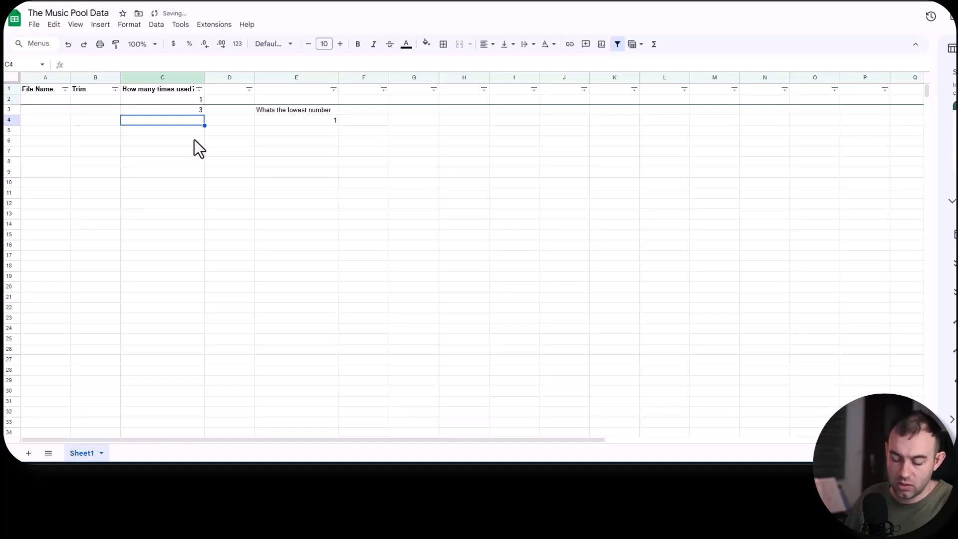
pyautogui.write('6')
pyautogui.press('Return')
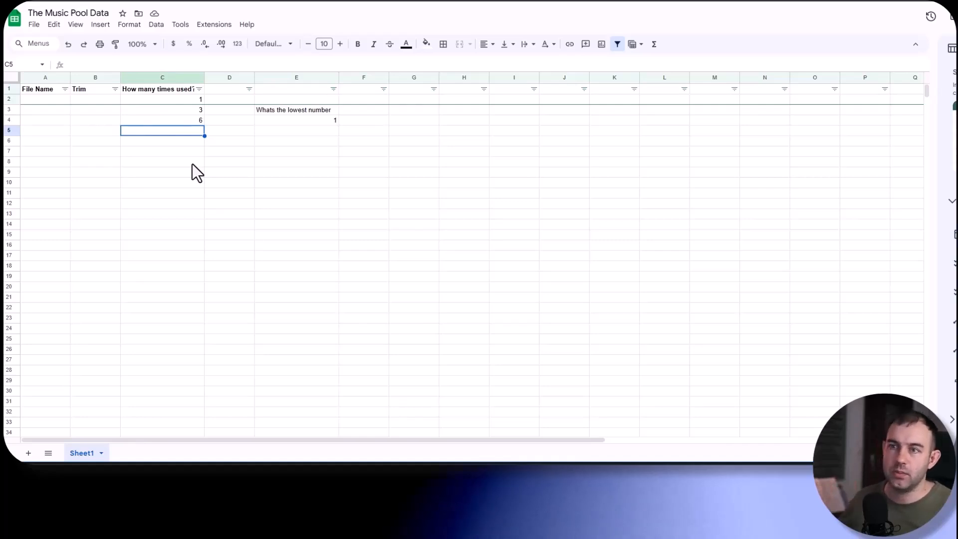
pyautogui.moveTo(194, 99); pyautogui.dragTo(199, 130)
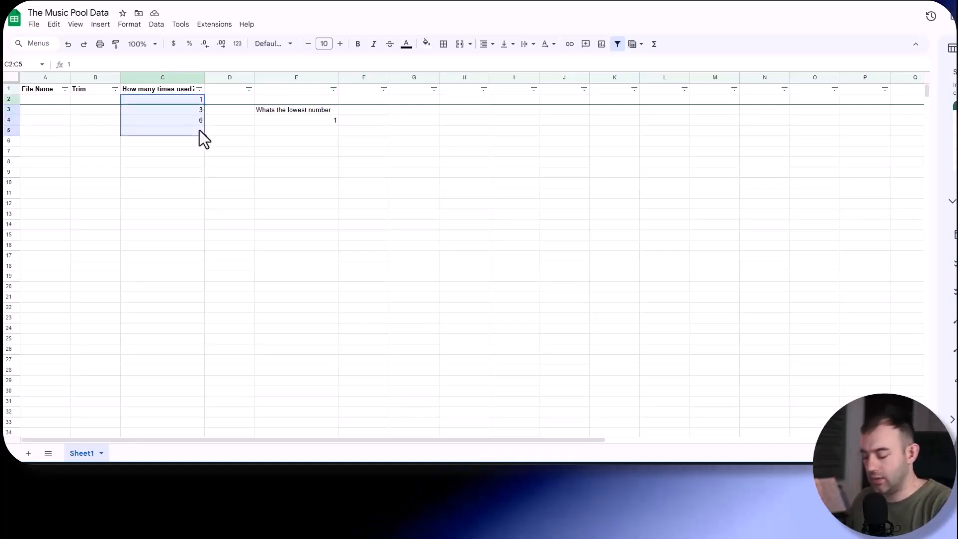
pyautogui.press('Delete')
pyautogui.click(271, 108)
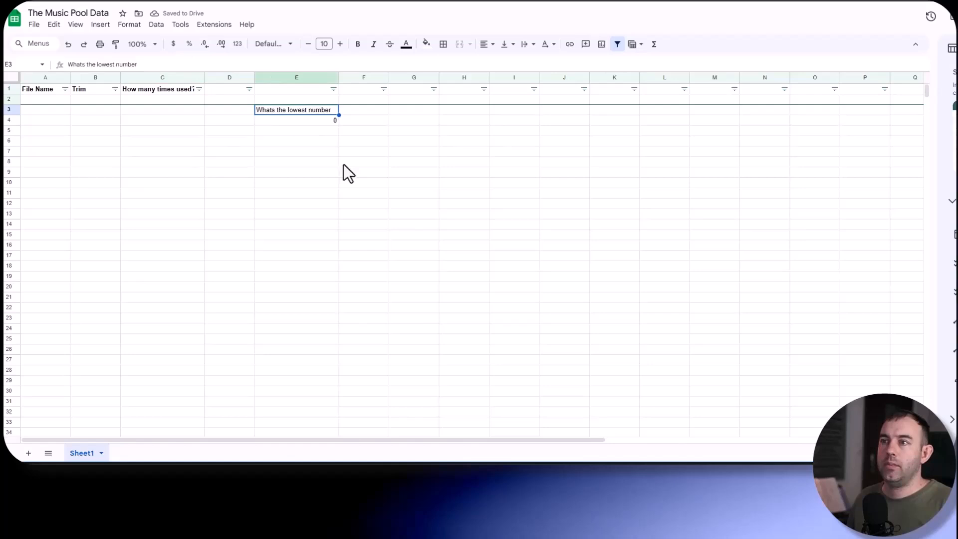
pyautogui.click(322, 124)
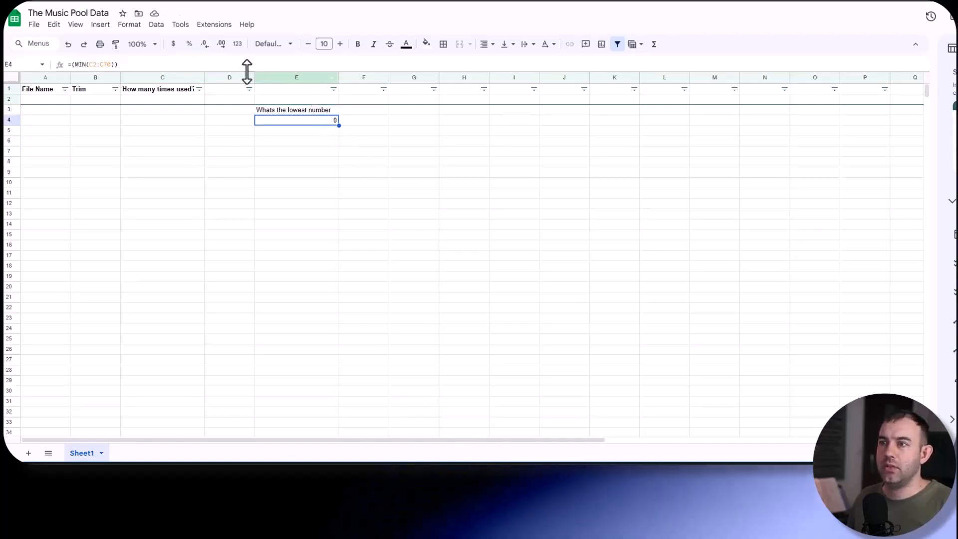
pyautogui.click(303, 109)
pyautogui.click(587, 123)
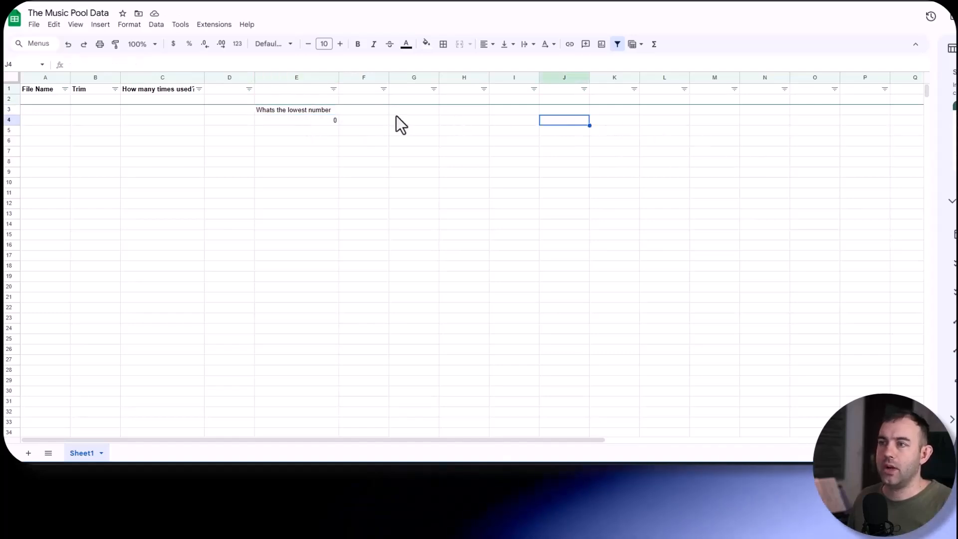
pyautogui.click(327, 122)
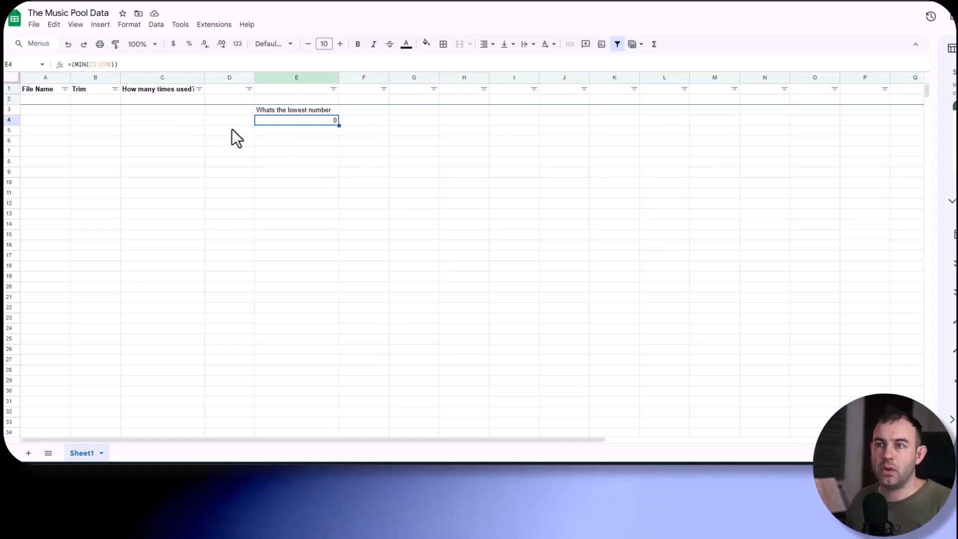
pyautogui.click(37, 102)
pyautogui.click(47, 113)
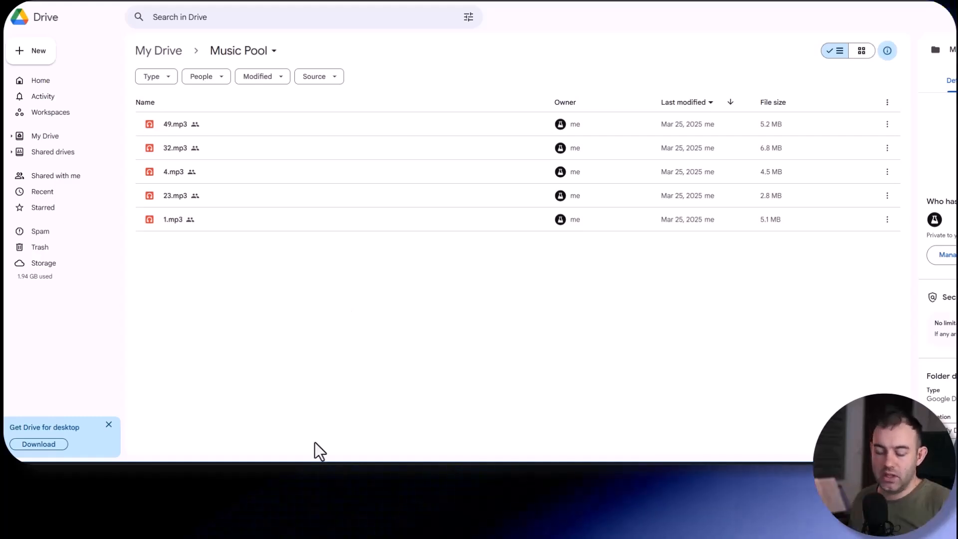
# - Switch to the YouTube playlist of TikTok instrumental music and open the "Billie Eilish - Hotline Bling (Instrumental/TikTok Version Looped) Lyrics" video
pyautogui.moveTo(290, 492)
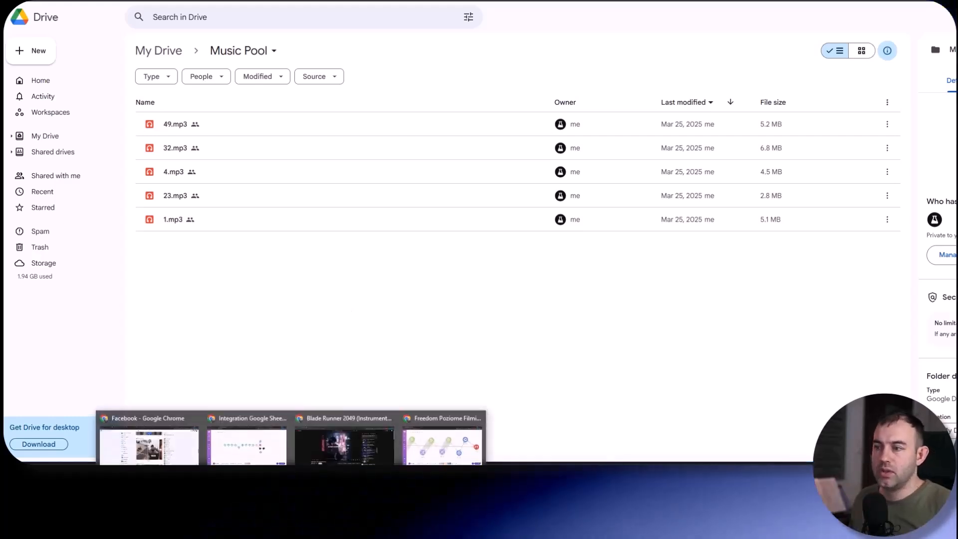
pyautogui.click(339, 447)
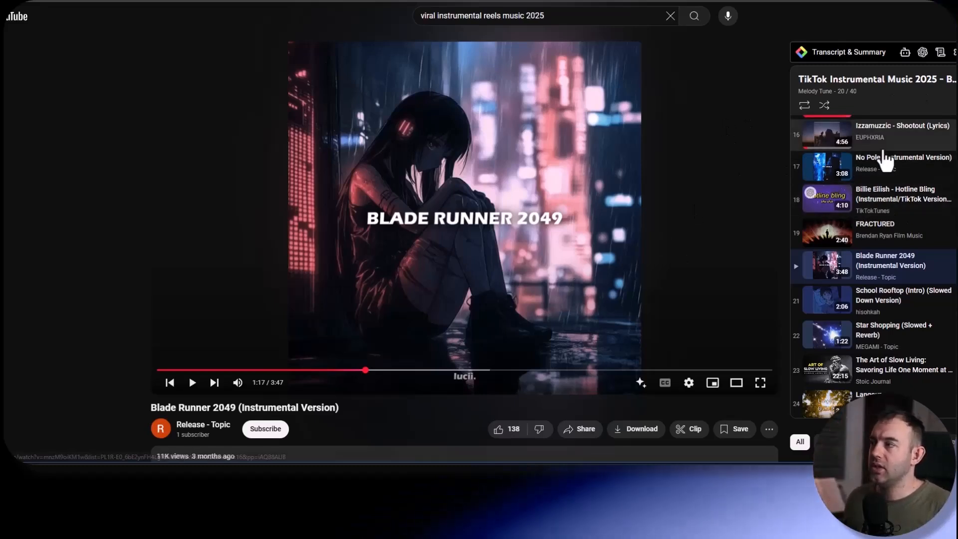
pyautogui.click(872, 180)
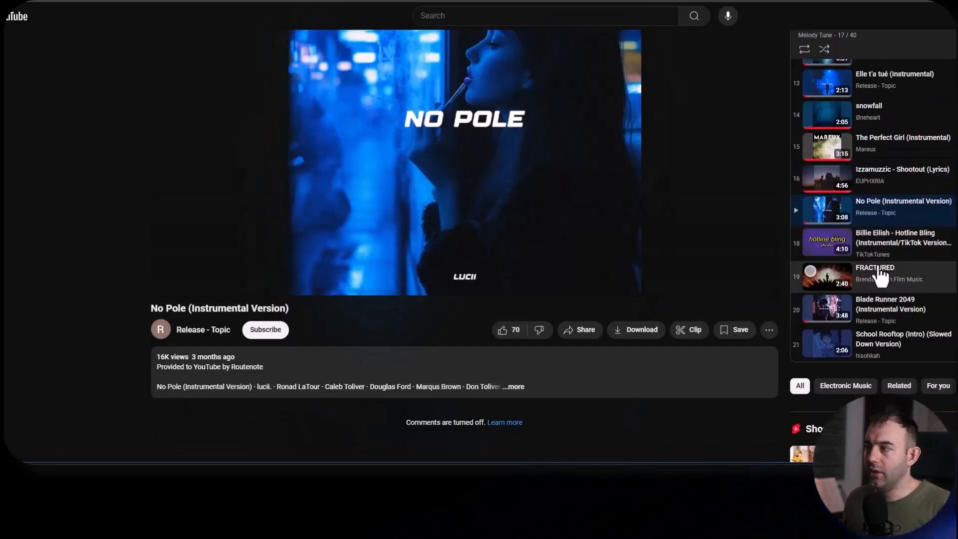
pyautogui.click(942, 244)
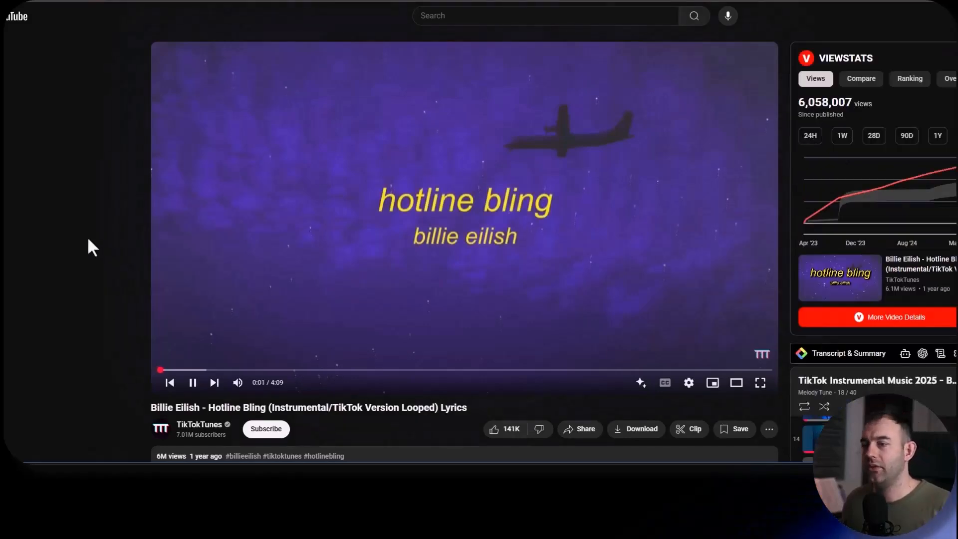
pyautogui.scroll(-2, 76, 170)
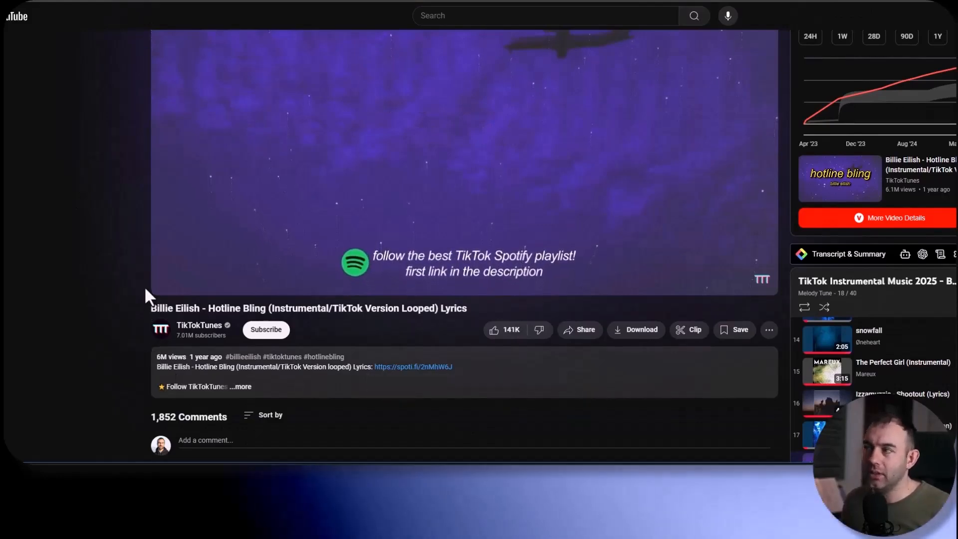
pyautogui.scroll(2, 250, 200)
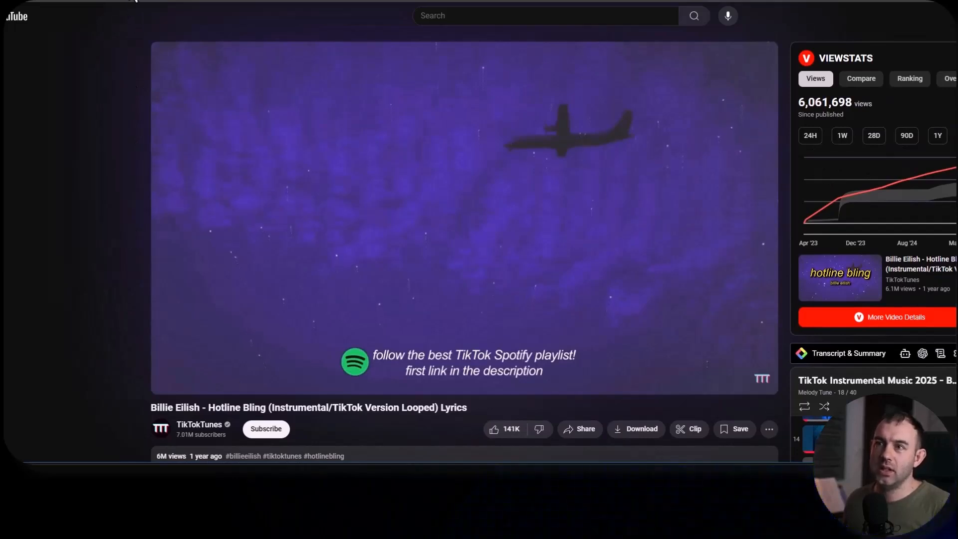
# - Convert the Hotline Bling video to MP3 on Y2Mate using its URL, and download the file
pyautogui.click(149, 6)
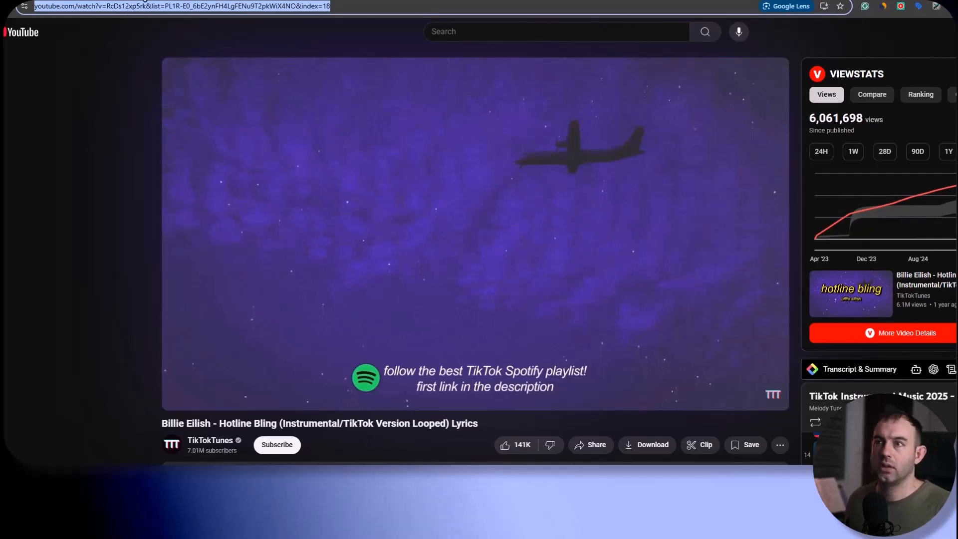
pyautogui.click(150, 0)
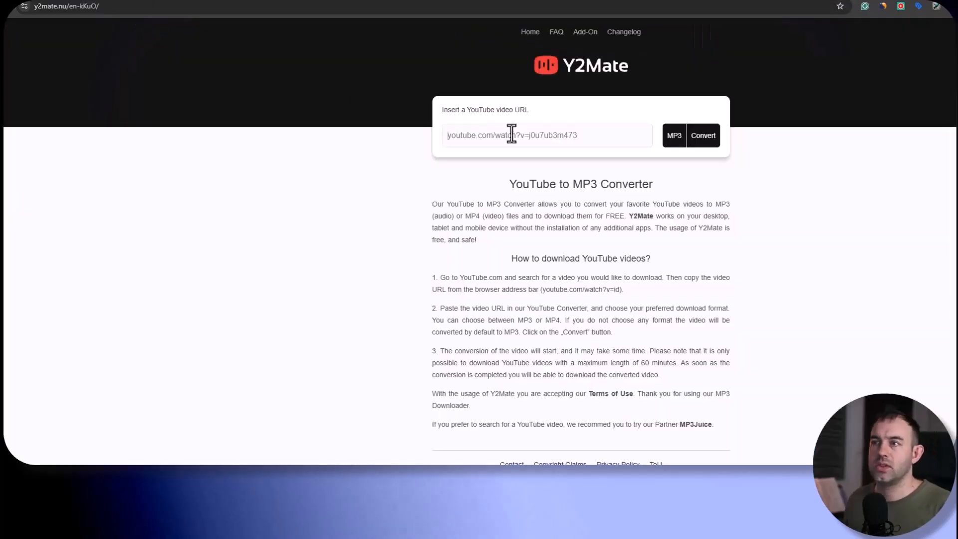
pyautogui.click(704, 137)
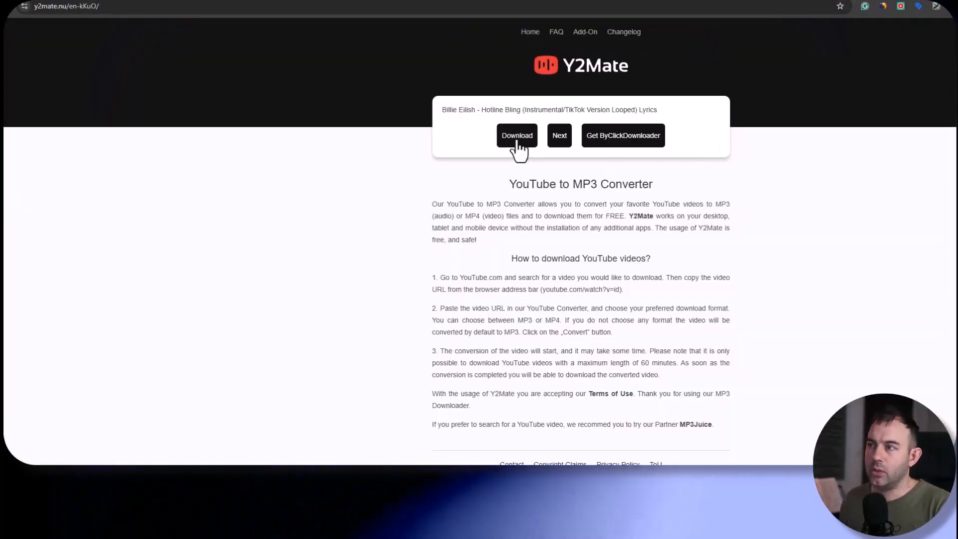
pyautogui.click(516, 140)
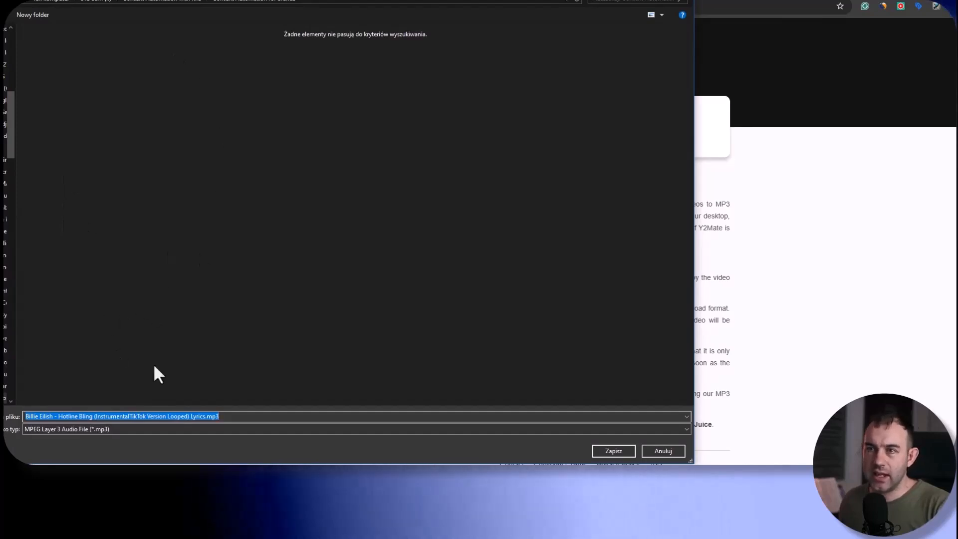
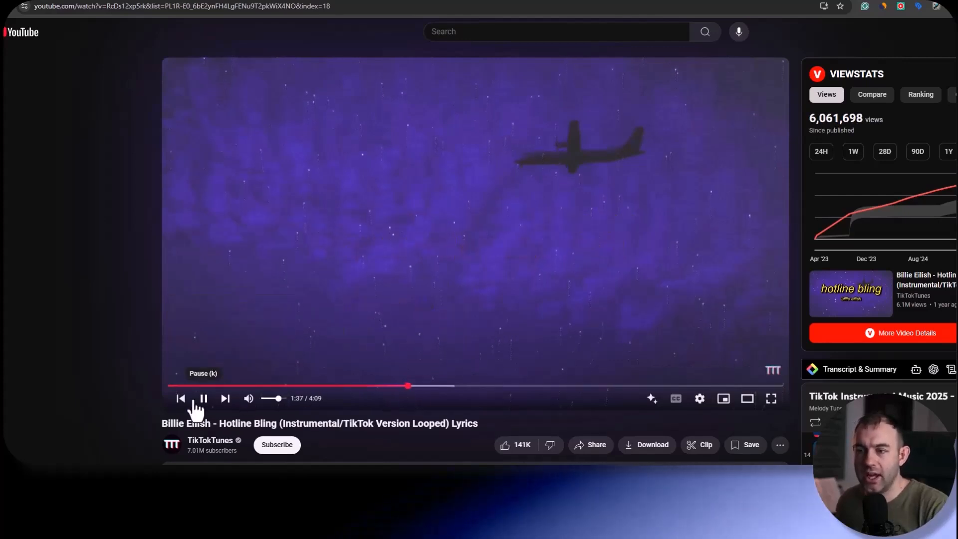
# - Preview the Hotline Bling video around 0:55, then move playback to 1:30
pyautogui.moveTo(407, 387); pyautogui.dragTo(307, 398)
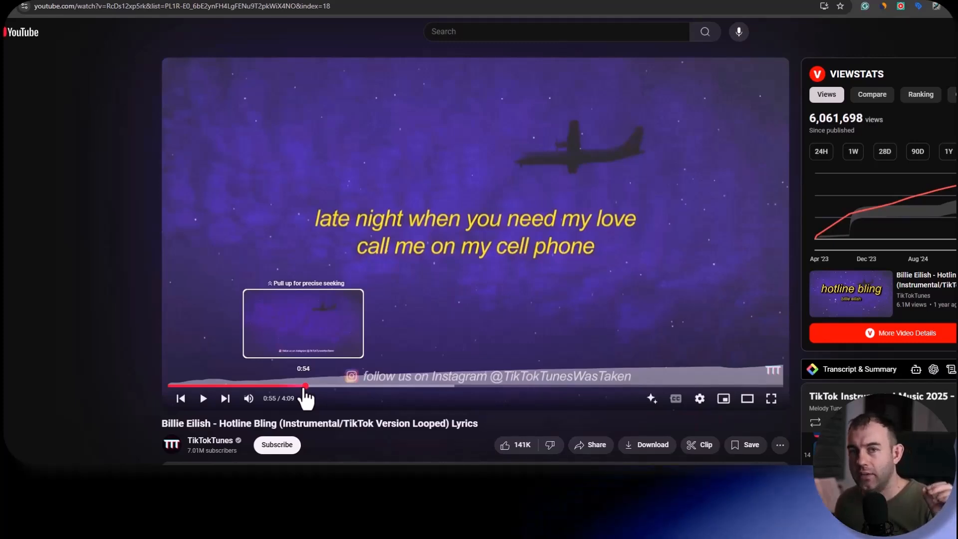
pyautogui.moveTo(310, 396); pyautogui.dragTo(404, 397)
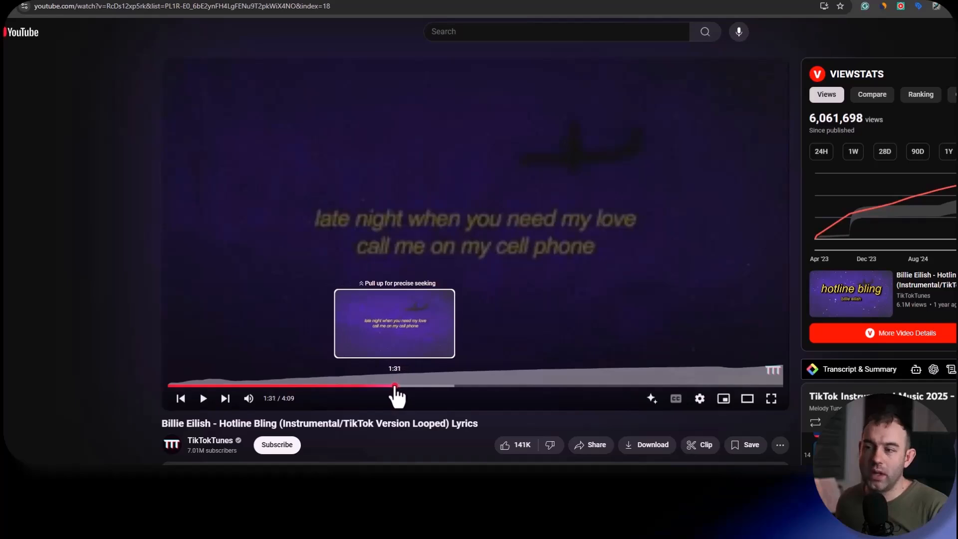
pyautogui.moveTo(396, 397); pyautogui.dragTo(393, 397)
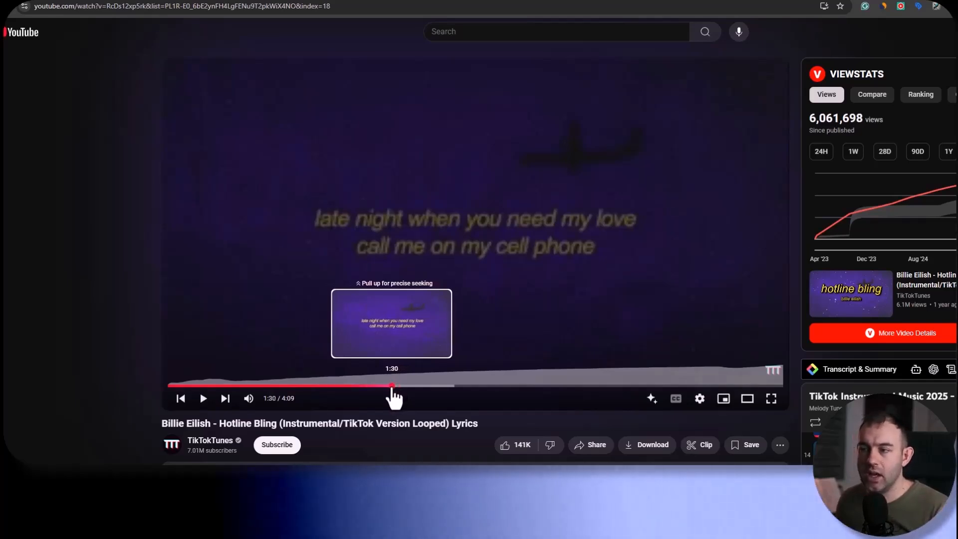
pyautogui.moveTo(393, 397); pyautogui.dragTo(394, 398)
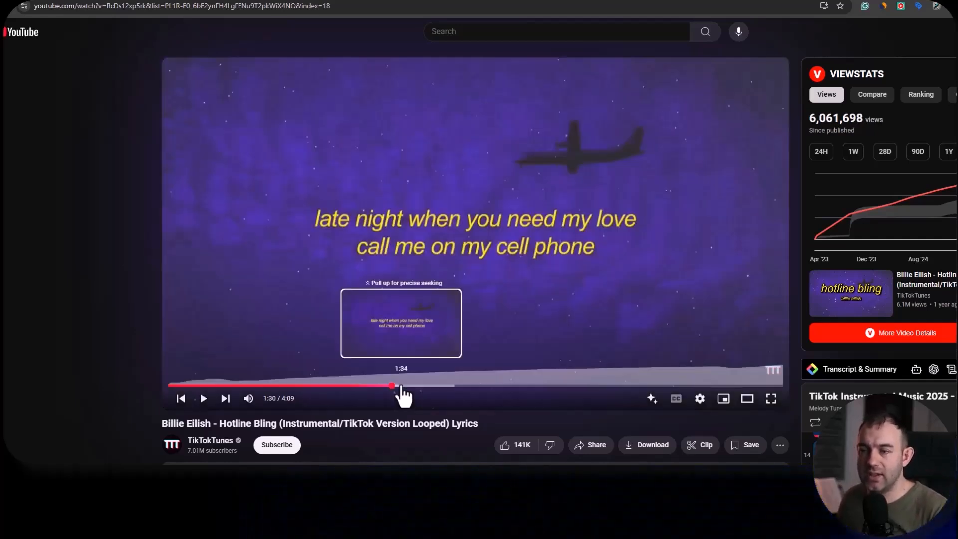
# - Convert the Hotline Bling video's URL to MP3 on Y2Mate once more and save the file under the name 5
pyautogui.click(229, 6)
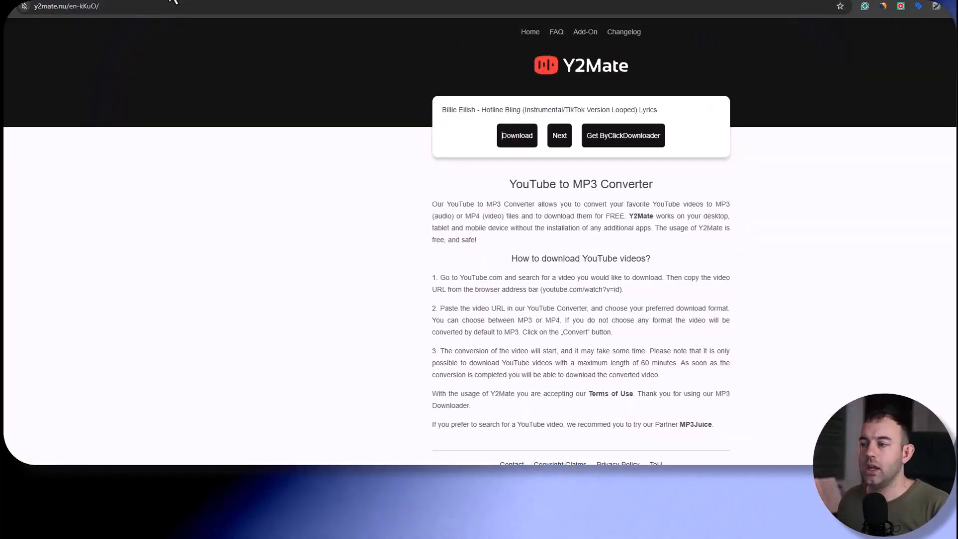
pyautogui.click(518, 143)
pyautogui.click(502, 140)
pyautogui.hotkey('ctrl', 'v')
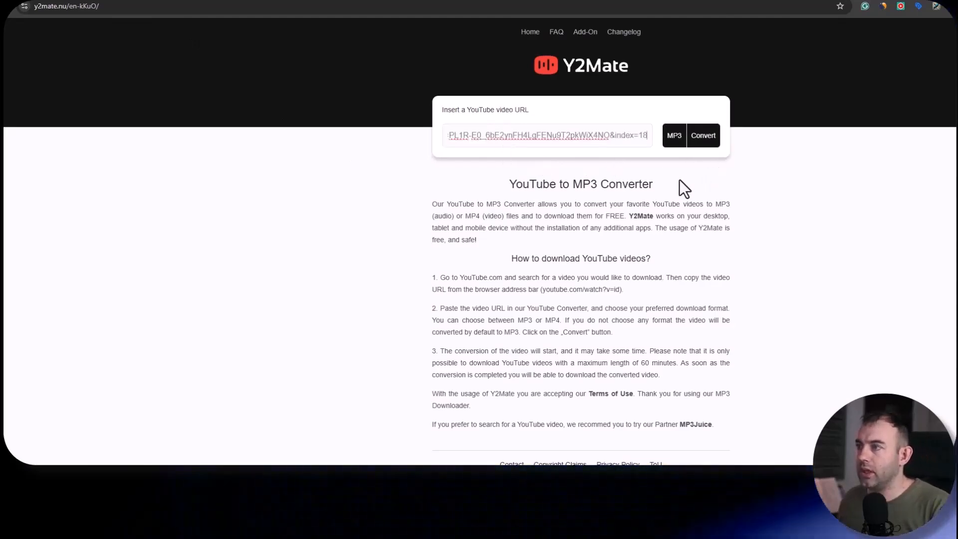
pyautogui.click(702, 142)
pyautogui.click(509, 141)
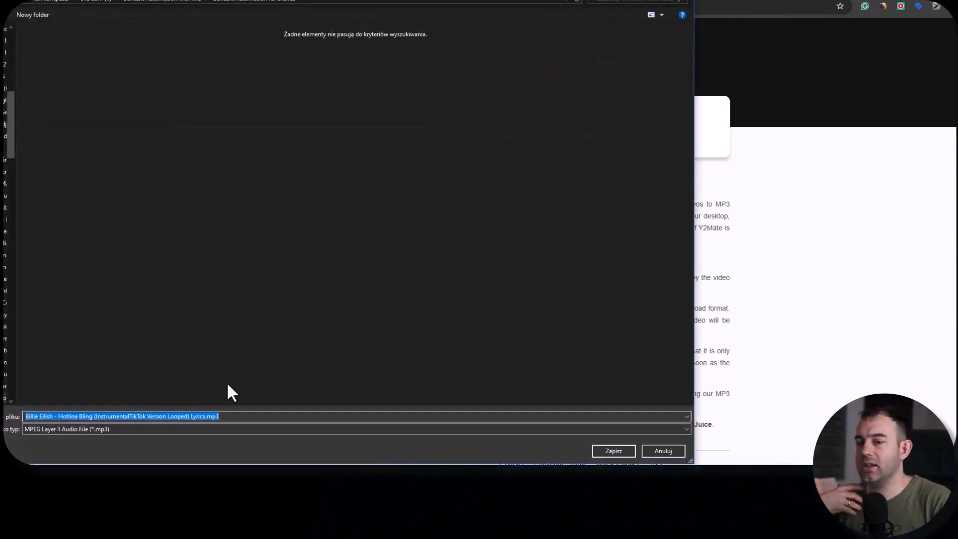
pyautogui.write('55')
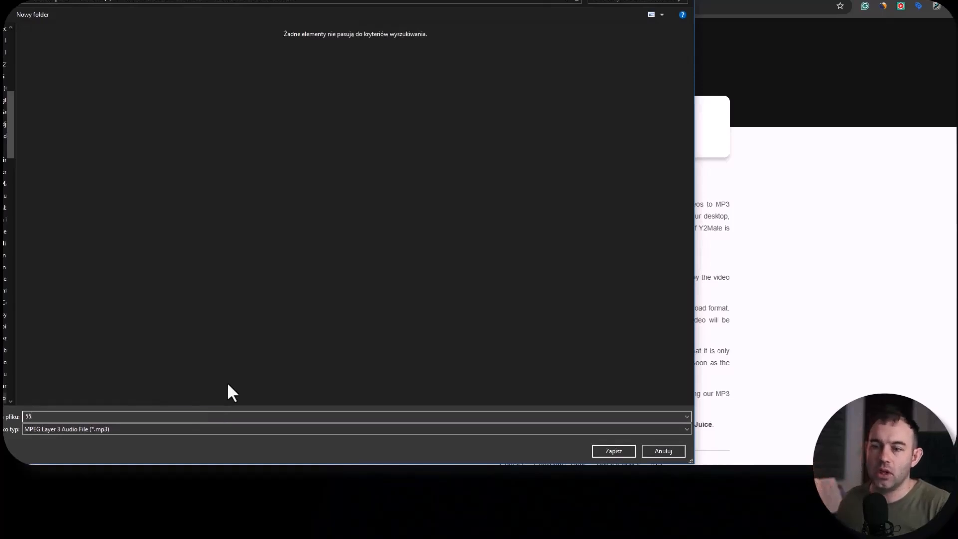
pyautogui.click(613, 451)
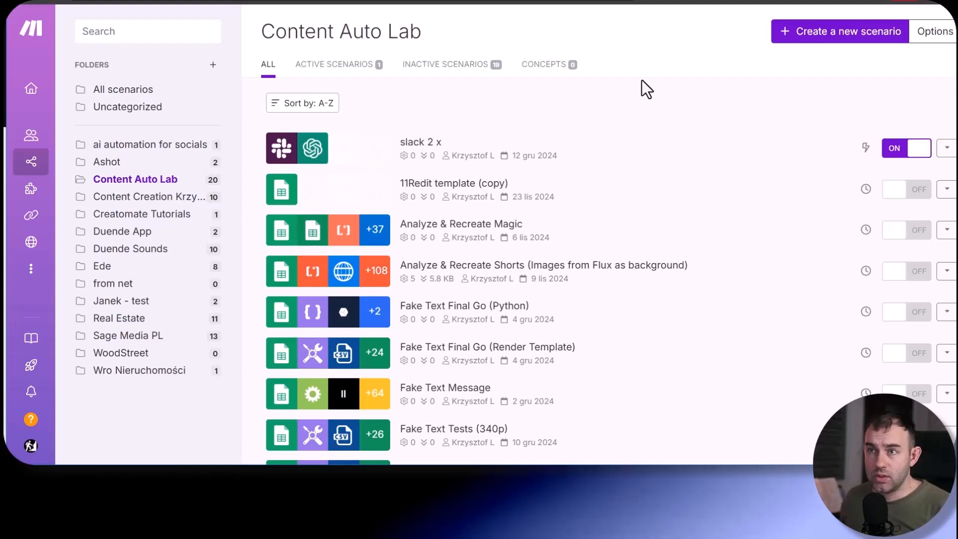
pyautogui.click(818, 40)
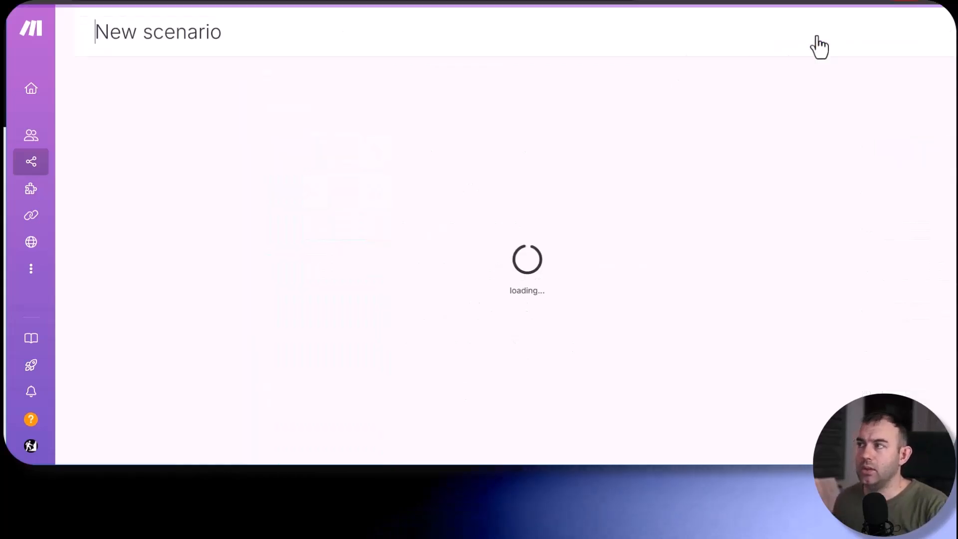
pyautogui.click(388, 151)
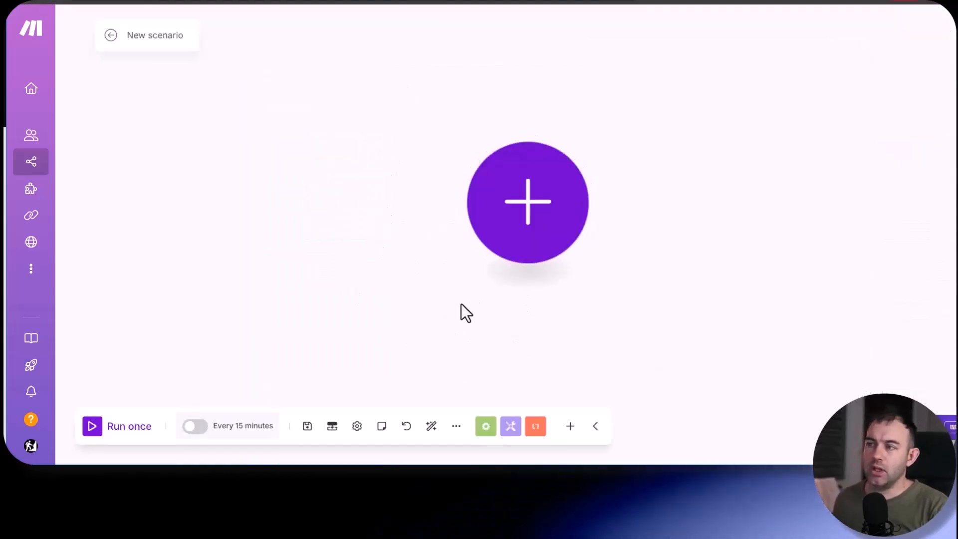
pyautogui.moveTo(349, 267); pyautogui.dragTo(187, 274)
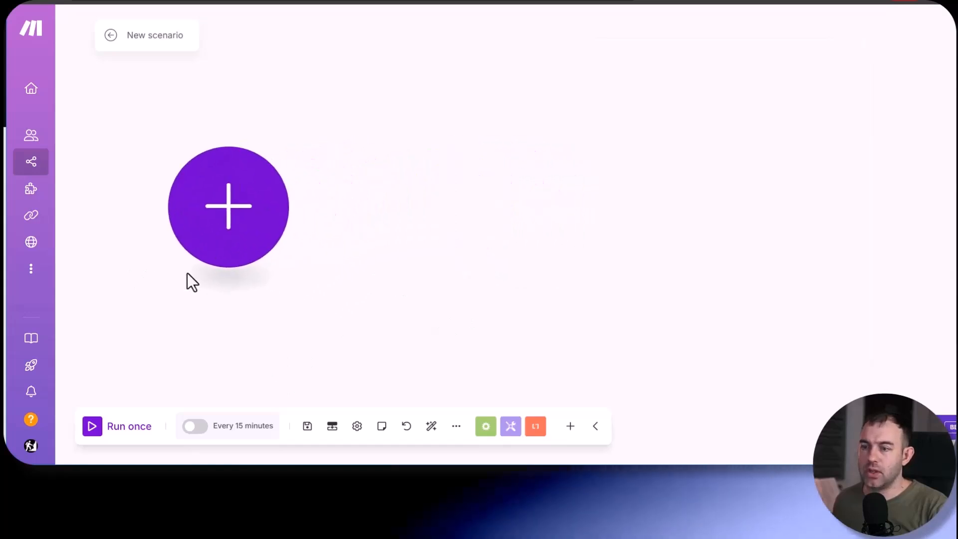
pyautogui.click(235, 202)
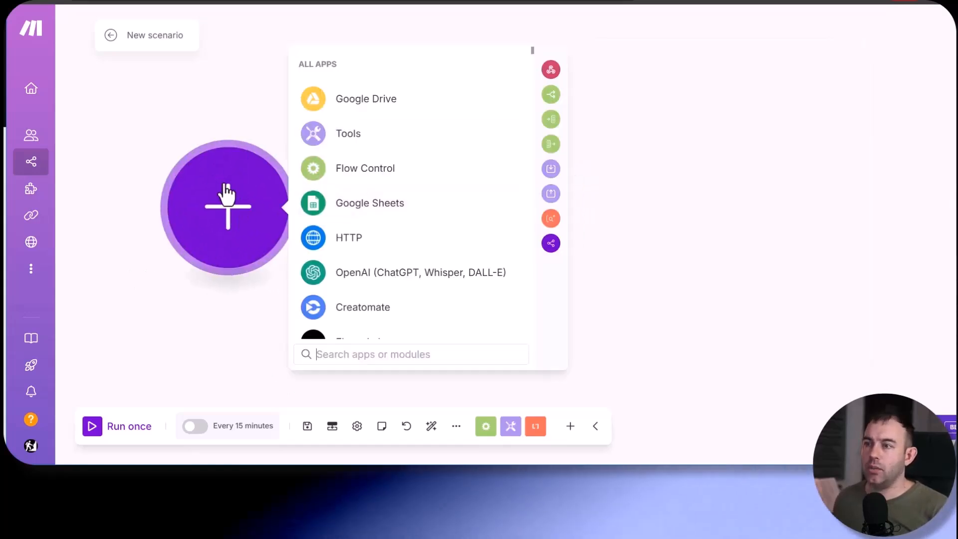
pyautogui.click(361, 105)
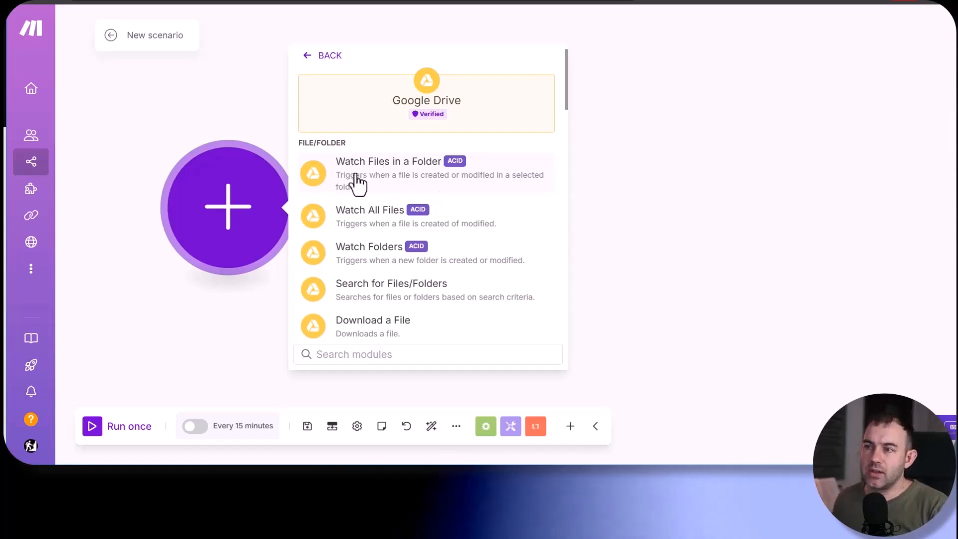
pyautogui.click(395, 184)
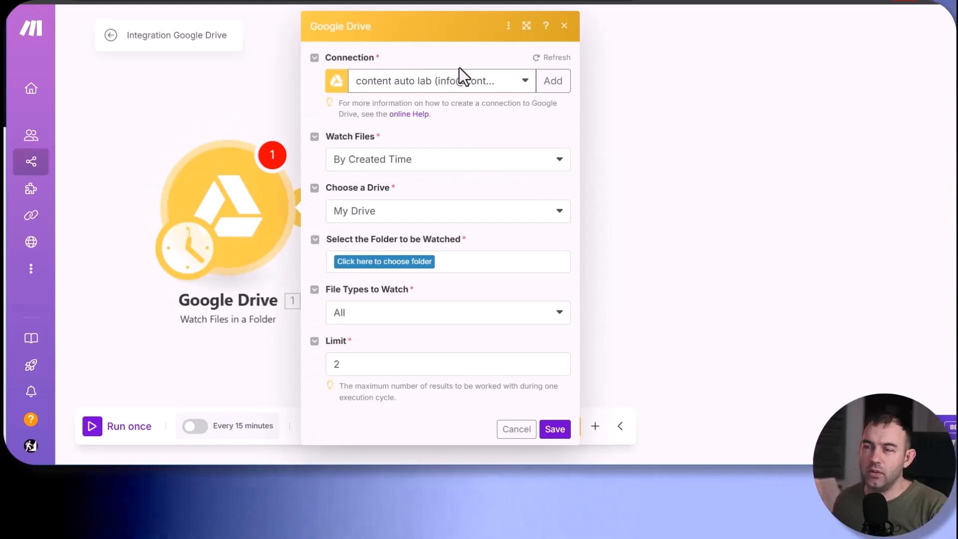
# - Set the trigger to watch the Brand Automation folder with a limit of 6, starting from all files
pyautogui.click(549, 81)
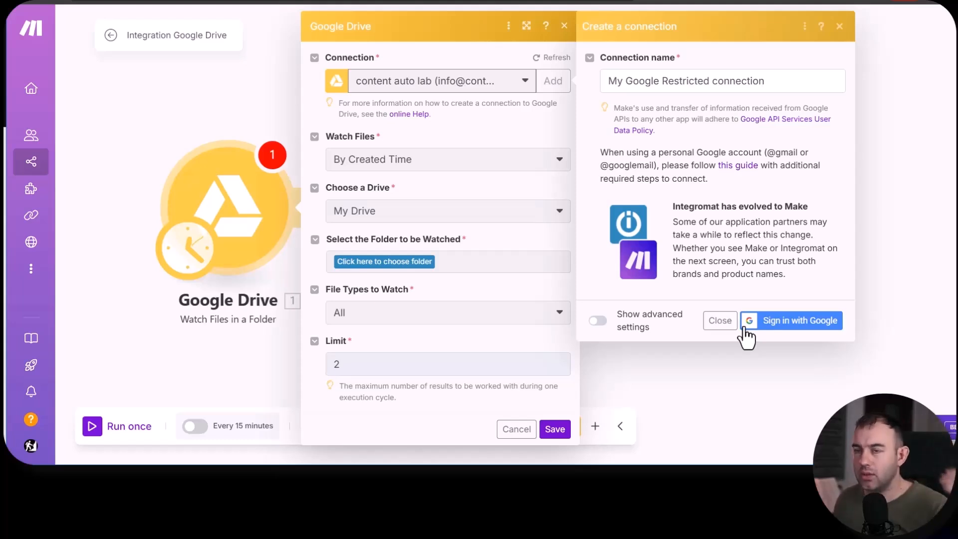
pyautogui.click(720, 320)
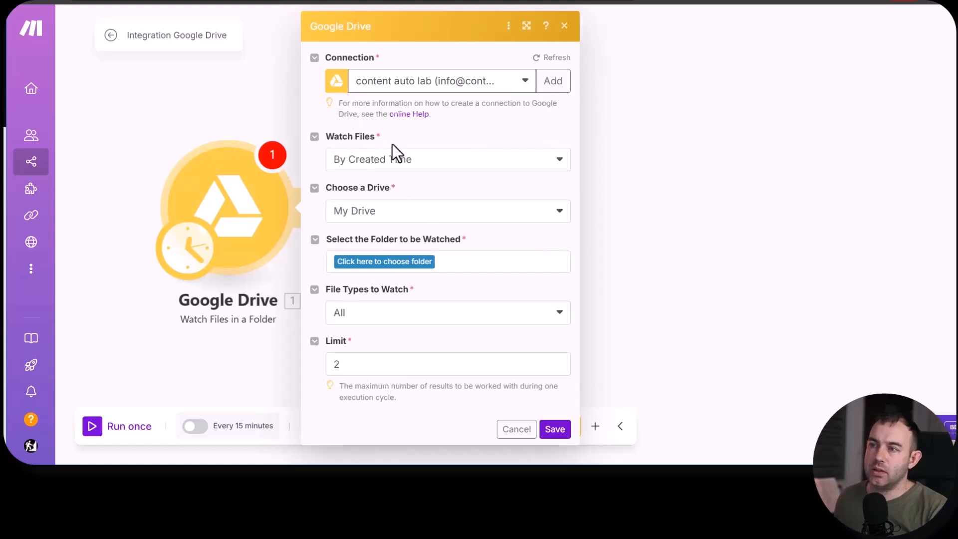
pyautogui.click(379, 261)
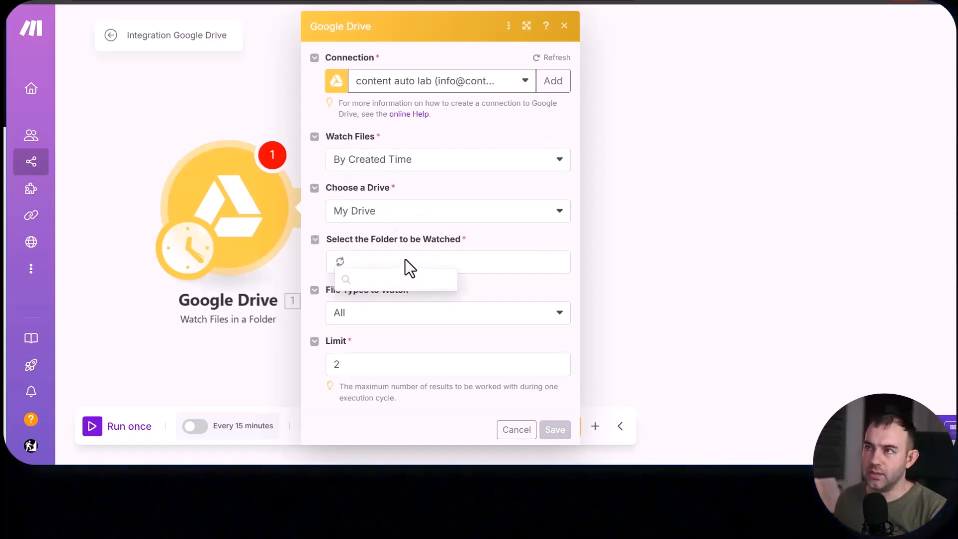
pyautogui.click(398, 344)
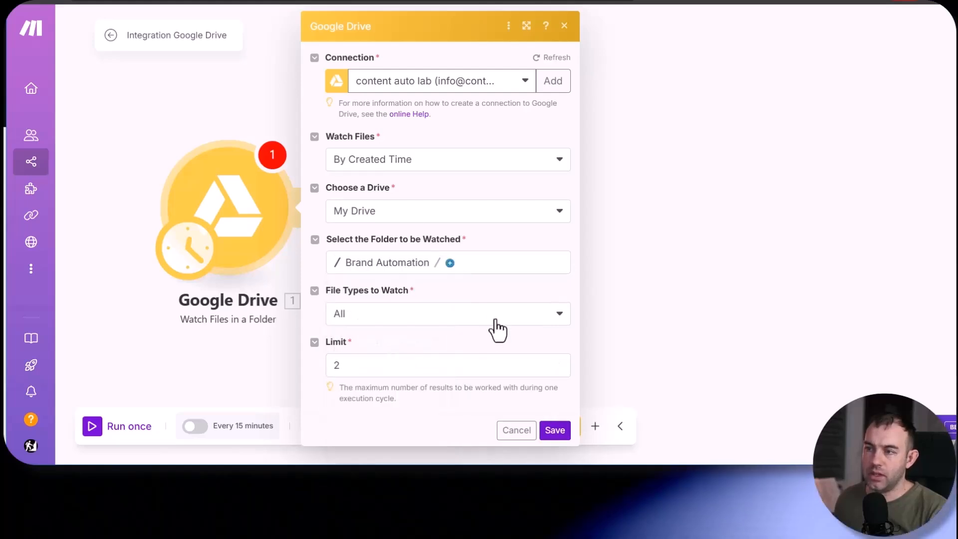
pyautogui.doubleClick(378, 368)
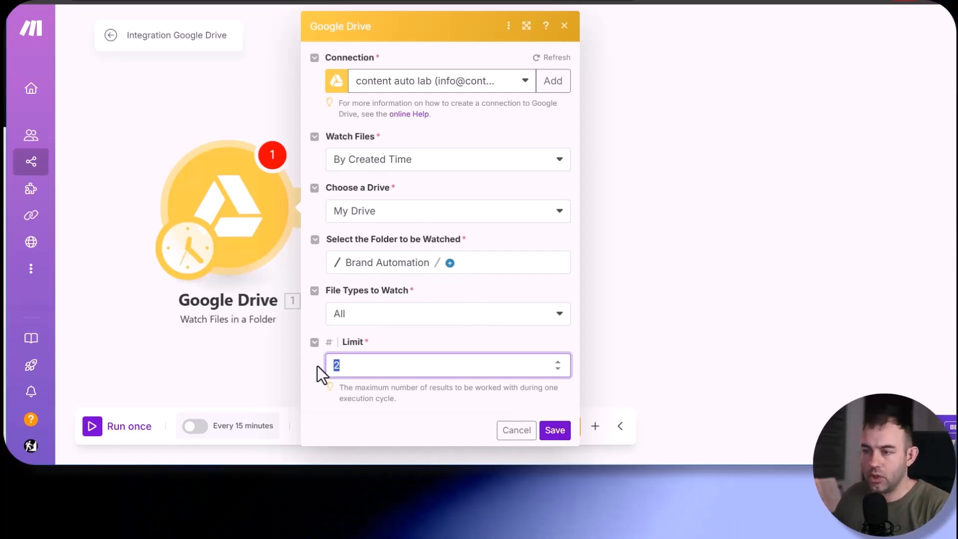
pyautogui.write('6')
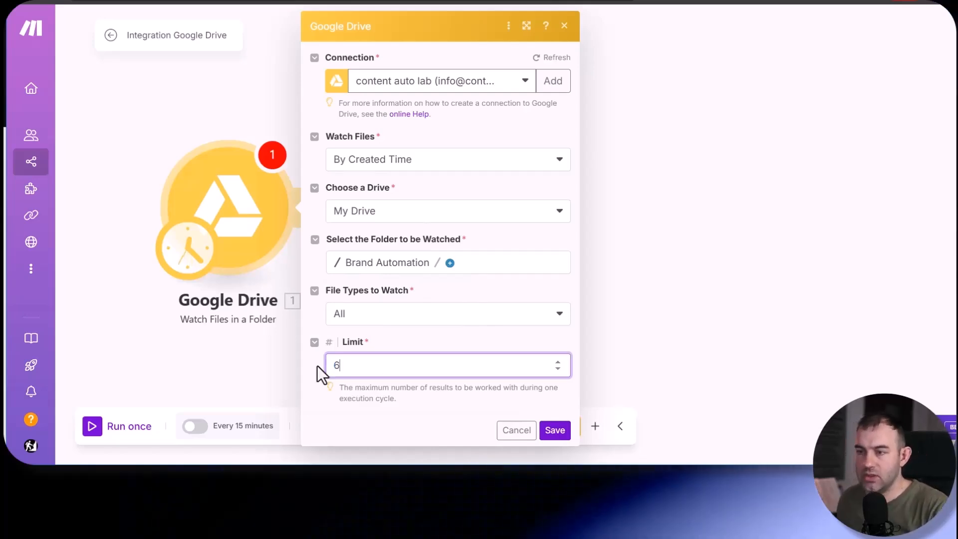
pyautogui.click(554, 431)
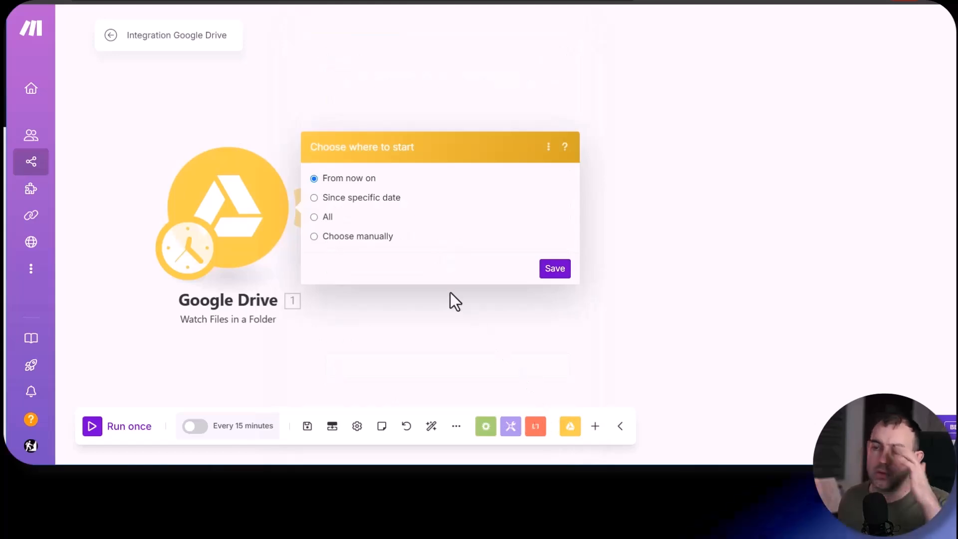
pyautogui.click(313, 217)
pyautogui.click(555, 269)
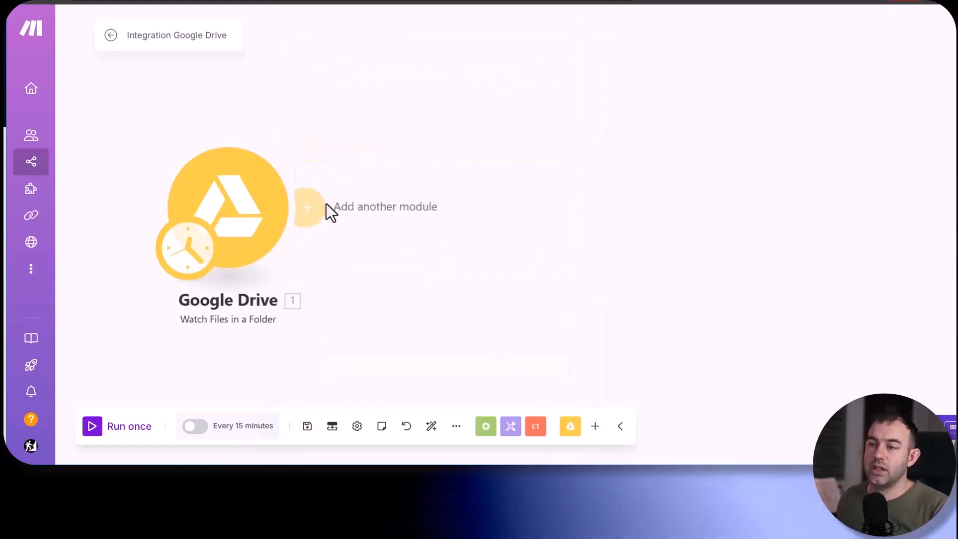
# - Add a Google Drive Get a Share Link module after the trigger and map its File ID to the watched file's File ID
pyautogui.click(318, 208)
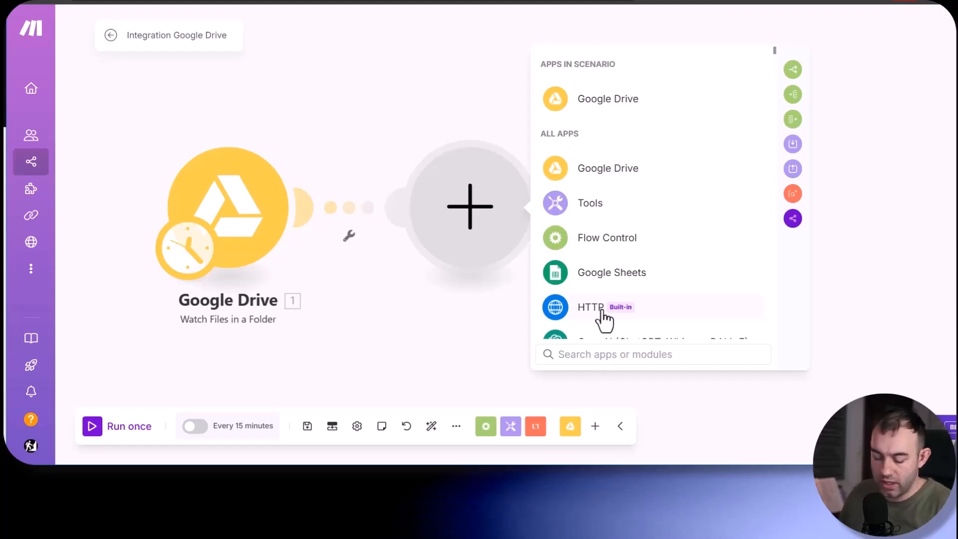
pyautogui.write('shar')
pyautogui.click(634, 106)
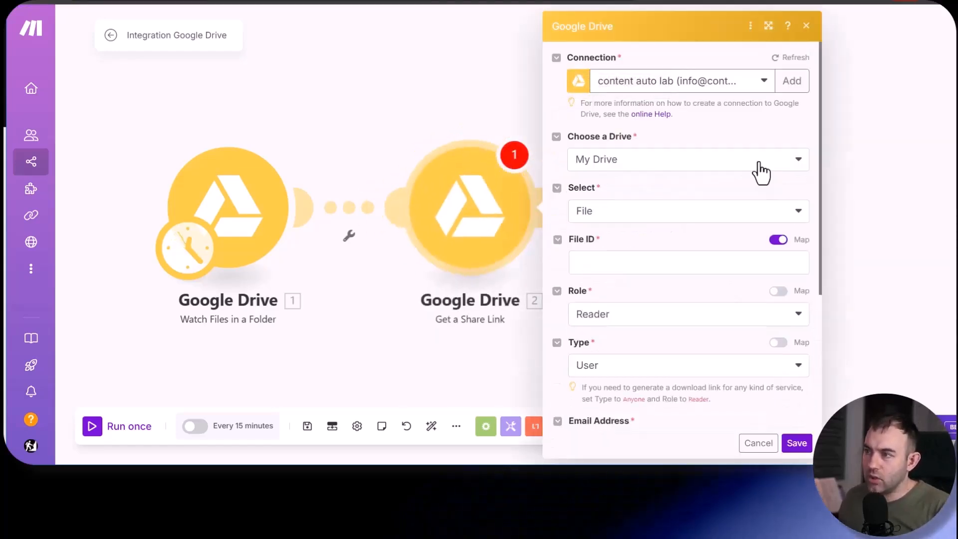
pyautogui.click(607, 263)
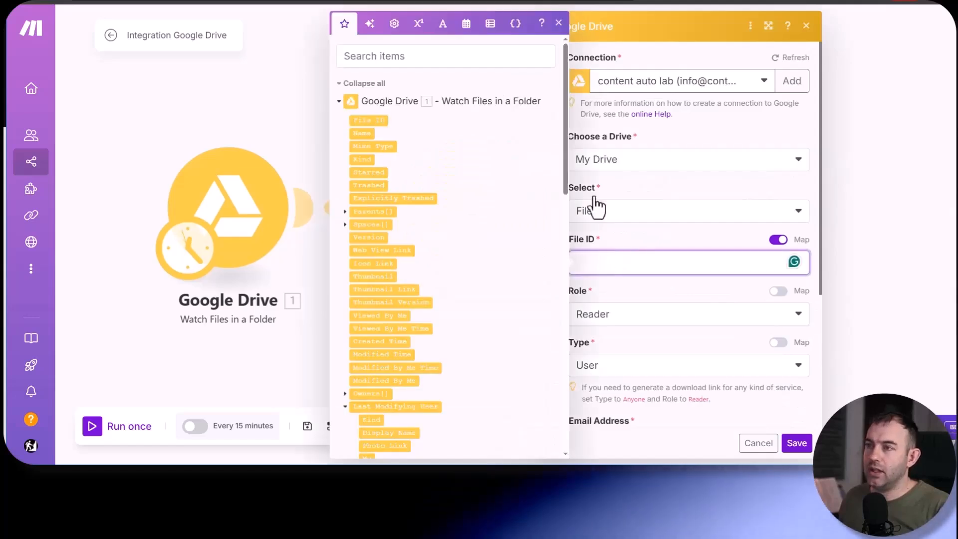
pyautogui.click(379, 120)
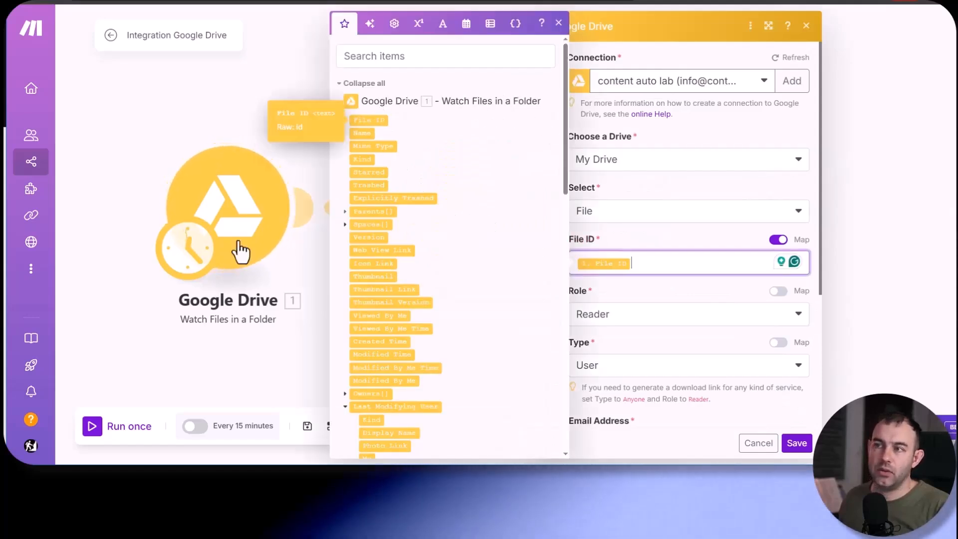
pyautogui.click(669, 236)
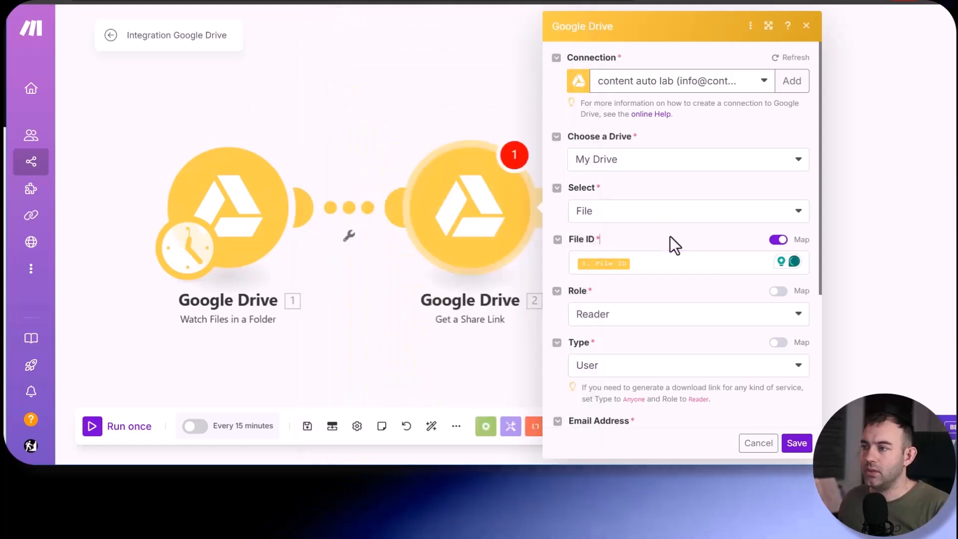
# - Set the share link's Type to Anyone and save the module's settings
pyautogui.scroll(-2, 560, 271)
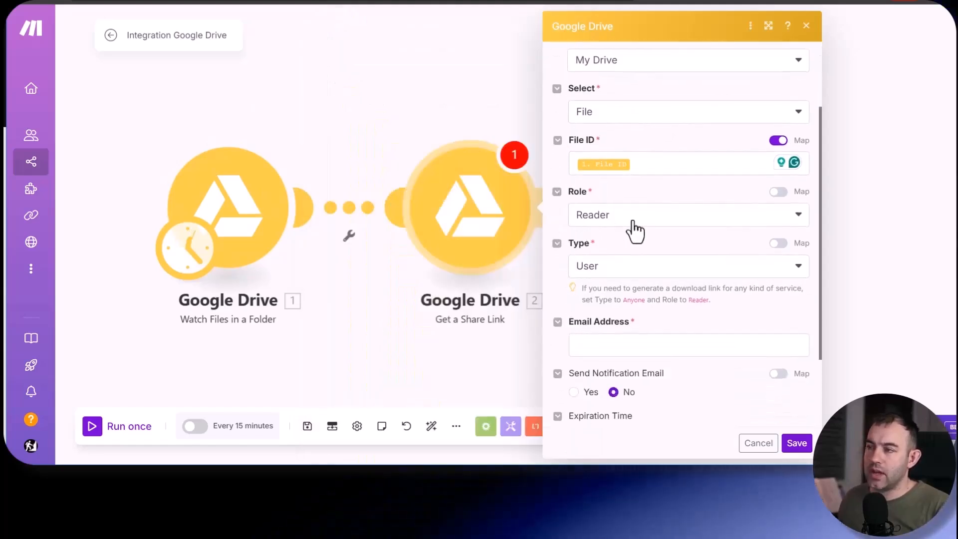
pyautogui.click(612, 272)
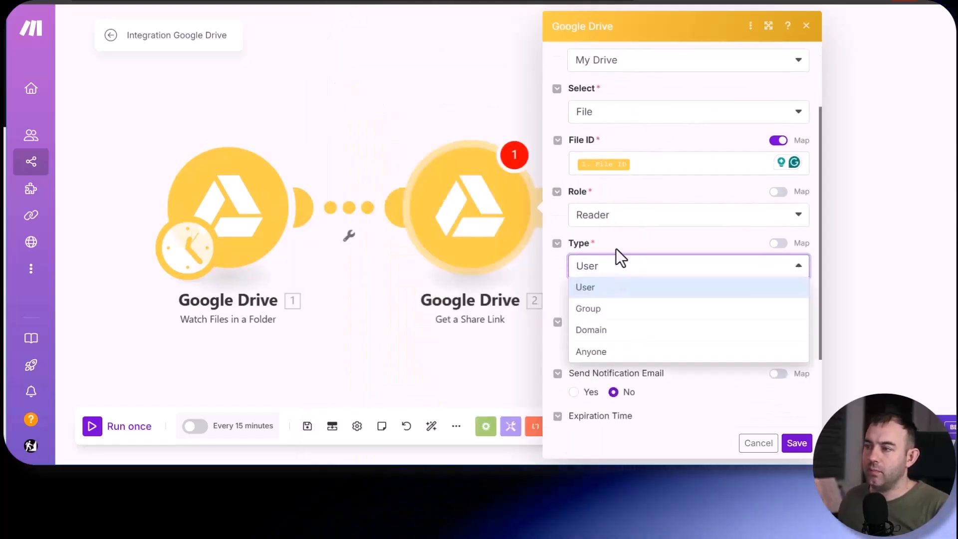
pyautogui.click(593, 352)
pyautogui.scroll(2, 558, 345)
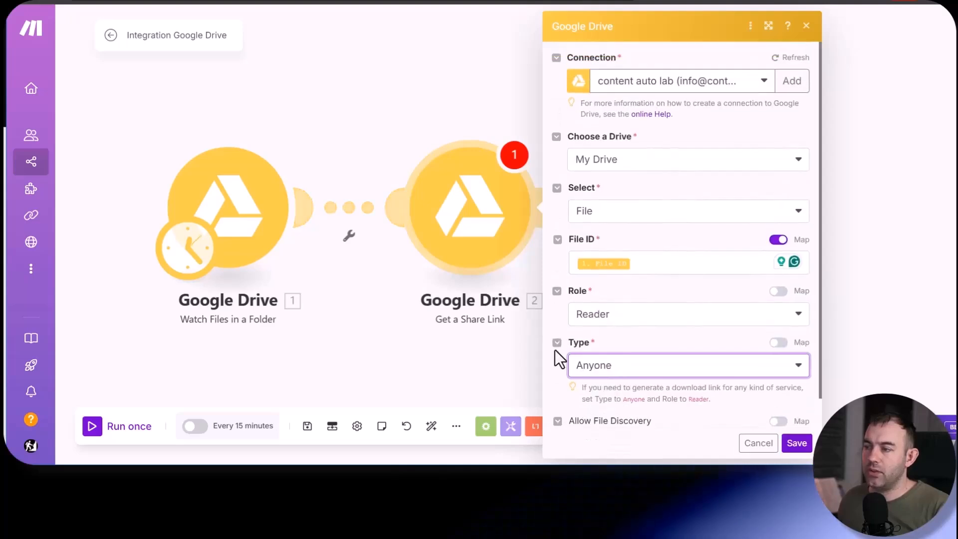
pyautogui.scroll(-1, 557, 348)
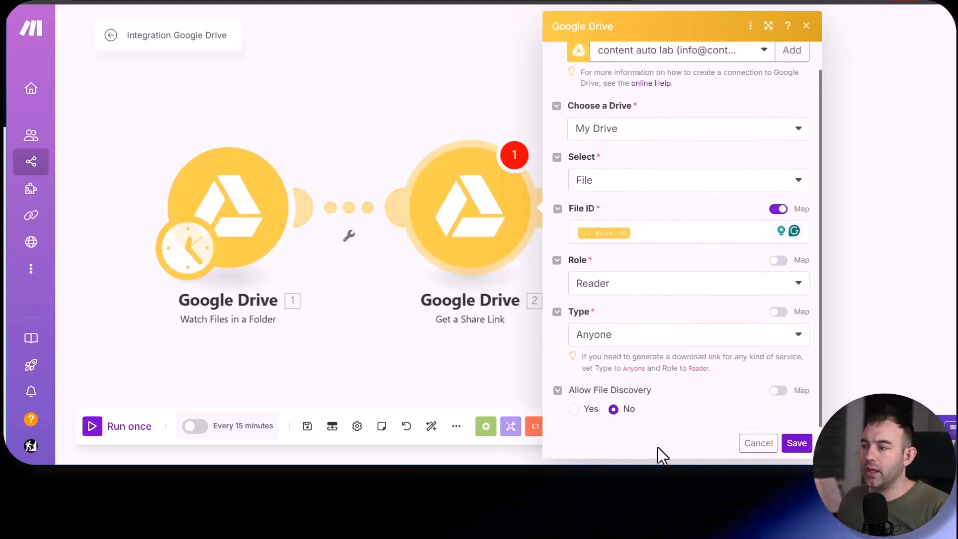
pyautogui.click(796, 443)
# - Add a Google Sheets Add a Row module after the Get a Share Link module
pyautogui.click(553, 200)
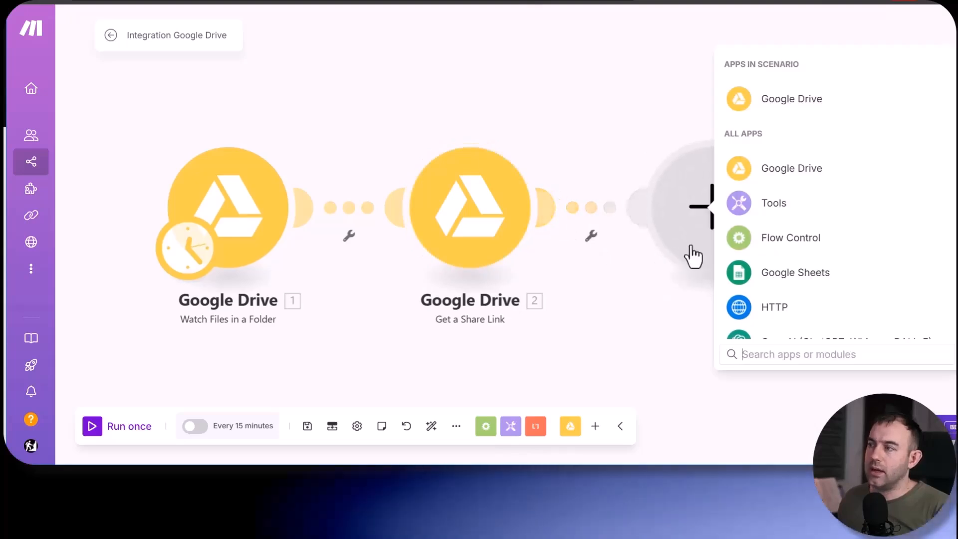
pyautogui.click(773, 273)
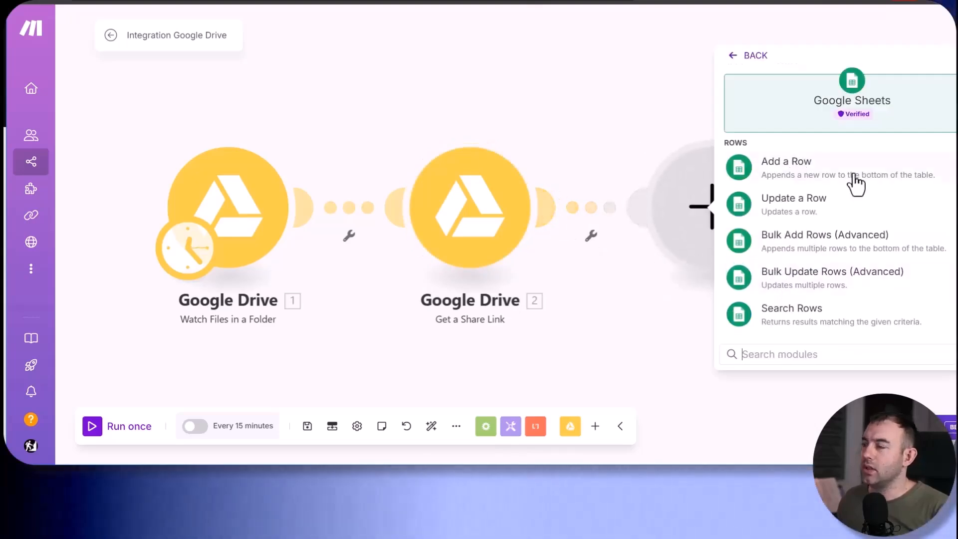
pyautogui.click(774, 179)
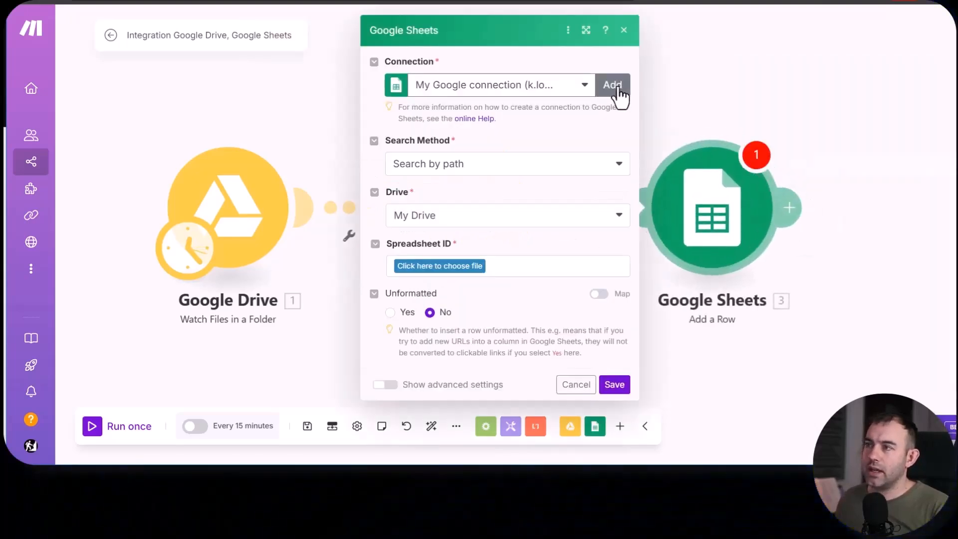
# - Switch the Google Sheets module to the other saved Google connection, without creating a new one
pyautogui.click(618, 86)
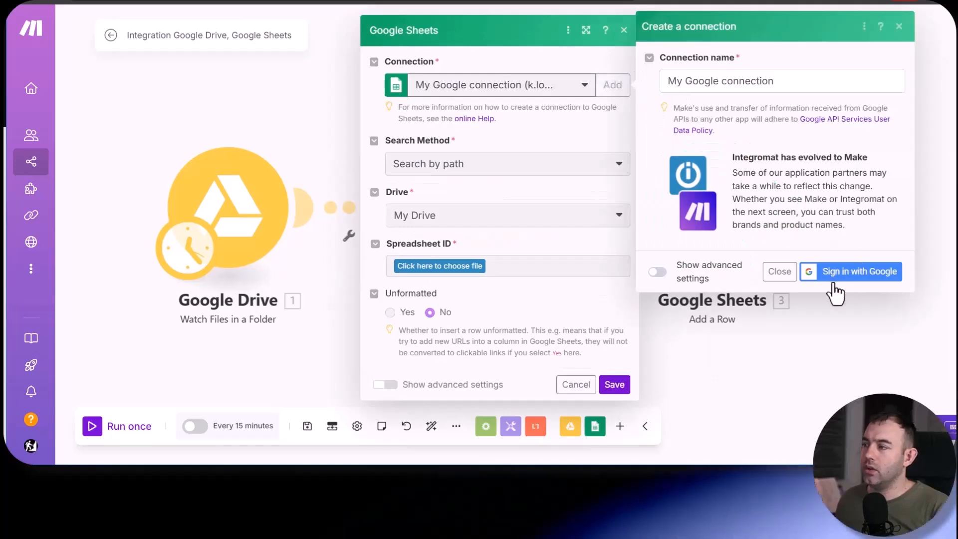
pyautogui.click(780, 273)
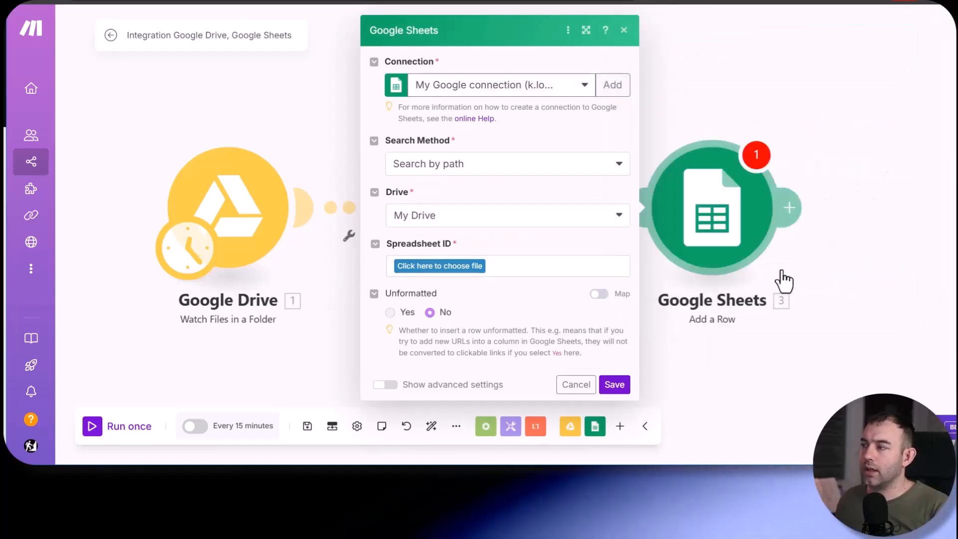
pyautogui.click(580, 89)
pyautogui.click(509, 150)
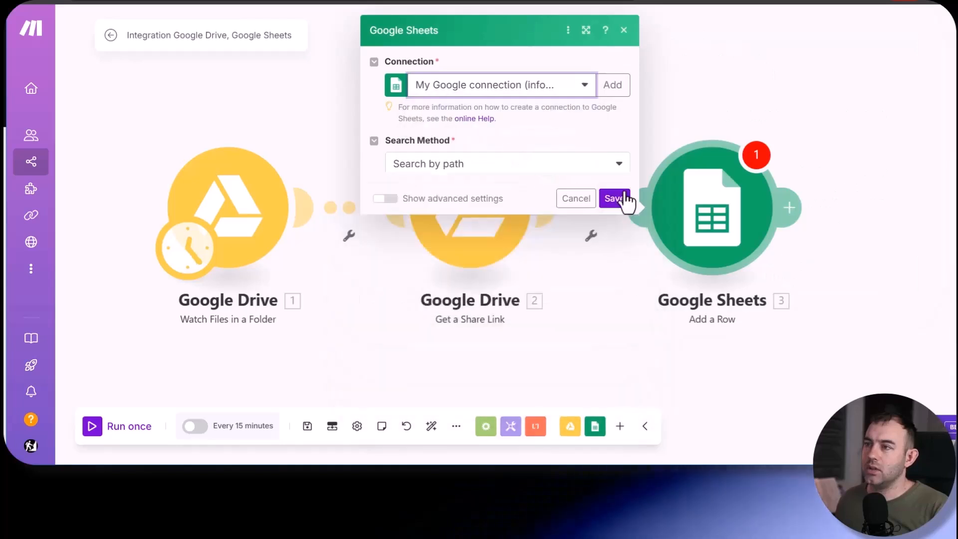
# - Find The Music Pool Data spreadsheet by path in My Drive and choose Sheet1 for the new rows
pyautogui.click(470, 172)
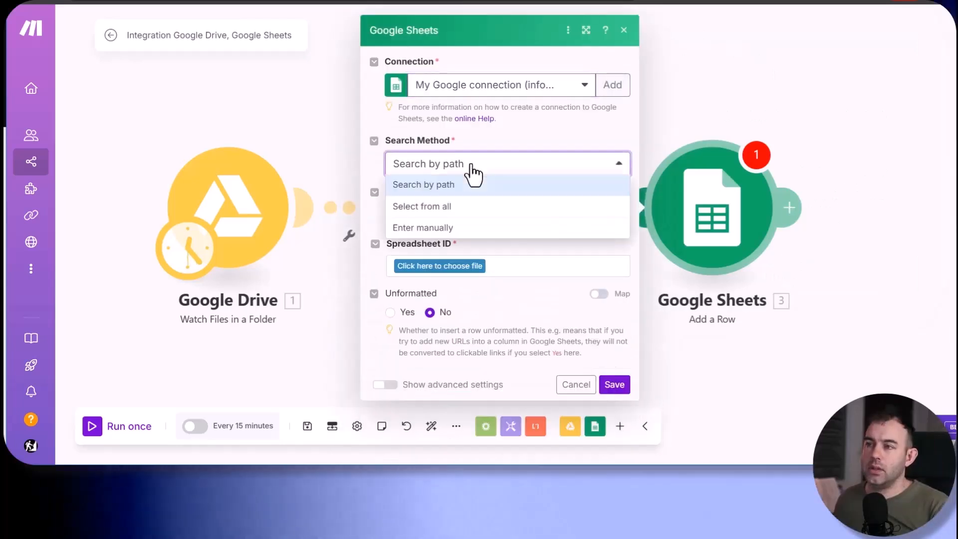
pyautogui.click(473, 177)
pyautogui.click(442, 266)
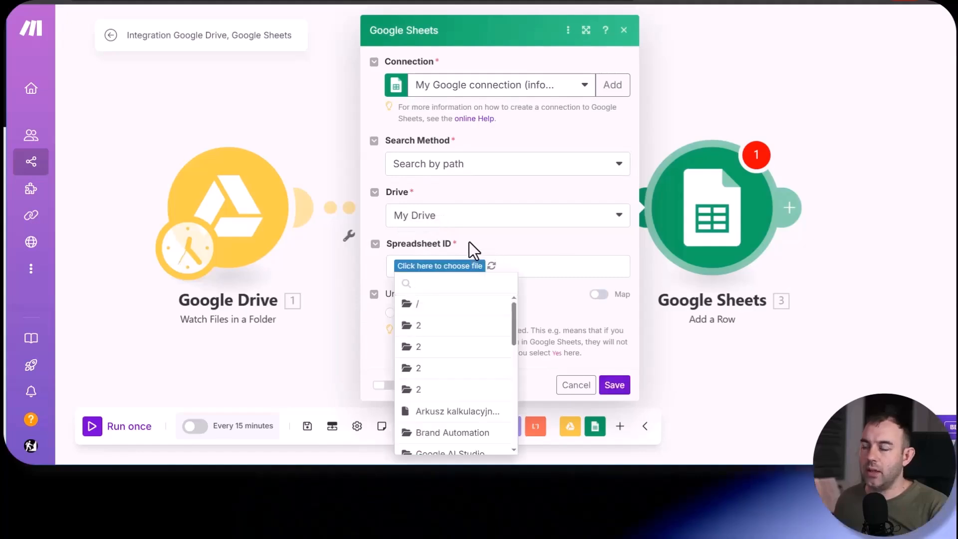
pyautogui.write('m')
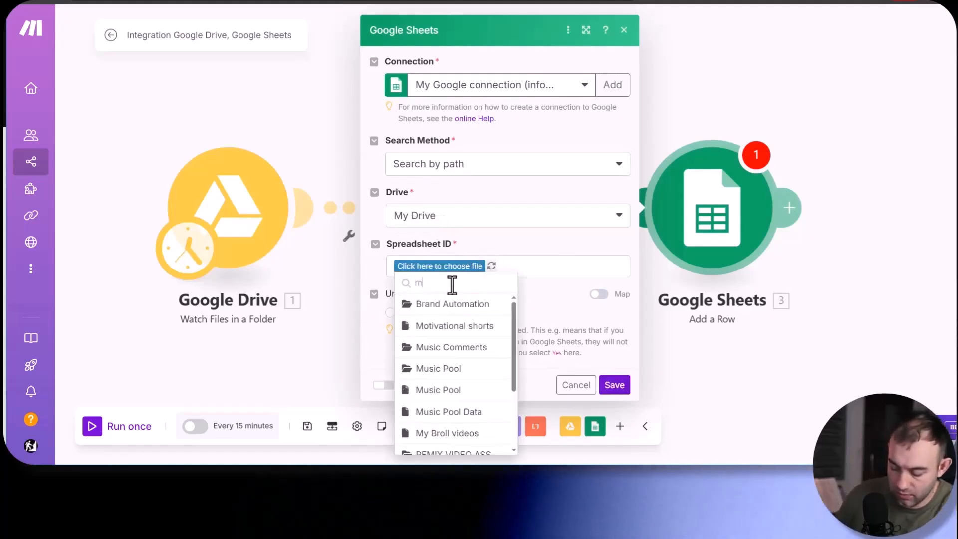
pyautogui.write('usi')
pyautogui.click(462, 392)
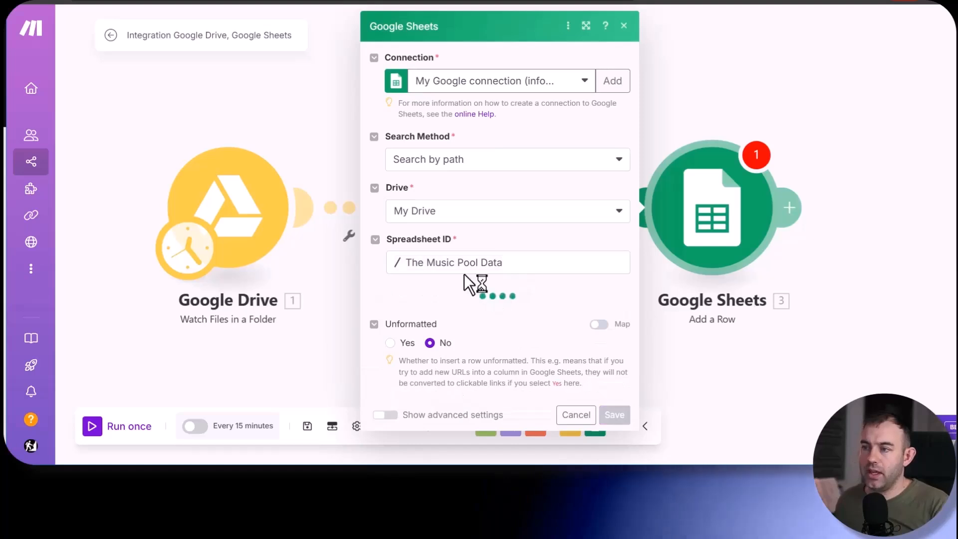
pyautogui.click(411, 293)
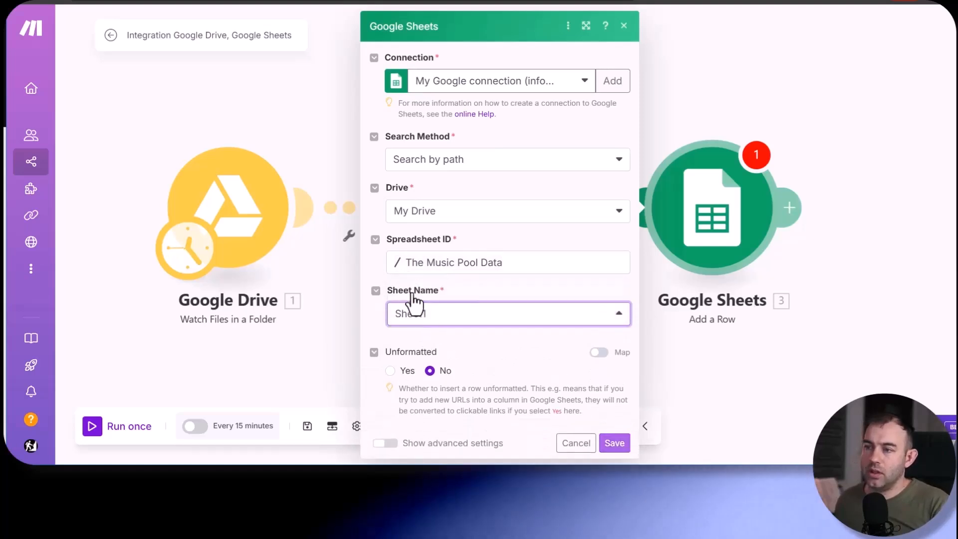
# - Map the File Name (A) value to the Name of the file from Watch Files in a Folder
pyautogui.scroll(-2, 404, 334)
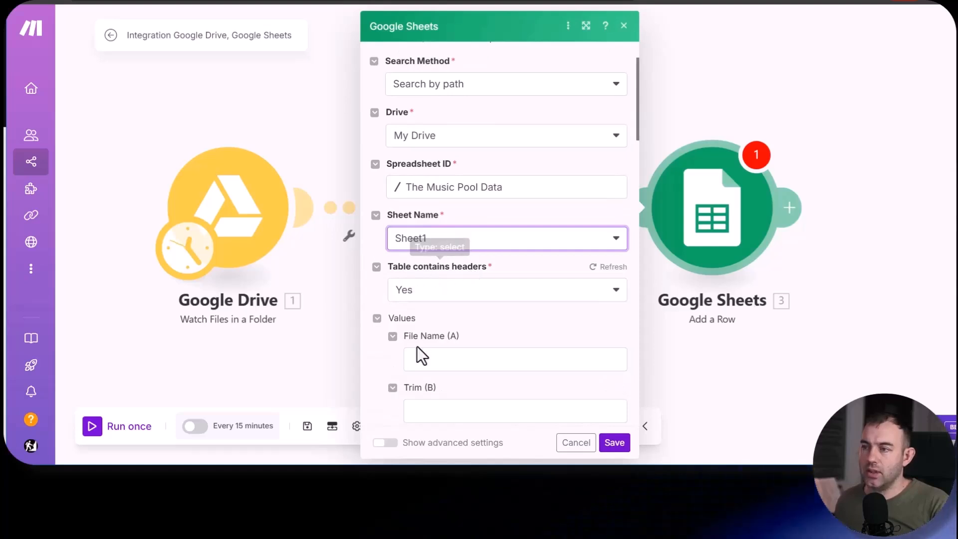
pyautogui.scroll(-2, 393, 359)
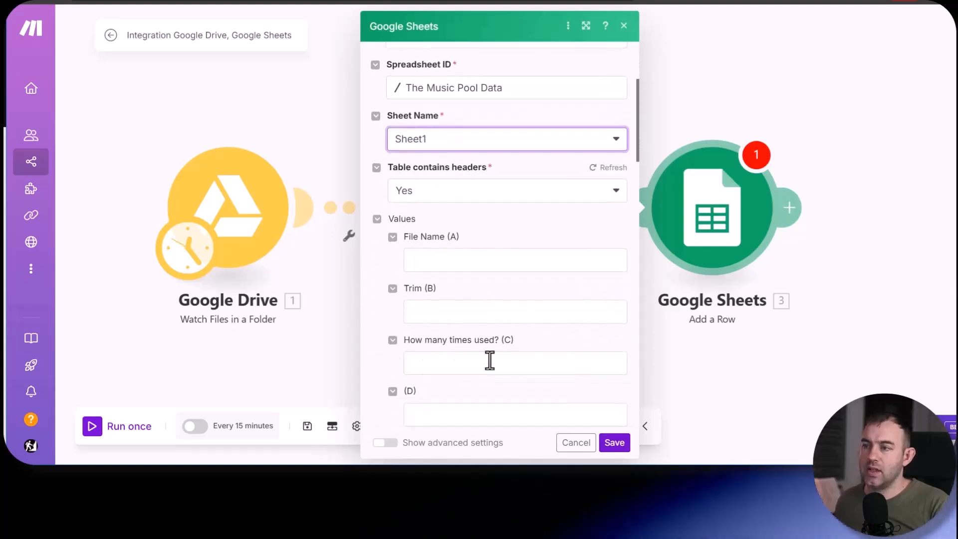
pyautogui.click(450, 257)
pyautogui.scroll(-4, 756, 248)
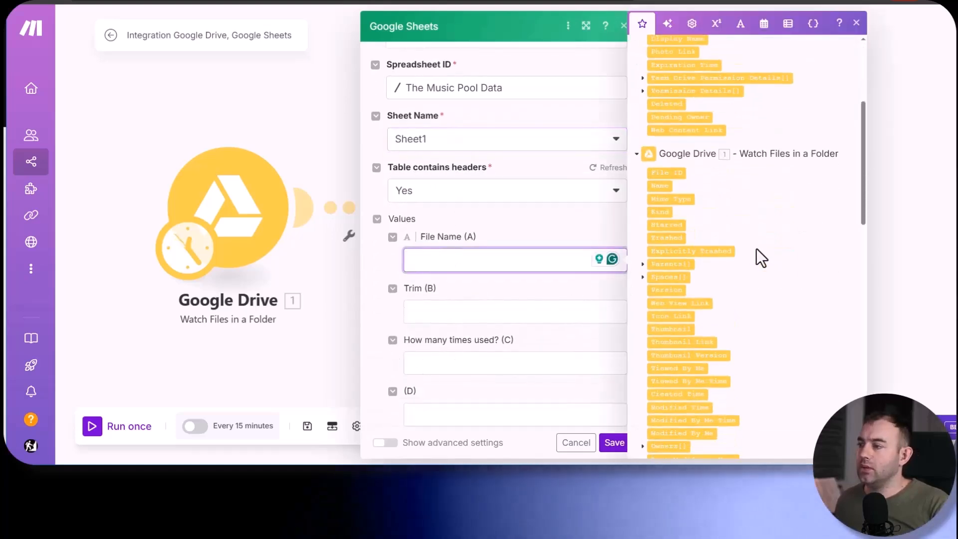
pyautogui.click(650, 185)
# - Fill Trim (B) with a replace formula that swaps .mp3 in the watched file's Name for an empty string
pyautogui.click(438, 310)
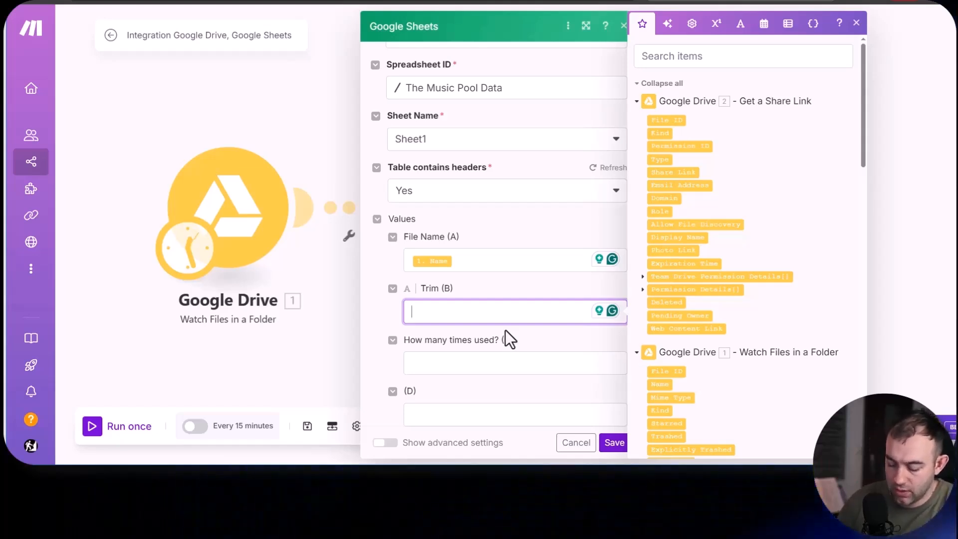
pyautogui.write('replace')
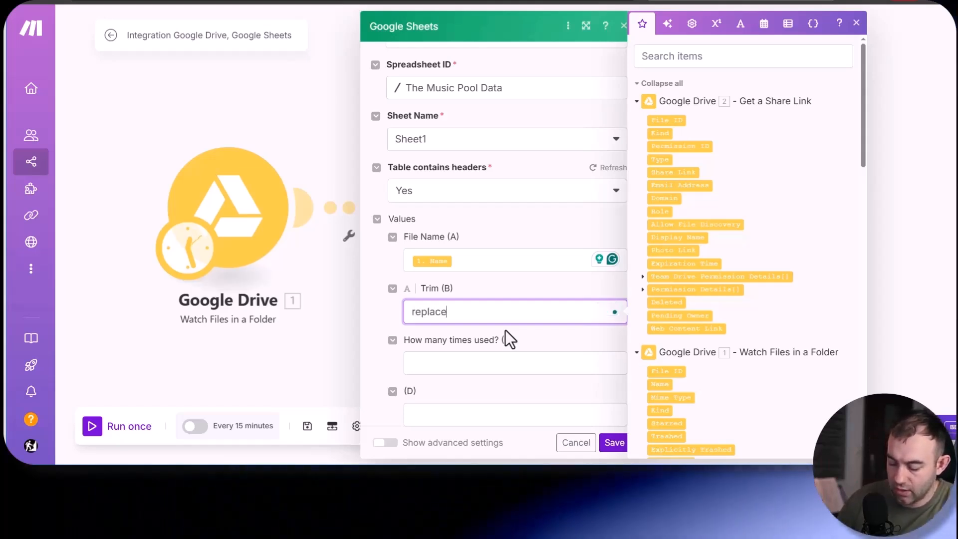
pyautogui.write('(')
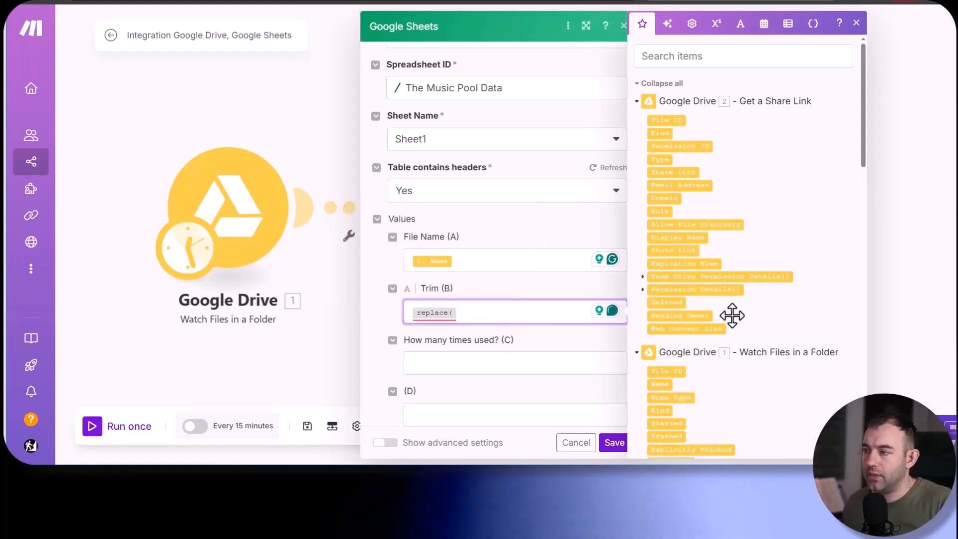
pyautogui.scroll(-2, 731, 256)
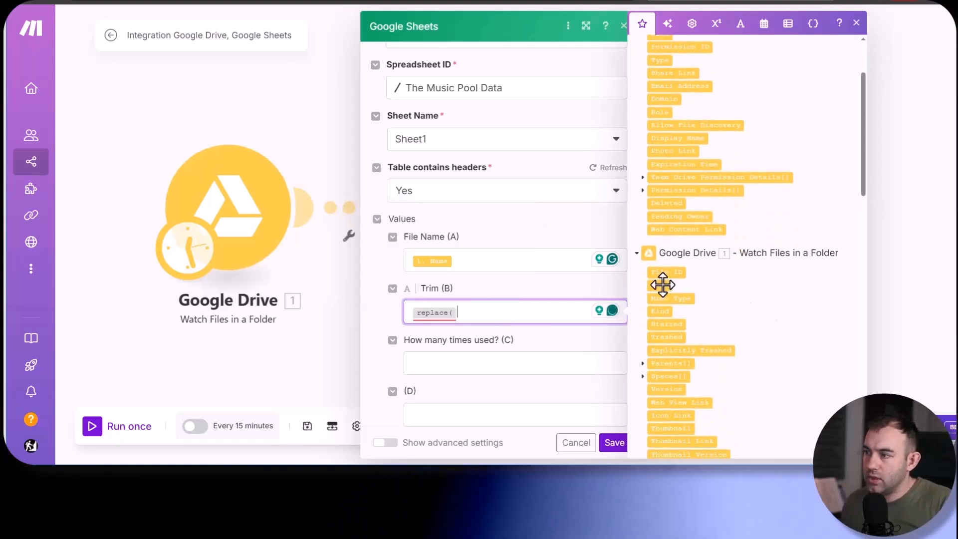
pyautogui.click(660, 284)
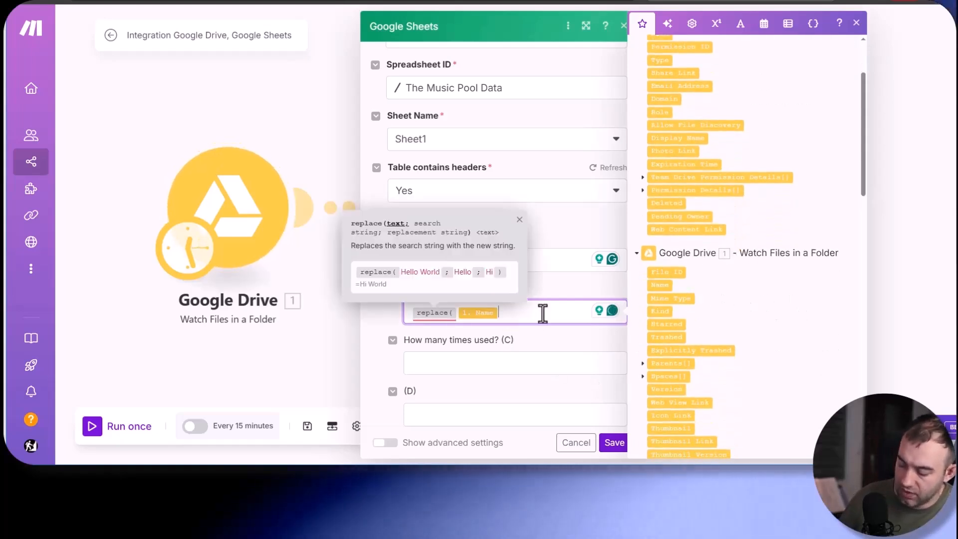
pyautogui.write(';')
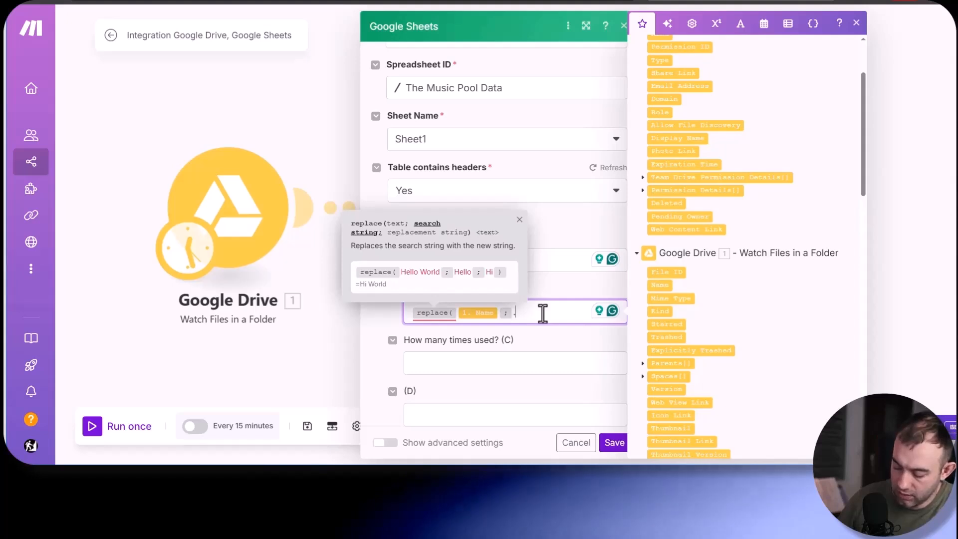
pyautogui.write('.mp3')
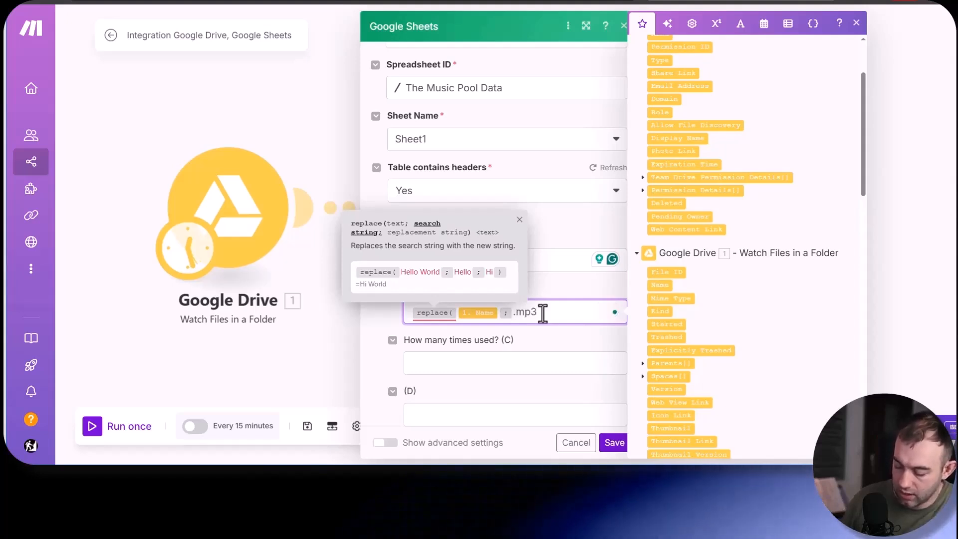
pyautogui.write(';')
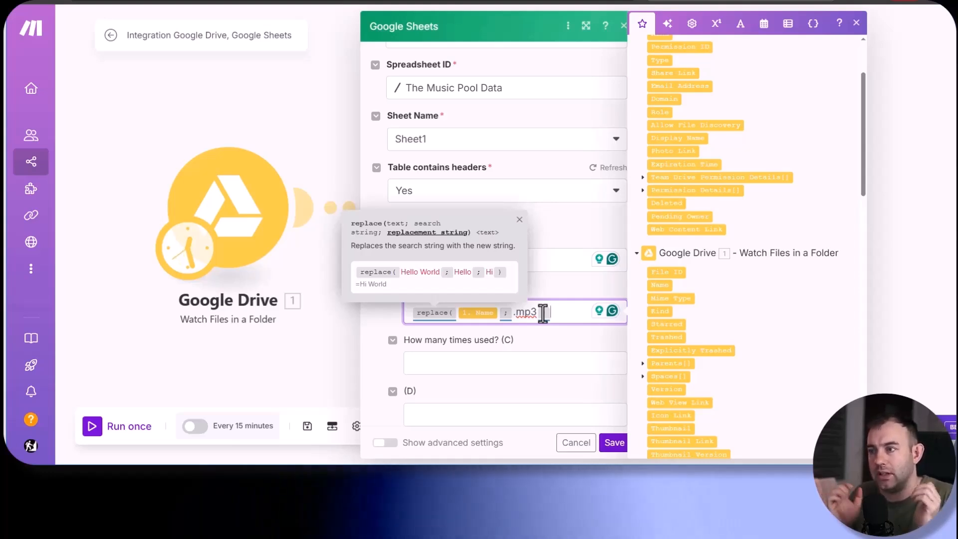
pyautogui.write(';)')
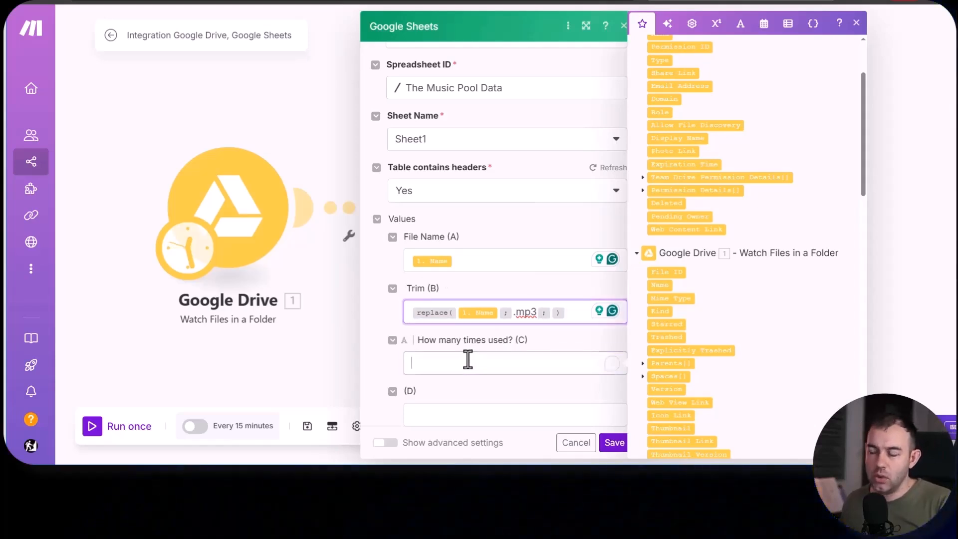
# - Set How many times used? (C) to 0 and save the Add a Row module
pyautogui.click(468, 359)
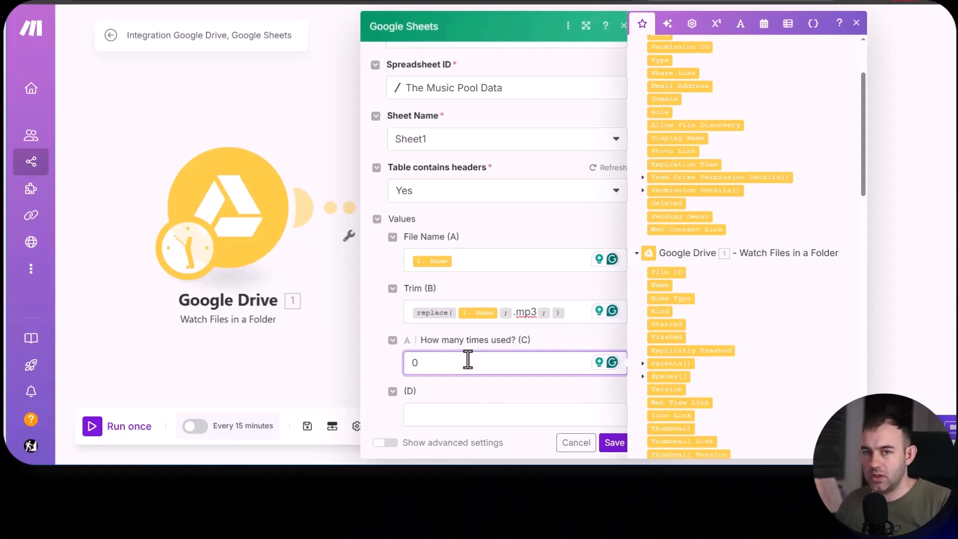
pyautogui.click(614, 442)
# - Run the three-module scenario once to write the watched files into the spreadsheet
pyautogui.moveTo(609, 333); pyautogui.dragTo(563, 278)
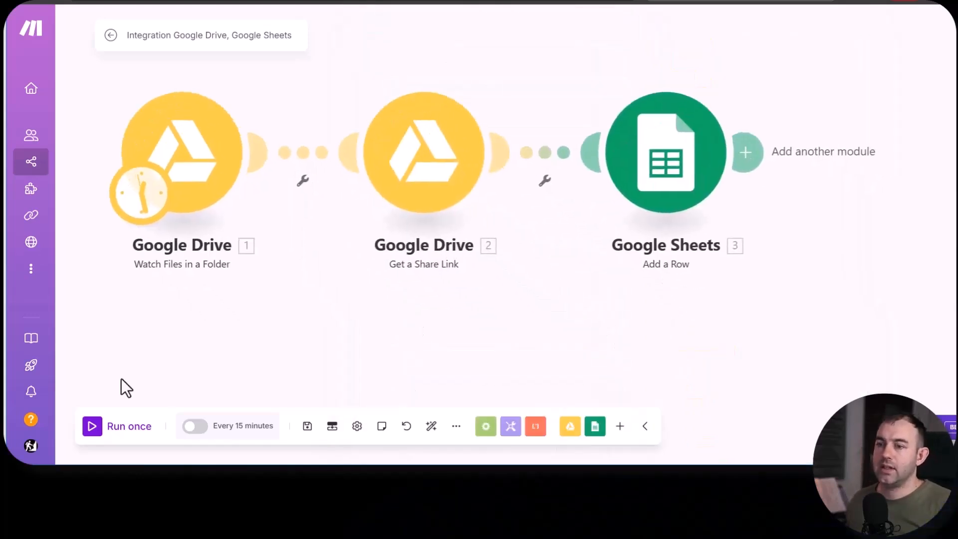
pyautogui.click(93, 428)
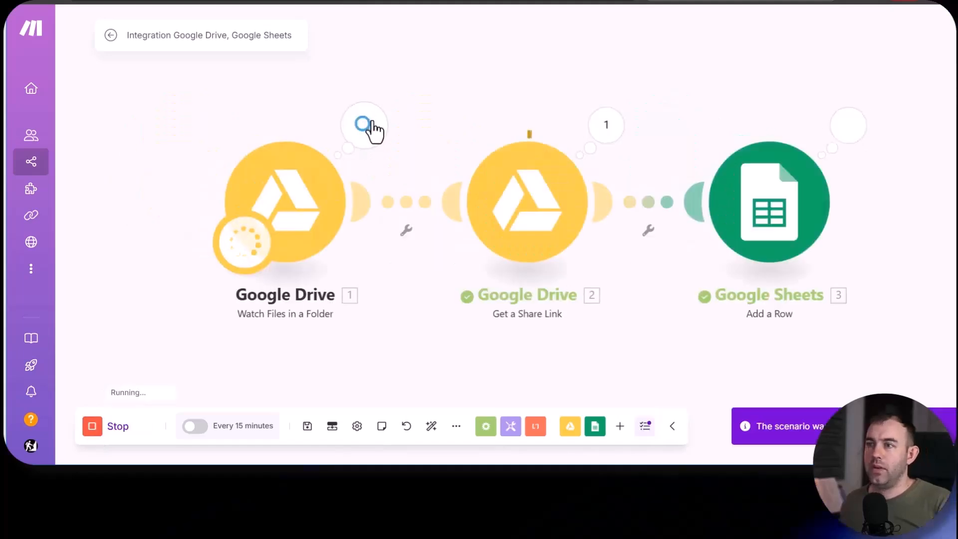
pyautogui.click(371, 129)
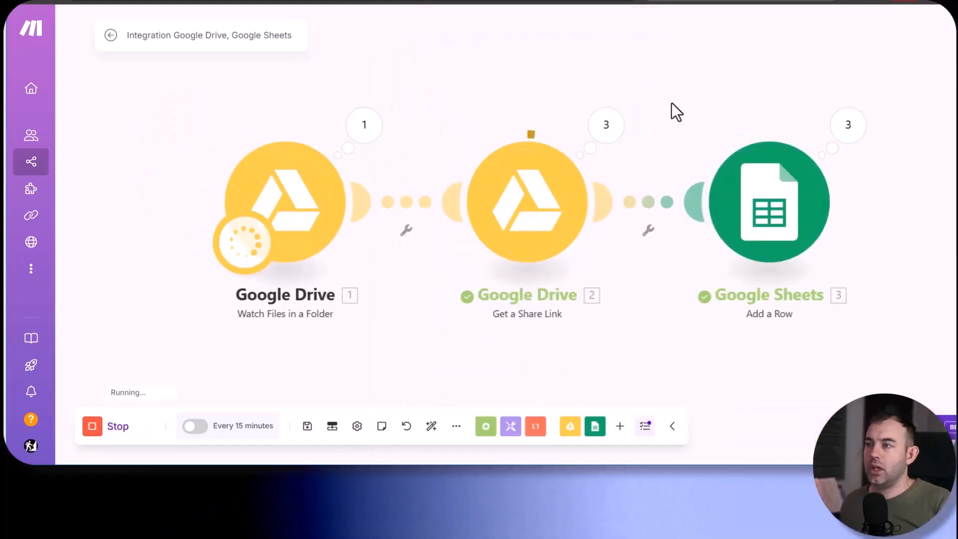
pyautogui.moveTo(822, 129); pyautogui.dragTo(663, 123)
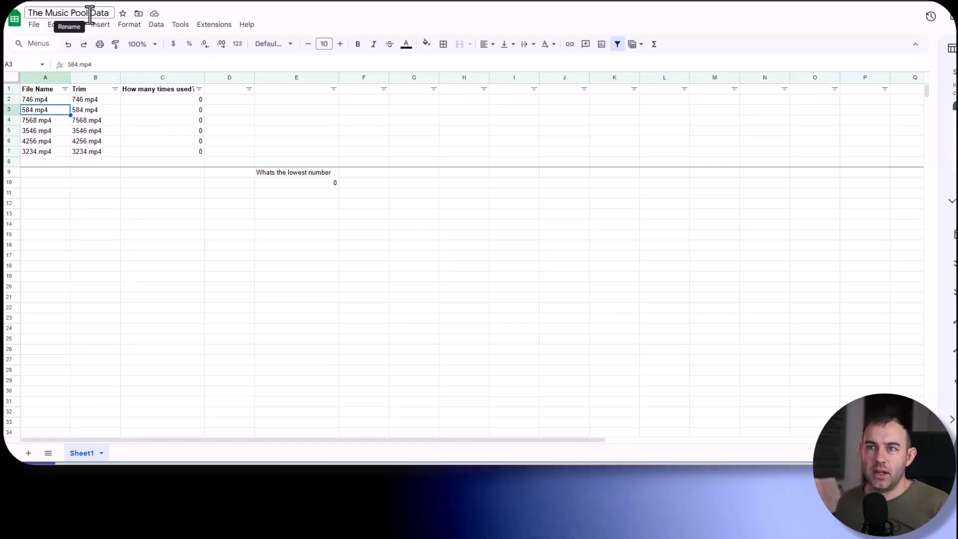
# - In The Music Pool Data spreadsheet, insert a Download URL column after Trim, and select the data range A2:D8
pyautogui.click(100, 76)
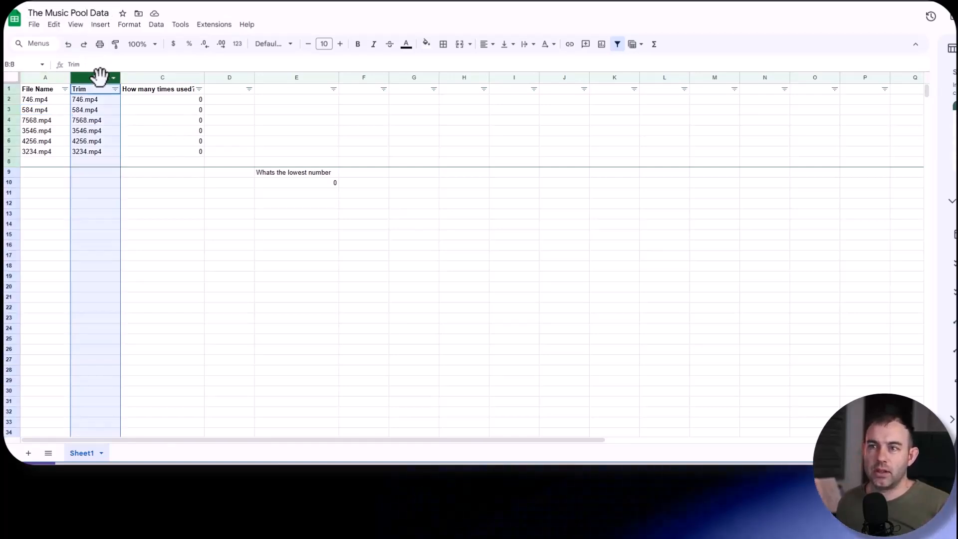
pyautogui.rightClick(100, 76)
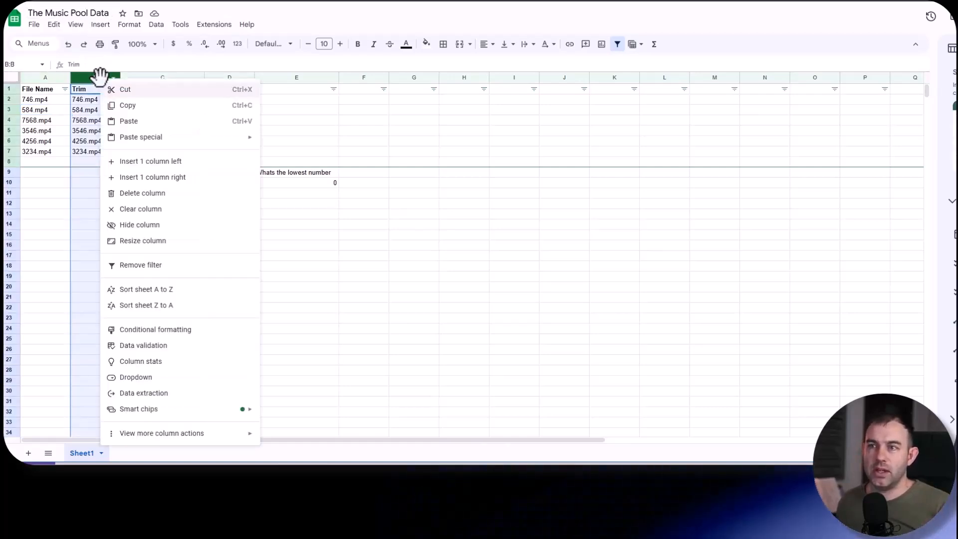
pyautogui.click(146, 179)
pyautogui.click(145, 88)
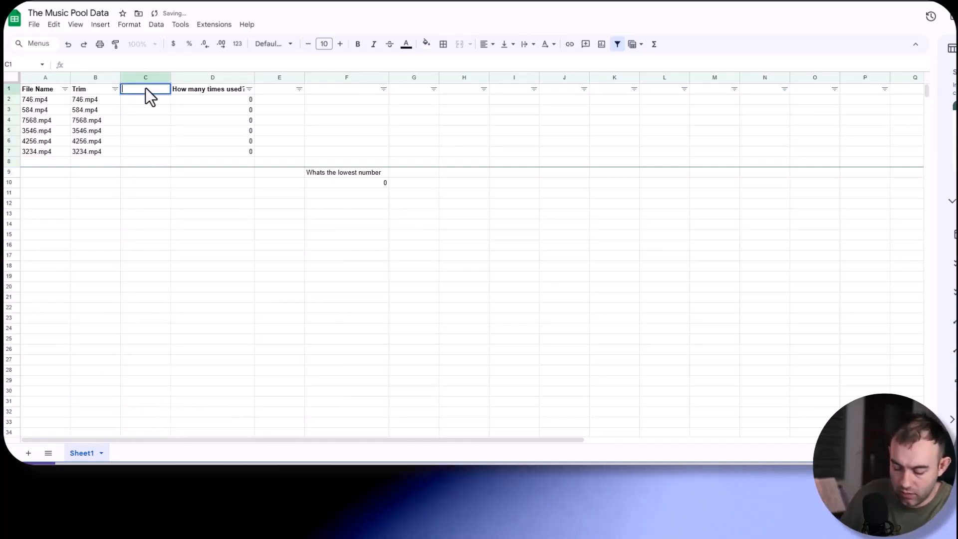
pyautogui.write('Download URL')
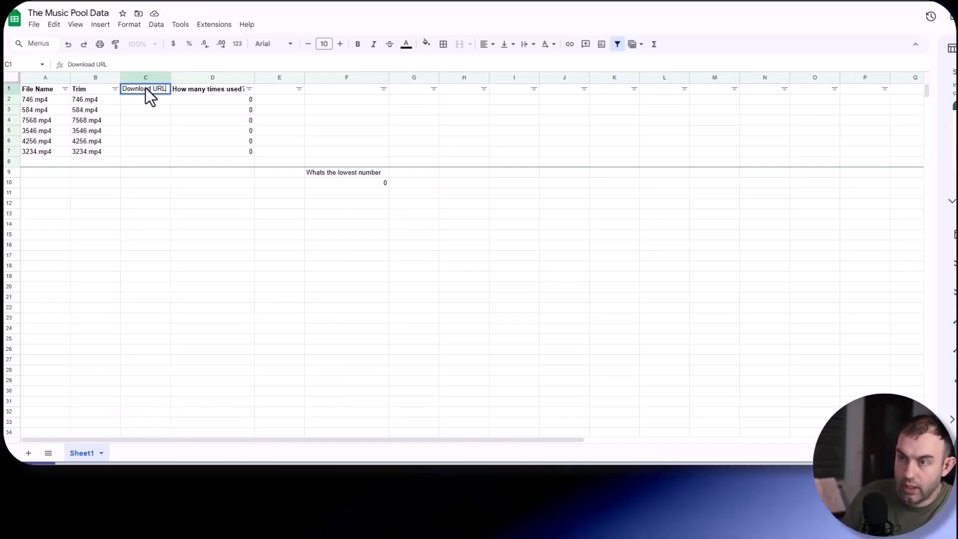
pyautogui.press('Return')
pyautogui.moveTo(35, 99); pyautogui.dragTo(236, 164)
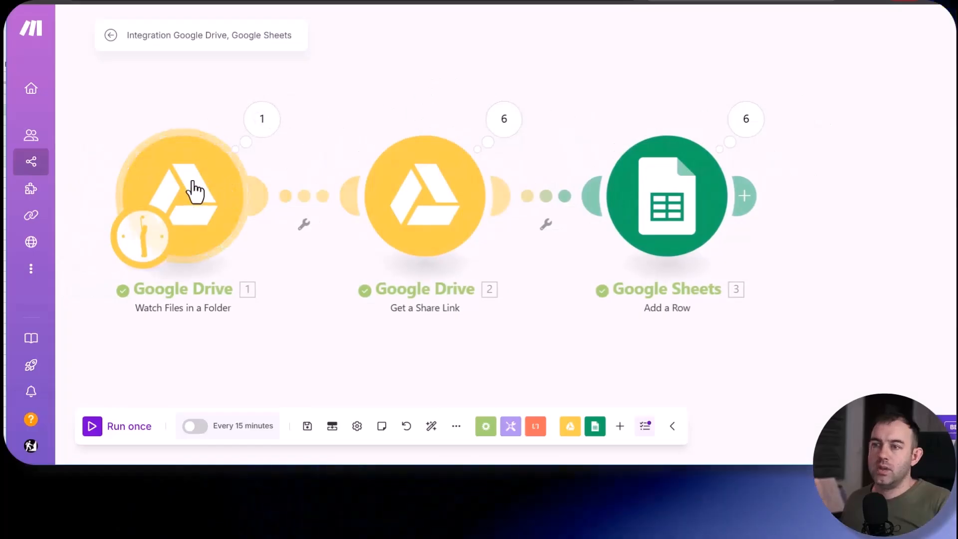
# - Switch back to Make and reset the Watch Files in a Folder trigger to start from All files
pyautogui.rightClick(194, 191)
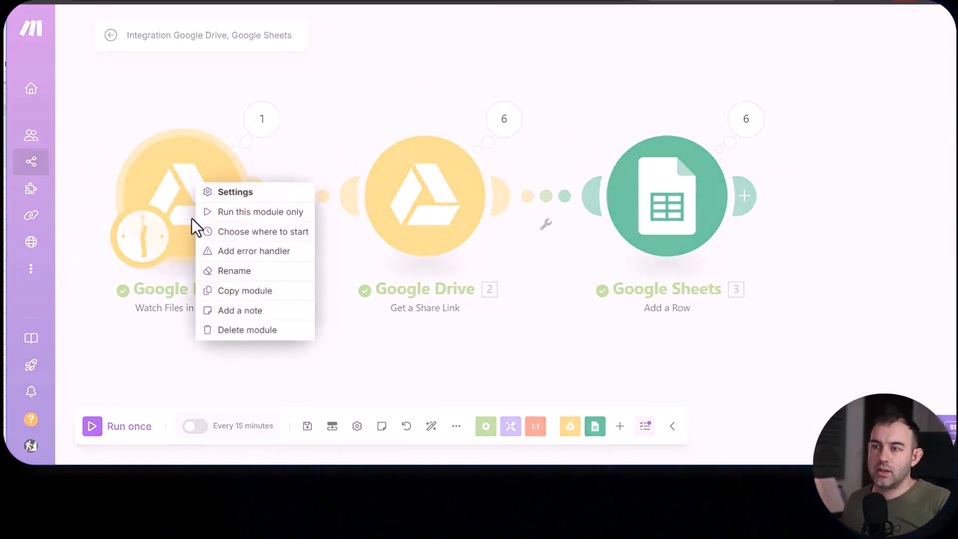
pyautogui.click(239, 232)
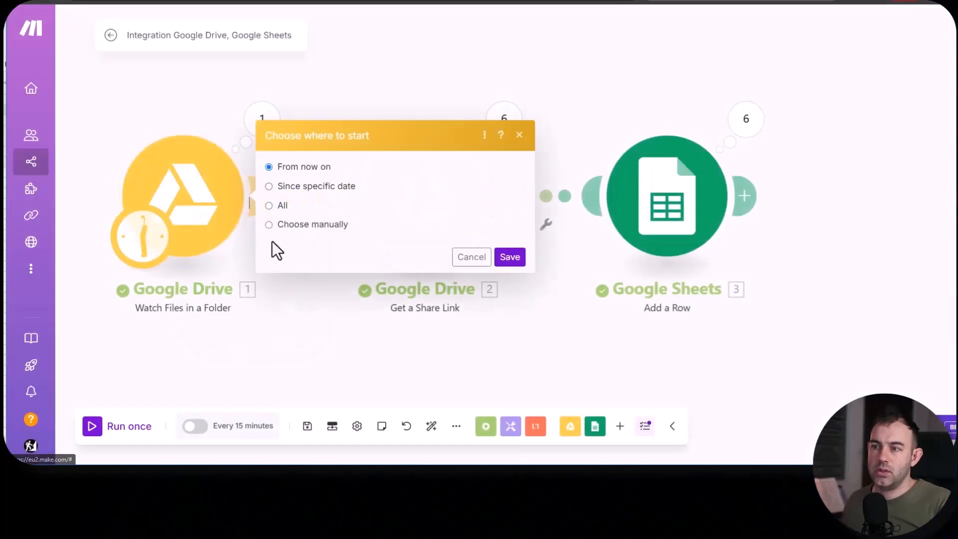
pyautogui.click(509, 257)
# - Add a second Google Sheets Add a Row module after the existing Add a Row module in the scenario
pyautogui.click(667, 199)
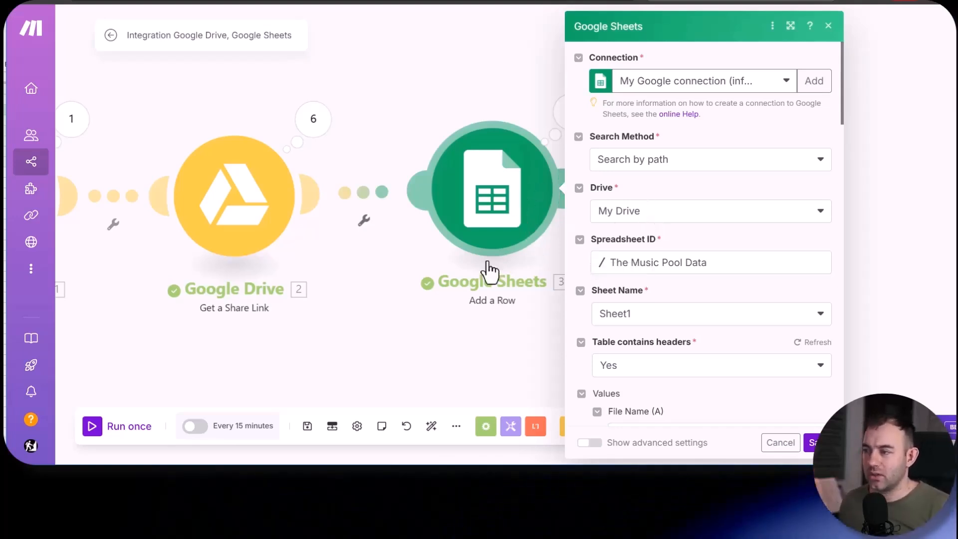
pyautogui.click(402, 288)
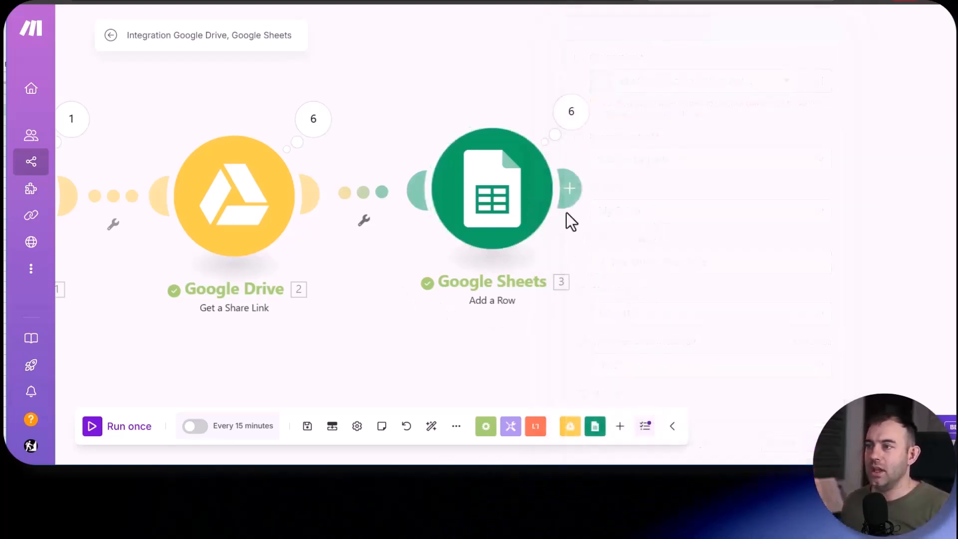
pyautogui.click(572, 185)
pyautogui.click(758, 118)
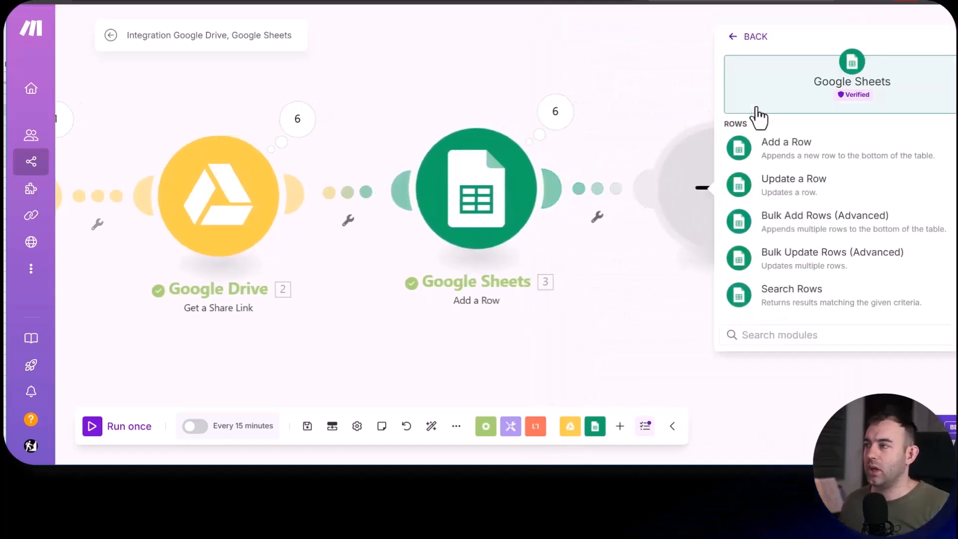
pyautogui.click(771, 142)
# - Point the new Add a Row module at Sheet1 of The Music Pool Data spreadsheet in My Drive
pyautogui.click(463, 259)
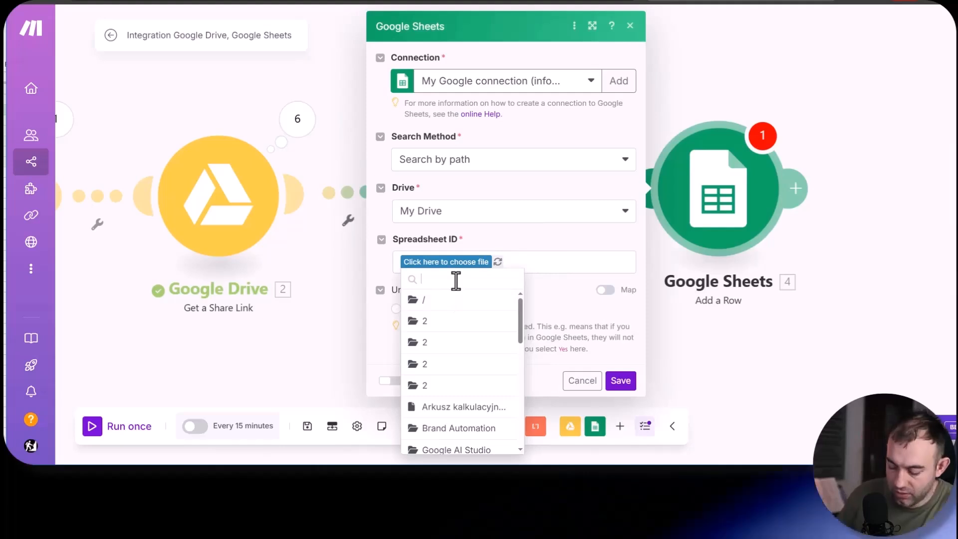
pyautogui.write('pool')
pyautogui.click(459, 367)
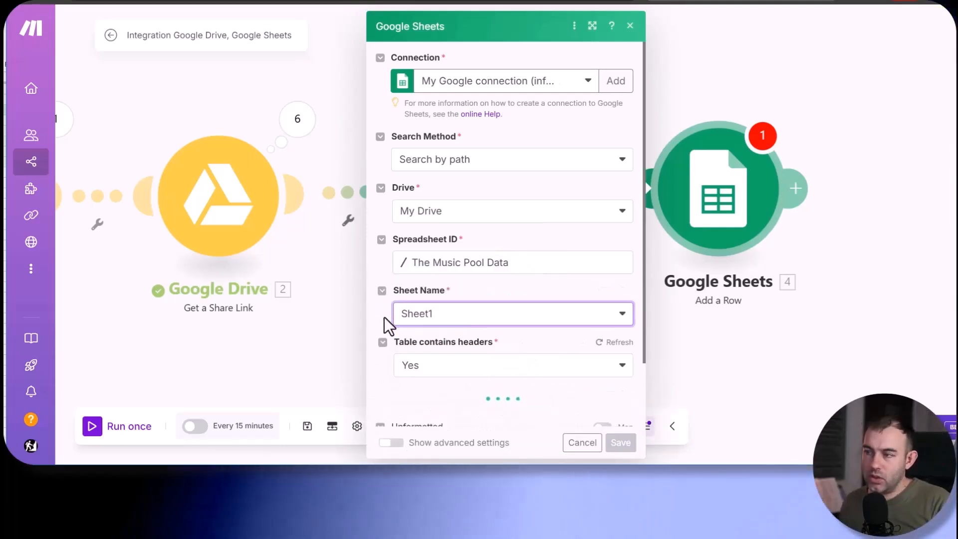
# - Map File Name (A) to the watched file's Name and copy the old module's .mp3 replace formula into Trim (B)
pyautogui.scroll(-6, 385, 316)
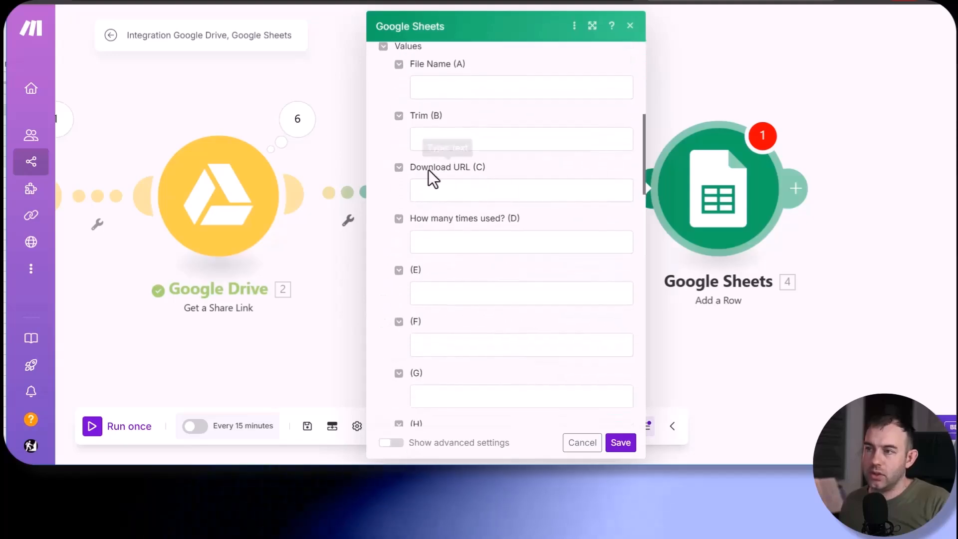
pyautogui.scroll(2, 456, 182)
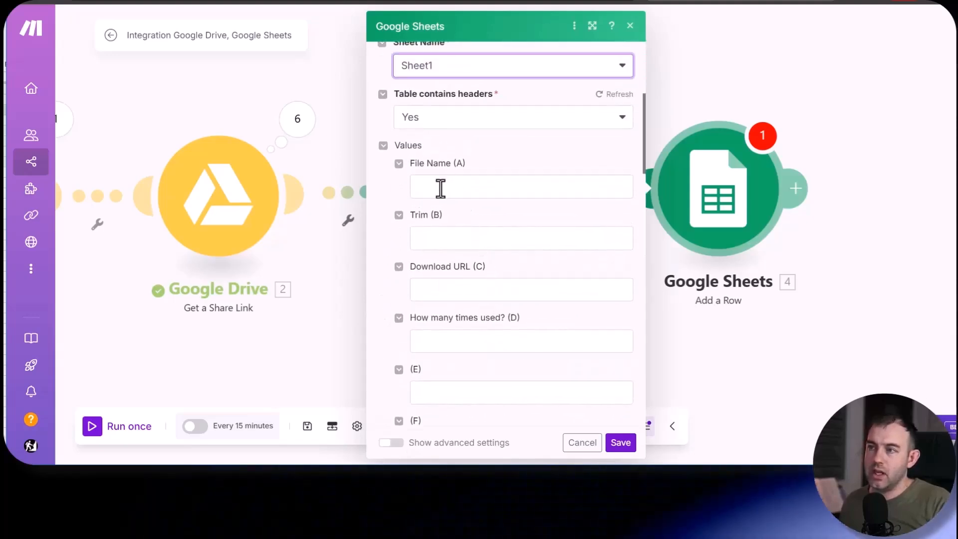
pyautogui.click(440, 188)
pyautogui.scroll(-5, 737, 255)
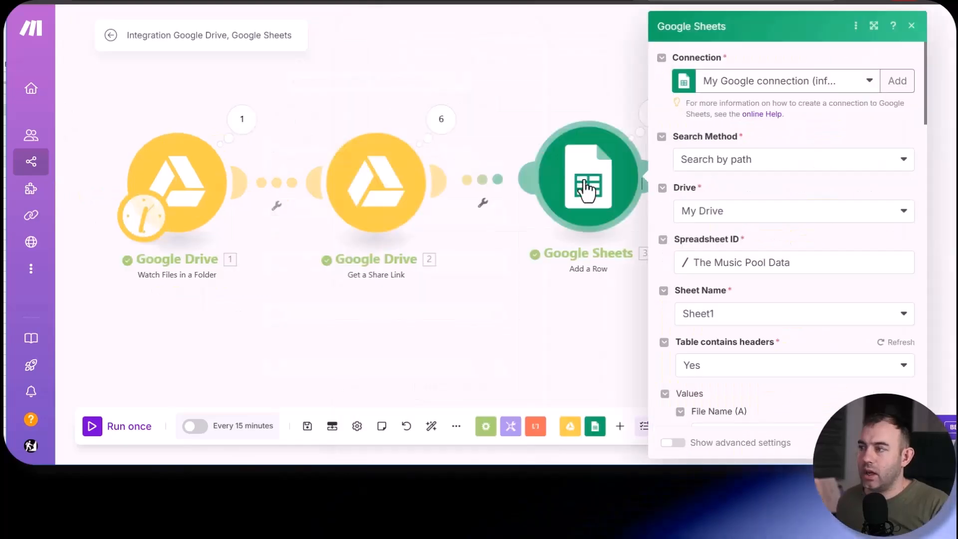
pyautogui.scroll(-5, 722, 320)
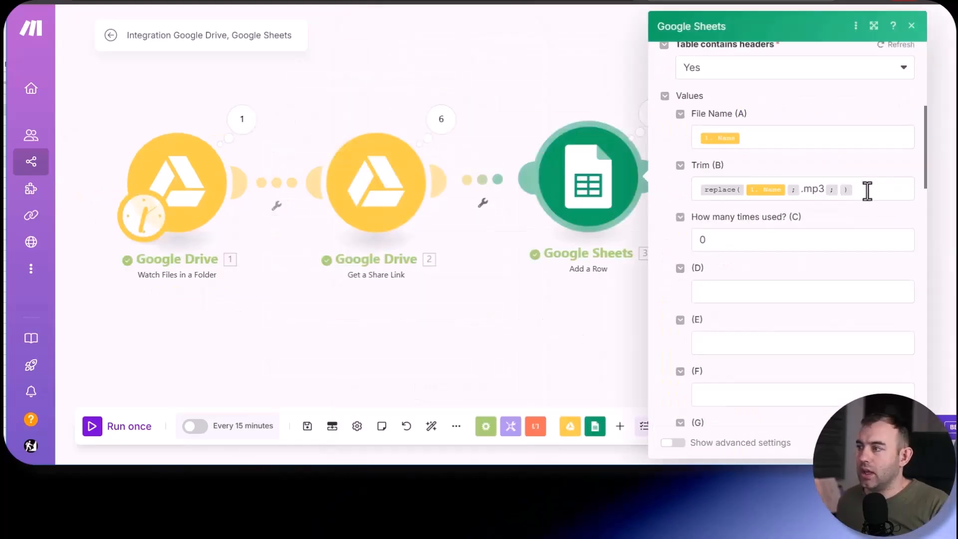
pyautogui.click(865, 188)
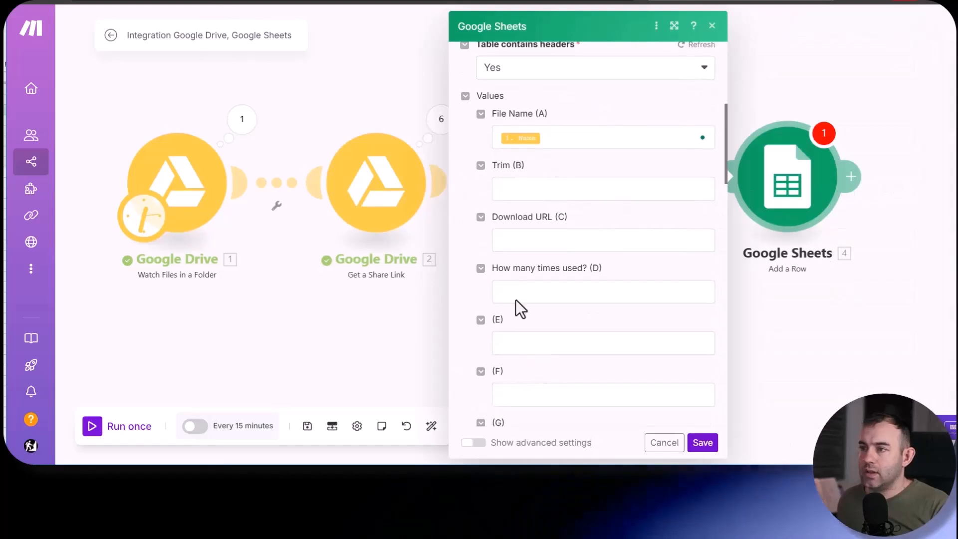
pyautogui.click(539, 188)
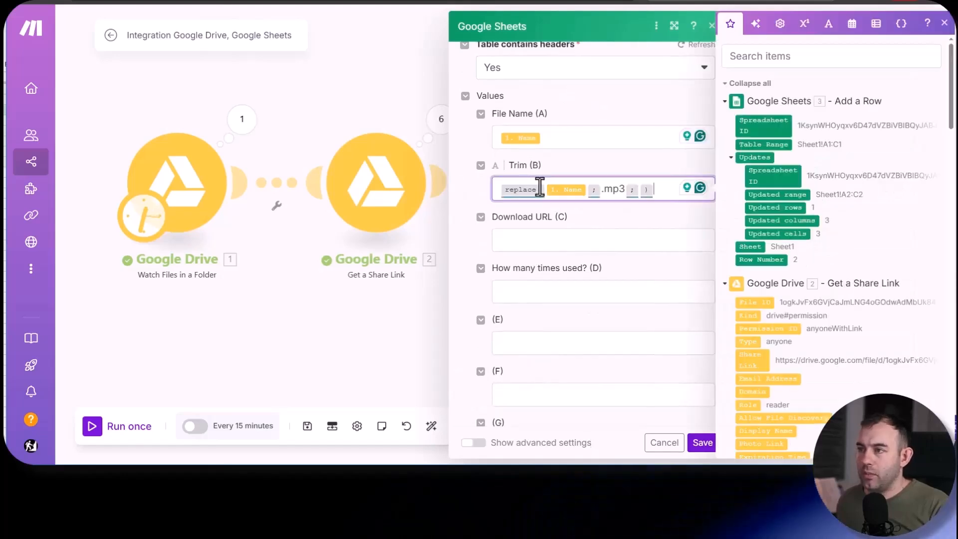
# - Map Download URL (C) to the share link's Web Content Link, set How many times used? (D) to 0, and save the module
pyautogui.click(551, 241)
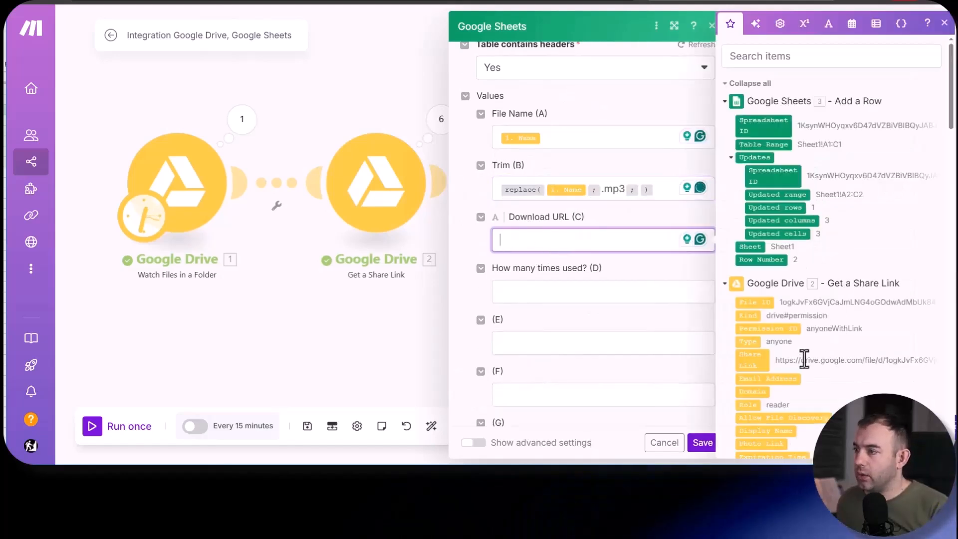
pyautogui.scroll(-3, 832, 325)
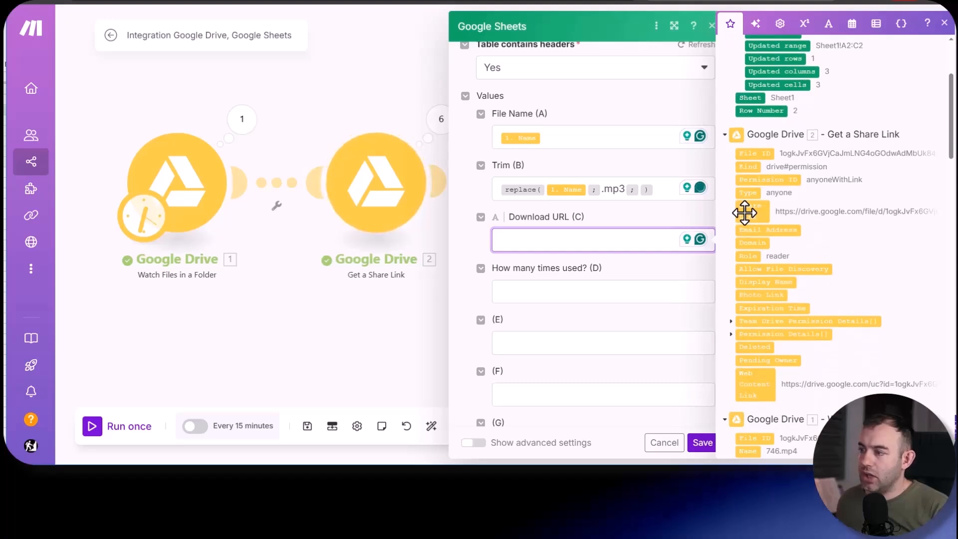
pyautogui.click(753, 383)
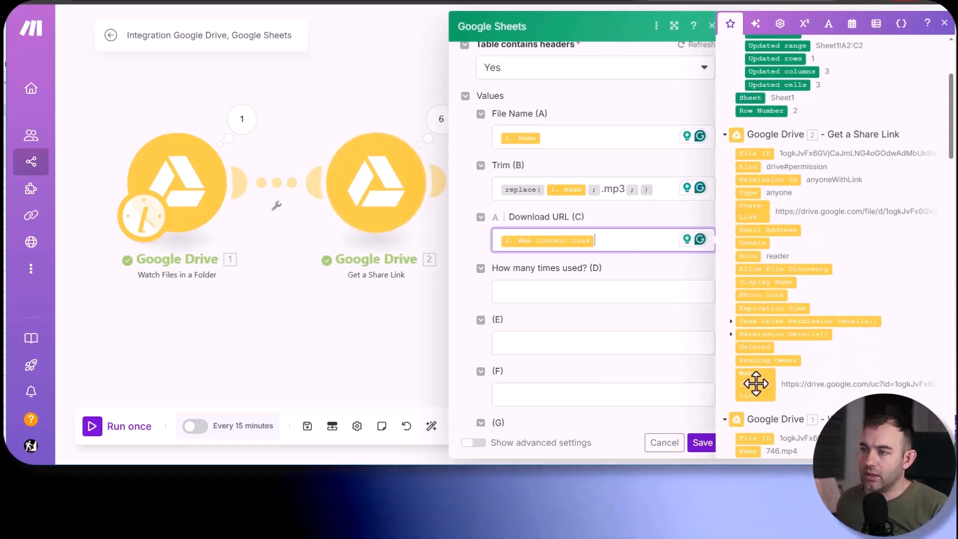
pyautogui.click(525, 290)
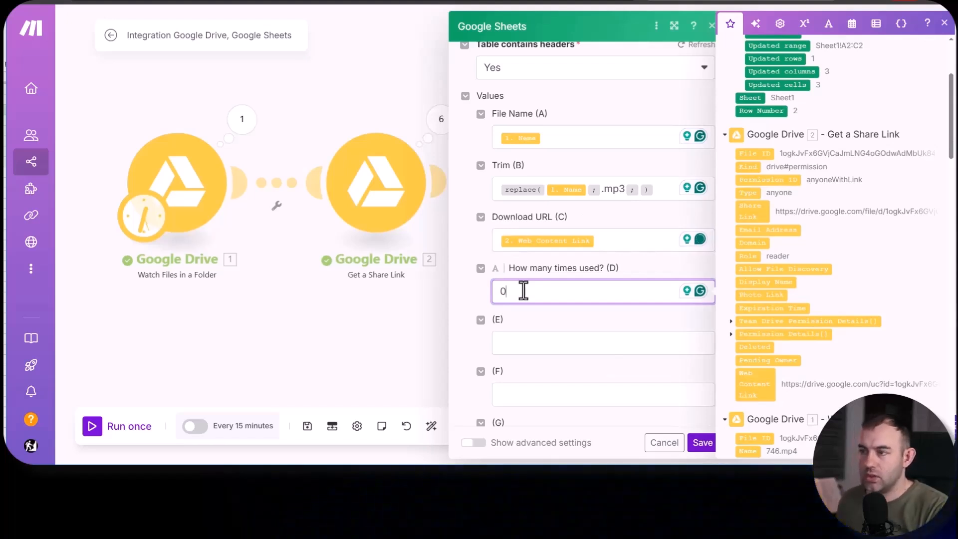
pyautogui.click(701, 443)
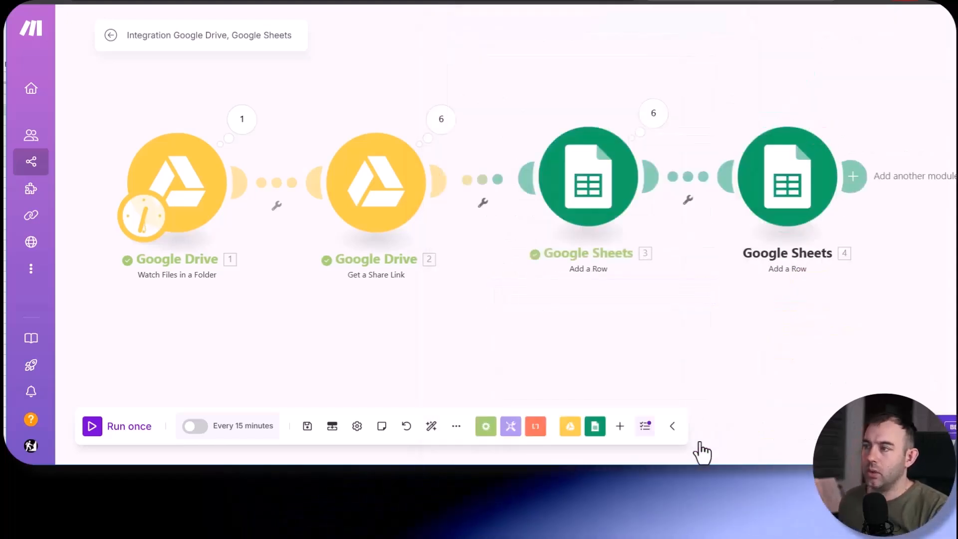
# - Delete the old Google Sheets Add a Row module (3) from the scenario
pyautogui.rightClick(594, 167)
pyautogui.click(634, 312)
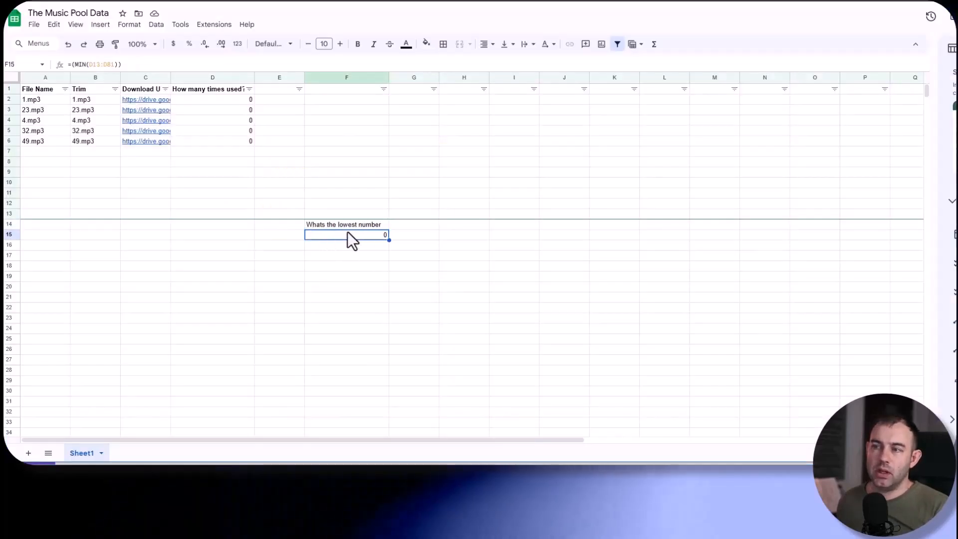
# - In The Music Pool Data spreadsheet, move the "Whats the lowest number" label and its MIN formula from F14:F15 to F2:F3
pyautogui.moveTo(358, 224); pyautogui.dragTo(358, 239)
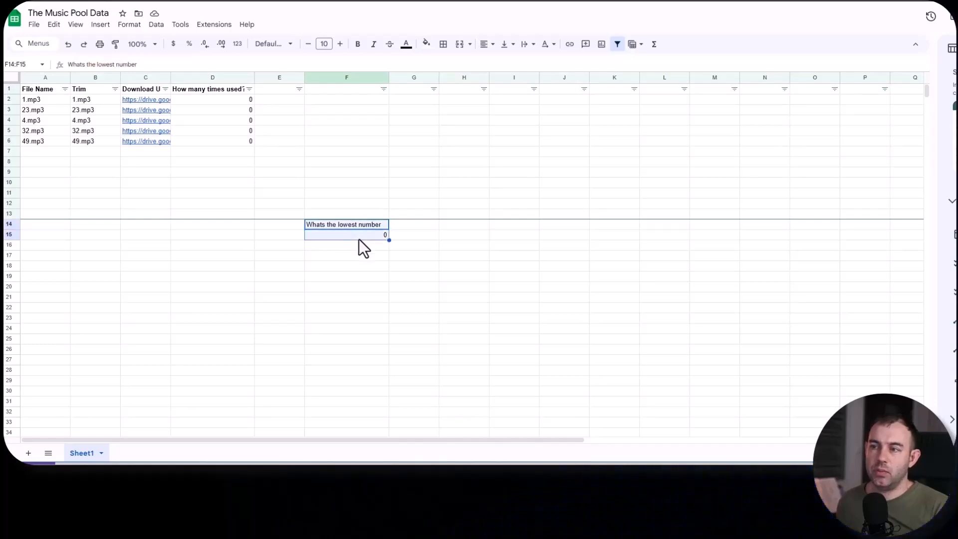
pyautogui.hotkey('ctrl', 'c')
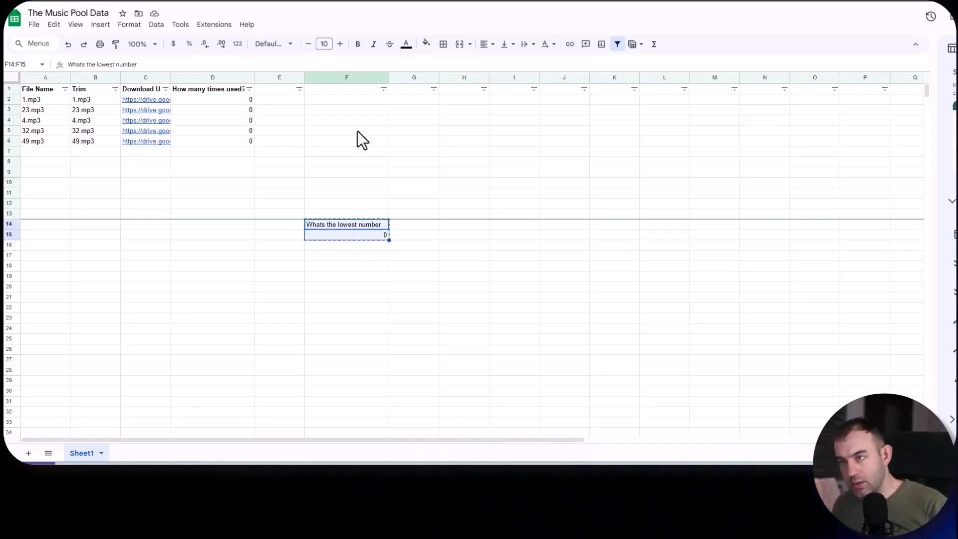
pyautogui.click(342, 101)
pyautogui.hotkey('ctrl', 'v')
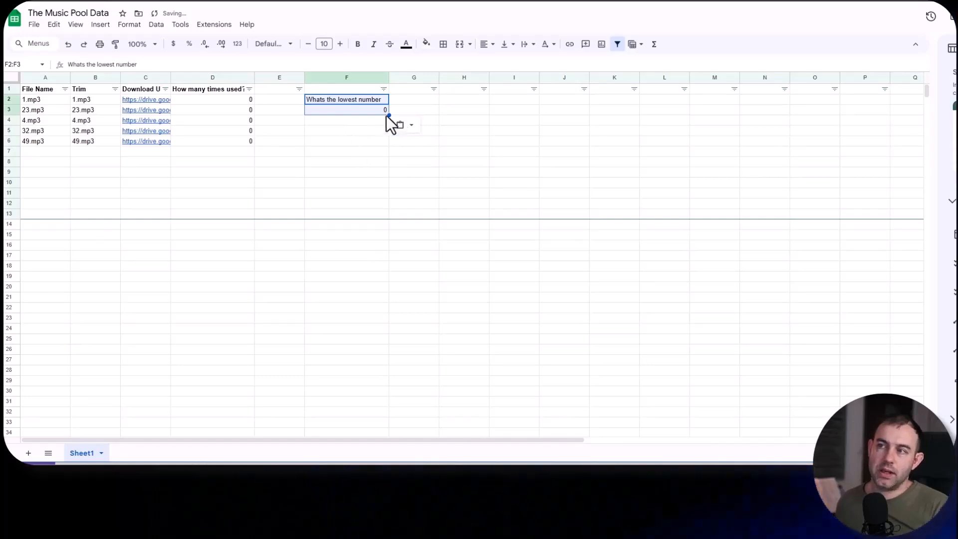
# - Review the lowest-number label in F2 and the MIN formula in F3
pyautogui.click(361, 120)
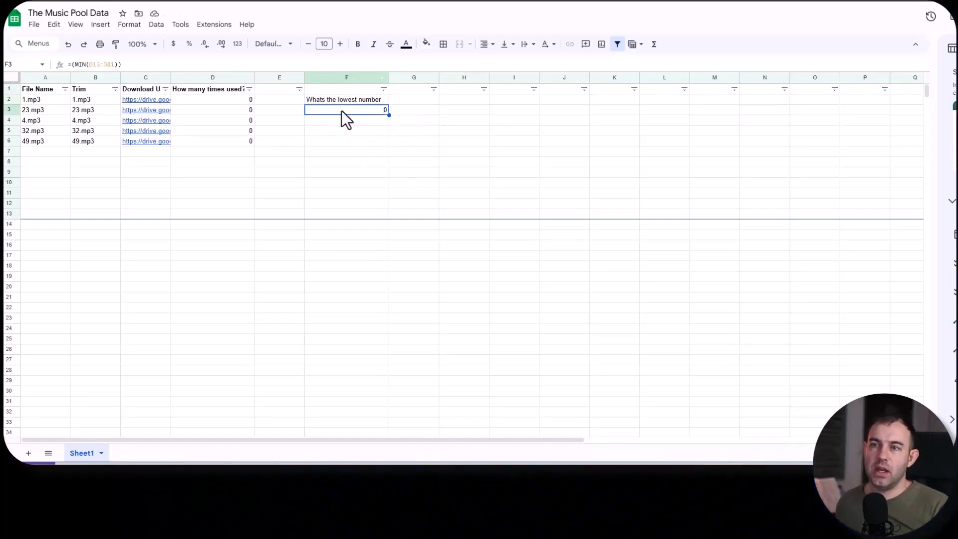
pyautogui.click(471, 112)
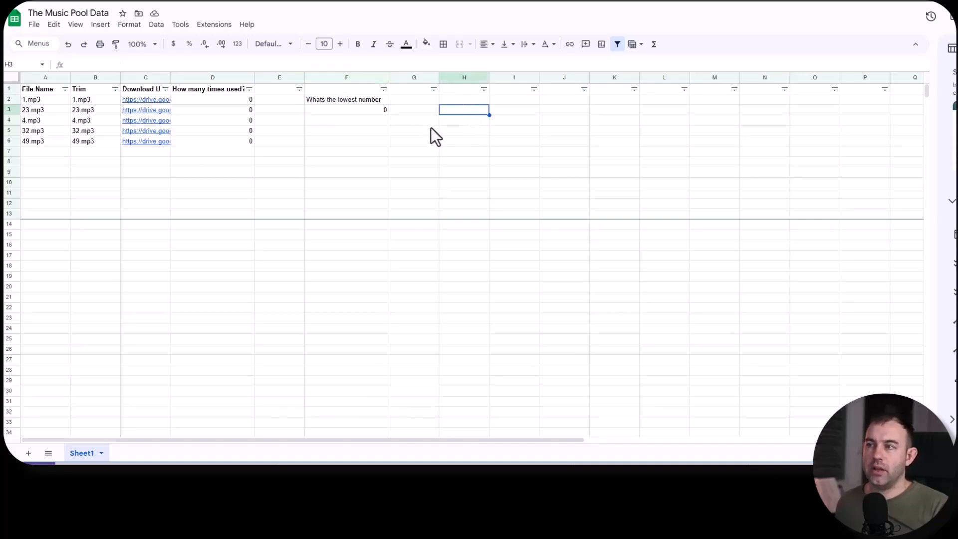
pyautogui.click(372, 109)
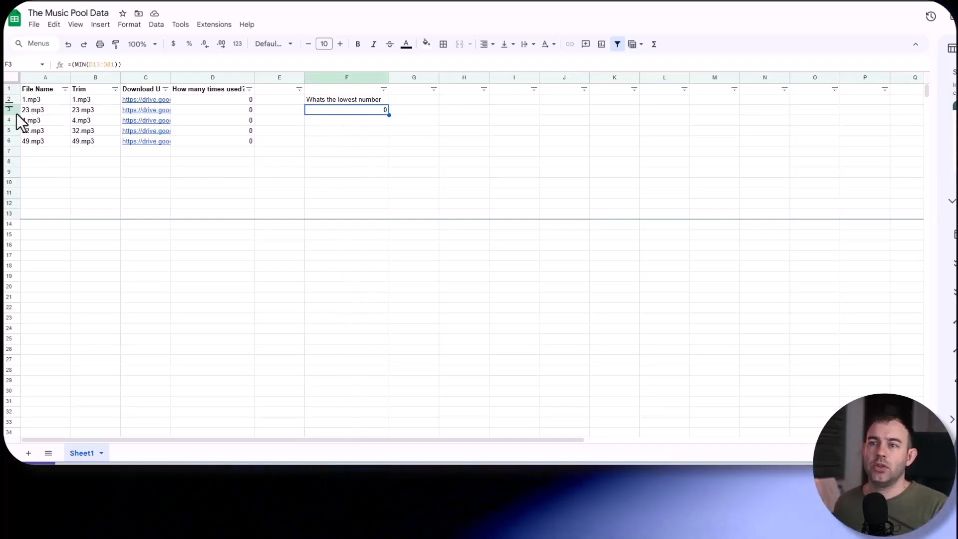
pyautogui.click(349, 99)
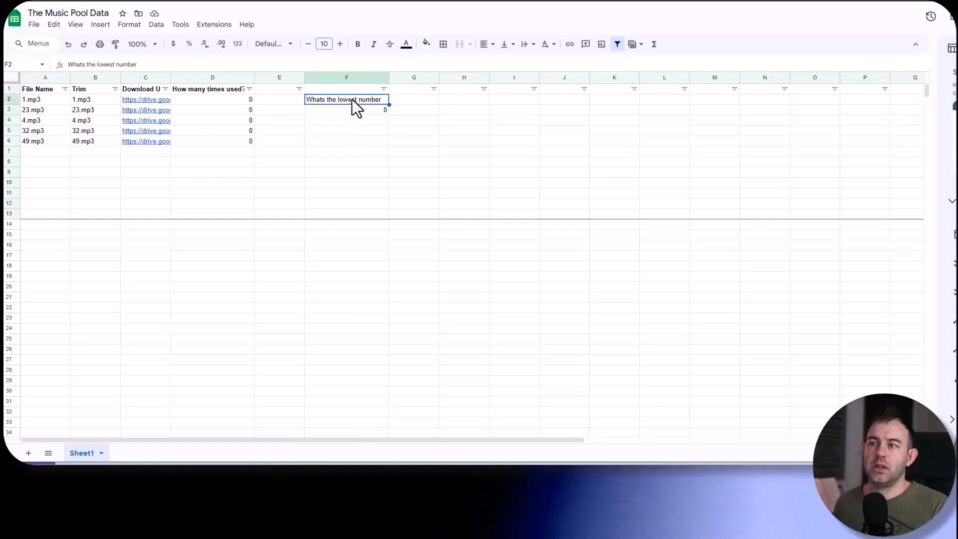
pyautogui.click(362, 112)
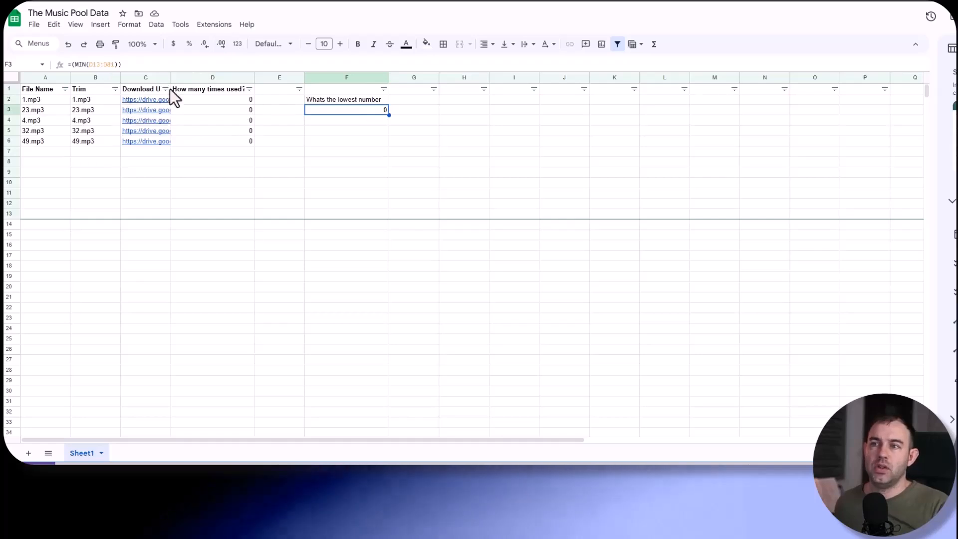
# - Switch to Google Drive and look over the files in the Music Pool and Brand Automation folders
pyautogui.click(234, 1)
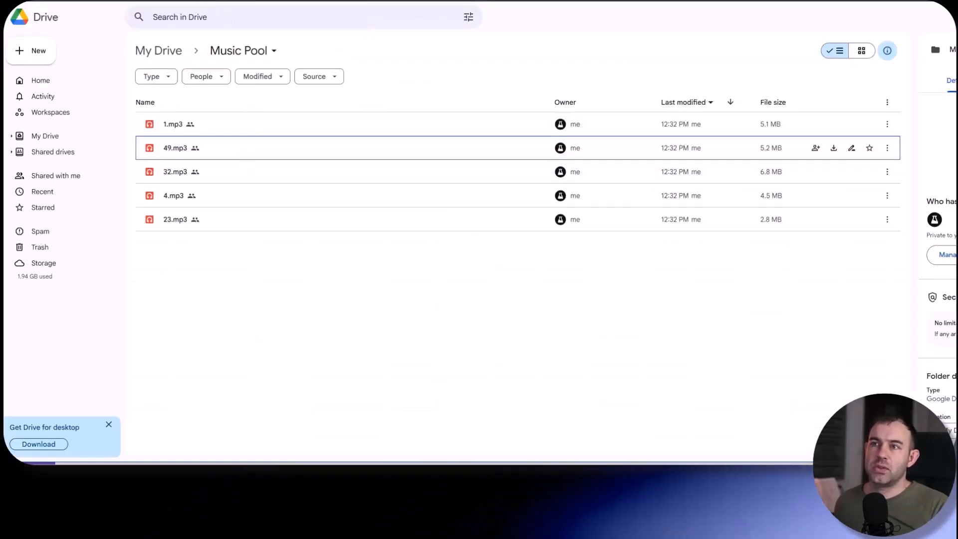
pyautogui.click(195, 2)
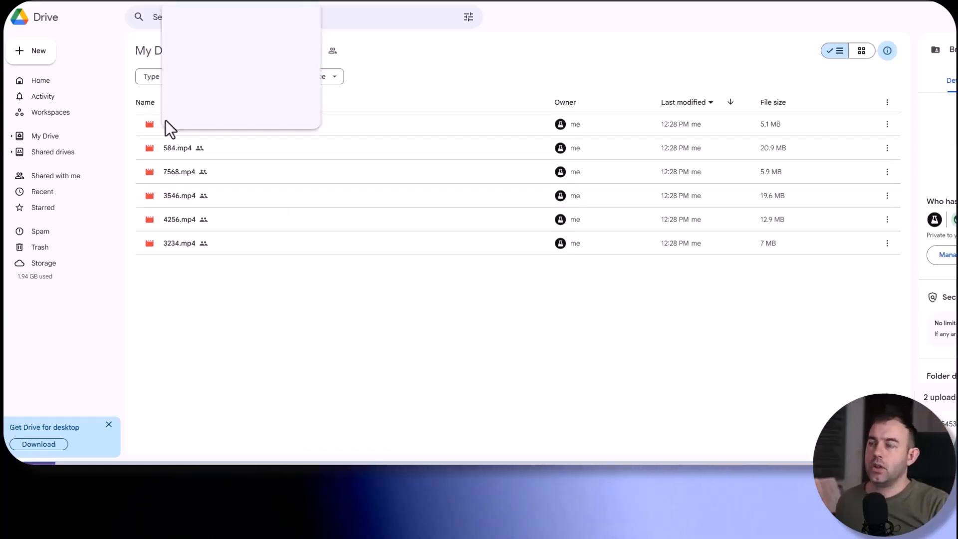
pyautogui.hotkey('alt', 'Tab')
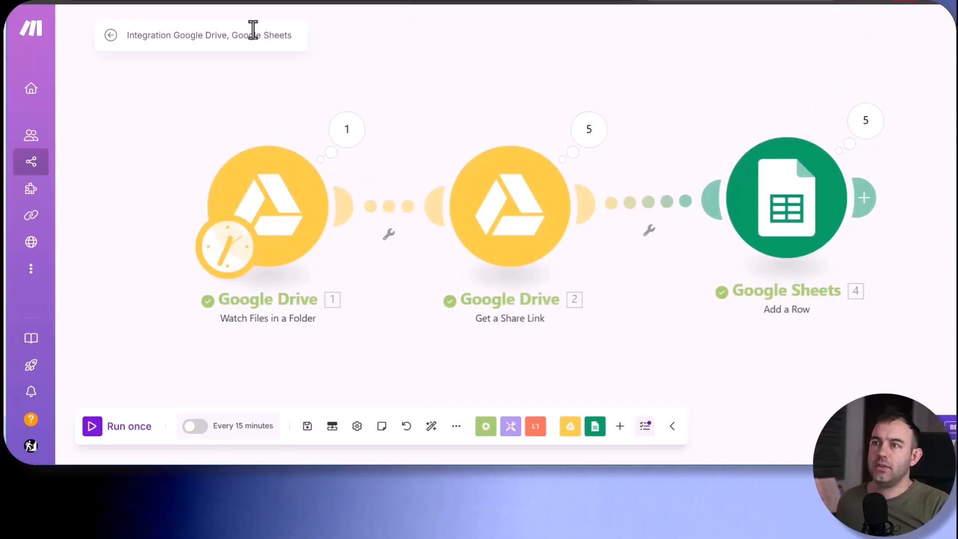
# - Switch back to Make and rename the scenario as Tutorial Music Pool
pyautogui.click(253, 31)
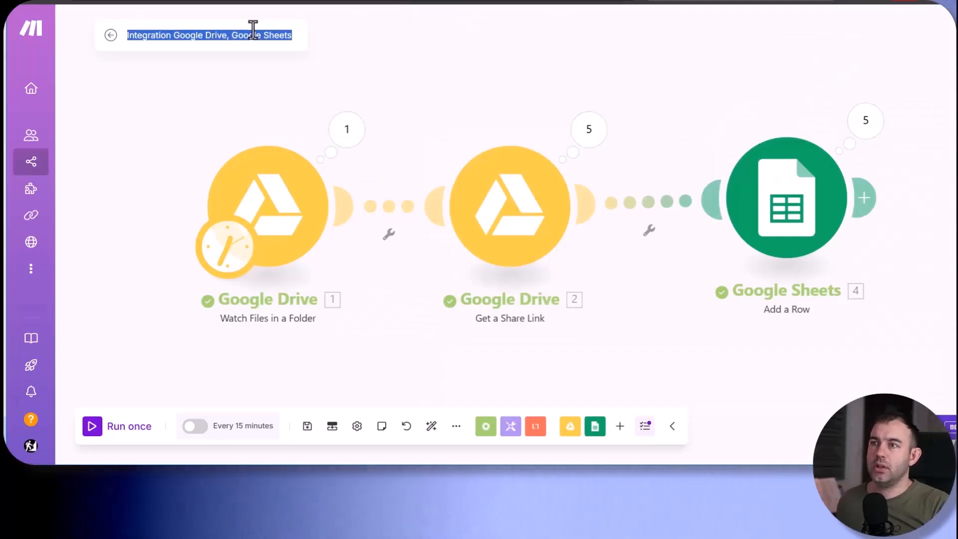
pyautogui.write('Tu')
pyautogui.write('t')
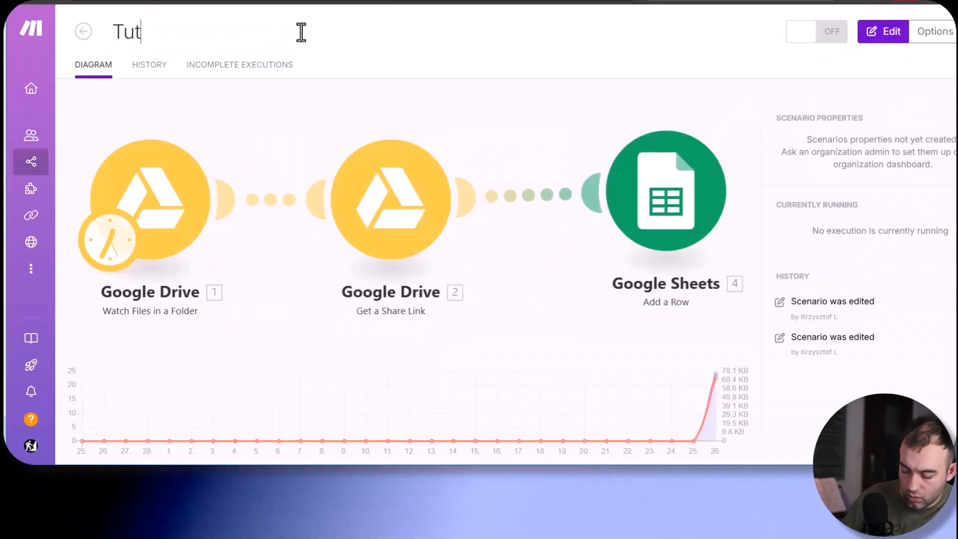
pyautogui.write('orial Music ')
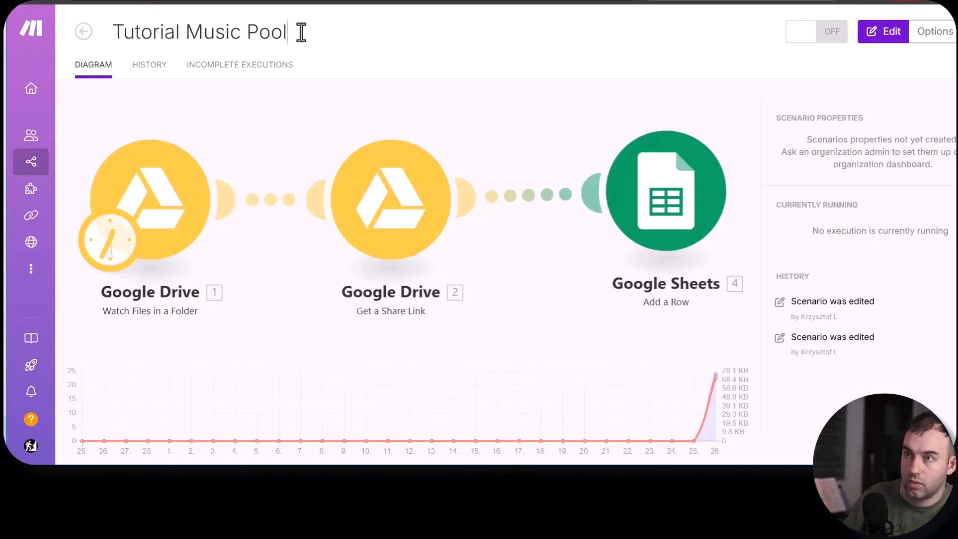
pyautogui.write('Pool')
pyautogui.press('Return')
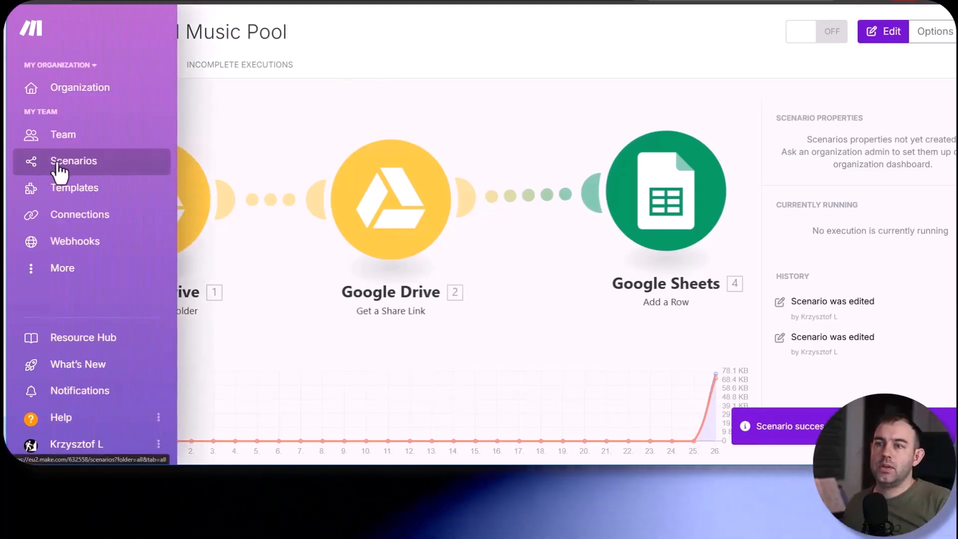
# - Create a new scenario from the Scenarios page that starts with a Google Drive Watch Files in a Folder trigger
pyautogui.click(59, 170)
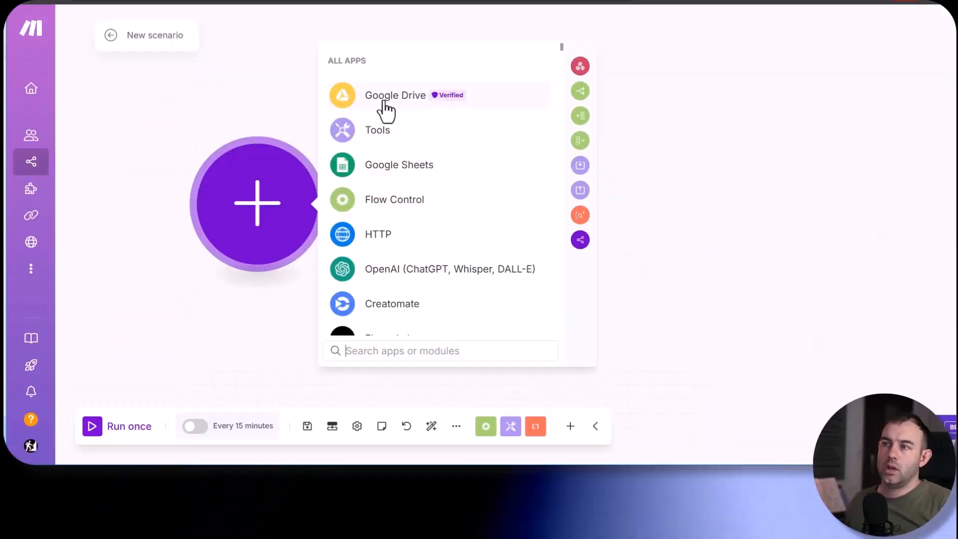
pyautogui.click(382, 99)
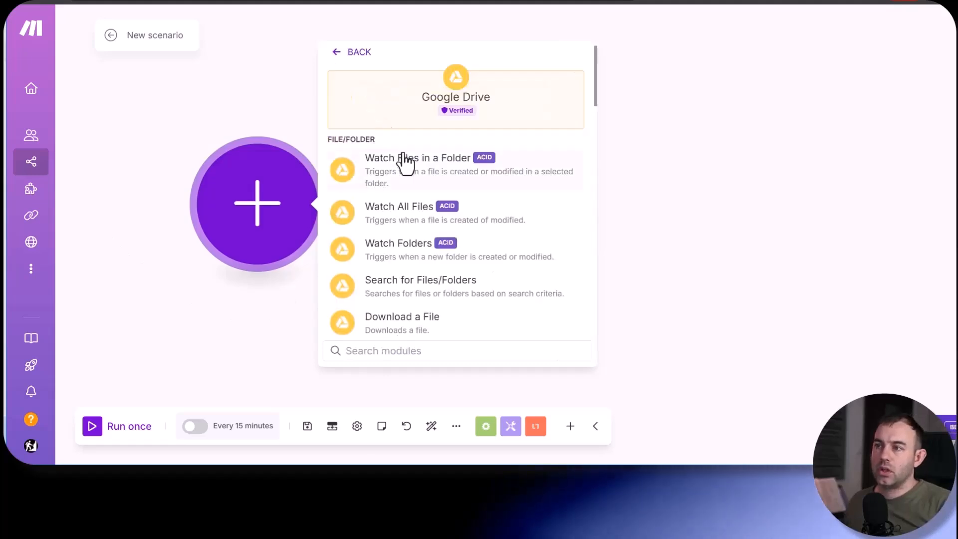
pyautogui.click(400, 172)
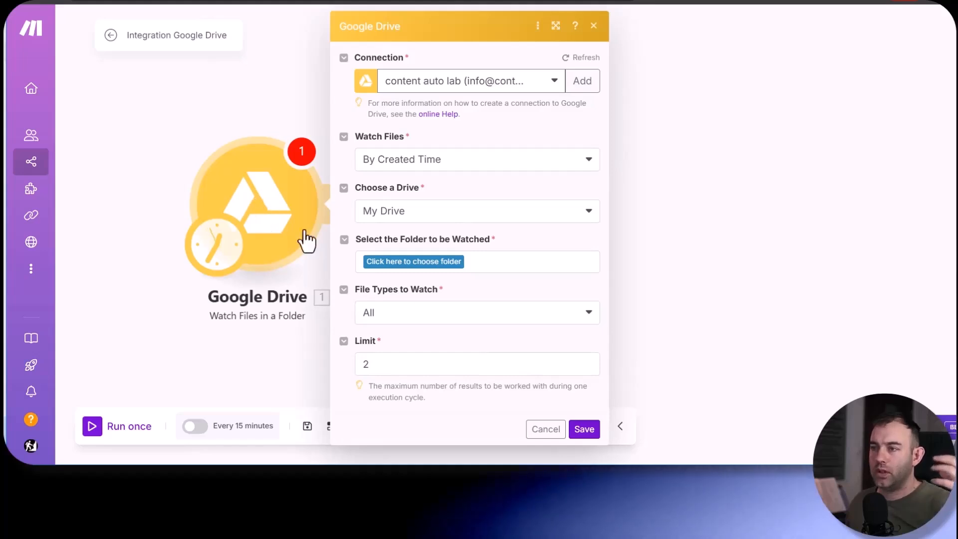
# - Set the trigger to watch the Brand Automation folder with a limit of 10, starting from all files
pyautogui.click(427, 270)
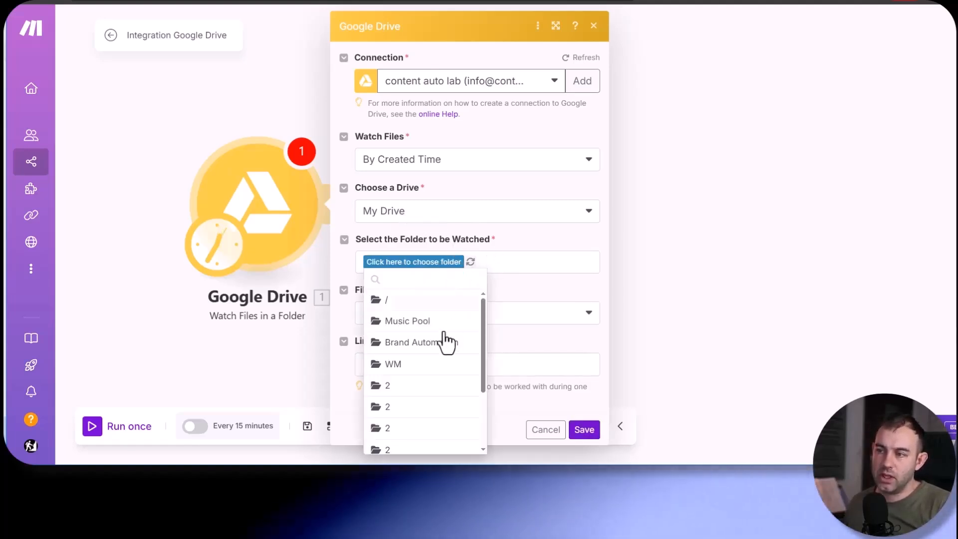
pyautogui.click(406, 344)
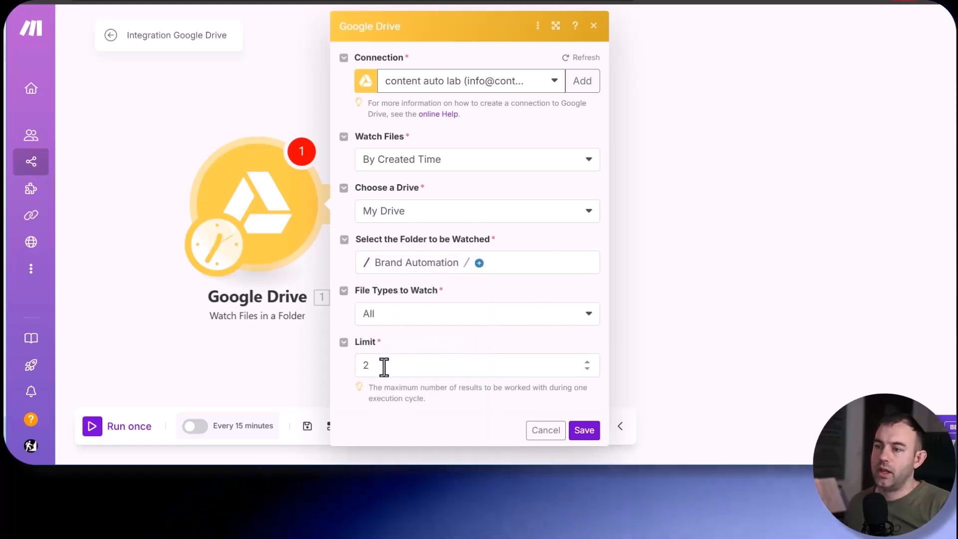
pyautogui.moveTo(383, 365); pyautogui.dragTo(341, 366)
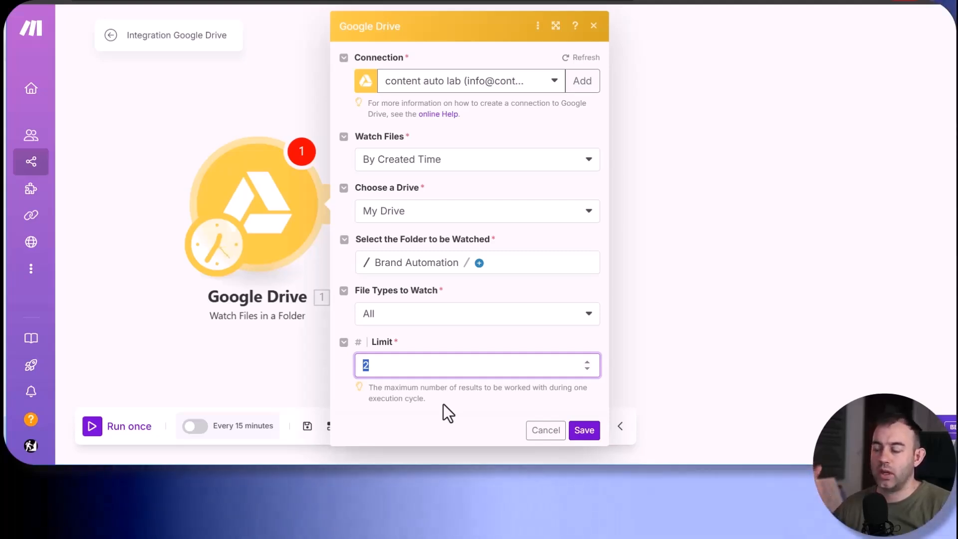
pyautogui.write('10')
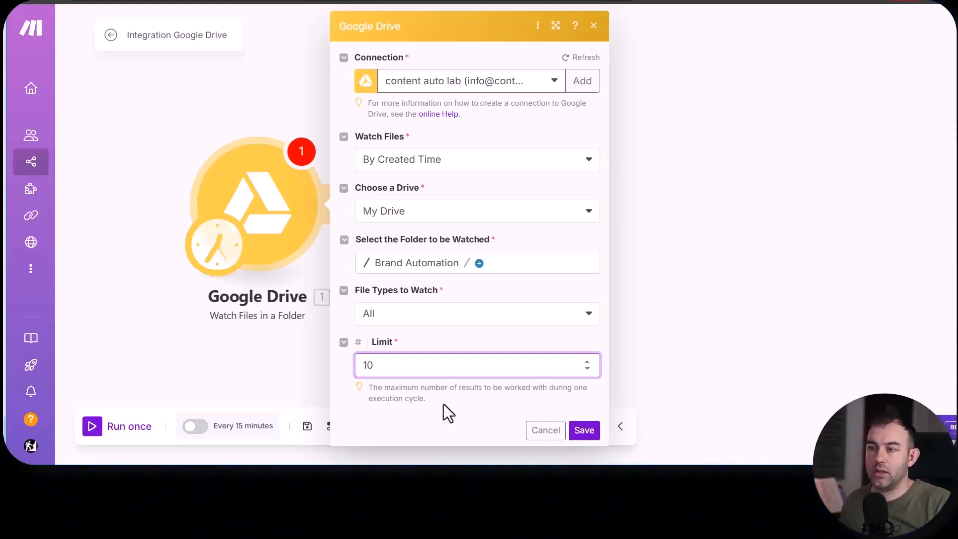
pyautogui.click(573, 428)
pyautogui.click(343, 214)
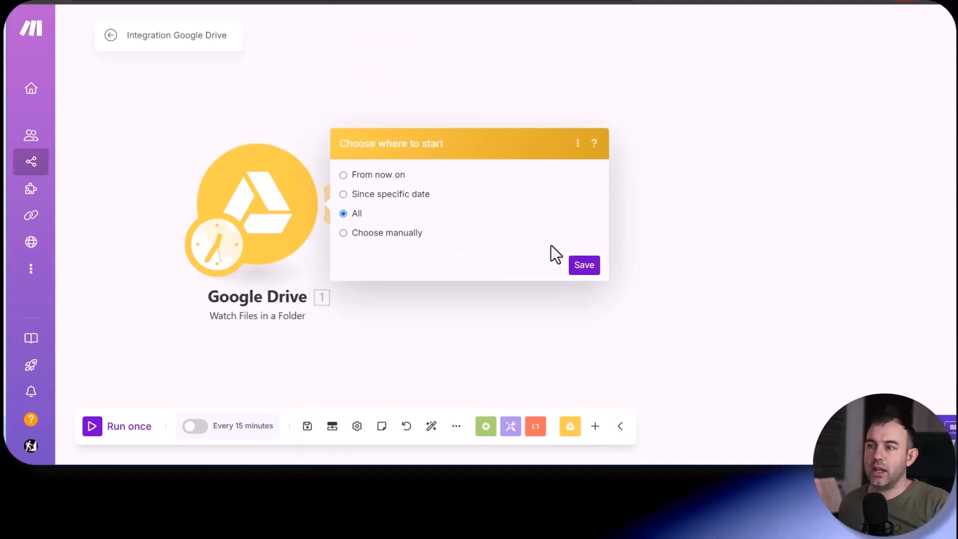
pyautogui.click(585, 266)
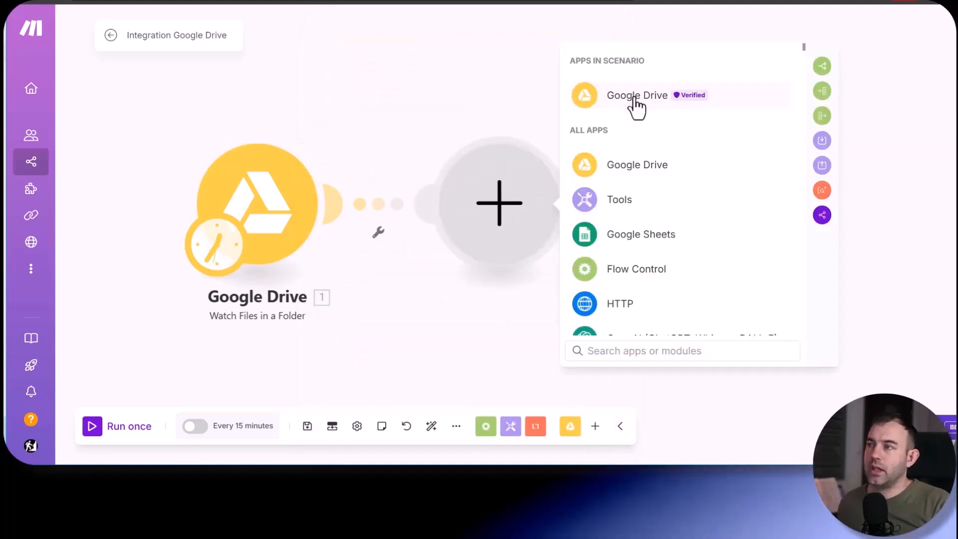
# - Add a Google Drive Get a Share Link module and map its File ID to the watched file's File ID
pyautogui.click(638, 168)
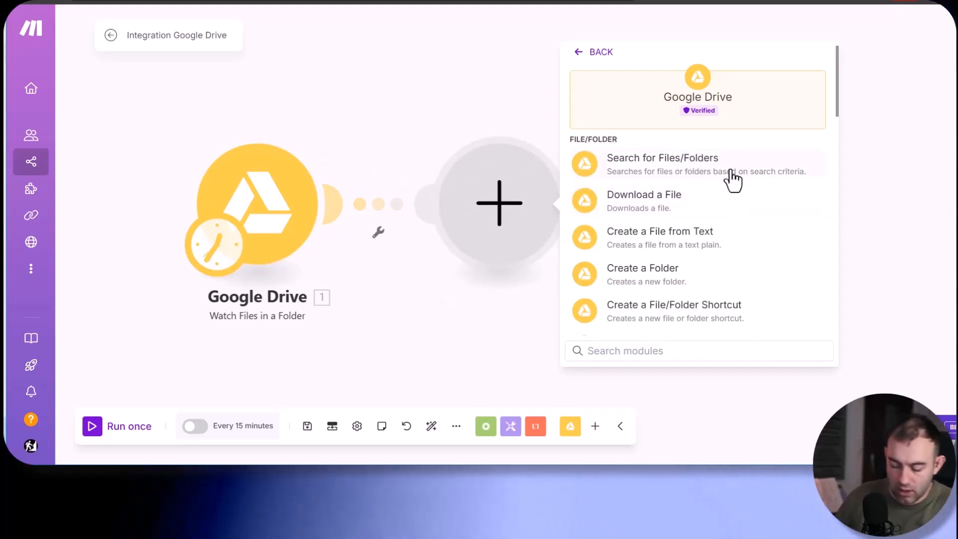
pyautogui.click(668, 173)
pyautogui.click(640, 261)
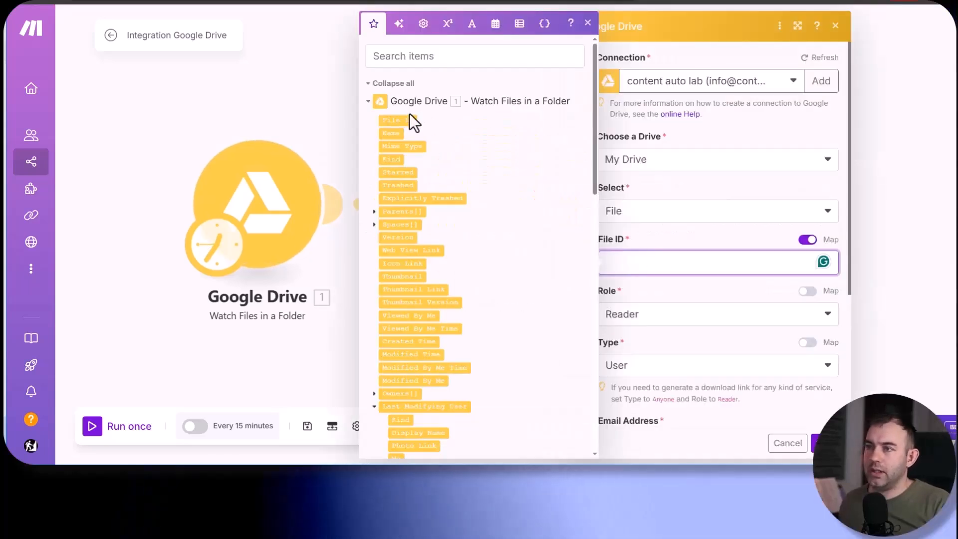
pyautogui.moveTo(398, 119); pyautogui.dragTo(621, 264)
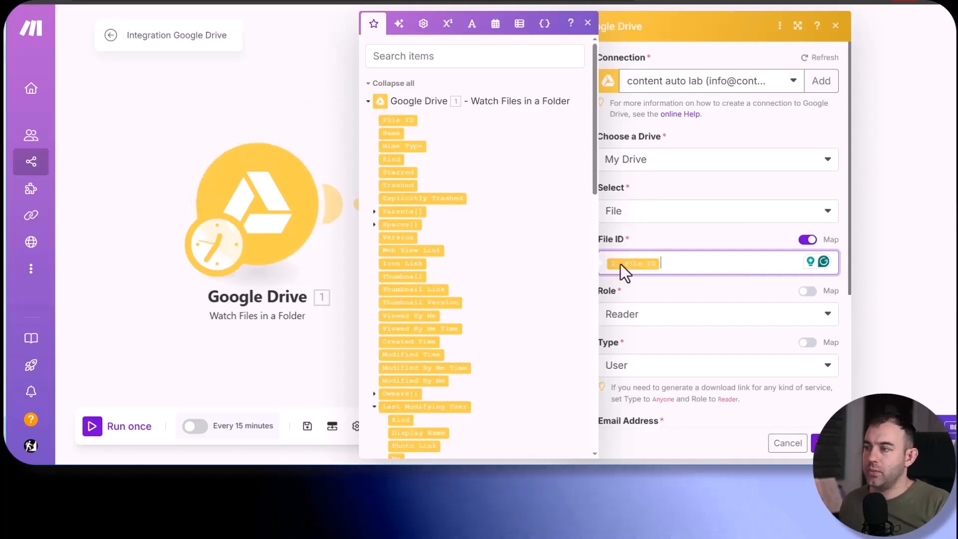
pyautogui.click(641, 291)
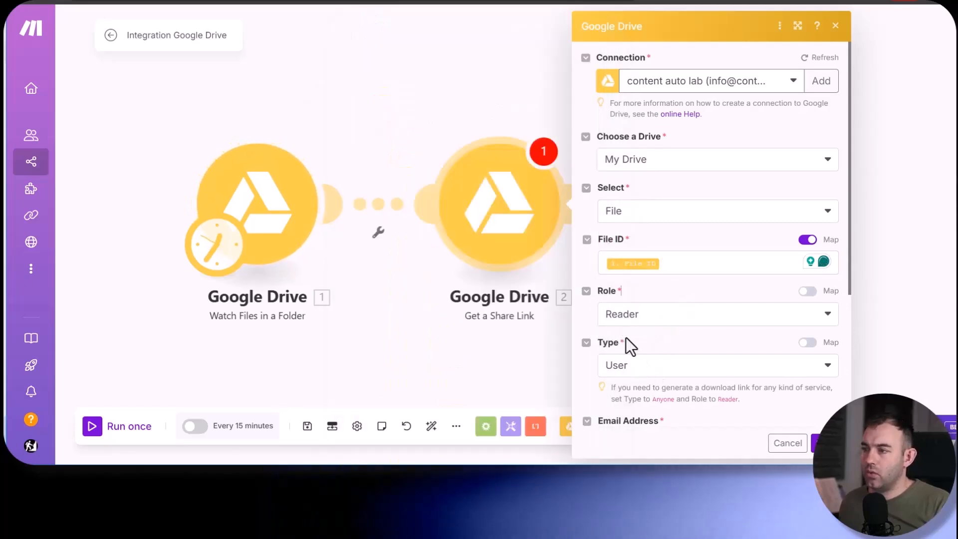
# - Set the share link's Type to Anyone and save the module
pyautogui.click(634, 373)
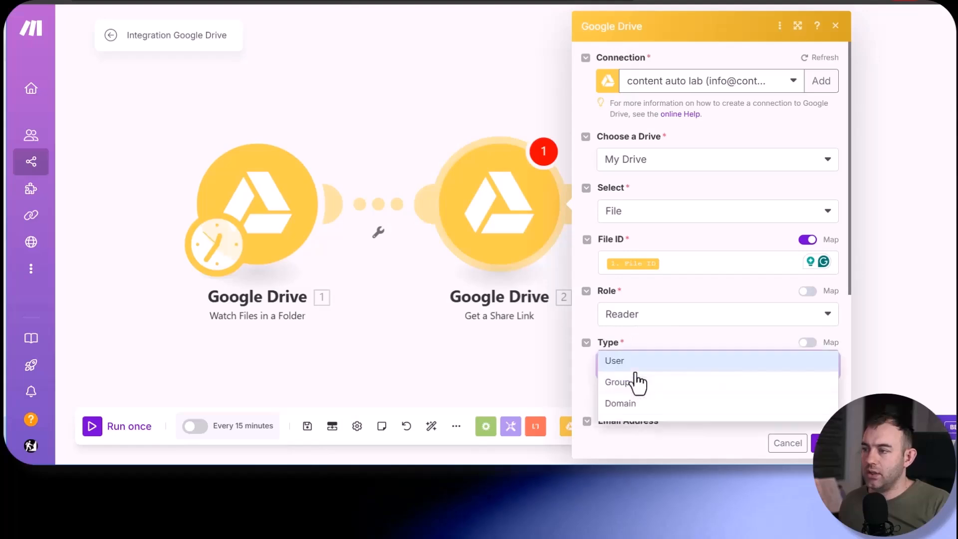
pyautogui.click(636, 426)
pyautogui.scroll(-2, 589, 369)
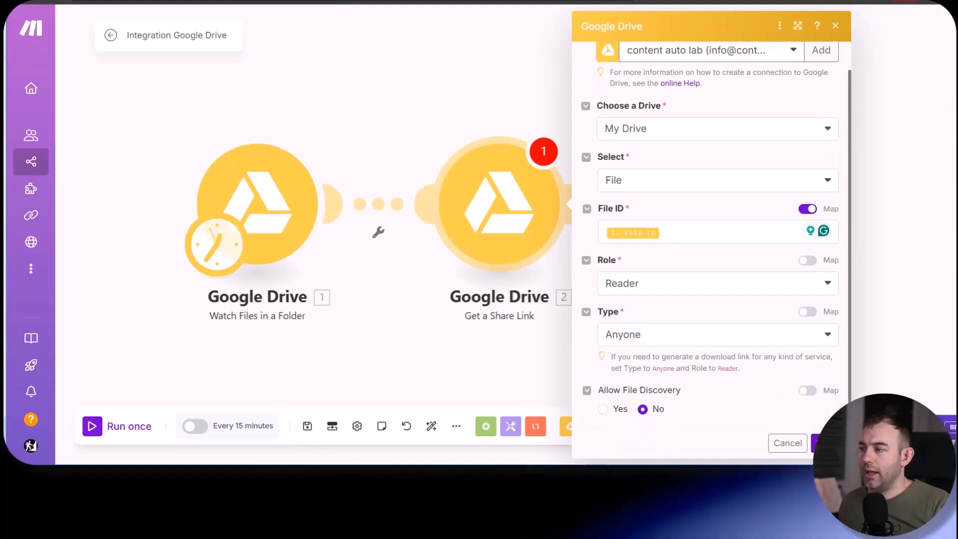
pyautogui.click(823, 444)
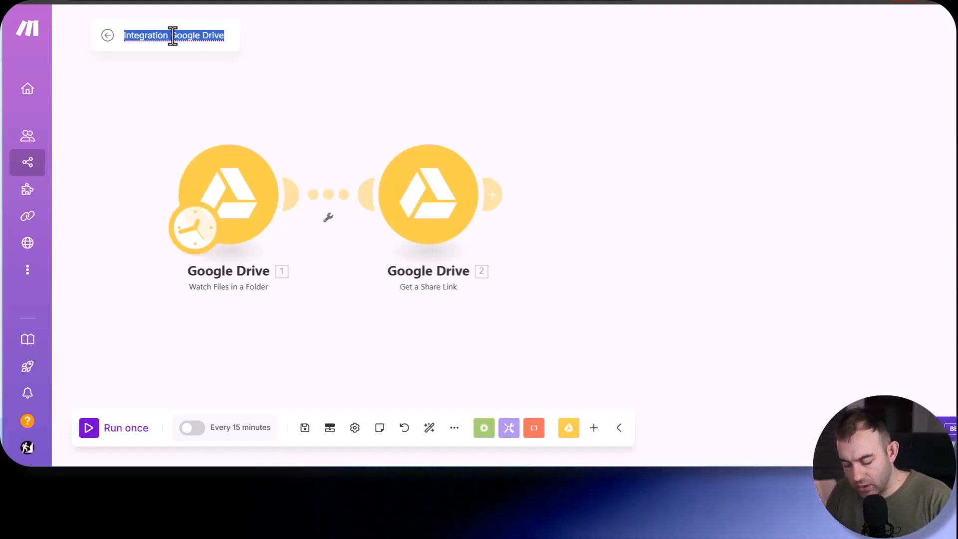
# - Rename the scenario as Tutorial Video Brolls for Brand Automation and save it
pyautogui.write('ut')
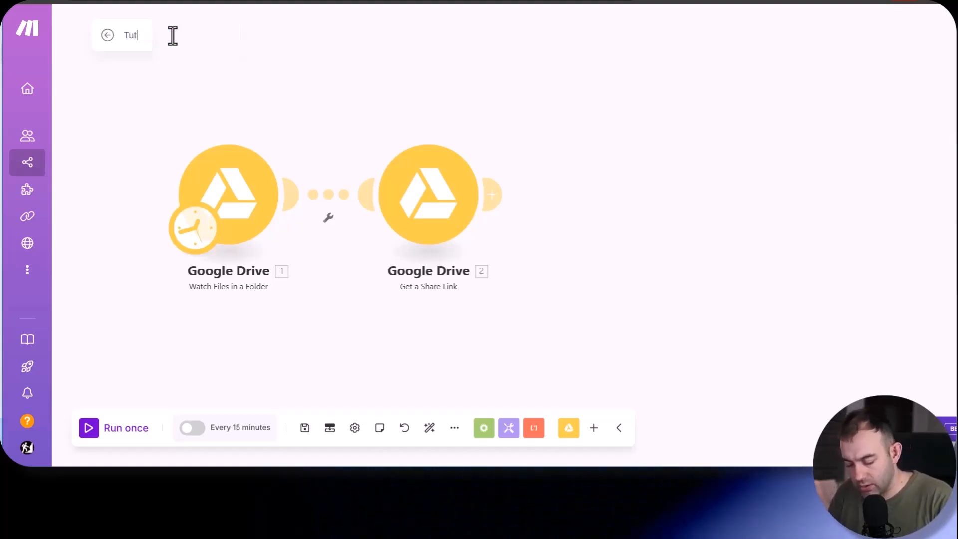
pyautogui.write('orial Video ')
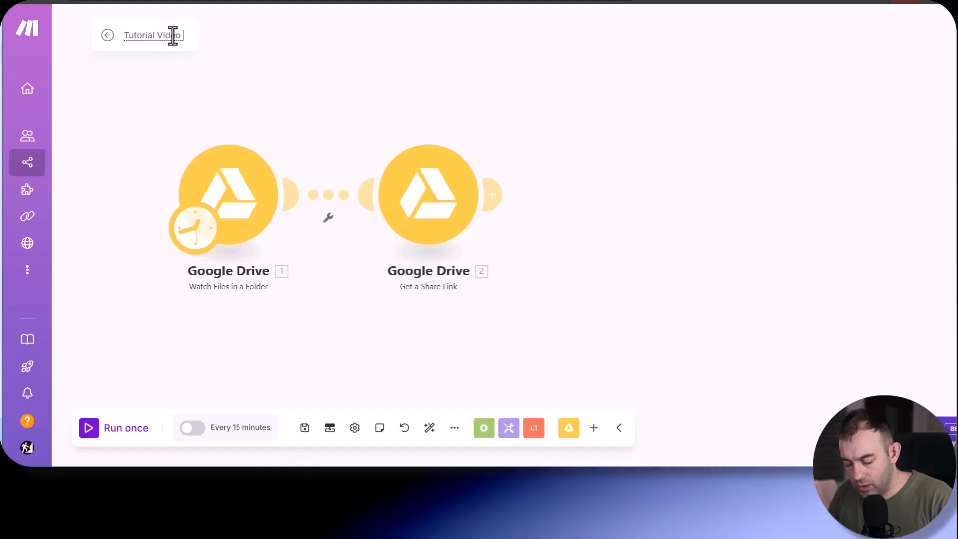
pyautogui.write('Brolls for Br')
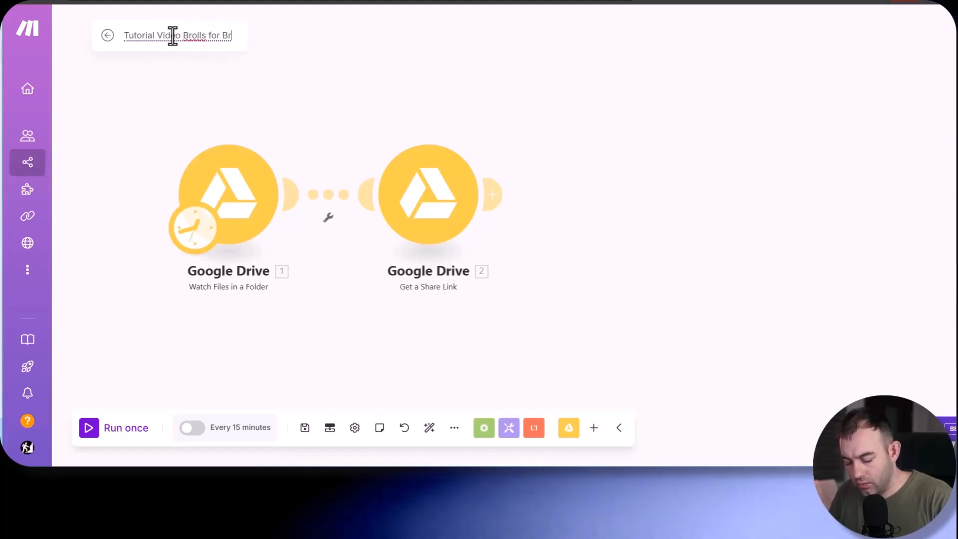
pyautogui.write('and Automation')
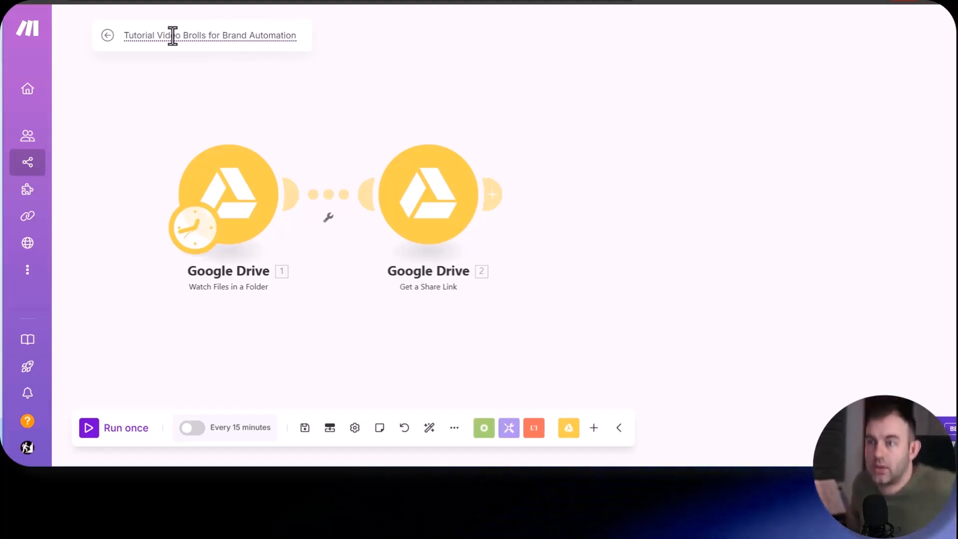
pyautogui.press('Return')
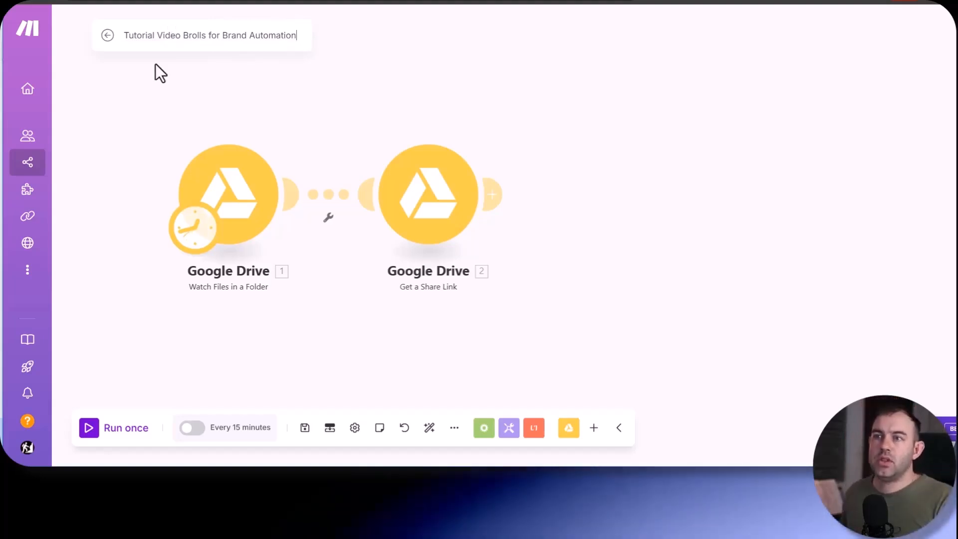
pyautogui.click(303, 432)
# - Add a Google Gemini AI Upload a File module after Get a Share Link
pyautogui.click(499, 194)
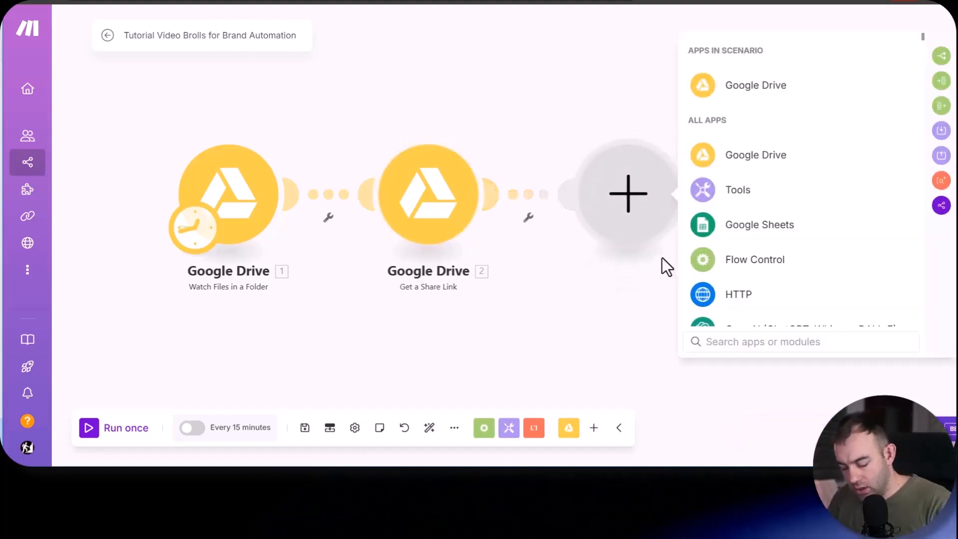
pyautogui.write('gemi')
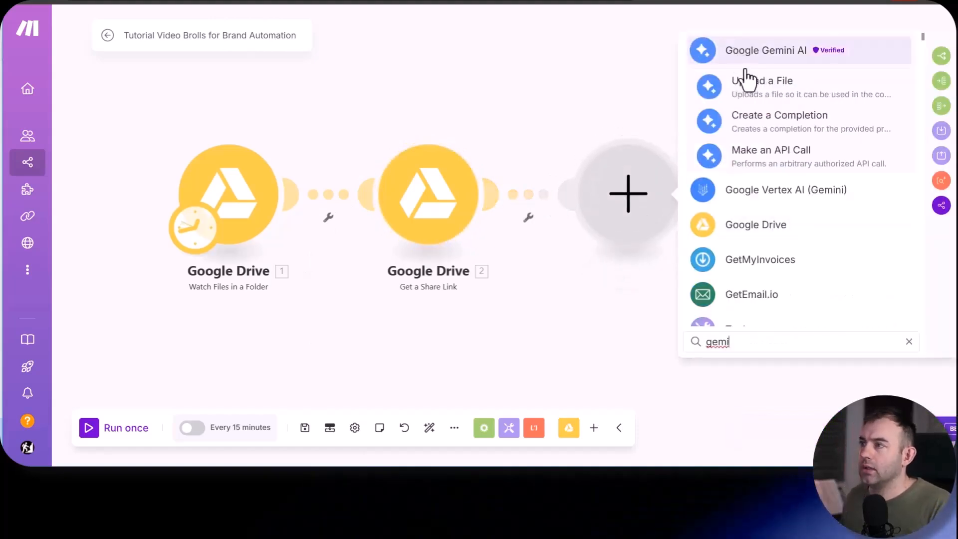
pyautogui.click(758, 95)
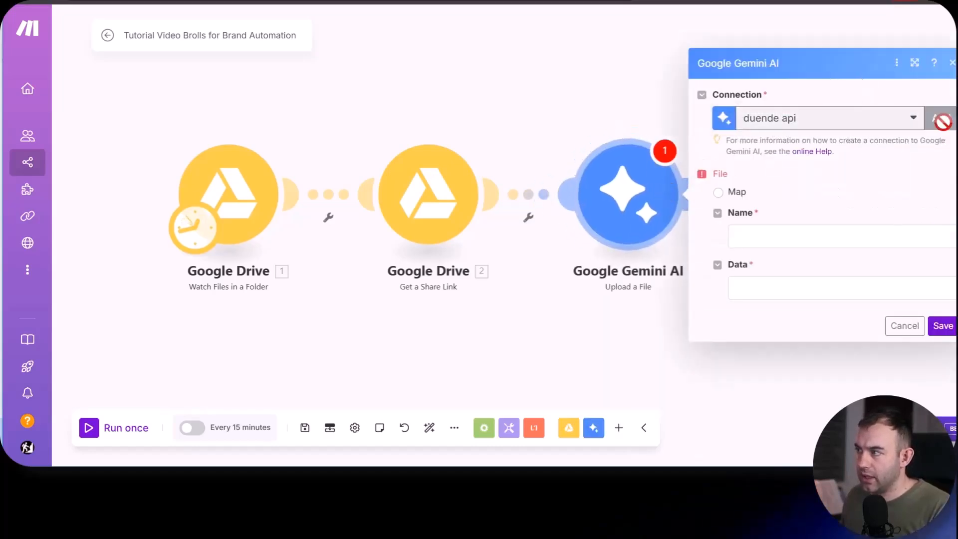
# - Search the web for google ai studio in a new browser tab and open its API Key page
pyautogui.click(941, 119)
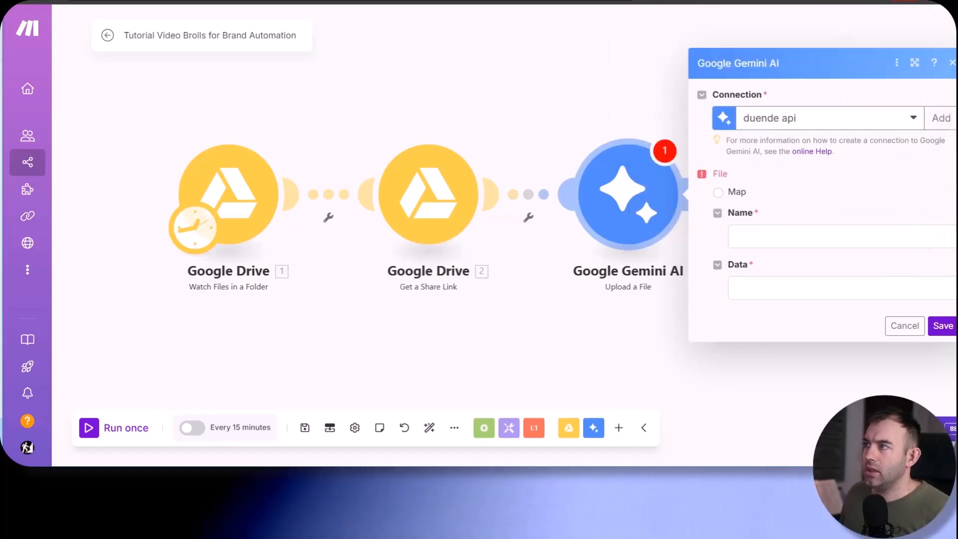
pyautogui.hotkey('ctrl', 't')
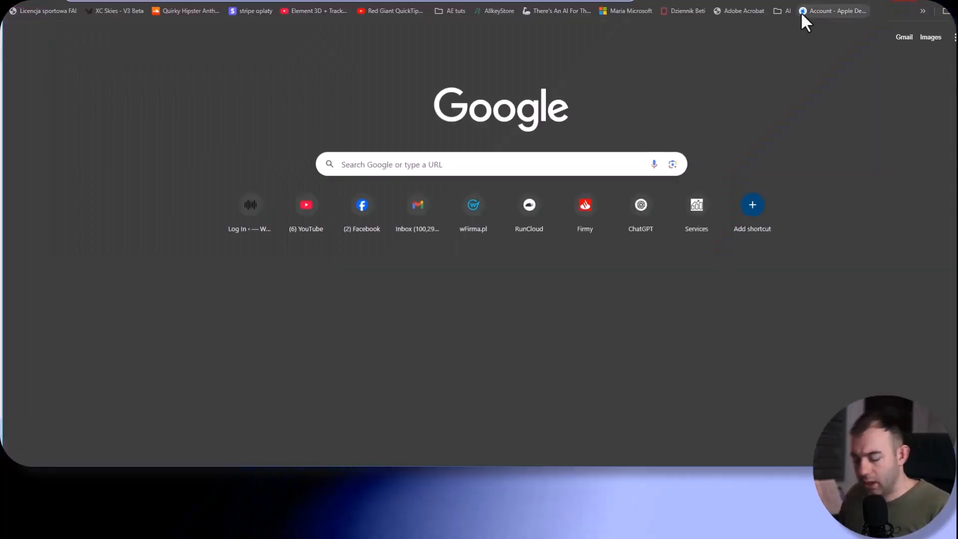
pyautogui.write('google ai studio')
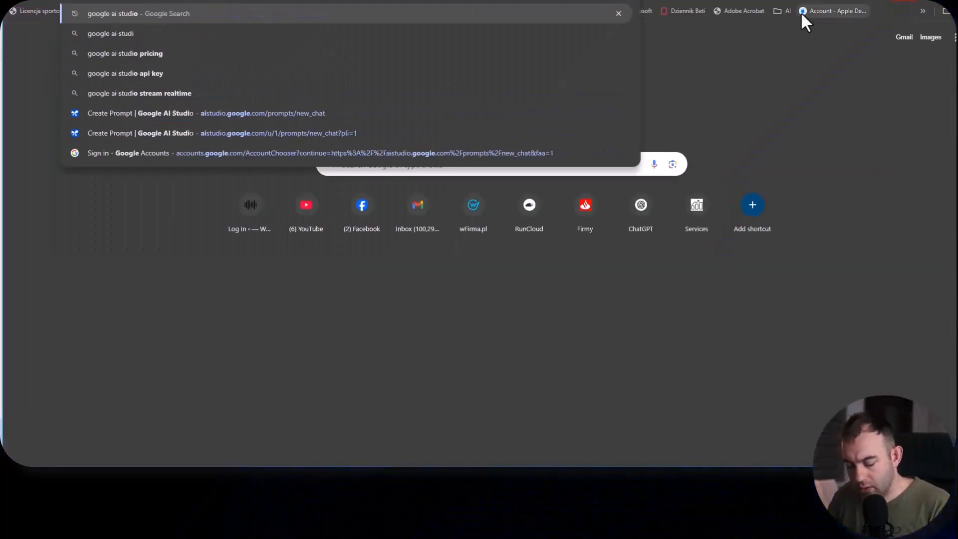
pyautogui.press('Return')
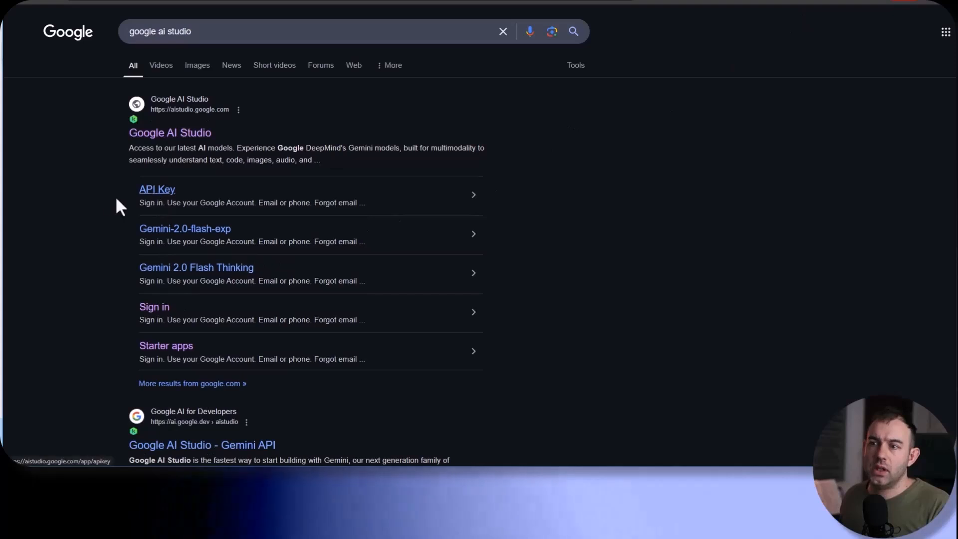
pyautogui.click(142, 193)
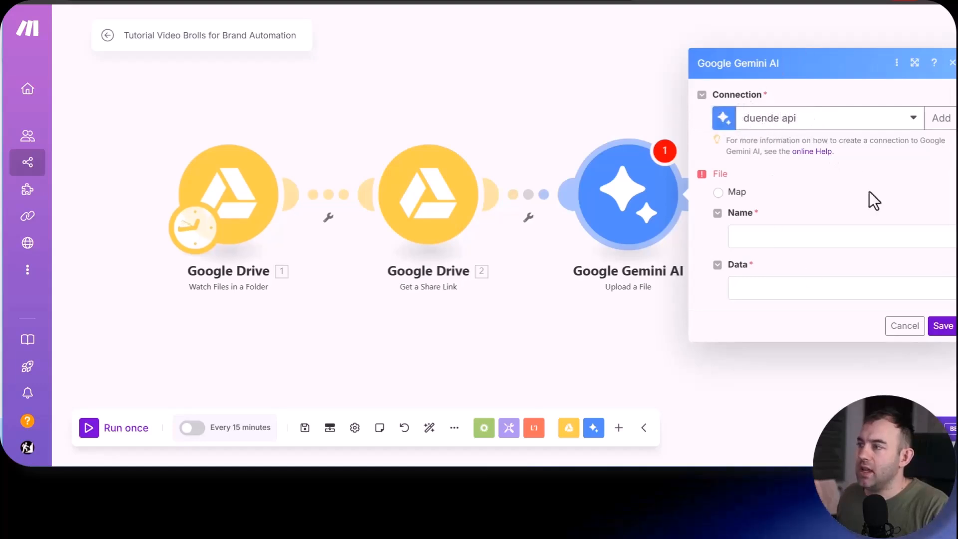
# - Map the Gemini upload's file Name to the Name from the Watch Files in a Folder module
pyautogui.click(760, 239)
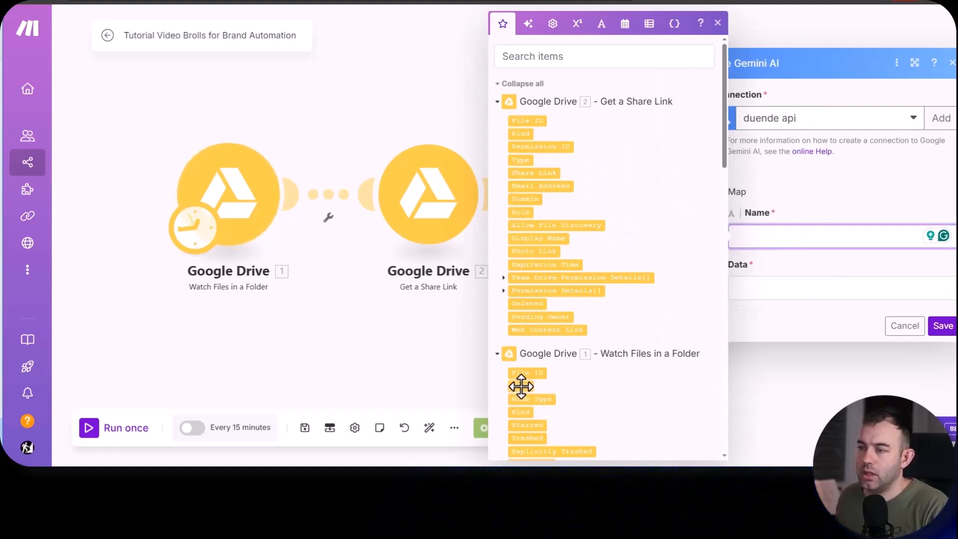
pyautogui.click(740, 287)
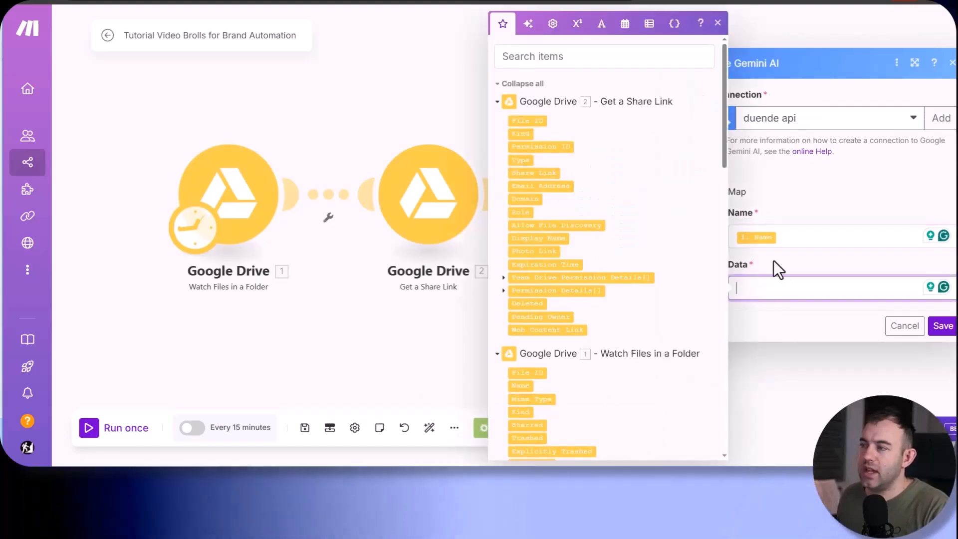
pyautogui.click(777, 269)
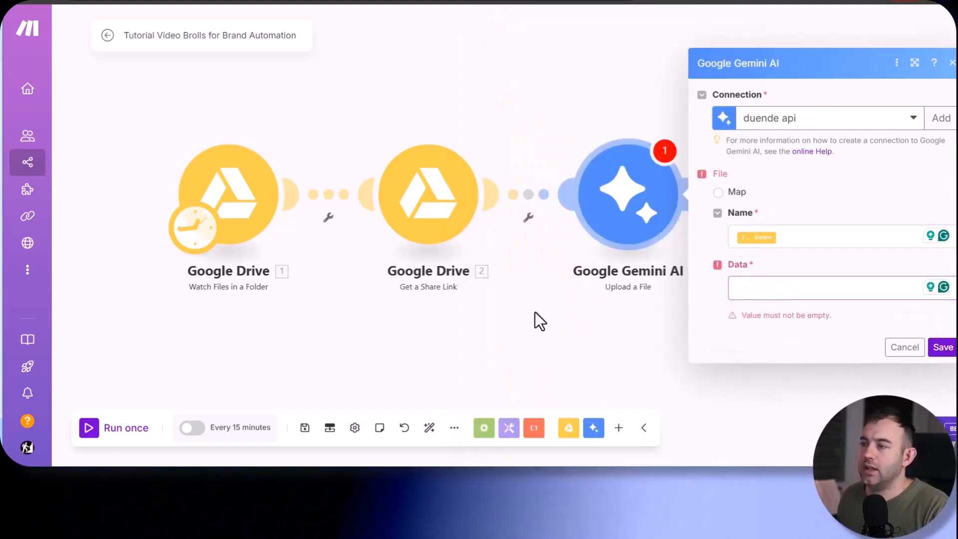
# - Move the Get a Share Link and Gemini Upload a File modules apart and unlink them
pyautogui.moveTo(429, 199); pyautogui.dragTo(378, 96)
pyautogui.moveTo(614, 192); pyautogui.dragTo(734, 147)
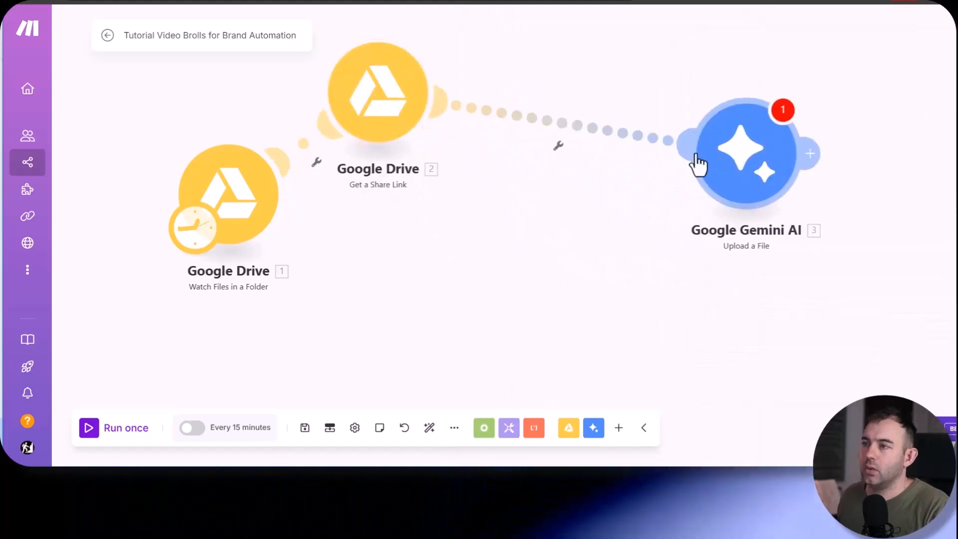
pyautogui.rightClick(639, 138)
pyautogui.click(668, 168)
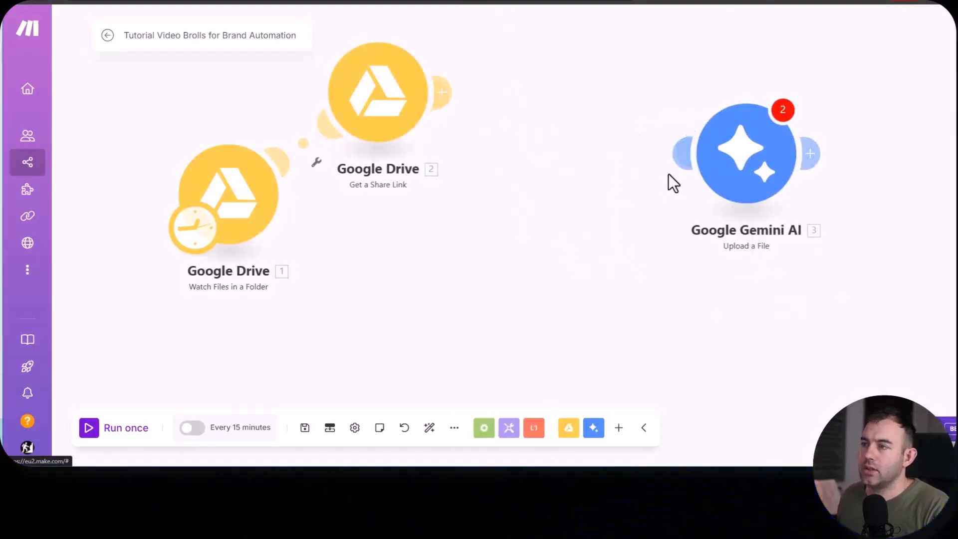
# - Add an HTTP Get a file module after Get a Share Link and map its URL to the Web Content Link
pyautogui.click(448, 92)
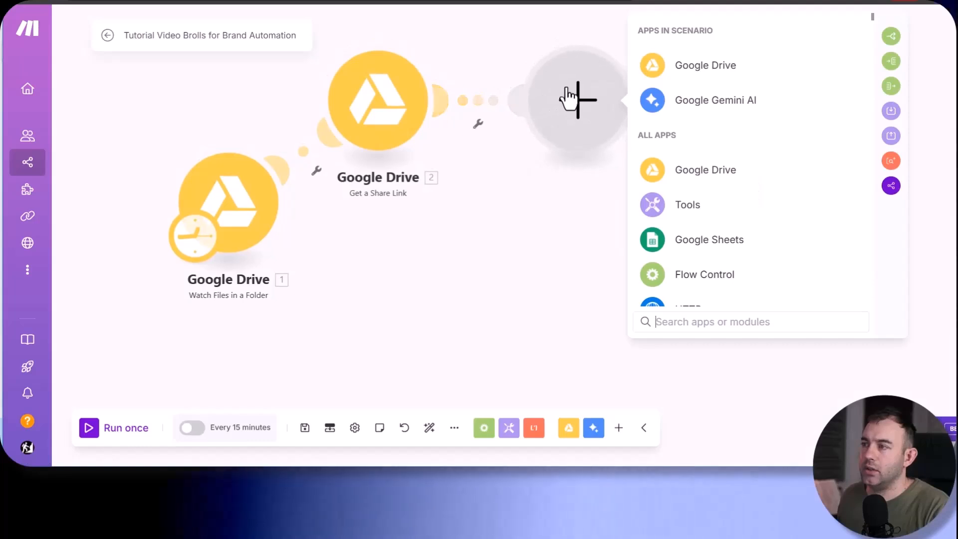
pyautogui.write('get a f')
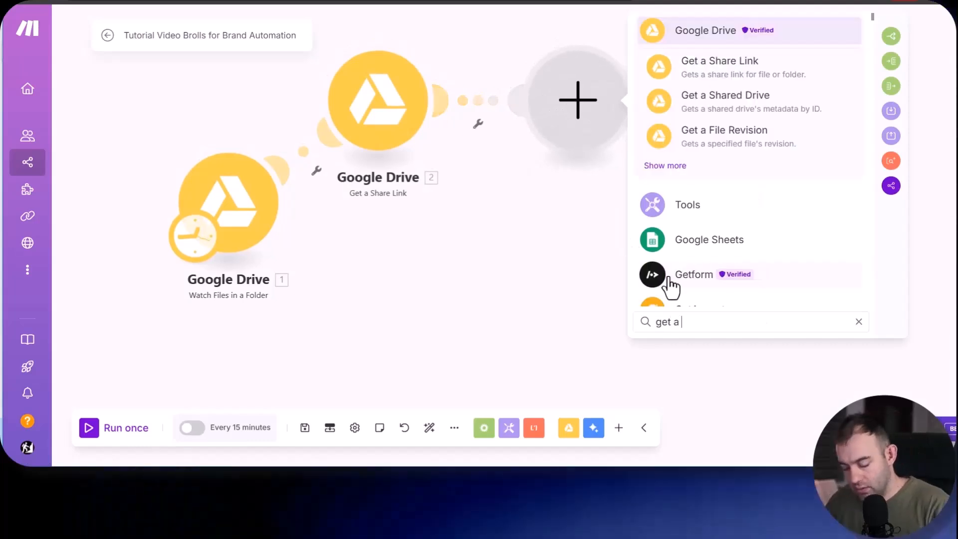
pyautogui.write('ile')
pyautogui.click(668, 240)
pyautogui.click(675, 129)
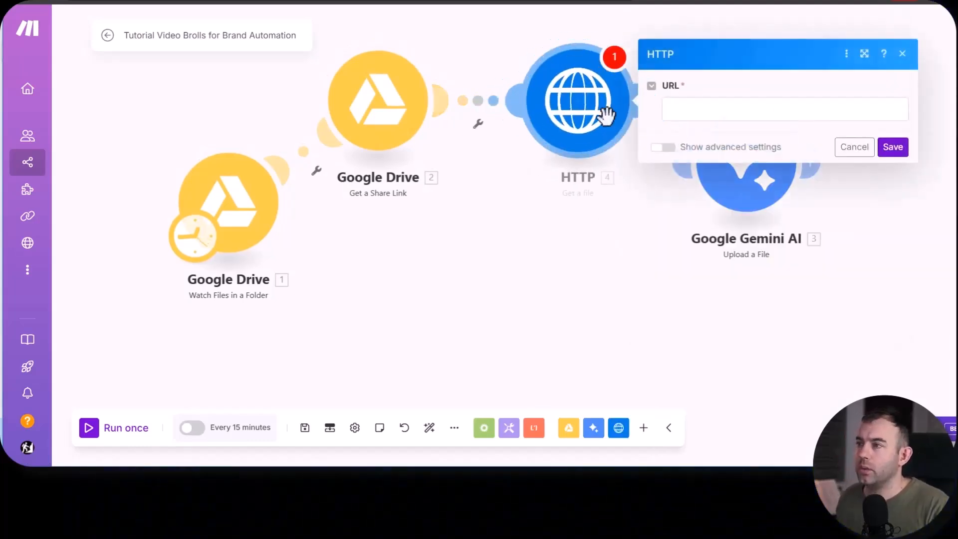
pyautogui.click(703, 110)
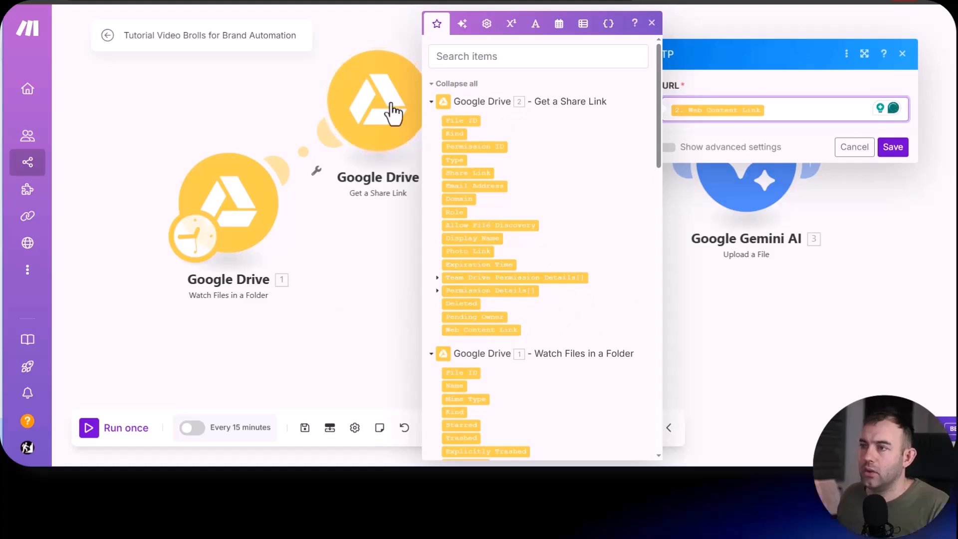
# - Save the HTTP Get a file module and link it to the Gemini Upload a File module
pyautogui.click(793, 133)
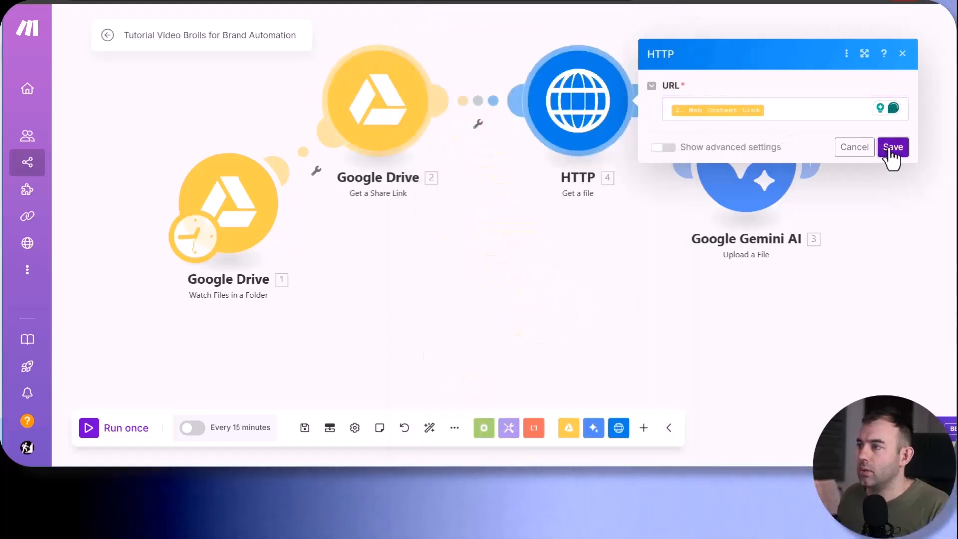
pyautogui.click(892, 147)
pyautogui.click(753, 177)
pyautogui.click(735, 33)
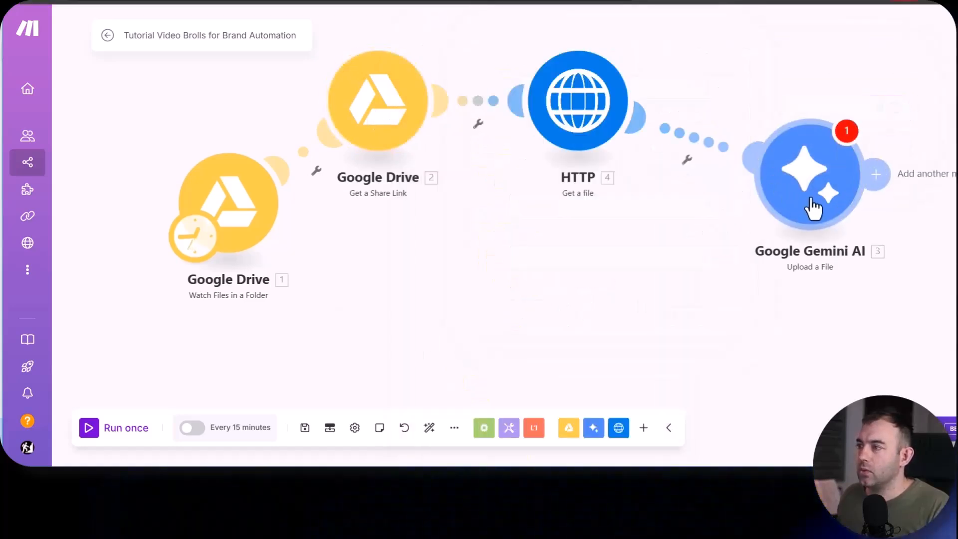
# - Set the Gemini Upload a File module's file source to HTTP - Get a file and save it
pyautogui.click(802, 172)
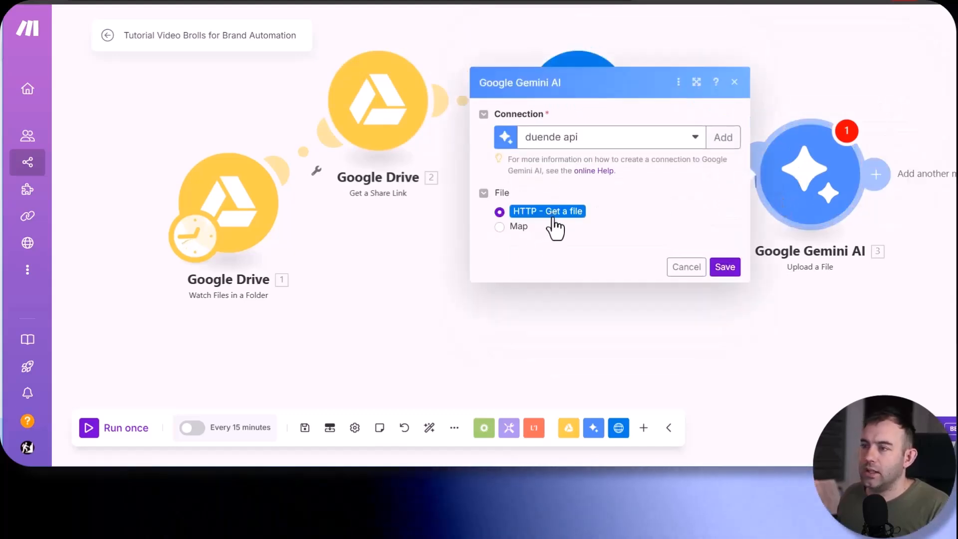
pyautogui.click(521, 226)
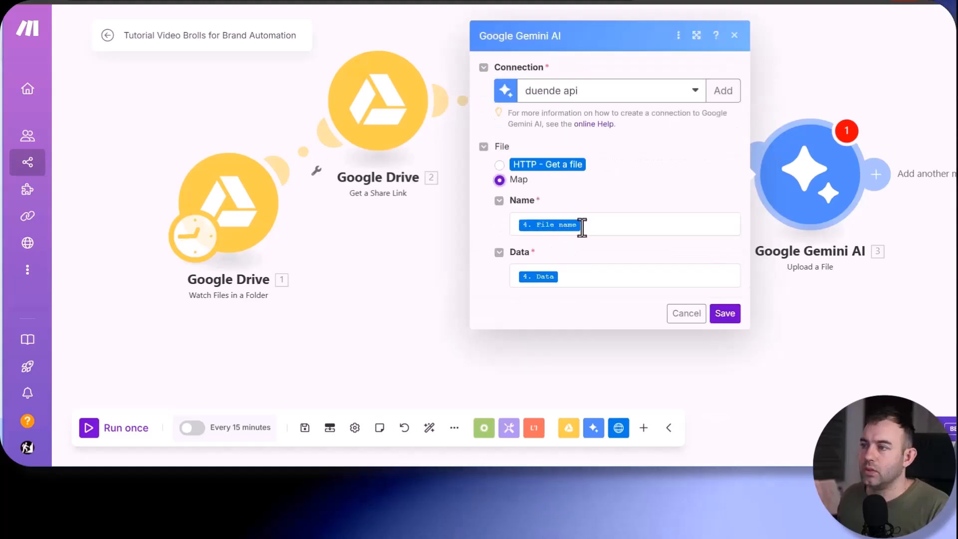
pyautogui.click(500, 166)
pyautogui.click(724, 267)
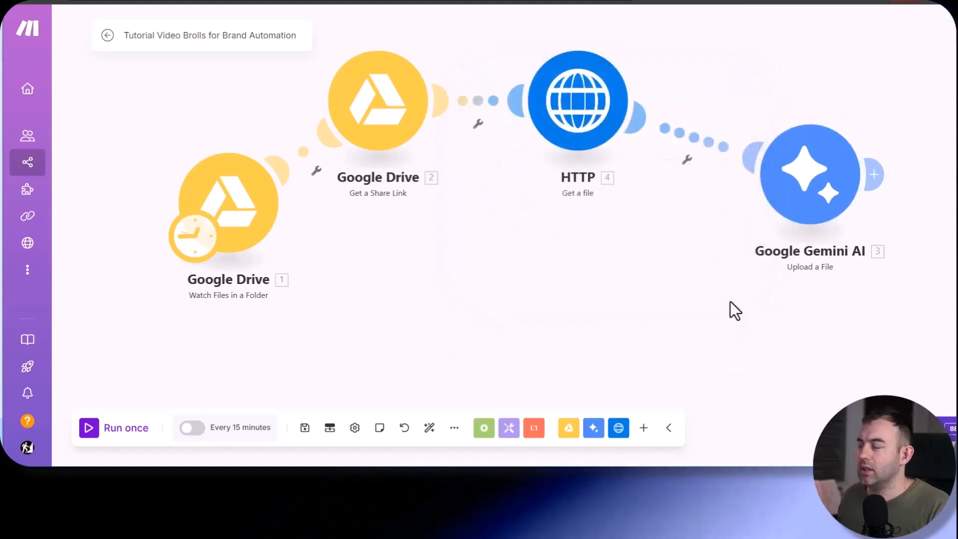
# - Add a Tools Sleep module after Gemini Upload a File with a delay of 20 seconds and save it
pyautogui.hscroll(10, 567, 262)
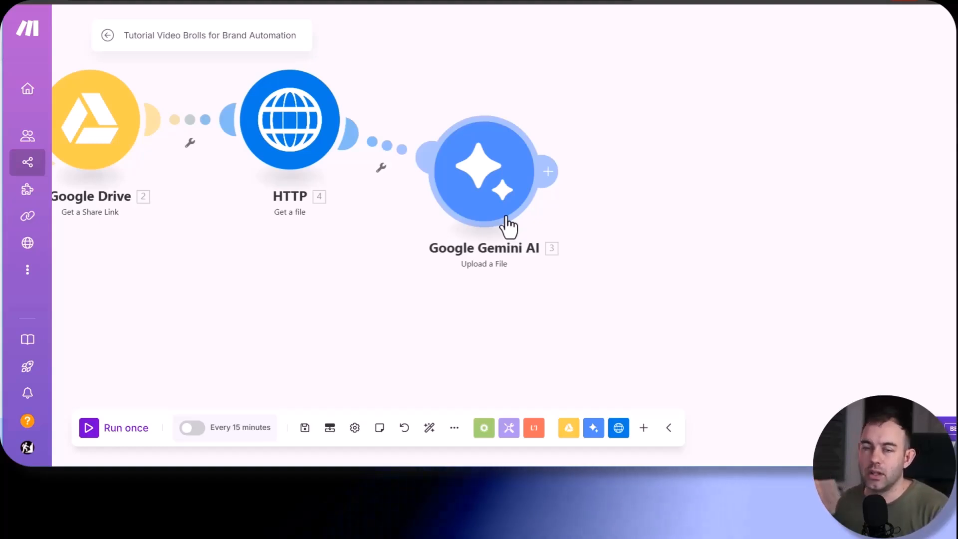
pyautogui.click(551, 171)
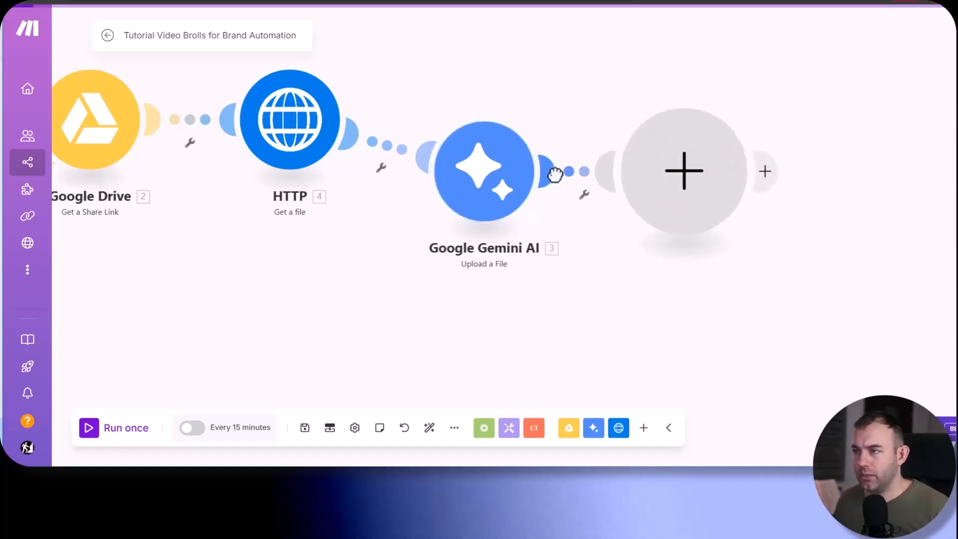
pyautogui.click(764, 246)
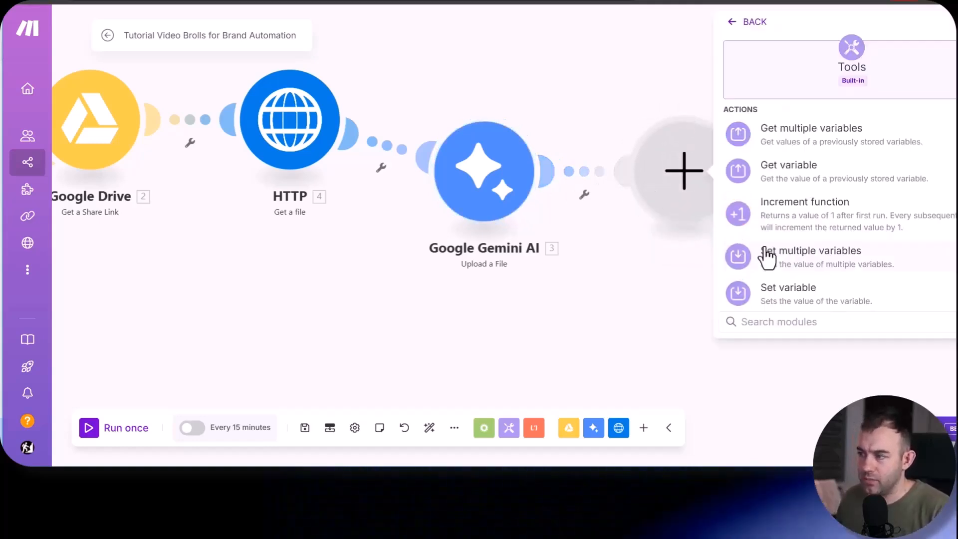
pyautogui.click(767, 257)
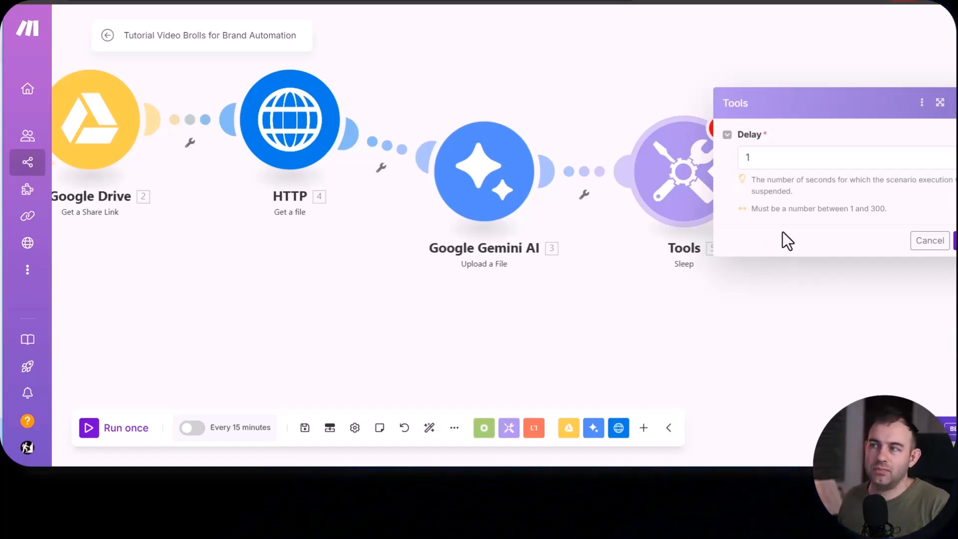
pyautogui.click(784, 157)
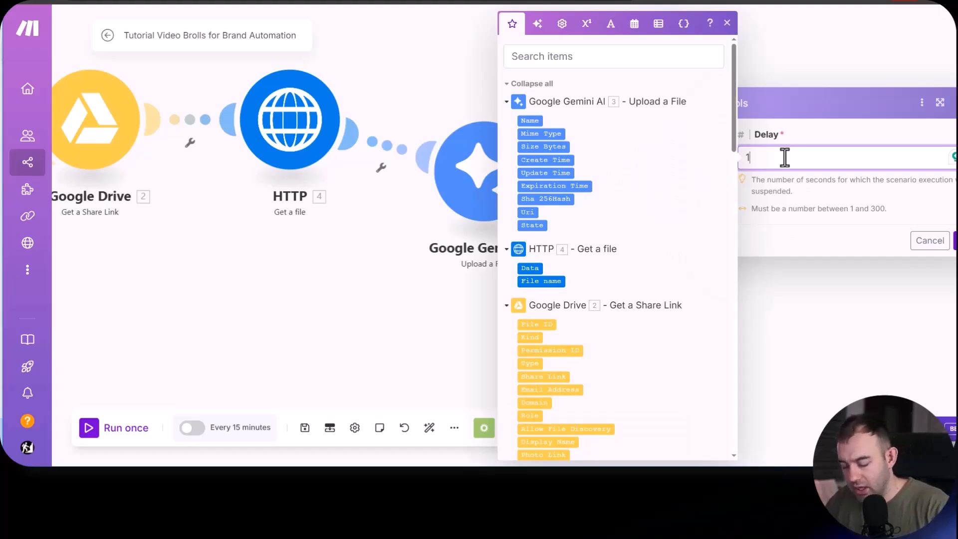
pyautogui.press('BackSpace')
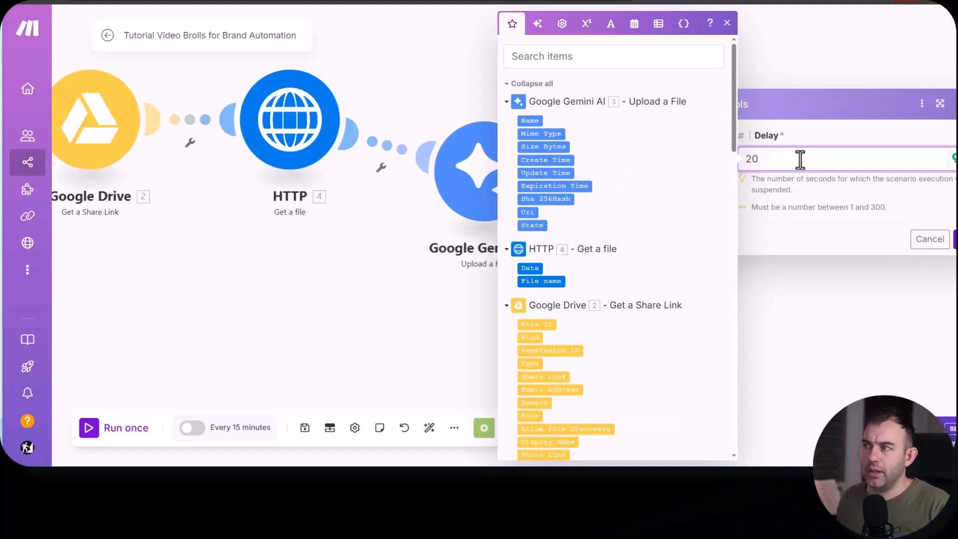
pyautogui.click(827, 135)
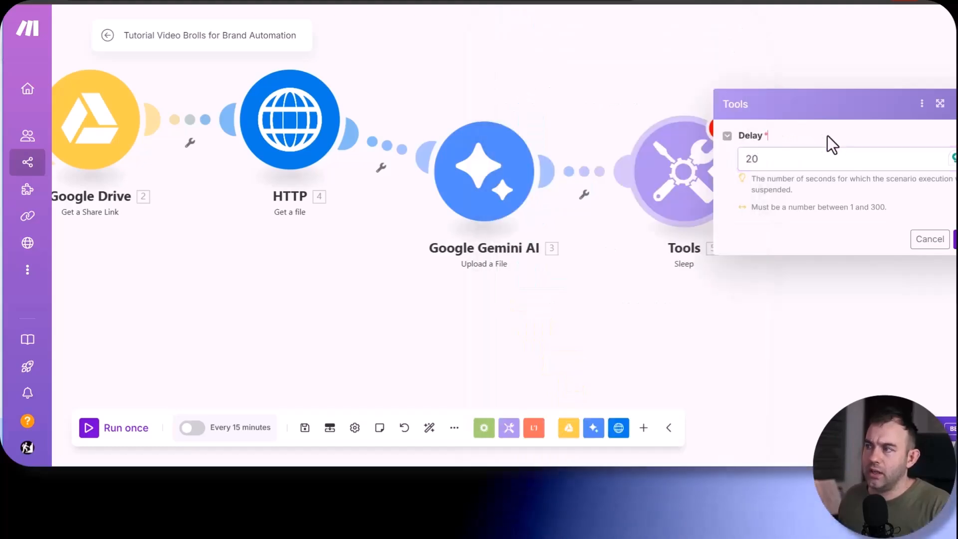
pyautogui.click(955, 239)
# - Review the delay setting of the Tools Sleep module
pyautogui.moveTo(782, 278); pyautogui.dragTo(561, 297)
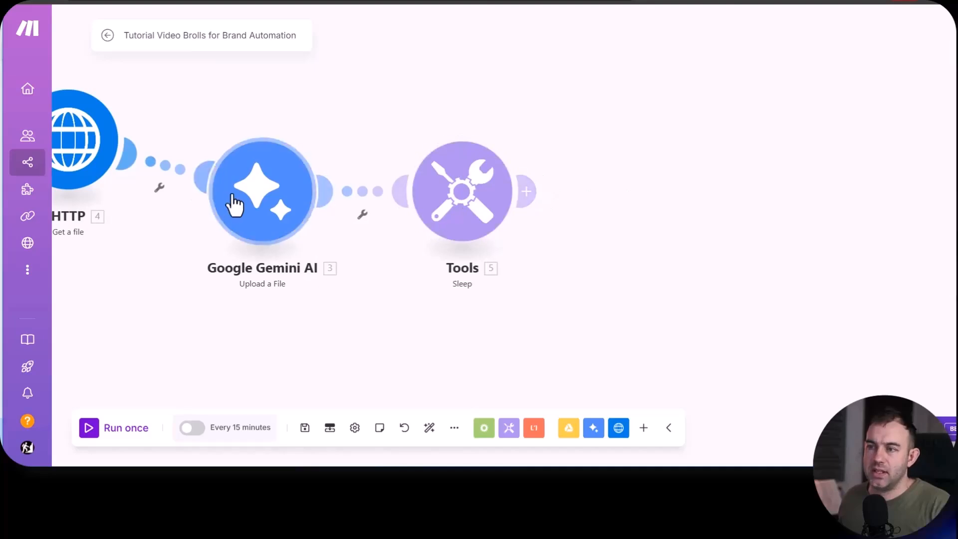
pyautogui.moveTo(231, 203); pyautogui.dragTo(260, 178)
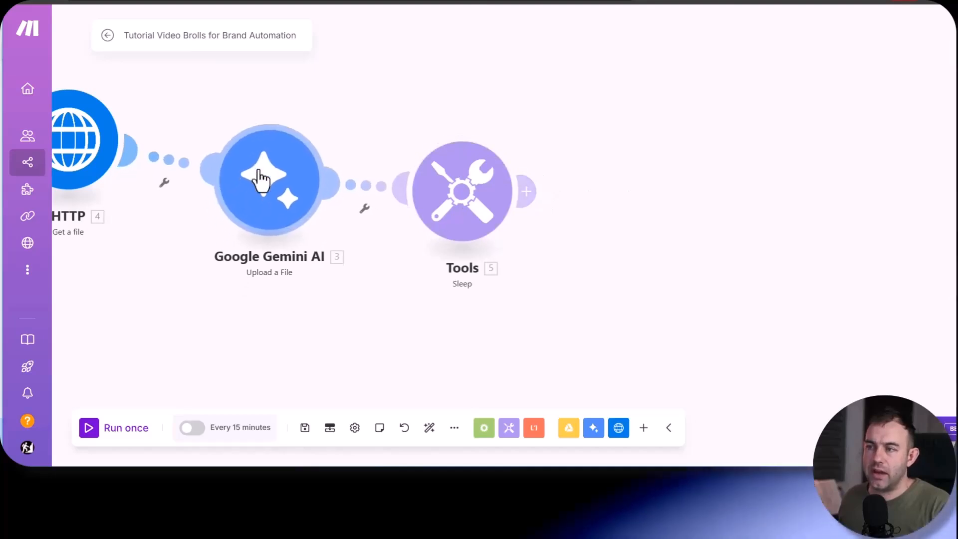
pyautogui.click(466, 208)
pyautogui.click(606, 181)
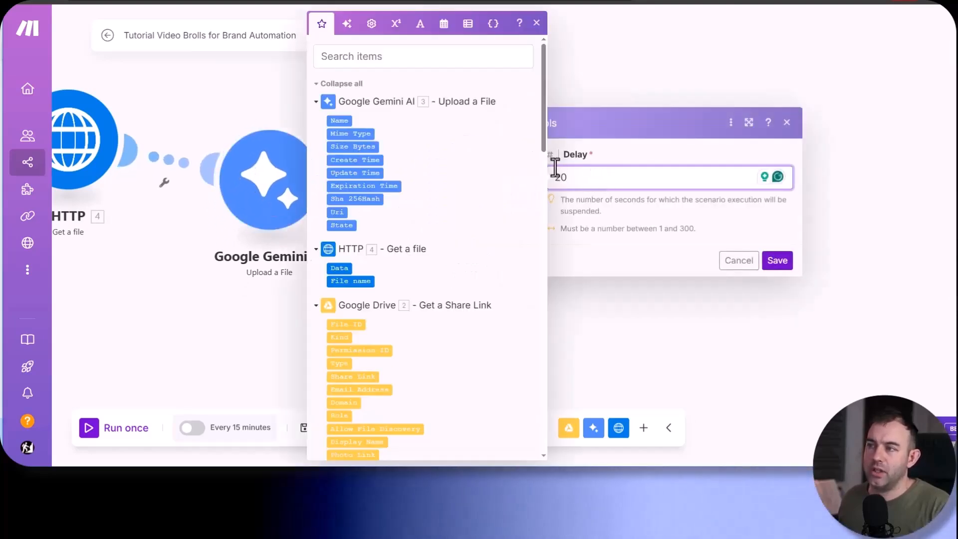
pyautogui.click(739, 260)
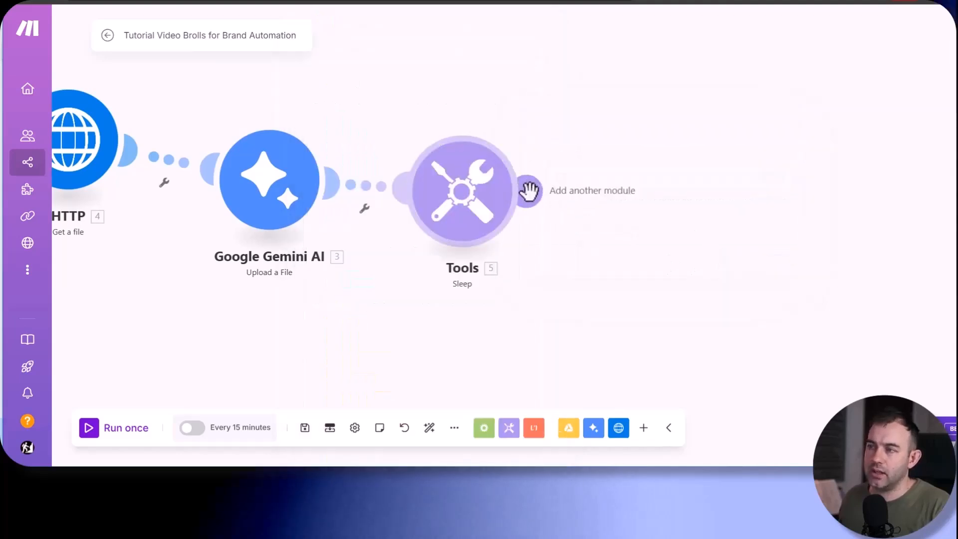
# - Add a Gemini Create a Completion module after Sleep and set its AI model to Gemini 2.0 Flash Experimental
pyautogui.click(532, 190)
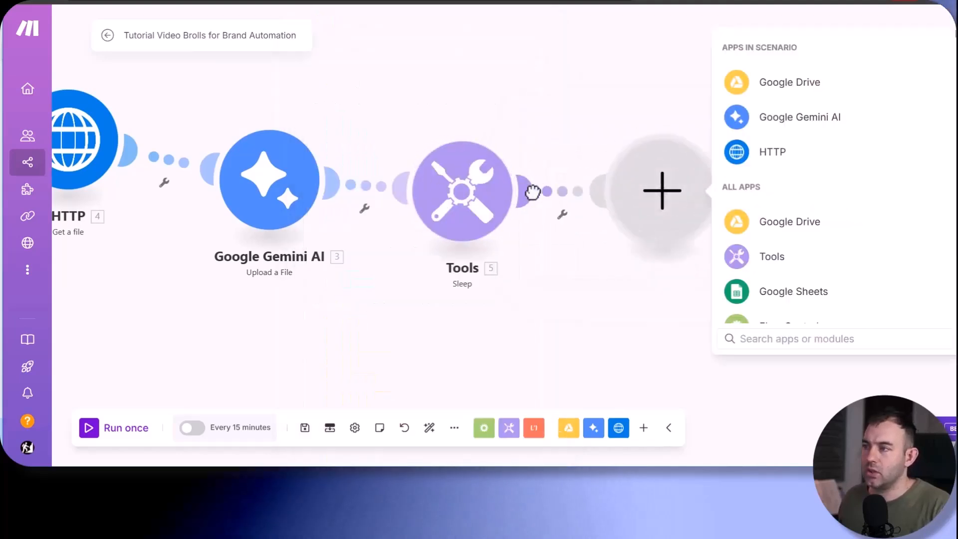
pyautogui.click(738, 120)
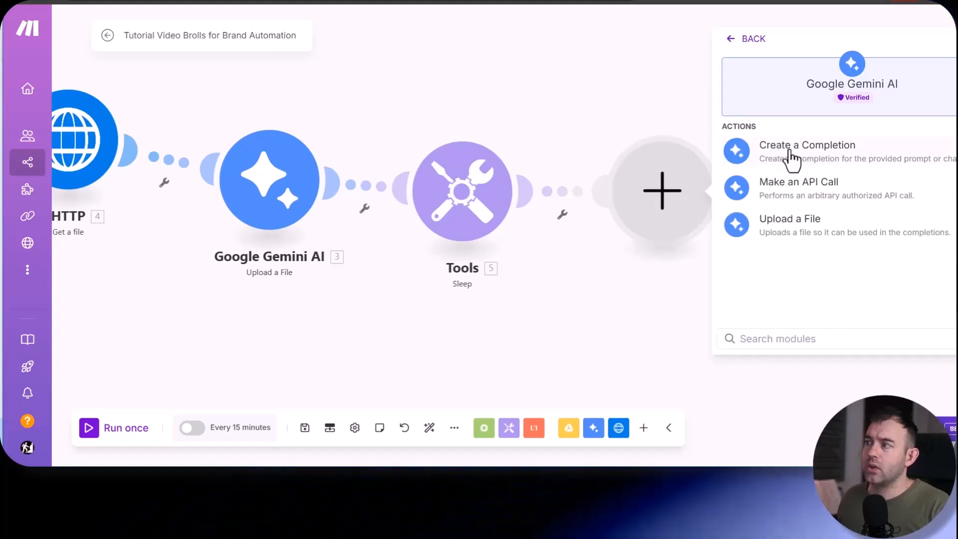
pyautogui.click(789, 155)
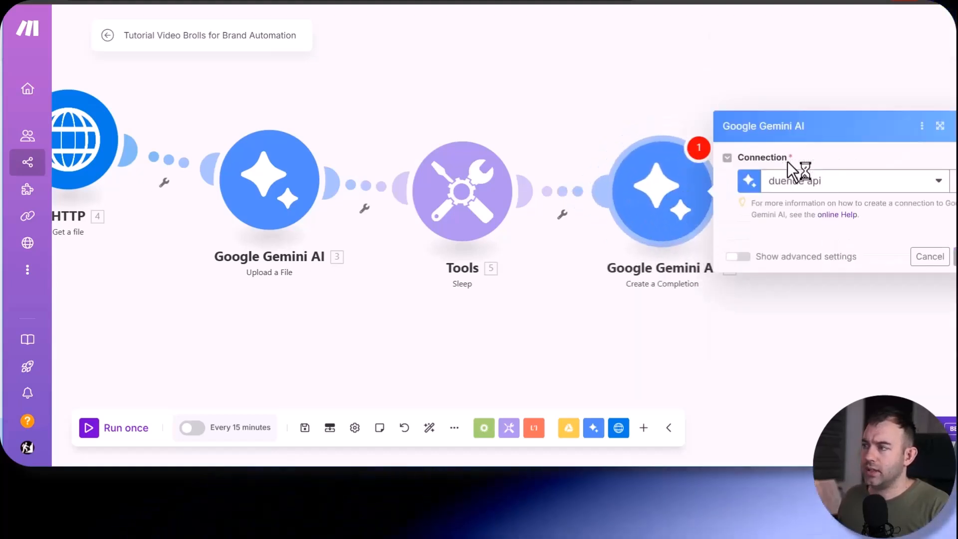
pyautogui.click(804, 232)
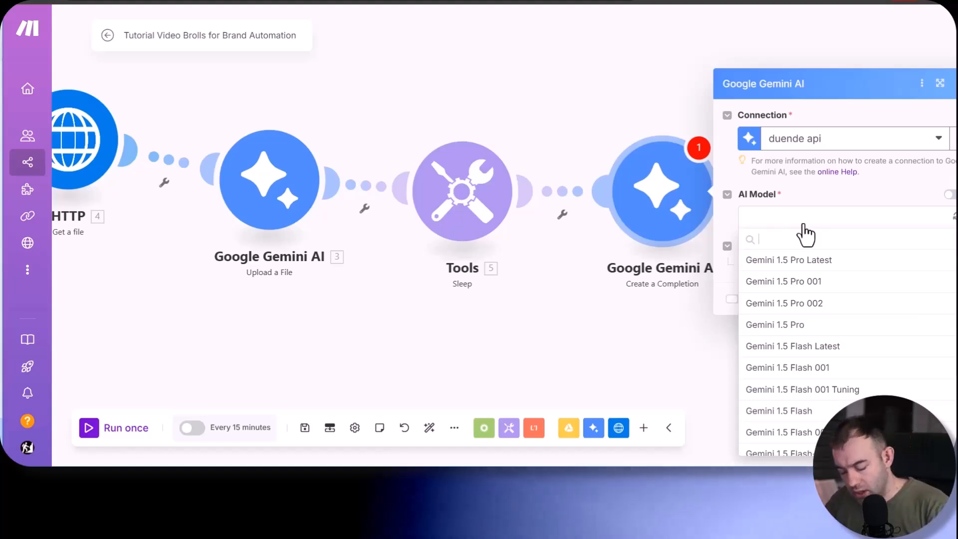
pyautogui.write('2.0')
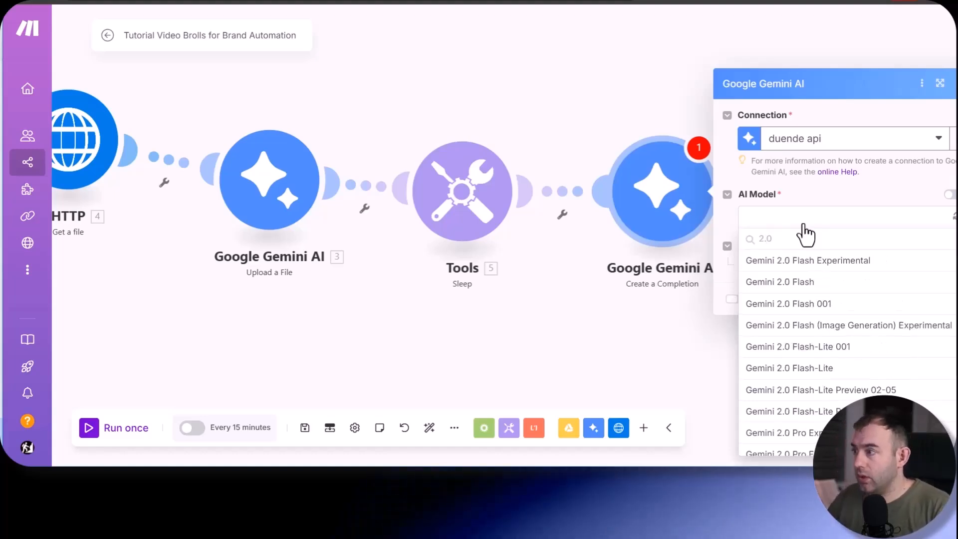
pyautogui.click(842, 262)
# - Add a message with the role User to the completion and give it a part of message type File
pyautogui.moveTo(709, 356); pyautogui.dragTo(302, 315)
pyautogui.click(365, 223)
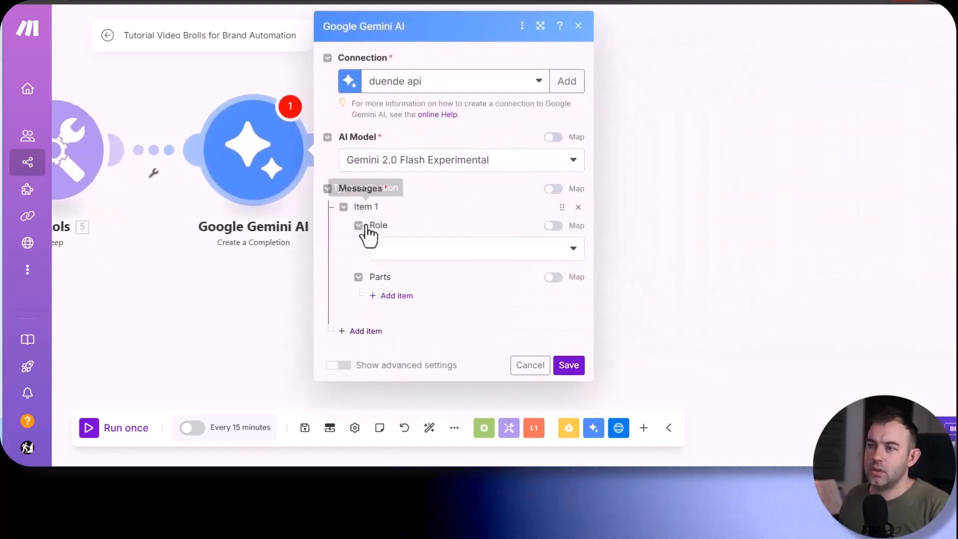
pyautogui.click(462, 257)
pyautogui.click(412, 294)
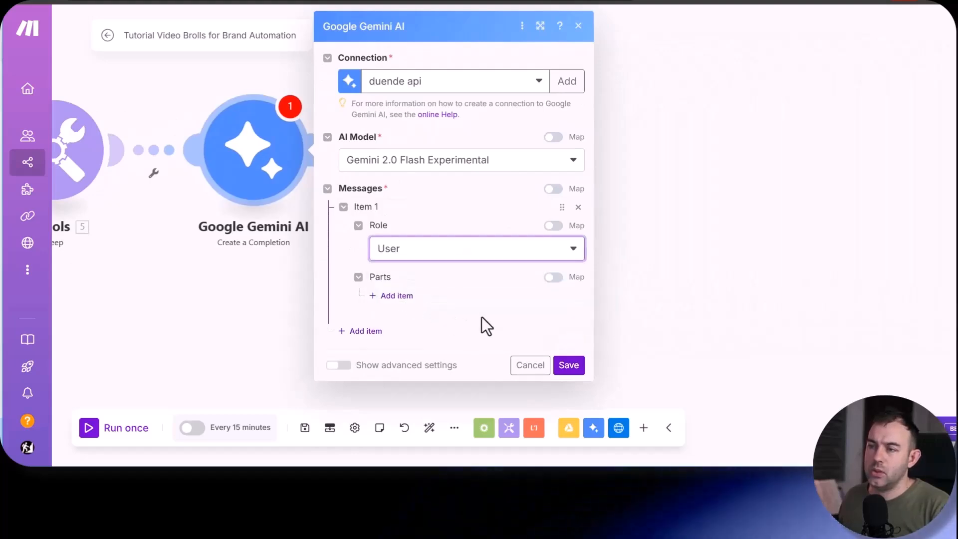
pyautogui.click(397, 296)
pyautogui.click(483, 337)
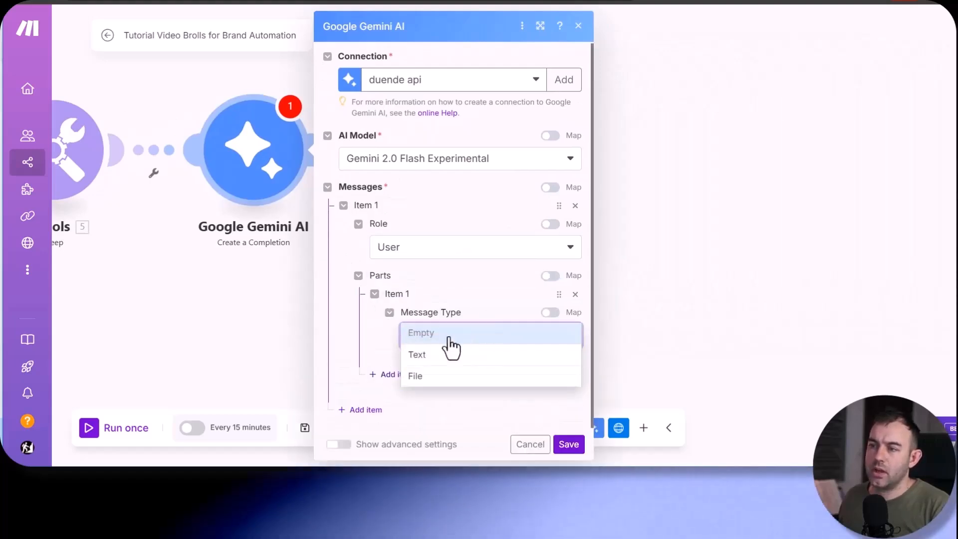
pyautogui.click(423, 379)
# - Map the file part's Mime Type and File URI to the Mime Type and Uri from Gemini Upload a File
pyautogui.scroll(-3, 429, 319)
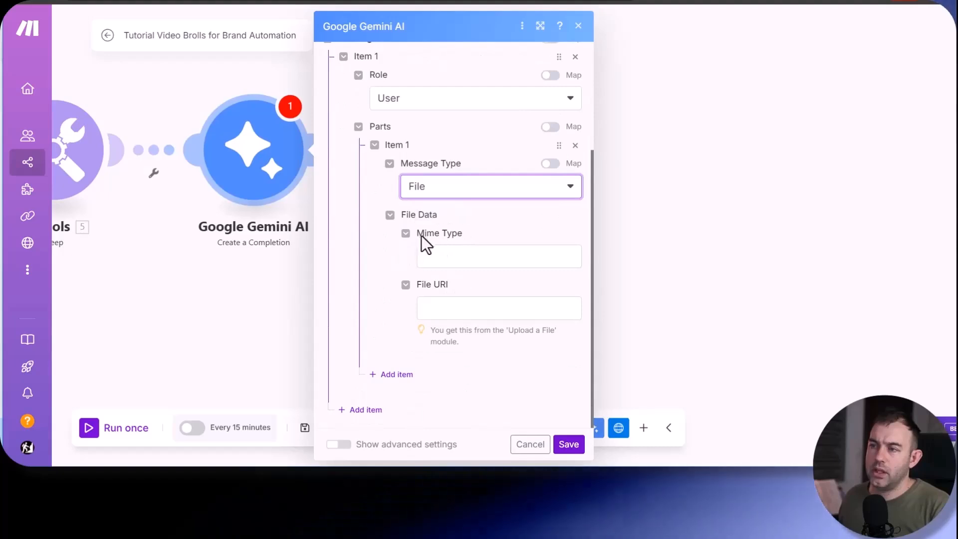
pyautogui.click(440, 256)
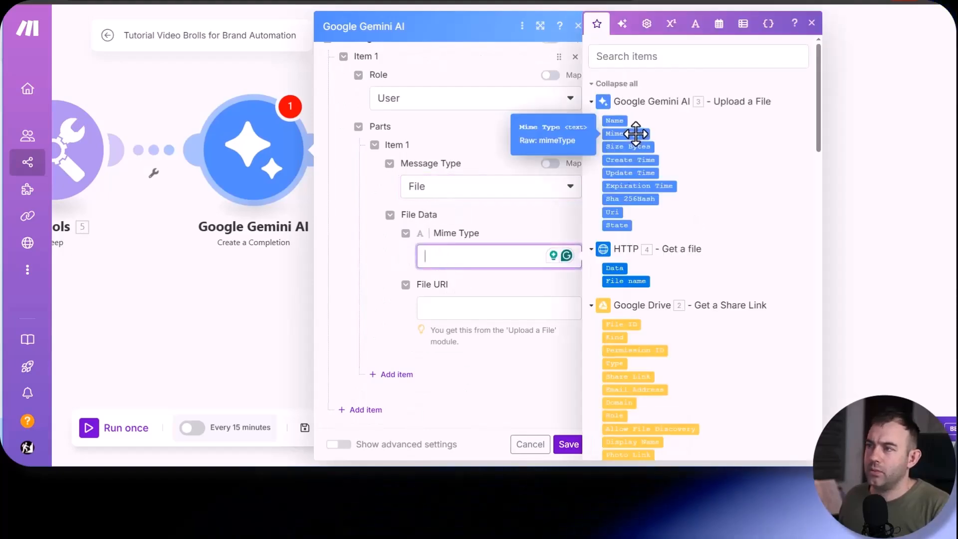
pyautogui.click(636, 133)
pyautogui.click(437, 305)
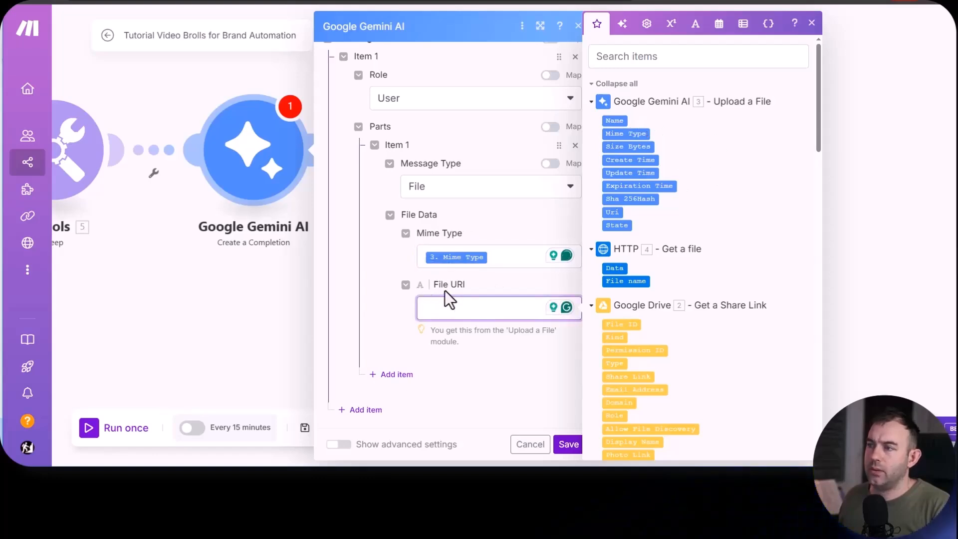
pyautogui.click(614, 212)
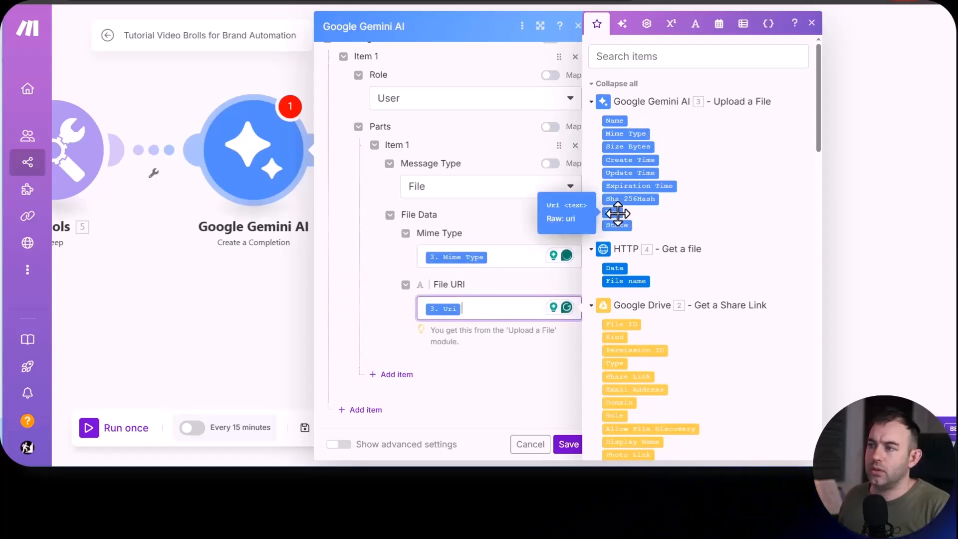
# - Add a second part to the User message with the message type Text
pyautogui.click(396, 377)
pyautogui.scroll(-2, 380, 278)
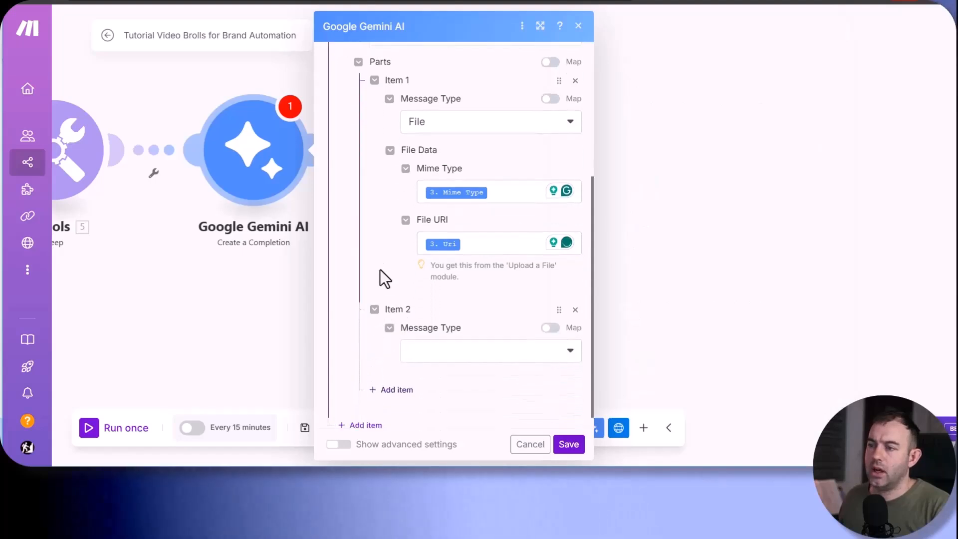
pyautogui.click(467, 337)
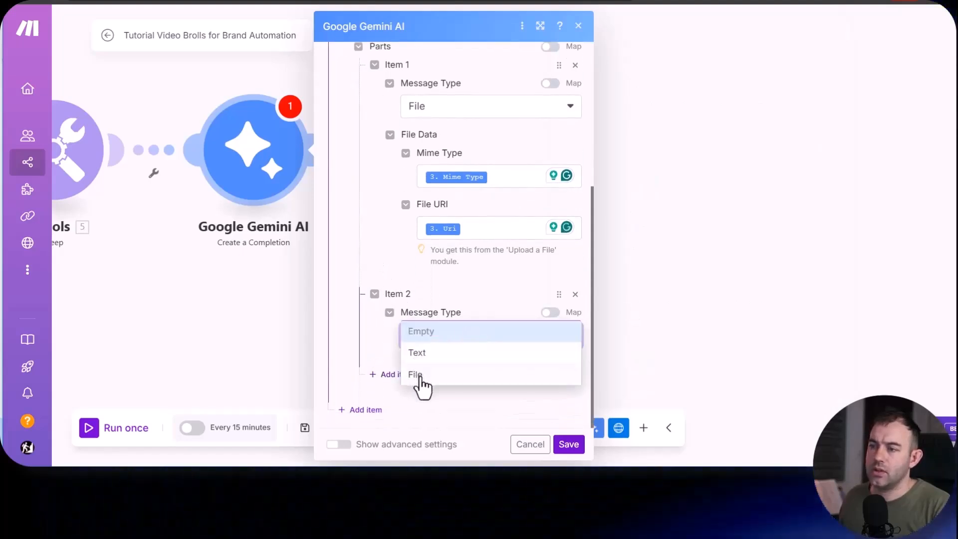
pyautogui.click(428, 356)
pyautogui.scroll(-2, 379, 276)
# - Begin the Text part's prompt with "Look at my video and give me a short description of what is going on in the video (up to 8 words"
pyautogui.click(429, 336)
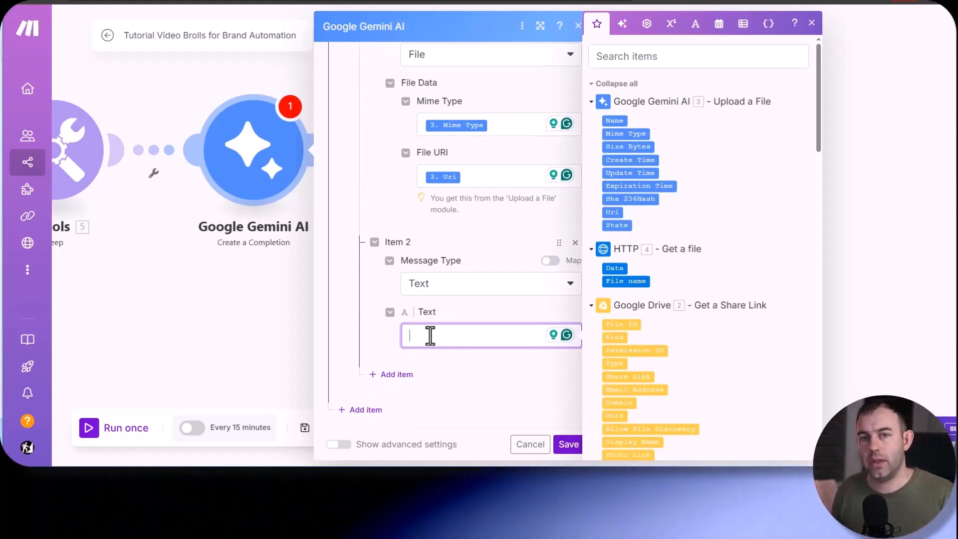
pyautogui.write('Look')
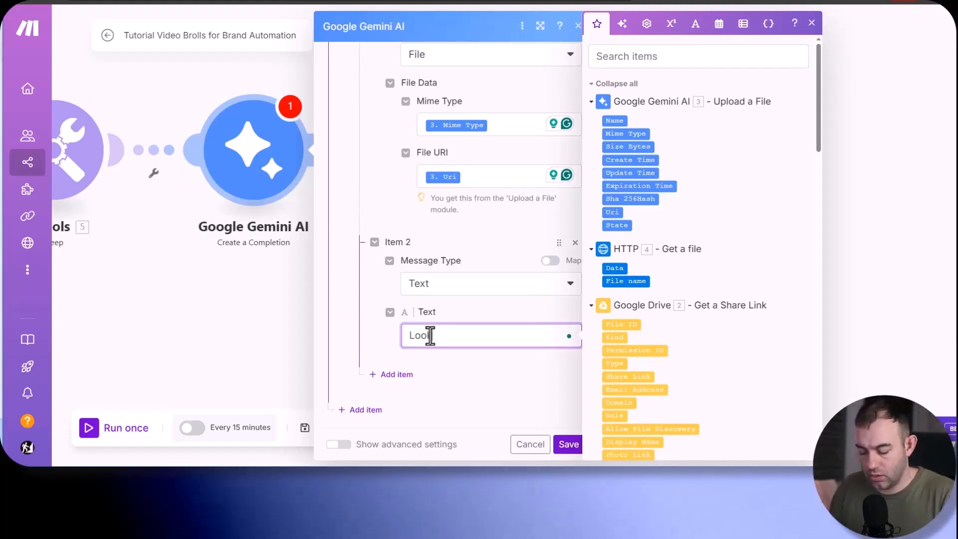
pyautogui.write(' at my vide')
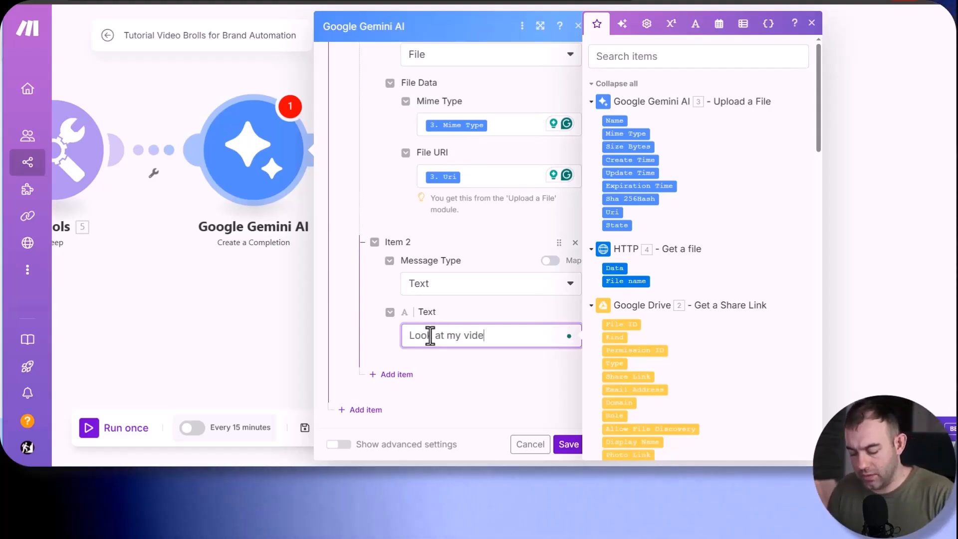
pyautogui.write('o and give me ')
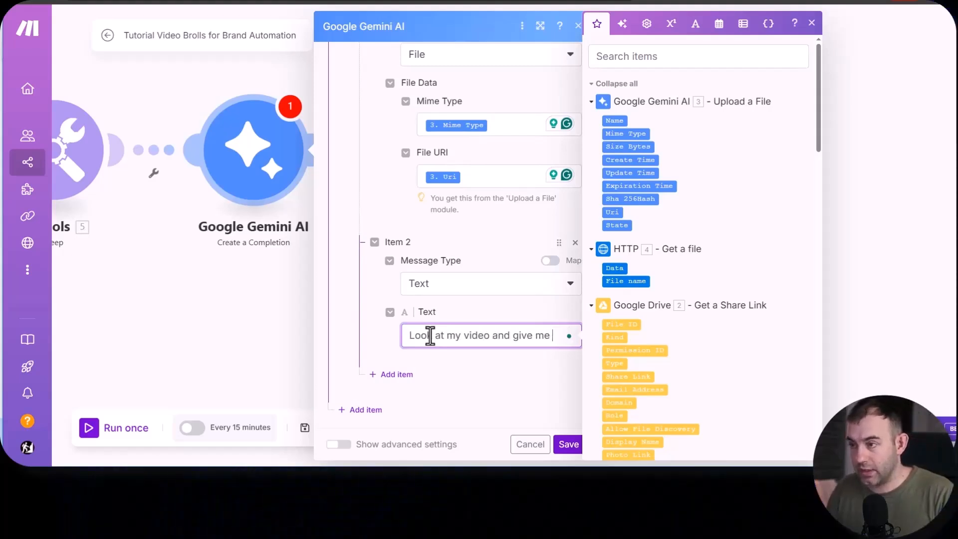
pyautogui.write('a short ')
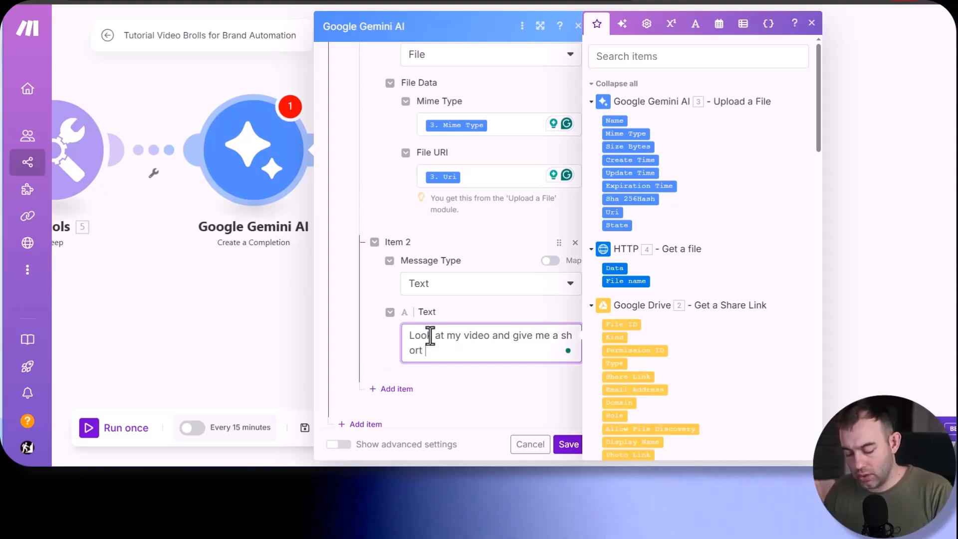
pyautogui.write('de')
pyautogui.write('script')
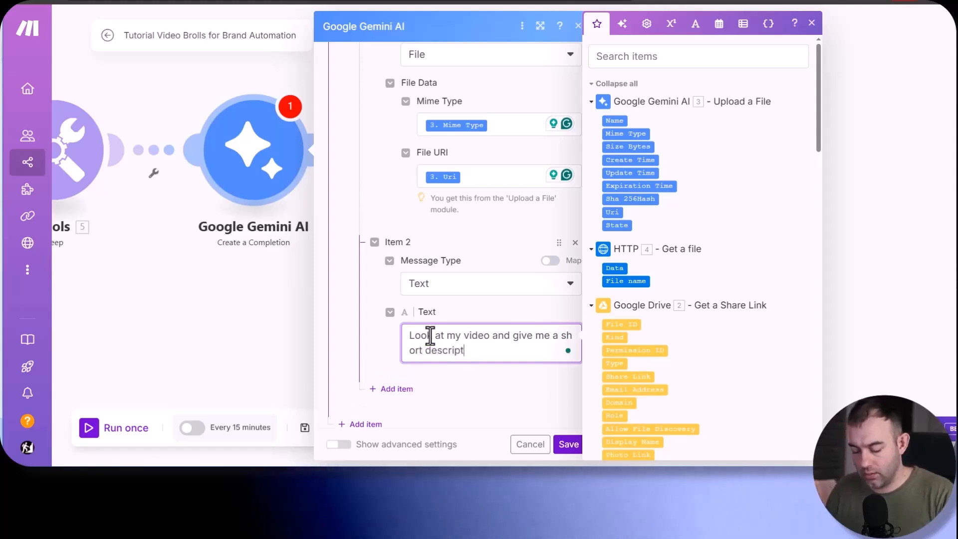
pyautogui.write('ion of what is g')
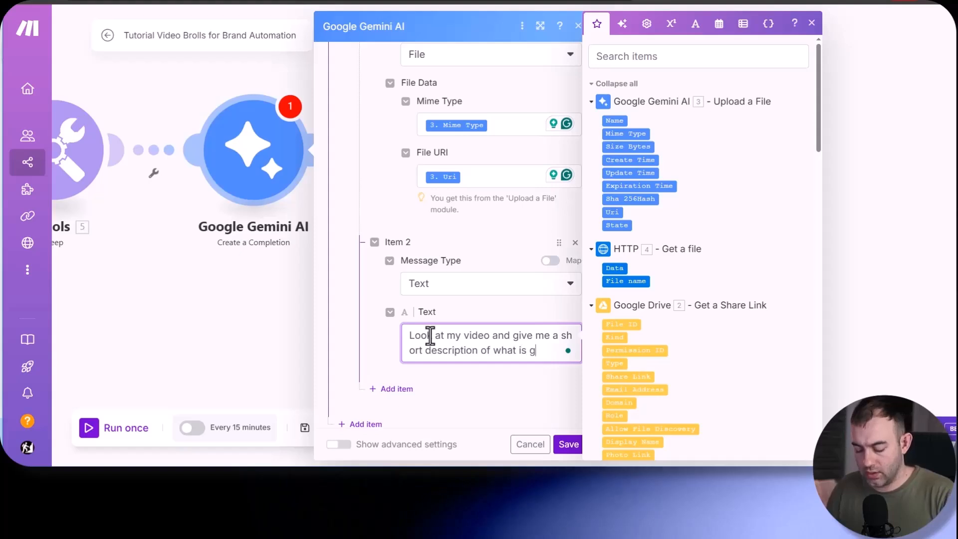
pyautogui.write('oing on in the ')
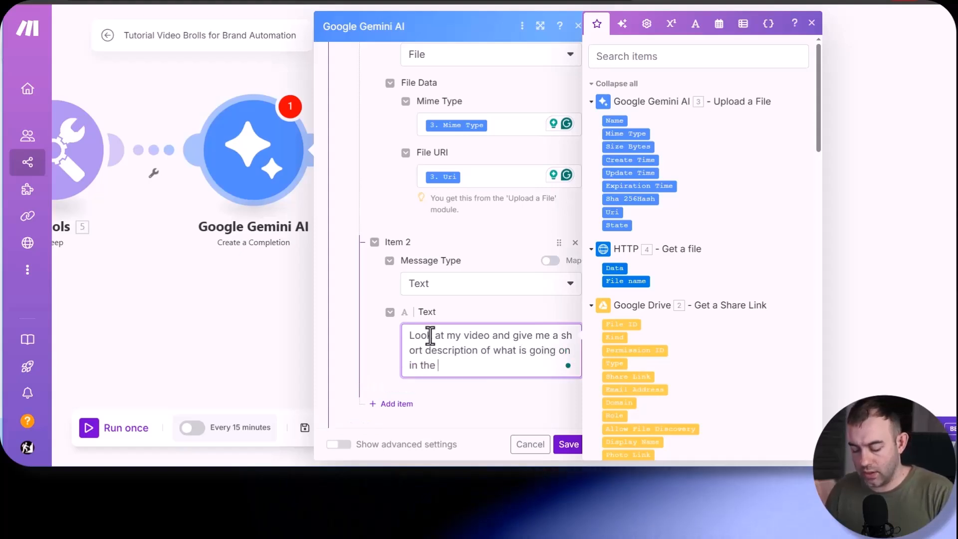
pyautogui.write('video (up to ')
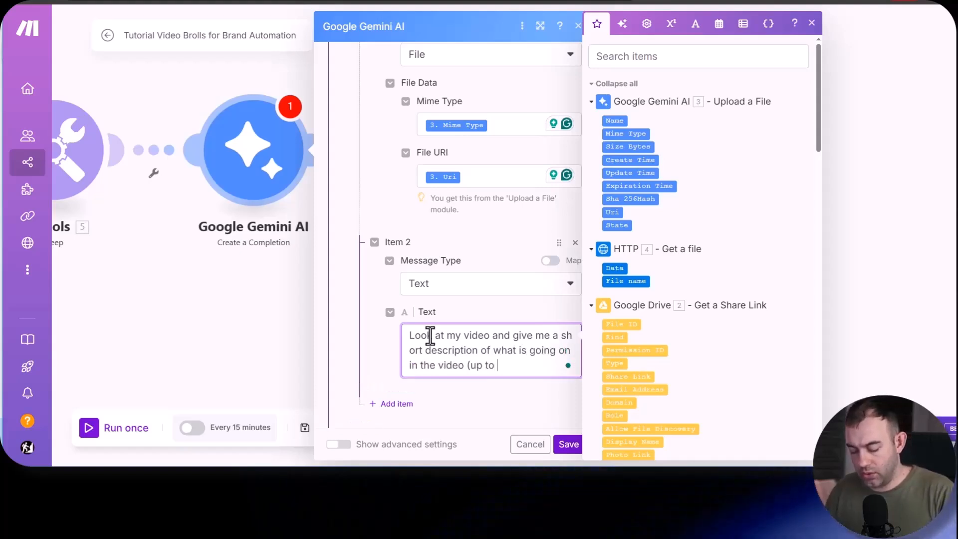
pyautogui.write('8 words')
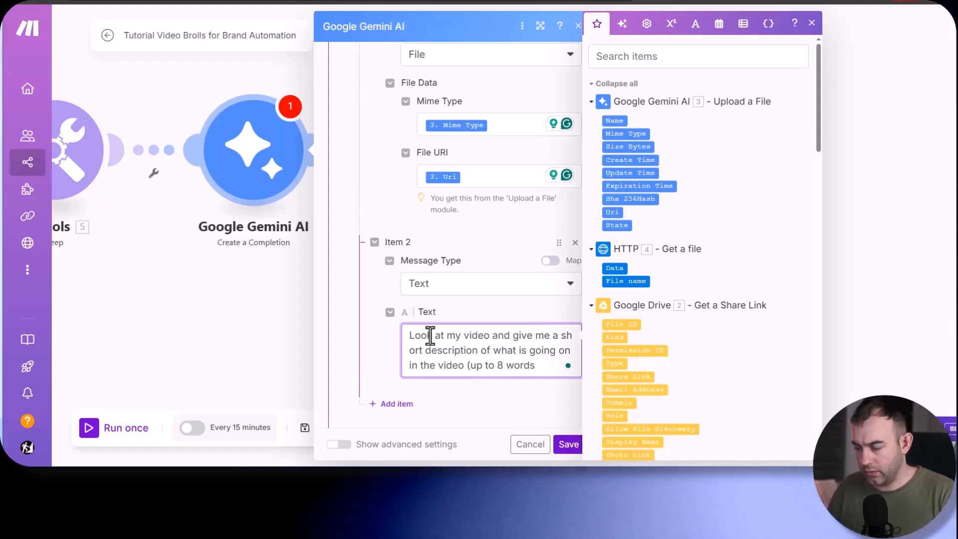
pyautogui.write(')')
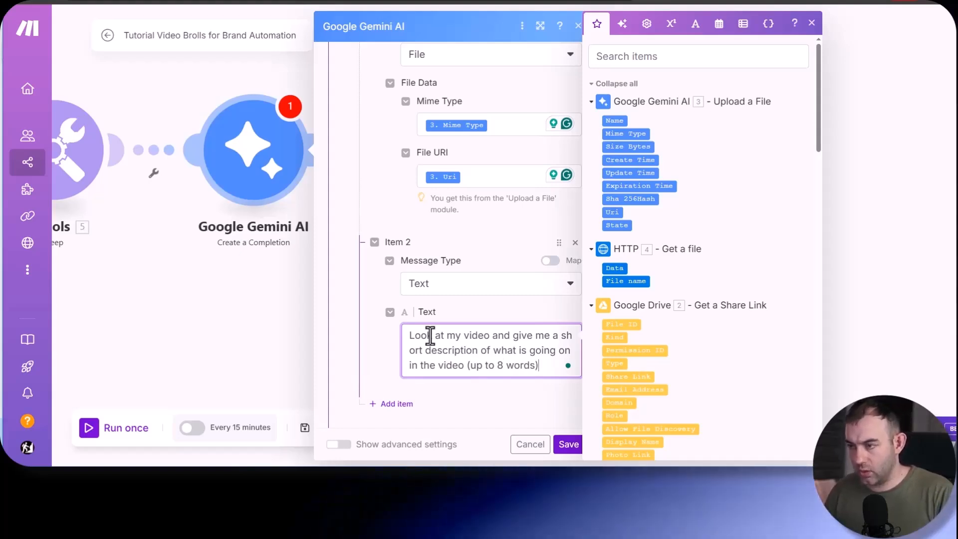
pyautogui.write('. Your answer is the description of the video only')
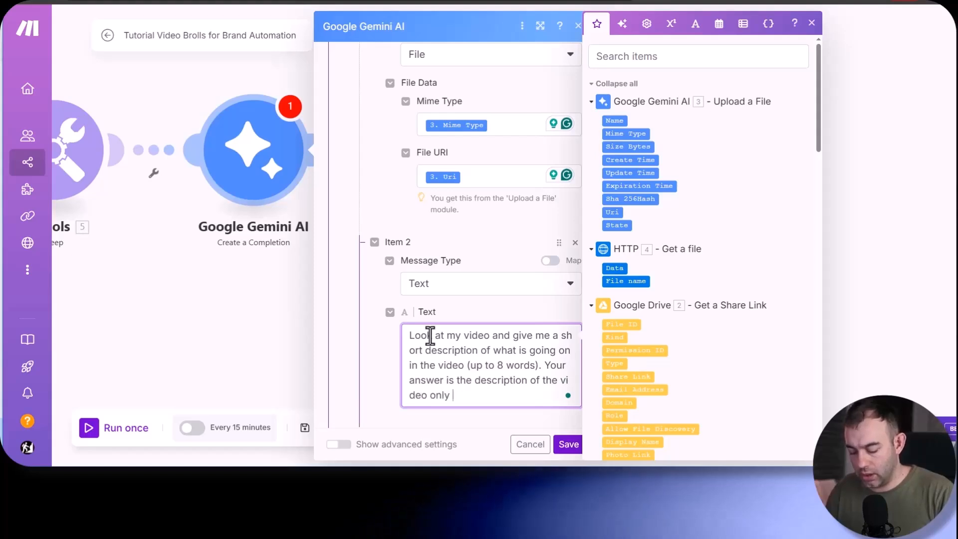
# - Close the parenthesis and continue the prompt with "Your answer is the description of the video only with no extra comments or explanations."
pyautogui.write('with no extra c')
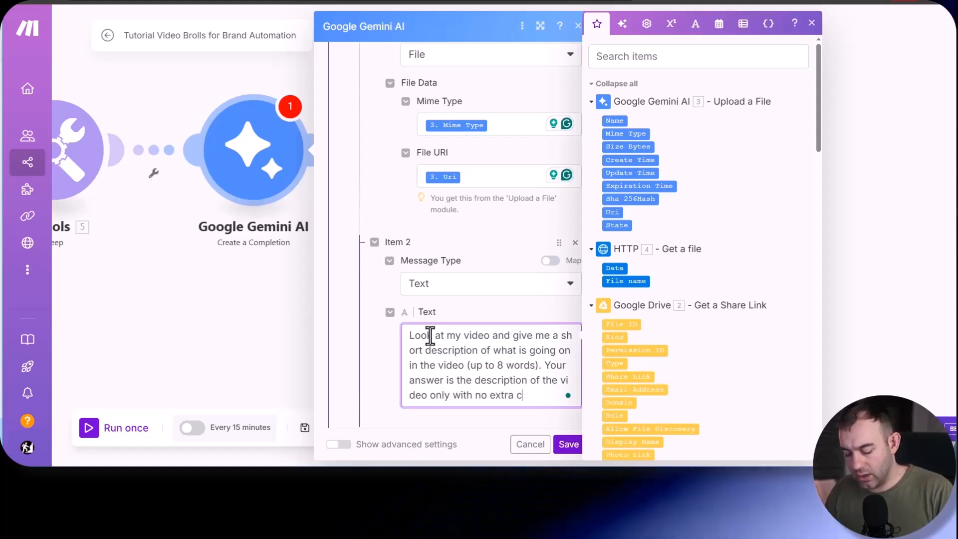
pyautogui.write('omments or e')
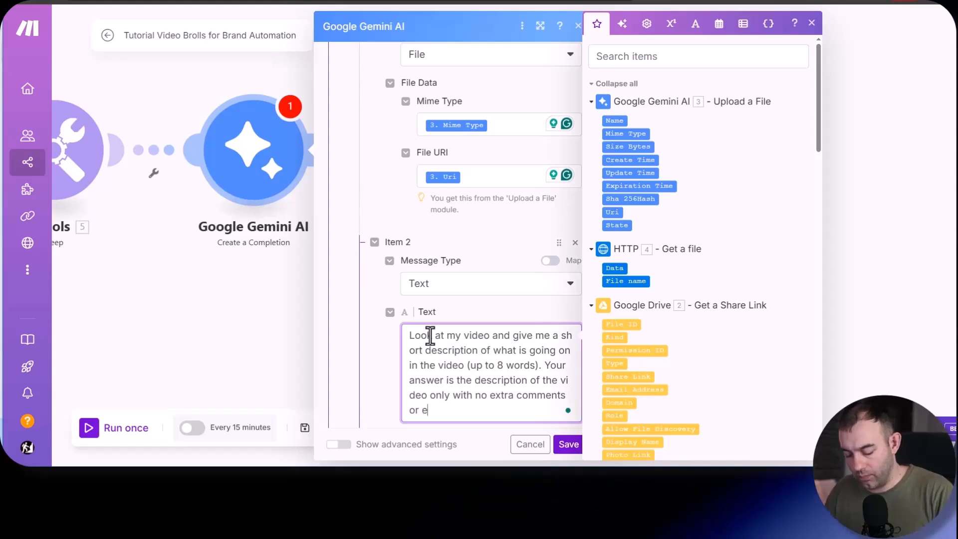
pyautogui.write('xplanations.')
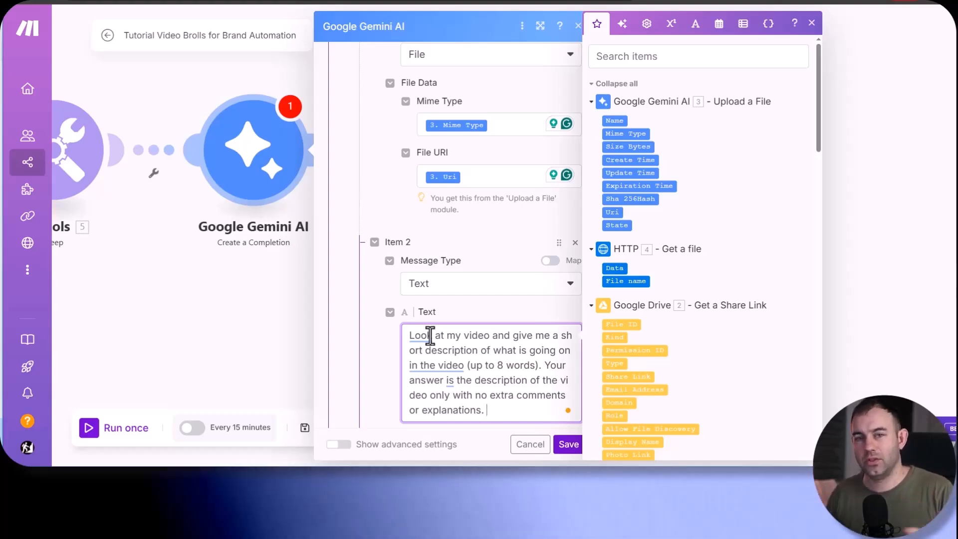
# - Append "Also do not use any special characters in your answer like "."." to the prompt and save the Create a Completion module
pyautogui.click(516, 407)
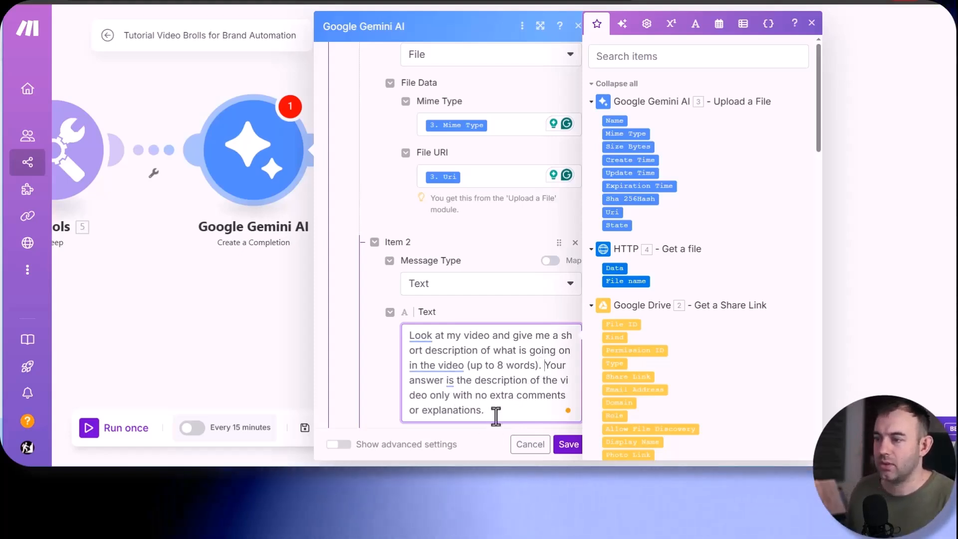
pyautogui.write('Also do')
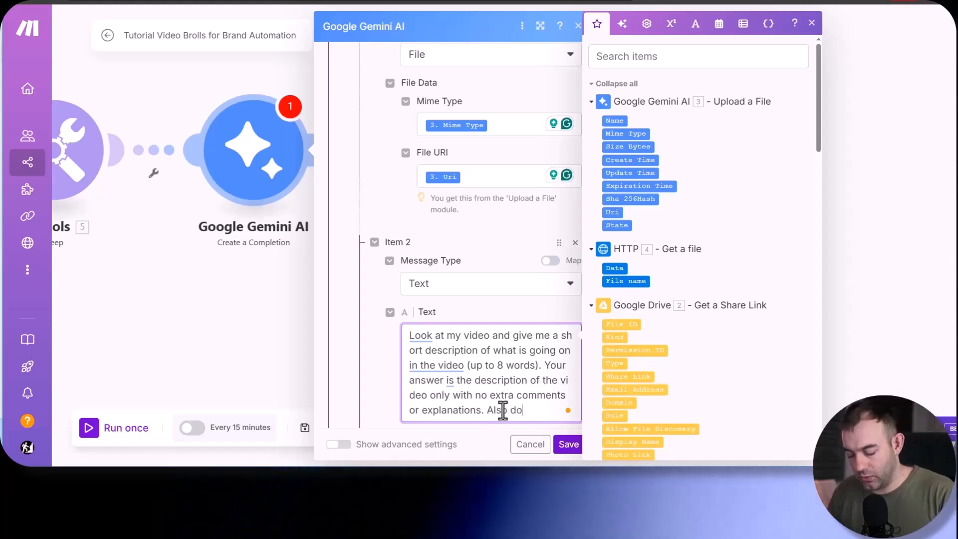
pyautogui.write(' not use any ')
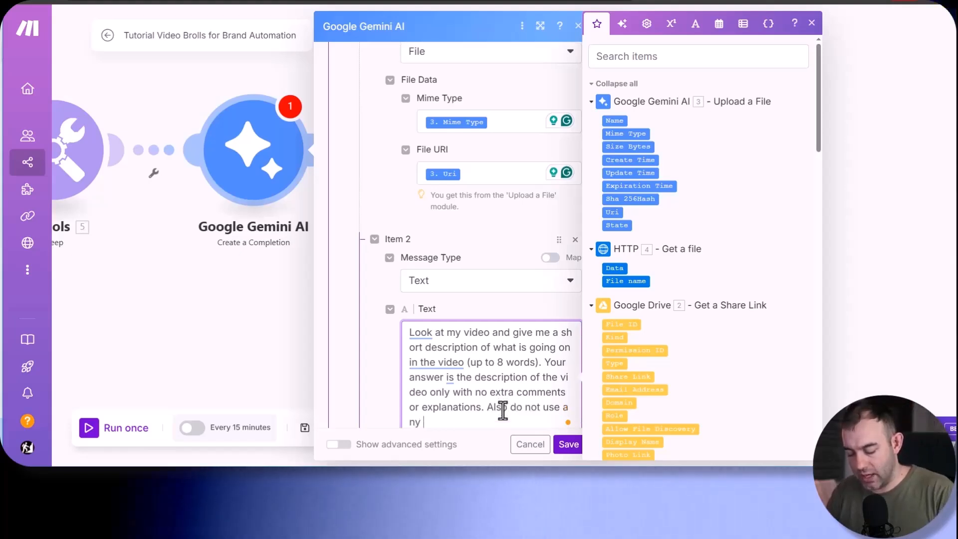
pyautogui.write('special chara')
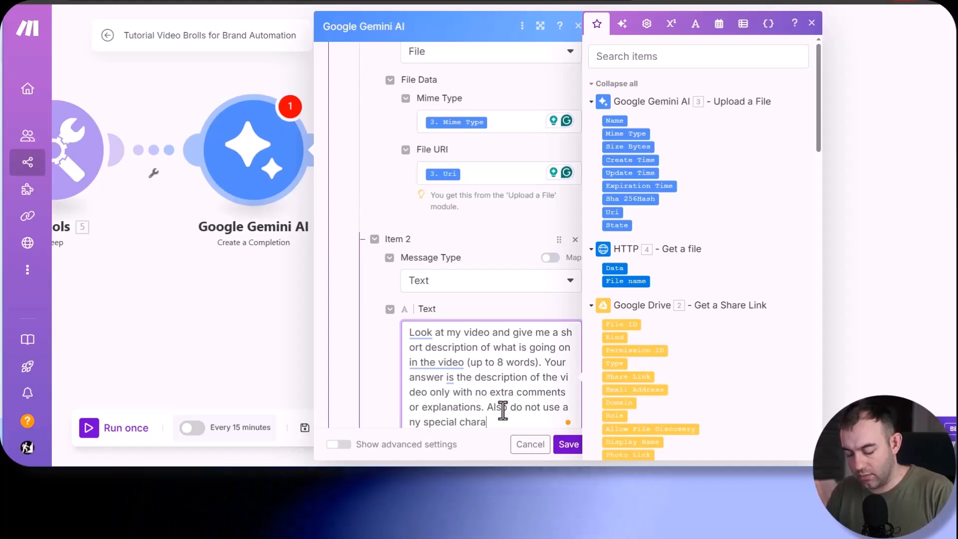
pyautogui.write('cters in your answer.')
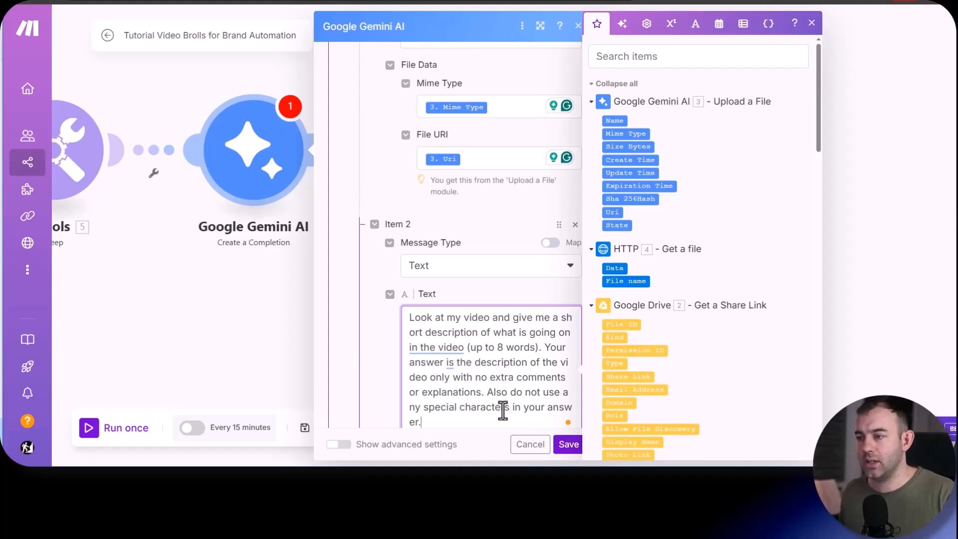
pyautogui.press('BackSpace')
pyautogui.write('like ".".')
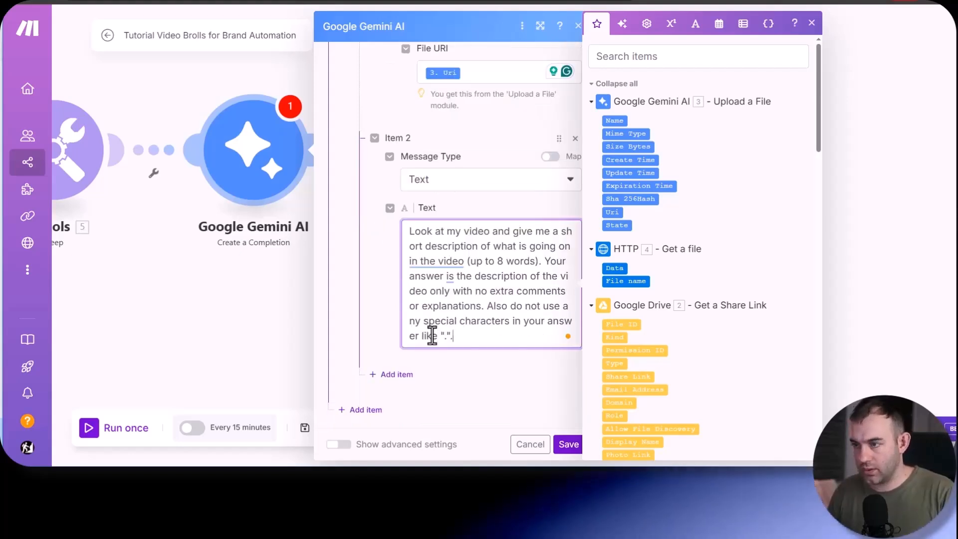
pyautogui.click(567, 445)
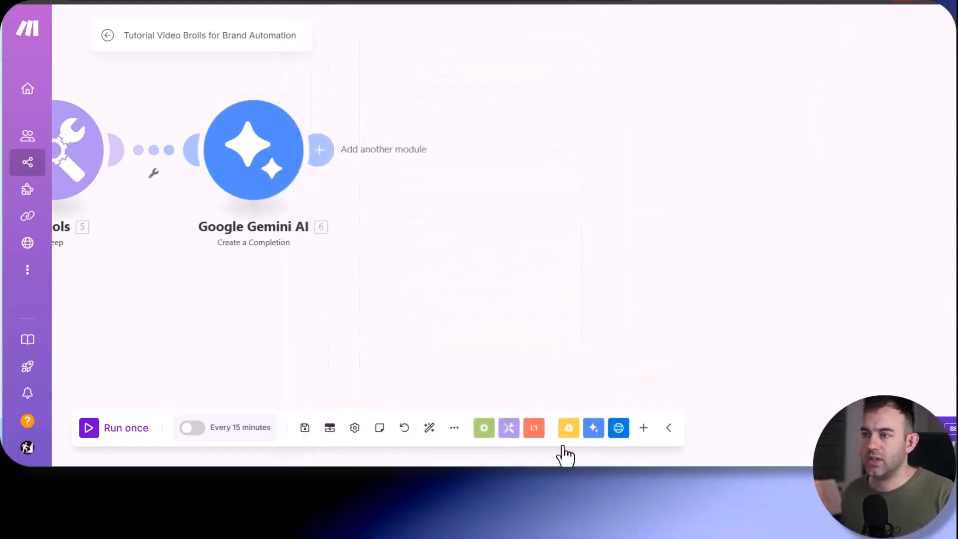
# - Add a Google Drive Update a File module after Gemini Create a Completion
pyautogui.click(351, 172)
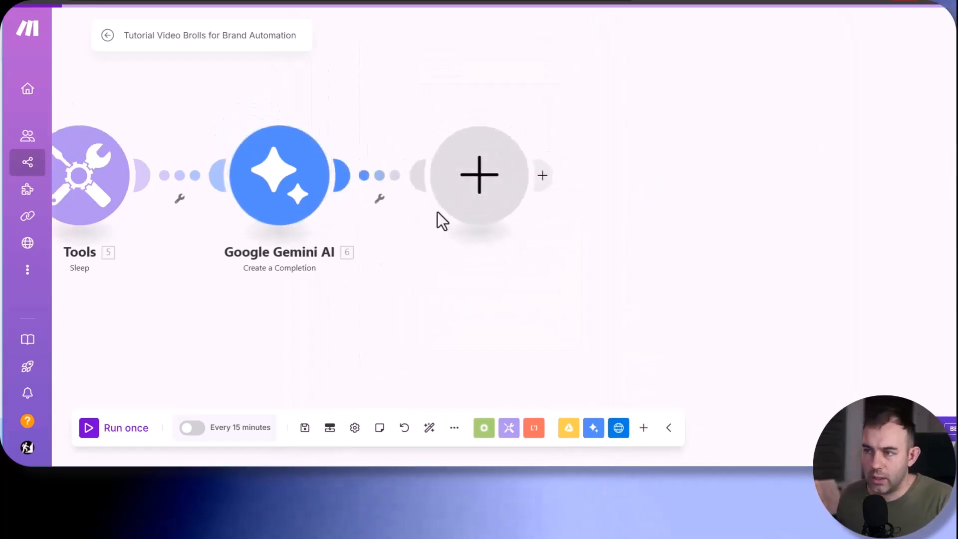
pyautogui.click(588, 61)
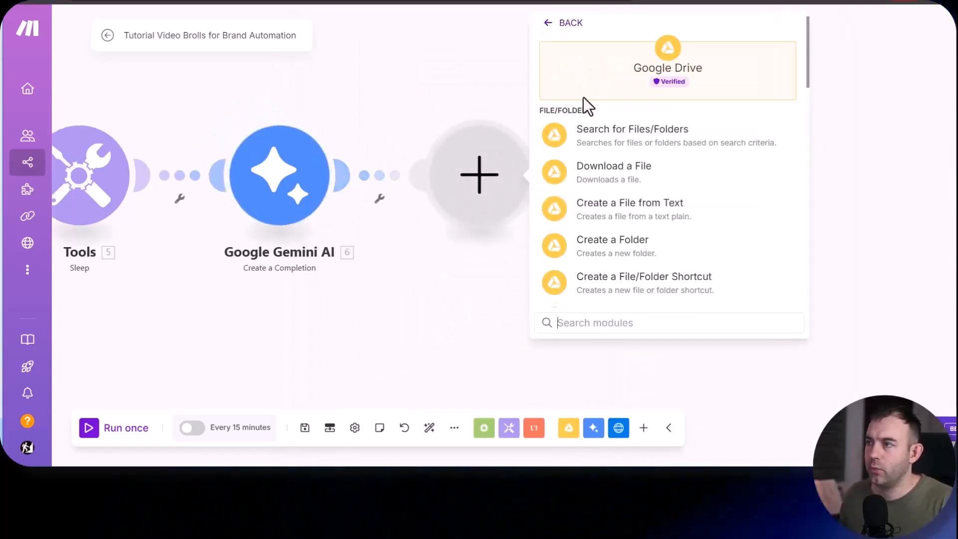
pyautogui.write('upd')
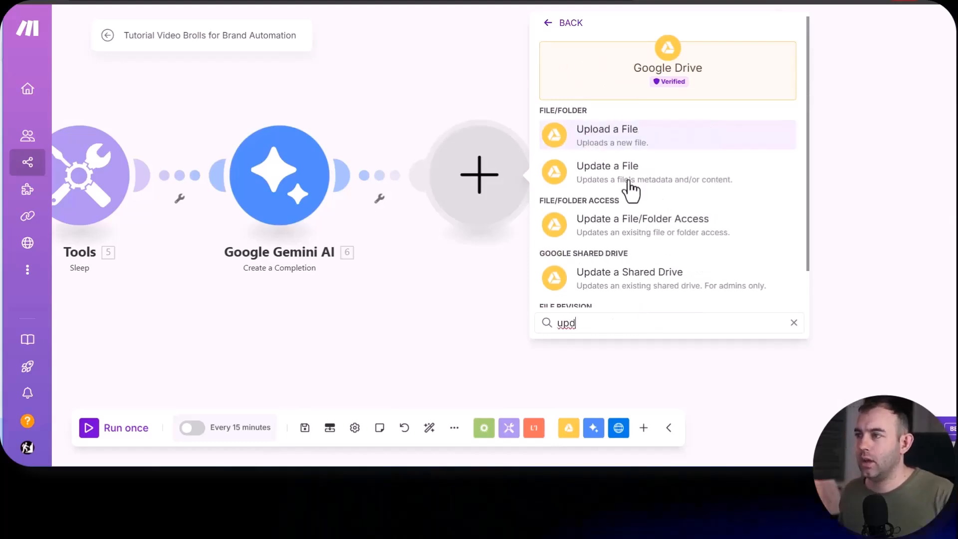
pyautogui.click(663, 185)
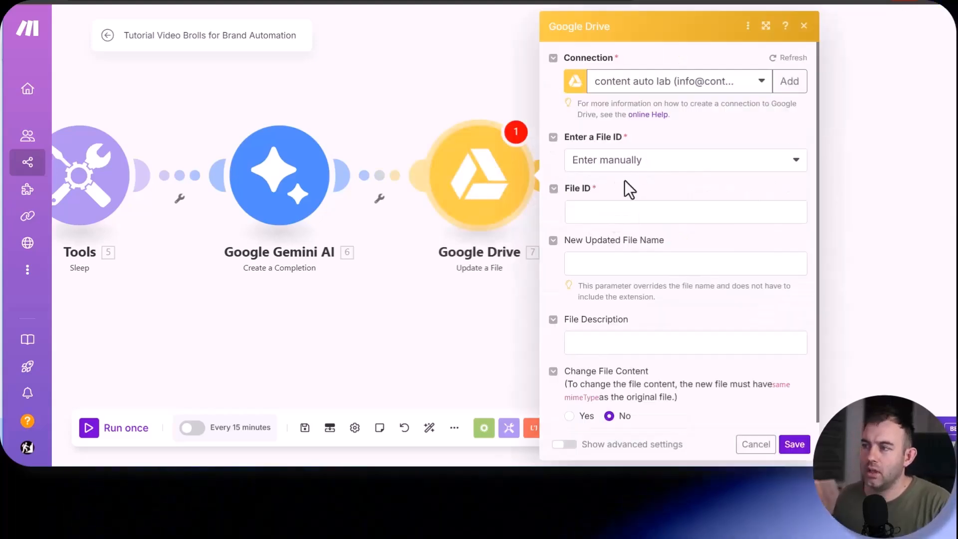
# - Map the File ID to the one from Google Drive Watch Files in a Folder and select the content auto lab connection
pyautogui.click(584, 208)
pyautogui.scroll(-10, 429, 290)
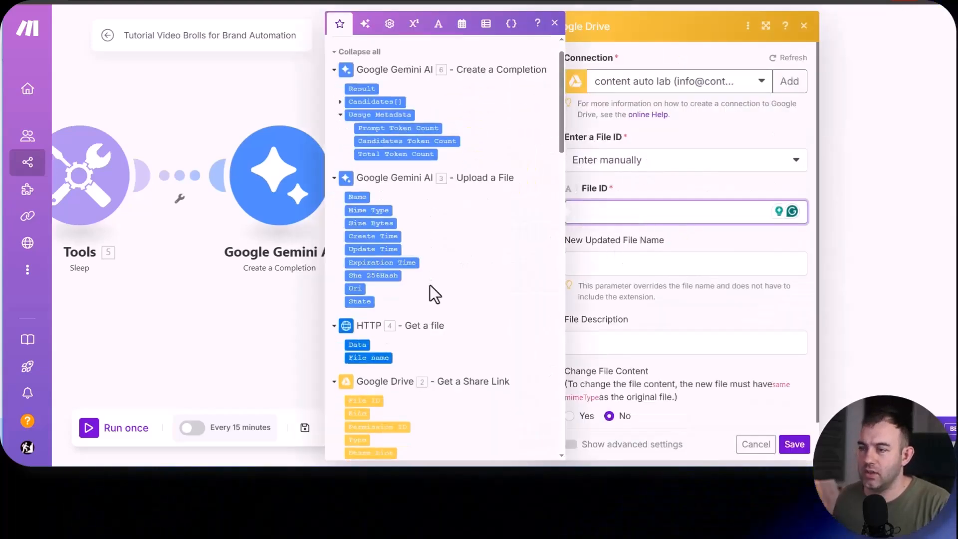
pyautogui.scroll(10, 478, 300)
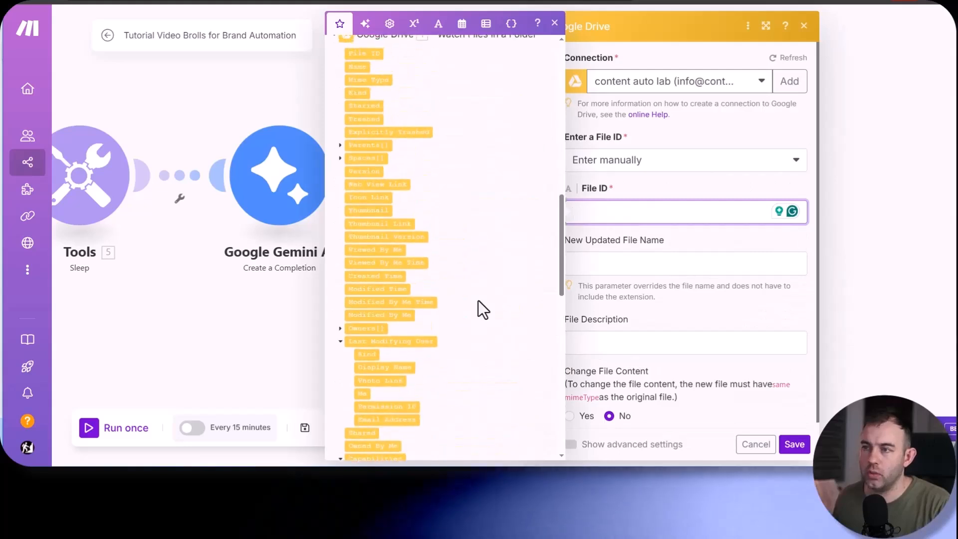
pyautogui.scroll(1, 490, 306)
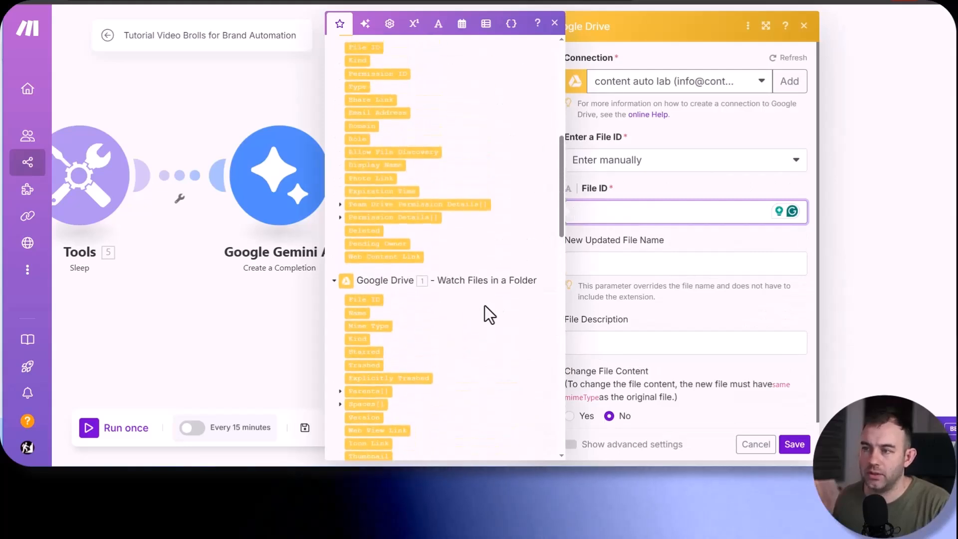
pyautogui.click(374, 300)
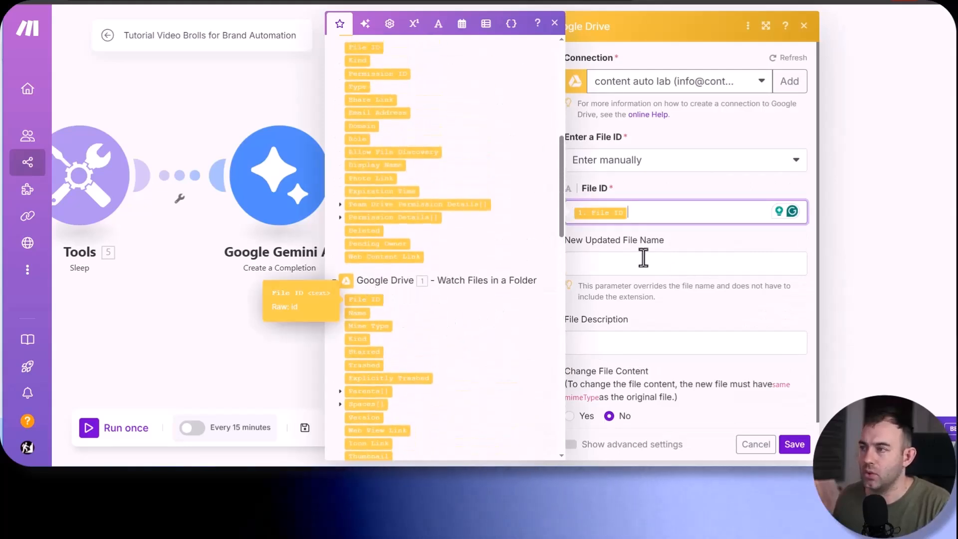
pyautogui.click(589, 298)
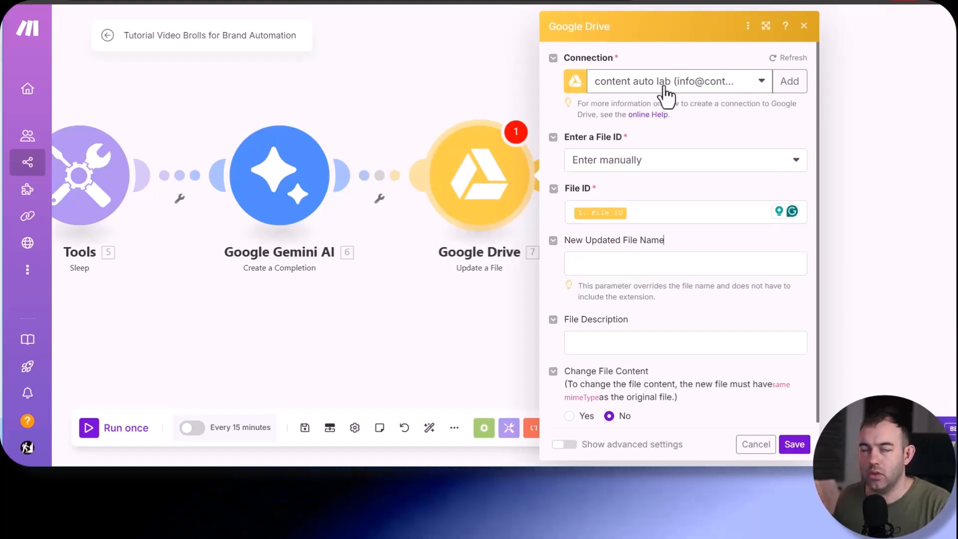
pyautogui.click(744, 87)
pyautogui.click(708, 129)
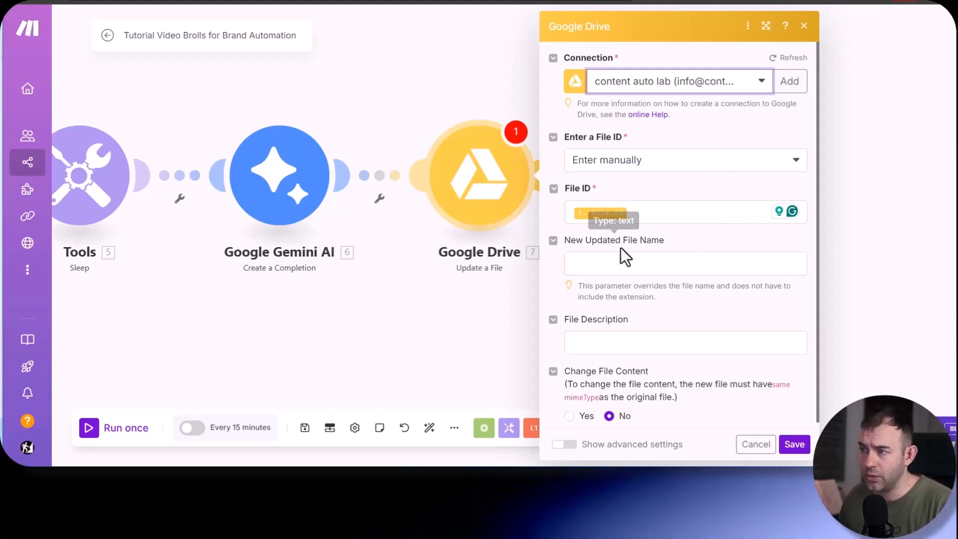
# - Map the New Updated File Name to the Result from Gemini Create a Completion
pyautogui.click(641, 262)
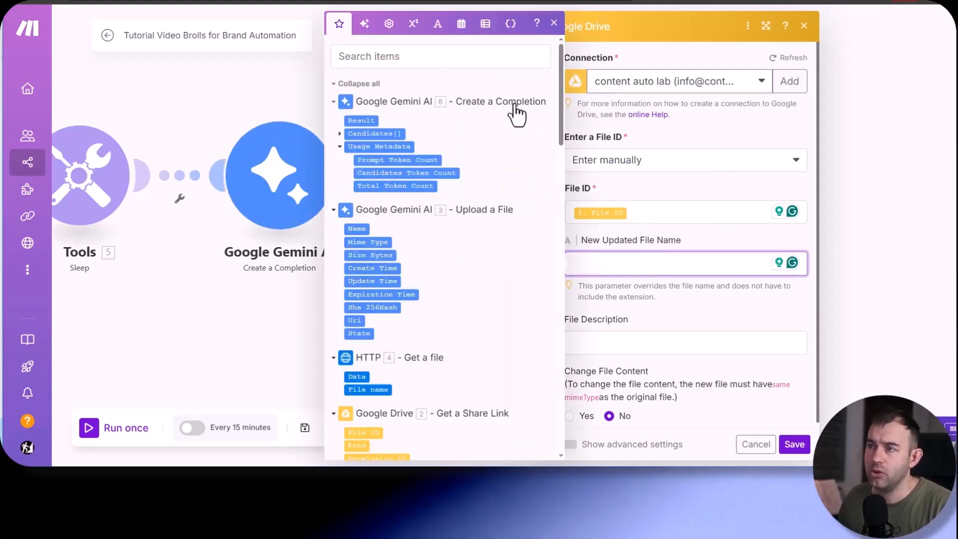
pyautogui.click(367, 120)
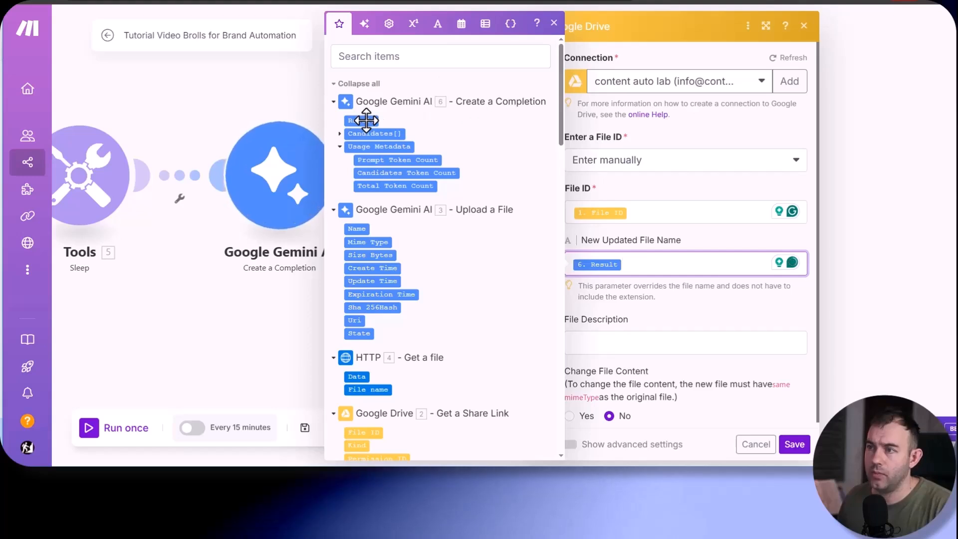
pyautogui.click(567, 234)
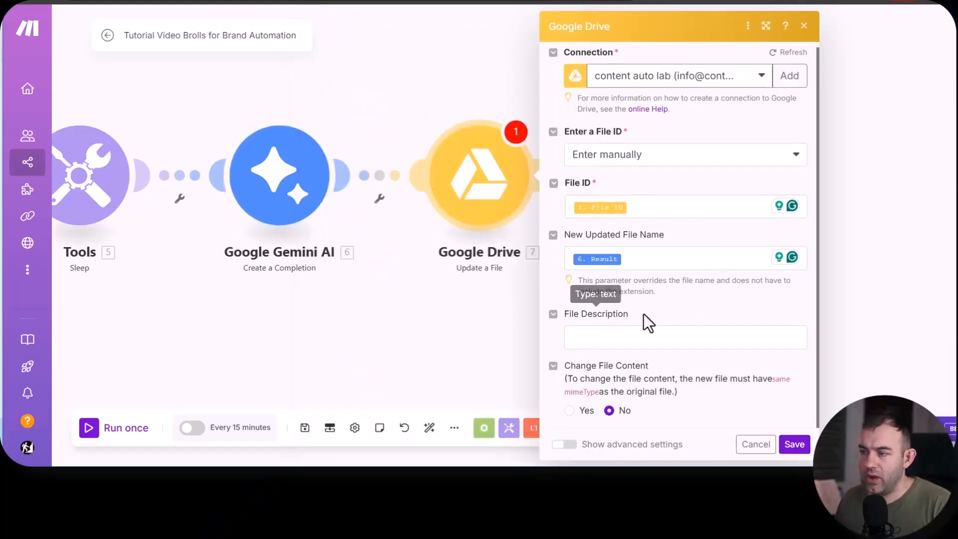
# - Save the Google Drive Update a File module and add an empty module after it
pyautogui.click(795, 444)
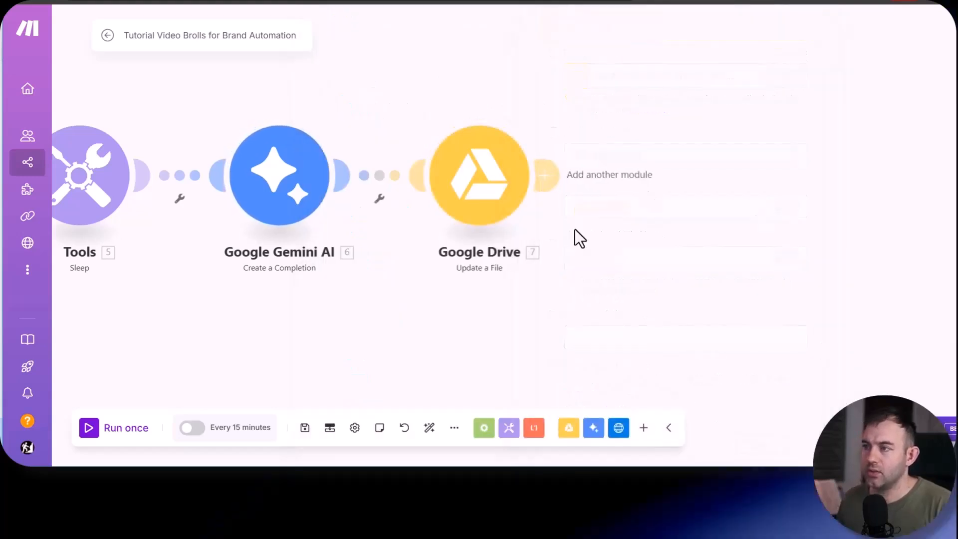
pyautogui.click(549, 175)
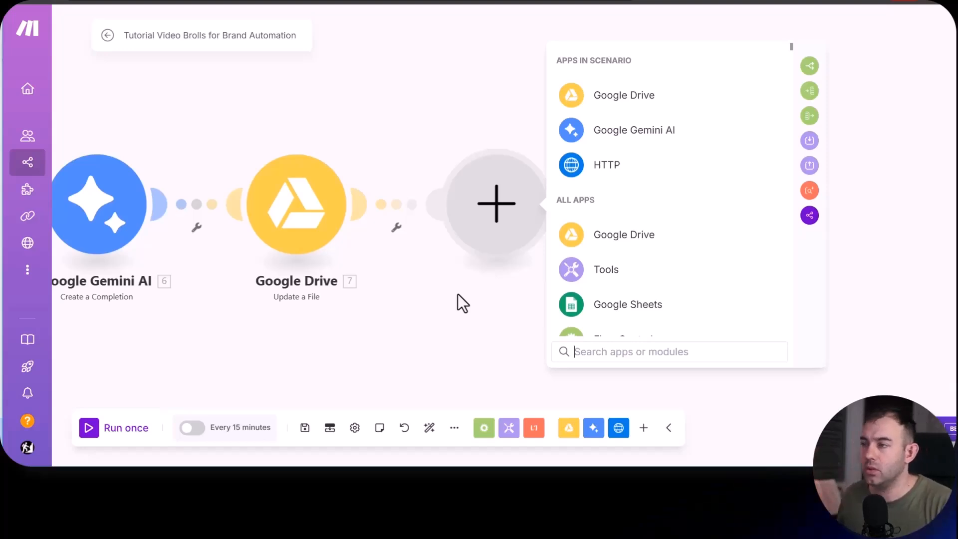
pyautogui.click(574, 167)
pyautogui.click(629, 178)
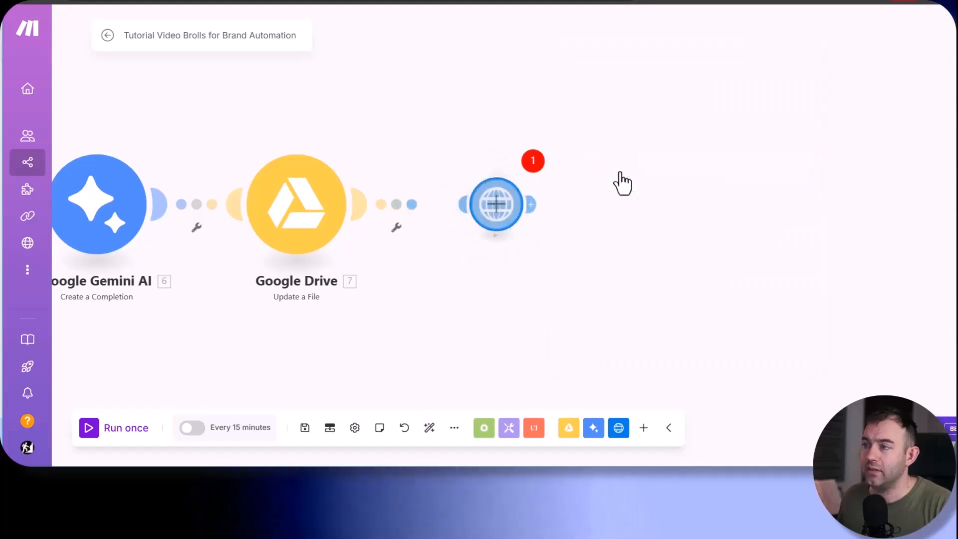
pyautogui.click(629, 213)
pyautogui.scroll(-15, 465, 219)
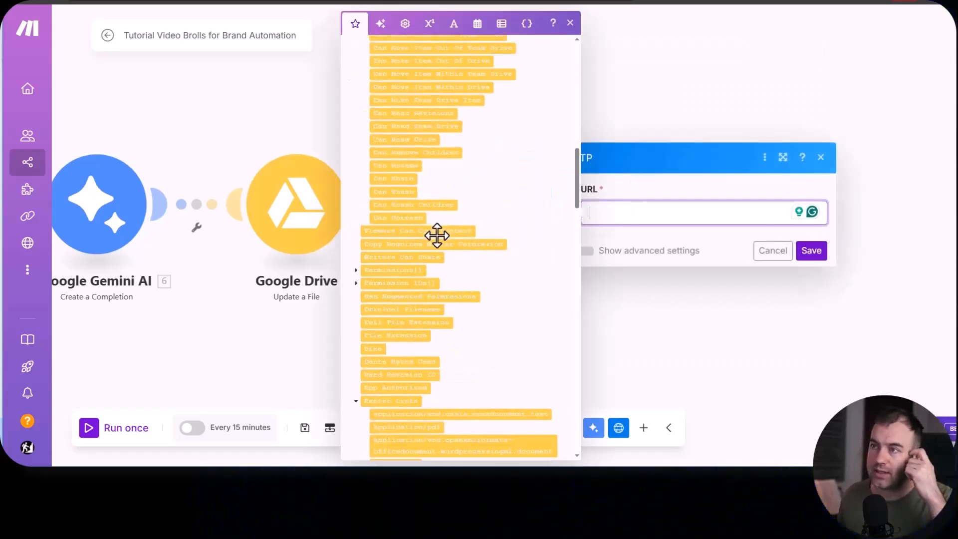
pyautogui.scroll(10, 462, 282)
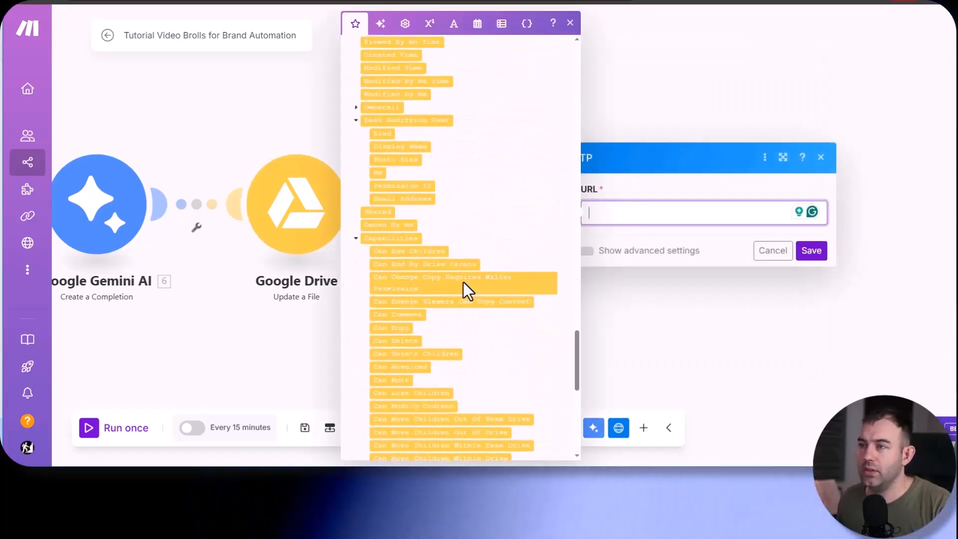
pyautogui.scroll(7, 455, 232)
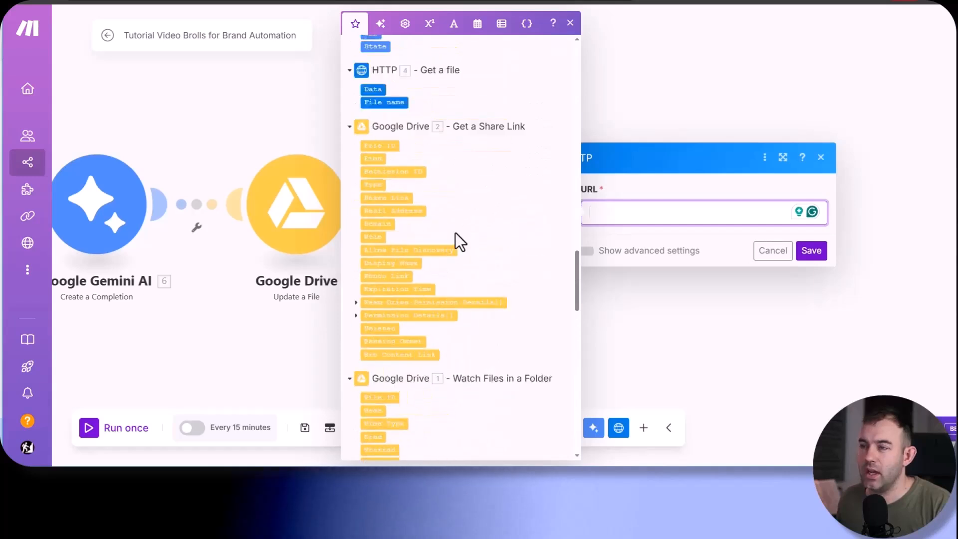
pyautogui.scroll(-3, 455, 232)
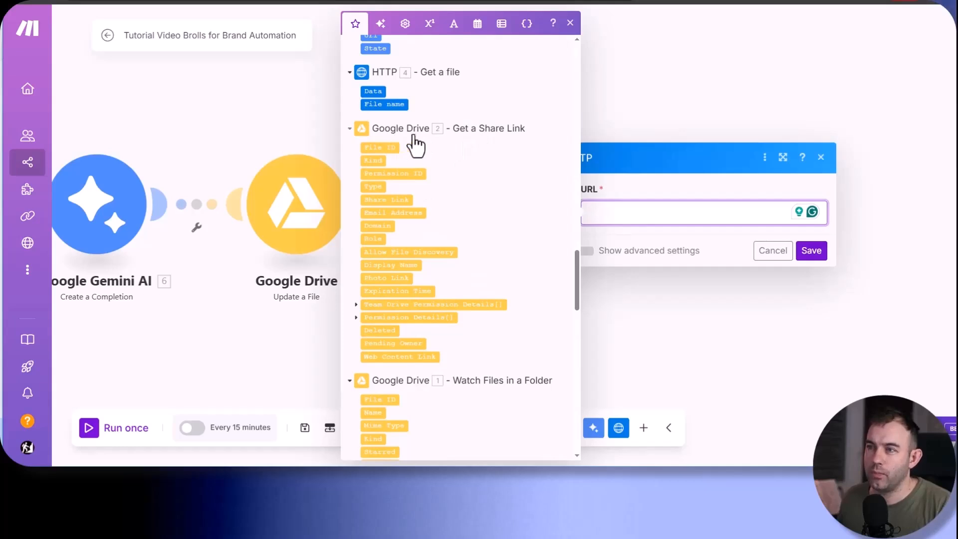
pyautogui.scroll(-3, 452, 188)
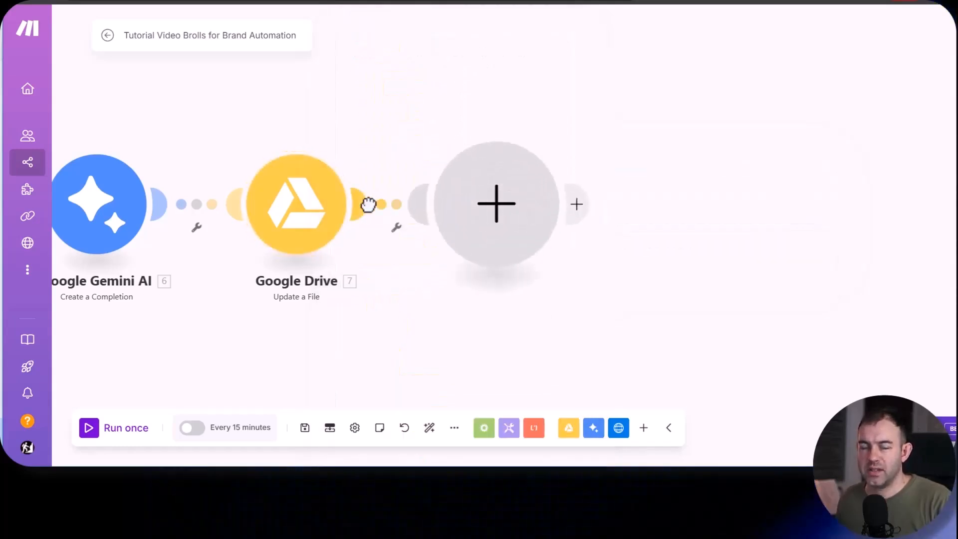
# - Make the empty module after Google Drive Update a File an HTTP Get a File module
pyautogui.click(443, 245)
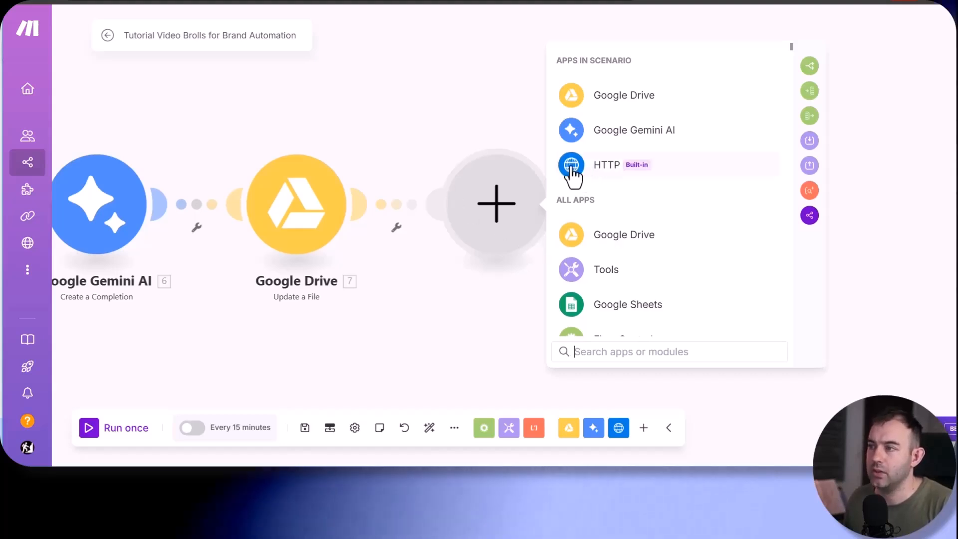
pyautogui.click(590, 174)
pyautogui.click(638, 173)
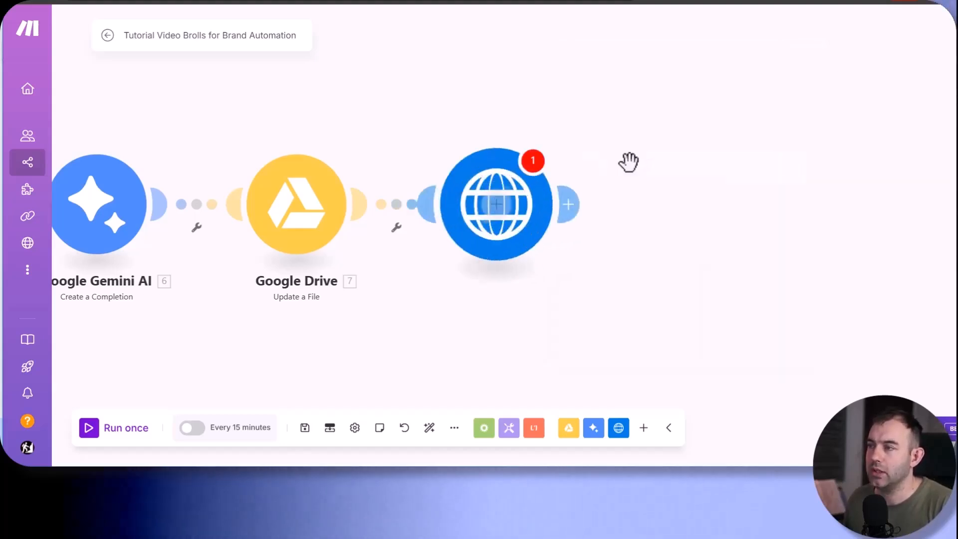
# - Map the HTTP module's URL to the Thumbnail Link from Google Drive Watch Files in a Folder and save the module
pyautogui.click(623, 210)
pyautogui.scroll(-15, 457, 298)
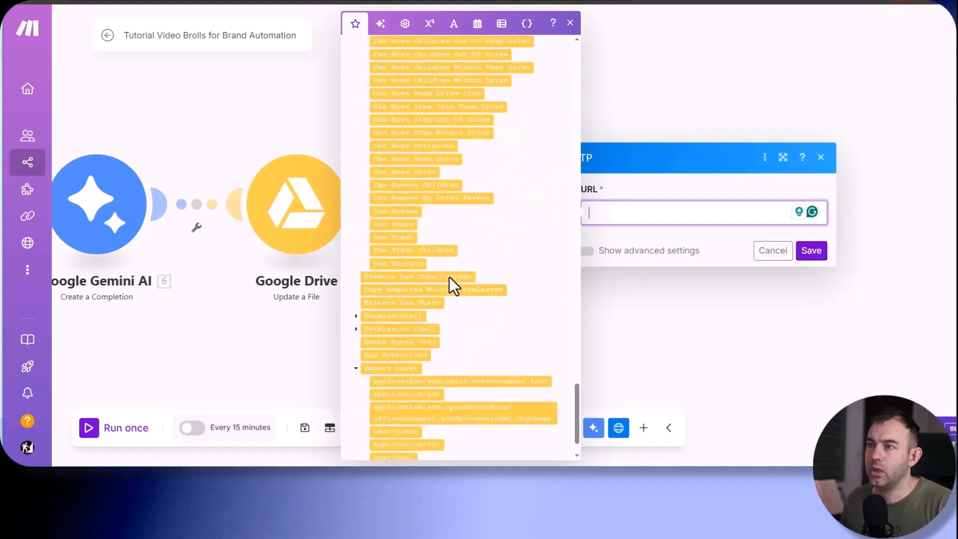
pyautogui.scroll(10, 469, 284)
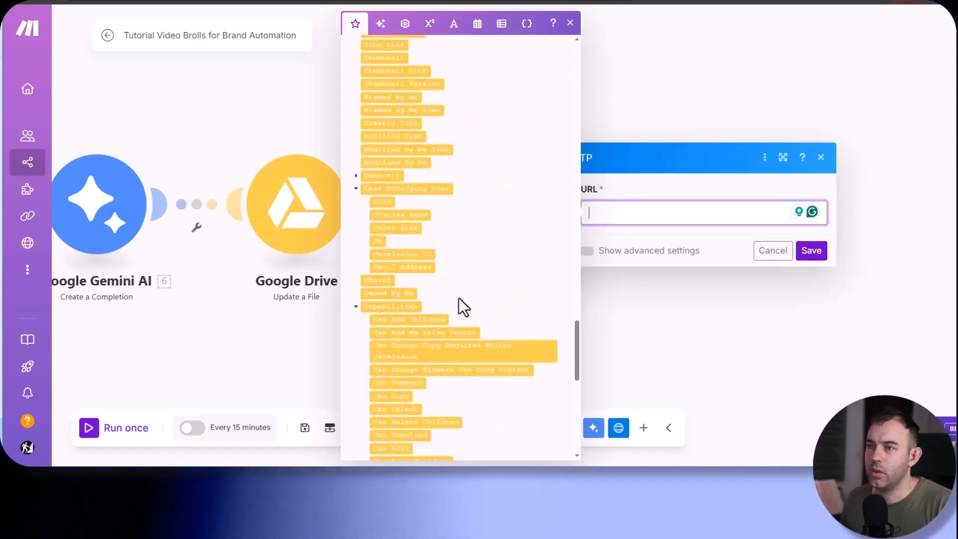
pyautogui.scroll(6, 478, 233)
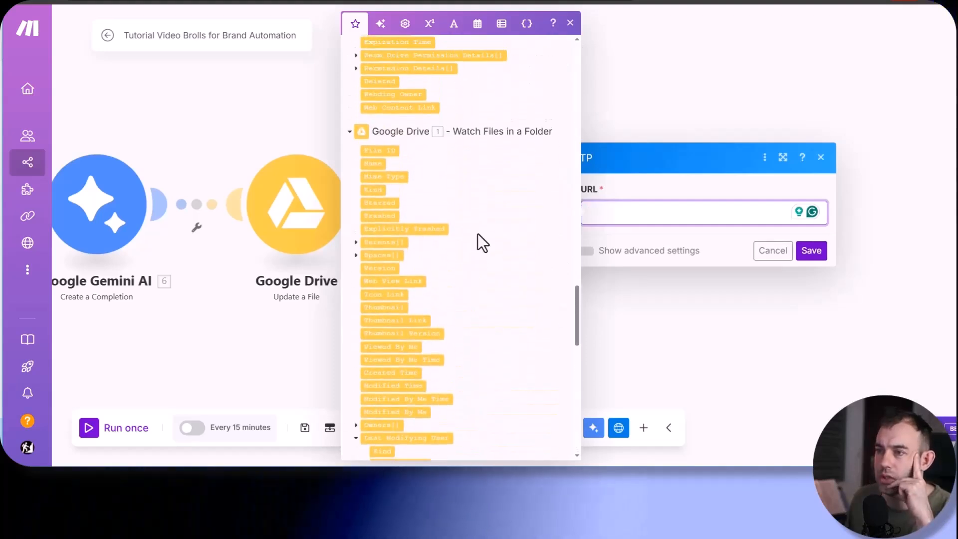
pyautogui.scroll(-2, 480, 257)
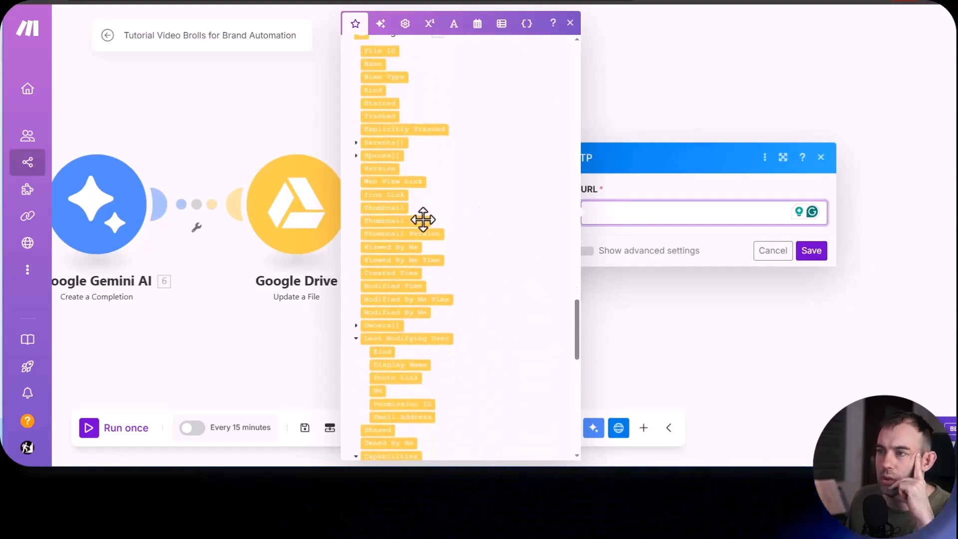
pyautogui.click(395, 222)
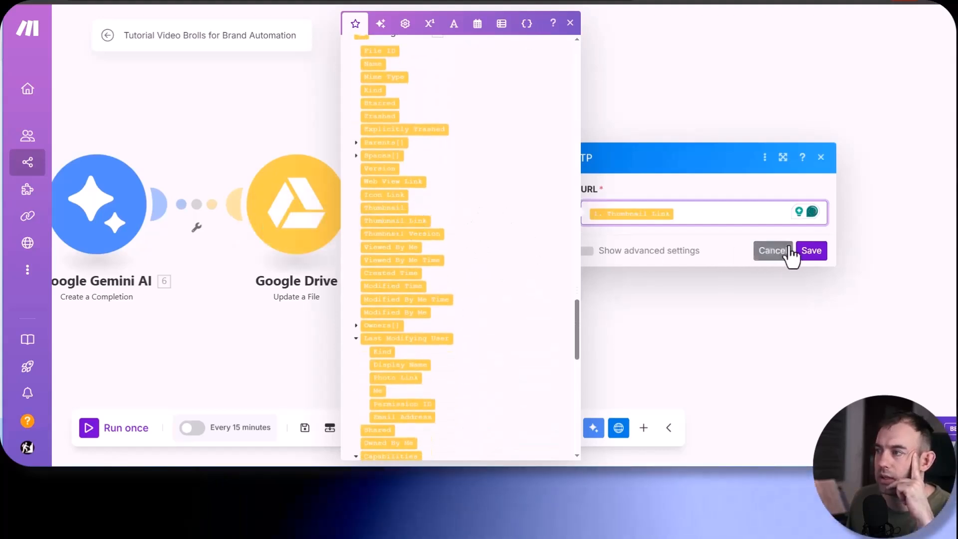
pyautogui.click(809, 252)
# - Add an OpenAI Create a Completion (Prompt) module after HTTP Get a File
pyautogui.click(564, 204)
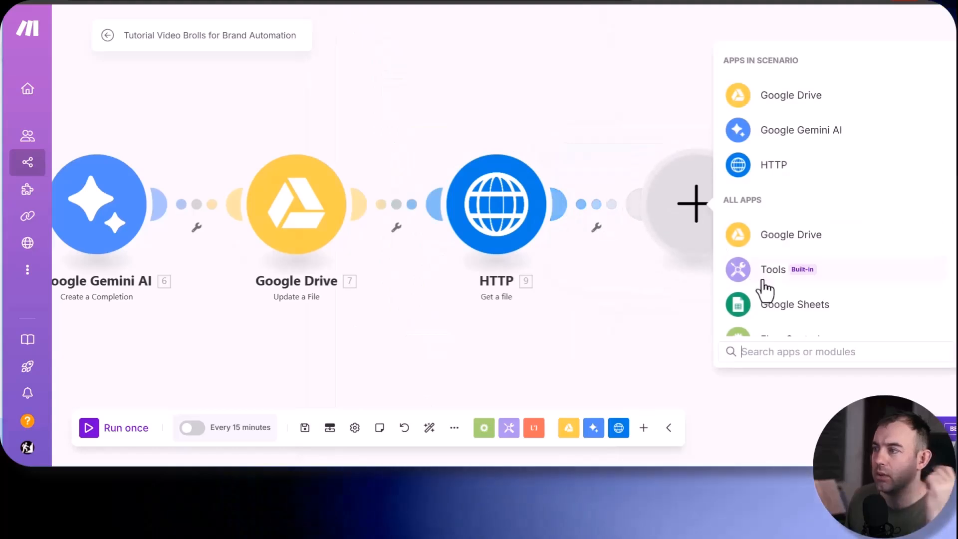
pyautogui.write('chat')
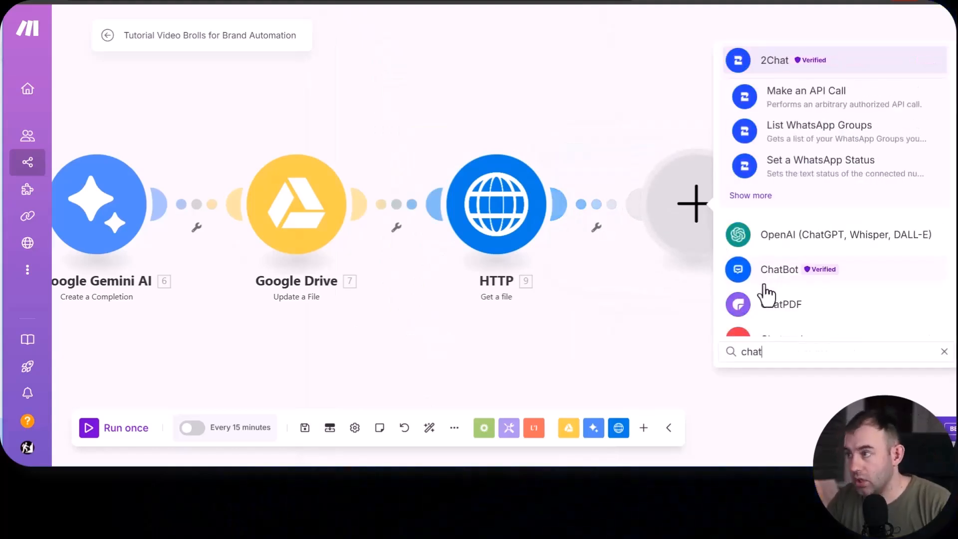
pyautogui.click(785, 238)
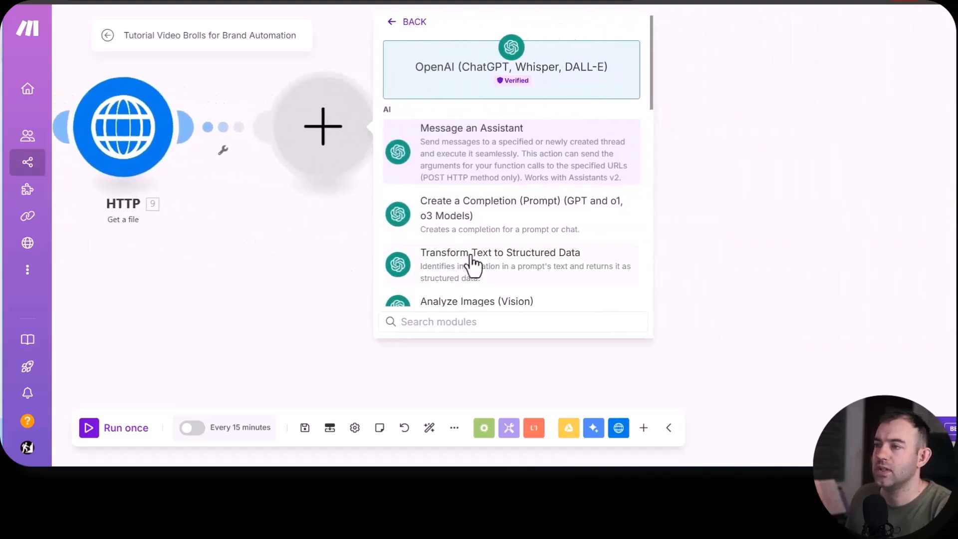
pyautogui.click(454, 222)
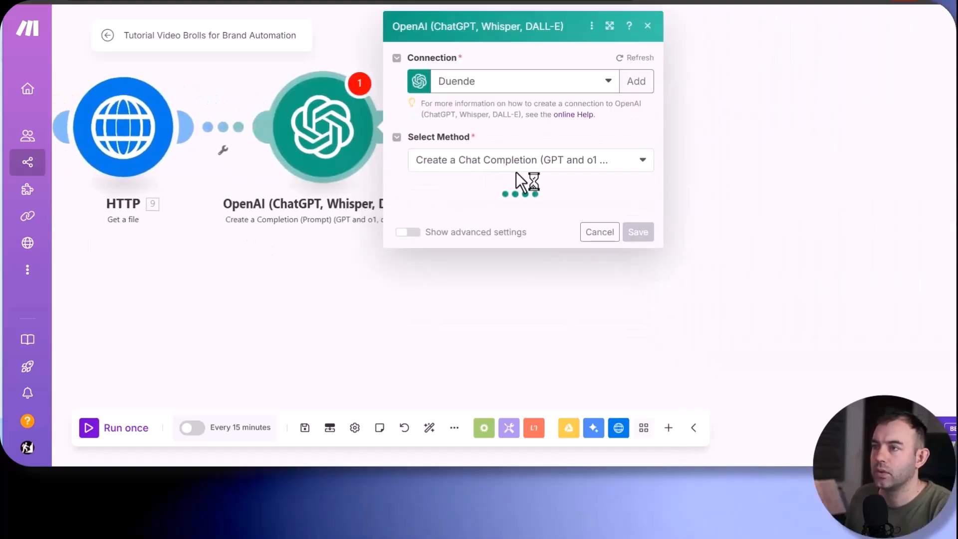
# - Set the OpenAI module's model to gpt-4-turbo (system)
pyautogui.click(490, 213)
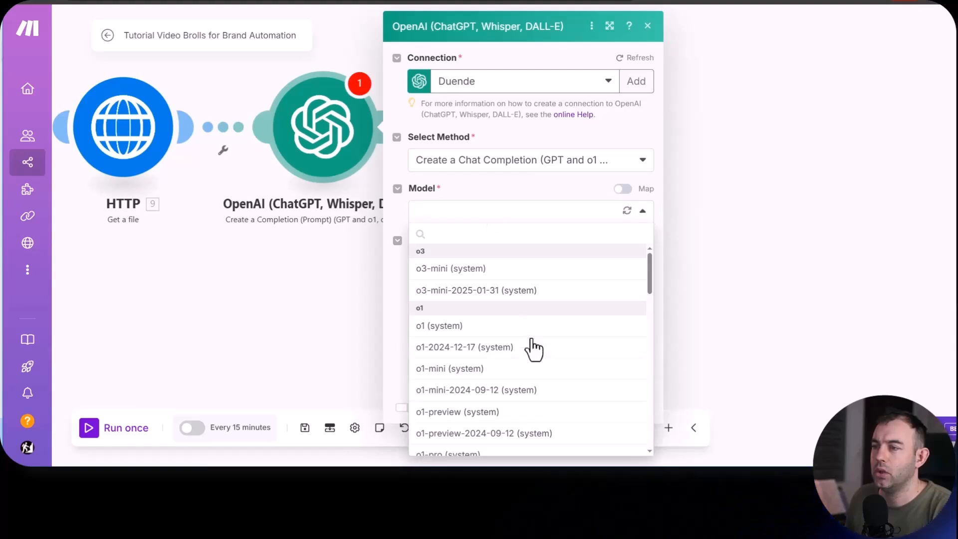
pyautogui.scroll(-6, 533, 350)
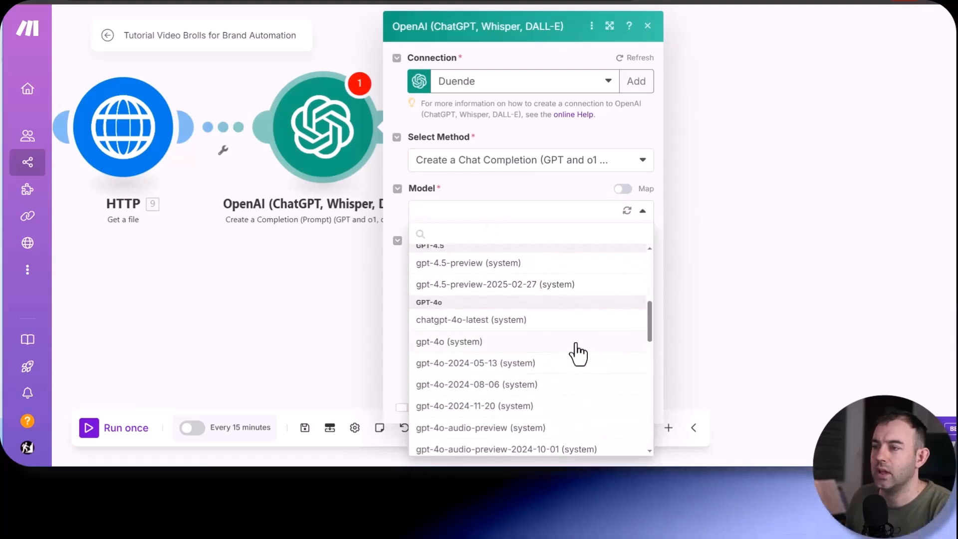
pyautogui.scroll(-8, 577, 349)
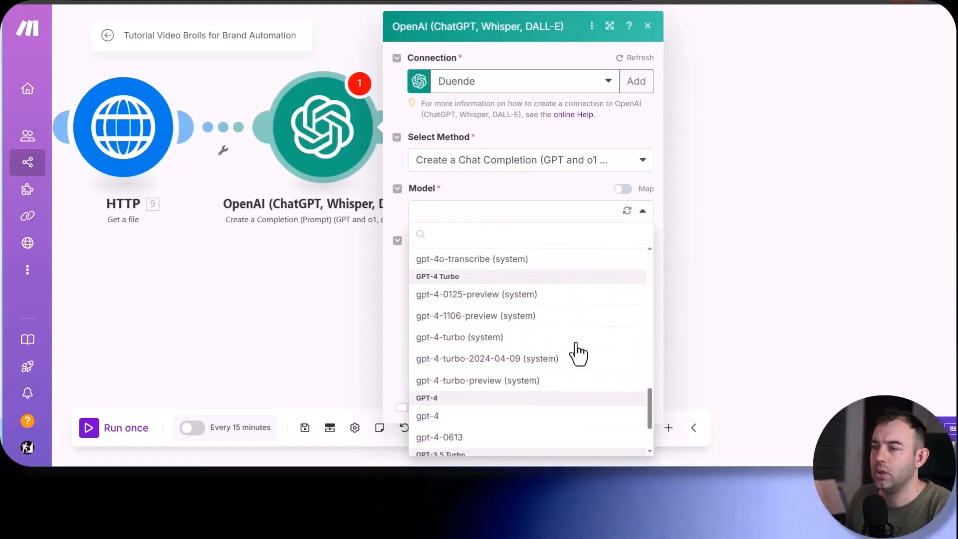
pyautogui.scroll(-2, 578, 354)
pyautogui.scroll(1, 442, 361)
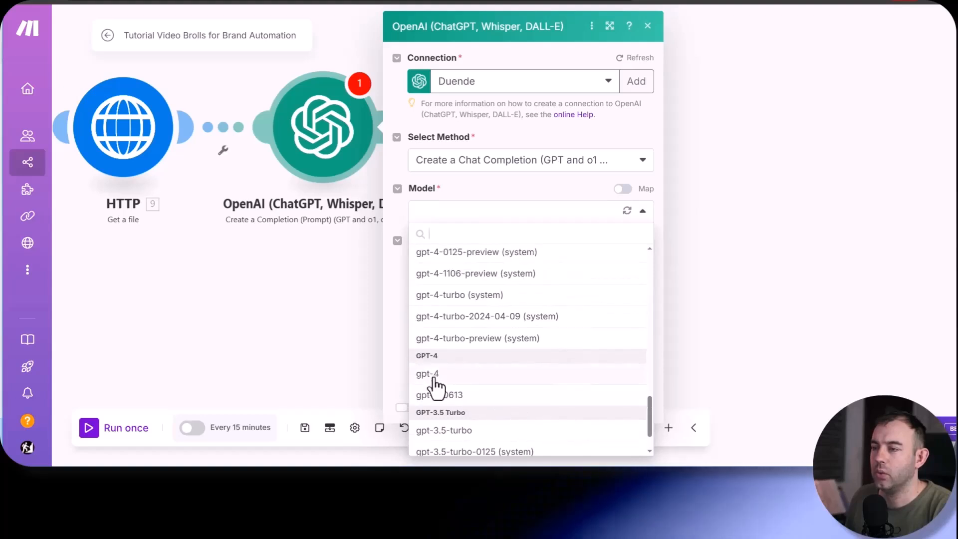
pyautogui.click(492, 297)
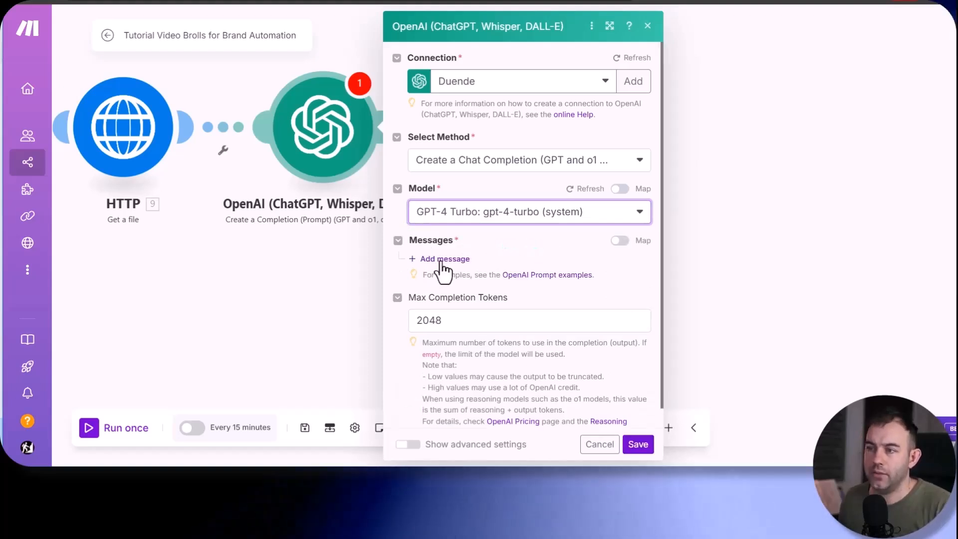
# - Add a message to the OpenAI module with the User role
pyautogui.click(441, 262)
pyautogui.click(520, 301)
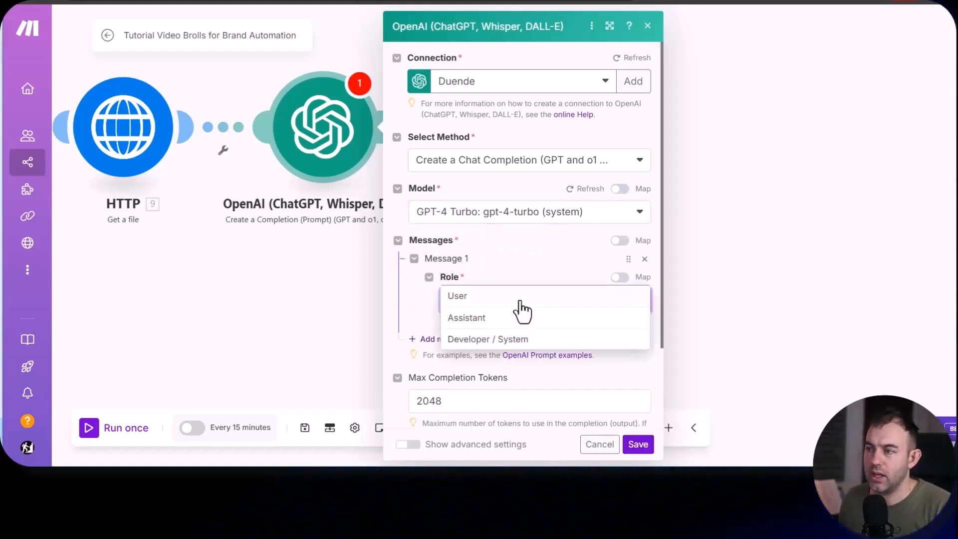
pyautogui.click(468, 299)
# - Set the message's image input type to Image File and use the first HTTP - Get a file source
pyautogui.scroll(-3, 449, 309)
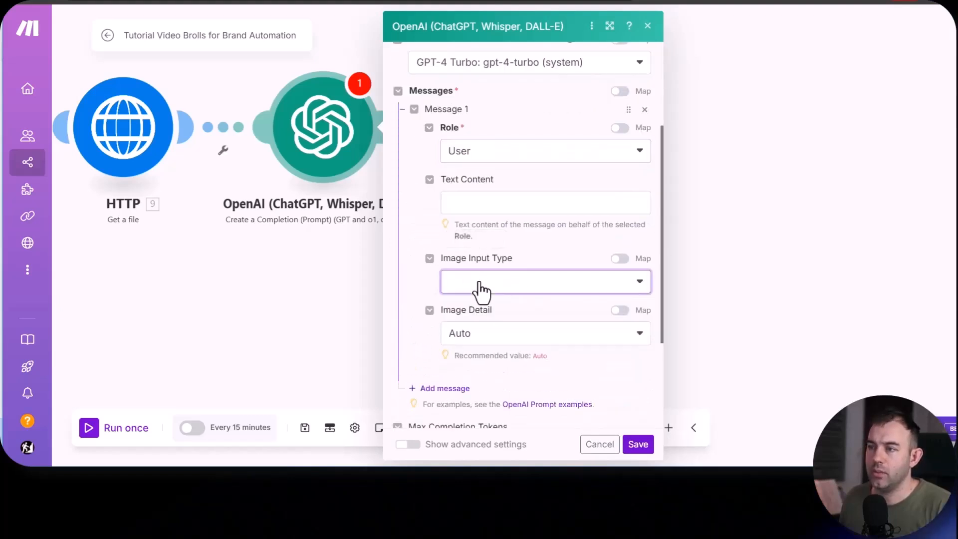
pyautogui.click(480, 291)
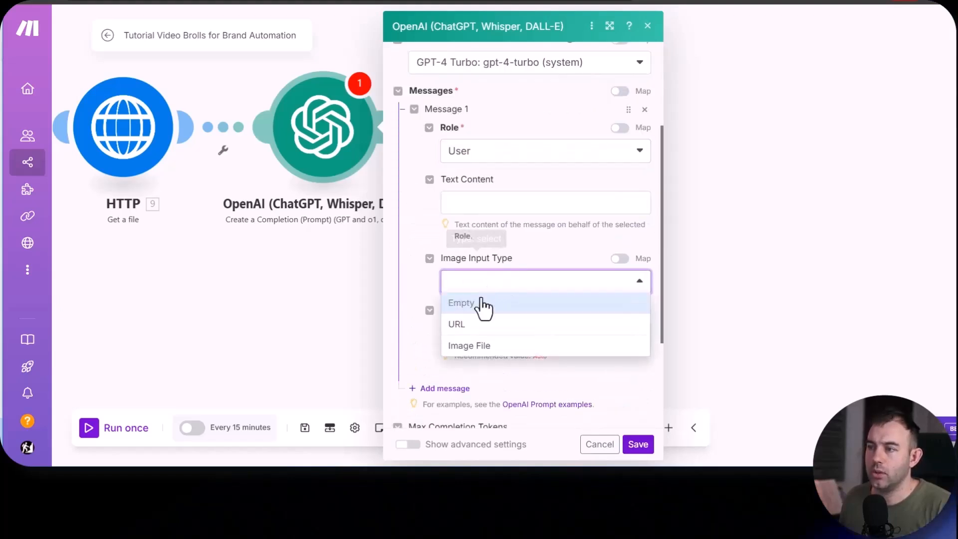
pyautogui.click(480, 347)
pyautogui.scroll(-2, 449, 350)
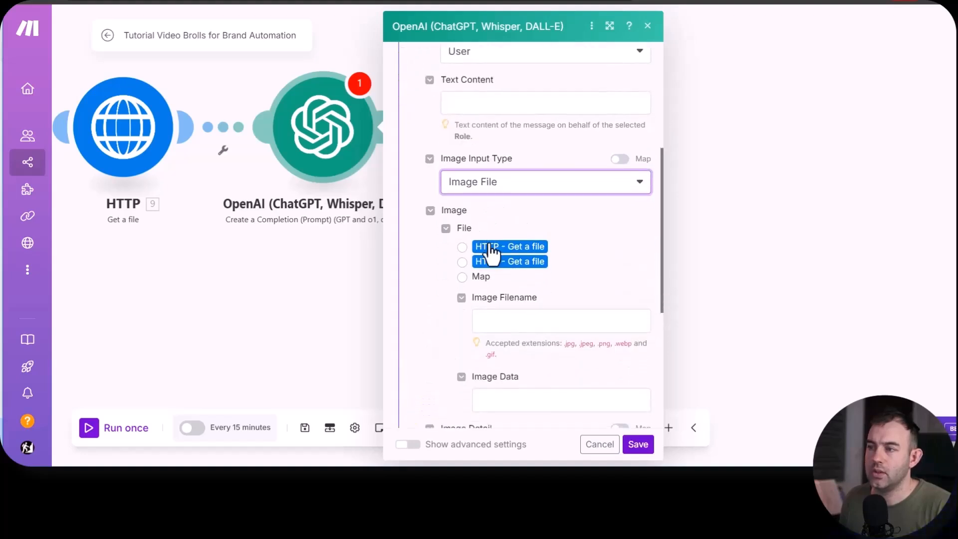
pyautogui.click(462, 247)
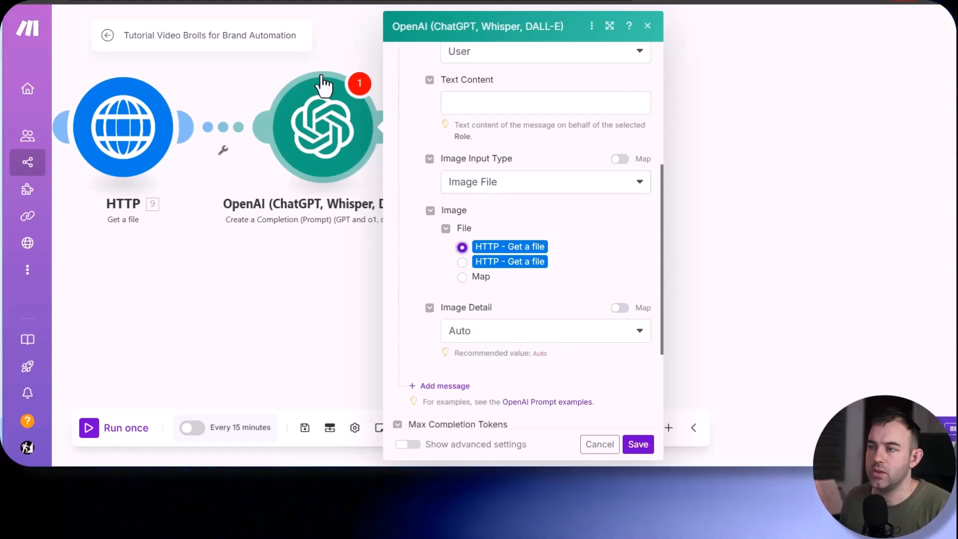
# - Paste the message prompt asking whether the human face is in the image's top or bottom half, to be answered only "Bottom" or "Top"
pyautogui.scroll(2, 474, 203)
pyautogui.click(476, 202)
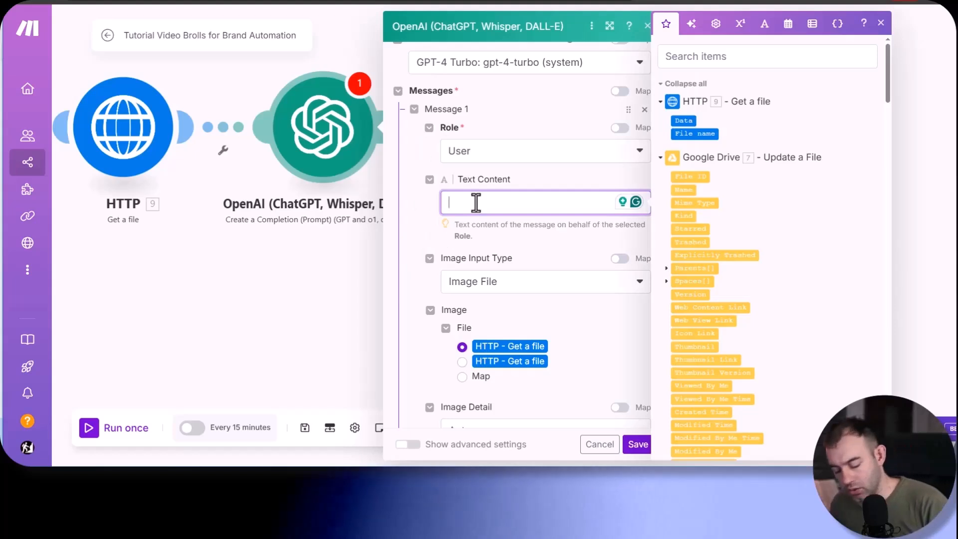
pyautogui.write('Imagine that this image is split evenly into two parts - top and bottom. Where is the human face in this picture? Is it in the top half of the image or the bottom half? Do not add any comments or explanations, your answer must be one word: "Bottom" or "Top"')
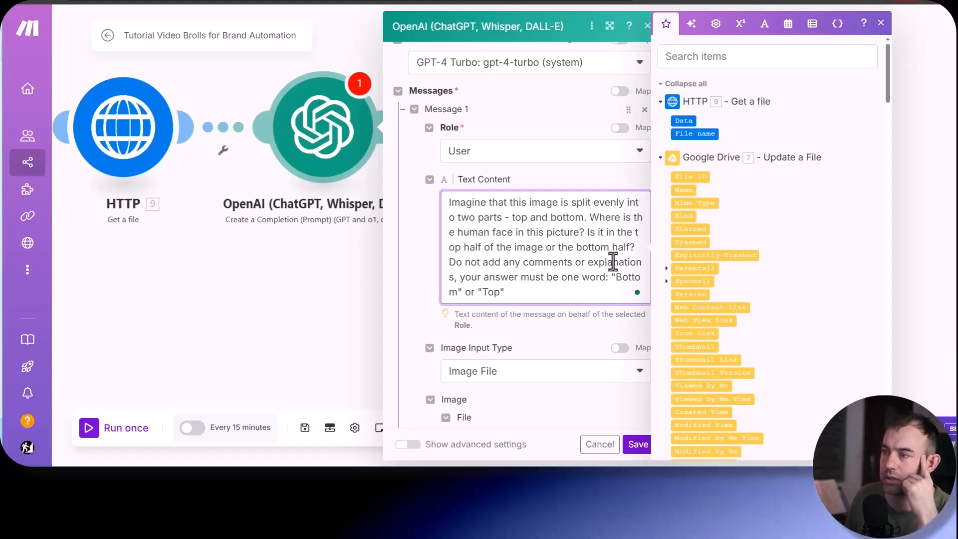
pyautogui.click(421, 277)
# - Set Max Completion Tokens to 3000 and save the OpenAI module
pyautogui.scroll(-7, 433, 249)
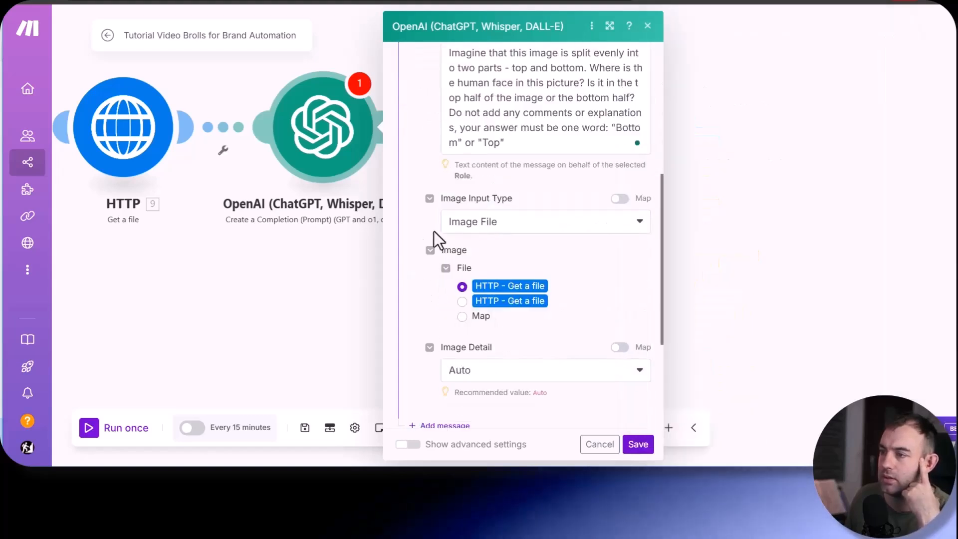
pyautogui.doubleClick(421, 299)
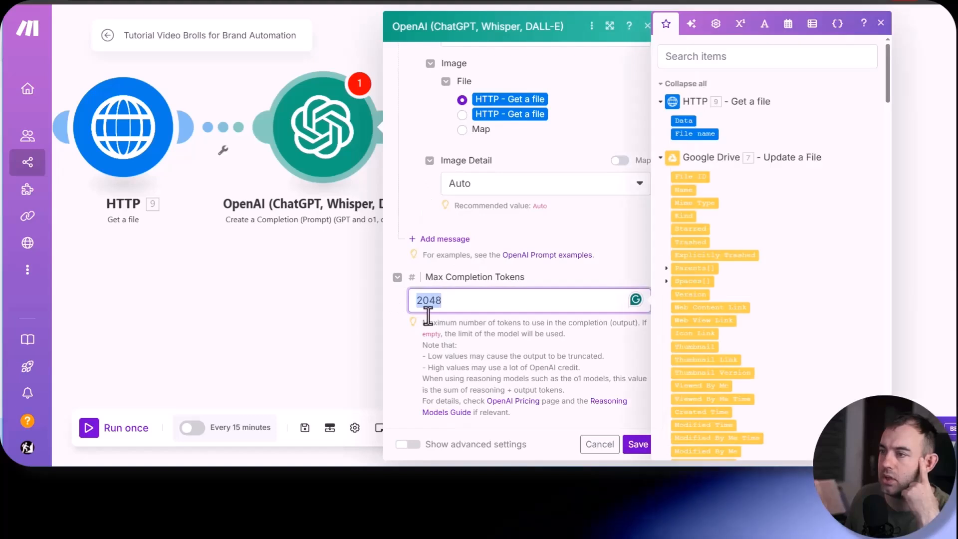
pyautogui.write('3000')
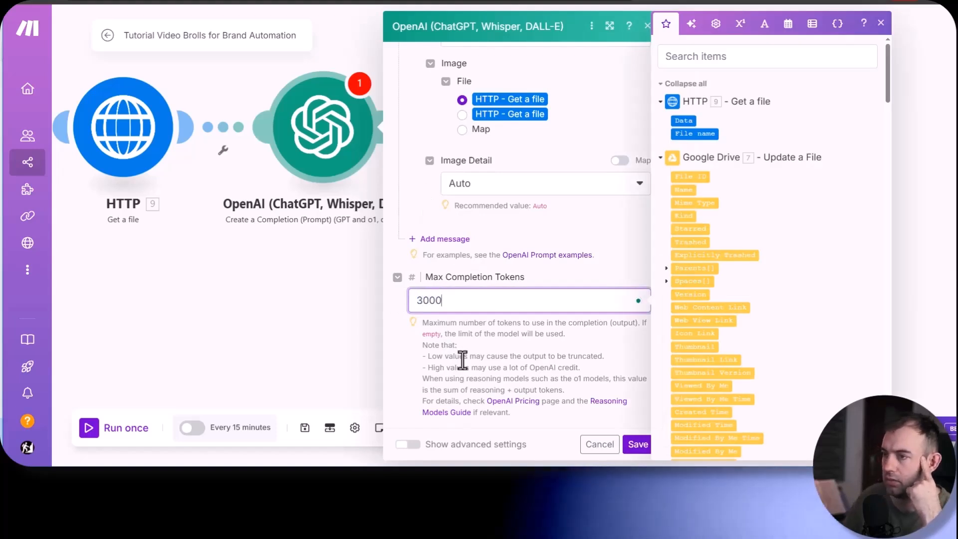
pyautogui.click(638, 444)
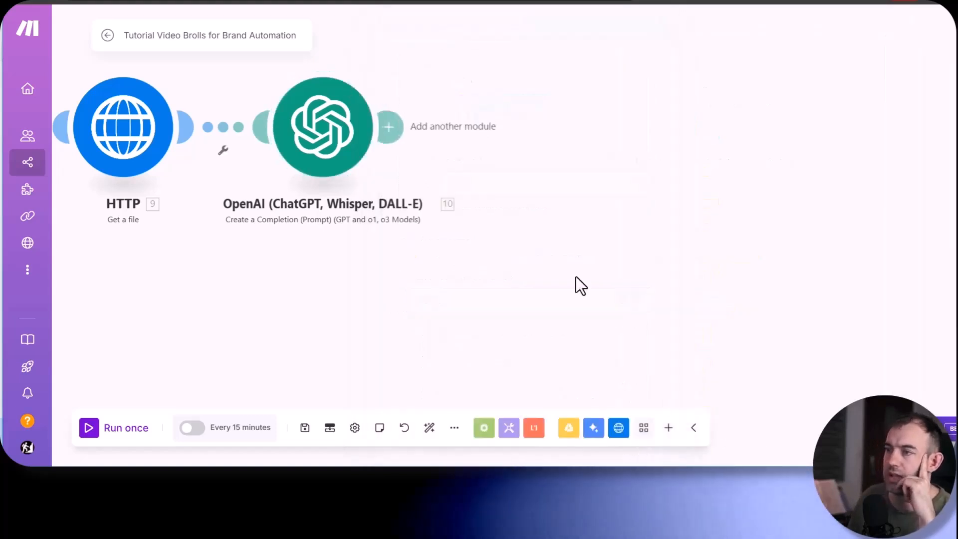
# - Add a Google Sheets Add a Row module after the OpenAI module
pyautogui.scroll(-3, 409, 215)
pyautogui.moveTo(244, 267); pyautogui.dragTo(514, 267)
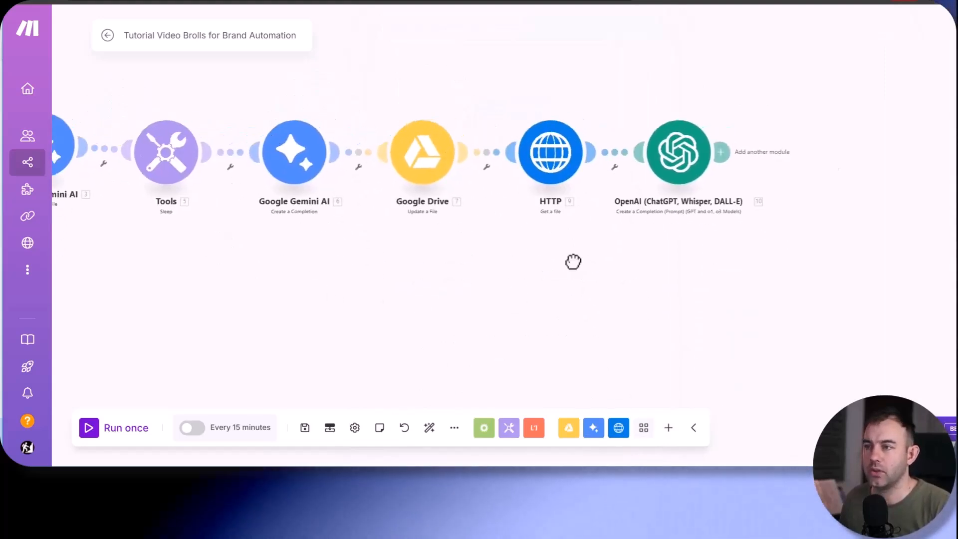
pyautogui.moveTo(573, 261); pyautogui.dragTo(231, 287)
pyautogui.click(450, 177)
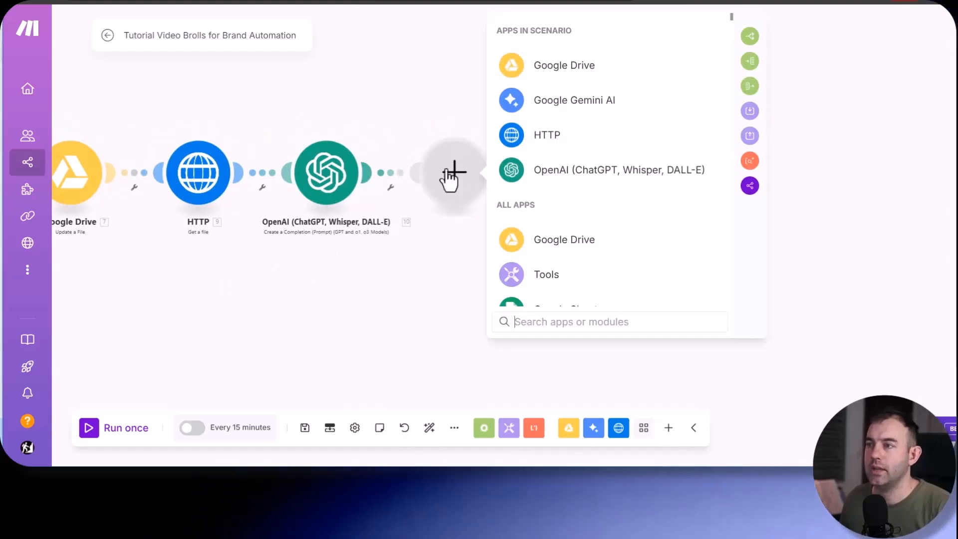
pyautogui.scroll(-1, 593, 289)
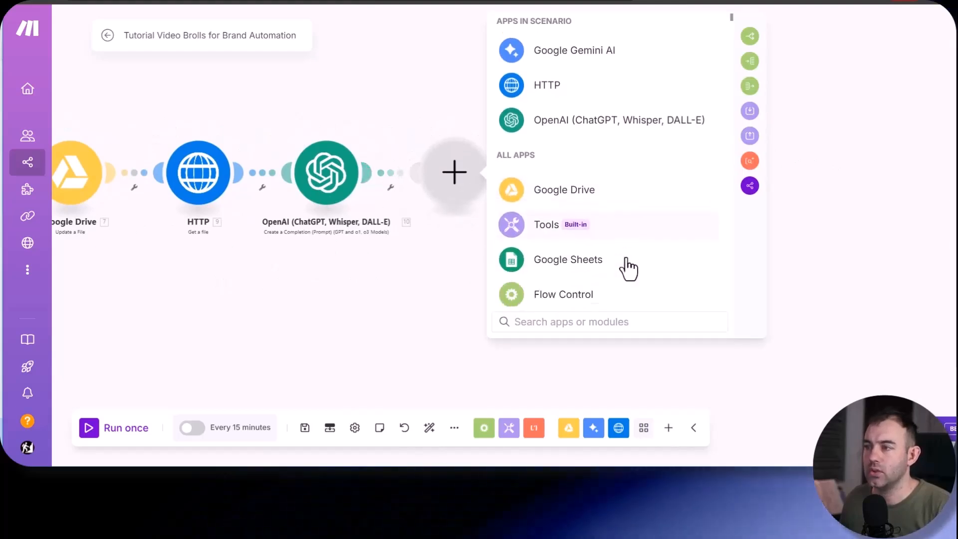
pyautogui.click(558, 269)
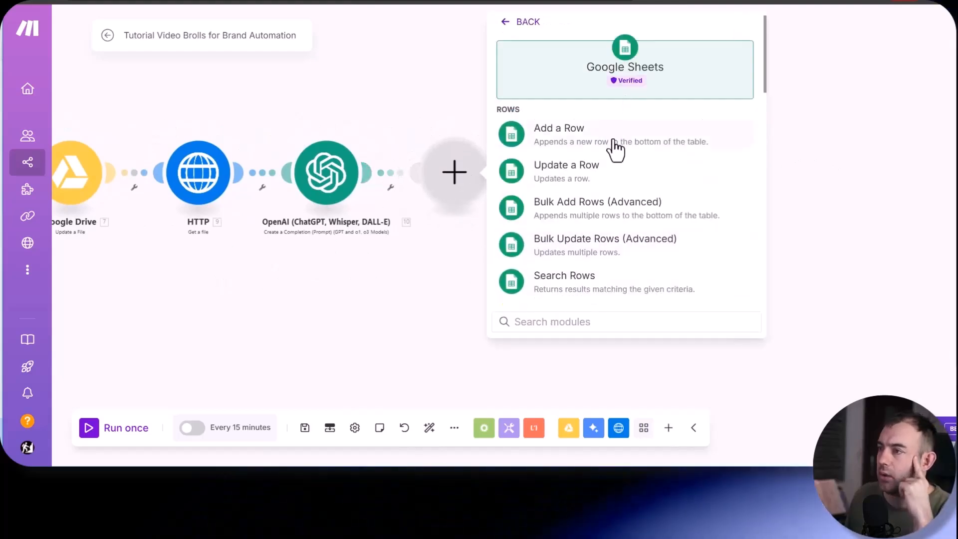
pyautogui.click(569, 144)
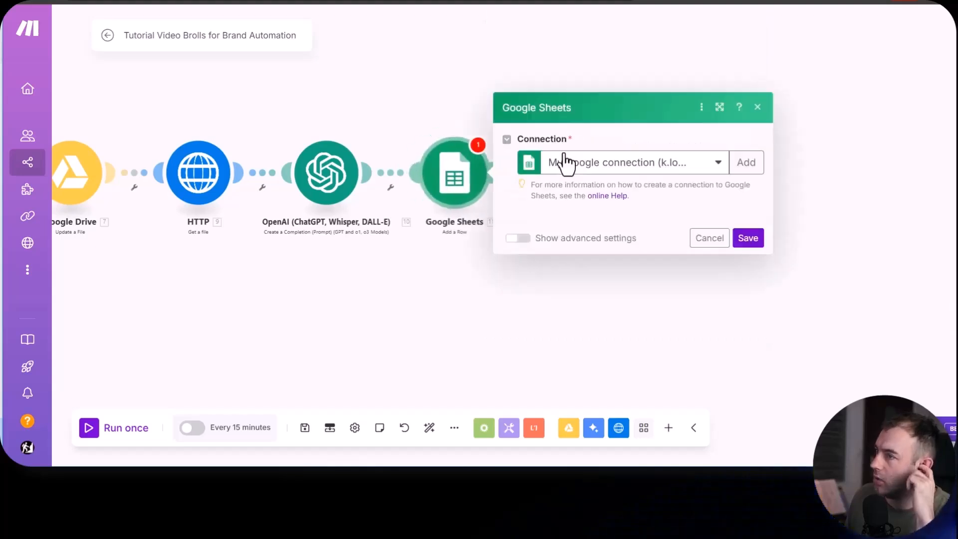
# - Choose the info Google connection and target Sheet1 of the Video Pool Data spreadsheet
pyautogui.click(682, 85)
pyautogui.click(633, 146)
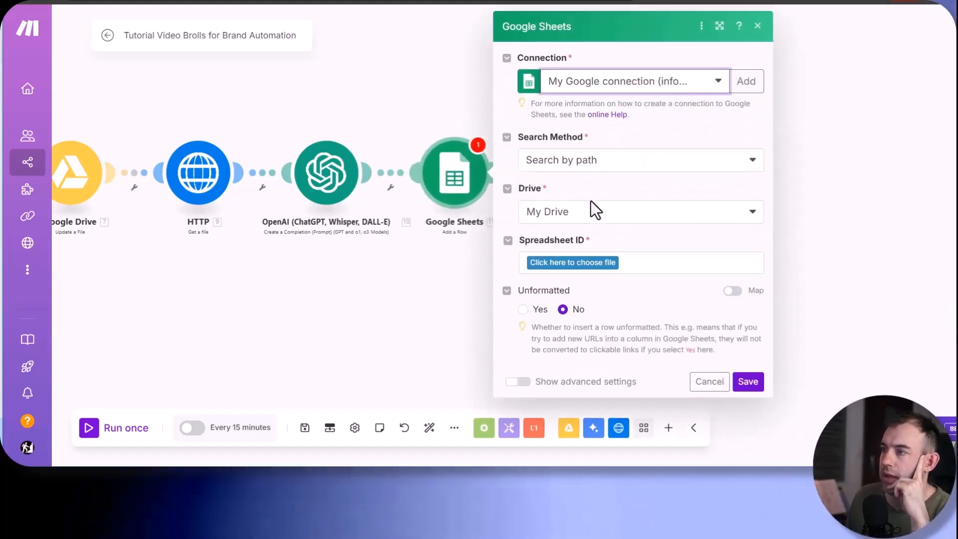
pyautogui.click(567, 270)
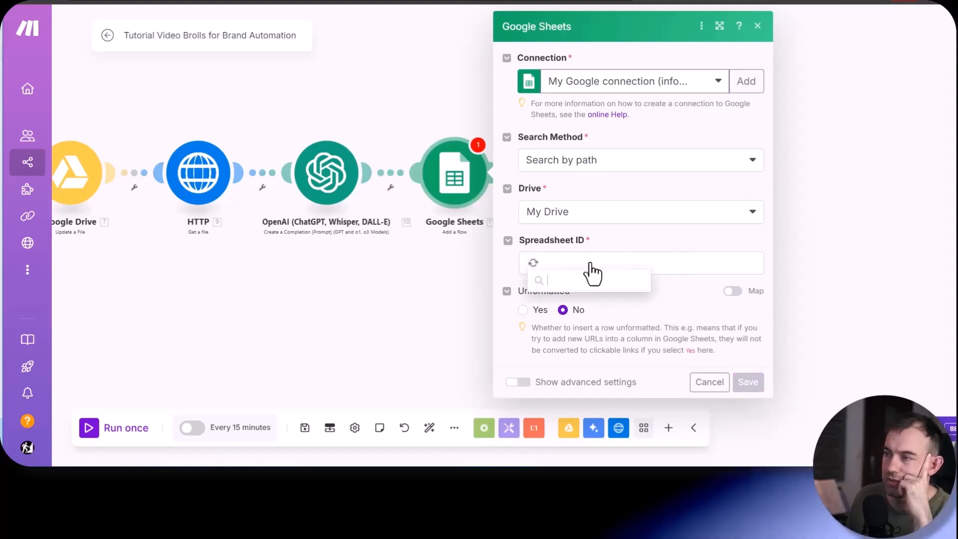
pyautogui.scroll(-2, 612, 319)
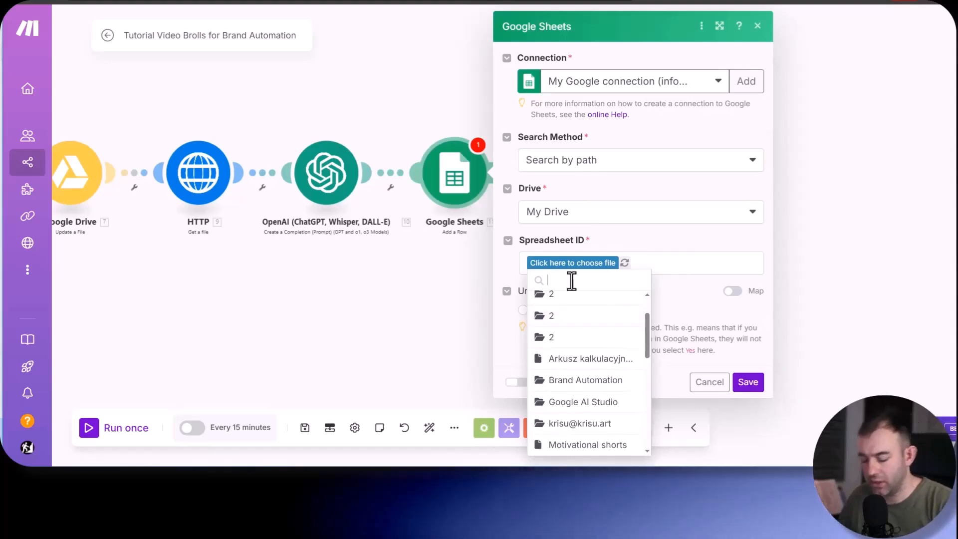
pyautogui.write('video')
pyautogui.click(592, 344)
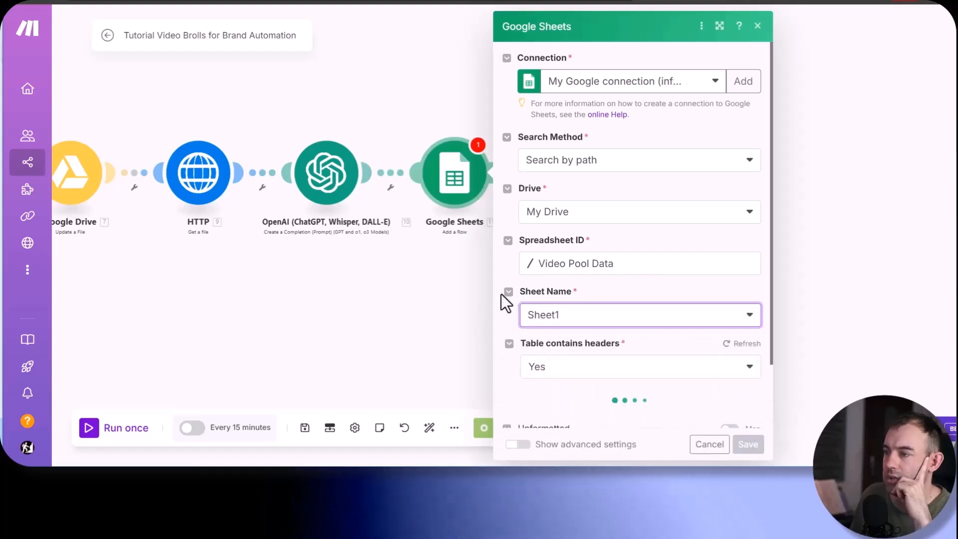
# - Map the row's Video (A) column to the Name from Google Drive - Update a File
pyautogui.scroll(-5, 630, 207)
pyautogui.click(579, 188)
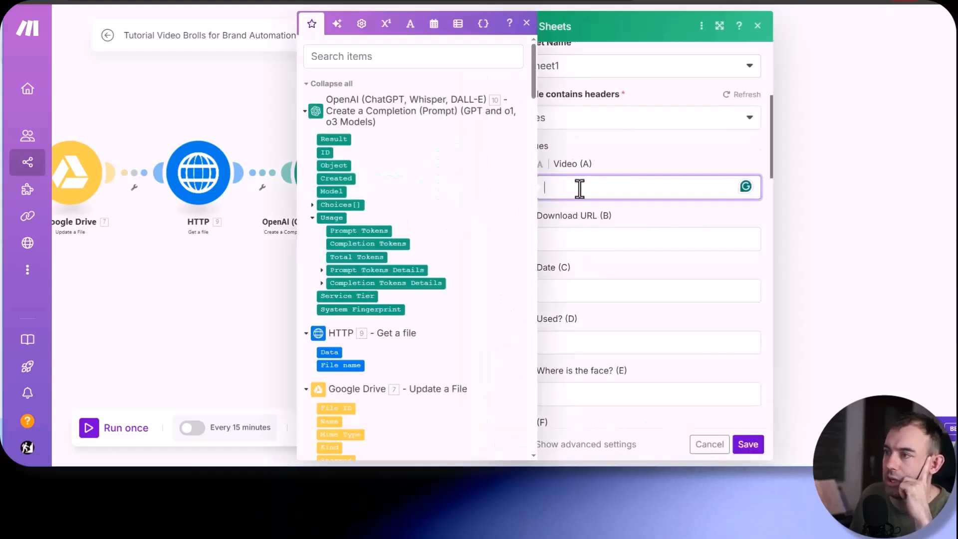
pyautogui.scroll(-15, 362, 287)
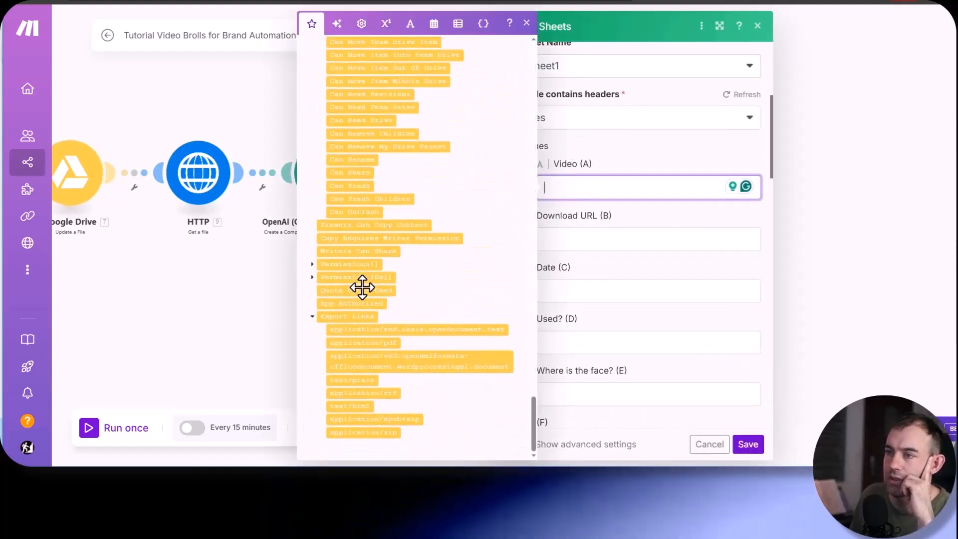
pyautogui.scroll(15, 362, 287)
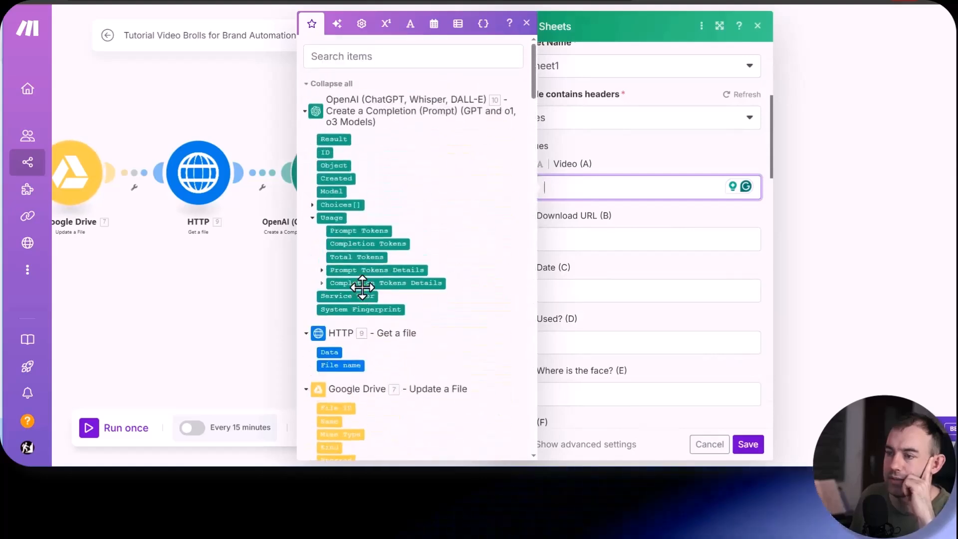
pyautogui.scroll(-4, 364, 285)
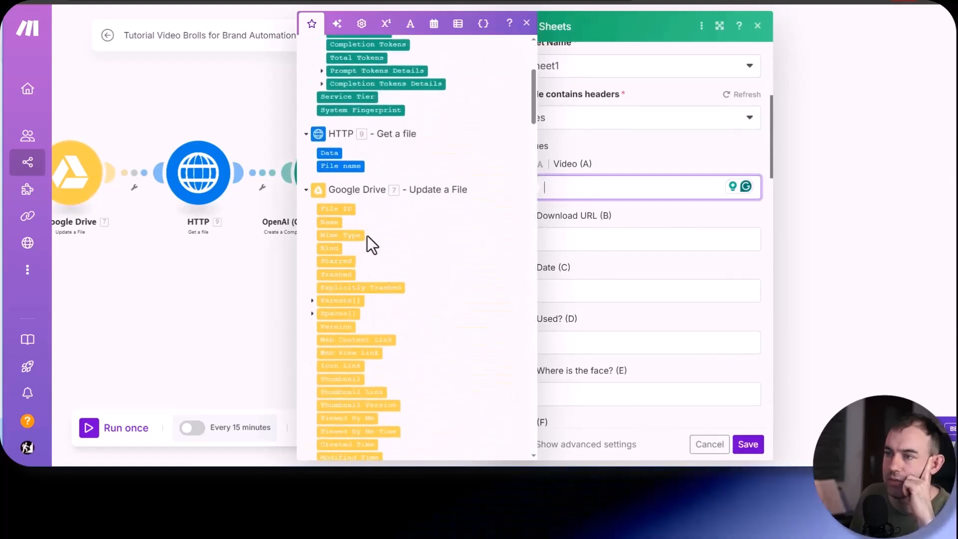
pyautogui.click(328, 222)
# - Map the Download URL (B) column to the Web Content Link from Google Drive - Get a Share Link
pyautogui.click(590, 232)
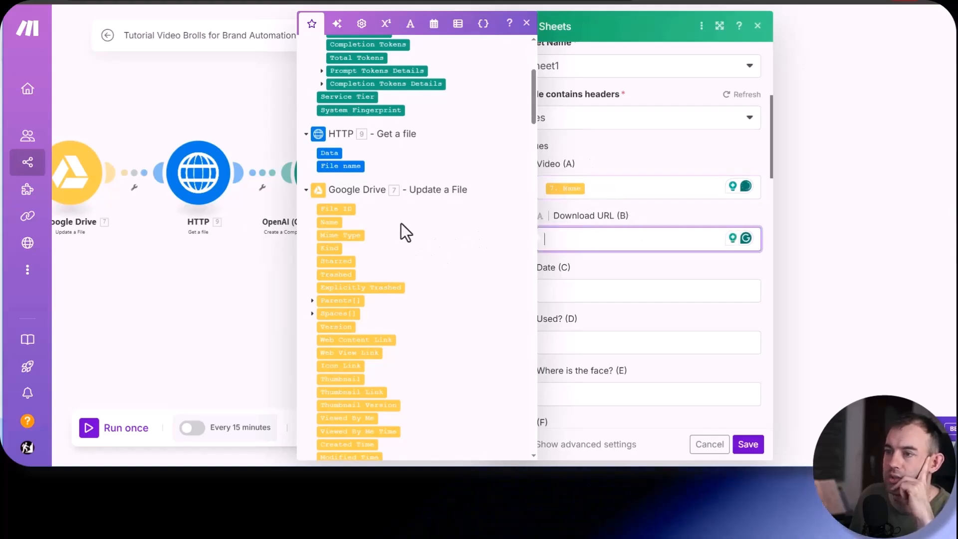
pyautogui.scroll(-15, 378, 215)
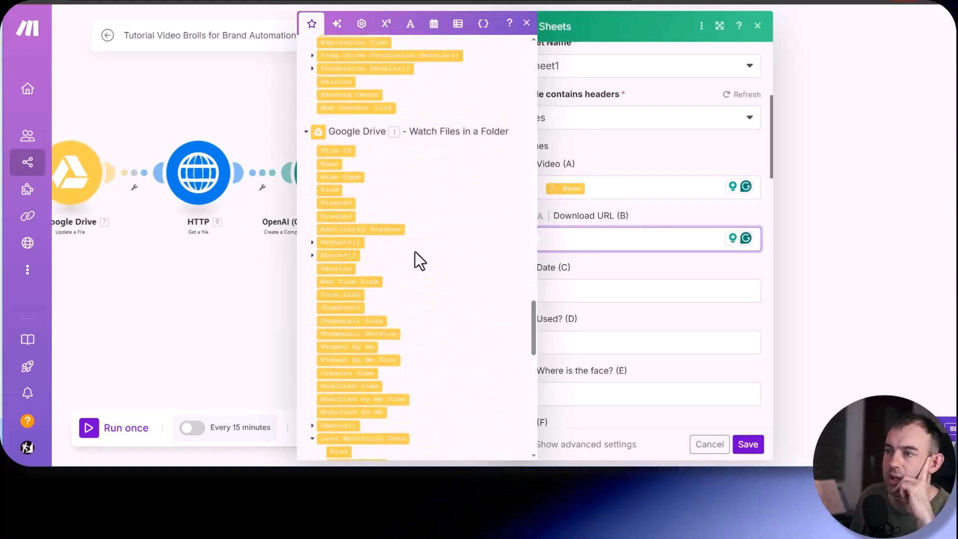
pyautogui.scroll(3, 415, 251)
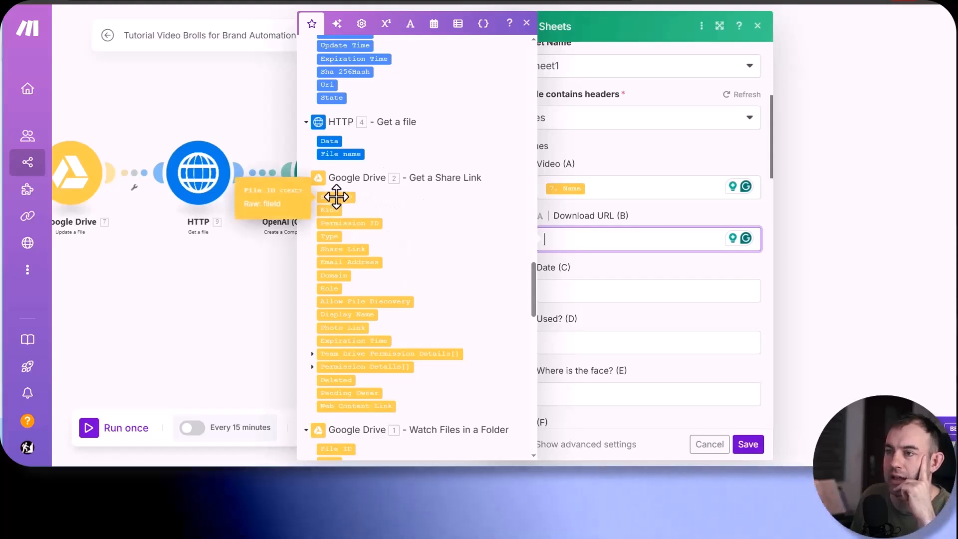
pyautogui.click(355, 406)
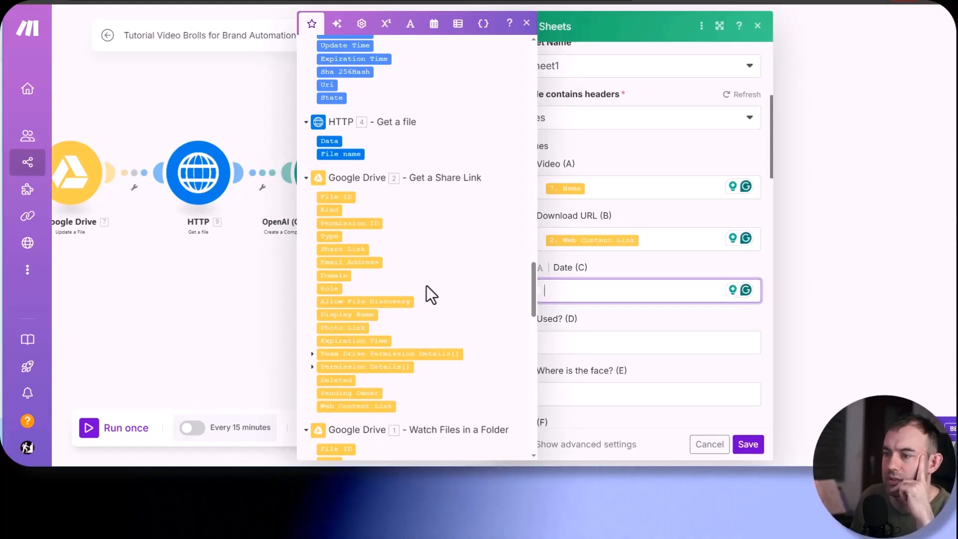
# - Map the Date (C) column to the Created Time from Google Drive - Watch Files in a Folder
pyautogui.scroll(-5, 430, 293)
pyautogui.scroll(-6, 434, 322)
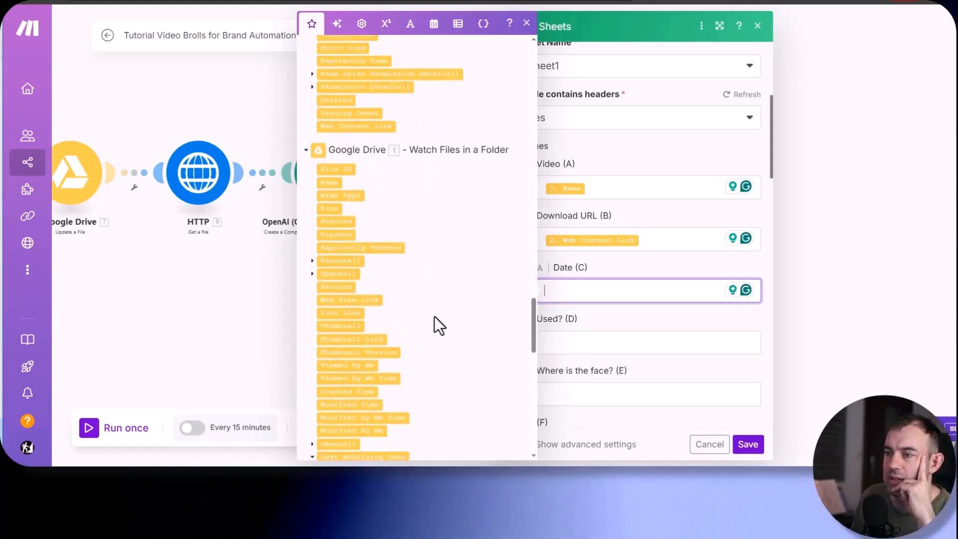
pyautogui.scroll(-2, 434, 322)
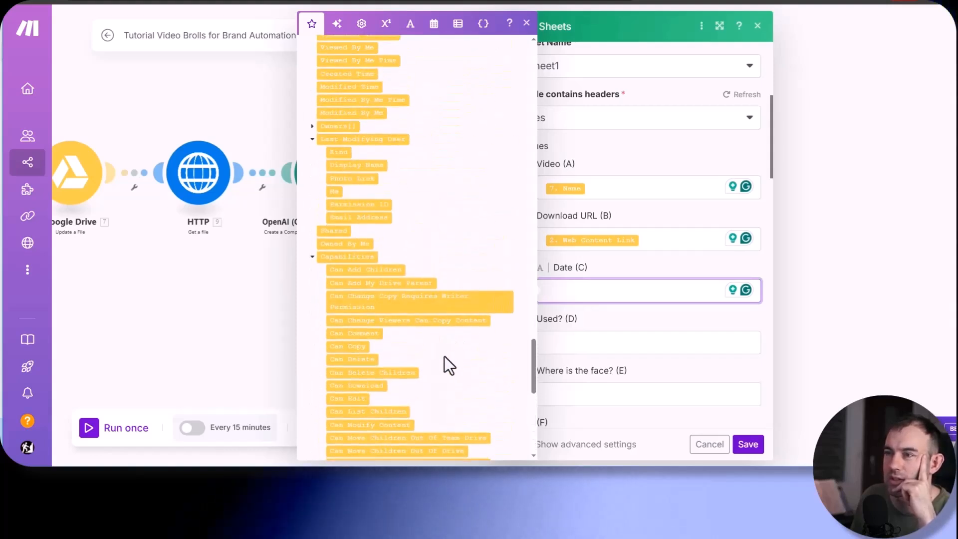
pyautogui.scroll(4, 444, 355)
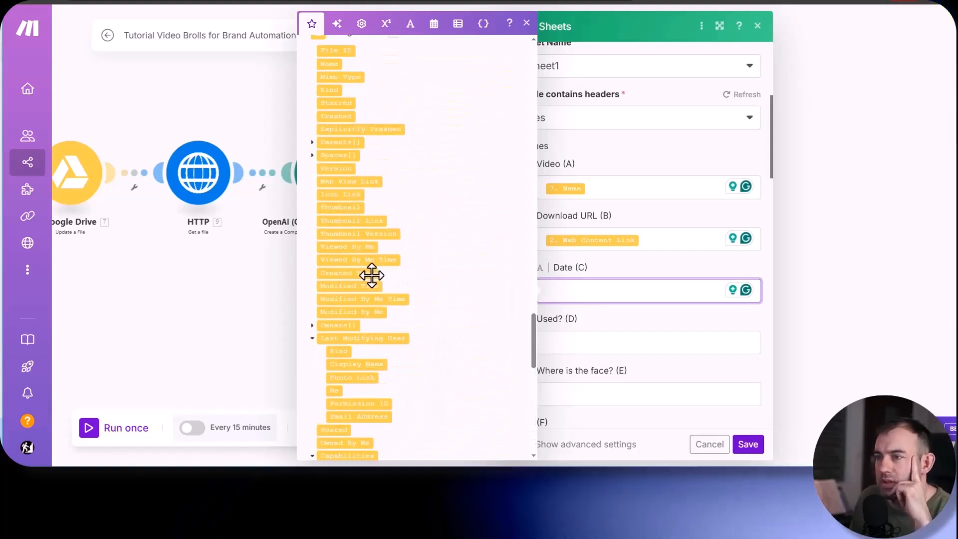
pyautogui.click(331, 272)
# - Set Used? (D) to "no", map Where is the face? (E) to the OpenAI Result, and save the module
pyautogui.click(565, 340)
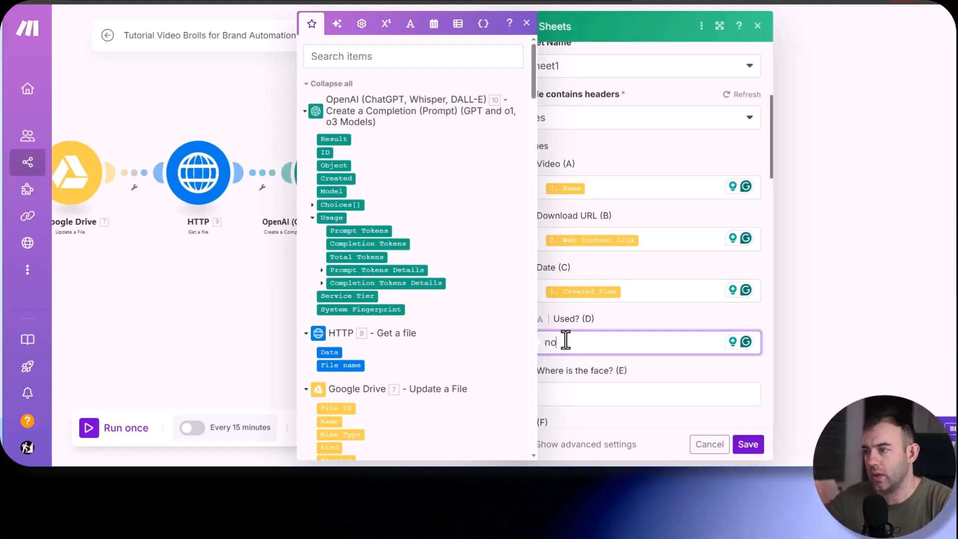
pyautogui.click(624, 321)
pyautogui.click(569, 387)
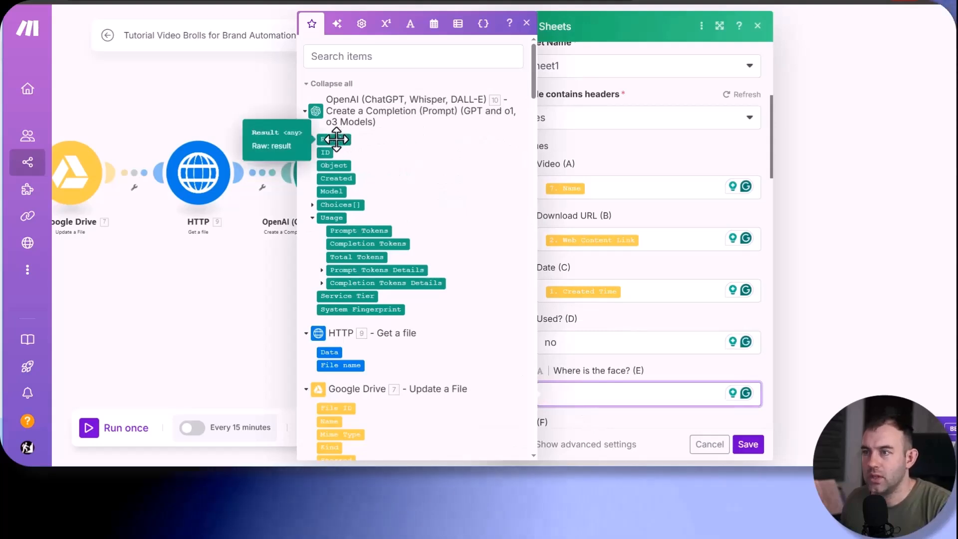
pyautogui.click(336, 139)
pyautogui.click(705, 382)
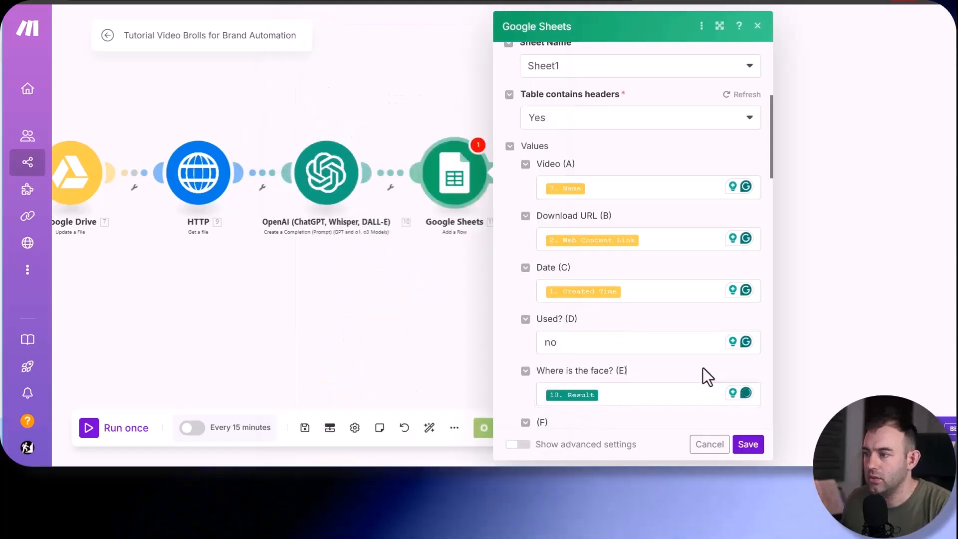
pyautogui.scroll(-5, 703, 376)
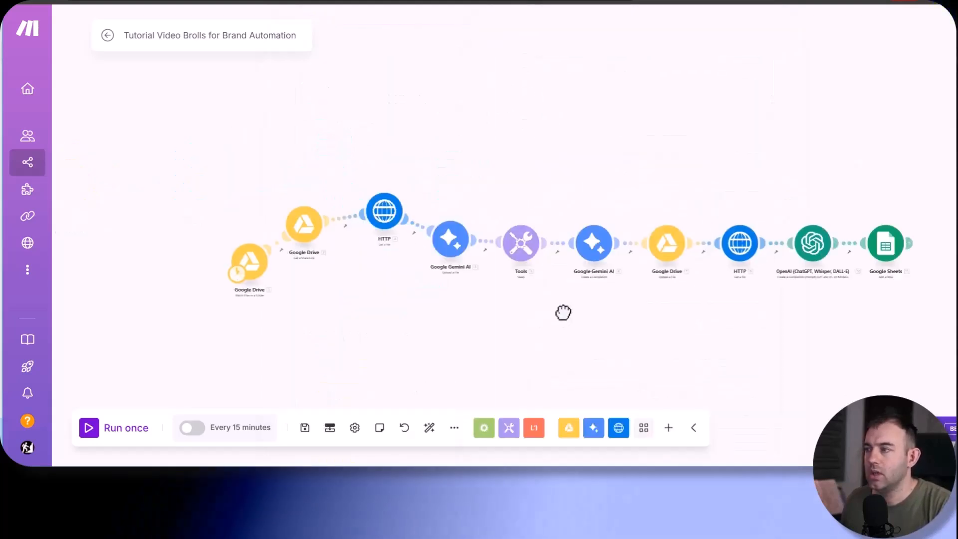
pyautogui.moveTo(563, 312); pyautogui.dragTo(529, 290)
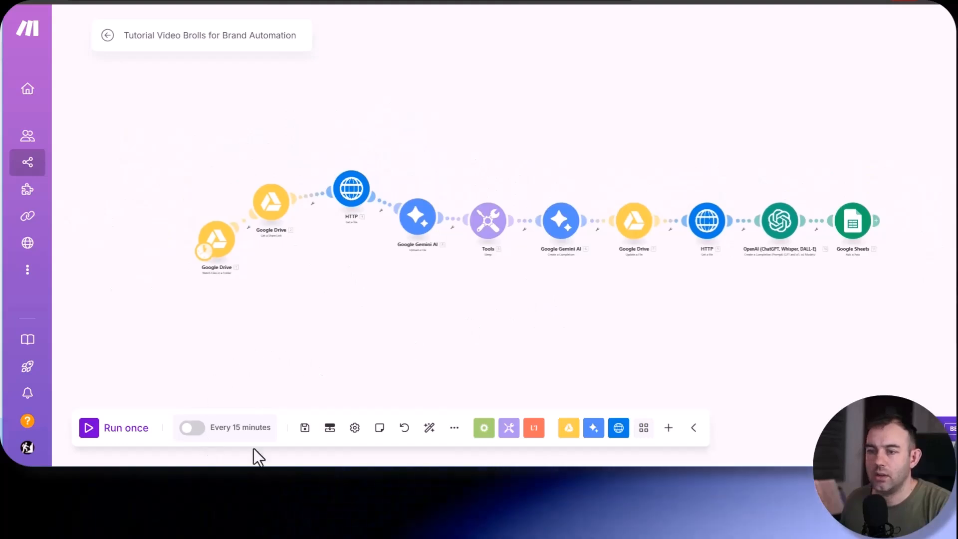
# - Save the scenario and run it once, following the execution through to the OpenAI module
pyautogui.click(305, 427)
pyautogui.click(89, 428)
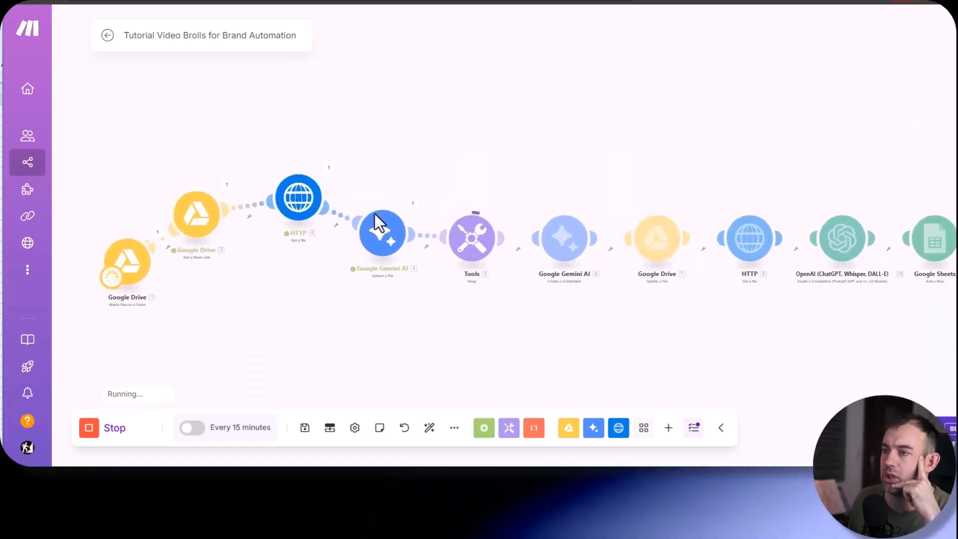
pyautogui.scroll(5, 374, 214)
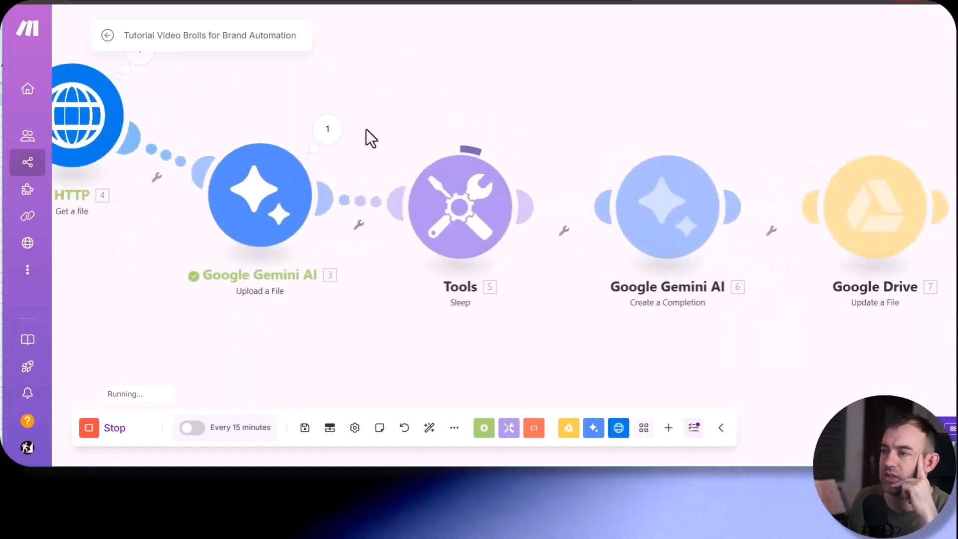
pyautogui.click(326, 130)
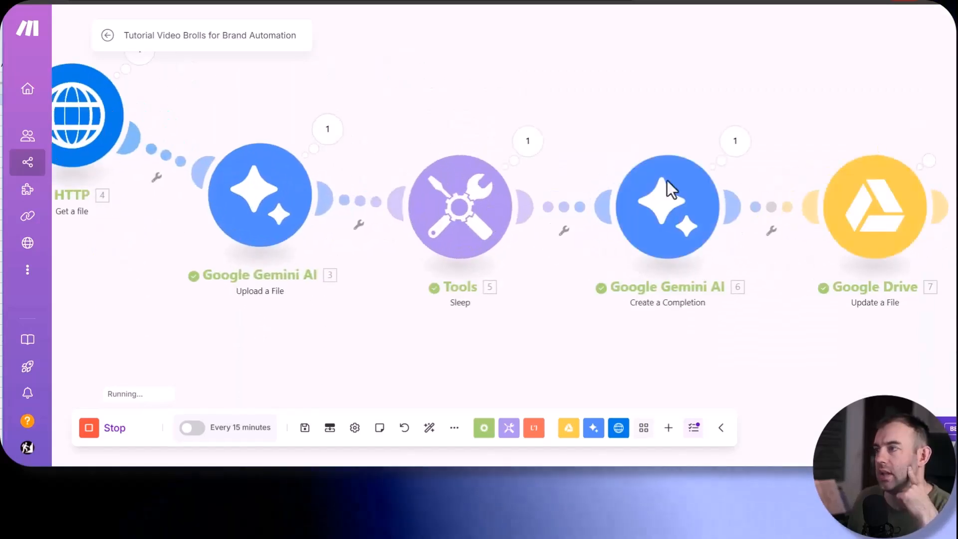
pyautogui.moveTo(666, 182); pyautogui.dragTo(596, 165)
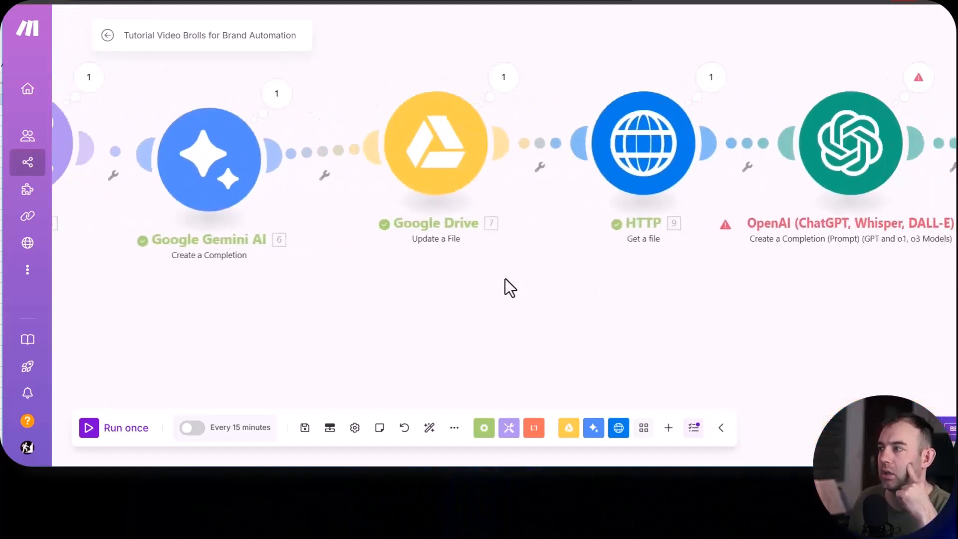
pyautogui.moveTo(505, 279); pyautogui.dragTo(324, 271)
pyautogui.moveTo(566, 263); pyautogui.dragTo(531, 318)
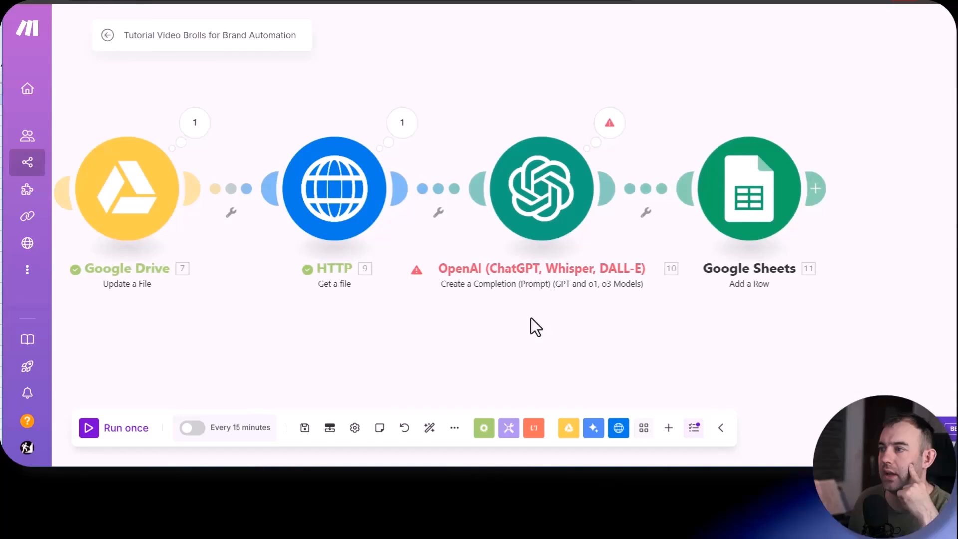
# - Reopen the OpenAI module's settings and switch the message's image file source to Map
pyautogui.click(619, 132)
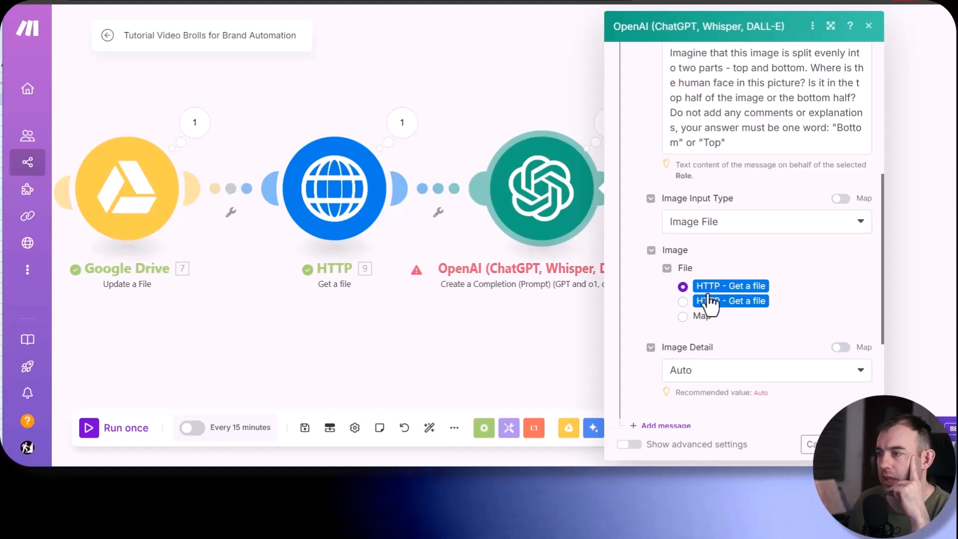
pyautogui.click(682, 316)
pyautogui.scroll(-2, 643, 299)
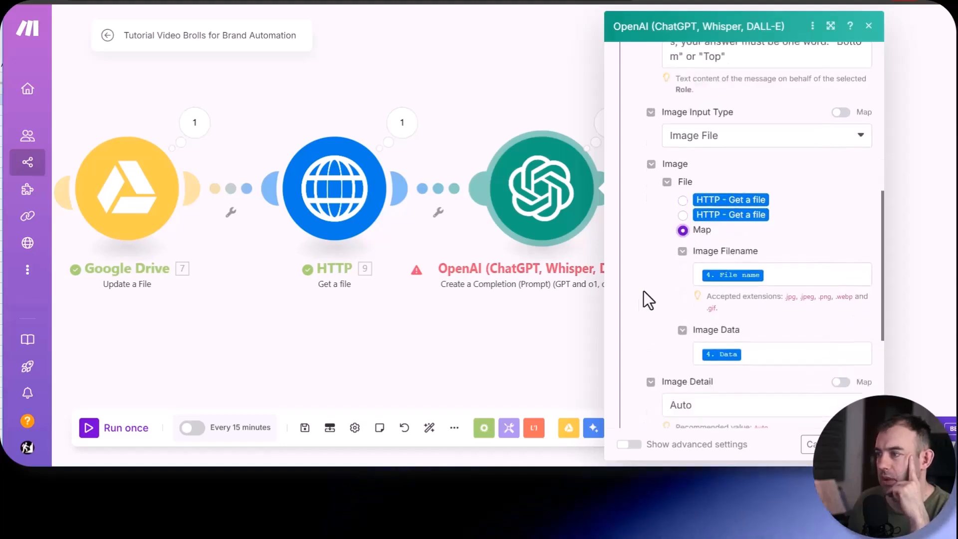
pyautogui.click(732, 339)
pyautogui.click(729, 366)
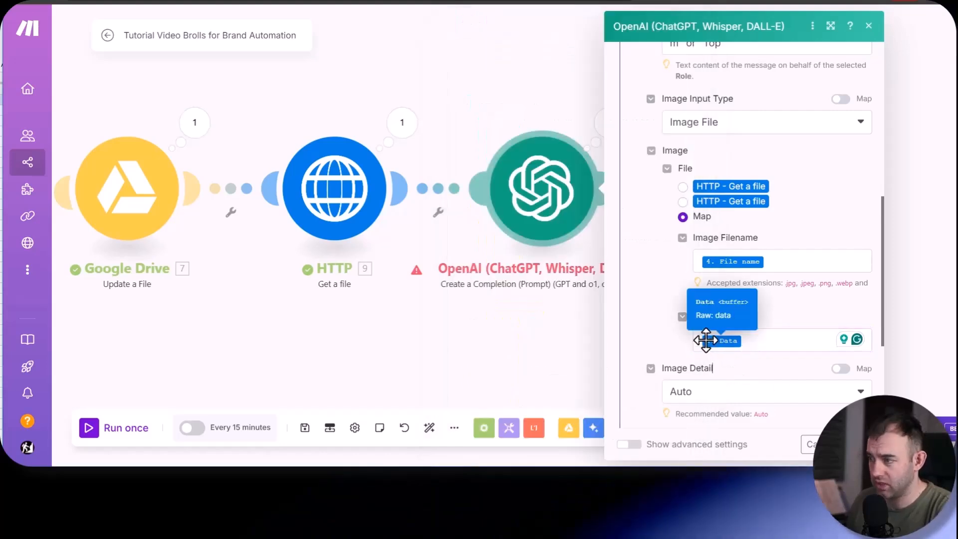
# - Replace the OpenAI message's Image Filename mapping with the File name from module 9, HTTP - Get a file
pyautogui.scroll(-4, 286, 270)
pyautogui.moveTo(357, 302); pyautogui.dragTo(394, 303)
pyautogui.scroll(-5, 313, 299)
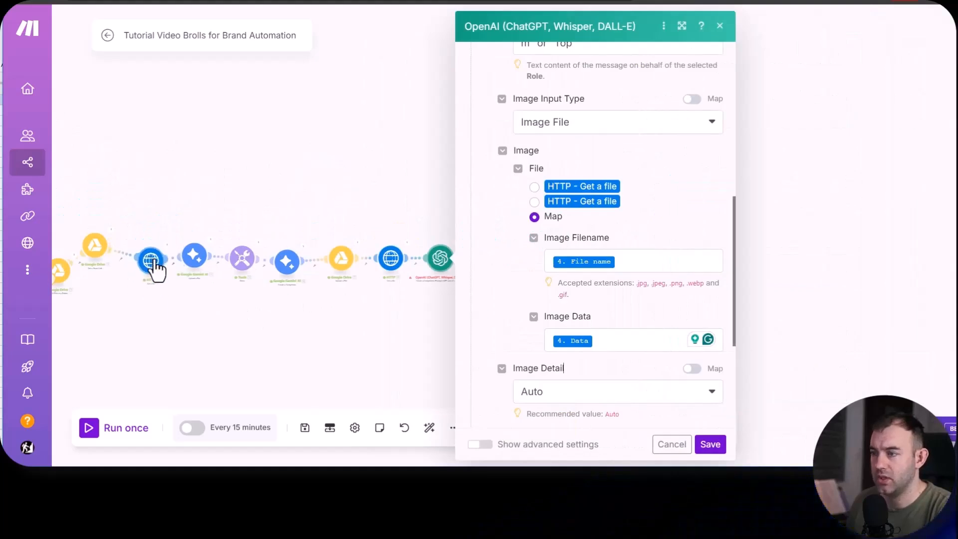
pyautogui.click(625, 259)
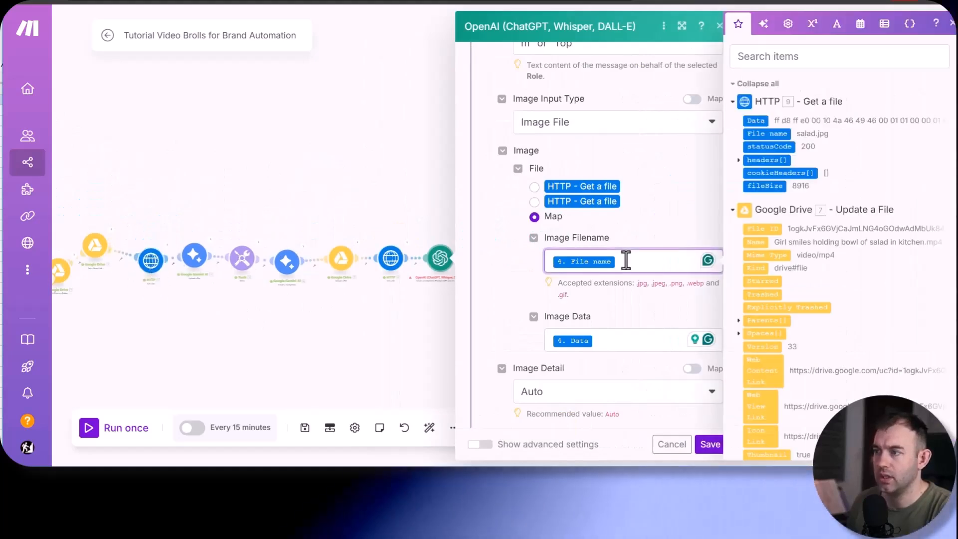
pyautogui.press('BackSpace')
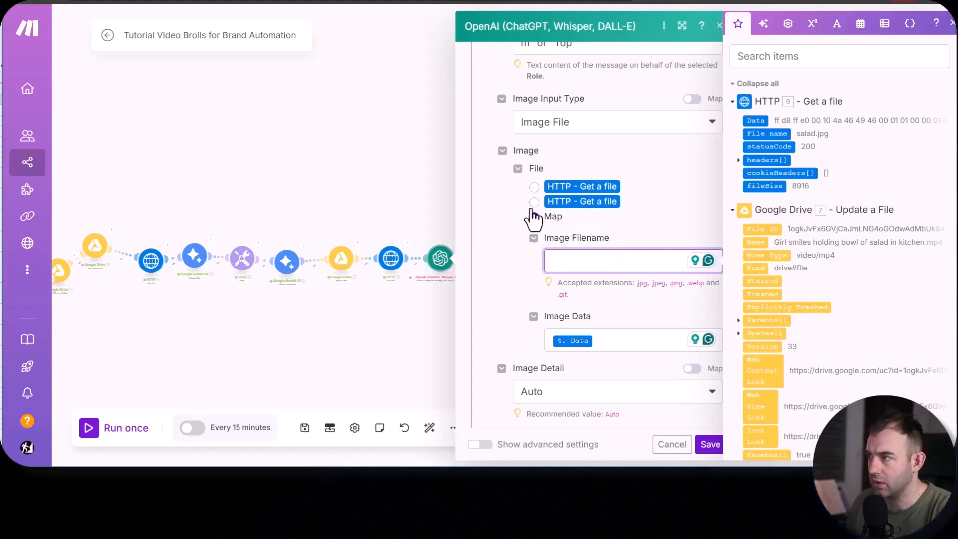
pyautogui.click(777, 133)
# - Map the Image Data to the Data from module 9, HTTP - Get a file, and save the OpenAI module
pyautogui.click(615, 340)
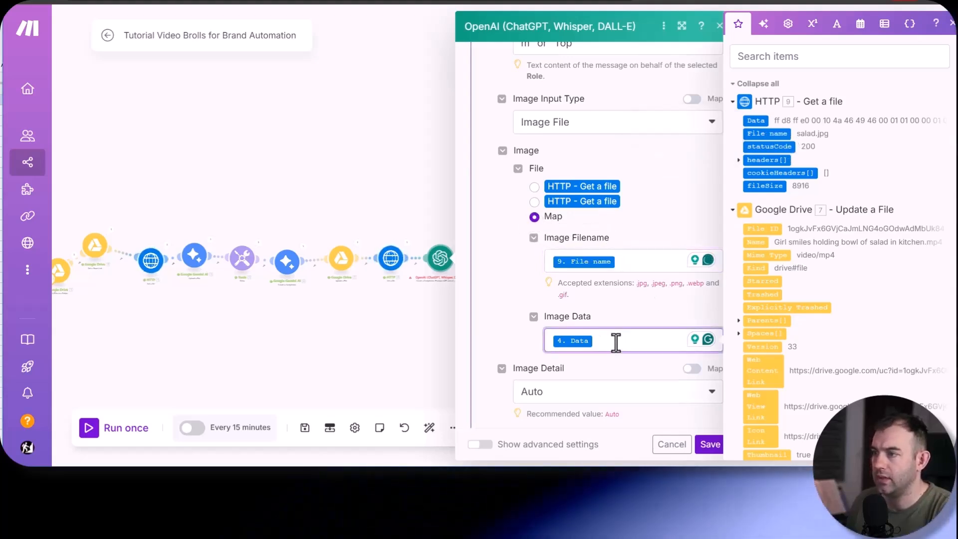
pyautogui.press('BackSpace')
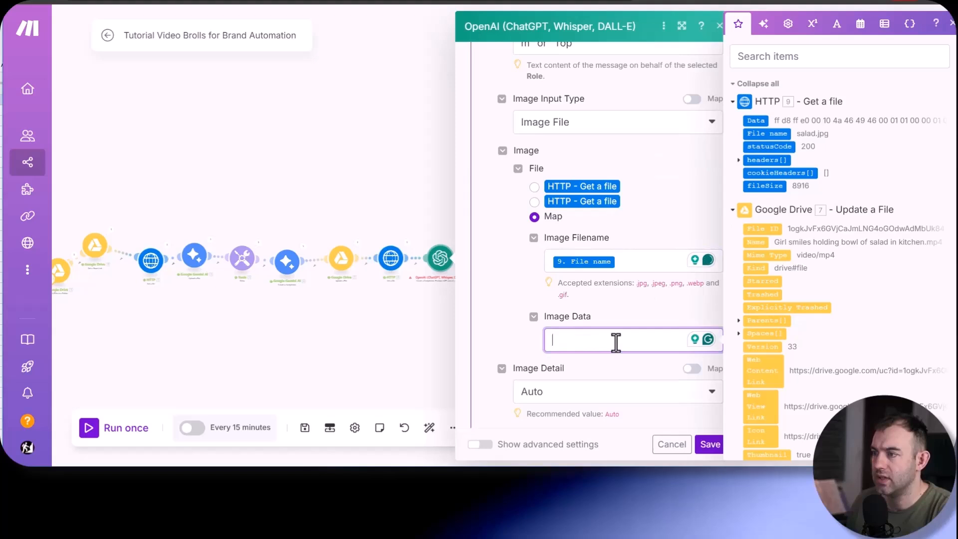
pyautogui.click(753, 120)
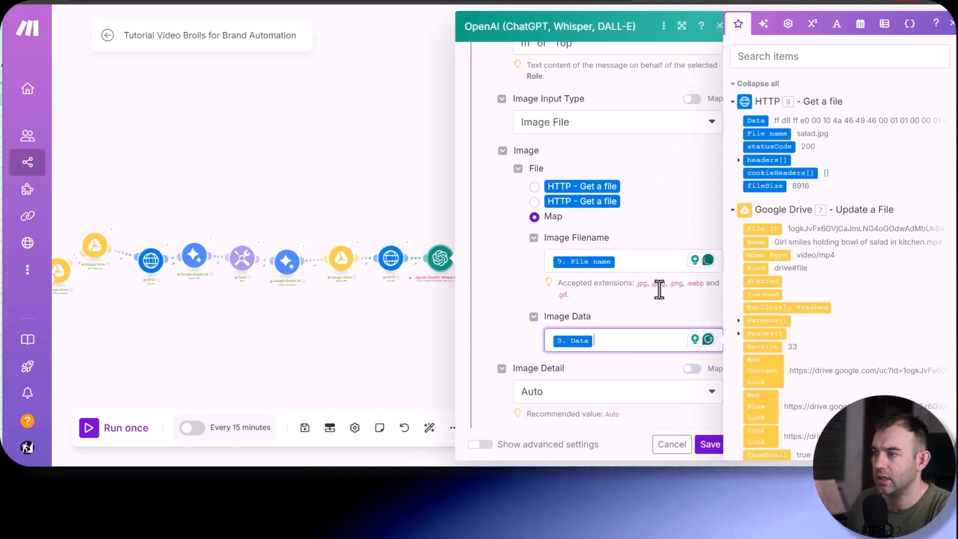
pyautogui.click(710, 444)
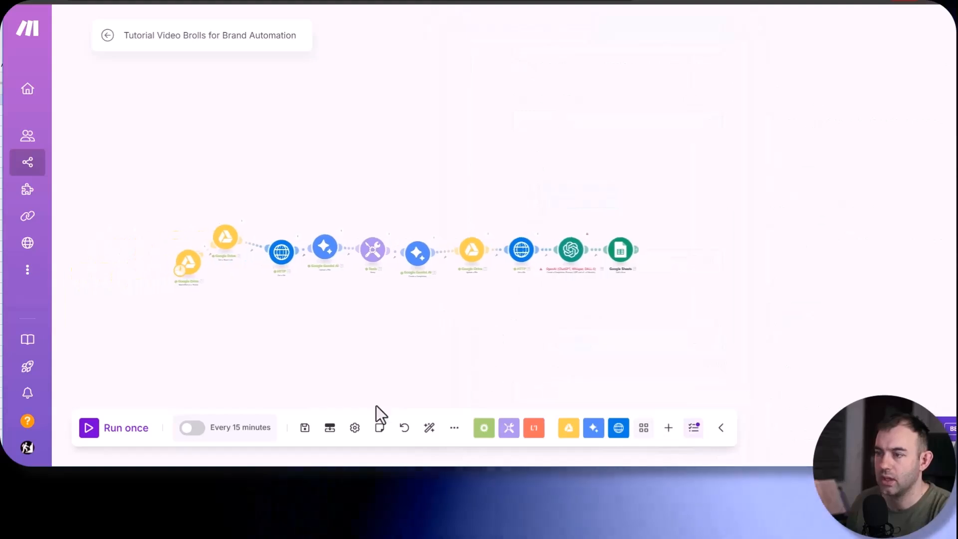
# - Set the Google Drive Watch Files in a Folder trigger to start from All files and run the scenario once
pyautogui.scroll(3, 193, 269)
pyautogui.rightClick(192, 266)
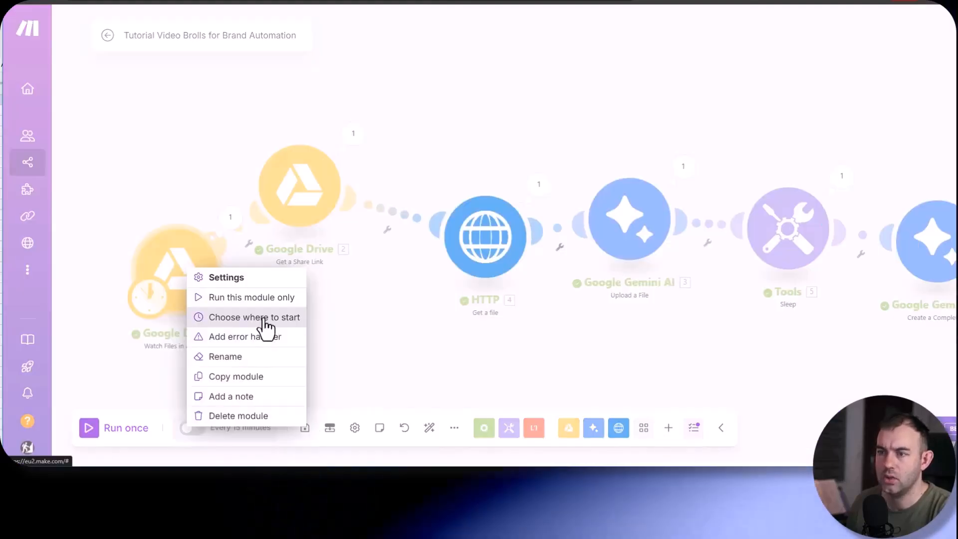
pyautogui.click(265, 325)
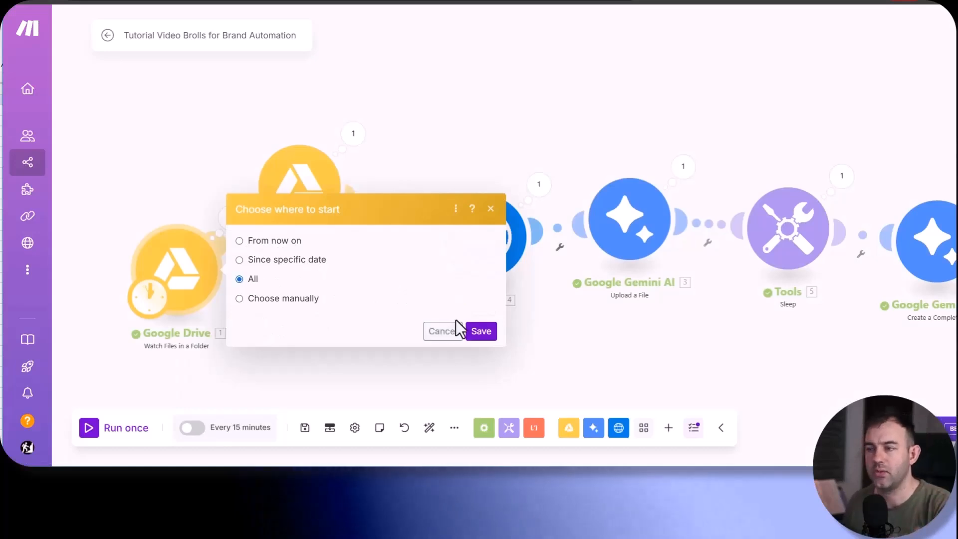
pyautogui.click(482, 331)
pyautogui.click(90, 429)
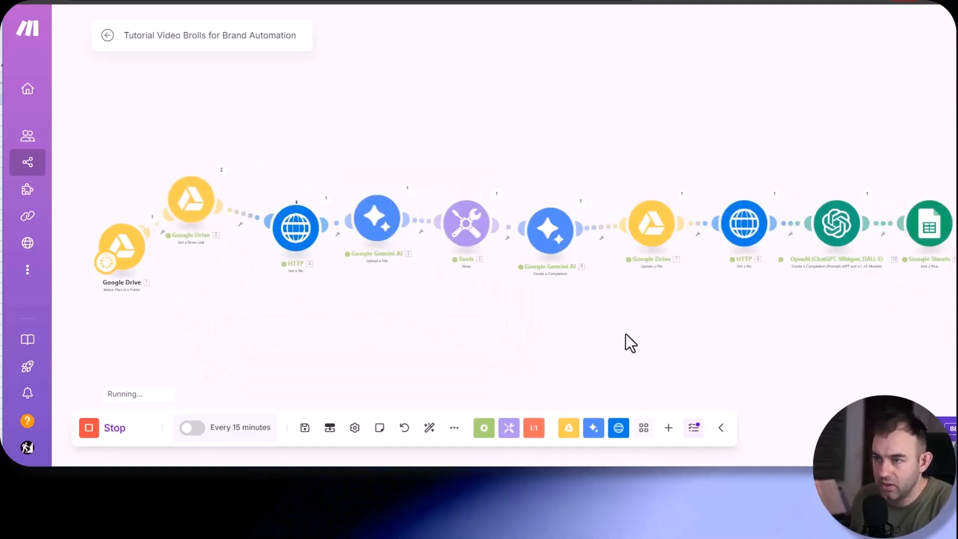
# - Inspect the OpenAI module's execution output to check the face position result
pyautogui.moveTo(550, 300); pyautogui.dragTo(388, 282)
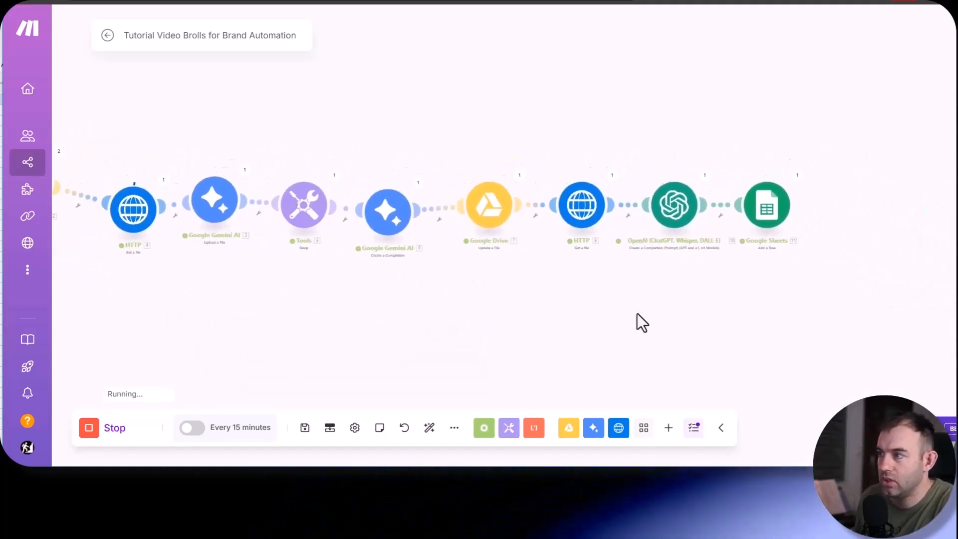
pyautogui.click(704, 175)
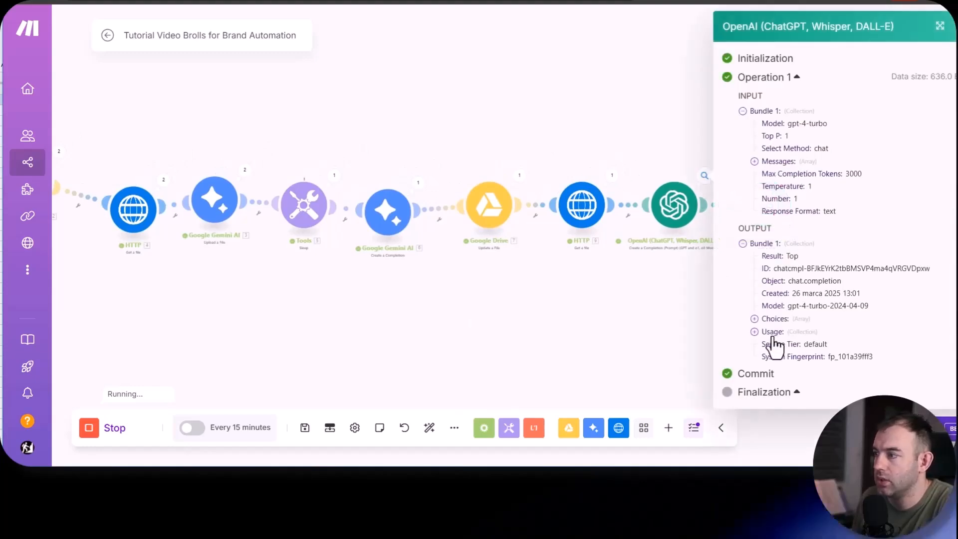
pyautogui.moveTo(533, 291); pyautogui.dragTo(100, 227)
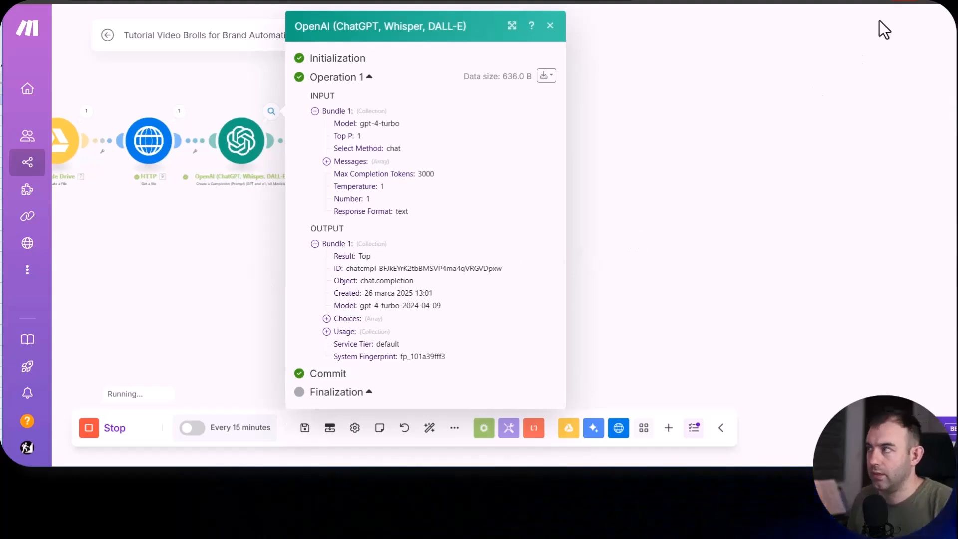
# - Switch to the Video Pool Data sheet, widen the Video column to fit the file names, and check the logged Used? and face values
pyautogui.hotkey('alt', 'Tab')
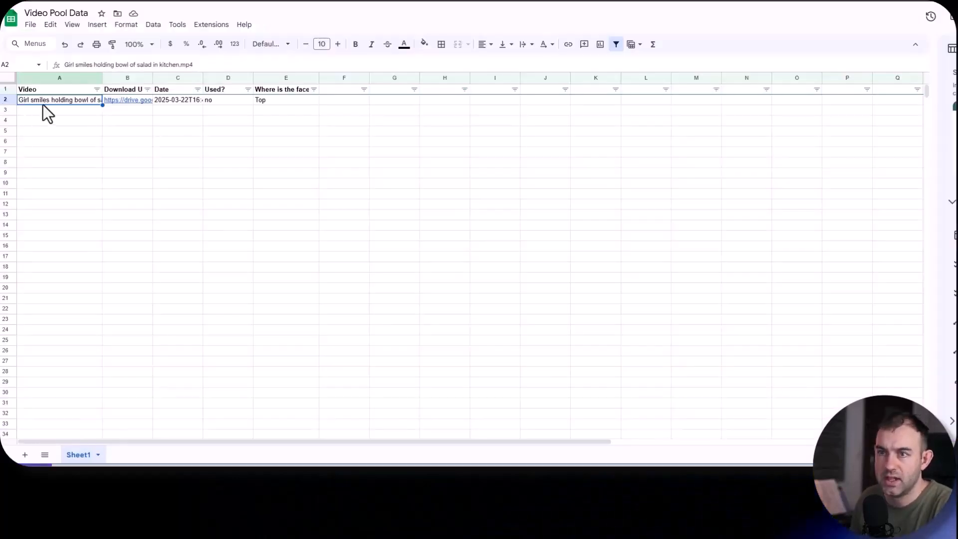
pyautogui.moveTo(142, 77); pyautogui.dragTo(168, 77)
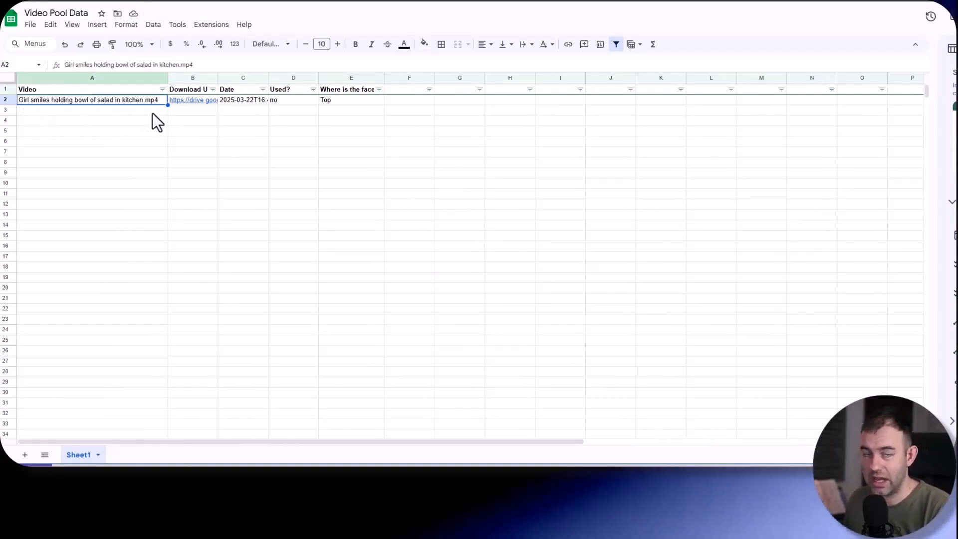
pyautogui.click(280, 103)
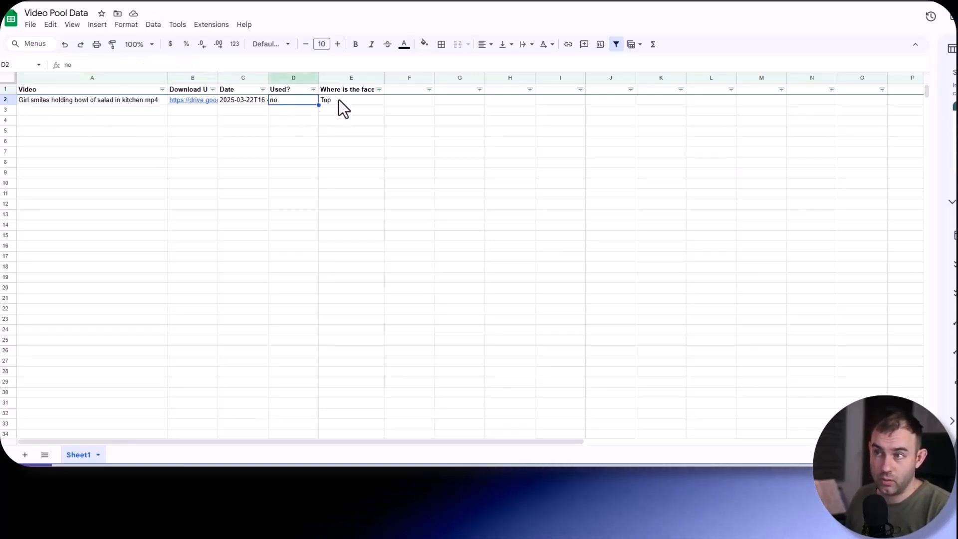
pyautogui.click(337, 103)
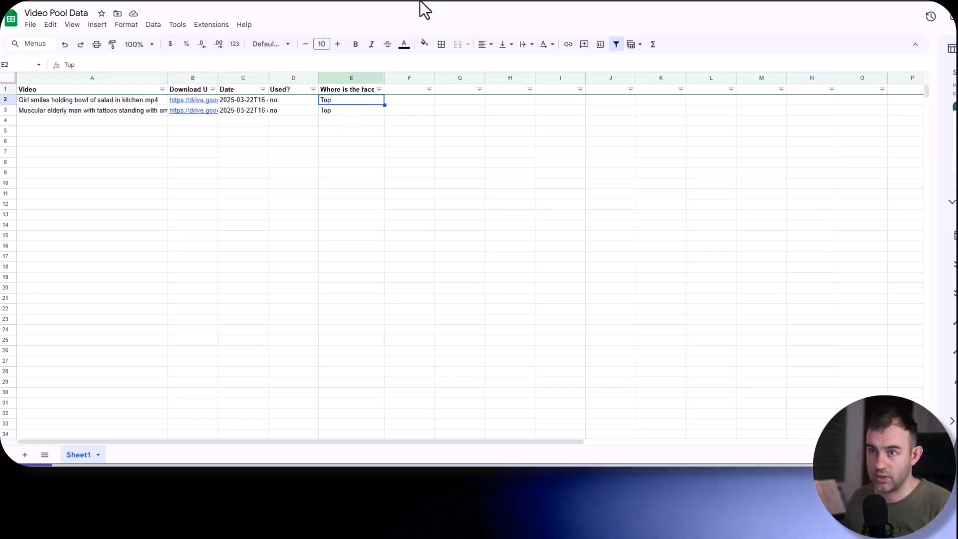
pyautogui.click(50, 114)
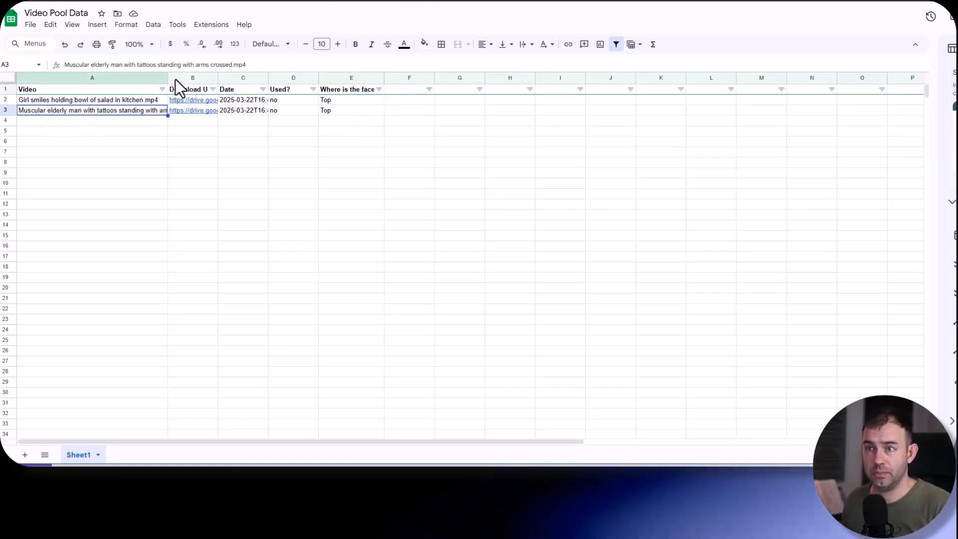
pyautogui.moveTo(169, 79); pyautogui.dragTo(215, 79)
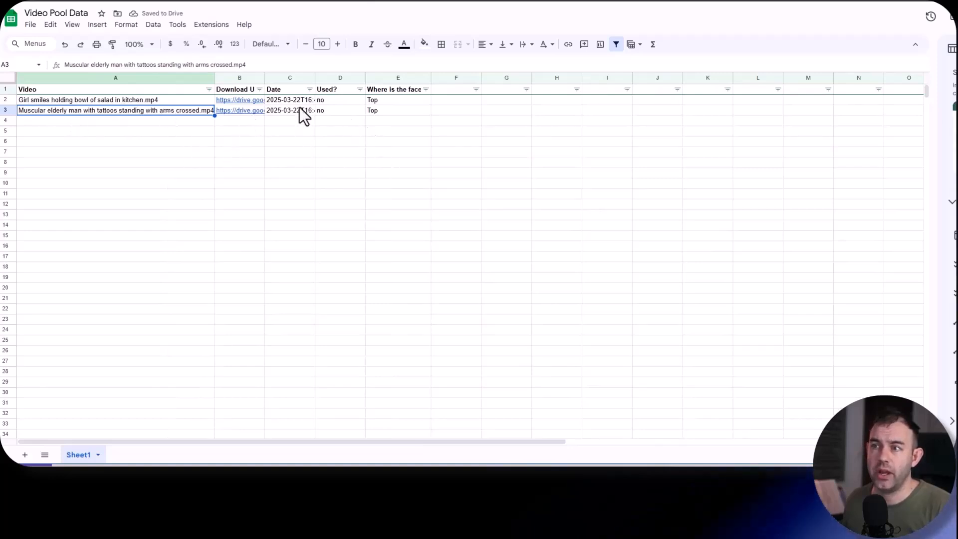
pyautogui.click(396, 110)
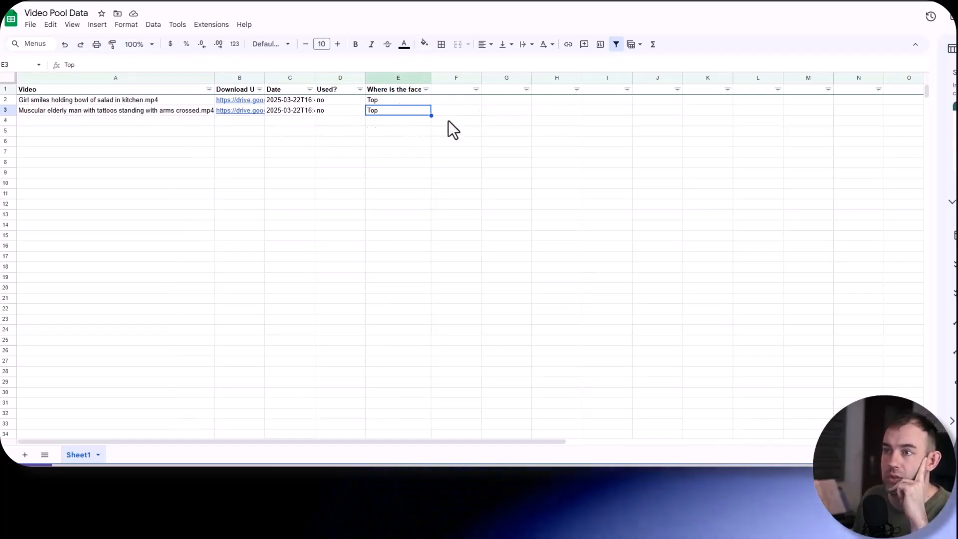
# - Switch to Google Drive's Music Pool folder
pyautogui.click(170, 1)
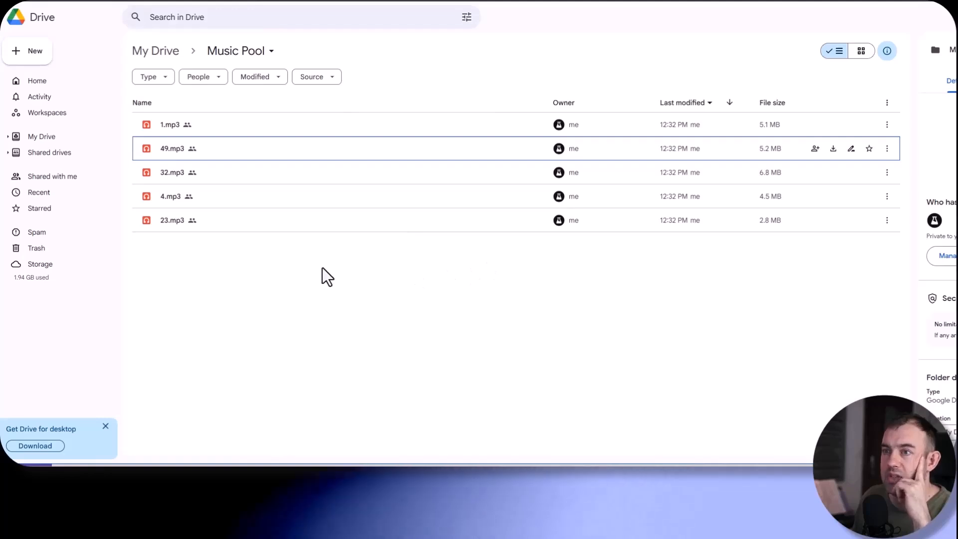
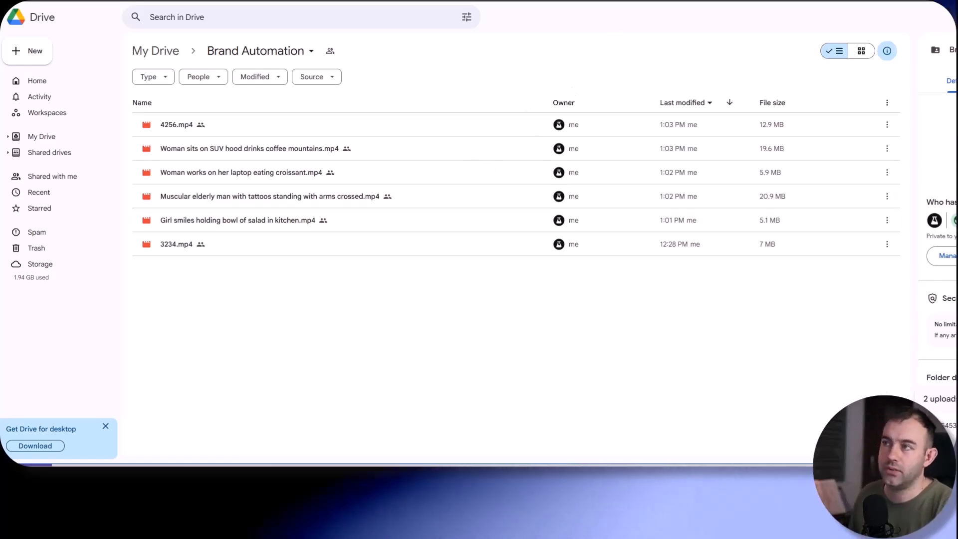
# - Check the Brand Automation folder, the Video Pool Data sheet and the Music Pool folder, and switch back to Make
pyautogui.hotkey('ctrl', 'Tab')
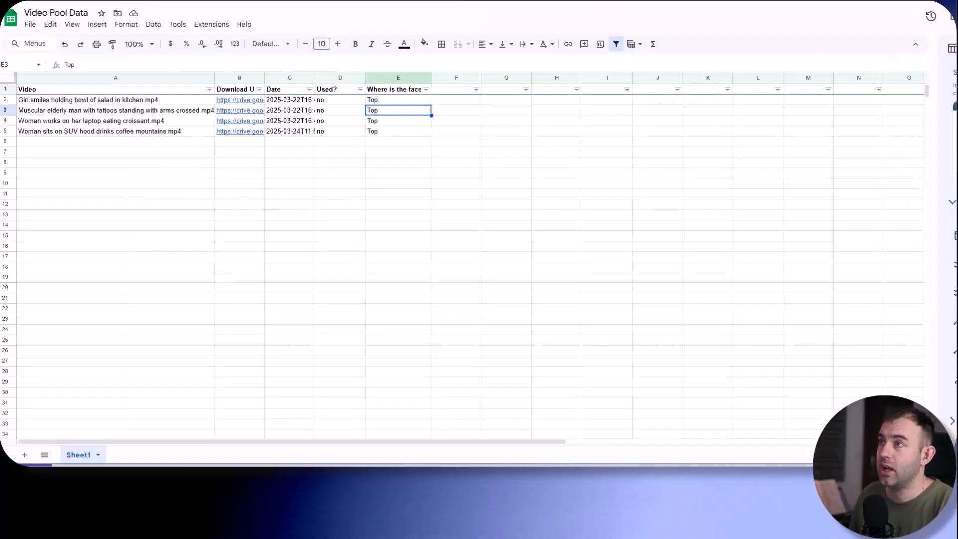
pyautogui.hotkey('ctrl', 'Tab')
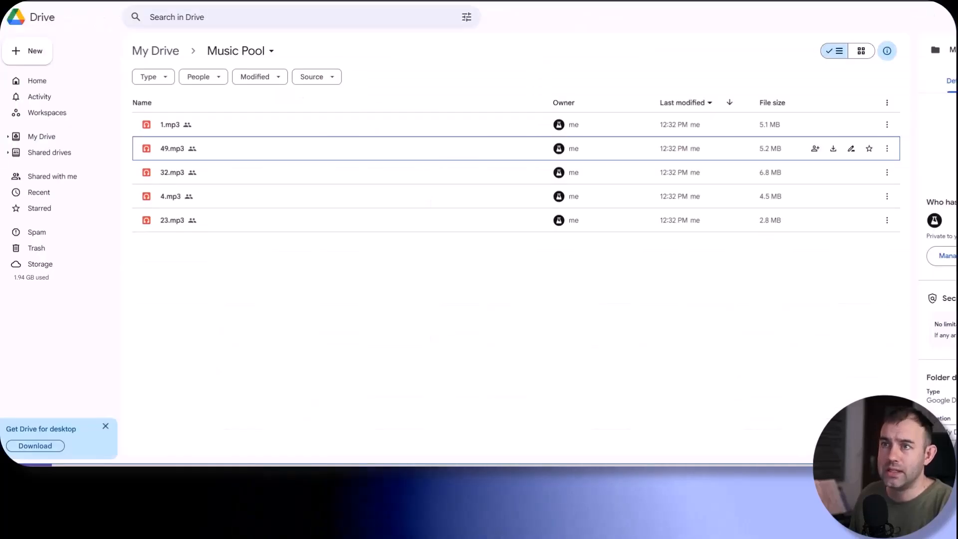
pyautogui.hotkey('ctrl', 'Tab')
pyautogui.hotkey('alt', 'Tab')
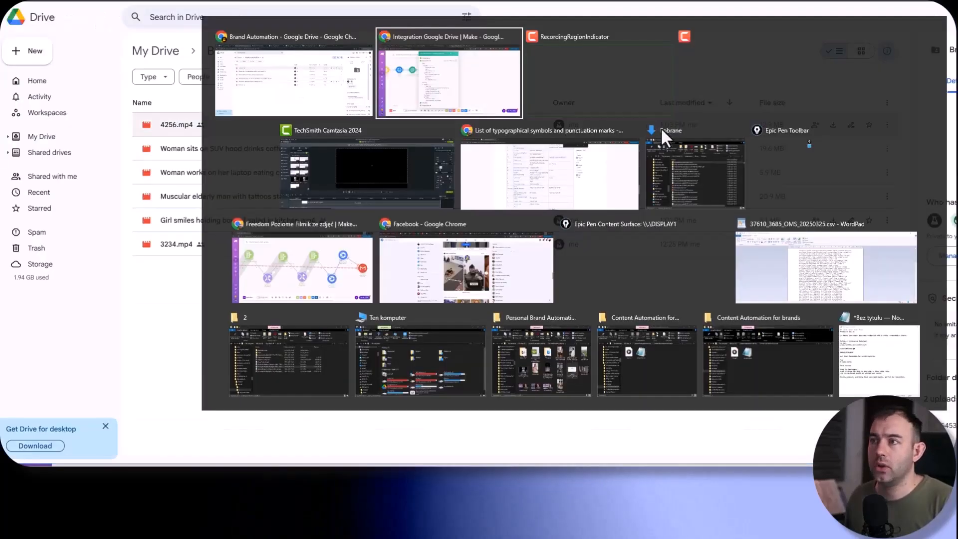
pyautogui.click(438, 74)
pyautogui.click(558, 26)
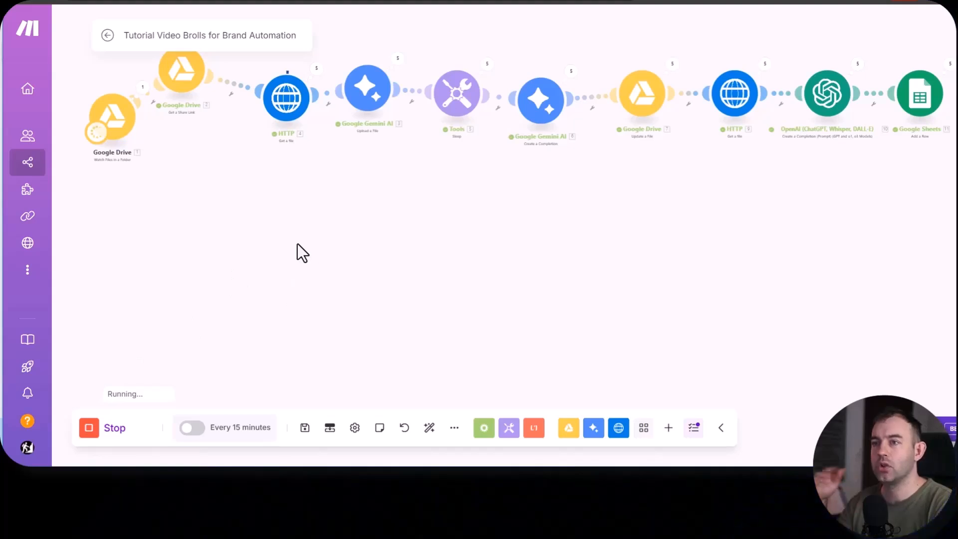
# - Examine the run status of every module in the Tutorial Video Brolls for Brand Automation scenario, from Google Drive to Google Sheets
pyautogui.scroll(4, 187, 166)
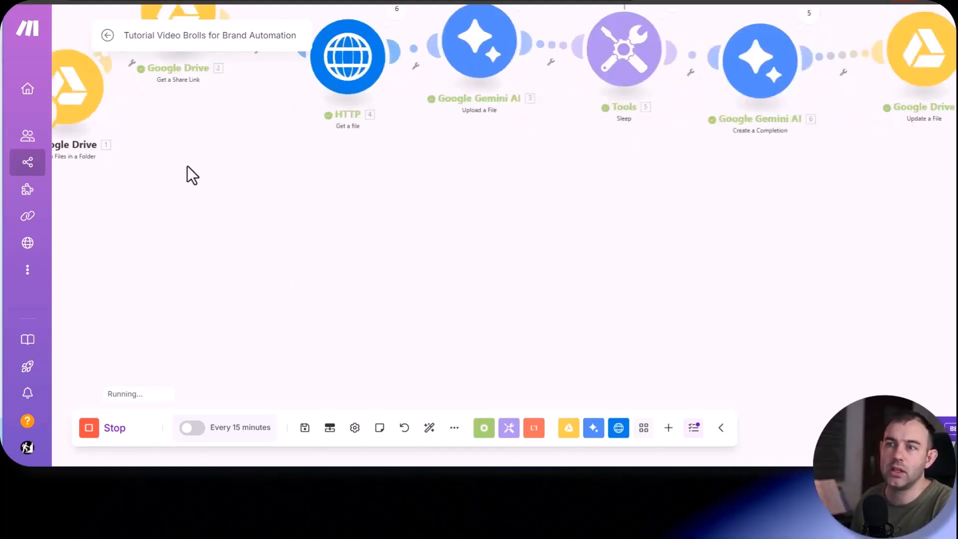
pyautogui.moveTo(185, 190); pyautogui.dragTo(488, 259)
pyautogui.scroll(-1, 350, 133)
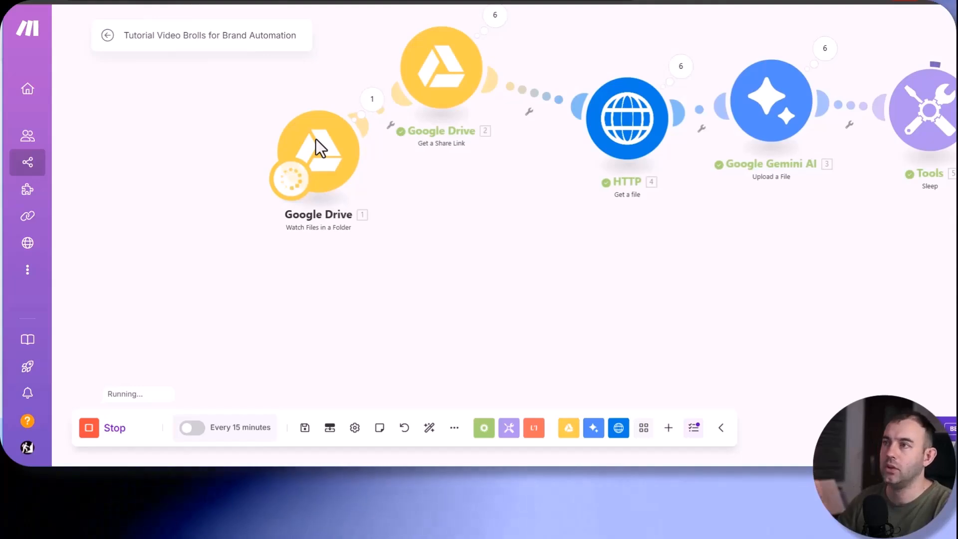
pyautogui.moveTo(503, 184); pyautogui.dragTo(361, 233)
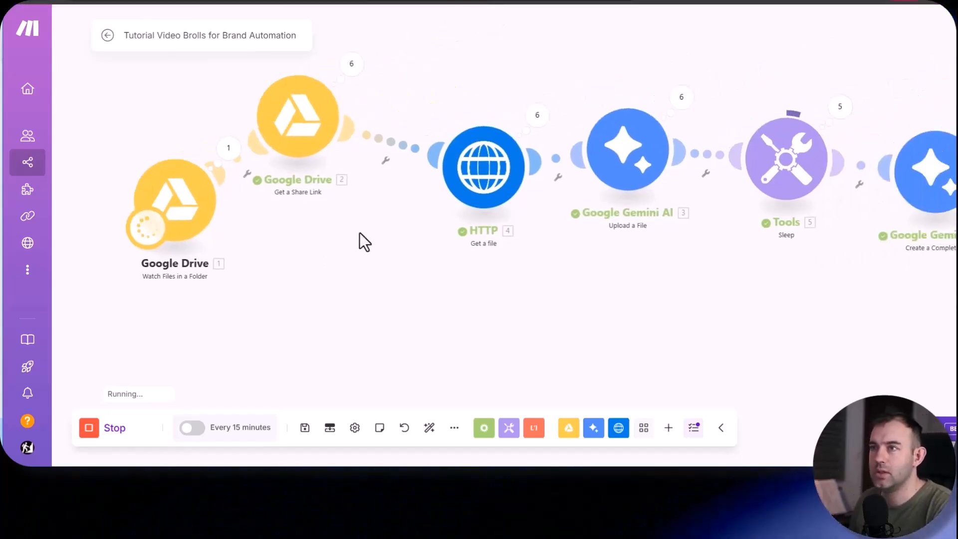
pyautogui.scroll(-4, 360, 232)
pyautogui.moveTo(781, 272); pyautogui.dragTo(585, 270)
pyautogui.moveTo(569, 305); pyautogui.dragTo(268, 309)
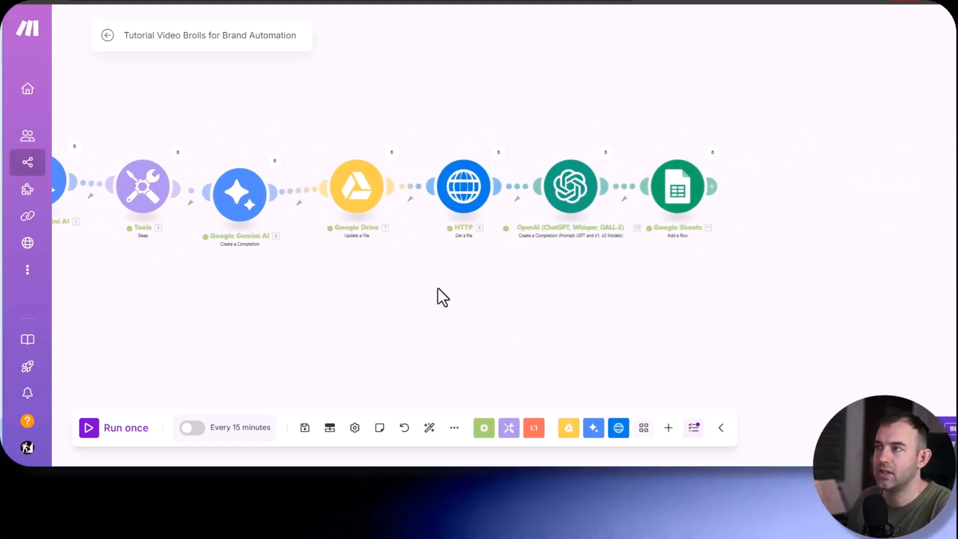
pyautogui.moveTo(443, 298); pyautogui.dragTo(642, 289)
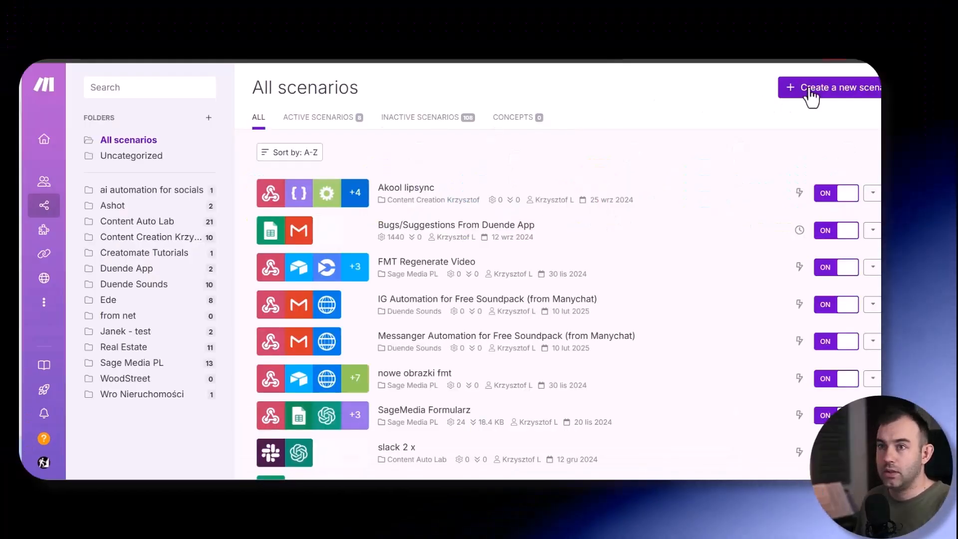
# - Create a new scenario with a Google Sheets Search Rows module as its first module
pyautogui.click(811, 88)
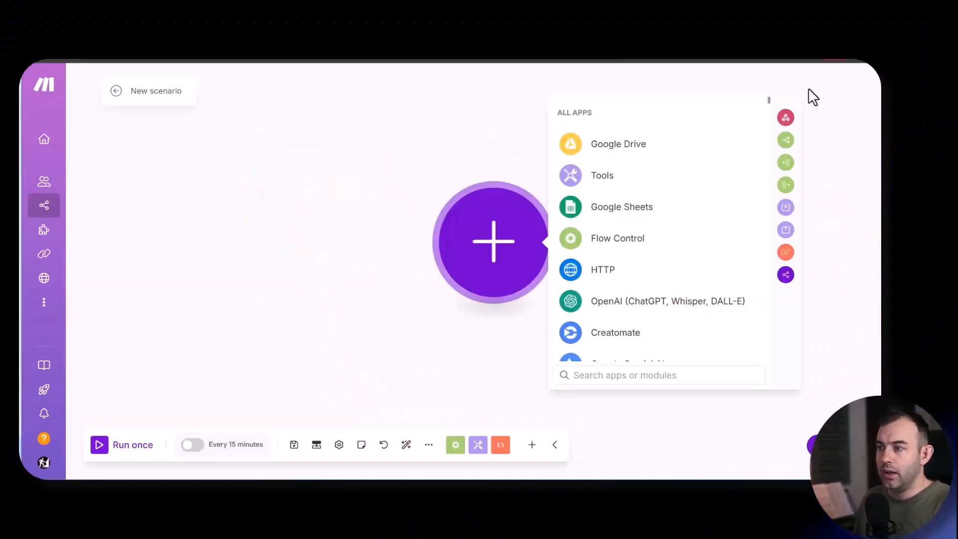
pyautogui.click(608, 214)
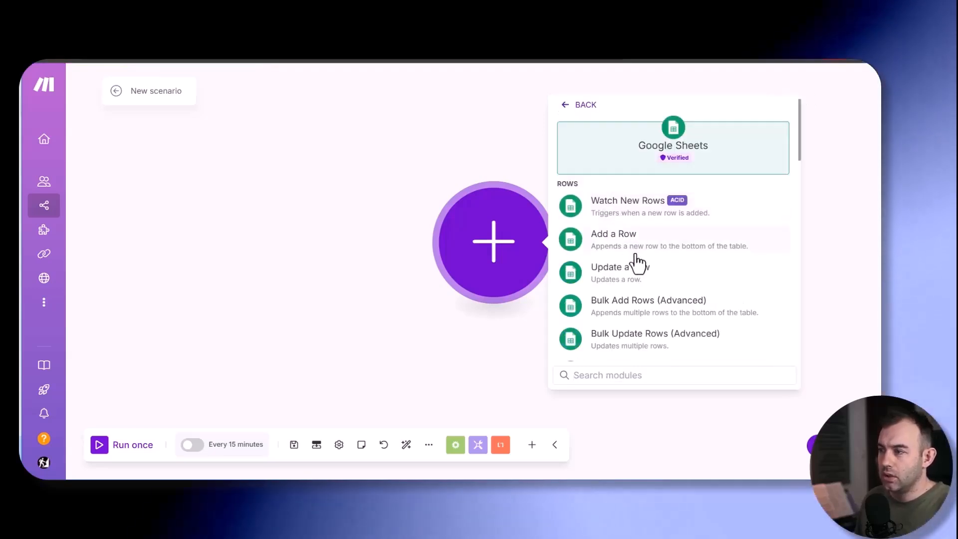
pyautogui.write('sear')
pyautogui.click(624, 216)
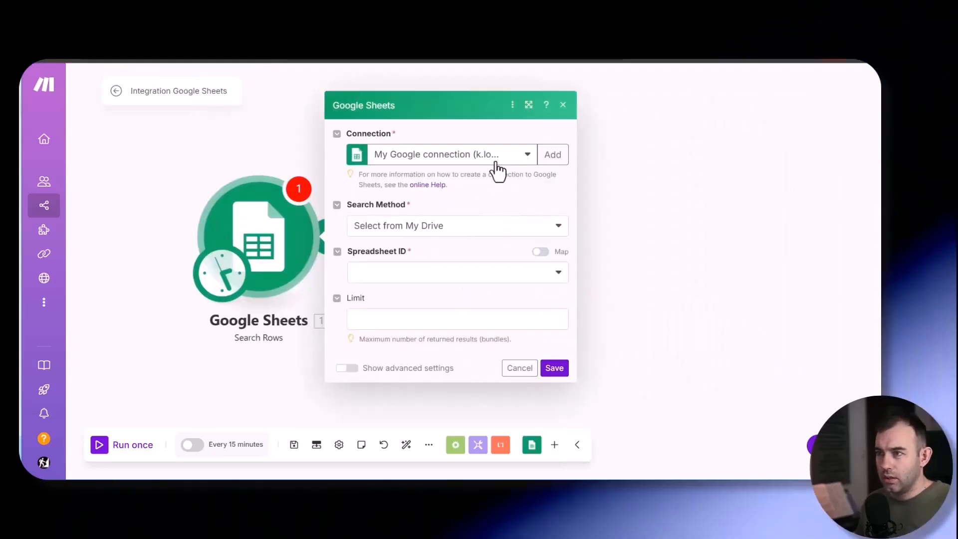
# - Select the third listed Google connection for the Search Rows module and choose the Ttitles spreadsheet
pyautogui.click(499, 158)
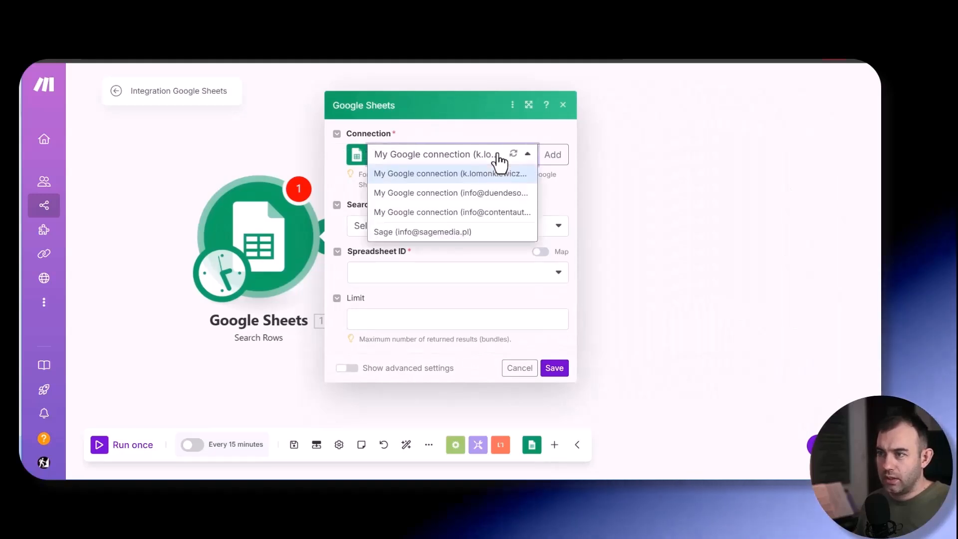
pyautogui.click(481, 214)
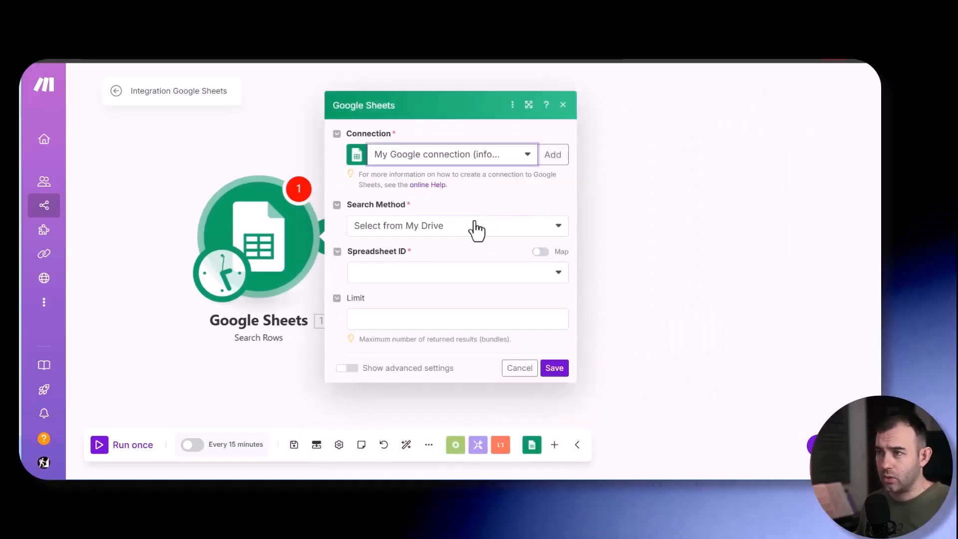
pyautogui.click(369, 272)
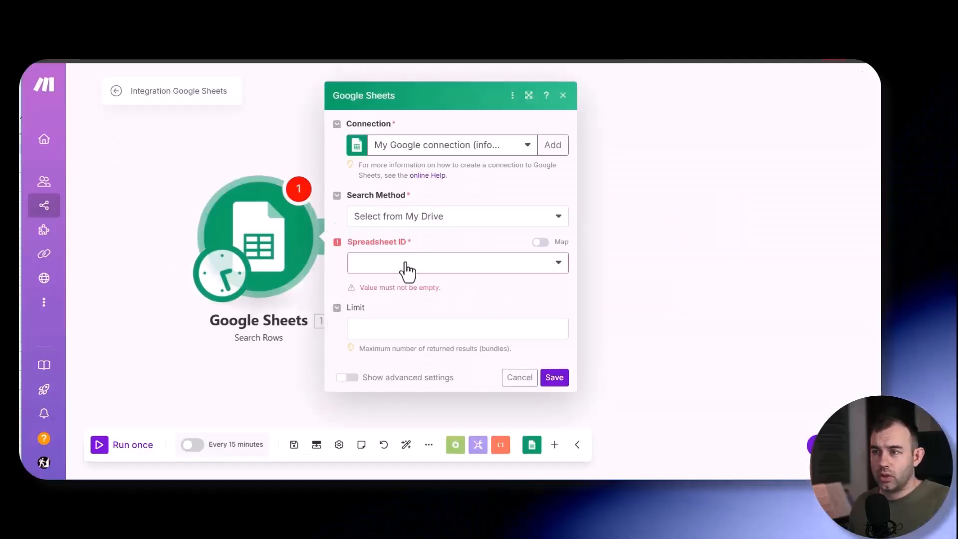
pyautogui.click(406, 271)
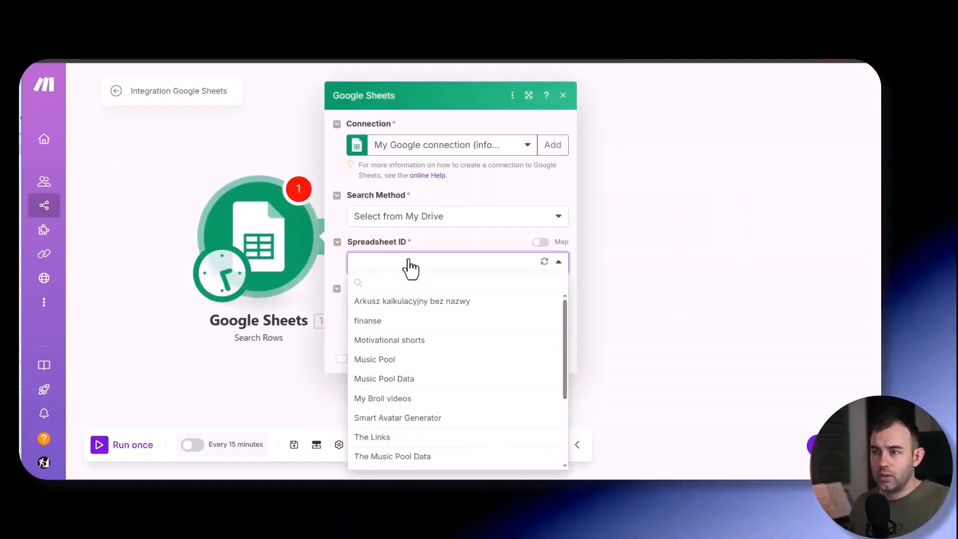
pyautogui.write('titl')
pyautogui.click(369, 301)
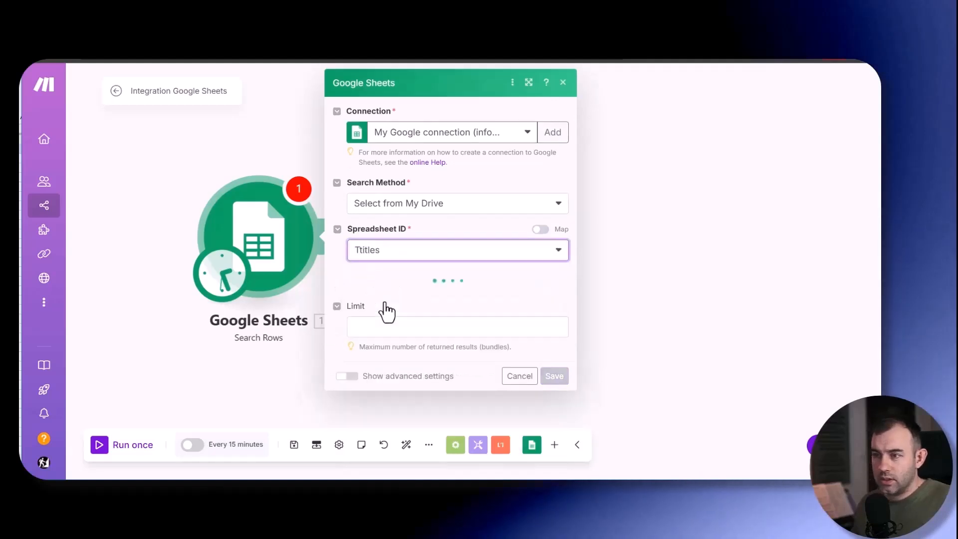
# - Choose Sheet1 as the sheet to search and set the column range to A-Z
pyautogui.click(373, 316)
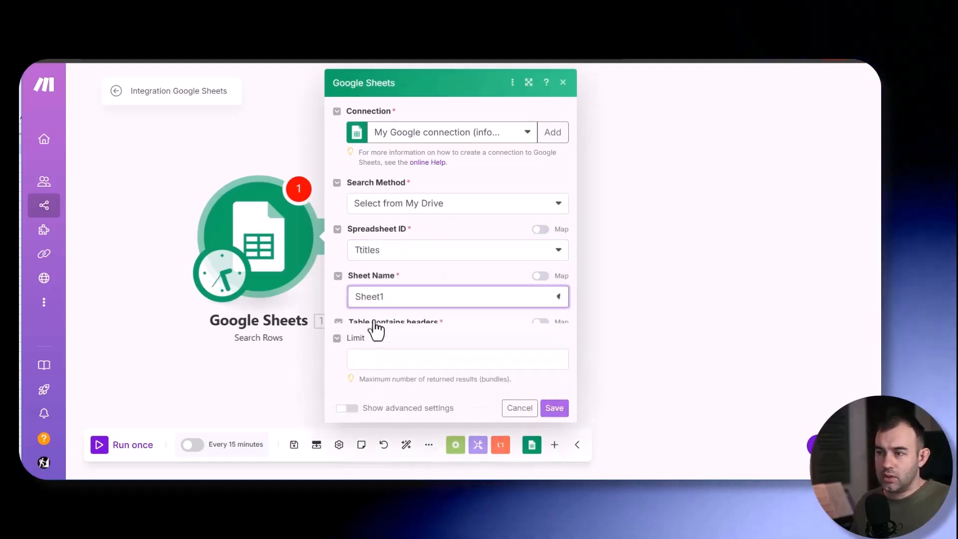
pyautogui.scroll(-2, 381, 326)
pyautogui.click(386, 324)
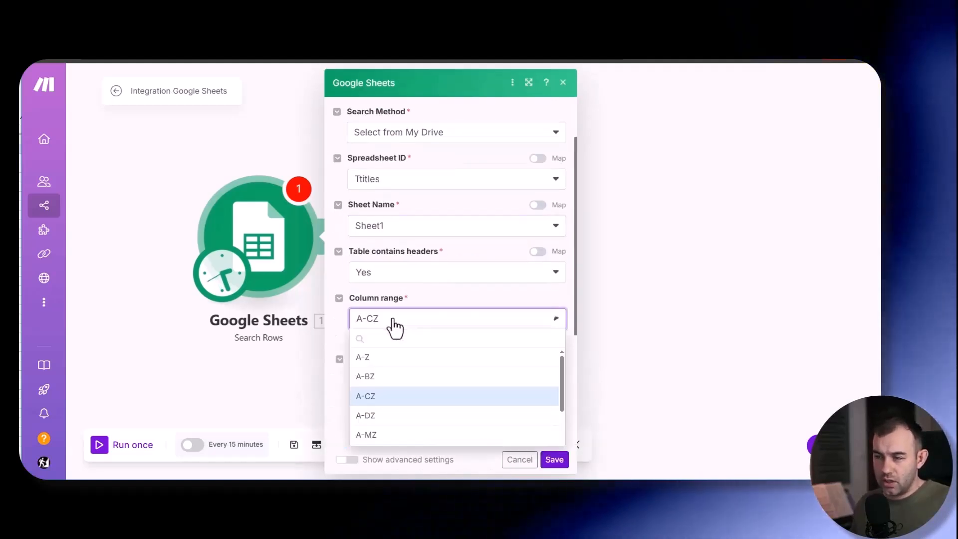
pyautogui.click(370, 372)
pyautogui.scroll(-5, 389, 280)
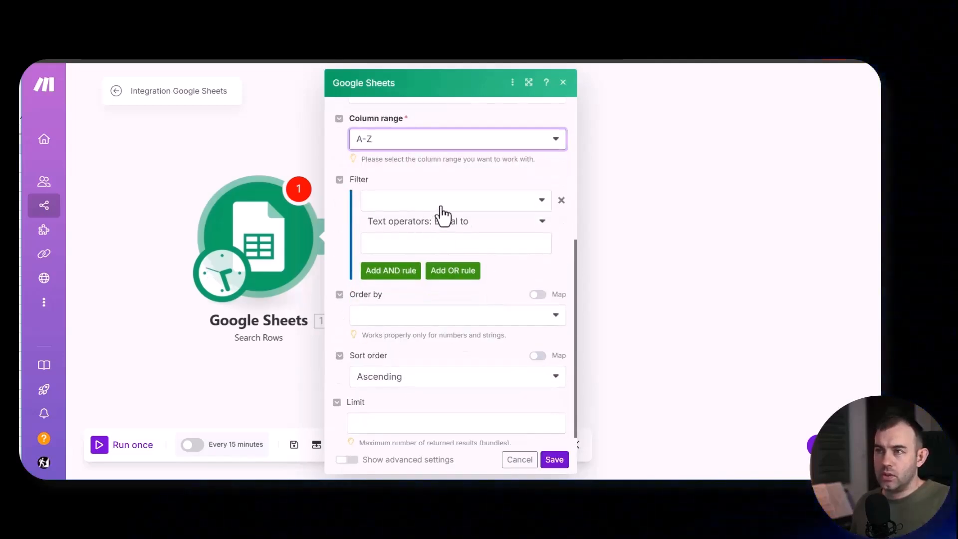
# - Check the headers of the Ttitles sheet and filter the search to rows where Uesd? (B) is equal to no
pyautogui.hotkey('alt', 'Tab')
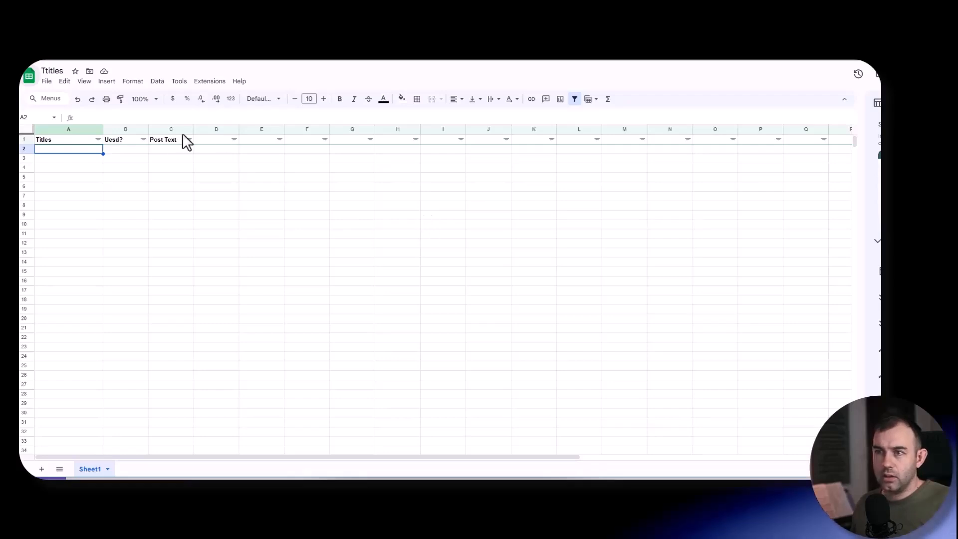
pyautogui.click(121, 139)
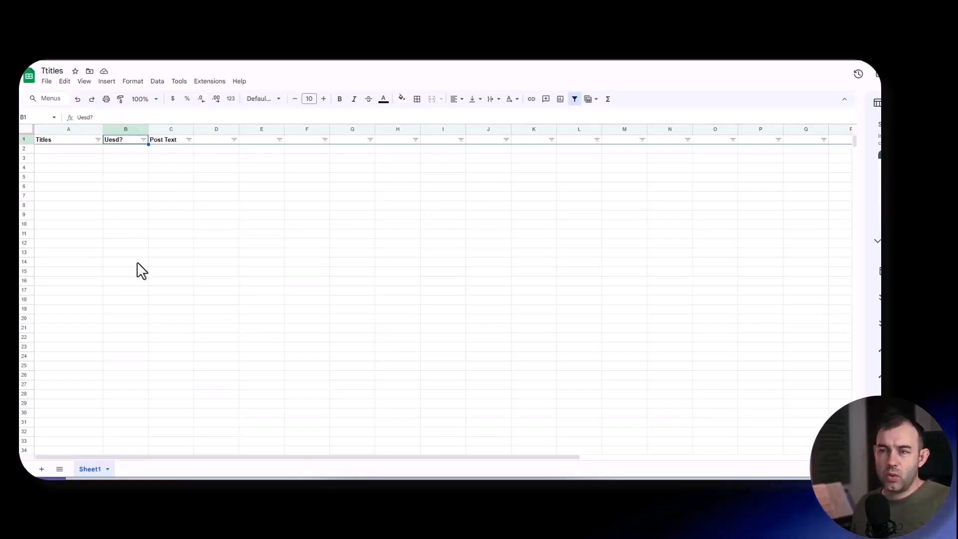
pyautogui.click(130, 150)
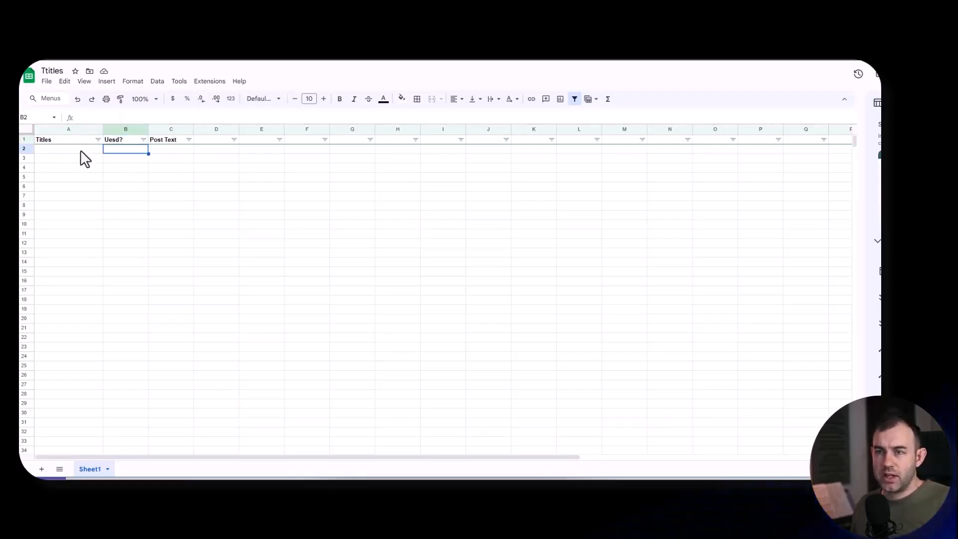
pyautogui.hotkey('alt', 'Tab')
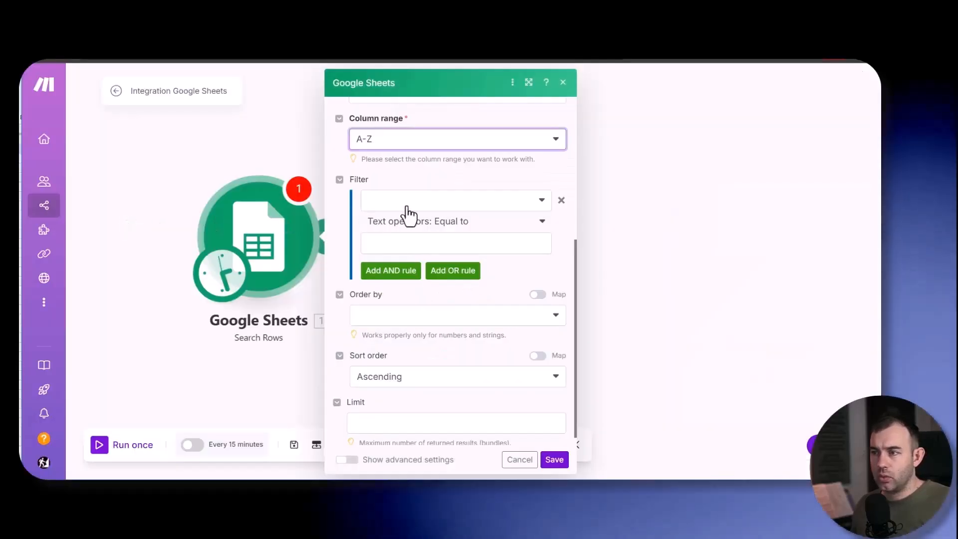
pyautogui.click(405, 207)
pyautogui.click(394, 238)
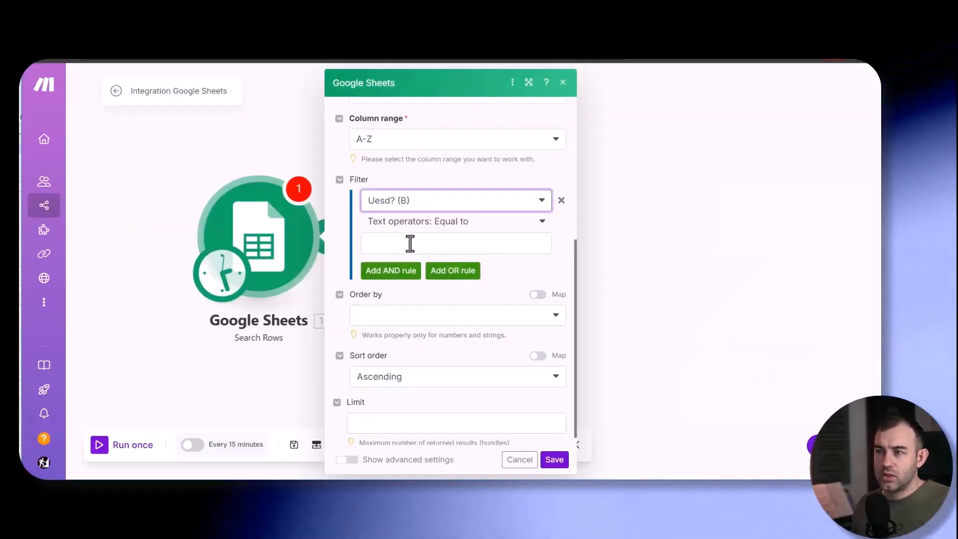
pyautogui.click(409, 244)
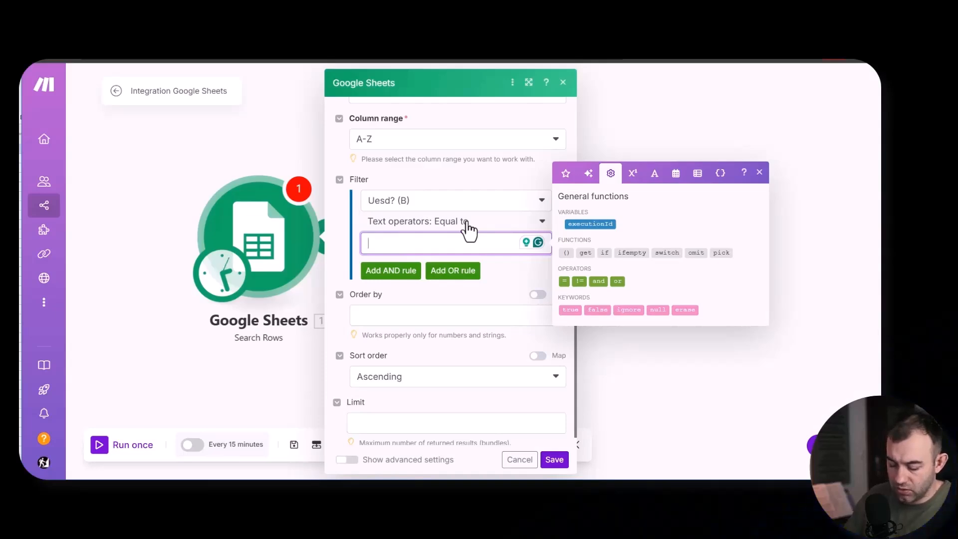
pyautogui.click(501, 275)
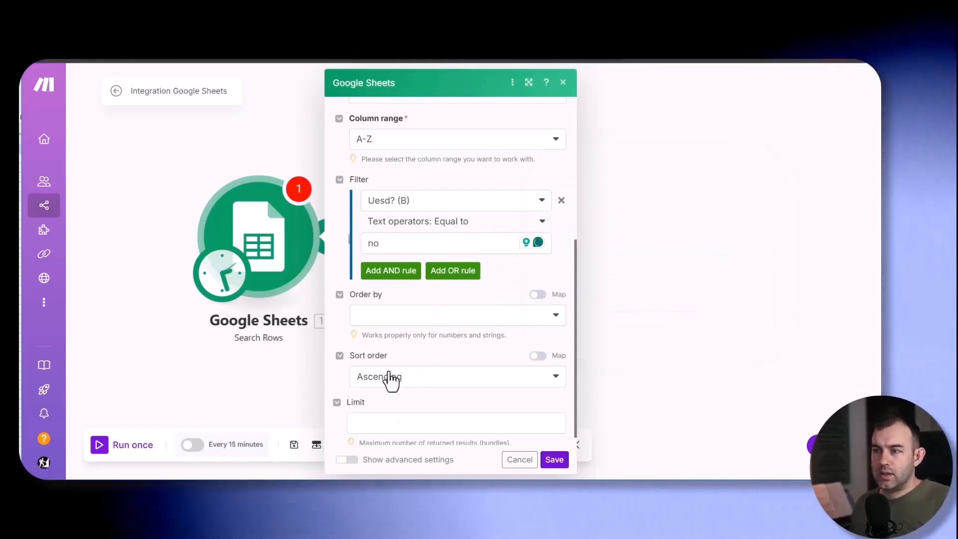
# - Limit the row search to 1 result and save the Search Rows module settings
pyautogui.scroll(-1, 412, 299)
pyautogui.click(360, 411)
pyautogui.write('1')
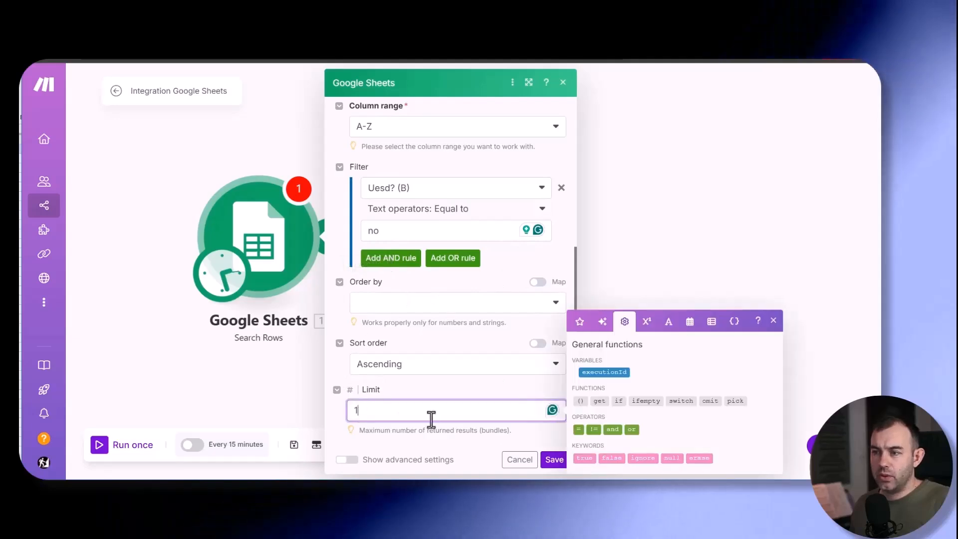
pyautogui.click(553, 461)
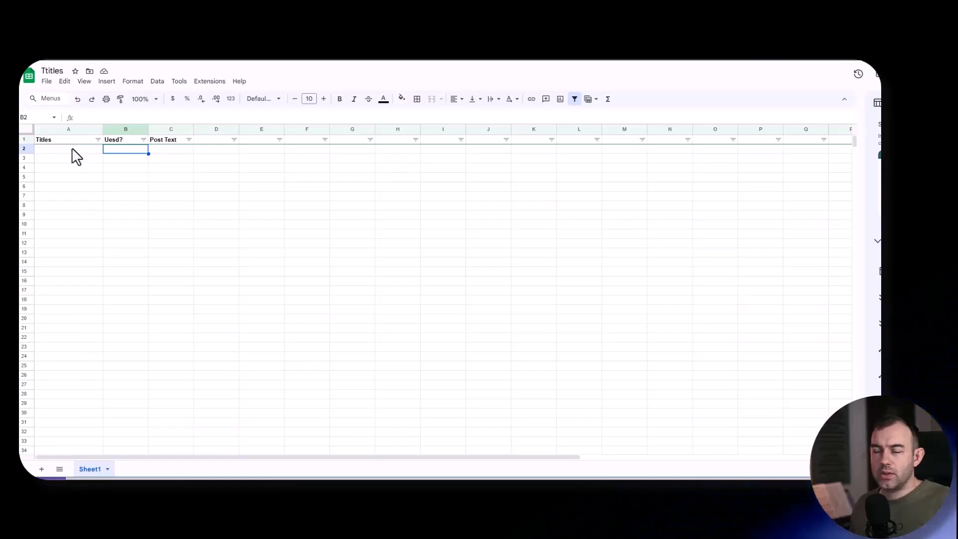
# - Switch from the Ttitles sheet to Claude's Inspiring Quotes for Remote Work and Passive Income chat and review the generated quotes
pyautogui.click(84, 188)
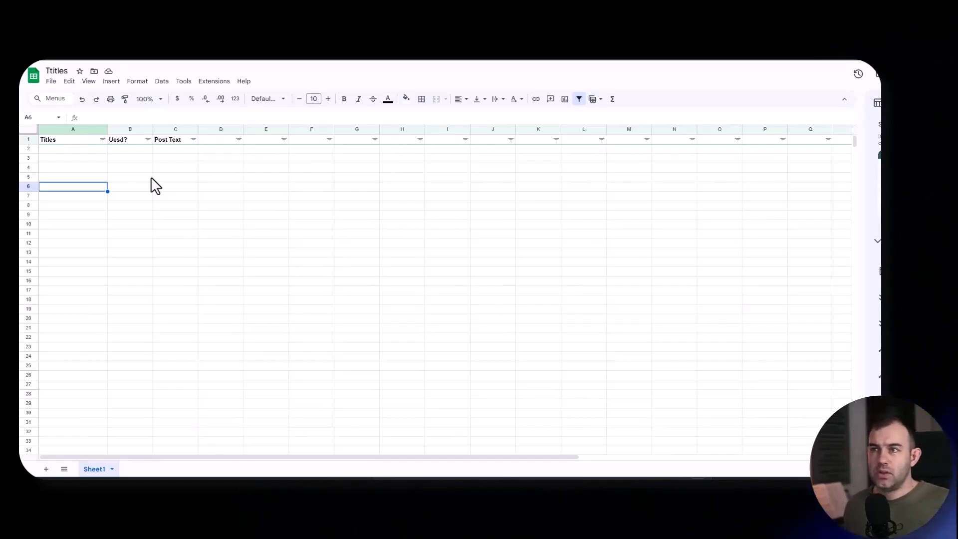
pyautogui.hotkey('alt', 'Tab')
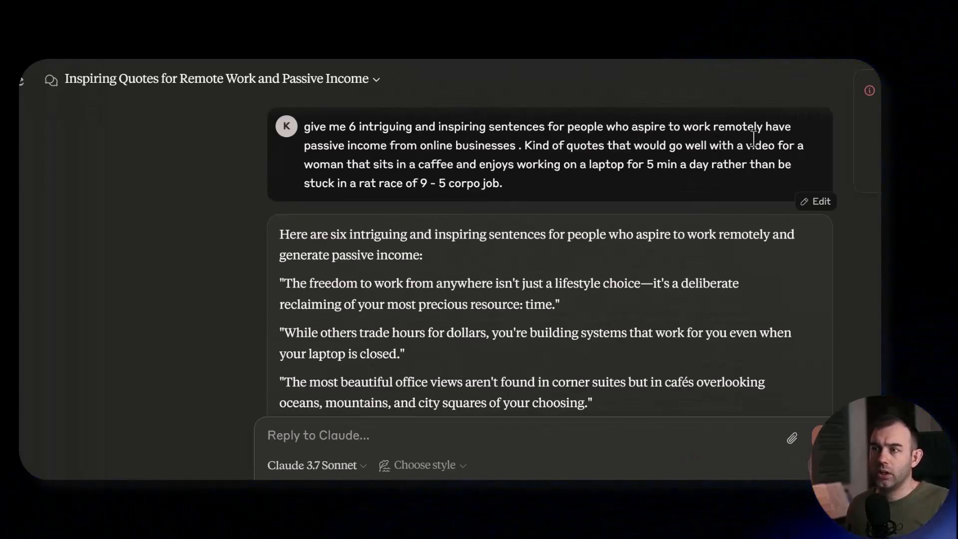
pyautogui.scroll(-2, 439, 200)
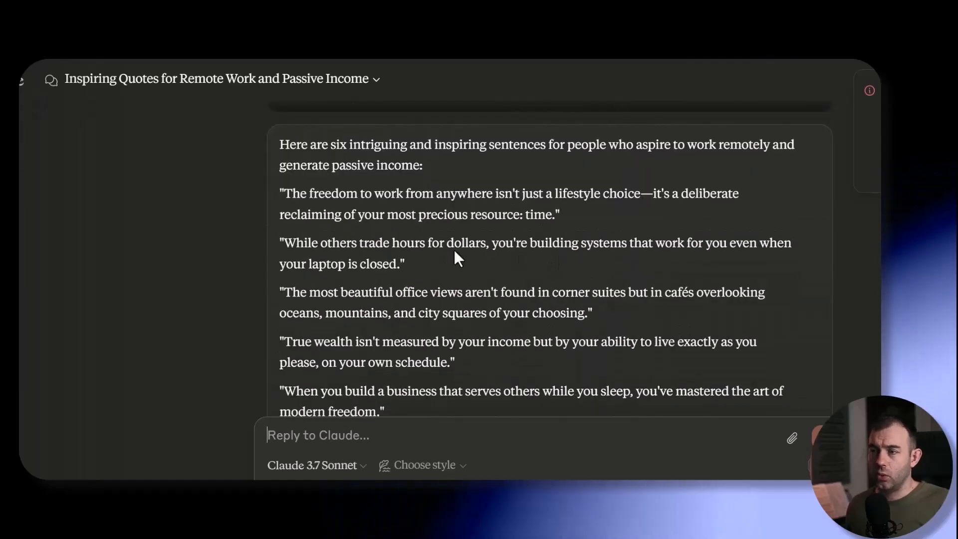
pyautogui.scroll(2, 508, 228)
# - Send Claude the prompt "I need more valuable intruging and inspiring thoughts for people who want to become financial free. Put it in a table"
pyautogui.hotkey('ctrl', '-')
pyautogui.hotkey('ctrl', '-')
pyautogui.hotkey('ctrl', '-')
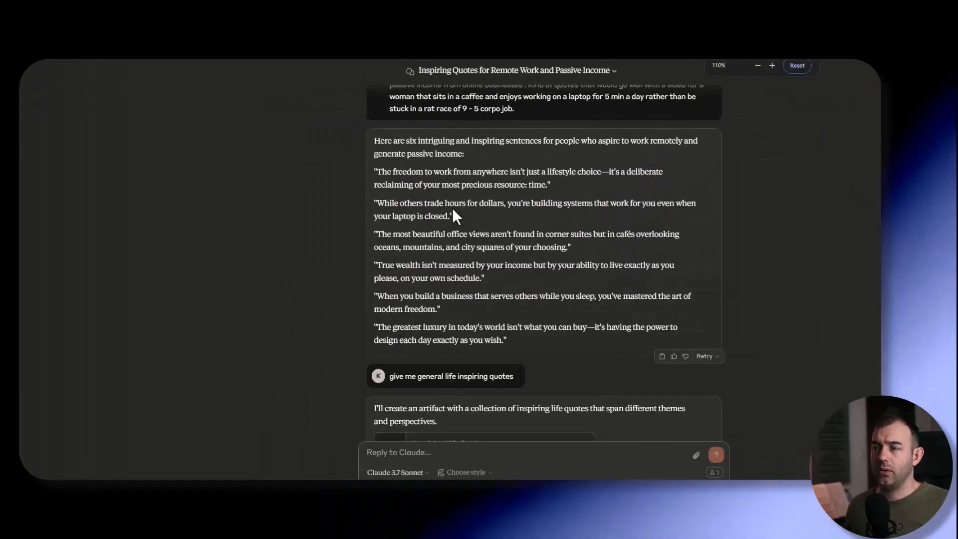
pyautogui.scroll(1, 452, 209)
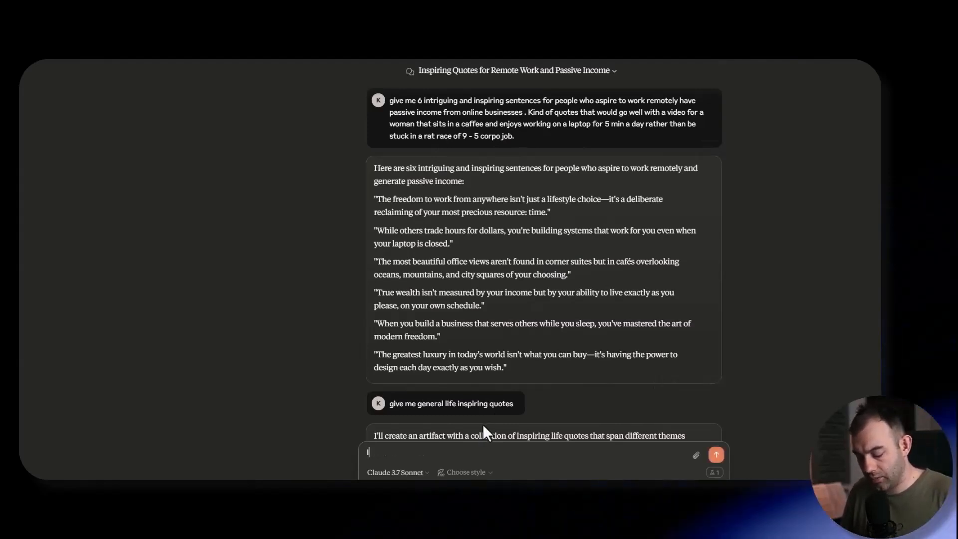
pyautogui.write('I need more')
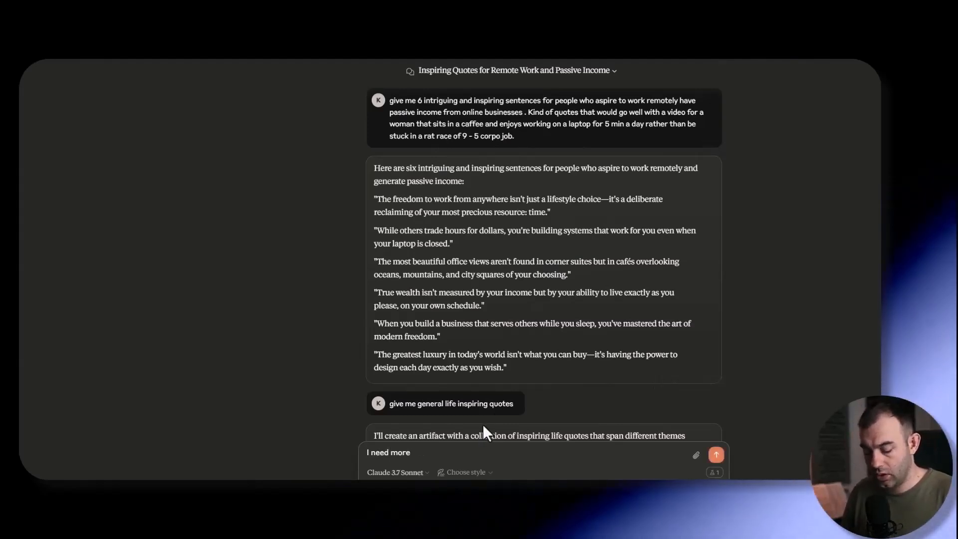
pyautogui.write(' valuable intr')
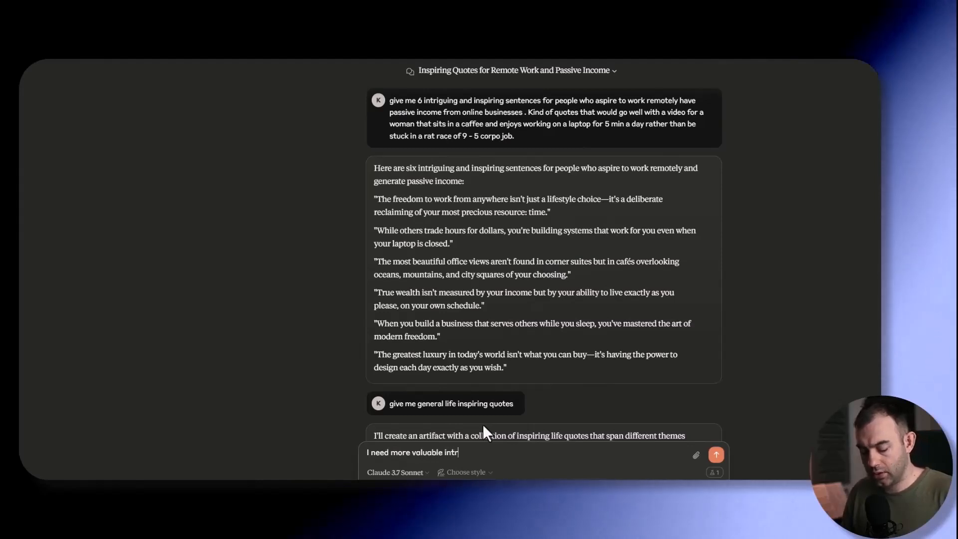
pyautogui.write('uging and i')
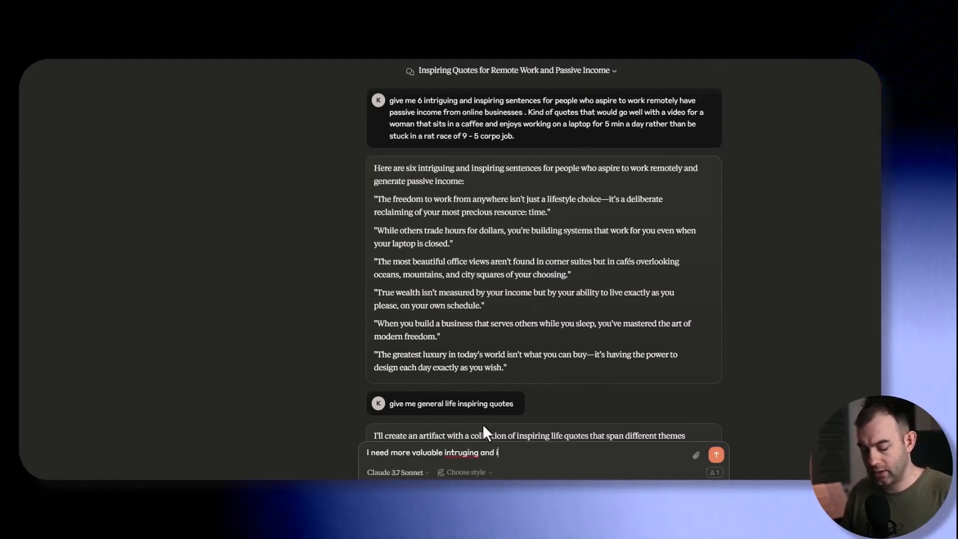
pyautogui.write('nspiring thoughts ')
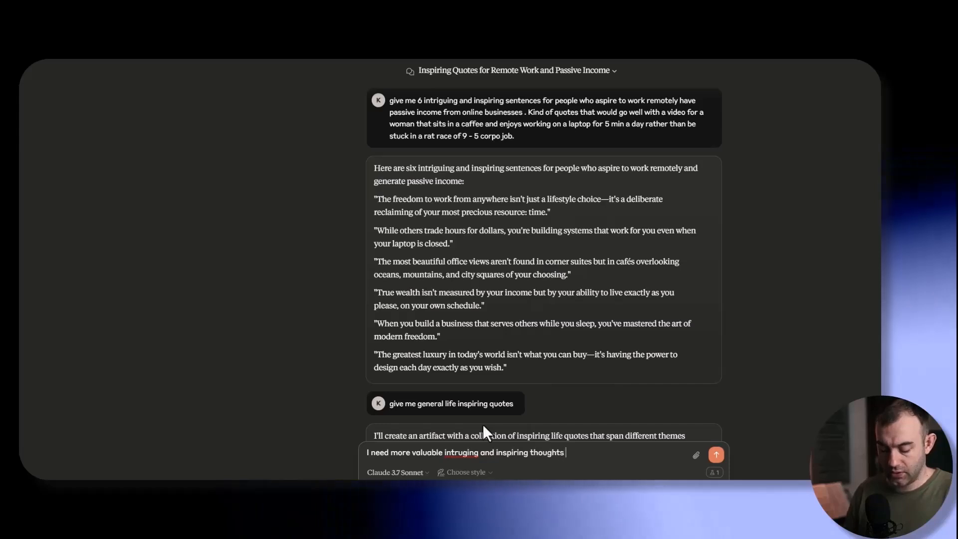
pyautogui.write('for people who ')
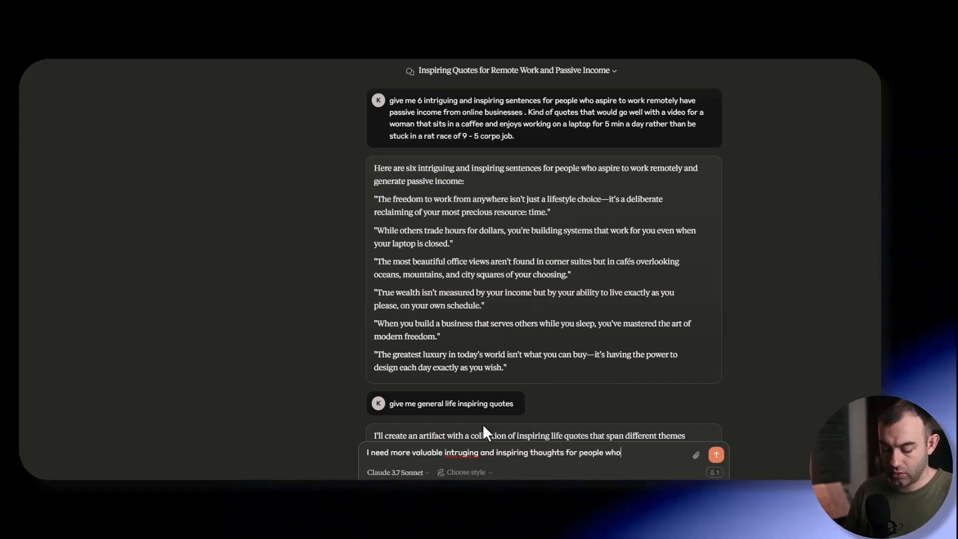
pyautogui.write('want to successed ')
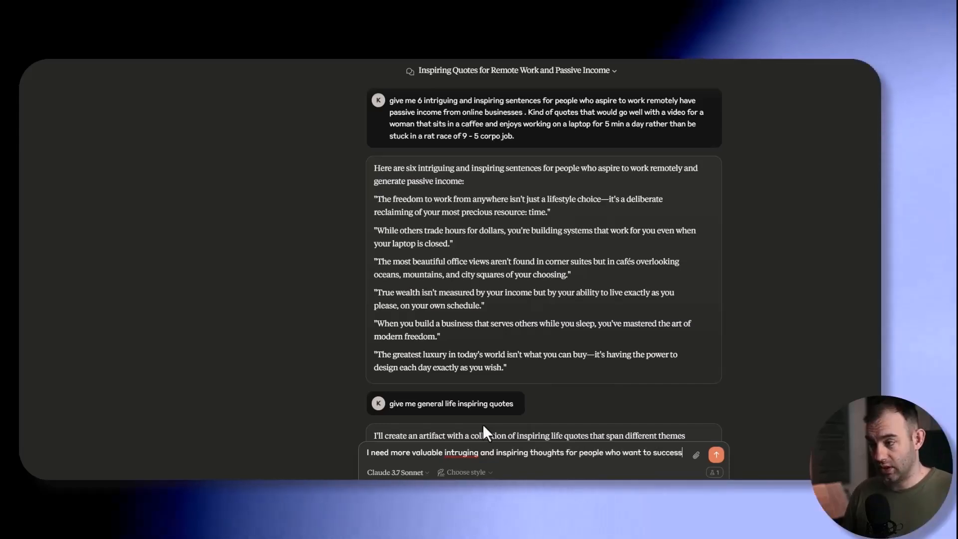
pyautogui.write('in their')
pyautogui.press('BackSpace')
pyautogui.press('BackSpace')
pyautogui.press('BackSpace')
pyautogui.press('BackSpace')
pyautogui.press('BackSpace')
pyautogui.press('BackSpace')
pyautogui.press('BackSpace')
pyautogui.press('BackSpace')
pyautogui.press('BackSpace')
pyautogui.press('BackSpace')
pyautogui.press('BackSpace')
pyautogui.press('BackSpace')
pyautogui.press('BackSpace')
pyautogui.press('BackSpace')
pyautogui.press('BackSpace')
pyautogui.press('BackSpace')
pyautogui.press('BackSpace')
pyautogui.press('BackSpace')
pyautogui.press('BackSpace')
pyautogui.write('become financial ')
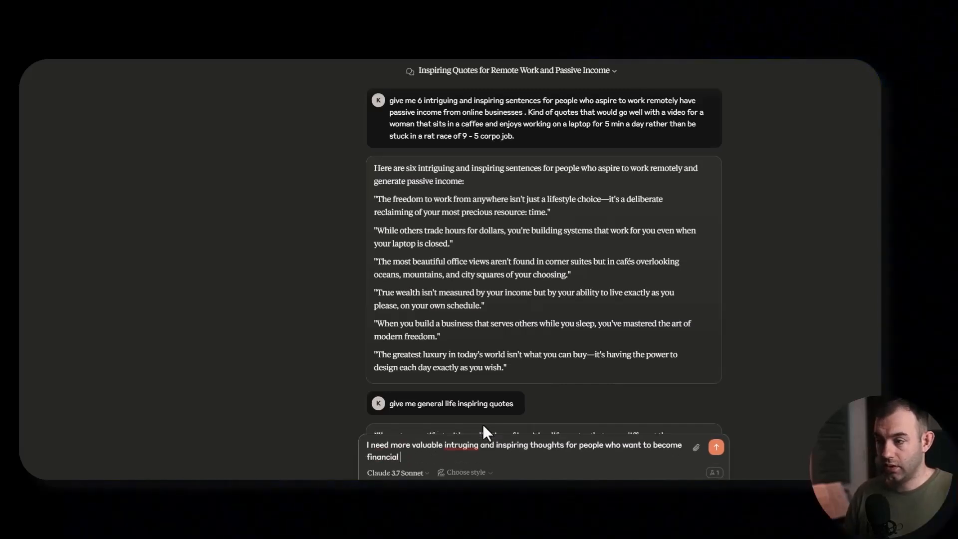
pyautogui.write('free. Put it in ')
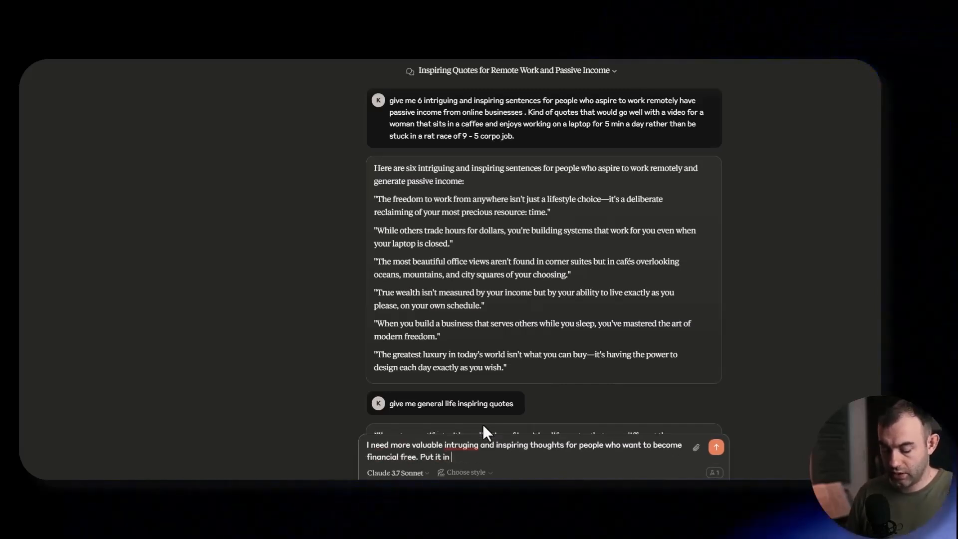
pyautogui.write('a table')
pyautogui.press('Return')
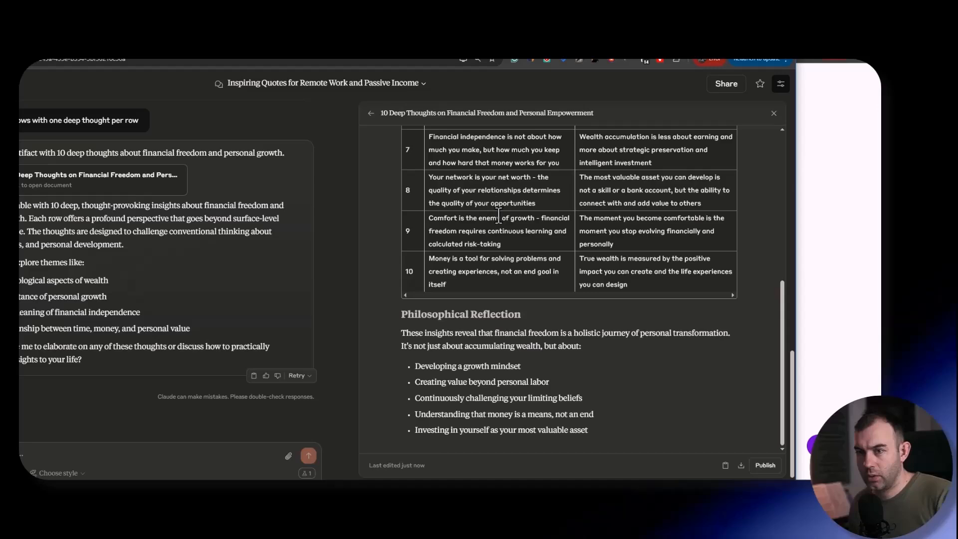
# - Review the 10 Deep Thoughts on Financial Freedom and Personal Empowerment document, copy its contents and switch to the Ttitles sheet
pyautogui.scroll(5, 499, 216)
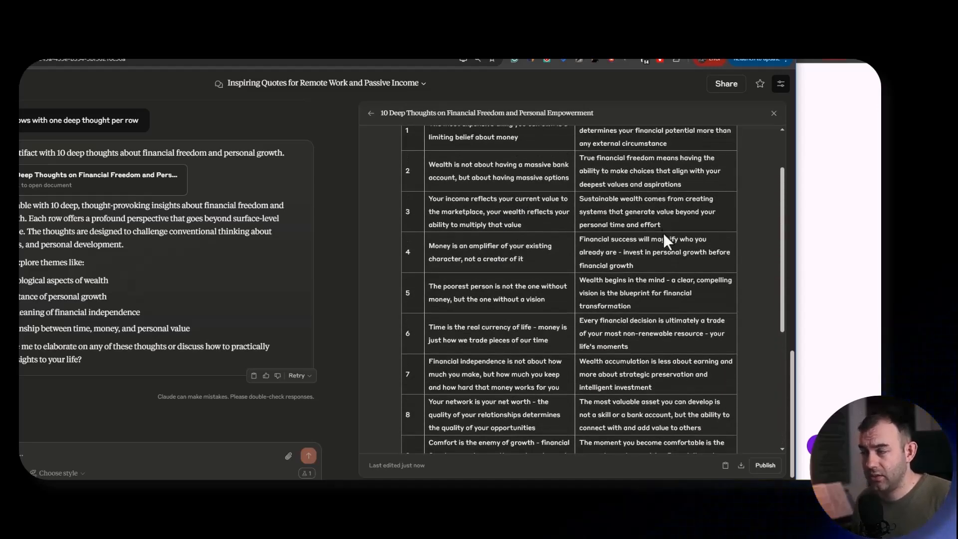
pyautogui.scroll(2, 663, 233)
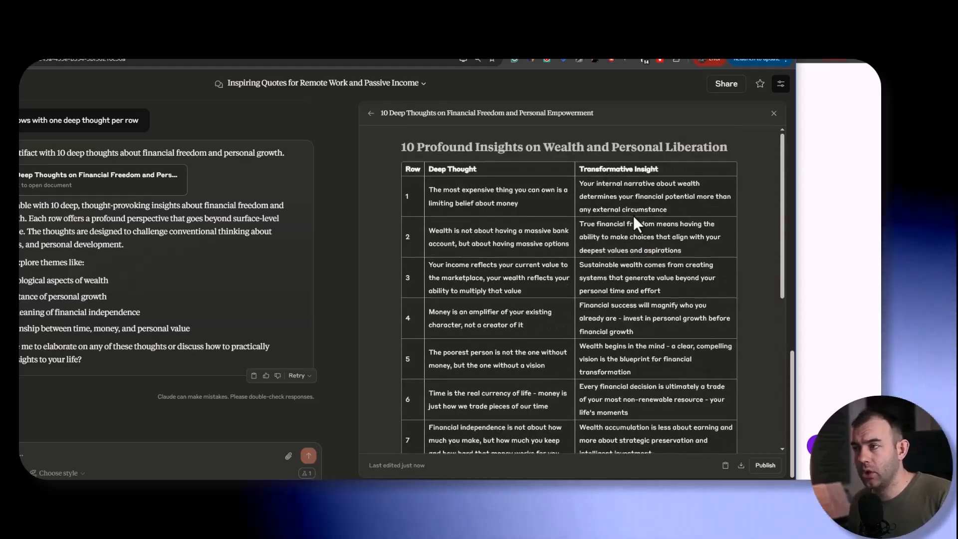
pyautogui.scroll(-7, 633, 216)
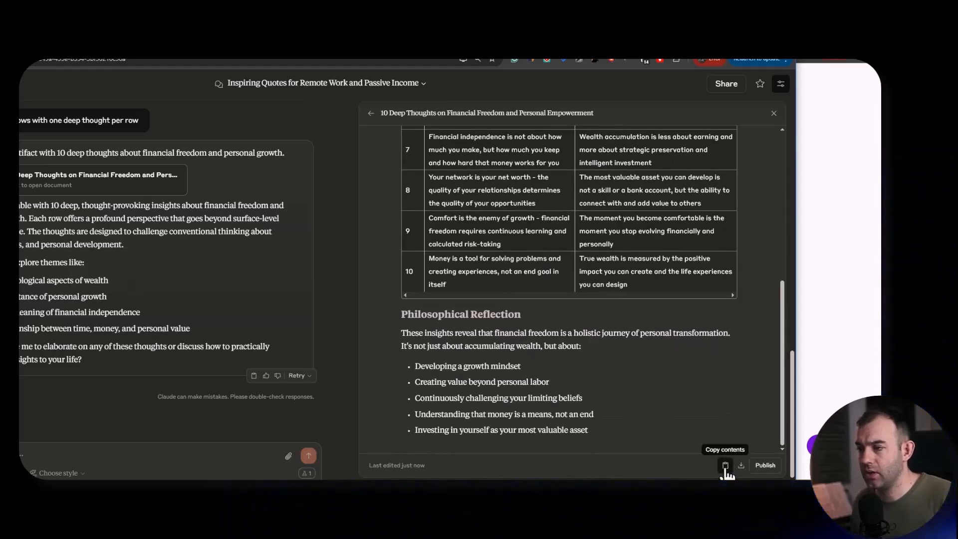
pyautogui.click(858, 303)
pyautogui.press('super+Tab')
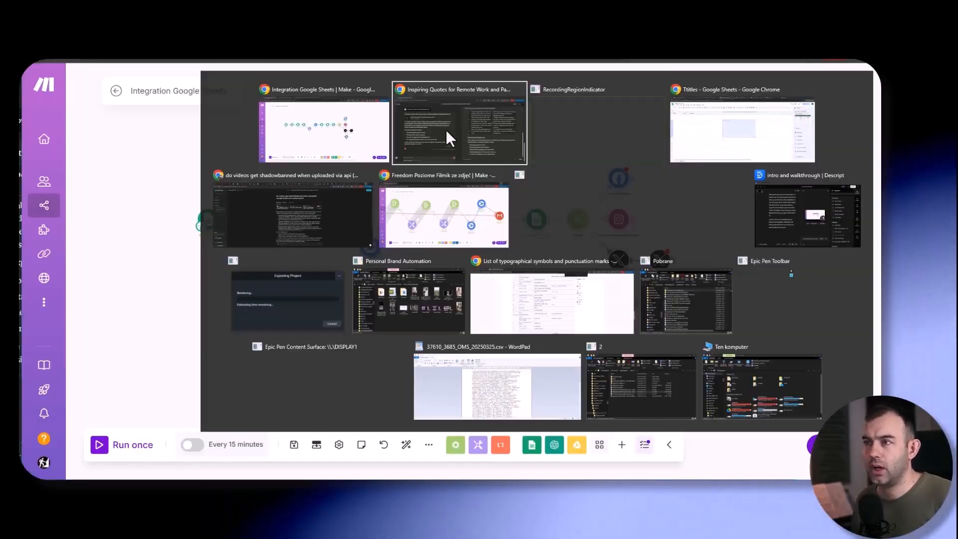
pyautogui.hotkey('alt', 'Tab')
pyautogui.click(381, 222)
# - Paste the copied thoughts table into the empty area starting at G7, keeping values only
pyautogui.moveTo(367, 196); pyautogui.dragTo(492, 275)
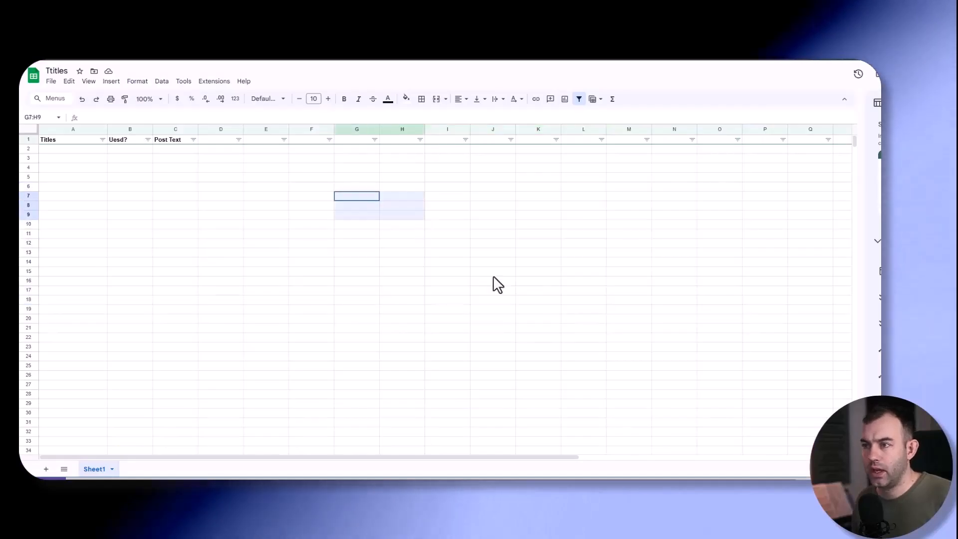
pyautogui.hotkey('ctrl', 'v')
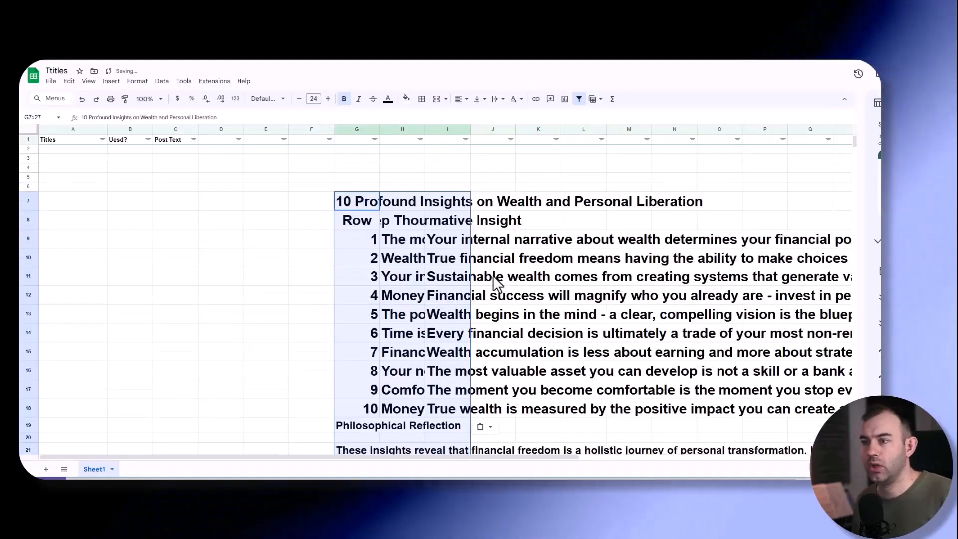
pyautogui.click(485, 428)
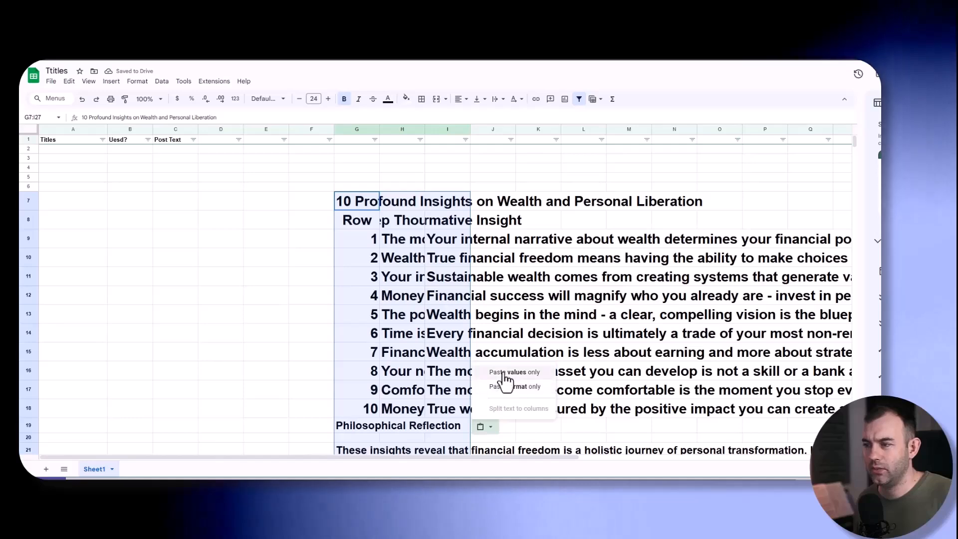
pyautogui.click(501, 373)
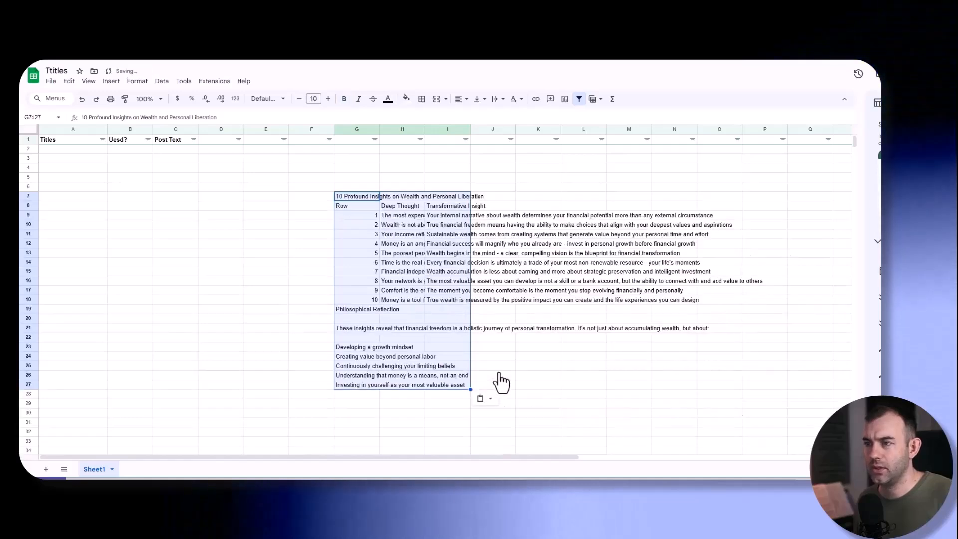
# - Widen the Deep Thought column and copy the ten Transformative Insight entries (I9:I18) into the Titles column from A2
pyautogui.click(447, 234)
pyautogui.moveTo(424, 129); pyautogui.dragTo(494, 129)
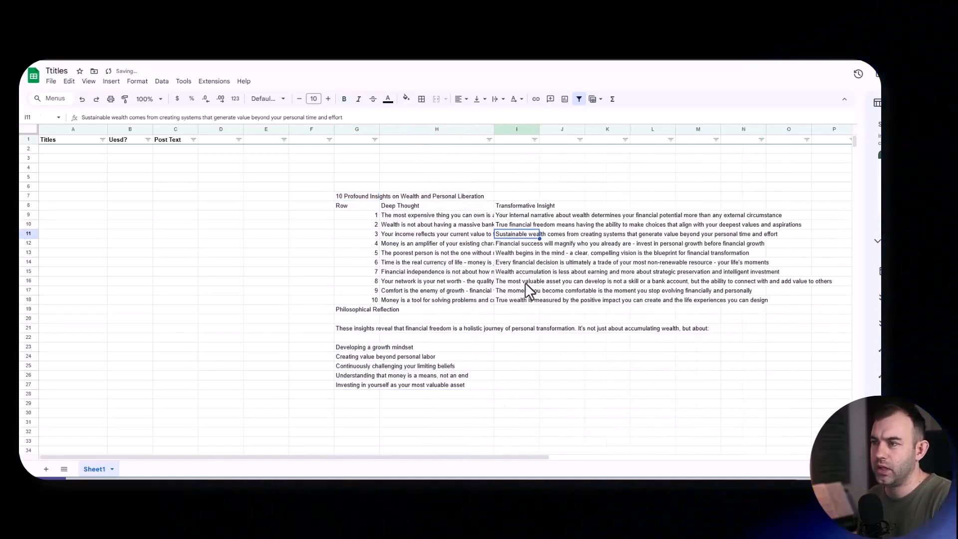
pyautogui.click(521, 281)
pyautogui.moveTo(519, 217); pyautogui.dragTo(518, 292)
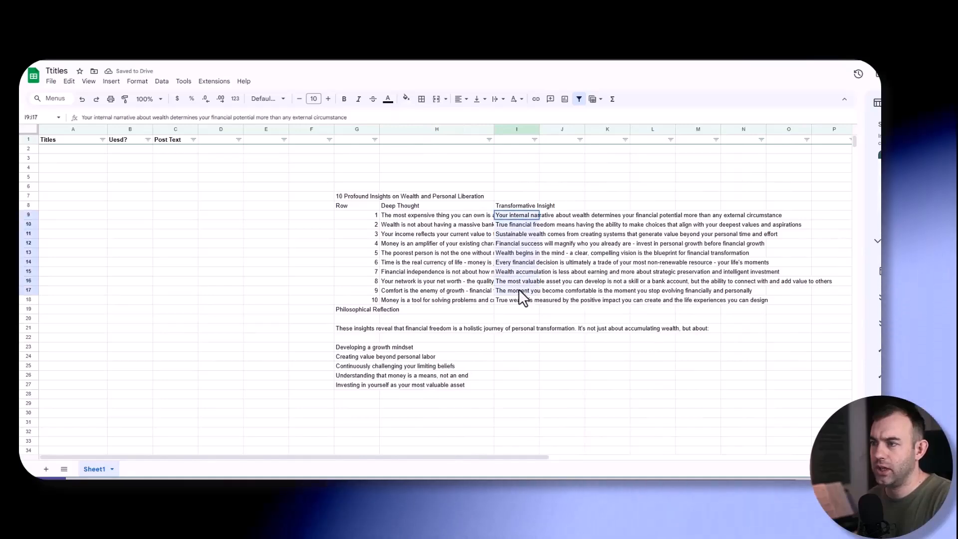
pyautogui.hotkey('ctrl', 'c')
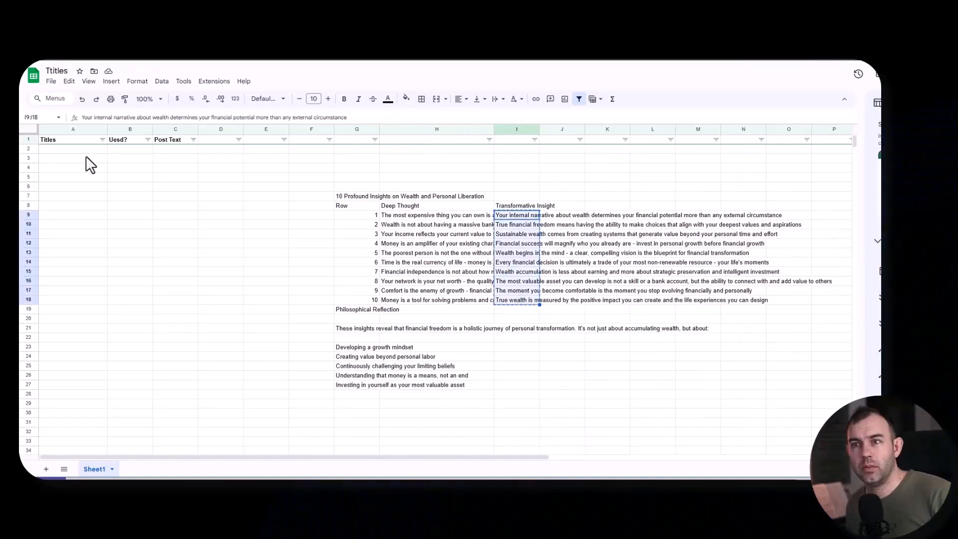
pyautogui.click(86, 159)
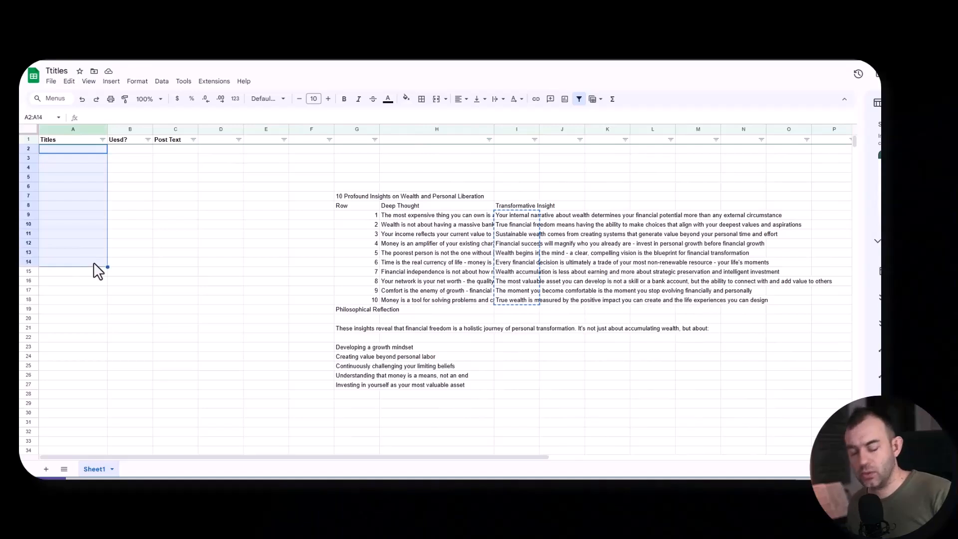
pyautogui.hotkey('ctrl', 'v')
# - Clear the pasted source table beside the list and widen the Titles column with its text wrapped
pyautogui.moveTo(366, 175); pyautogui.dragTo(766, 386)
pyautogui.press('Delete')
pyautogui.click(280, 302)
pyautogui.moveTo(107, 129); pyautogui.dragTo(192, 128)
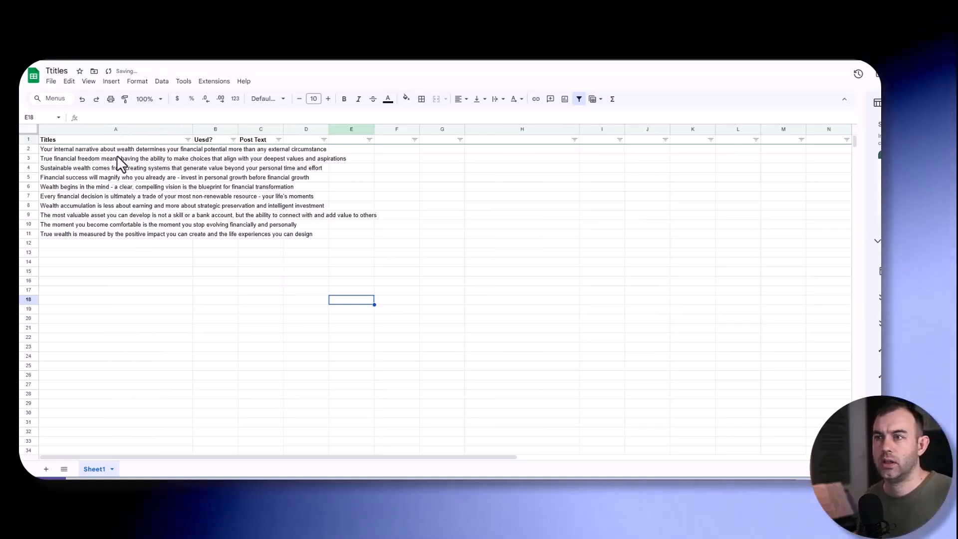
# - Enter "no" in the Uesd? column for the first title and fill it through B11
pyautogui.click(218, 150)
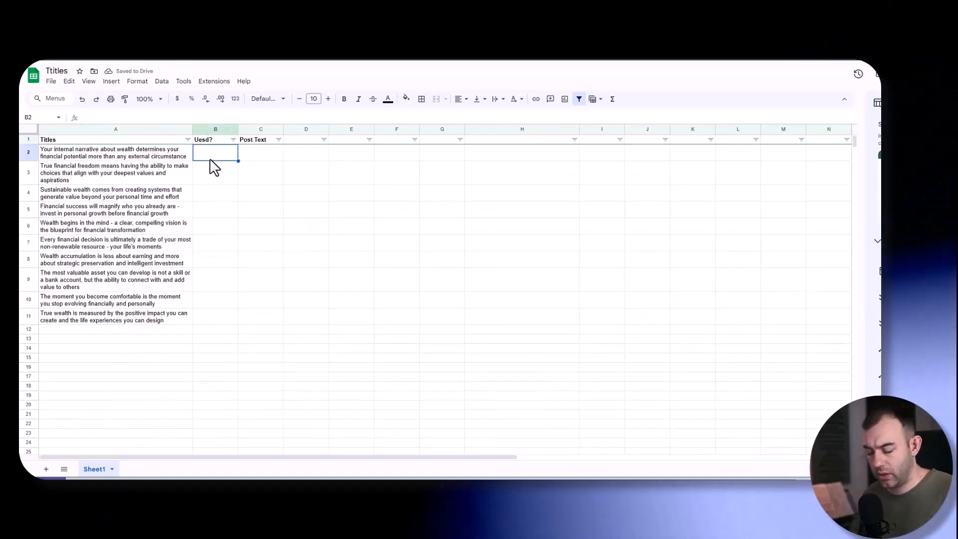
pyautogui.write('no')
pyautogui.press('Return')
pyautogui.click(218, 156)
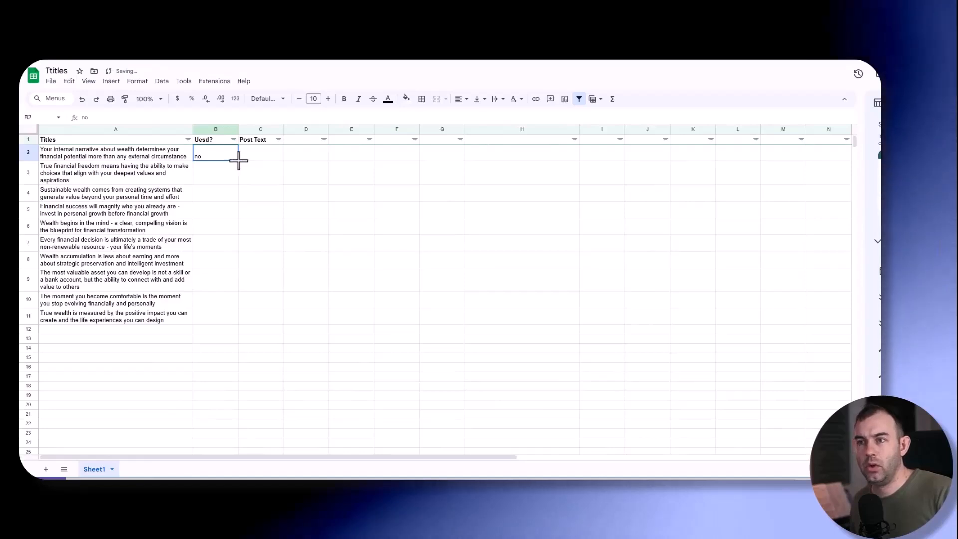
pyautogui.moveTo(238, 160); pyautogui.dragTo(245, 313)
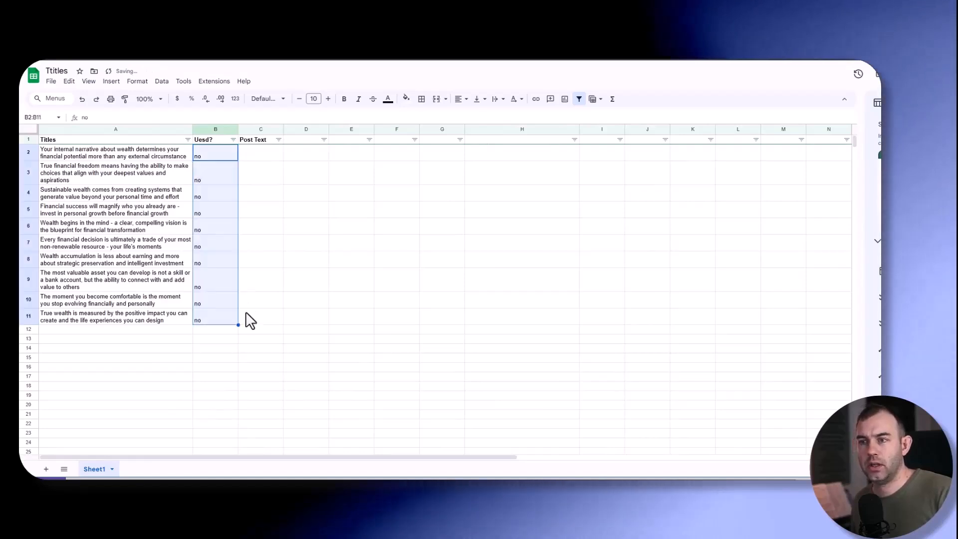
pyautogui.click(103, 311)
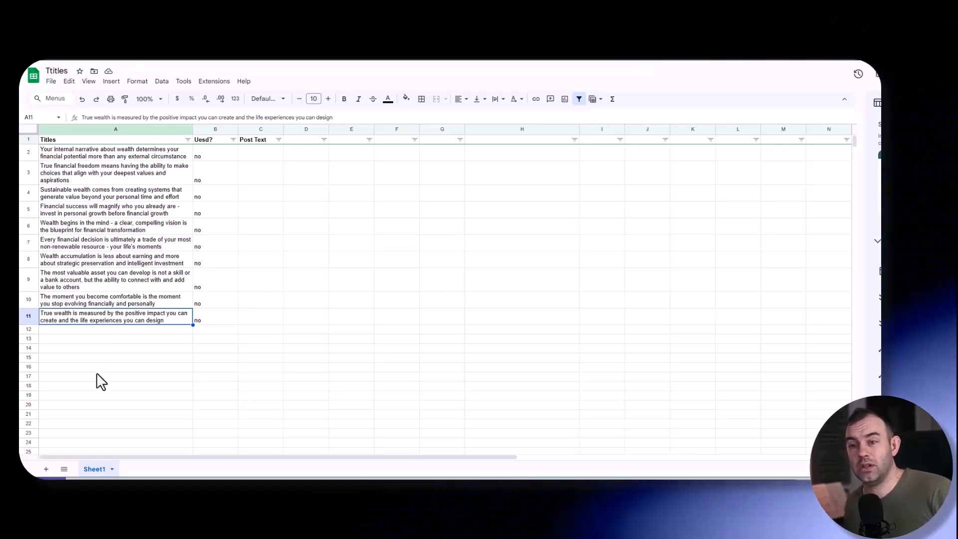
pyautogui.press('Down')
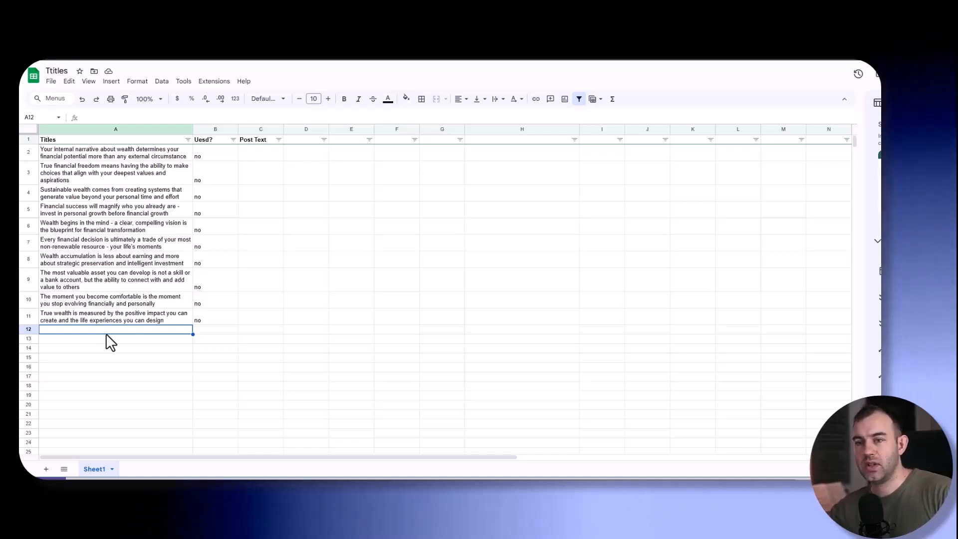
pyautogui.moveTo(95, 151); pyautogui.dragTo(229, 325)
pyautogui.scroll(-1, 190, 229)
pyautogui.scroll(-2, 190, 229)
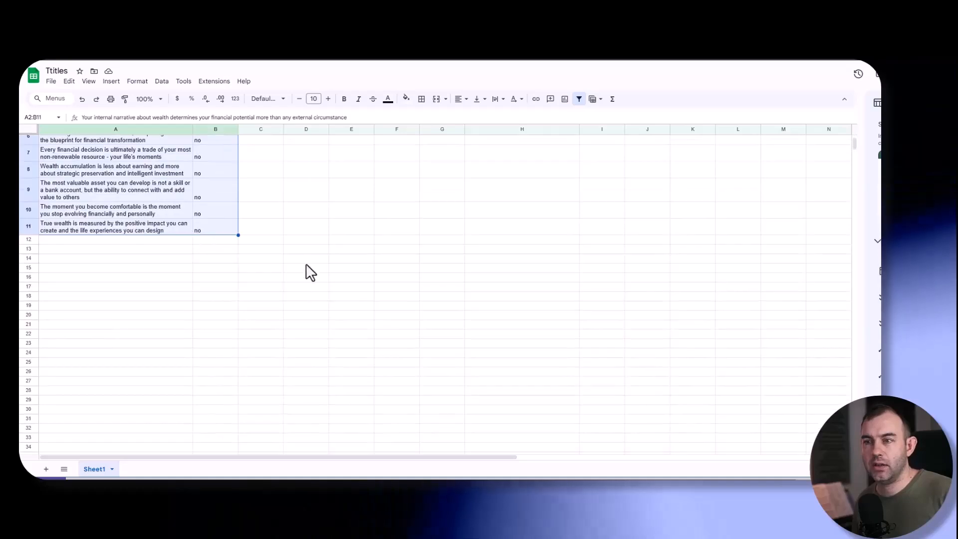
pyautogui.click(80, 214)
pyautogui.scroll(3, 98, 238)
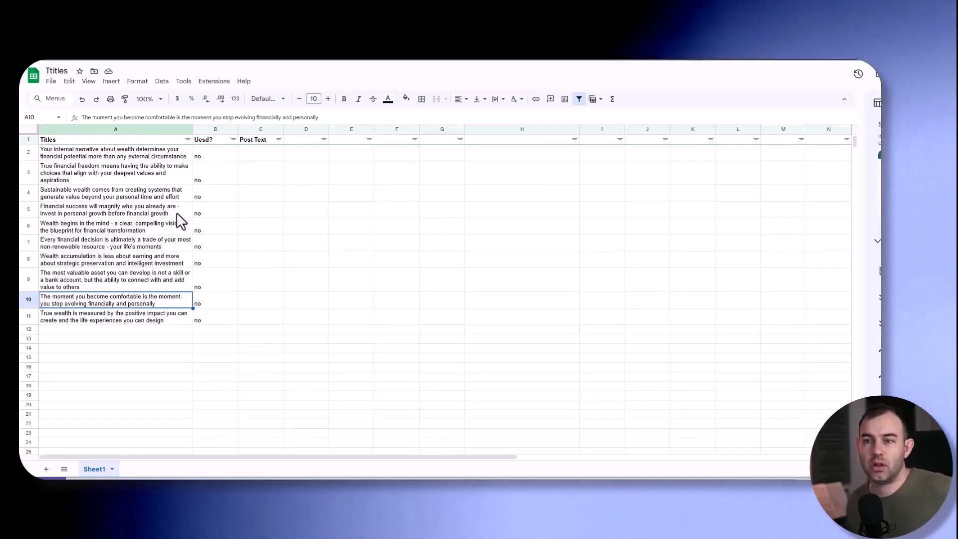
# - Enter "Downloand my 12 days transformation challenge here: yoururl.com/download" as the first title's Post Text and fill it down through C11
pyautogui.click(260, 152)
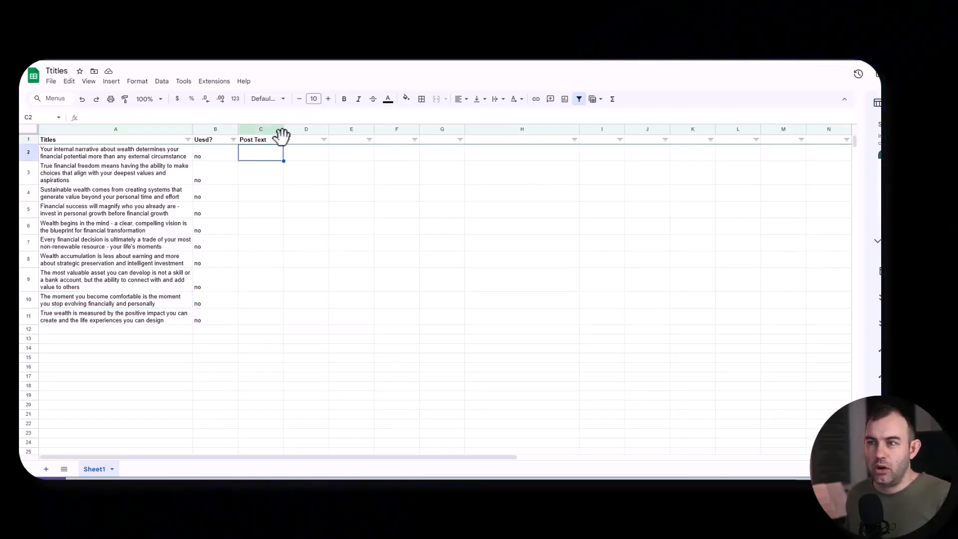
pyautogui.write('Downloand my 1')
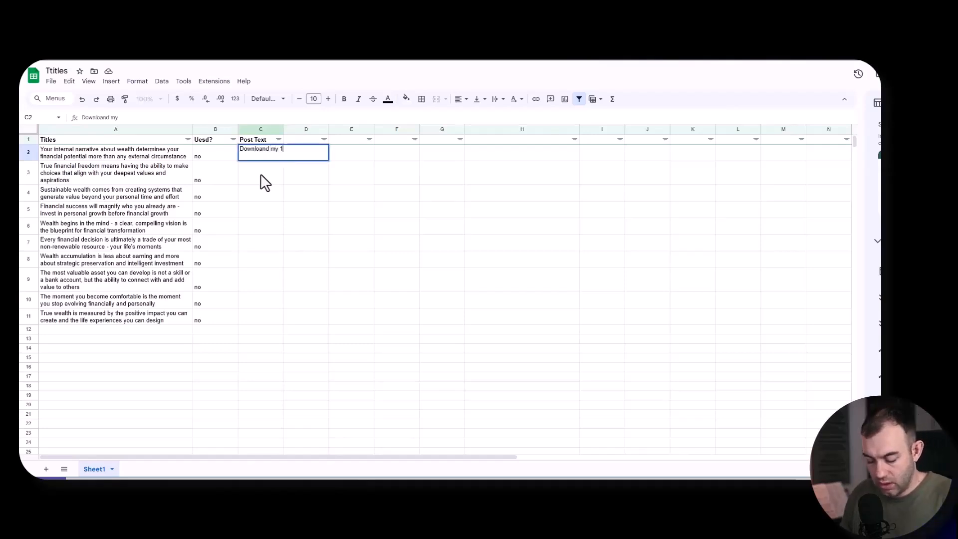
pyautogui.write('2 days')
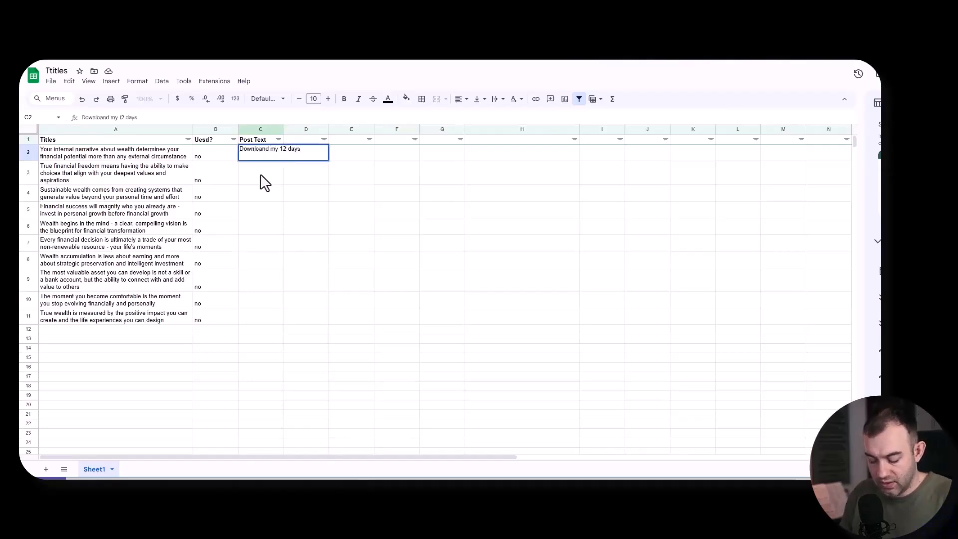
pyautogui.write(' transformation ')
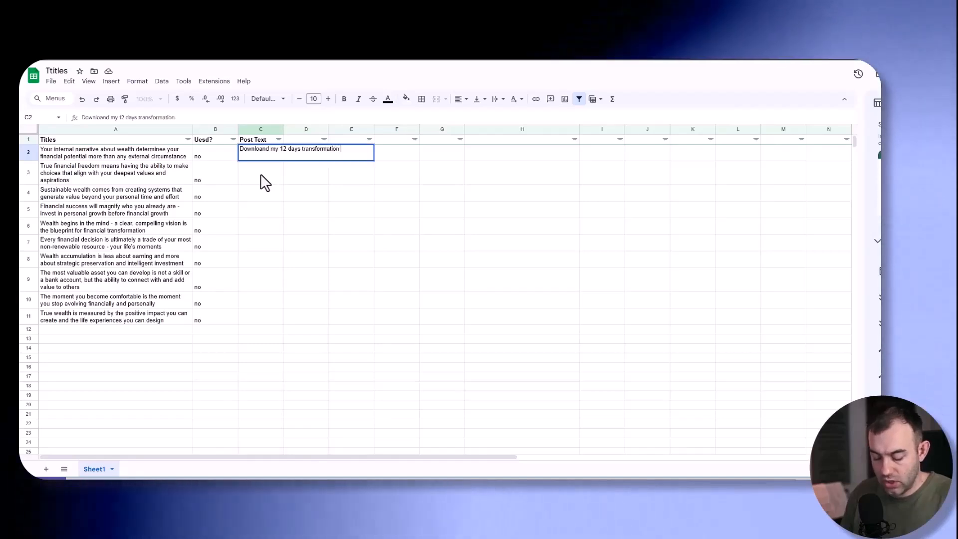
pyautogui.write('challenge here')
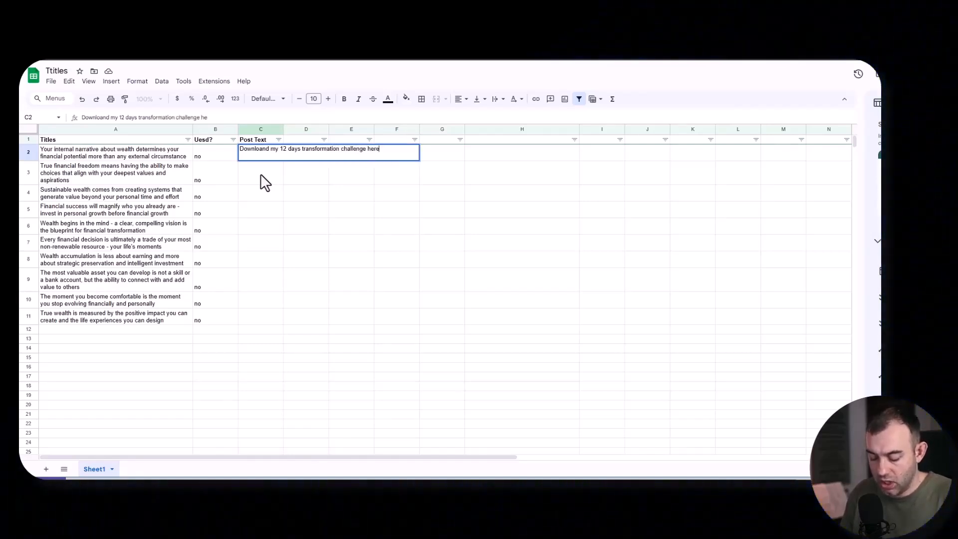
pyautogui.write(': yoururl.com/download')
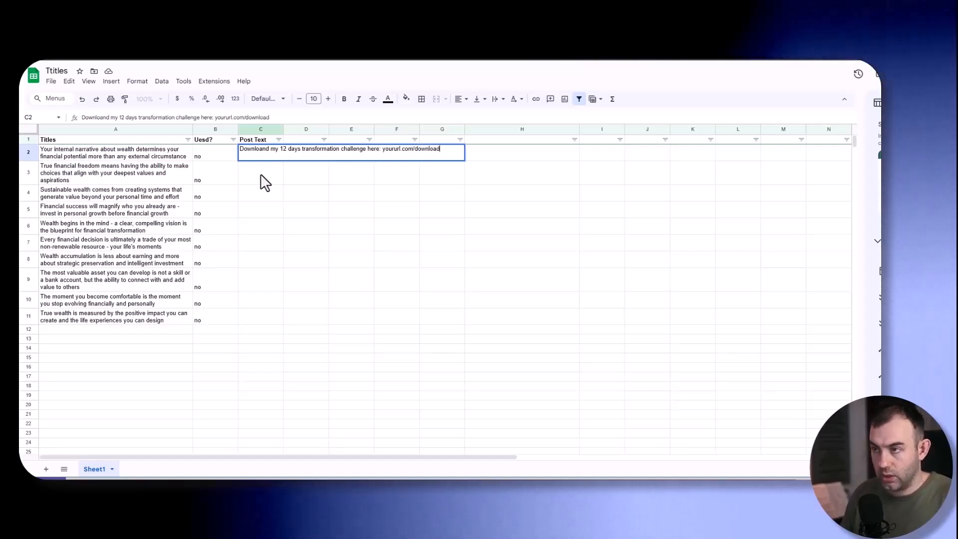
pyautogui.press('Return')
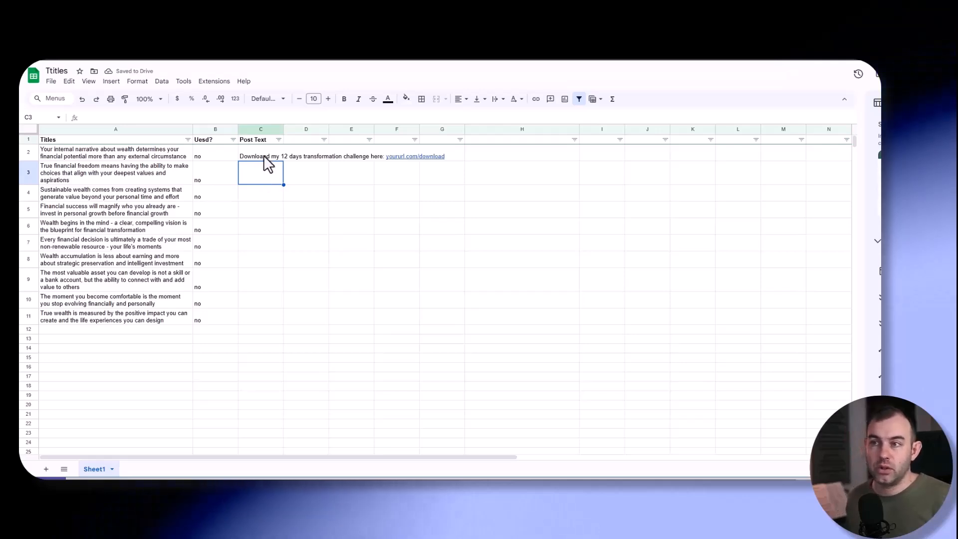
pyautogui.click(265, 153)
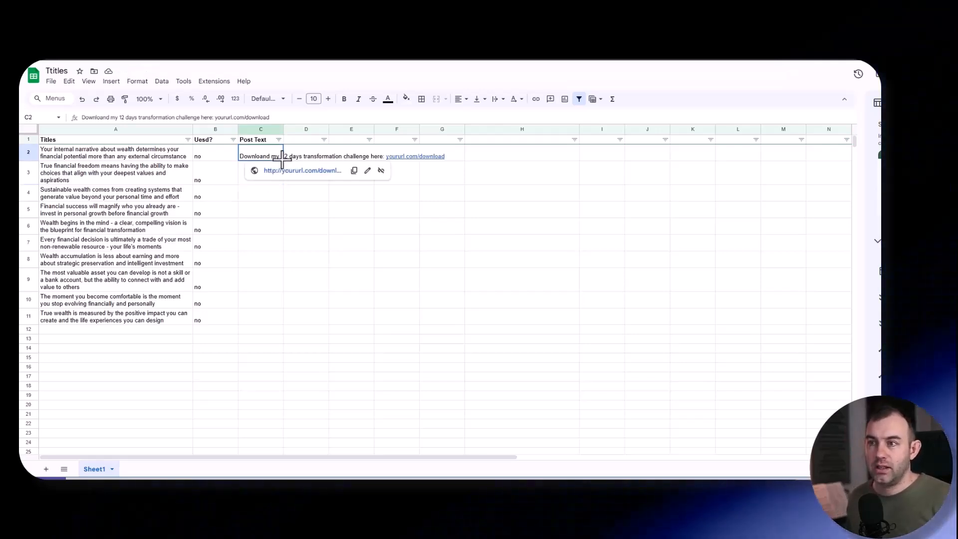
pyautogui.moveTo(277, 320); pyautogui.dragTo(278, 321)
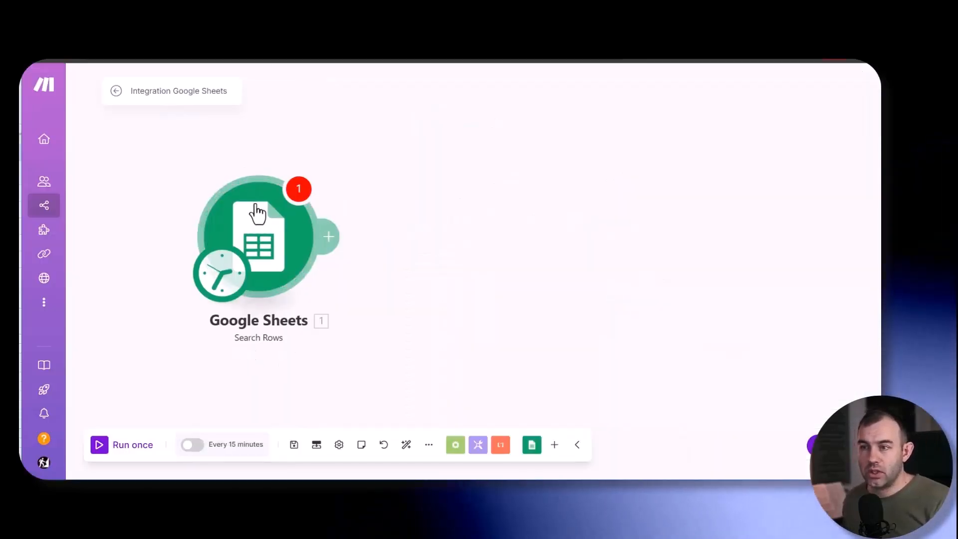
# - Switch to the Make scenario, review the Ttitles Search Rows settings with the Uesd? equal to "no" filter, and save the module
pyautogui.click(257, 214)
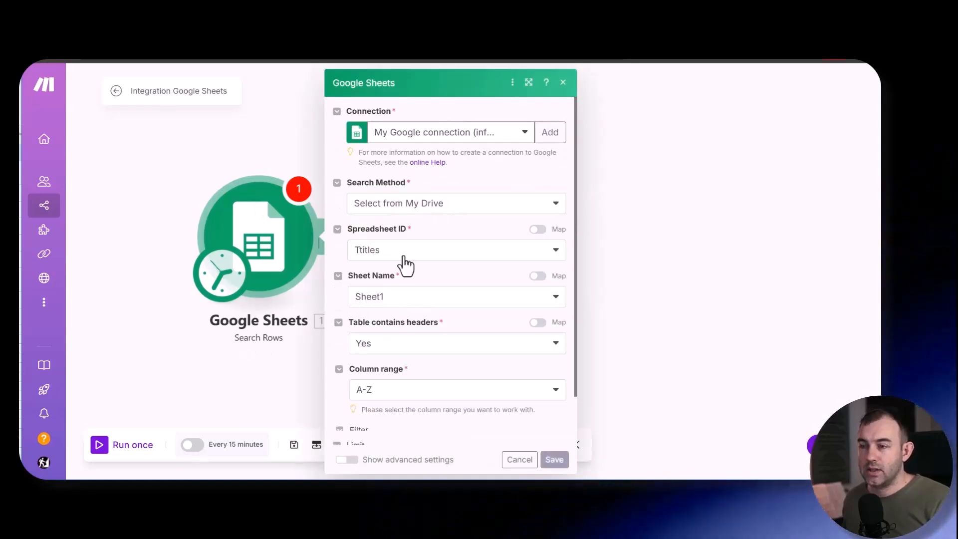
pyautogui.scroll(-3, 383, 347)
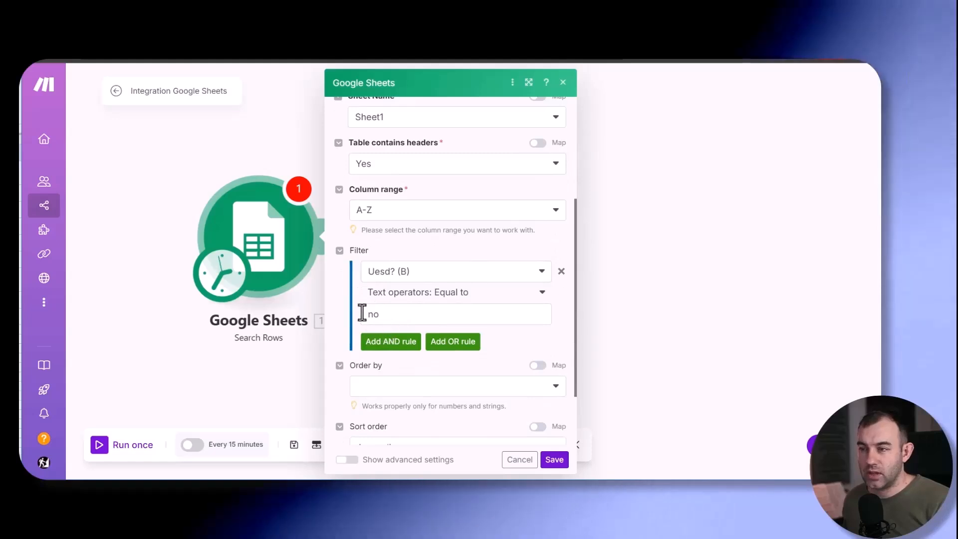
pyautogui.scroll(-2, 406, 313)
pyautogui.click(553, 458)
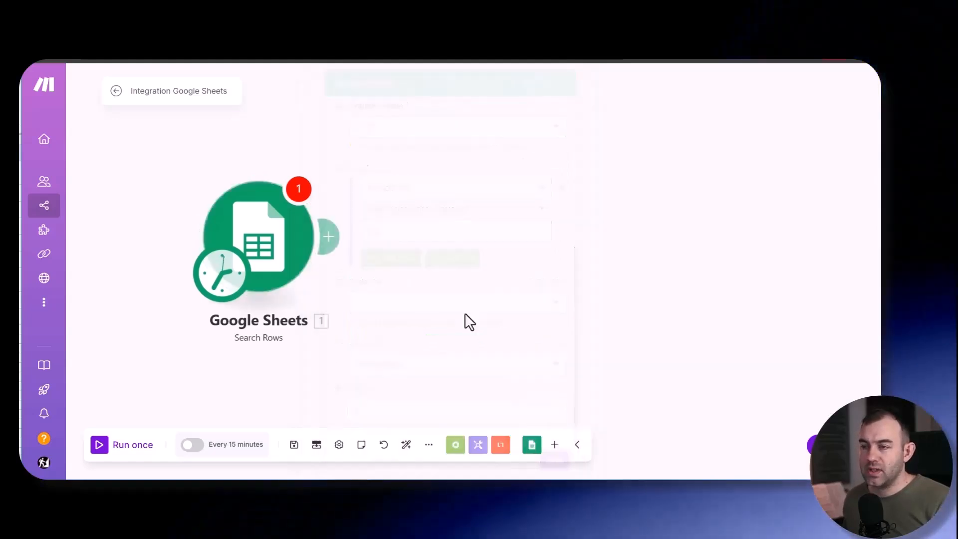
# - Add a second Google Sheets Search Rows module that reads Sheet1 of the Video Pool Data spreadsheet
pyautogui.click(336, 232)
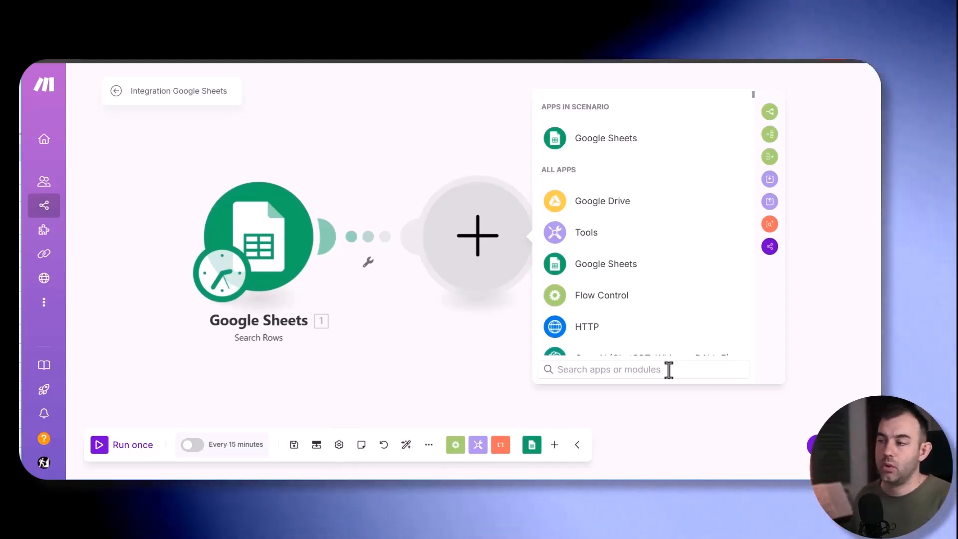
pyautogui.click(600, 142)
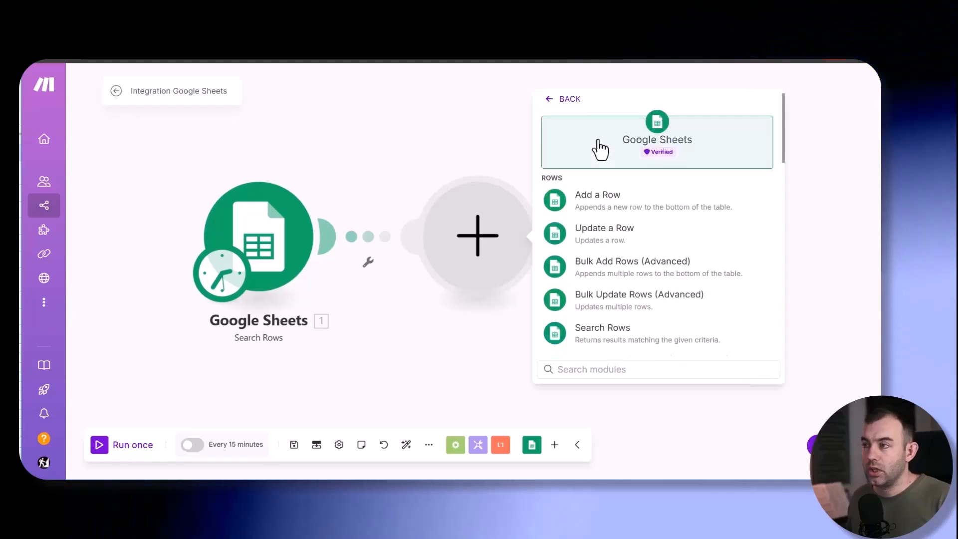
pyautogui.click(630, 344)
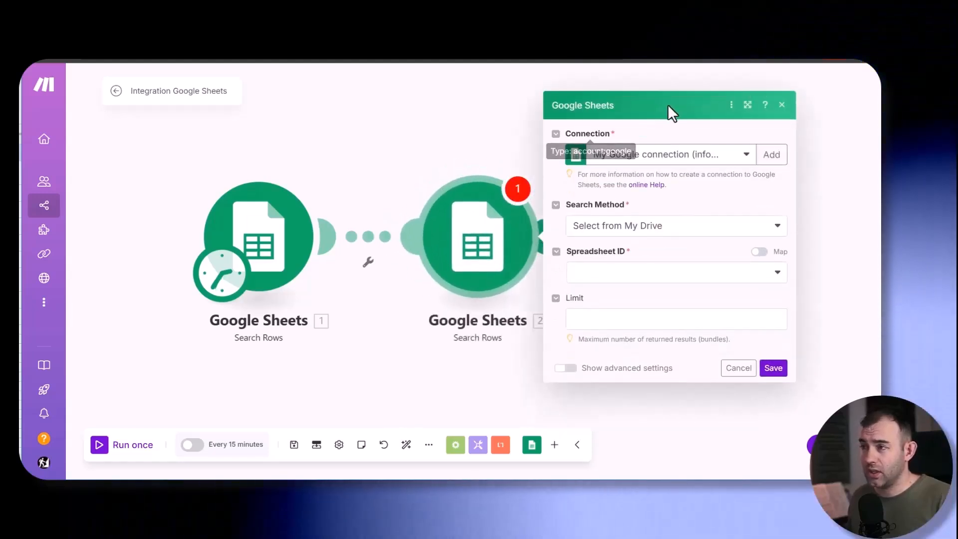
pyautogui.click(640, 273)
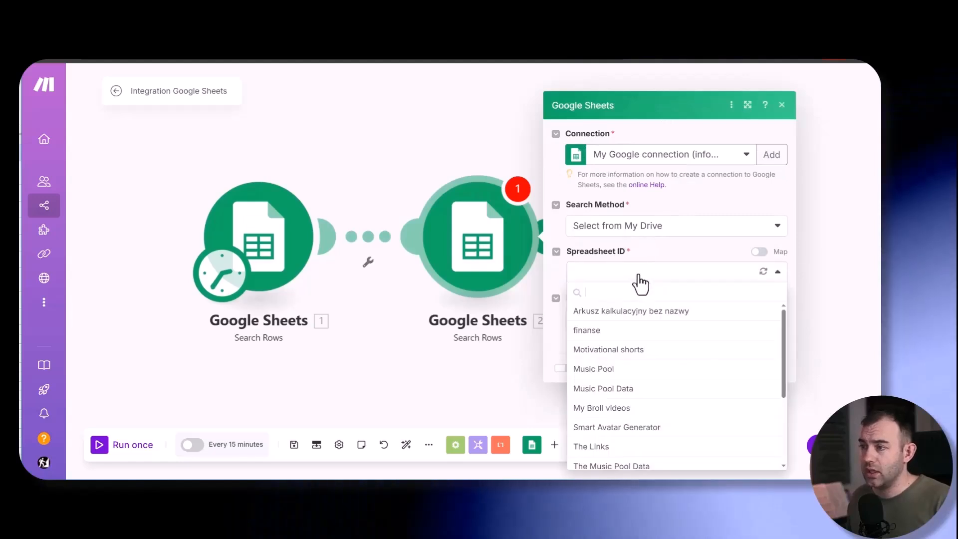
pyautogui.write('vid')
pyautogui.click(601, 341)
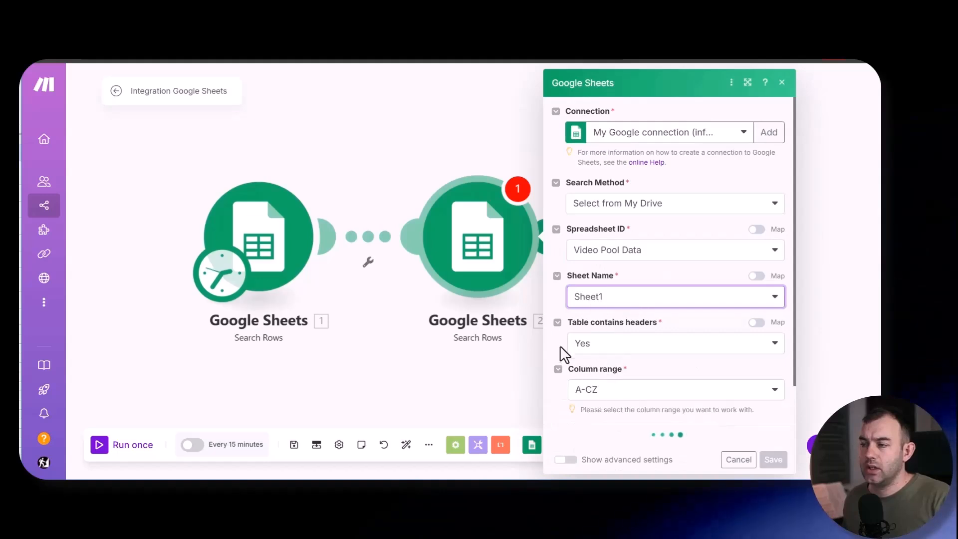
# - Set the video search's column range to A-Z and filter for Used? (D) equal to "no", checking the column in Video Pool Data
pyautogui.scroll(-2, 598, 344)
pyautogui.click(608, 319)
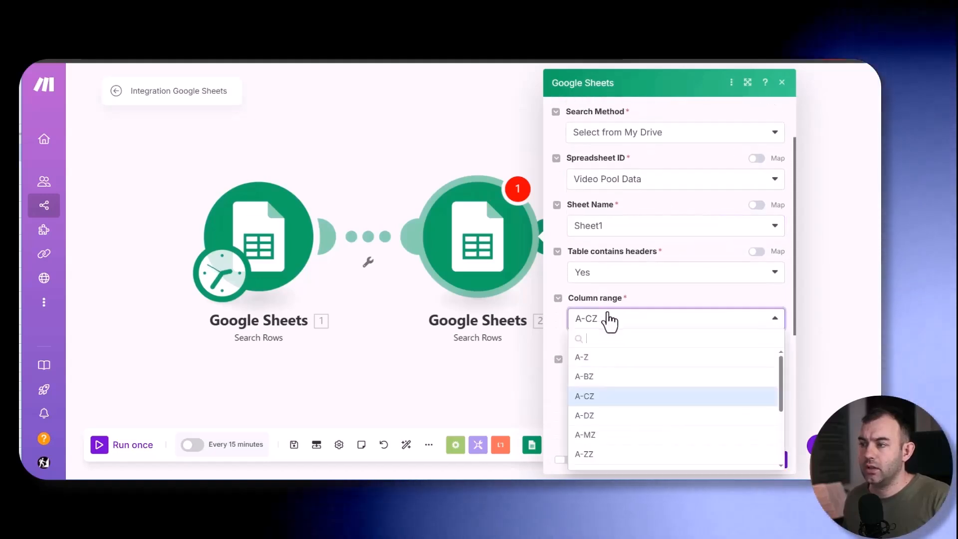
pyautogui.click(591, 357)
pyautogui.scroll(-4, 676, 265)
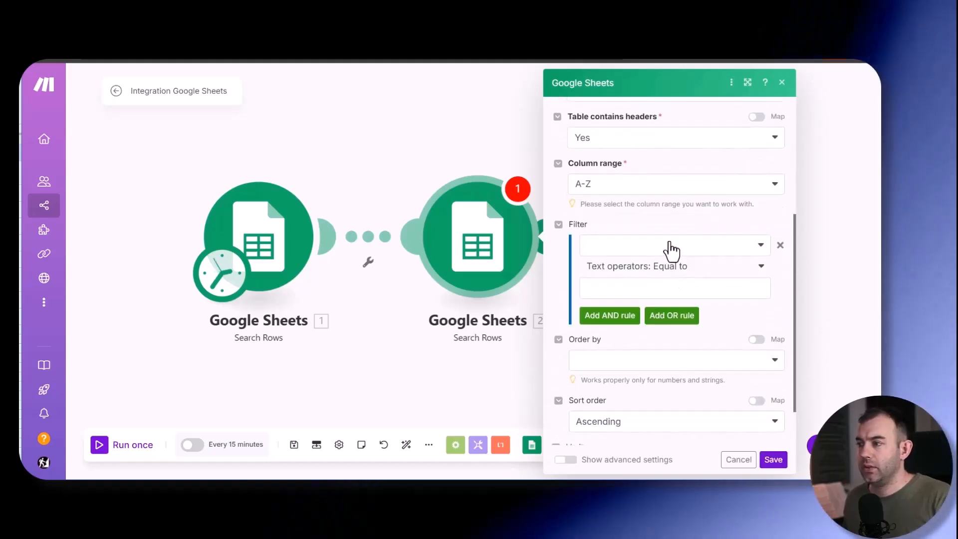
pyautogui.click(671, 246)
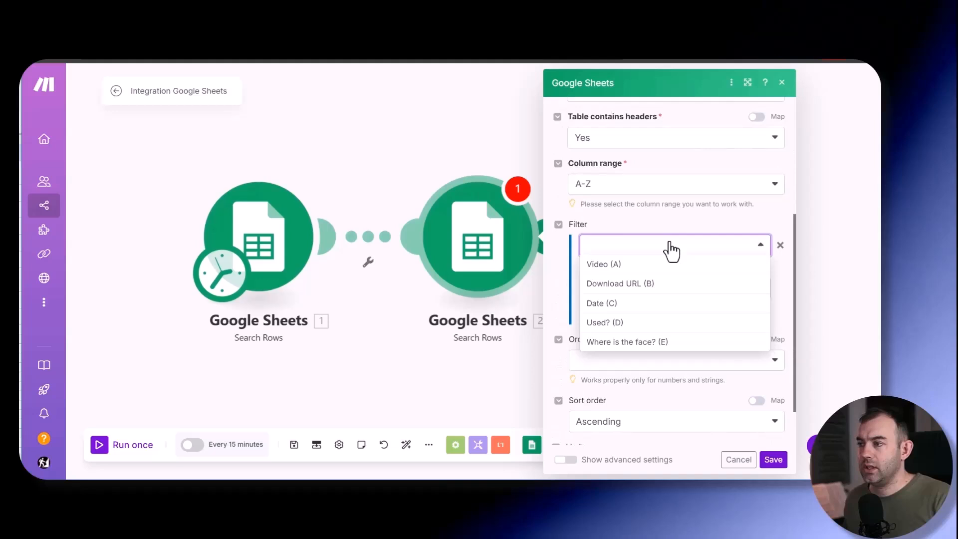
pyautogui.click(599, 322)
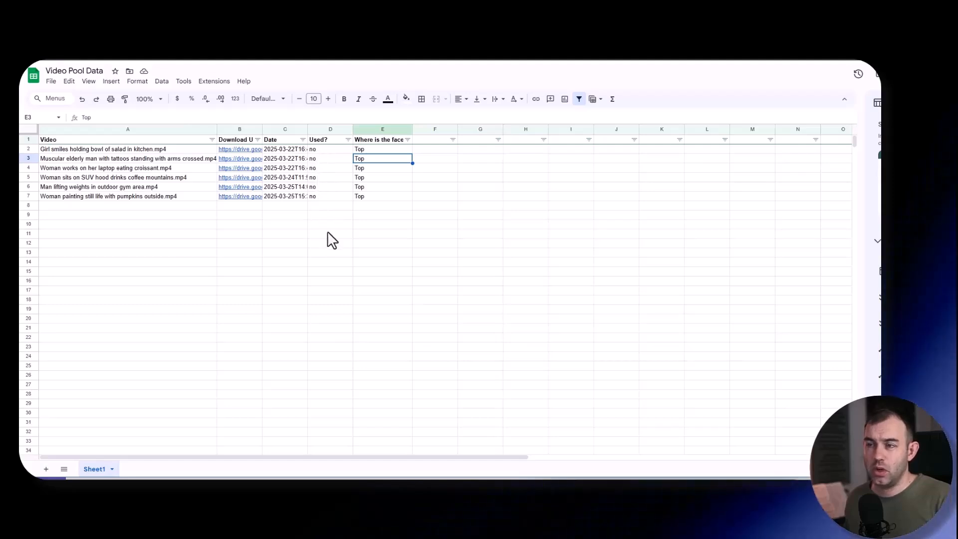
pyautogui.click(334, 149)
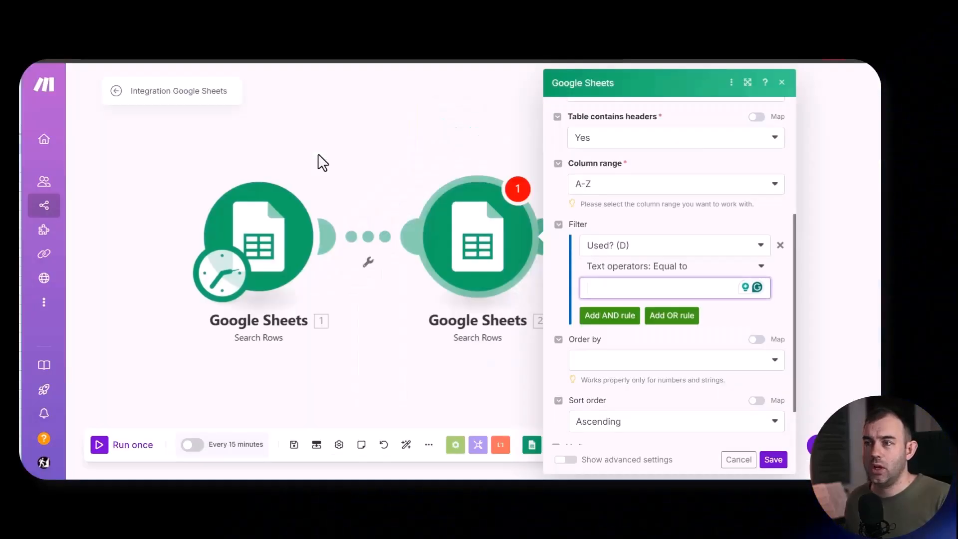
# - Limit the video search to 1 result and save the module
pyautogui.scroll(-2, 609, 404)
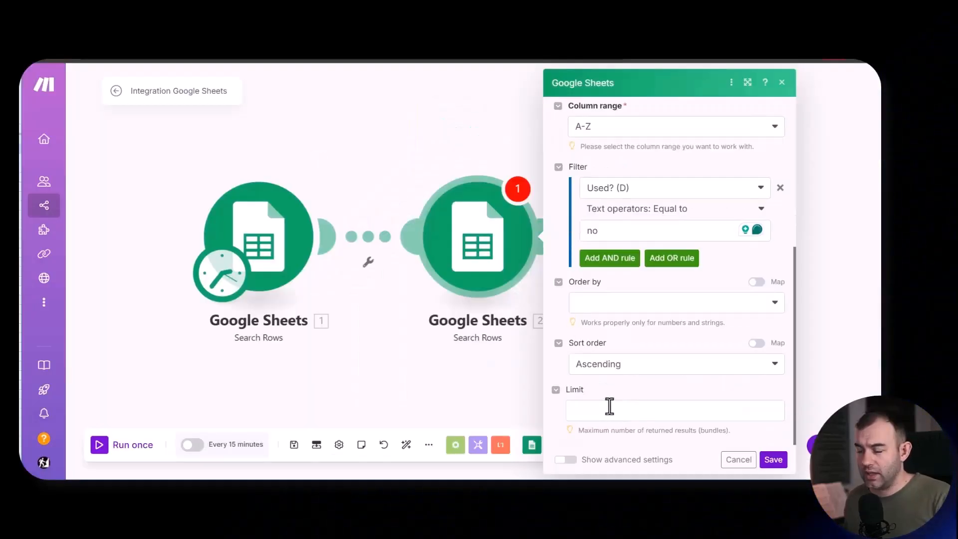
pyautogui.click(609, 405)
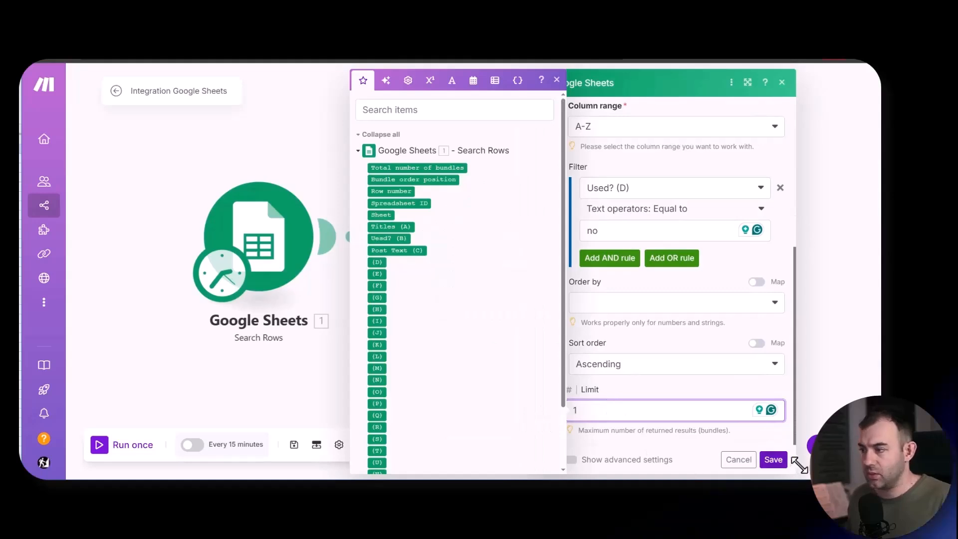
pyautogui.click(773, 460)
# - Rename the second Search Rows module to "Get Video"
pyautogui.rightClick(483, 258)
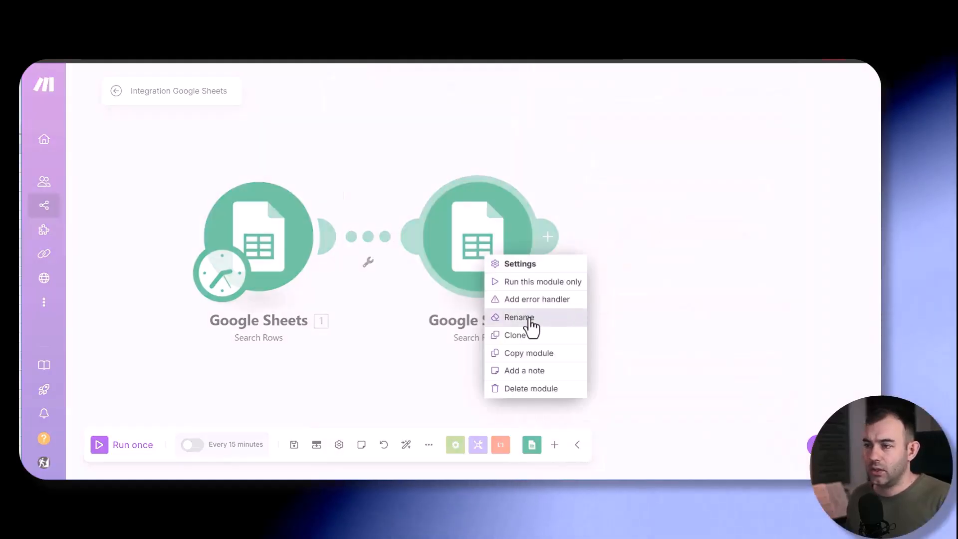
pyautogui.click(530, 319)
pyautogui.write('Get ')
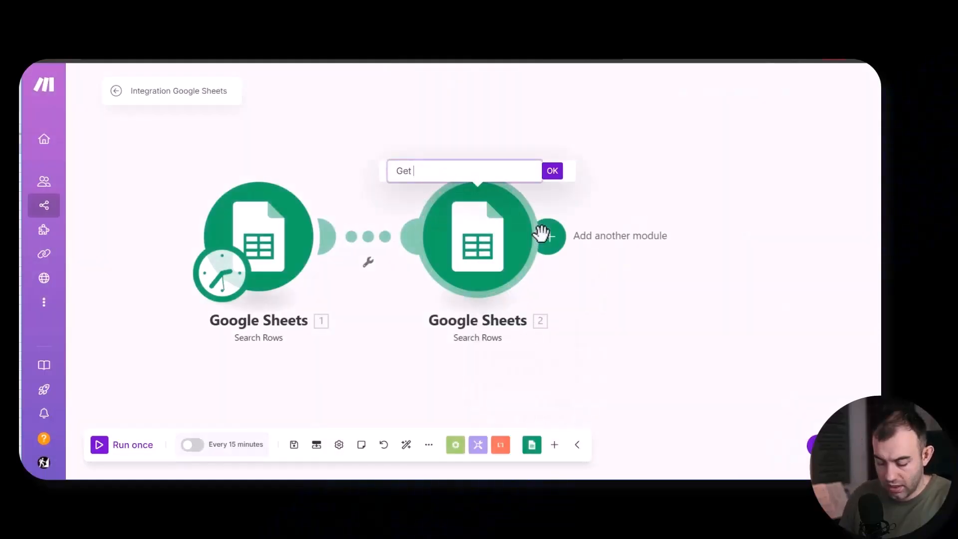
pyautogui.write('Video')
pyautogui.press('Return')
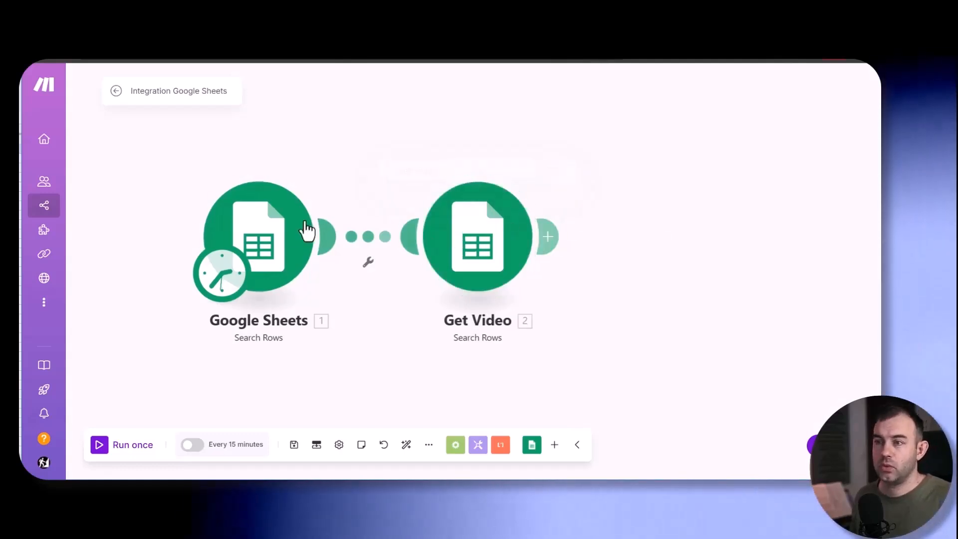
# - Rename the first Search Rows module to "Get titles"
pyautogui.rightClick(278, 232)
pyautogui.click(325, 307)
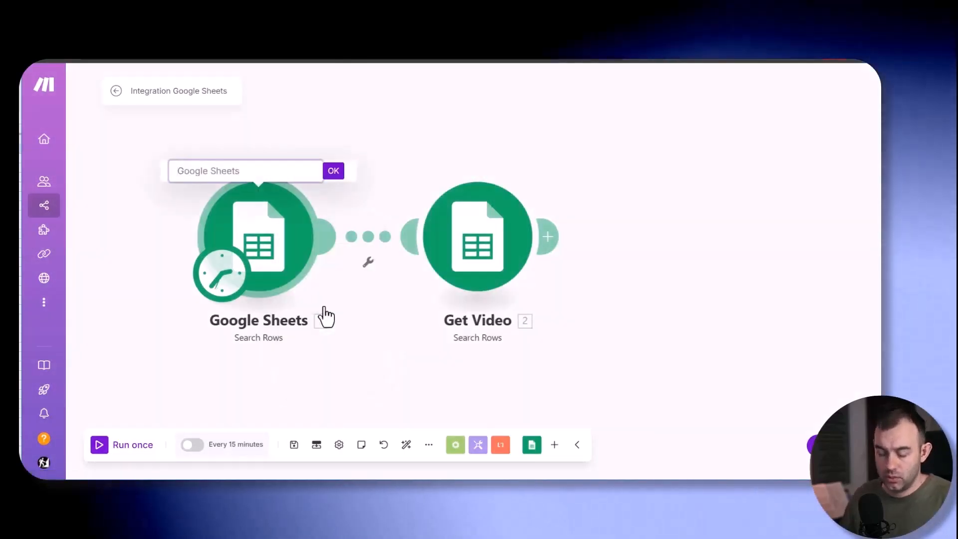
pyautogui.write('Get titles')
pyautogui.press('Return')
# - Add a third Google Sheets Search Rows module after Get Video that reads Sheet1 of The Music Pool Data spreadsheet
pyautogui.click(547, 237)
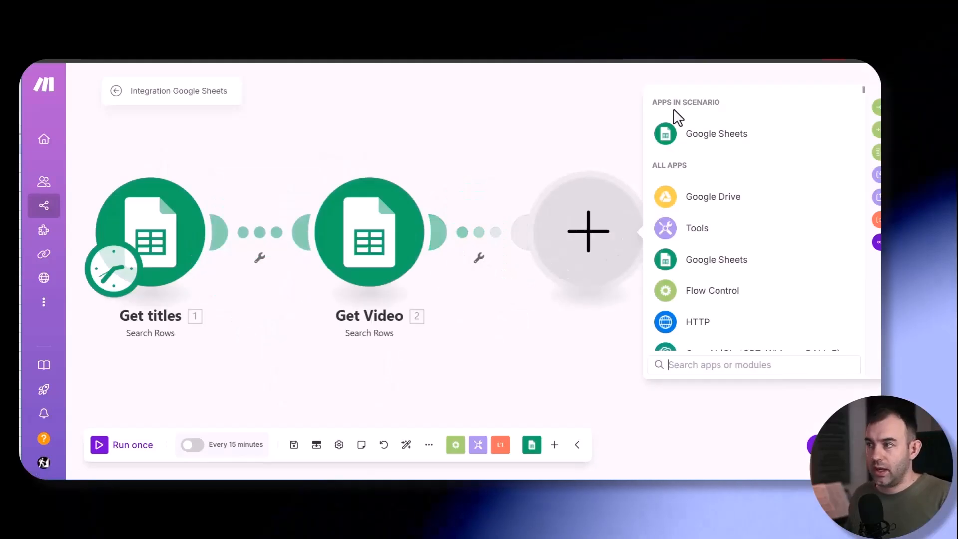
pyautogui.click(682, 136)
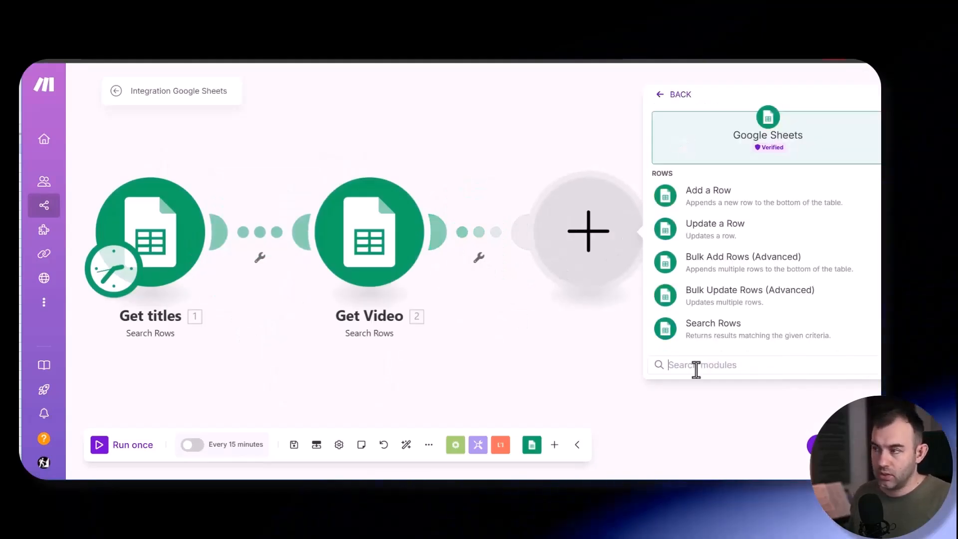
pyautogui.click(728, 333)
pyautogui.click(531, 288)
pyautogui.write('musi')
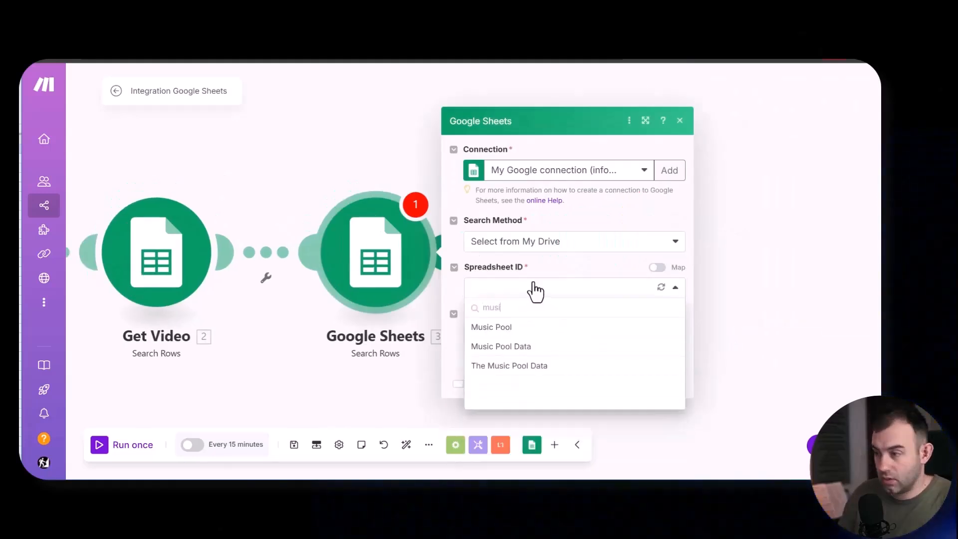
pyautogui.click(508, 367)
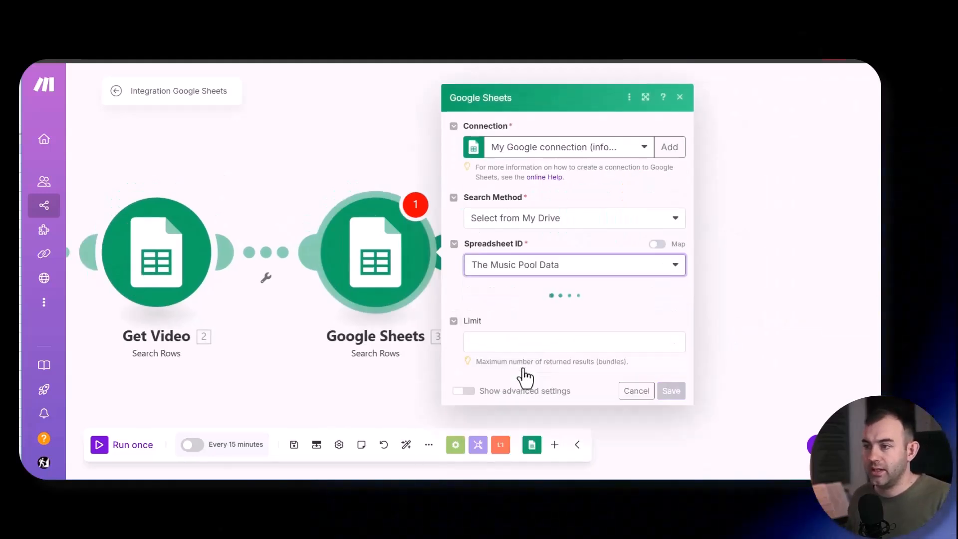
pyautogui.click(509, 310)
pyautogui.click(501, 330)
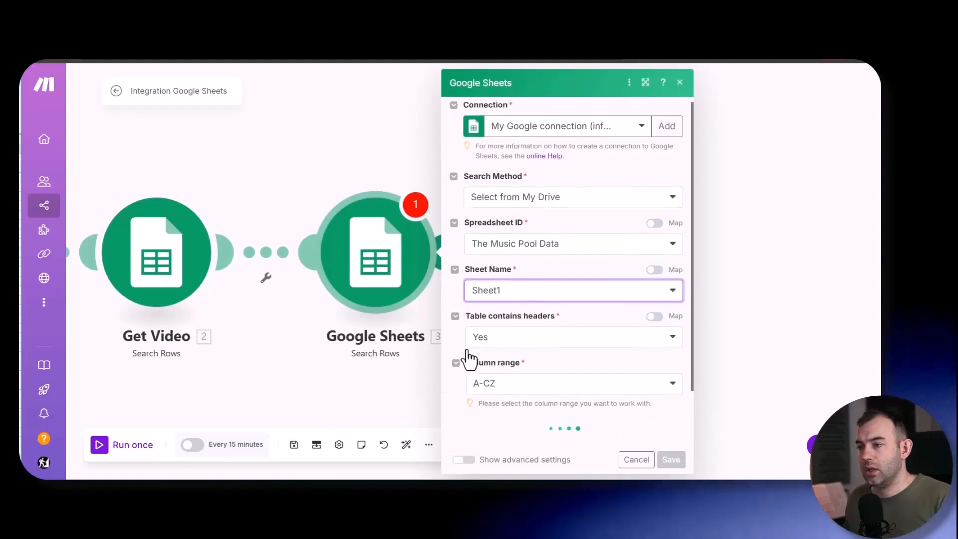
# - Set the column range of the music search to A-Z and go to its filter settings
pyautogui.scroll(-2, 499, 350)
pyautogui.click(511, 320)
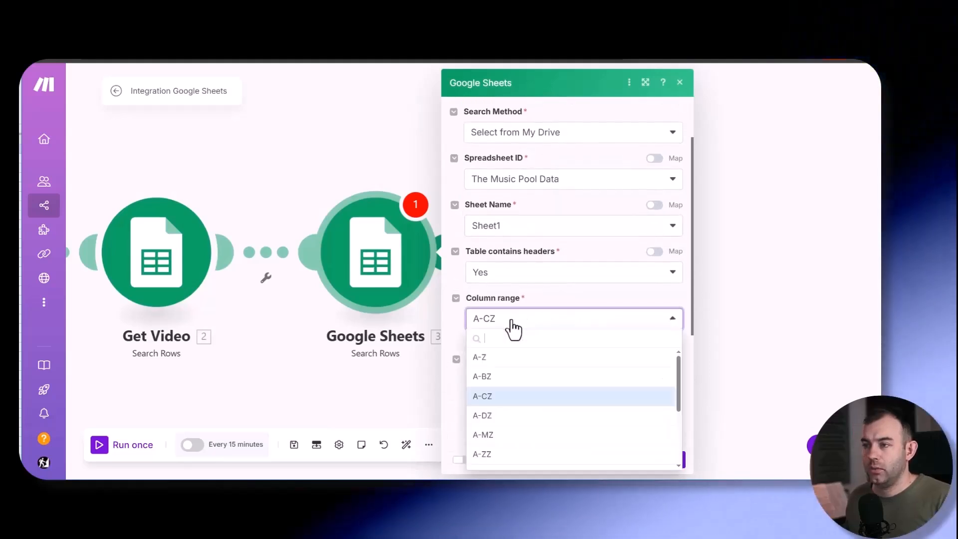
pyautogui.click(506, 360)
pyautogui.scroll(-4, 496, 215)
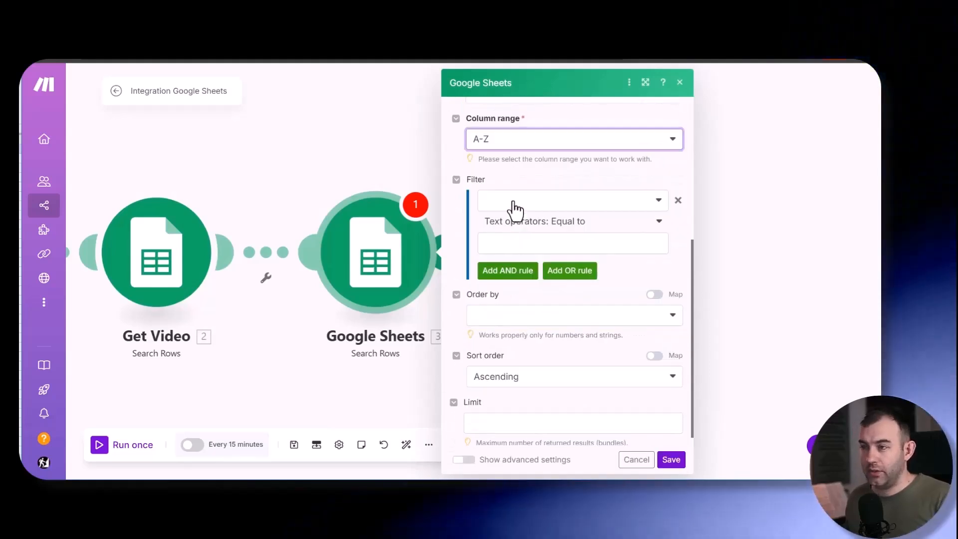
# - Filter the music search on How many times used? (D) with the numeric operator Less than or equal to
pyautogui.click(515, 204)
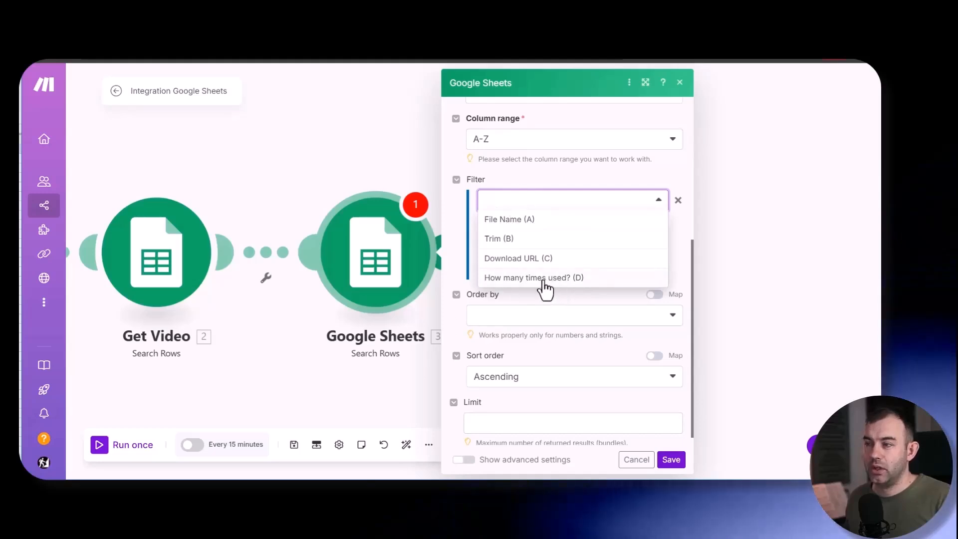
pyautogui.click(588, 227)
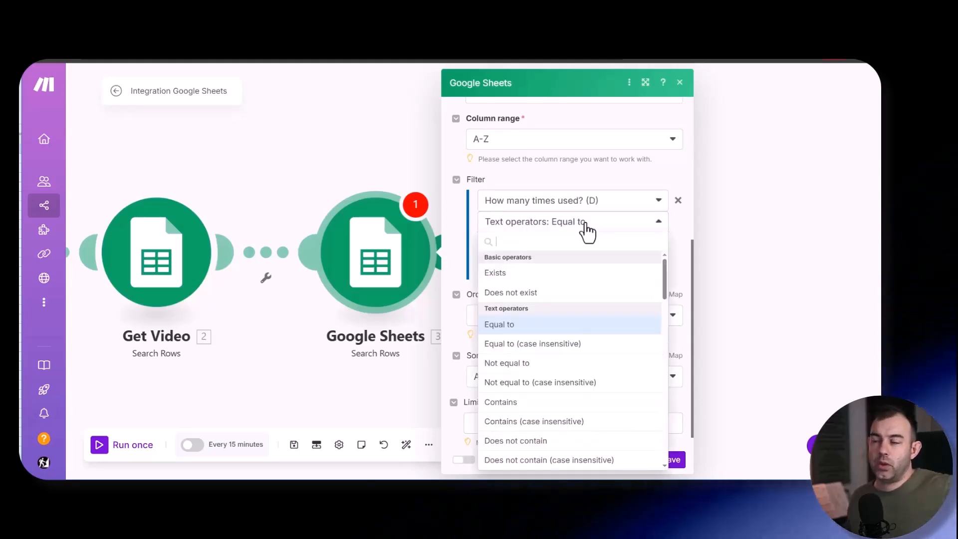
pyautogui.scroll(-2, 538, 294)
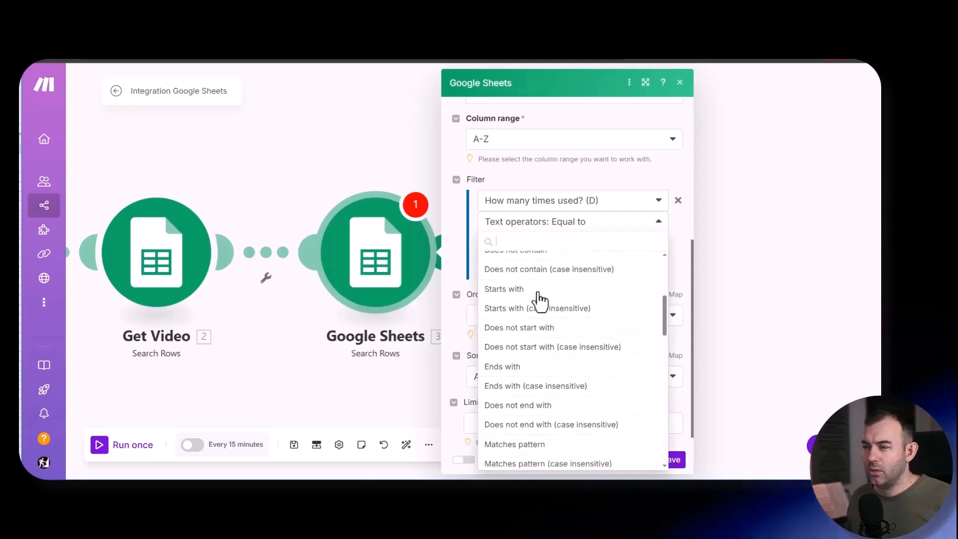
pyautogui.scroll(-1, 540, 299)
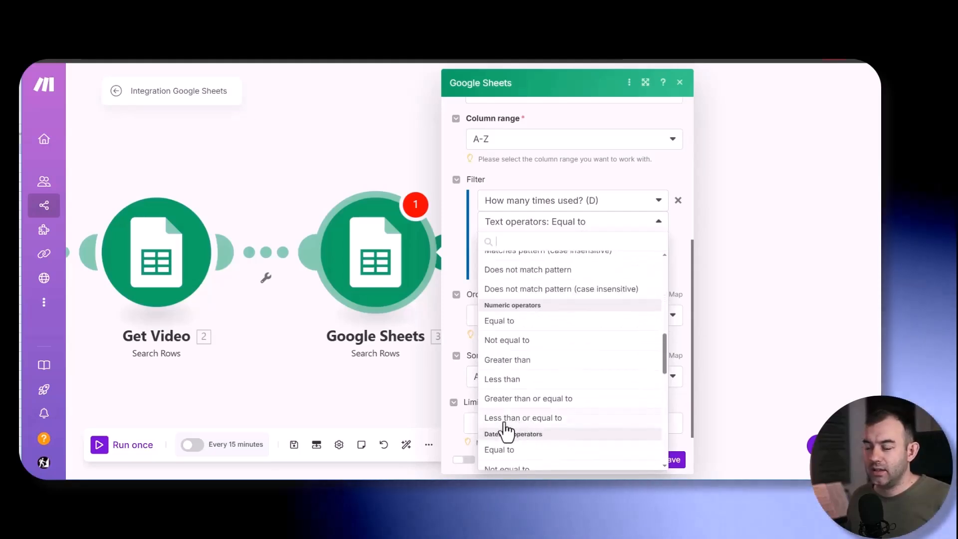
pyautogui.click(534, 419)
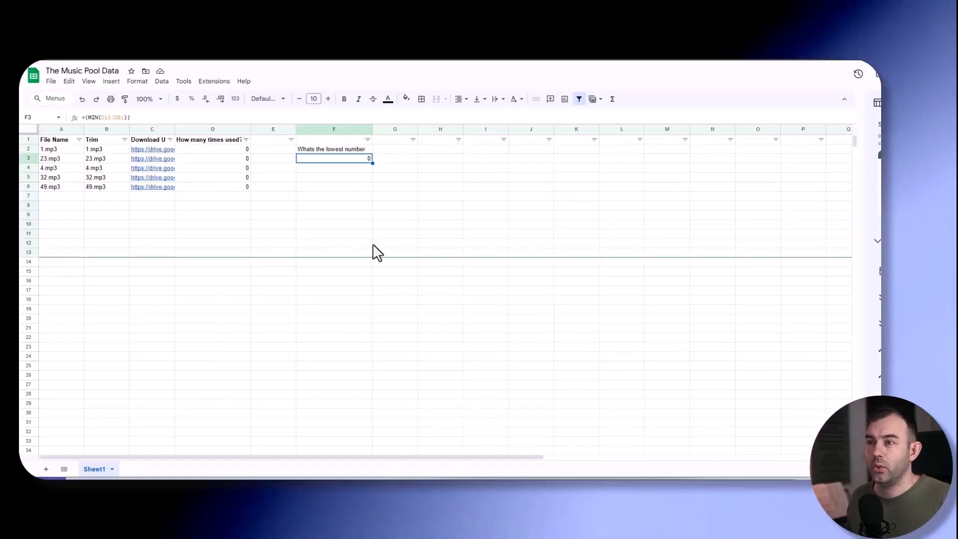
# - Switch to The Music Pool Data spreadsheet to check the lowest-number cell F3, and return to the music search's filter value in Make
pyautogui.click(361, 205)
pyautogui.click(348, 159)
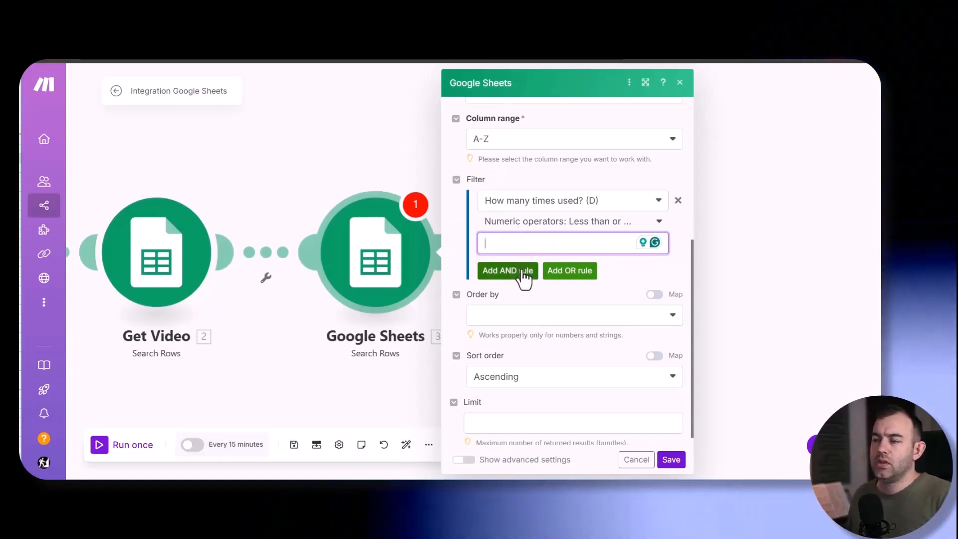
pyautogui.click(509, 252)
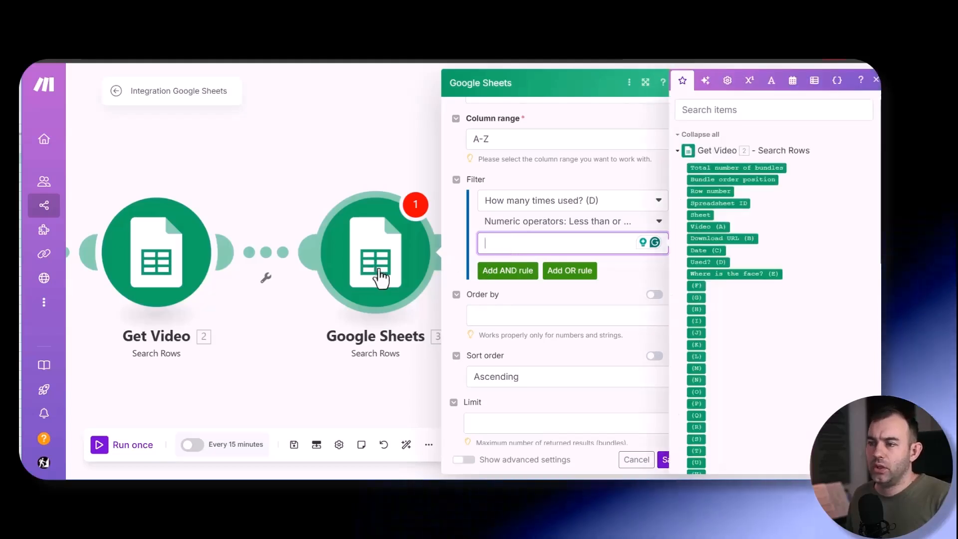
# - Insert a Google Sheets Get a Cell module between Get Video and the music search module
pyautogui.click(329, 169)
pyautogui.moveTo(370, 260); pyautogui.dragTo(598, 249)
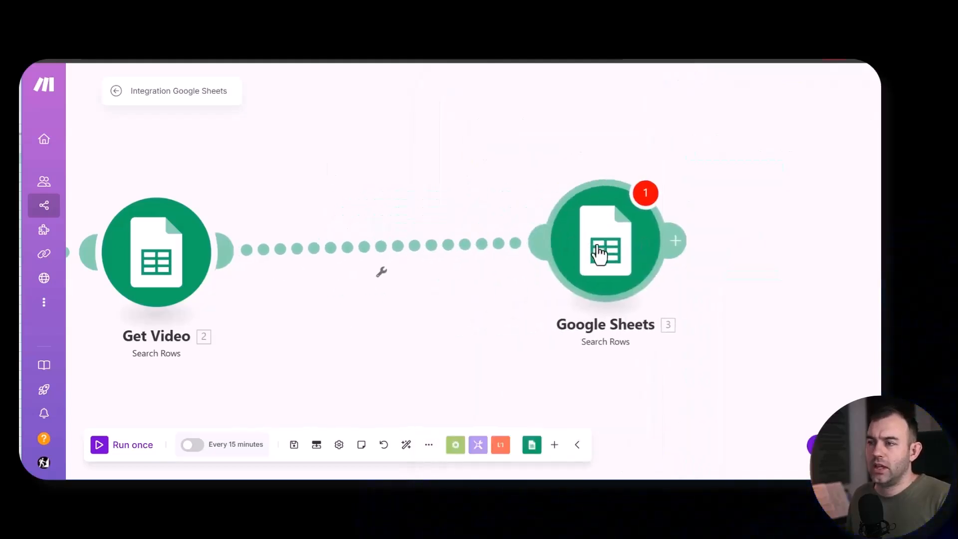
pyautogui.rightClick(339, 253)
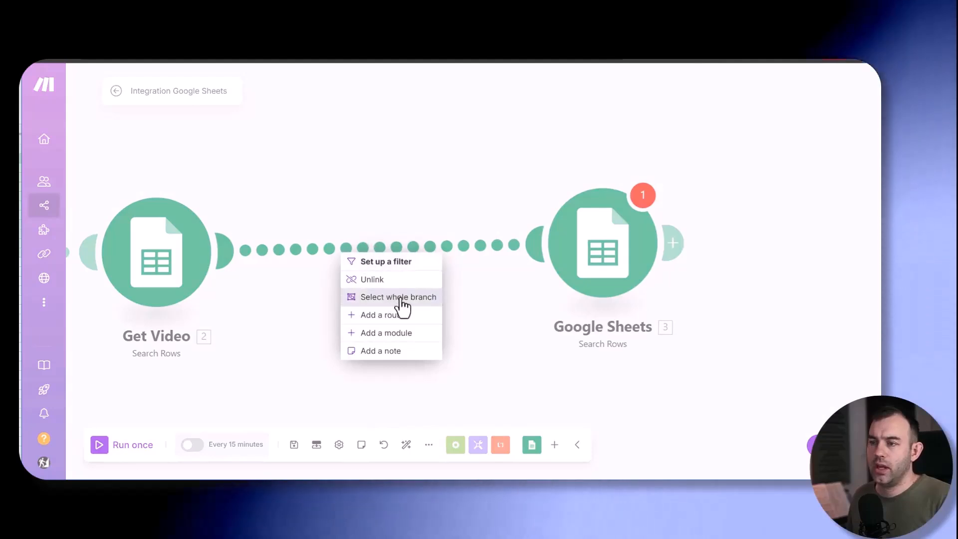
pyautogui.click(392, 332)
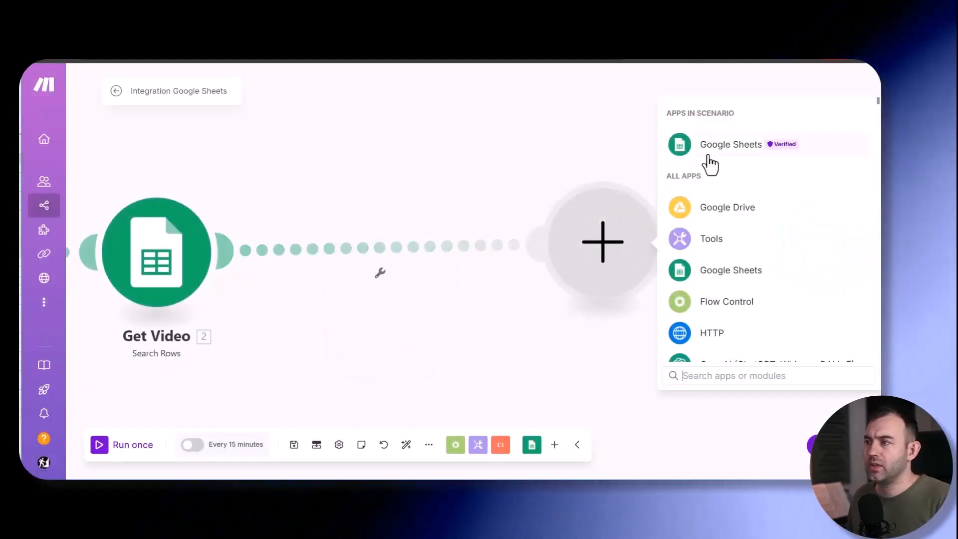
pyautogui.click(709, 150)
pyautogui.write('cell')
pyautogui.click(725, 242)
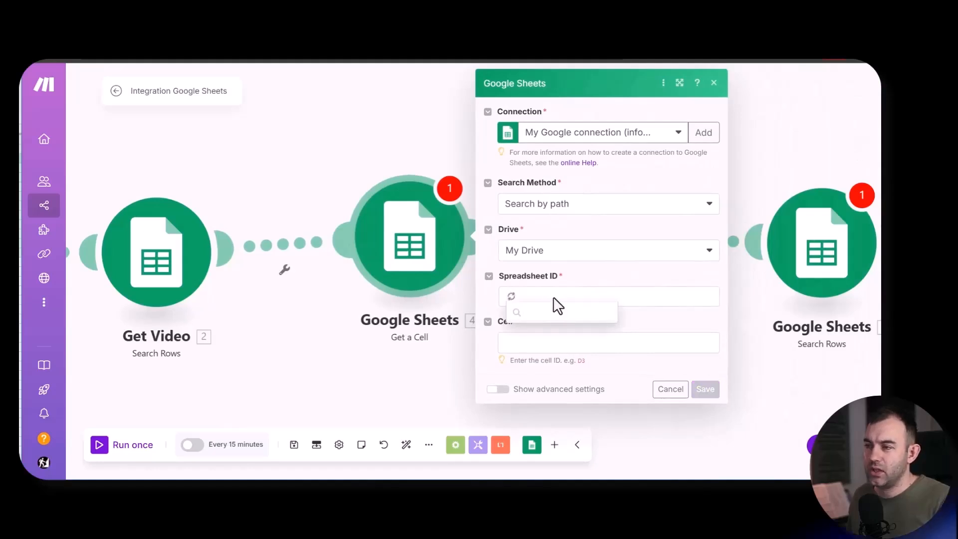
# - Set the Get a Cell module to read cell F3 on Sheet1 of The Music Pool Data and rename it "Get A cell"
pyautogui.click(555, 405)
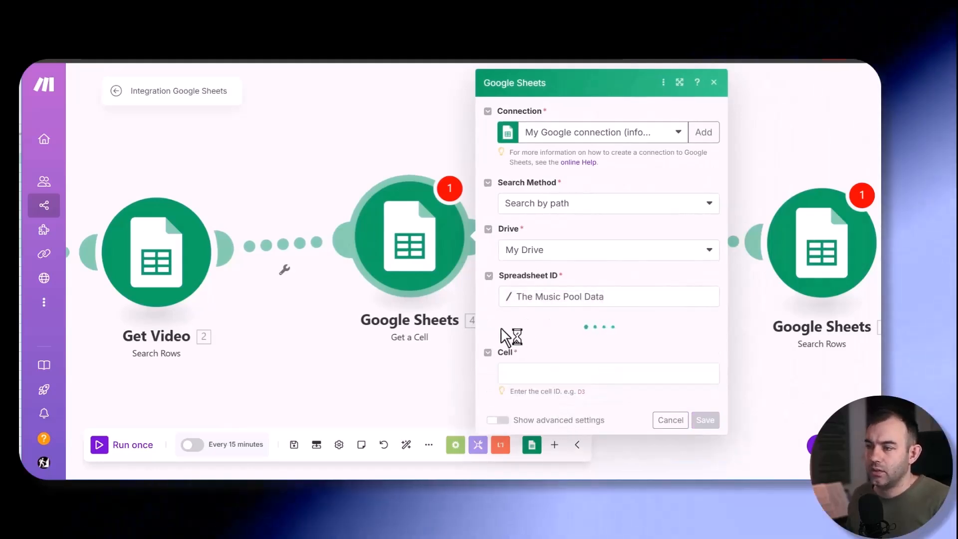
pyautogui.click(527, 388)
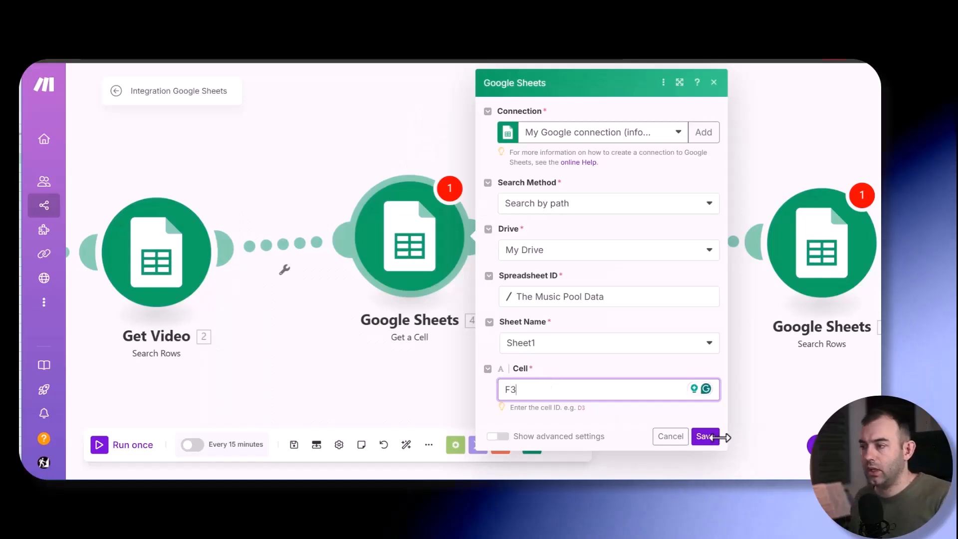
pyautogui.click(704, 438)
pyautogui.rightClick(412, 286)
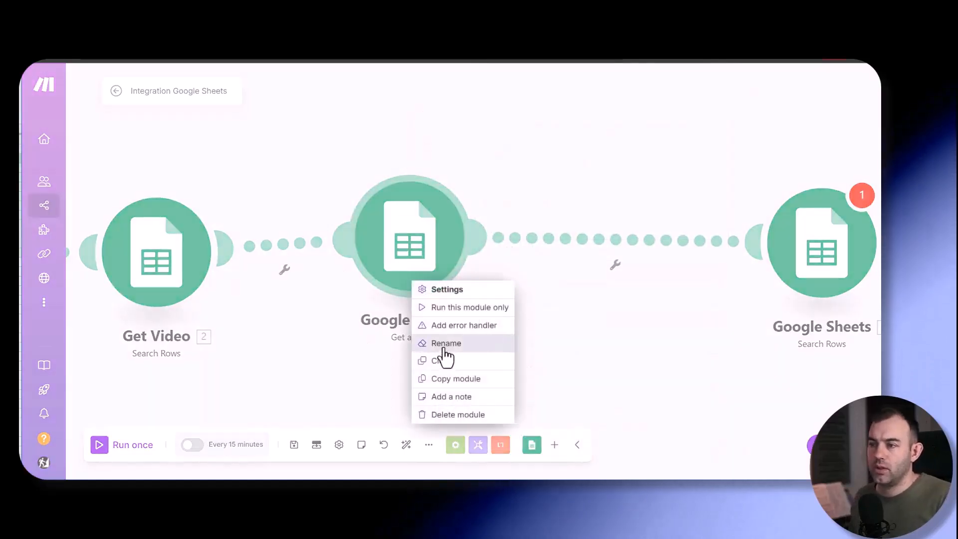
pyautogui.click(440, 340)
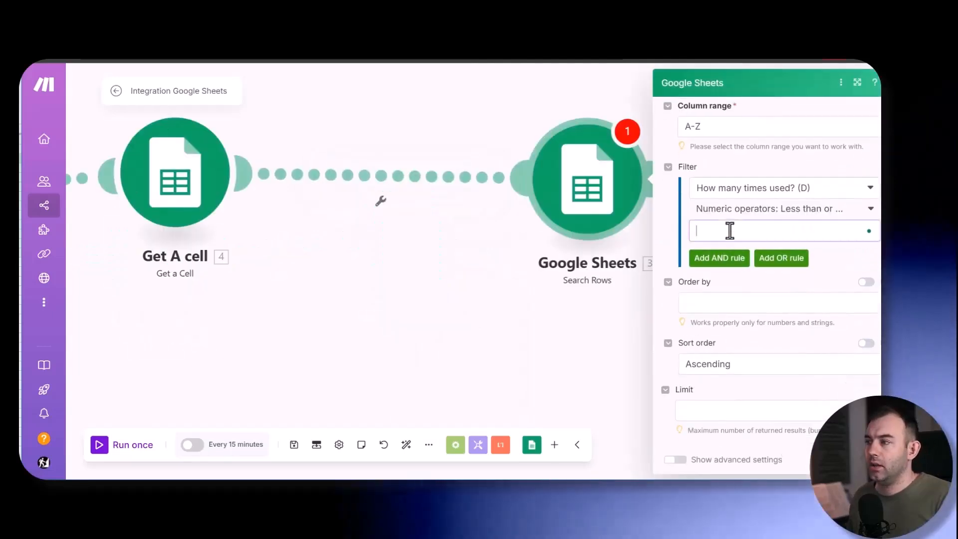
# - Try to relink the existing music search module to Get A cell and fill in its filter value
pyautogui.click(727, 230)
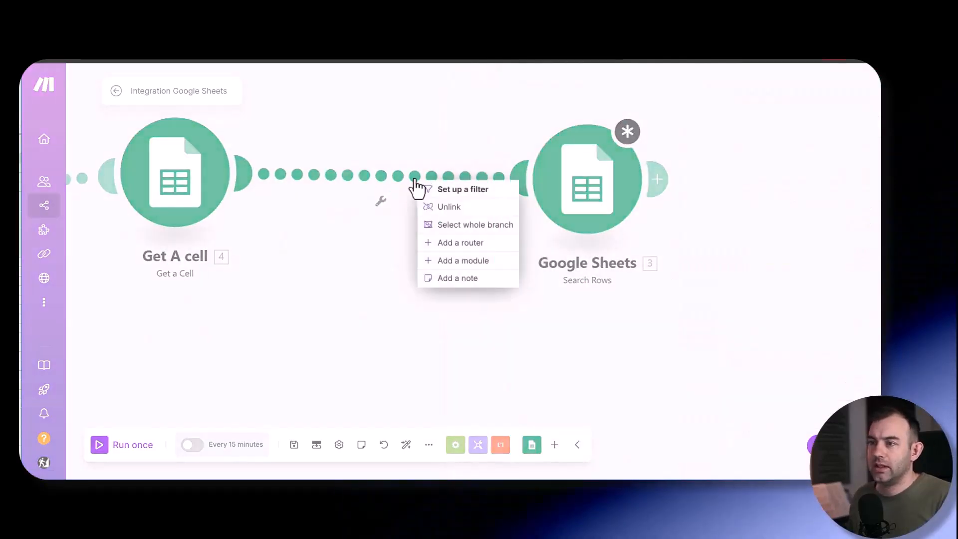
pyautogui.click(439, 207)
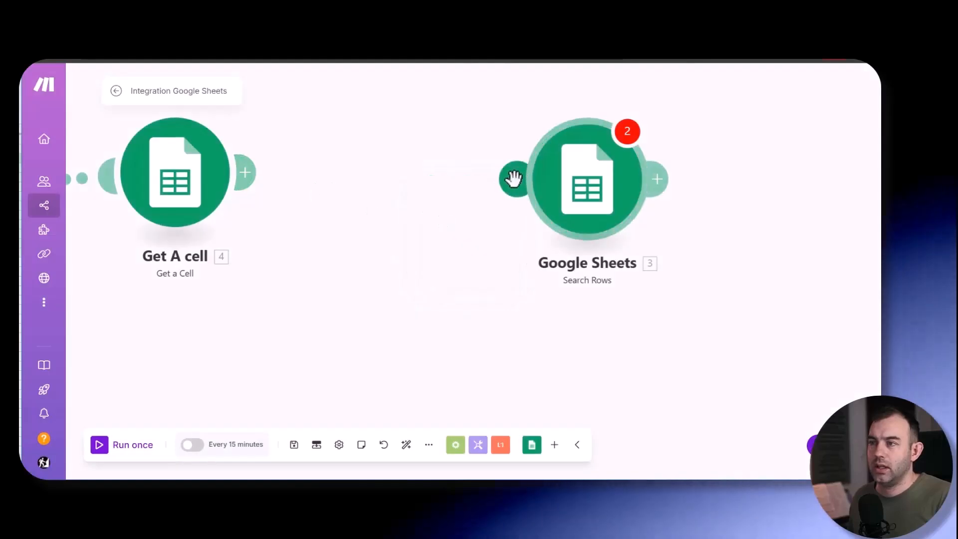
pyautogui.click(550, 183)
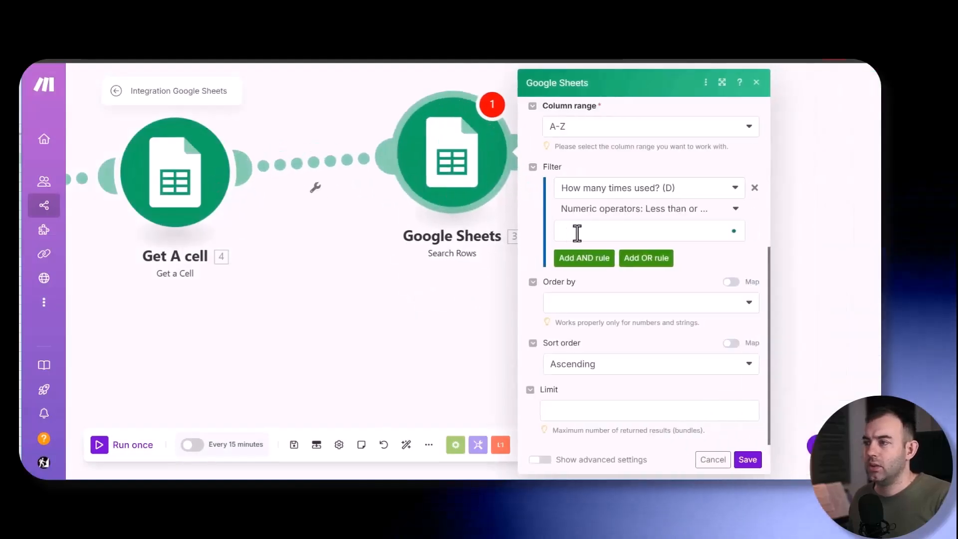
pyautogui.click(594, 230)
pyautogui.click(713, 459)
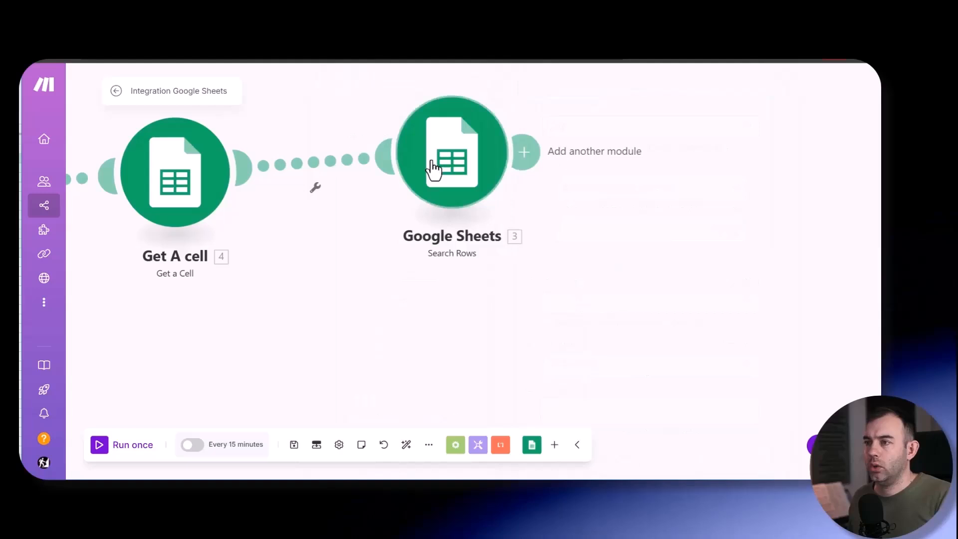
# - Replace the music search with a new Google Sheets Search Rows module reading Sheet1 of The Music Pool Data, column range A-Z
pyautogui.rightClick(449, 180)
pyautogui.click(498, 309)
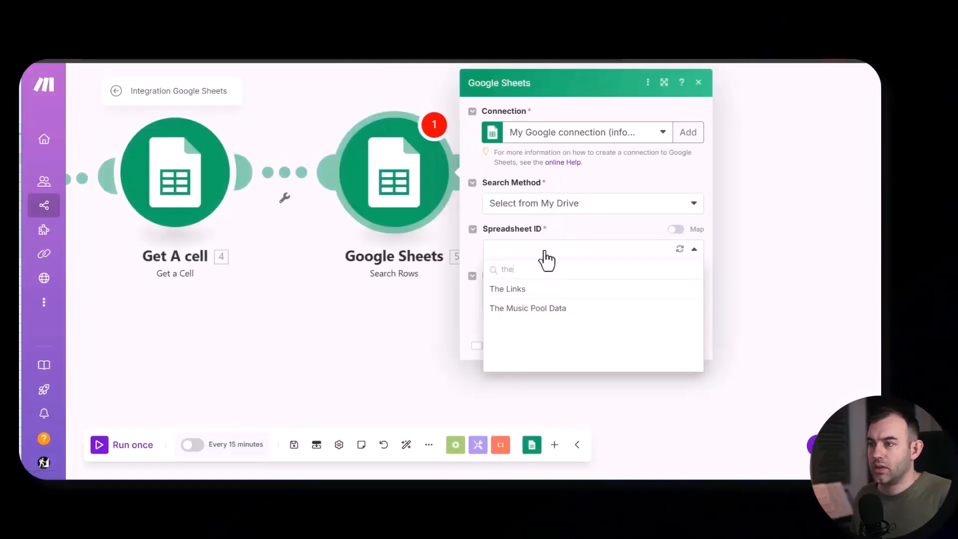
pyautogui.click(542, 308)
pyautogui.click(524, 299)
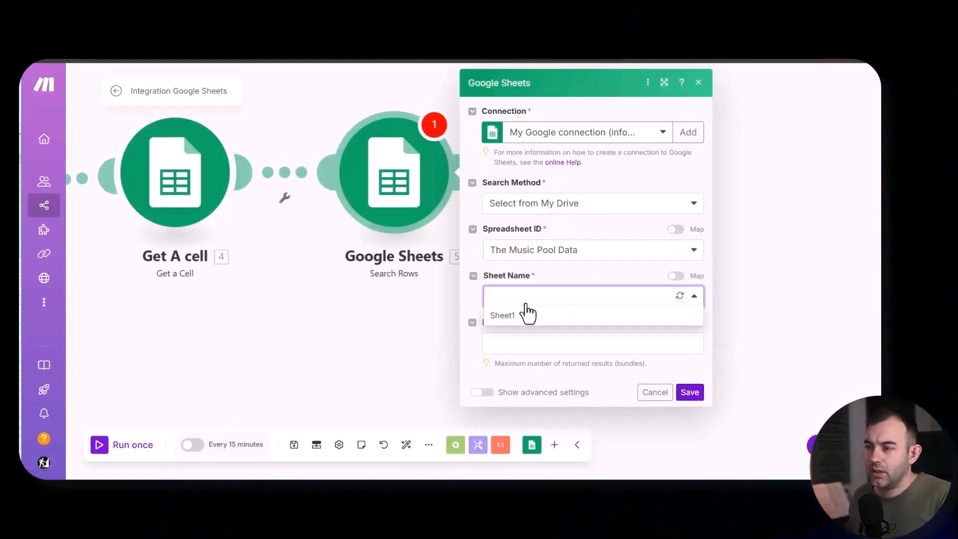
pyautogui.click(521, 316)
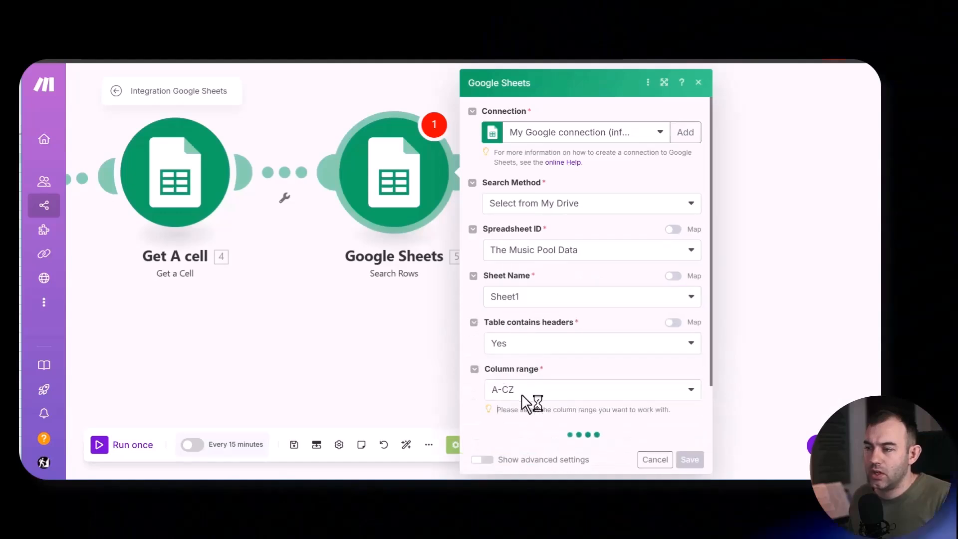
pyautogui.click(530, 391)
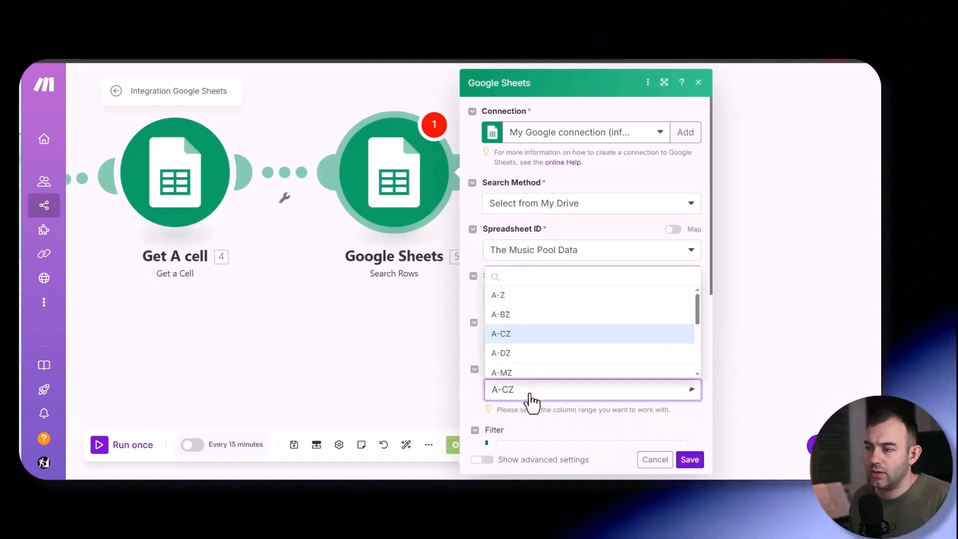
pyautogui.click(521, 295)
# - Filter the new music search on How many times used? (D) numerically equal to the Value from Get A cell
pyautogui.scroll(-5, 549, 193)
pyautogui.click(550, 191)
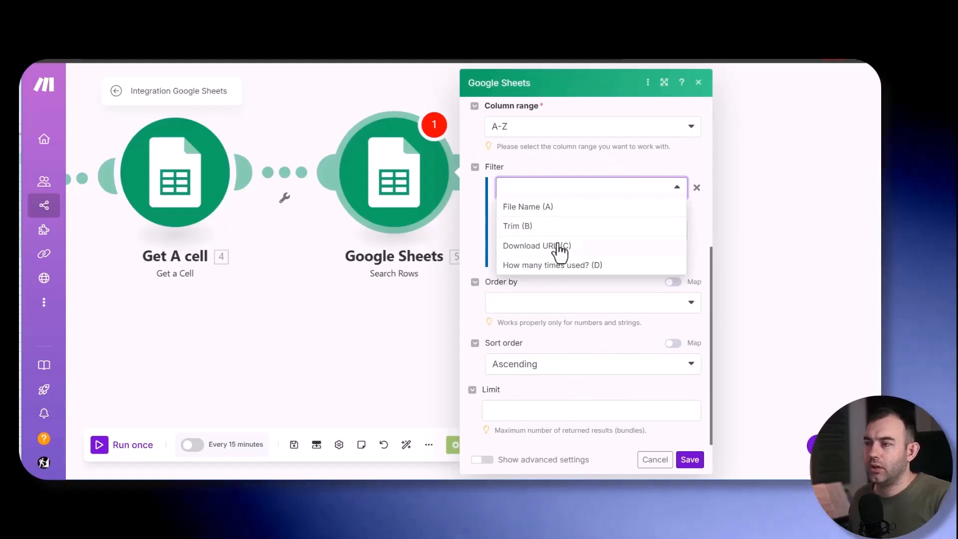
pyautogui.click(574, 266)
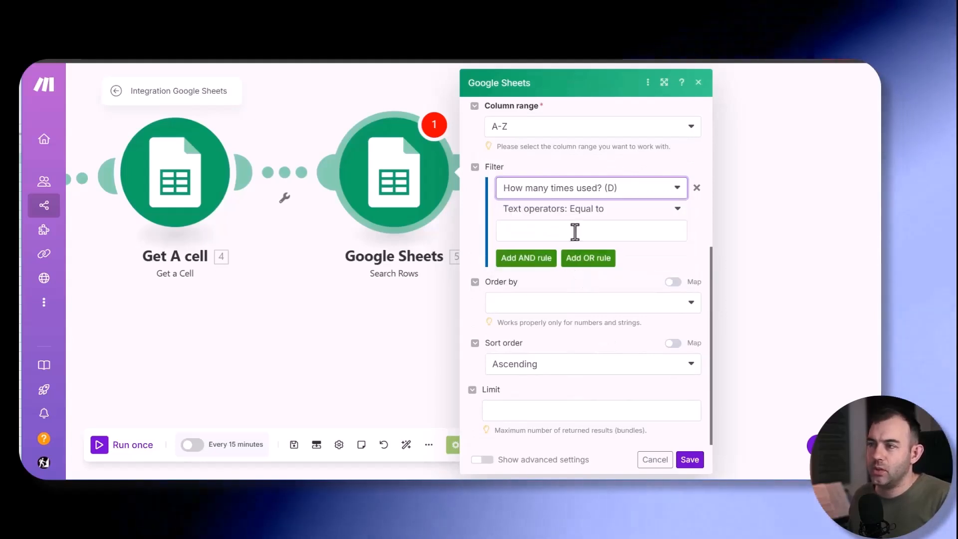
pyautogui.click(574, 209)
pyautogui.scroll(-5, 571, 343)
pyautogui.scroll(-4, 569, 338)
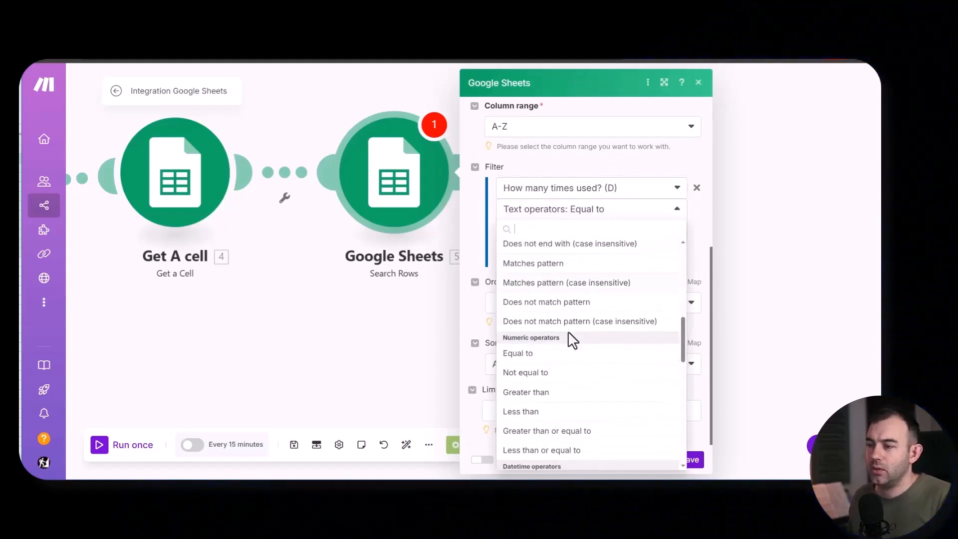
pyautogui.scroll(-2, 582, 369)
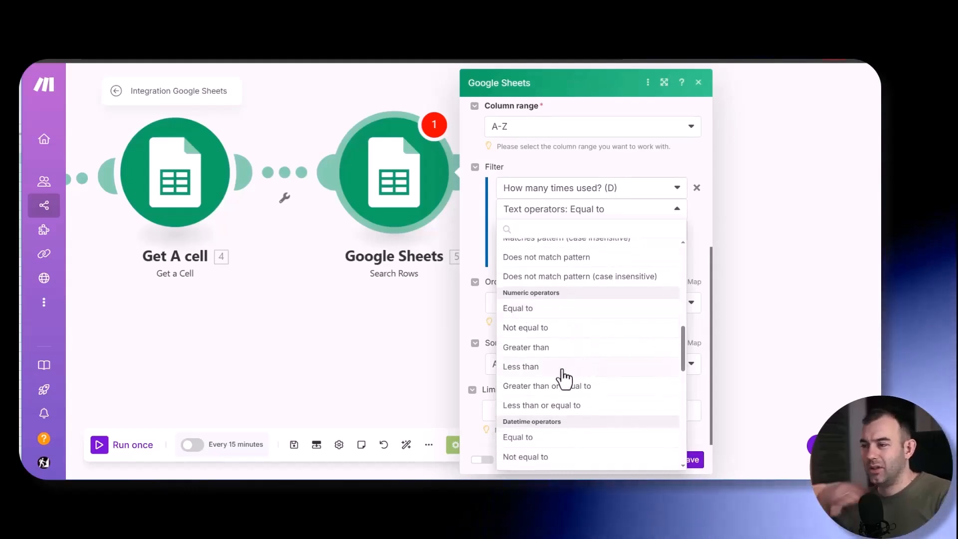
pyautogui.click(547, 314)
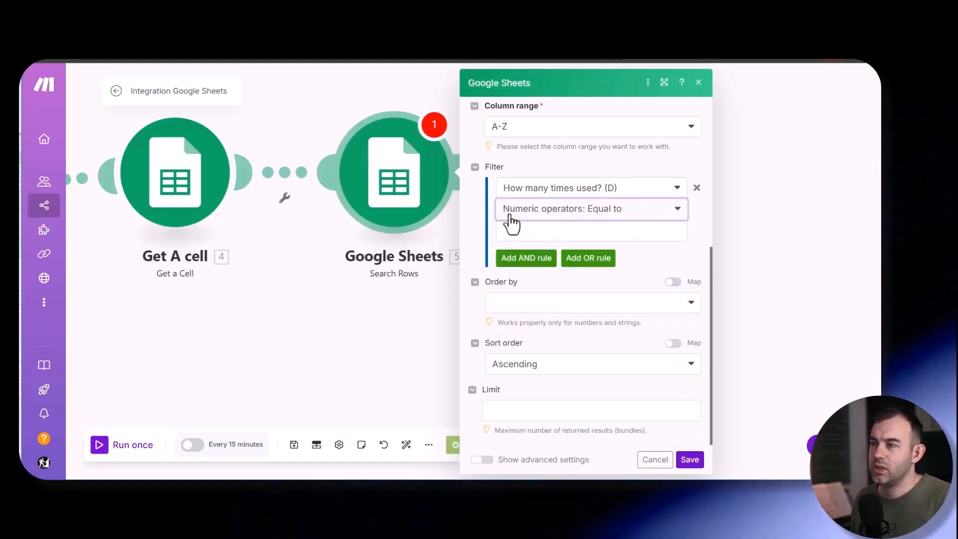
pyautogui.click(549, 231)
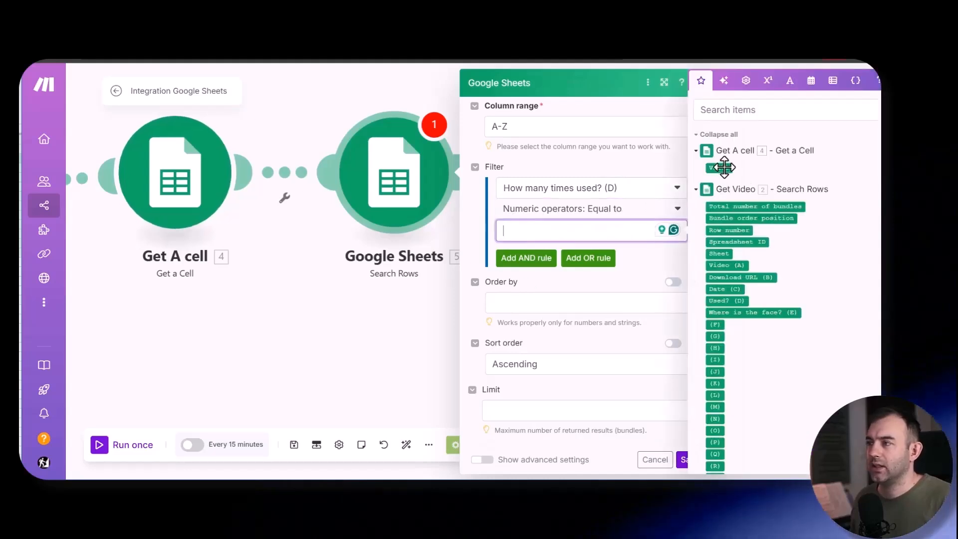
# - Limit the music search to 1 returned result and save the module
pyautogui.click(543, 413)
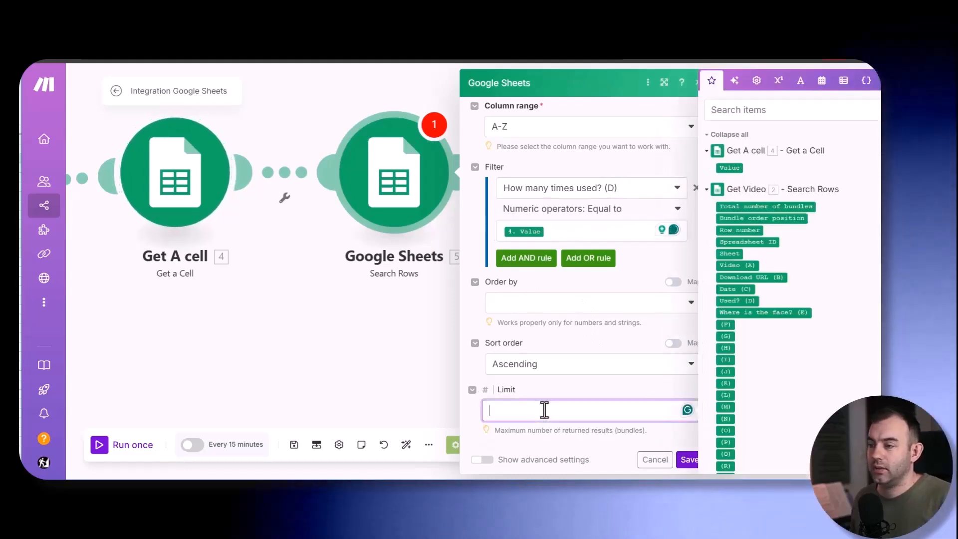
pyautogui.write('1')
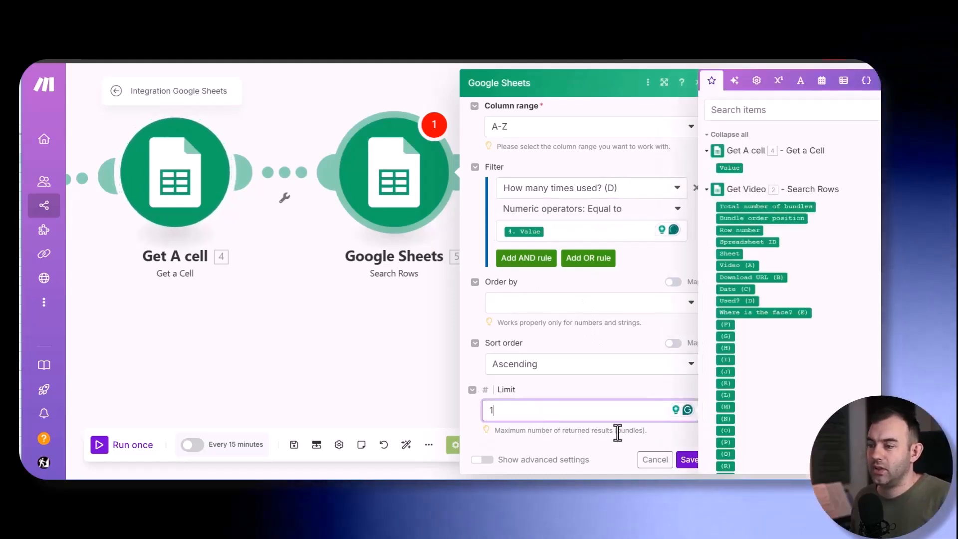
pyautogui.click(686, 461)
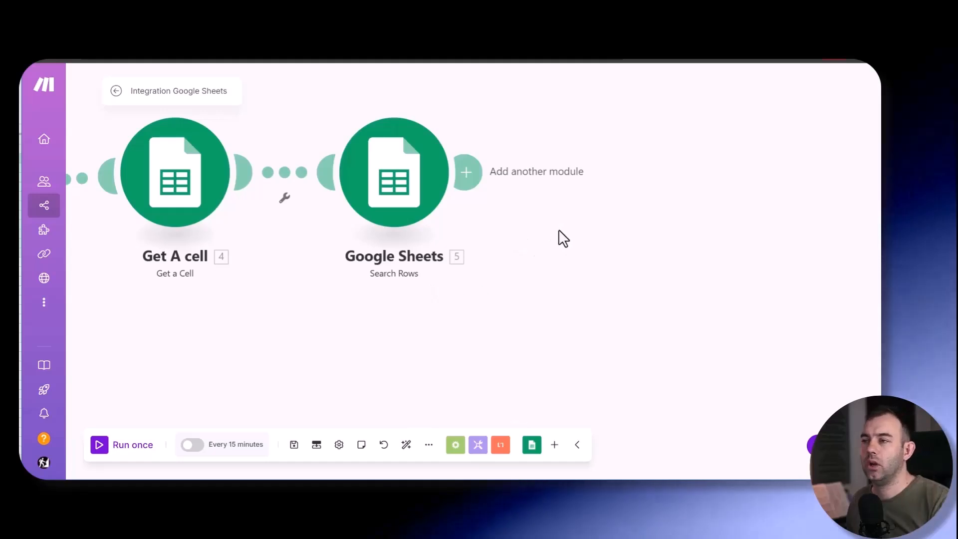
# - Add a Creatomate Render a Template module after the music search and close its settings without choosing a template
pyautogui.scroll(-1, 558, 231)
pyautogui.moveTo(558, 230); pyautogui.dragTo(625, 280)
pyautogui.moveTo(693, 267); pyautogui.dragTo(569, 265)
pyautogui.click(430, 234)
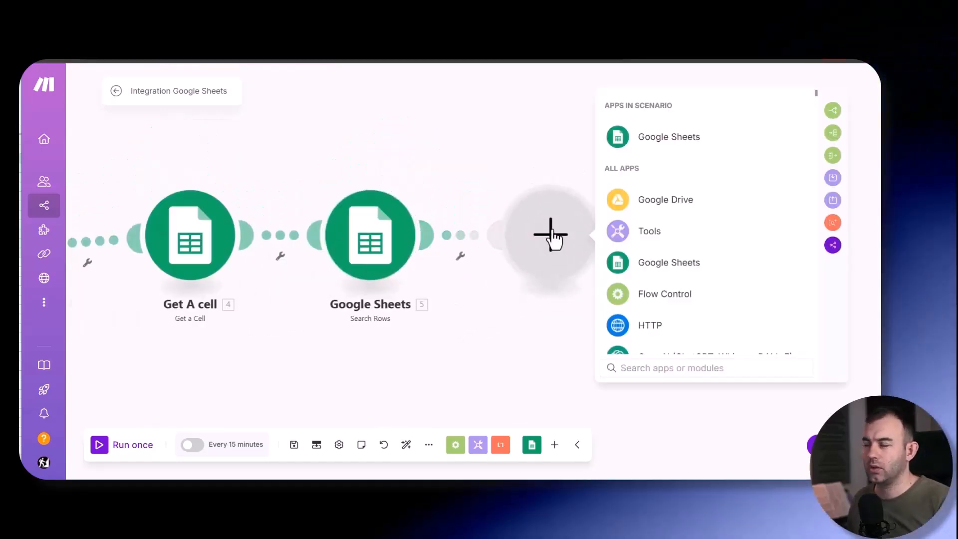
pyautogui.click(662, 368)
pyautogui.write('cr')
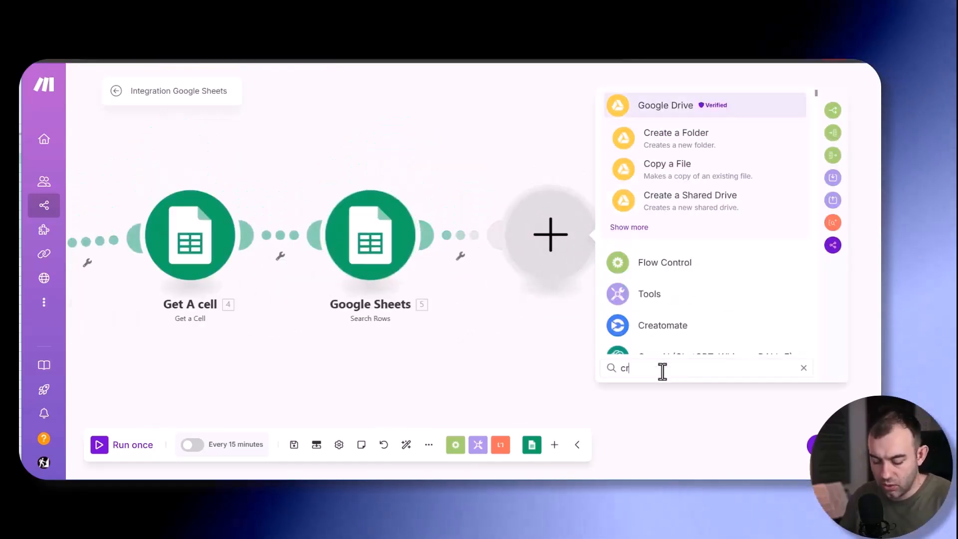
pyautogui.write('e')
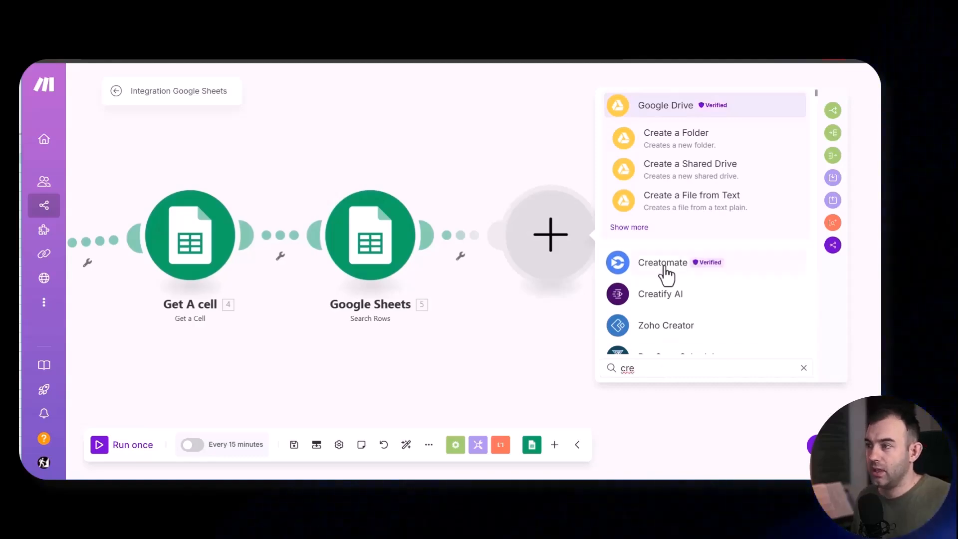
pyautogui.click(663, 265)
pyautogui.click(676, 240)
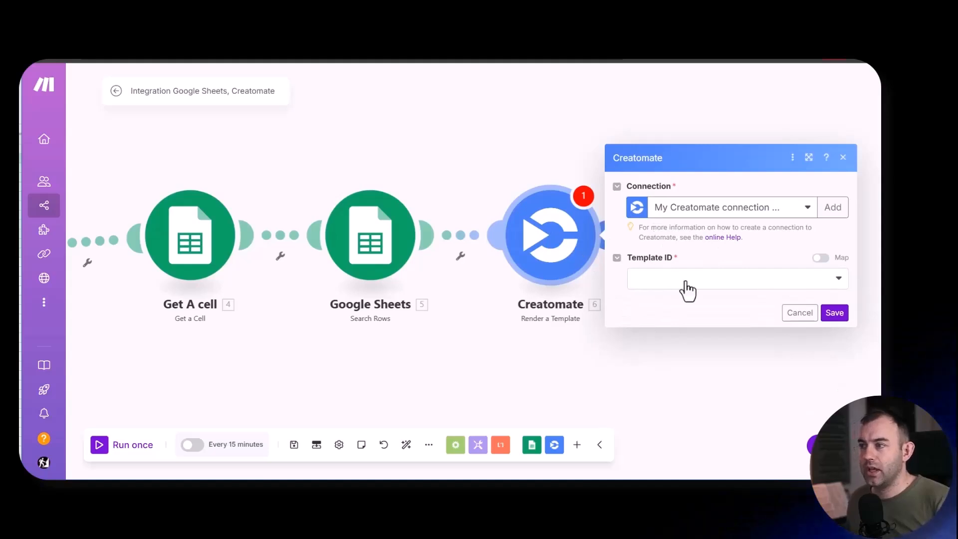
pyautogui.click(835, 314)
pyautogui.click(802, 332)
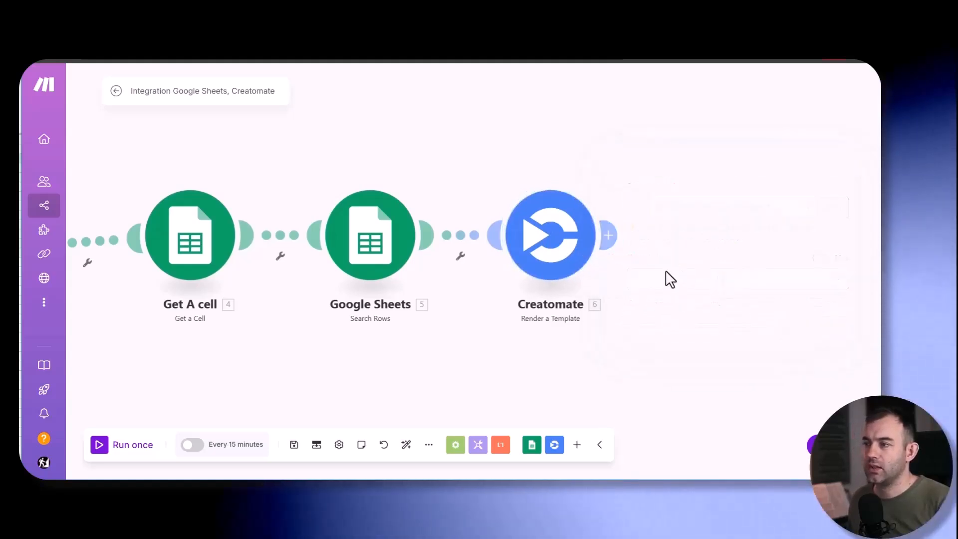
# - Rename the scenario as Automated Personal Brand Videos
pyautogui.click(197, 93)
pyautogui.write('Automa')
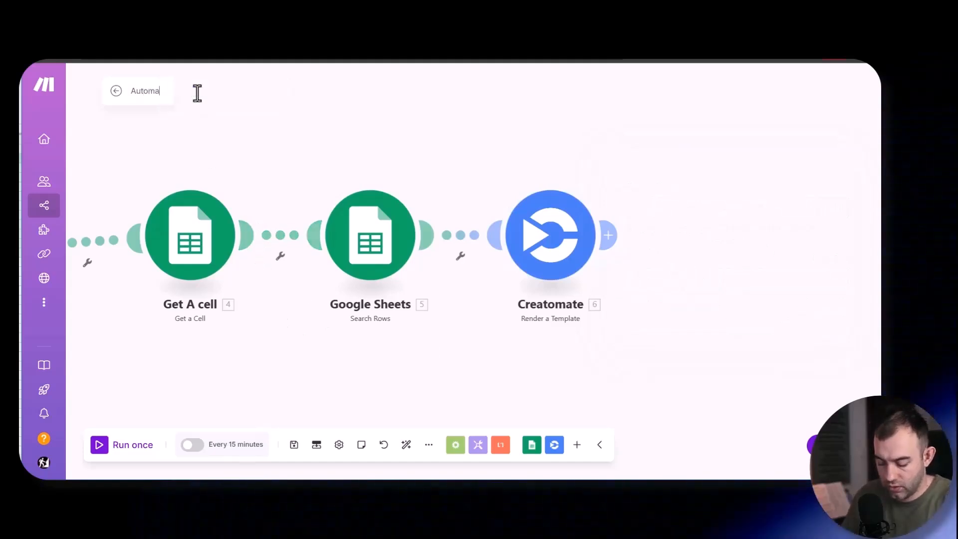
pyautogui.write('ted Personal')
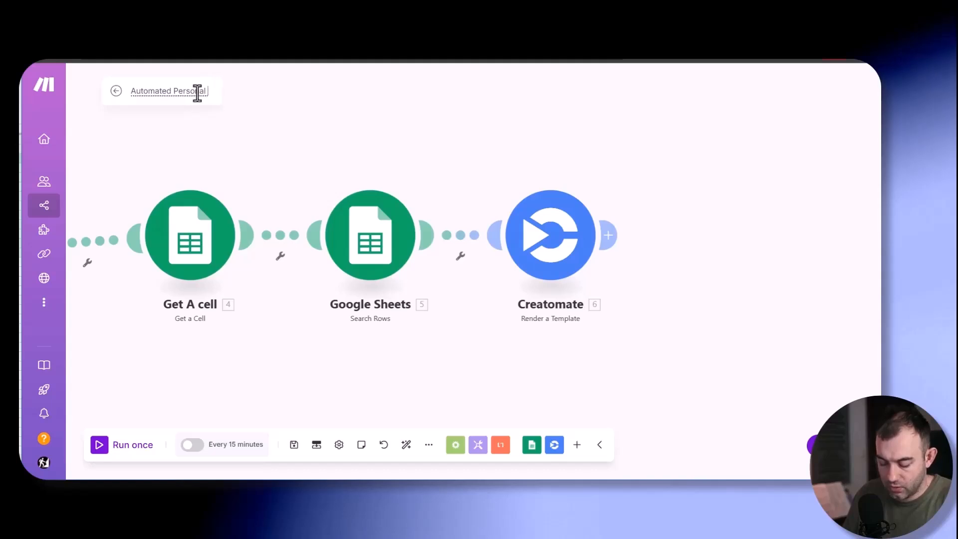
pyautogui.write(' Brand Videos')
pyautogui.press('Return')
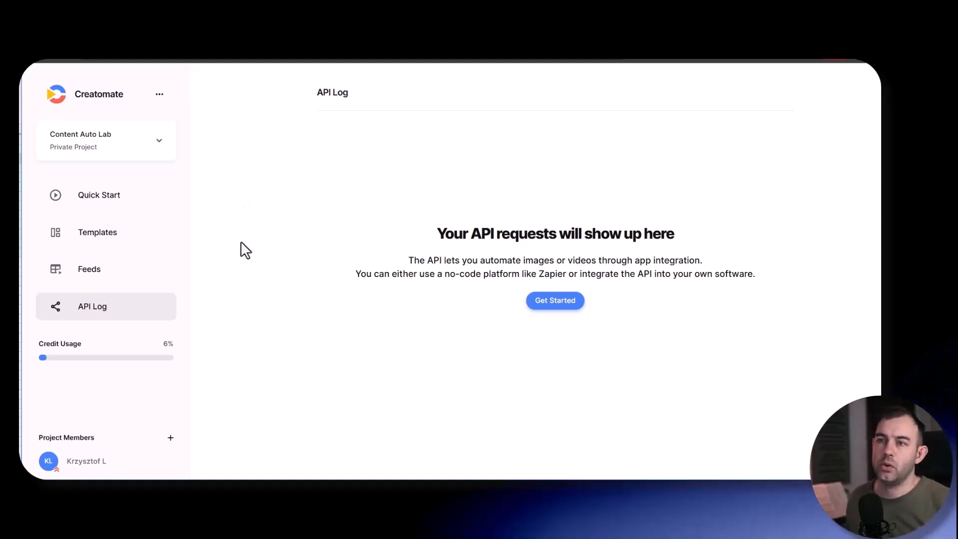
# - Switch to Creatomate and create a new blank template from scratch in the 9:16 Vertical format
pyautogui.click(104, 233)
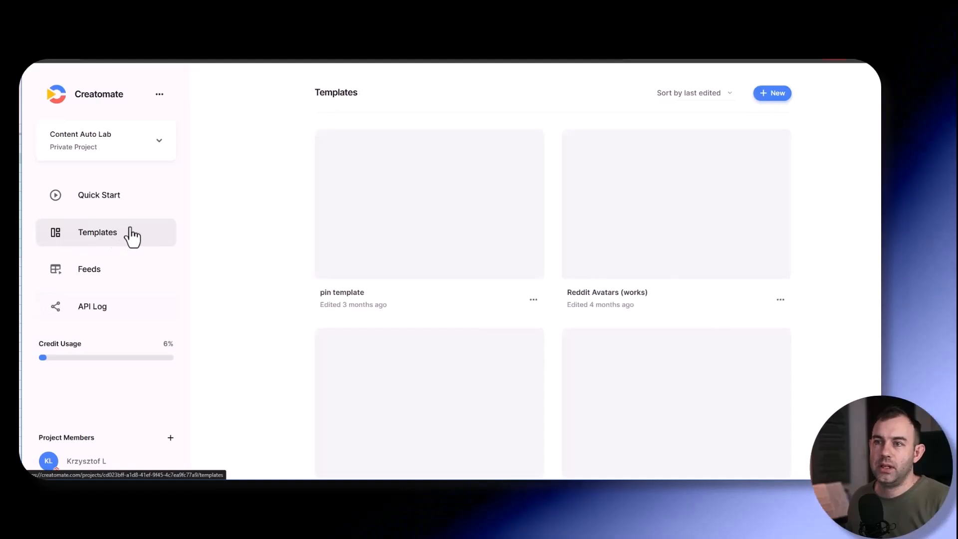
pyautogui.click(776, 95)
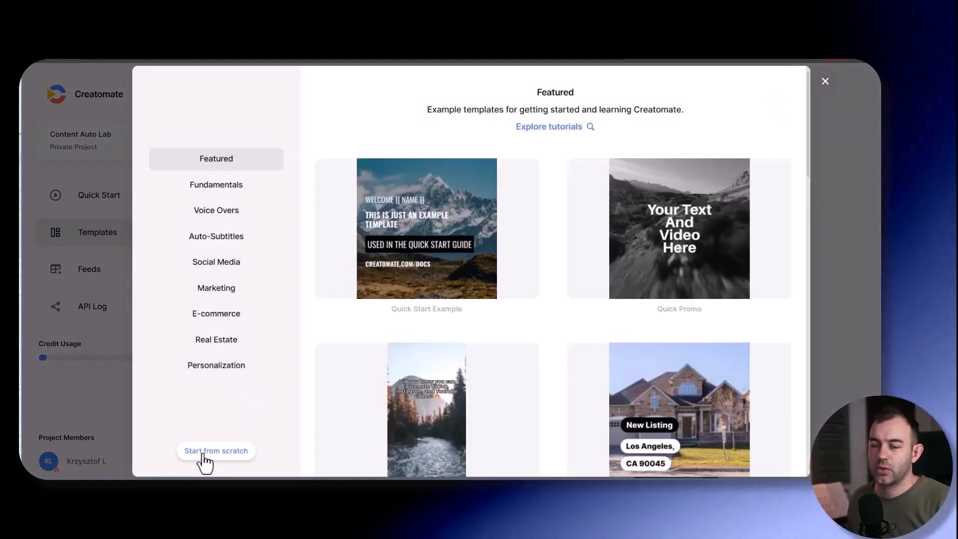
pyautogui.click(202, 454)
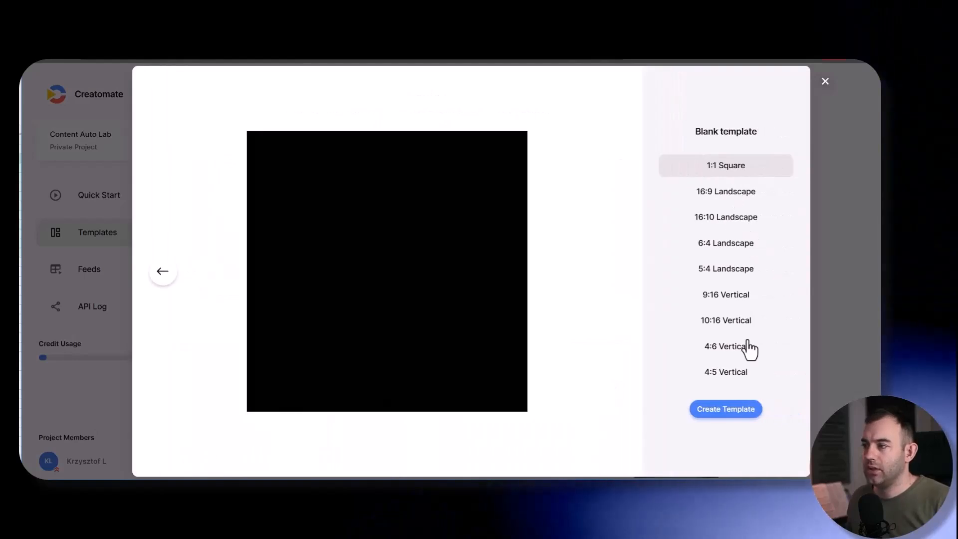
pyautogui.click(730, 299)
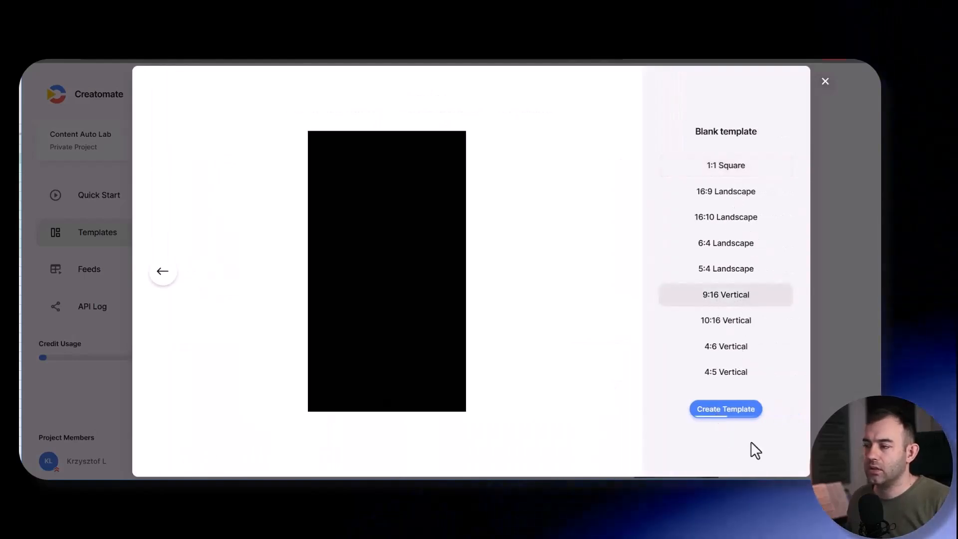
pyautogui.click(723, 415)
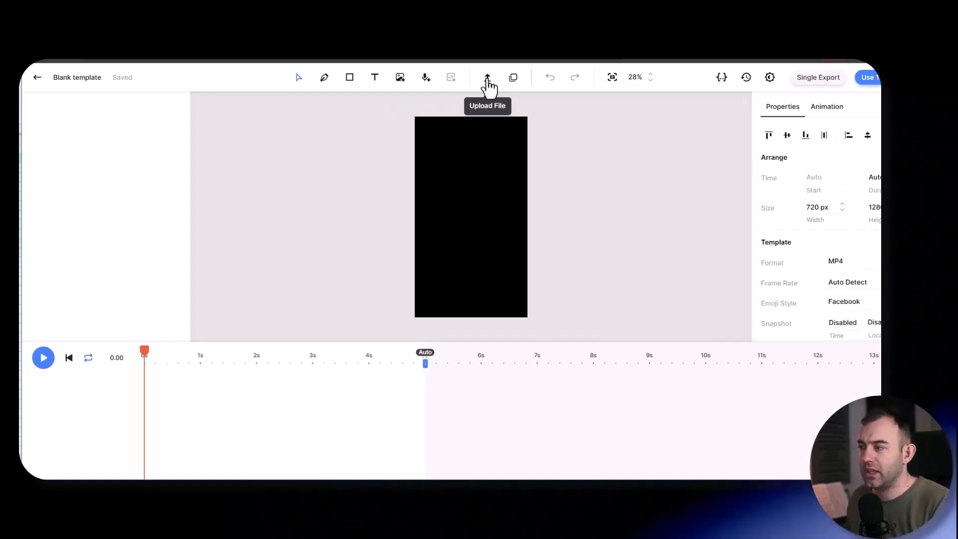
# - Upload the video file 5453483-hd_1080_1920_30fps.mp4 into the blank template
pyautogui.click(487, 79)
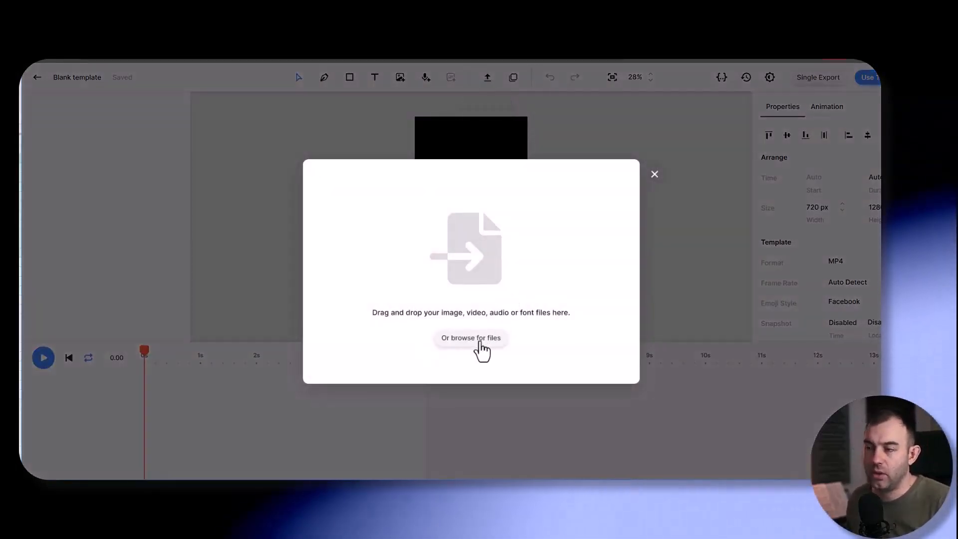
pyautogui.click(480, 344)
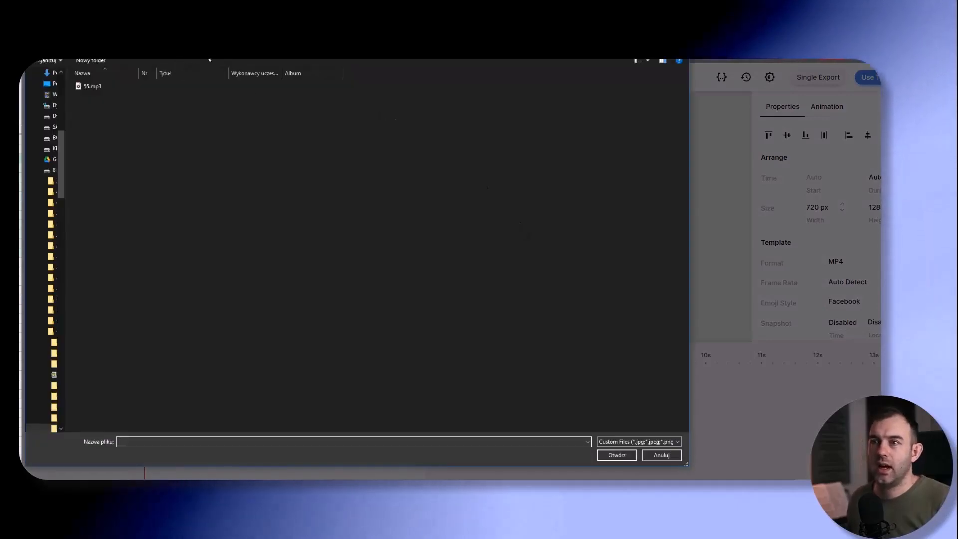
pyautogui.click(244, 98)
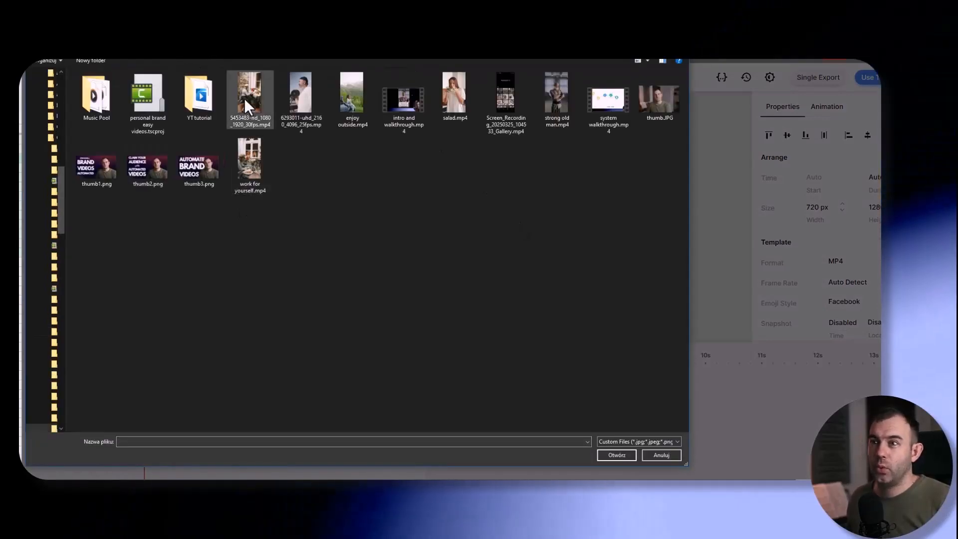
pyautogui.doubleClick(251, 86)
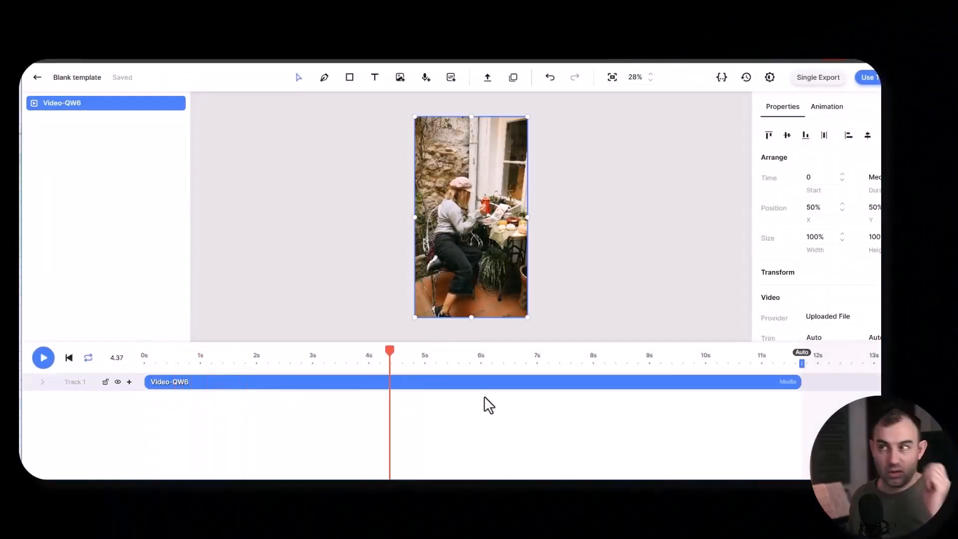
# - Upload 23.mp3 from the Music Pool folder and move the audio clip to start at 0 on the timeline
pyautogui.click(488, 80)
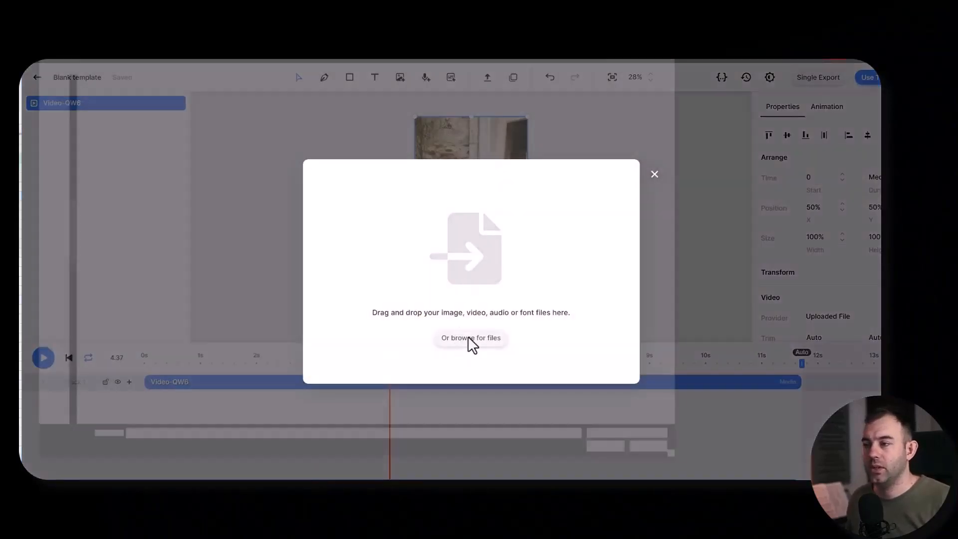
pyautogui.click(469, 338)
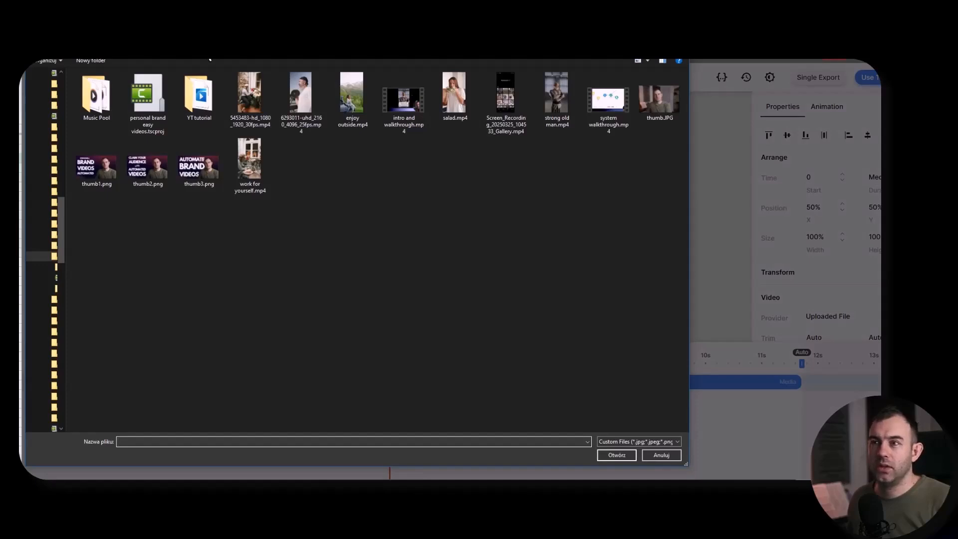
pyautogui.doubleClick(97, 100)
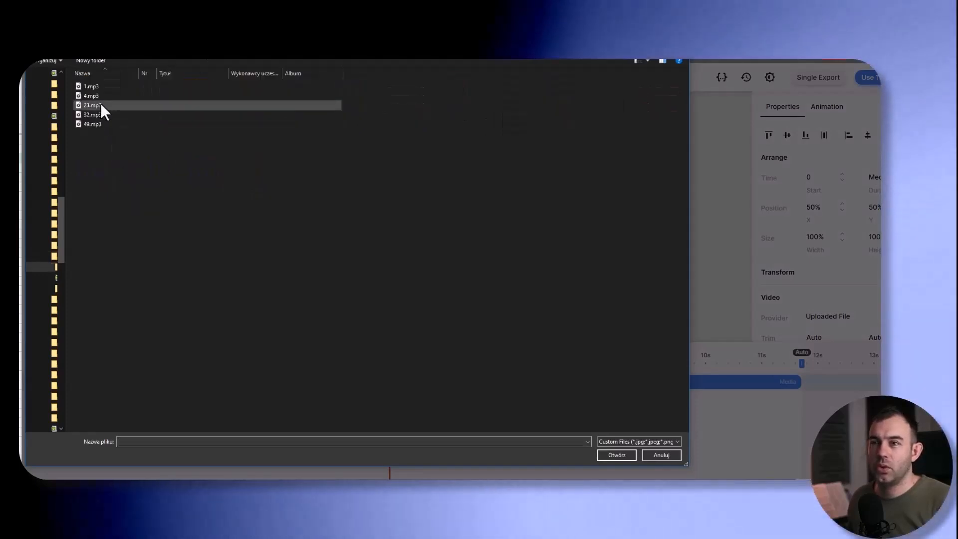
pyautogui.doubleClick(94, 106)
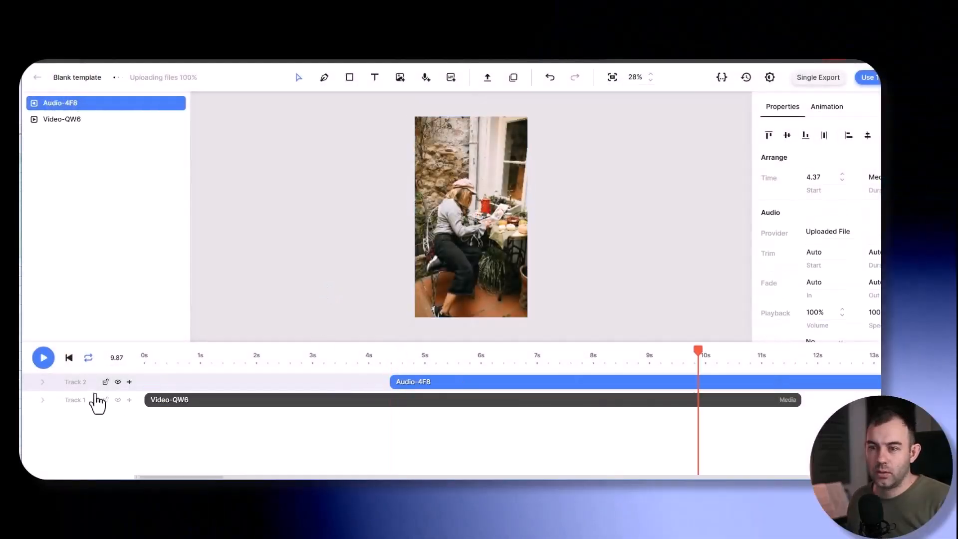
pyautogui.moveTo(517, 388); pyautogui.dragTo(166, 378)
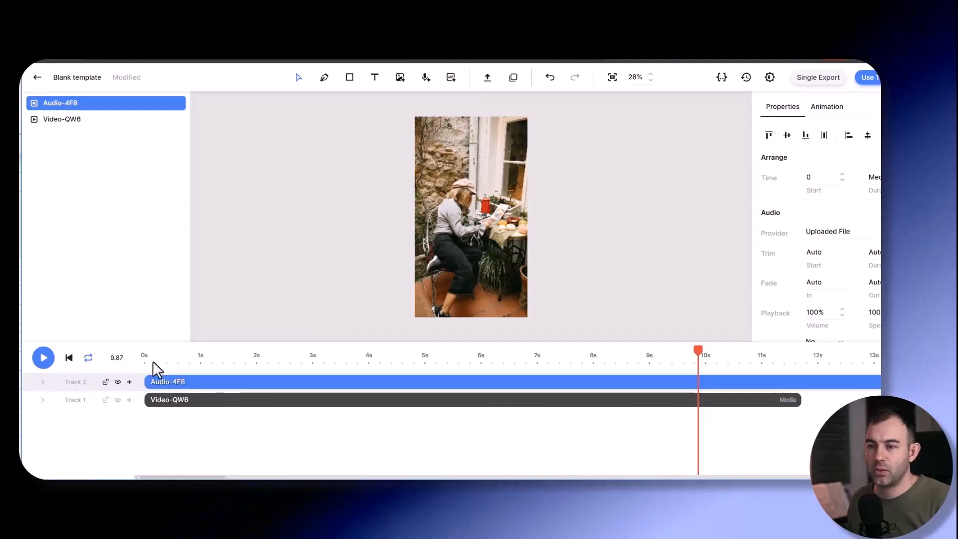
# - Rename the video element as Background Video and the audio element as Music
pyautogui.rightClick(70, 120)
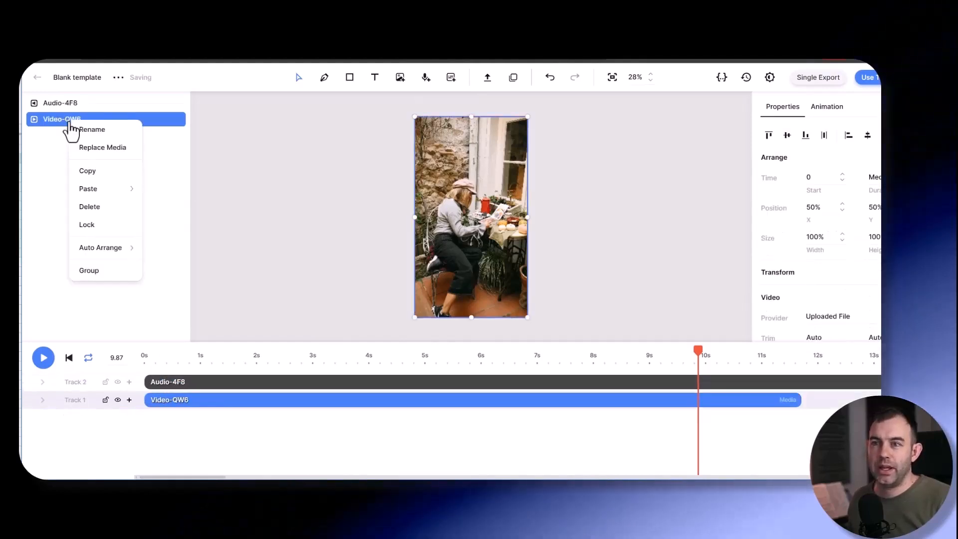
pyautogui.click(80, 128)
pyautogui.write('Background Video')
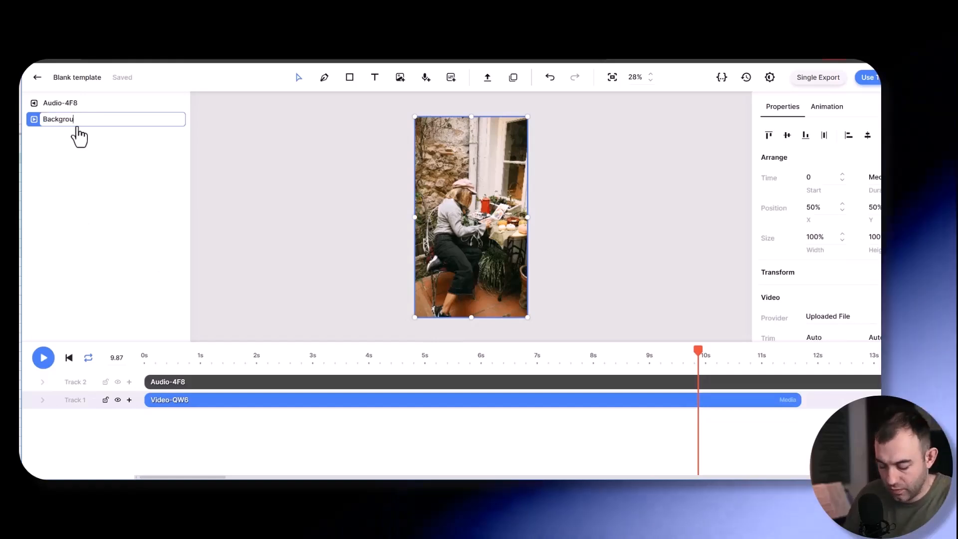
pyautogui.press('Return')
pyautogui.rightClick(75, 105)
pyautogui.click(86, 118)
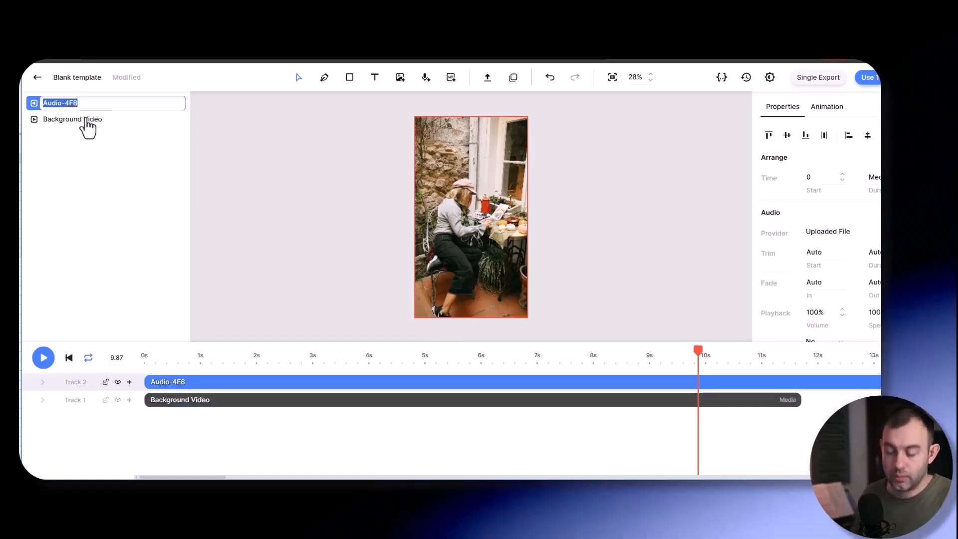
pyautogui.write('Music')
pyautogui.press('Return')
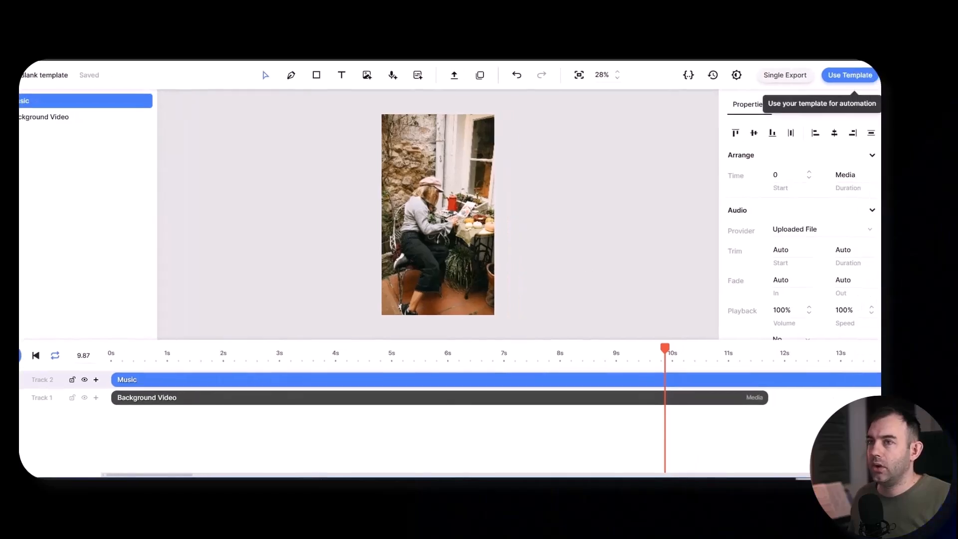
# - Set the Music element's duration to Auto and check both clips on the timeline
pyautogui.click(847, 175)
pyautogui.write('aut')
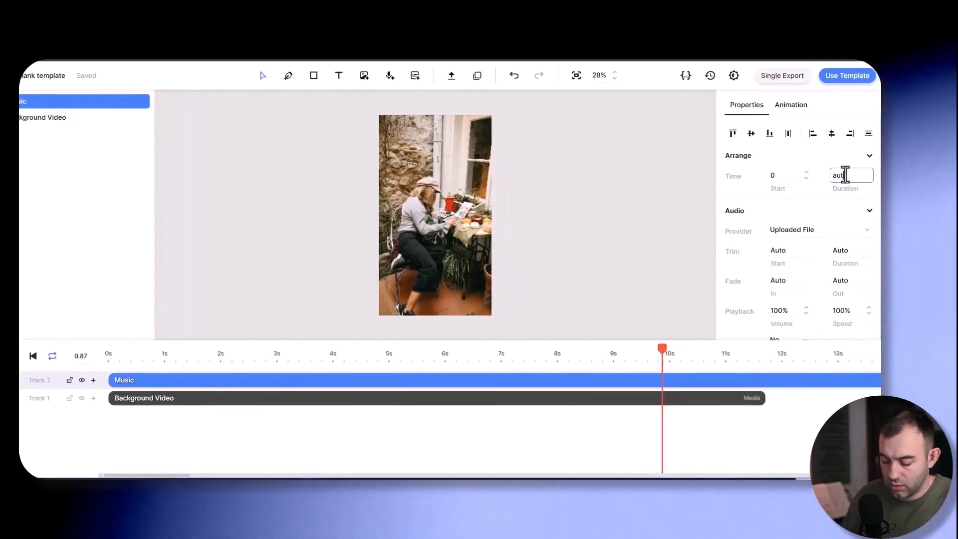
pyautogui.write('o')
pyautogui.press('Return')
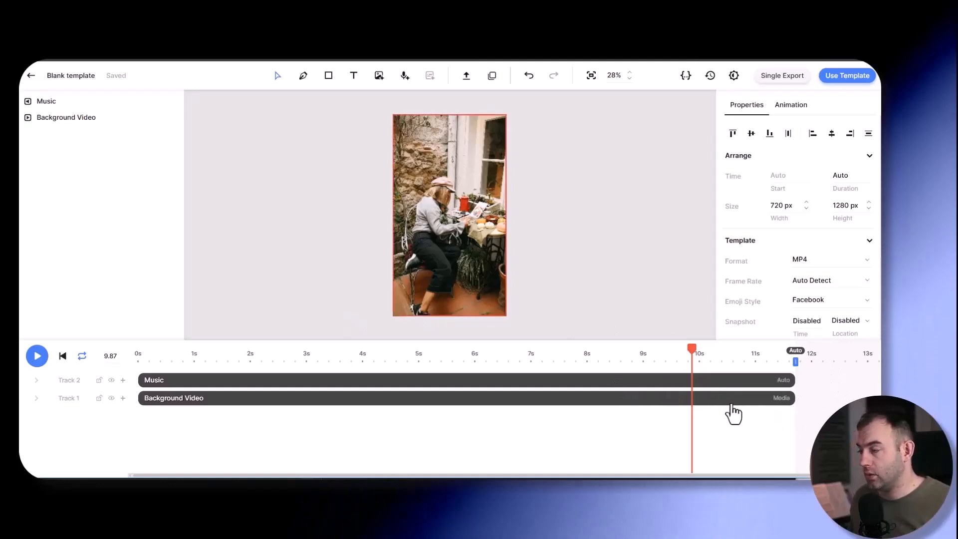
pyautogui.click(367, 398)
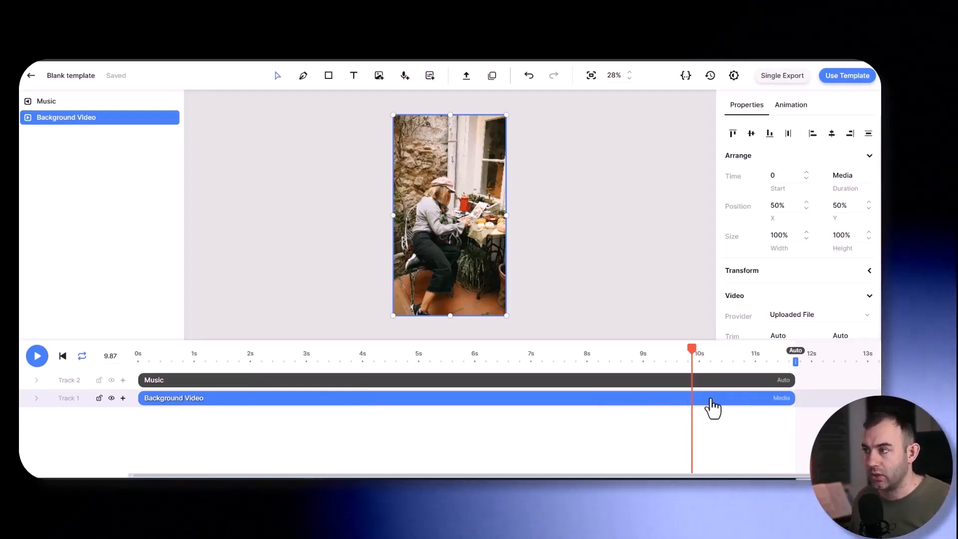
pyautogui.click(172, 380)
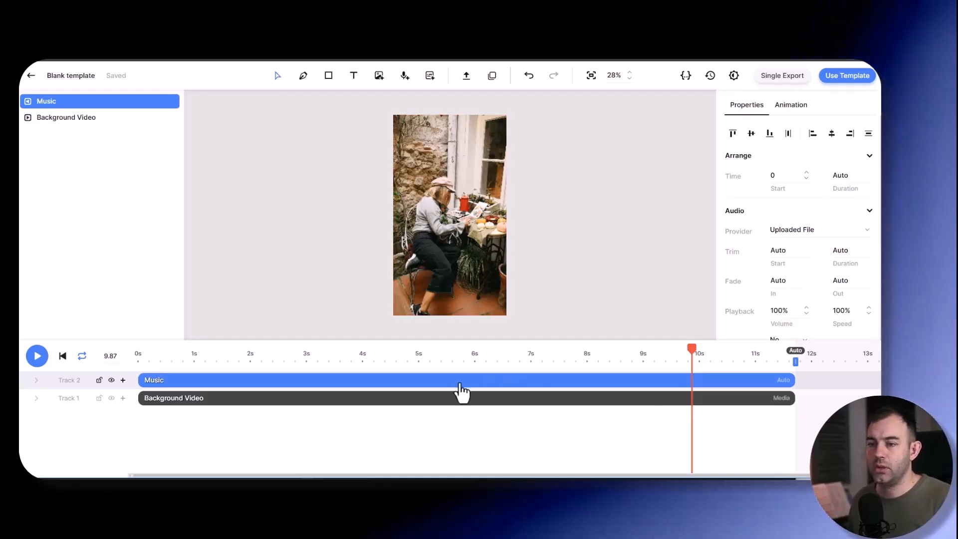
pyautogui.click(472, 421)
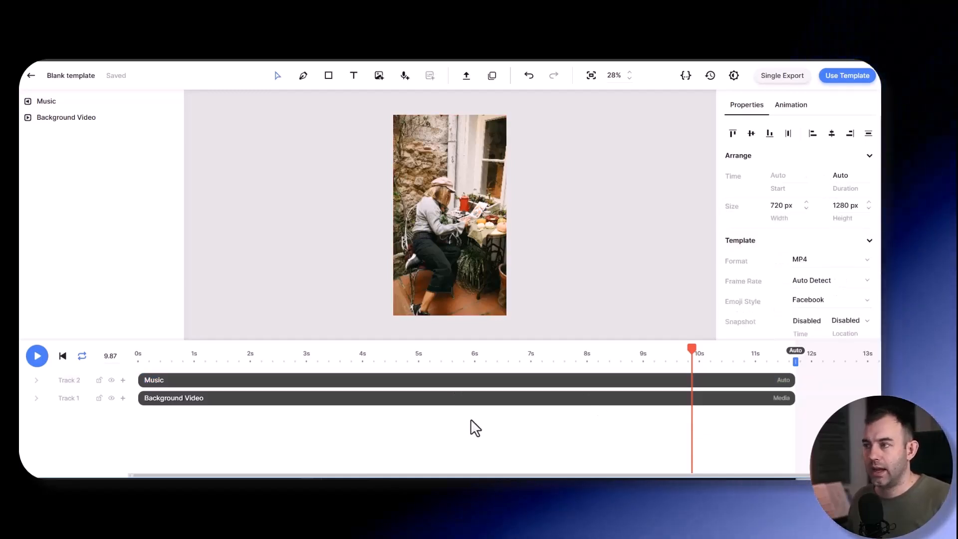
# - Add a text element reading "True financial freedom means having the ability to make choices that align with your deepest values and aspirations"
pyautogui.click(353, 75)
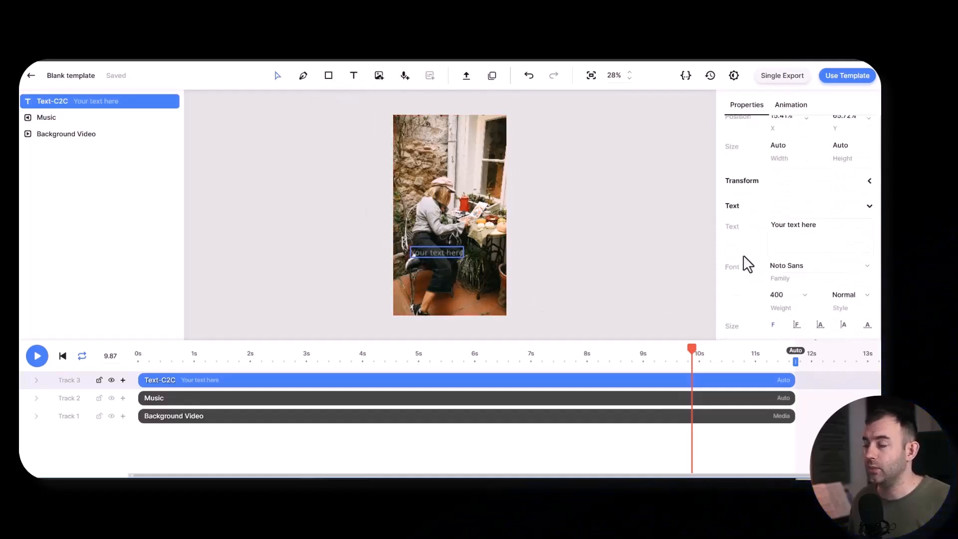
pyautogui.tripleClick(823, 224)
pyautogui.hotkey('alt', 'Tab')
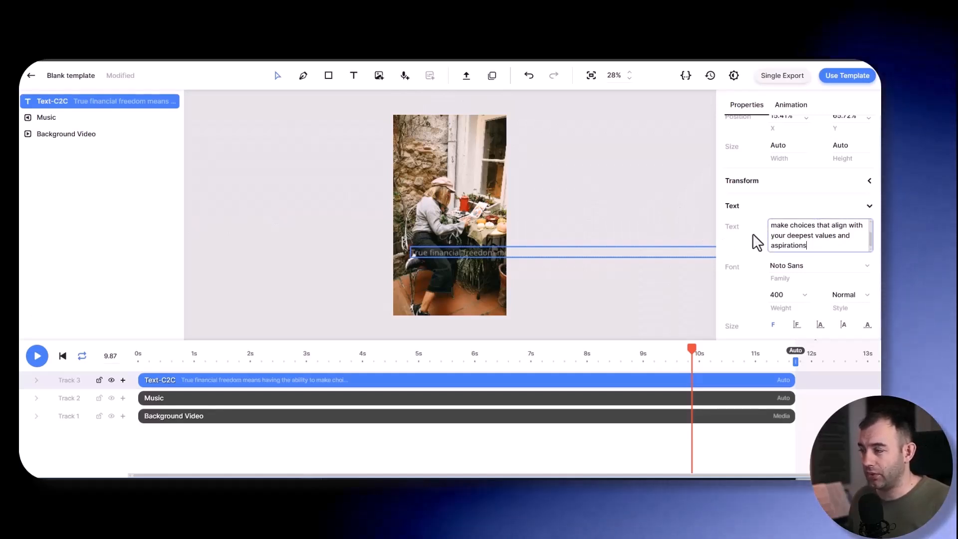
# - Set the quote text's size mode to auto-sized font with fixed width and fixed height
pyautogui.scroll(-2, 754, 240)
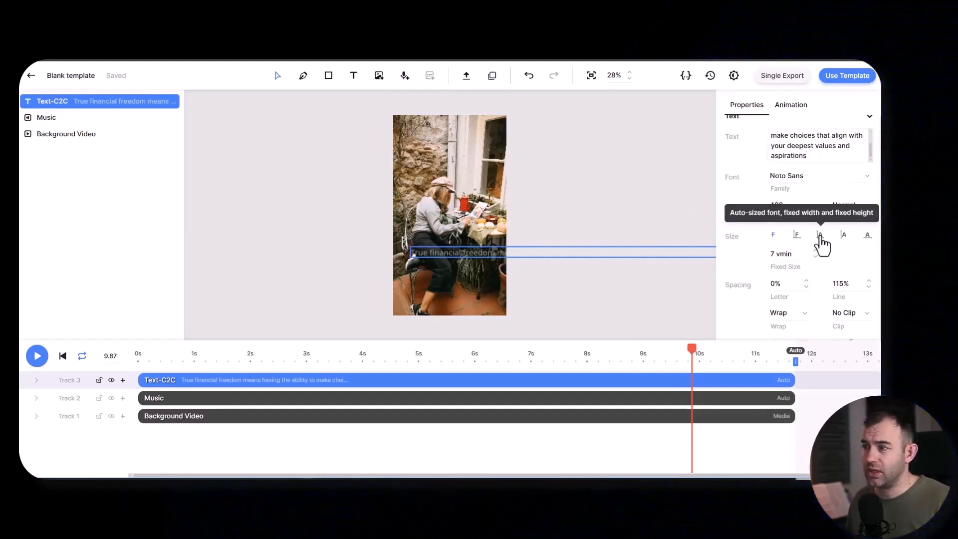
pyautogui.scroll(-3, 586, 242)
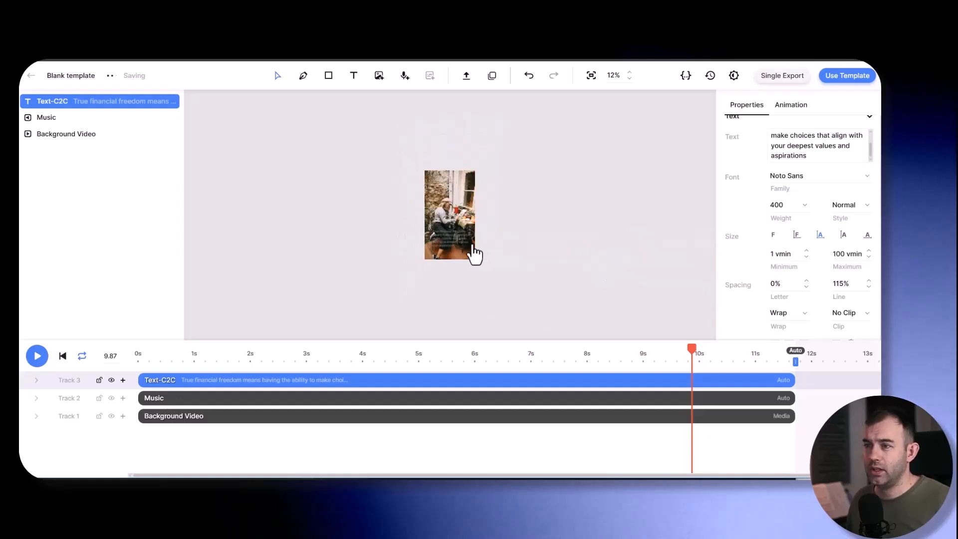
# - Enlarge the quote text box by extending its bottom edge downward and its left edge outward over the video
pyautogui.scroll(5, 473, 249)
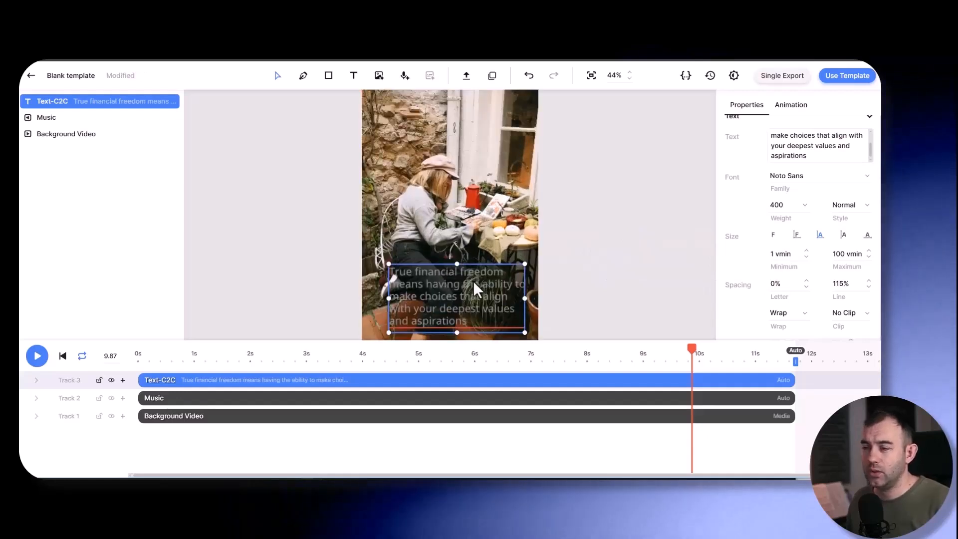
pyautogui.scroll(-3, 473, 280)
pyautogui.moveTo(457, 227); pyautogui.dragTo(456, 245)
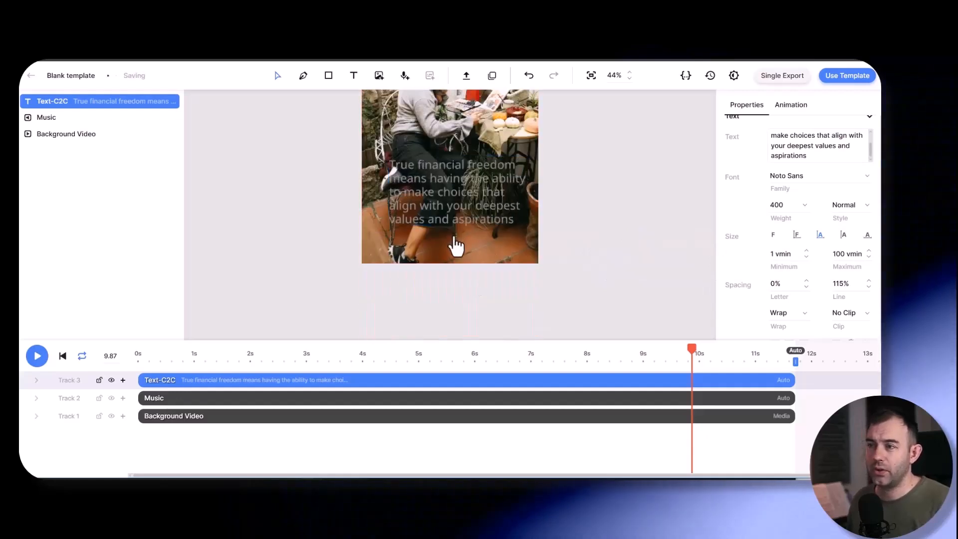
pyautogui.moveTo(389, 200); pyautogui.dragTo(377, 200)
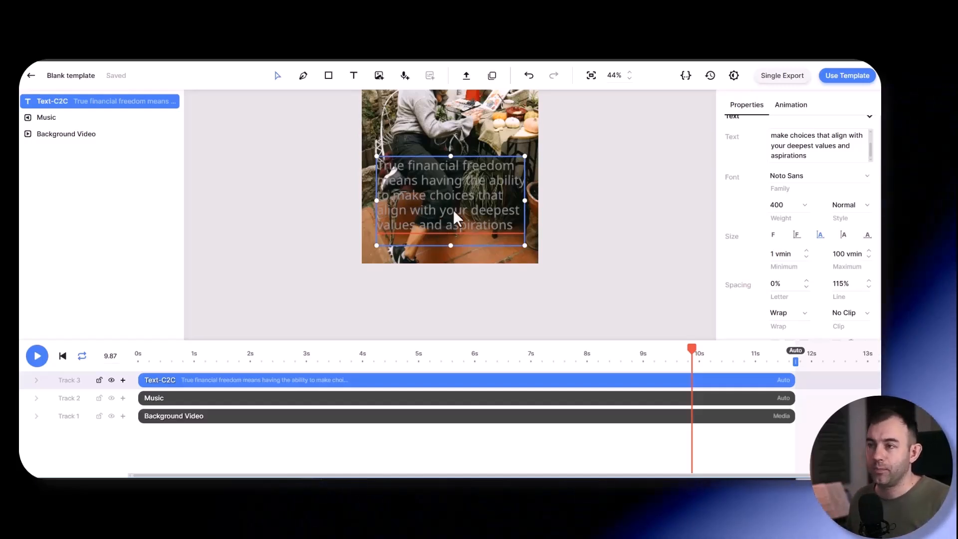
pyautogui.scroll(1, 453, 209)
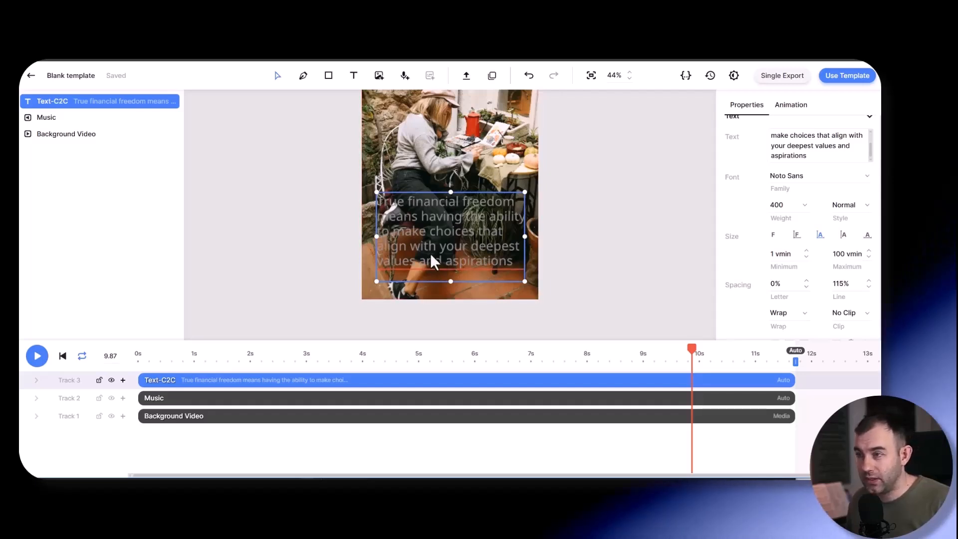
# - Look through the available font families for the quote text
pyautogui.scroll(1, 741, 241)
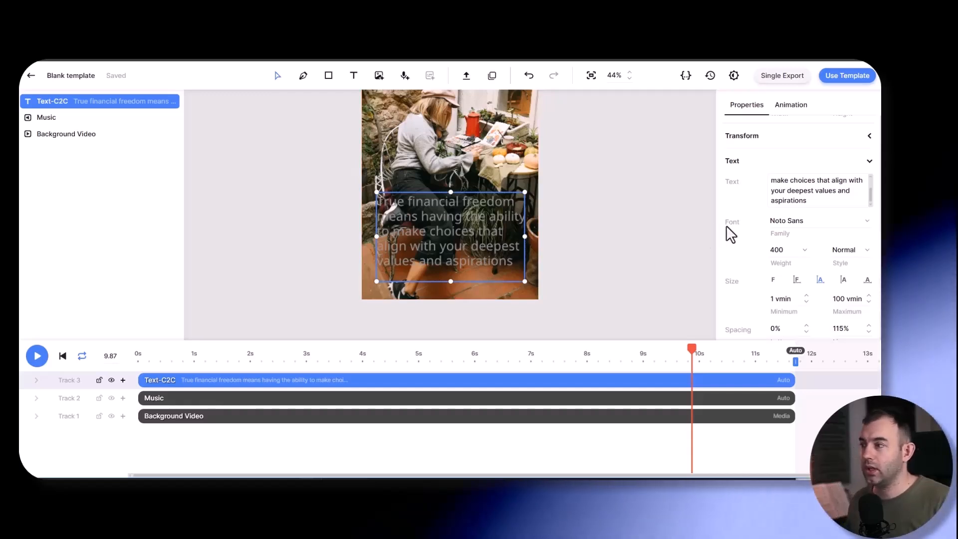
pyautogui.click(832, 223)
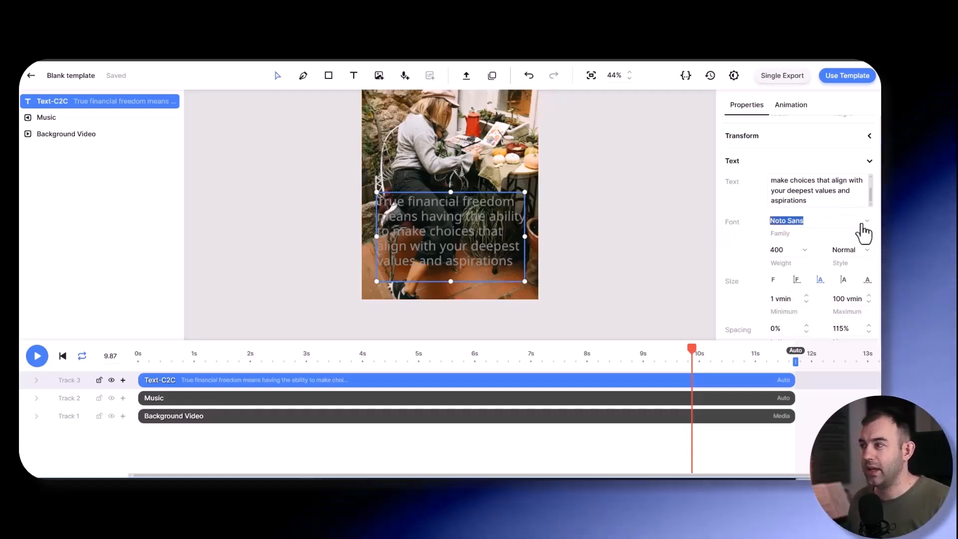
pyautogui.click(867, 227)
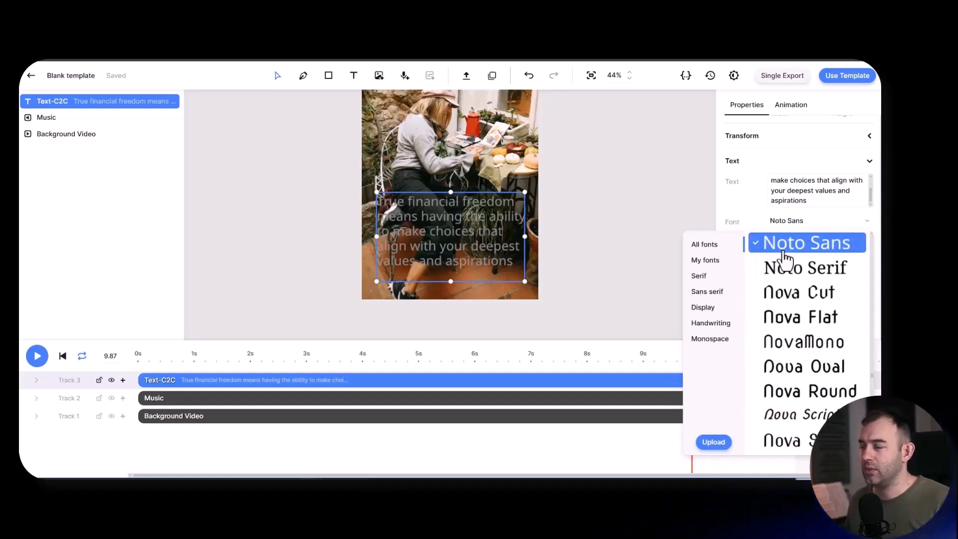
pyautogui.click(738, 210)
# - Set the quote text's fill color to solid black, #000000
pyautogui.scroll(-2, 750, 294)
pyautogui.scroll(-3, 750, 297)
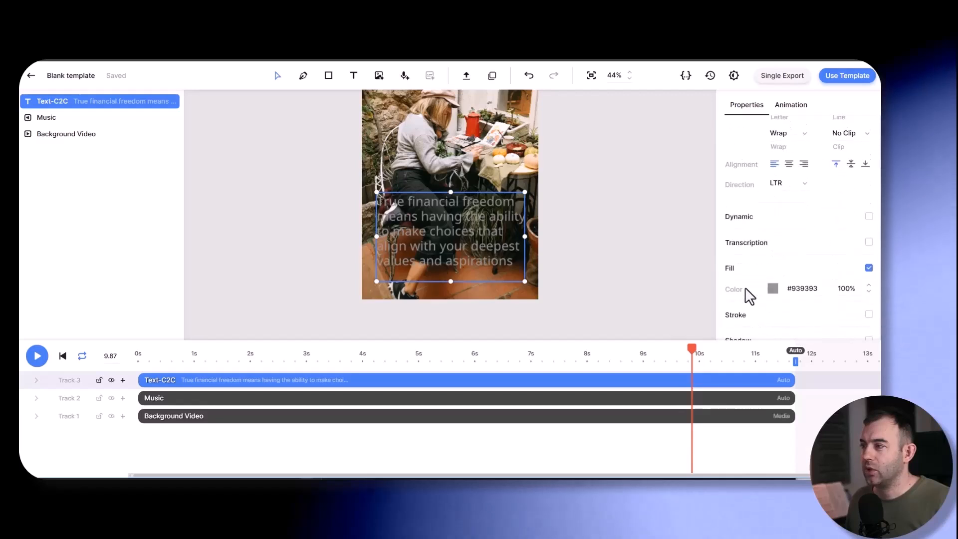
pyautogui.click(774, 290)
pyautogui.moveTo(703, 364); pyautogui.dragTo(635, 434)
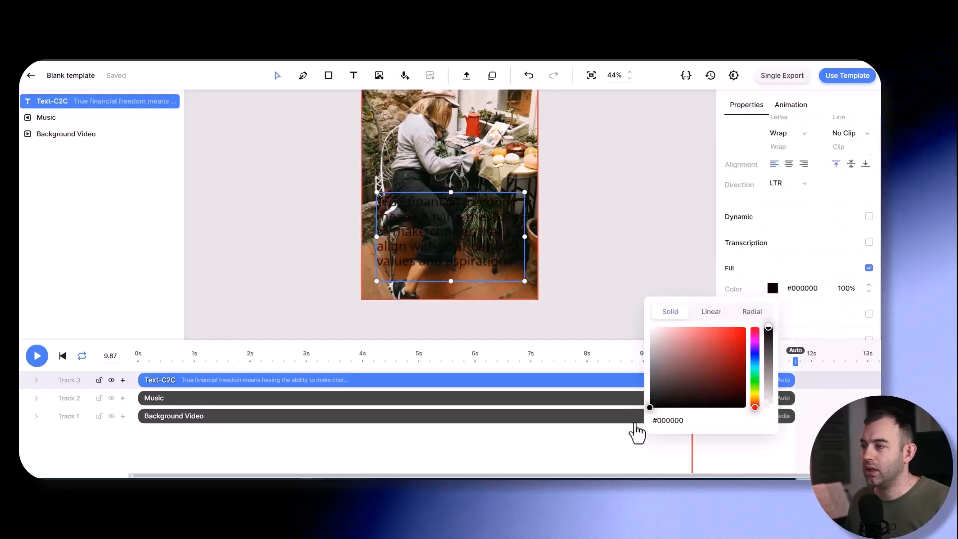
pyautogui.click(726, 245)
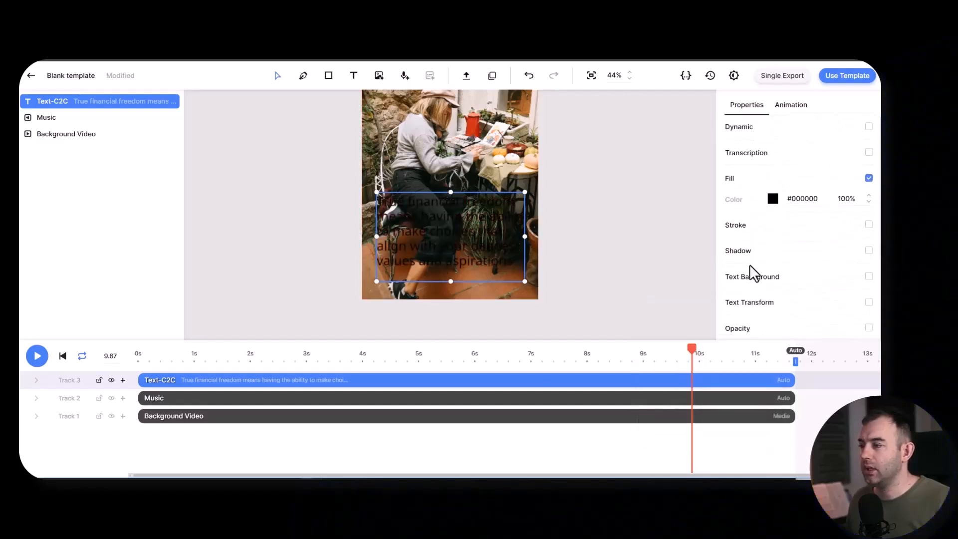
# - Enable a text background behind the quote and color it white, #ffffff
pyautogui.click(869, 277)
pyautogui.scroll(-2, 774, 219)
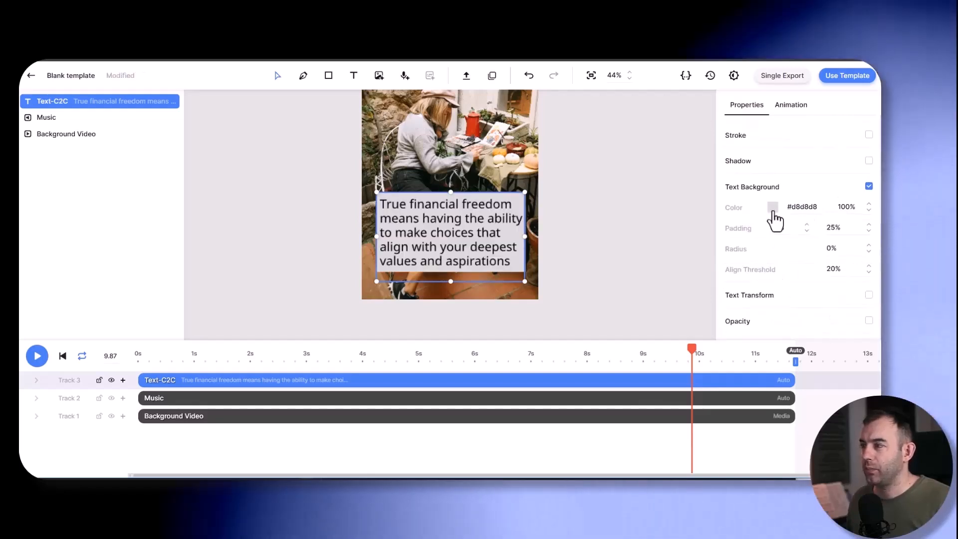
pyautogui.click(773, 207)
pyautogui.moveTo(718, 299); pyautogui.dragTo(642, 215)
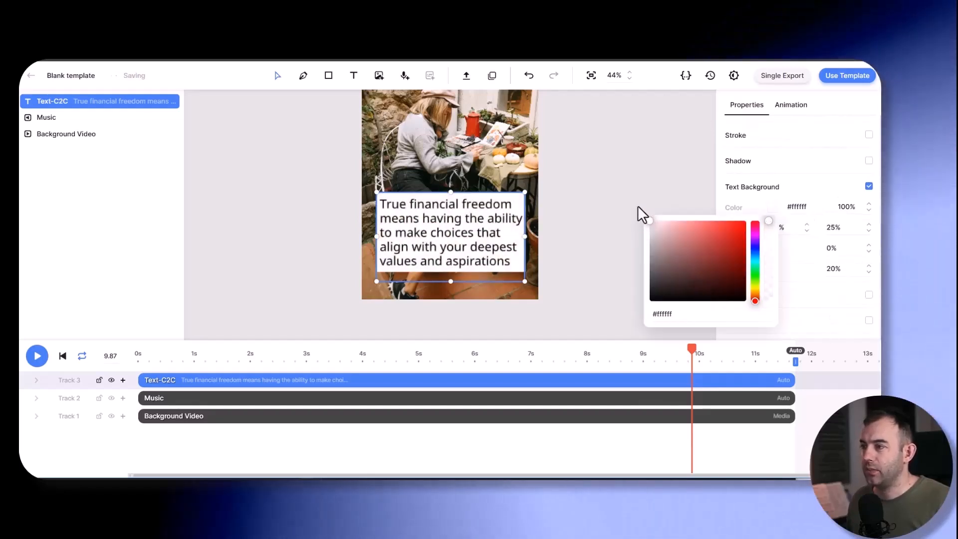
pyautogui.click(764, 195)
# - Try 50% opacity for the quote's white text background, settling on 70%
pyautogui.click(846, 207)
pyautogui.write('5')
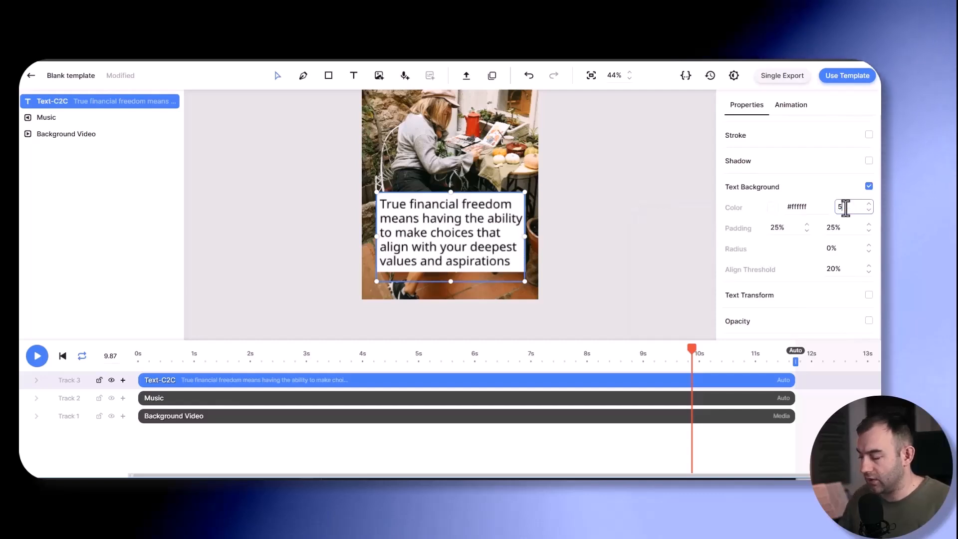
pyautogui.write('0')
pyautogui.click(845, 208)
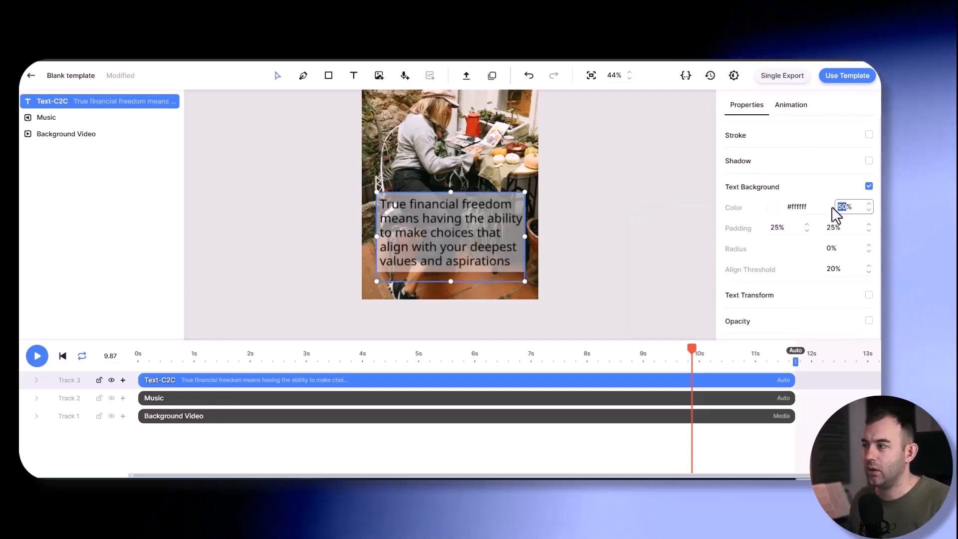
pyautogui.write('70')
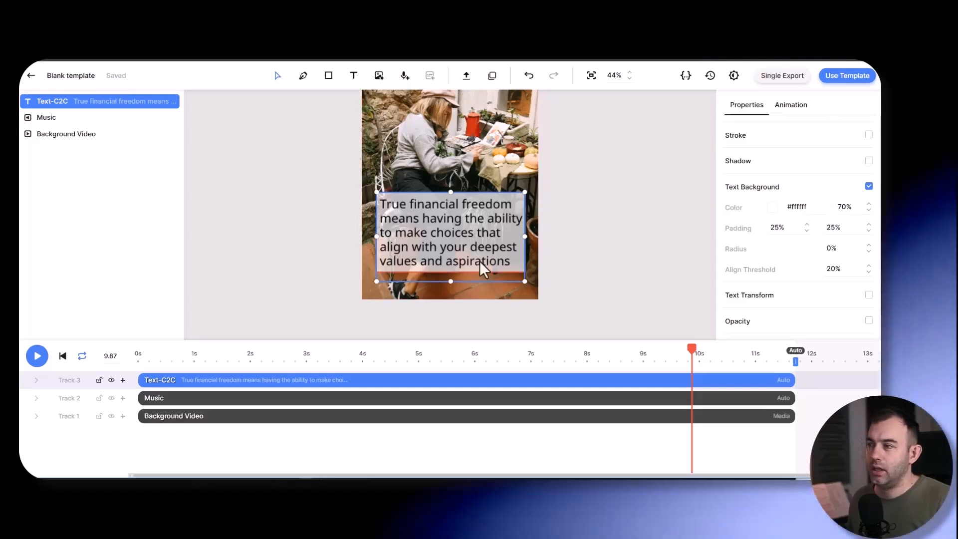
# - Center the quote text horizontally and move its box down to the bottom edge of the video frame
pyautogui.scroll(5, 793, 269)
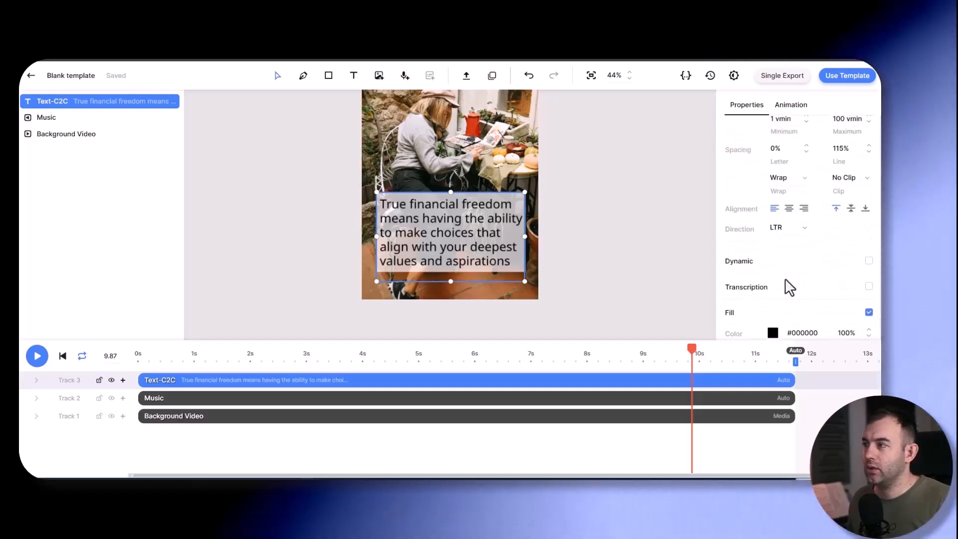
pyautogui.click(789, 209)
pyautogui.scroll(1, 435, 270)
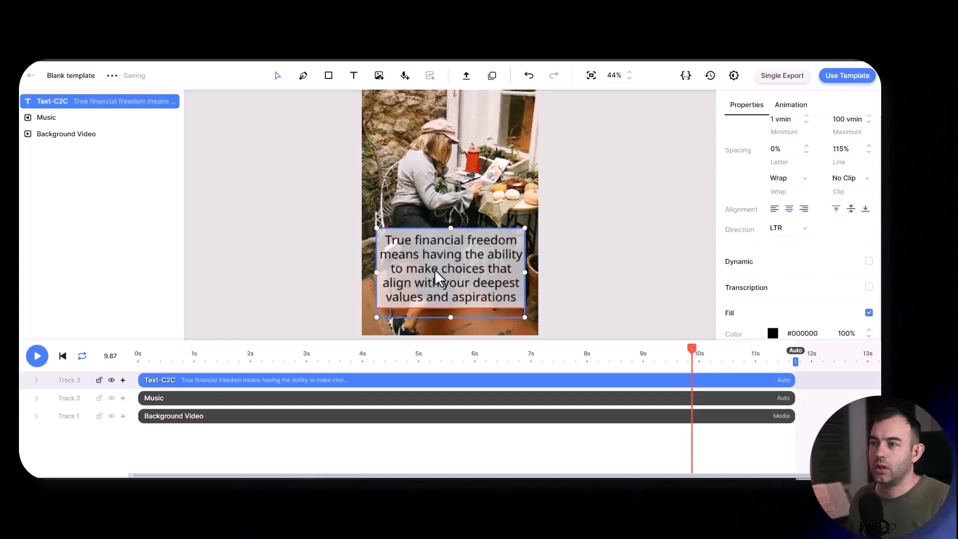
pyautogui.moveTo(449, 265)
pyautogui.mouseDown()
pyautogui.moveTo(449, 253)
pyautogui.moveTo(450, 280)
pyautogui.mouseUp()
pyautogui.click(587, 258)
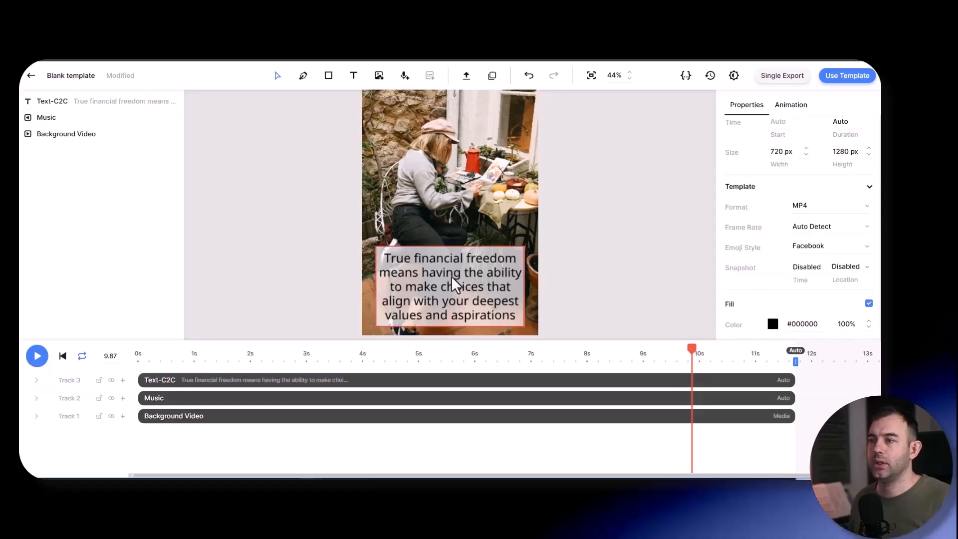
# - Rename the quote text element as Text_Bottom
pyautogui.scroll(-3, 451, 276)
pyautogui.click(50, 107)
pyautogui.click(51, 112)
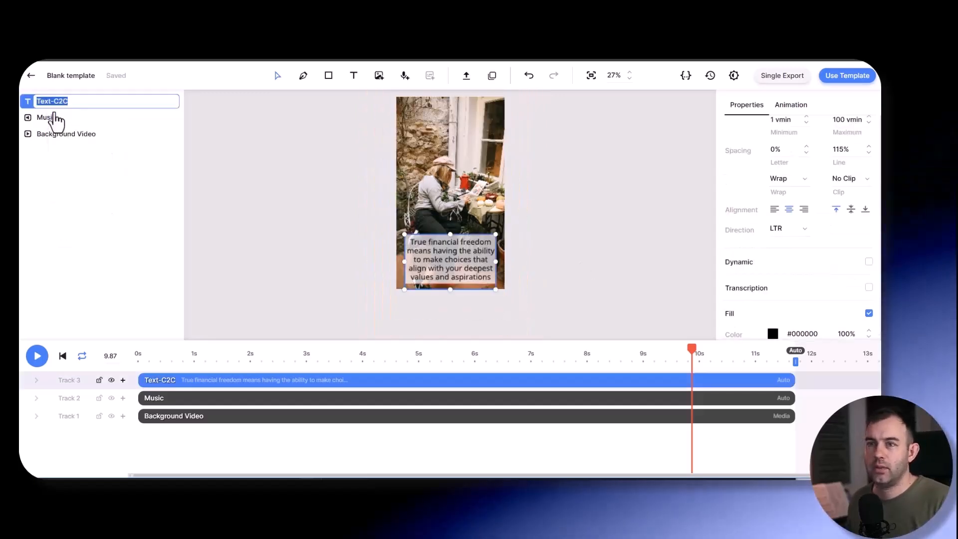
pyautogui.write('Text_')
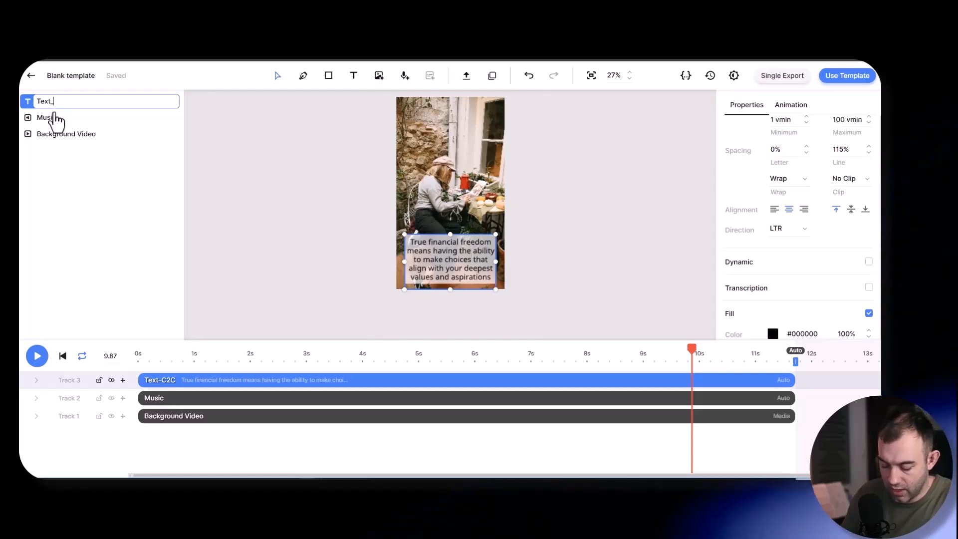
pyautogui.write('Bottom')
pyautogui.press('Return')
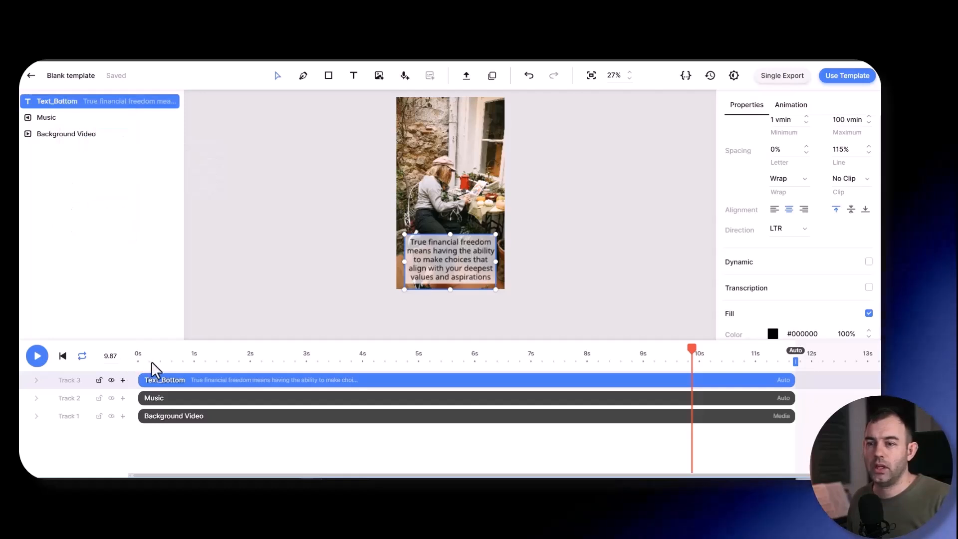
# - Duplicate the Text_Bottom element at the start of the timeline and place the copy near the top of the video frame
pyautogui.click(131, 360)
pyautogui.hotkey('ctrl', 'v')
pyautogui.moveTo(450, 259); pyautogui.dragTo(449, 129)
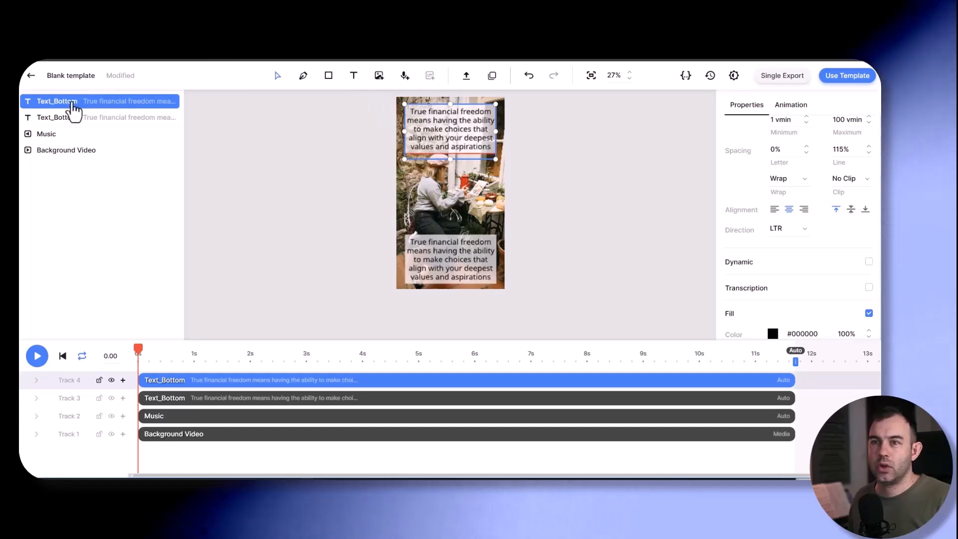
pyautogui.click(429, 262)
pyautogui.click(430, 120)
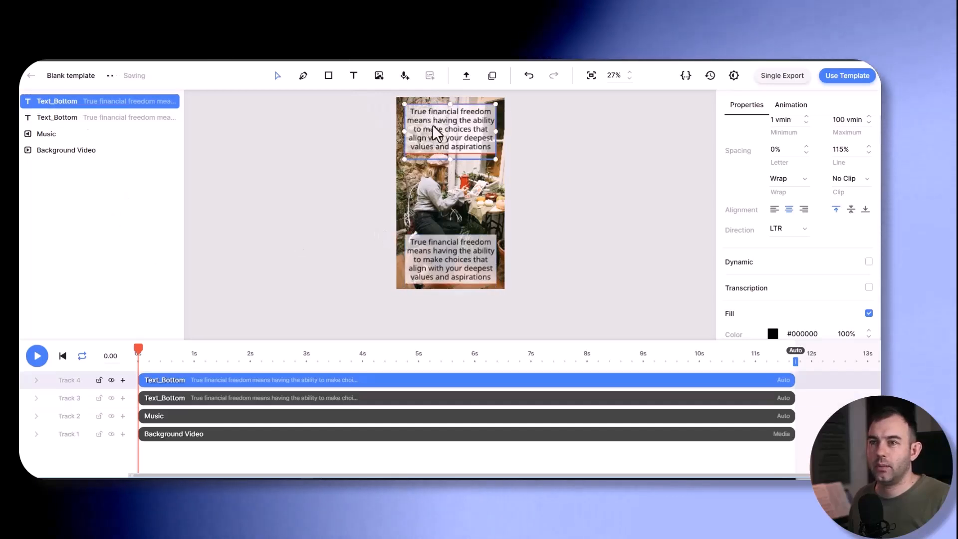
# - Rename the copied text element at the top of the frame as Text_Top
pyautogui.rightClick(61, 104)
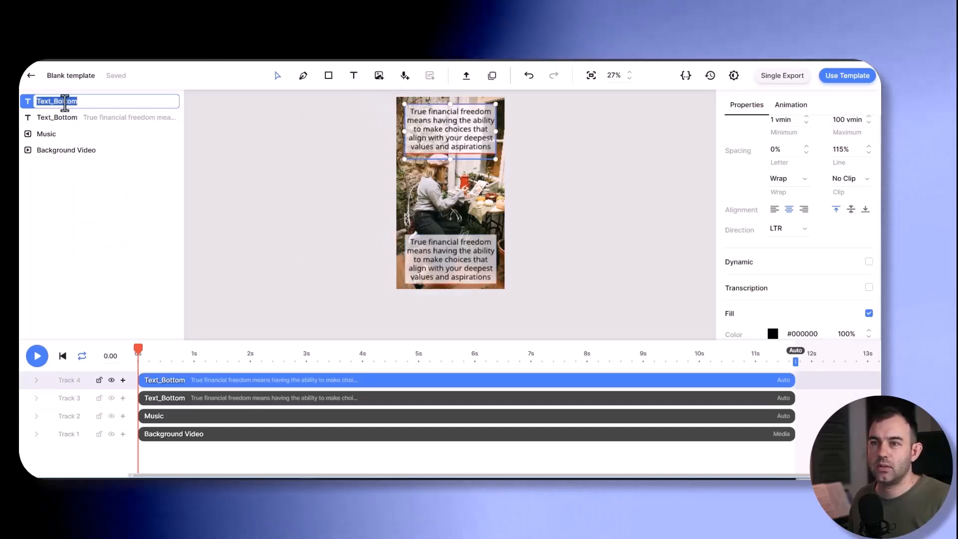
pyautogui.doubleClick(66, 101)
pyautogui.write('Top')
pyautogui.press('Return')
pyautogui.click(89, 224)
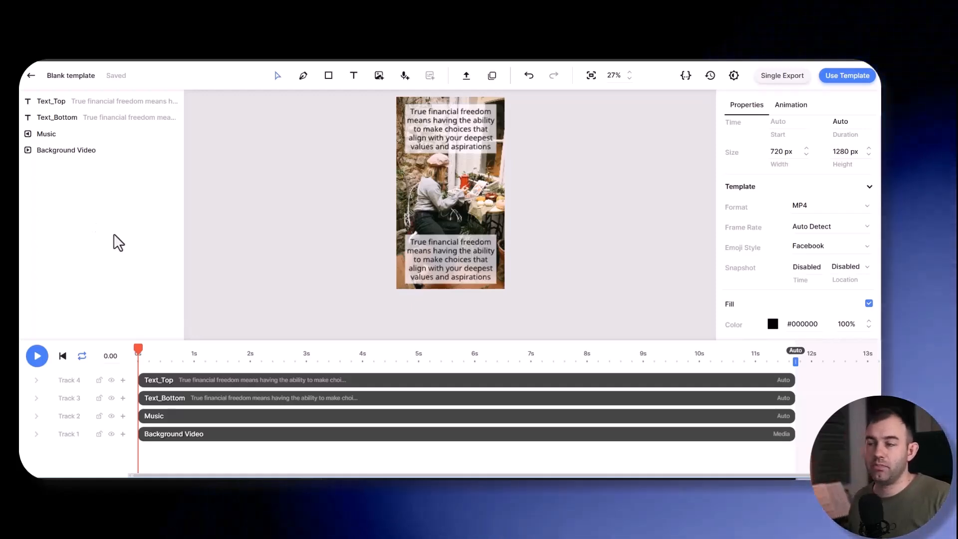
# - Nudge the Text_Top box slightly lower within the video frame
pyautogui.scroll(-1, 449, 237)
pyautogui.scroll(1, 503, 204)
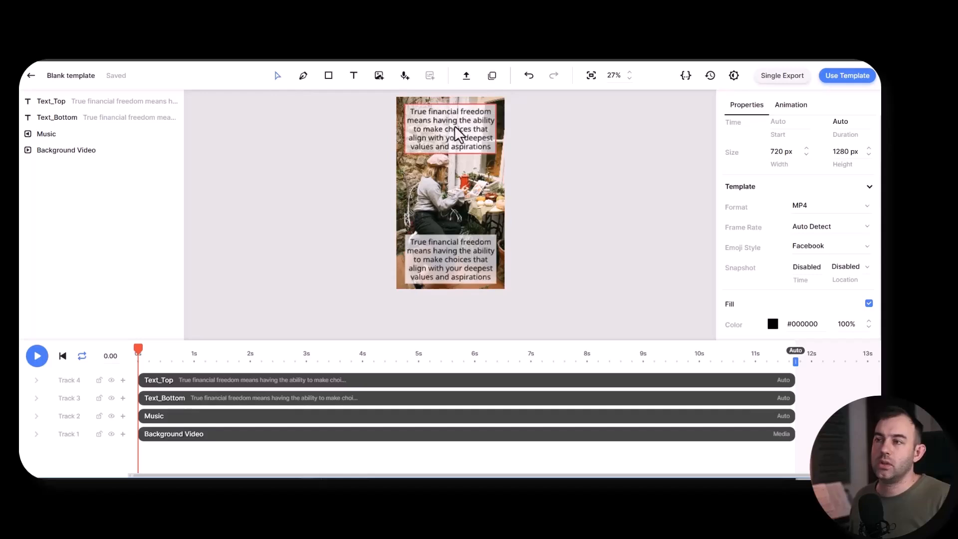
pyautogui.click(432, 129)
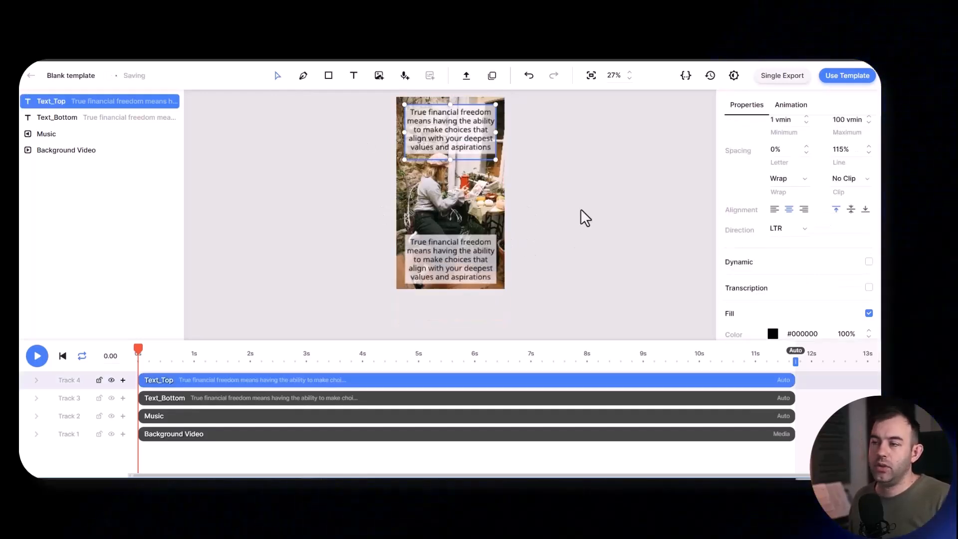
# - Make the Background Video, Music, Text_Bottom and Text_Top elements dynamic together
pyautogui.scroll(1, 580, 208)
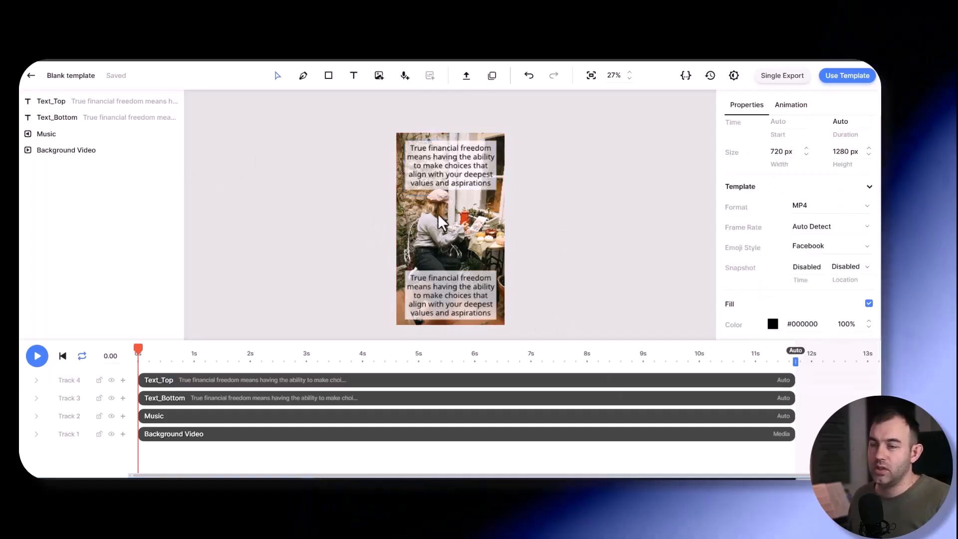
pyautogui.click(55, 149)
pyautogui.keyDown('shift'); pyautogui.click(50, 134); pyautogui.keyUp('shift')
pyautogui.keyDown('shift'); pyautogui.click(51, 117); pyautogui.keyUp('shift')
pyautogui.keyDown('shift'); pyautogui.click(53, 101); pyautogui.keyUp('shift')
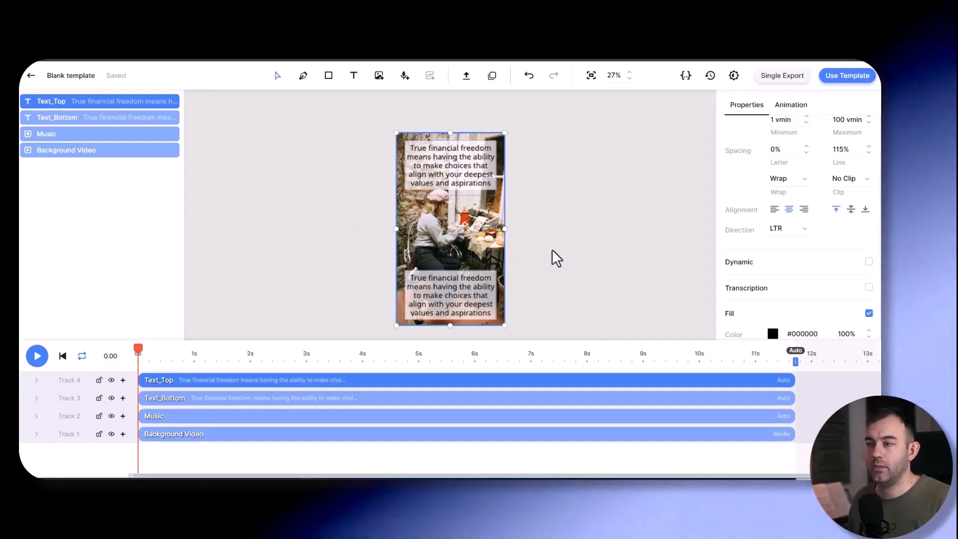
pyautogui.scroll(-1, 699, 222)
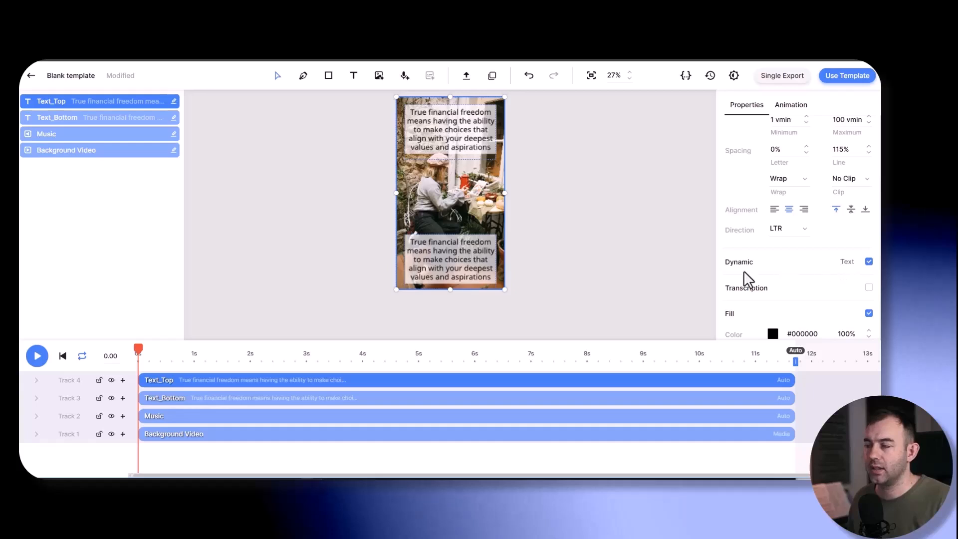
pyautogui.click(648, 250)
# - Give Text_Bottom the Text reveal down enter animation and stretch it to end at about 7 seconds
pyautogui.click(449, 251)
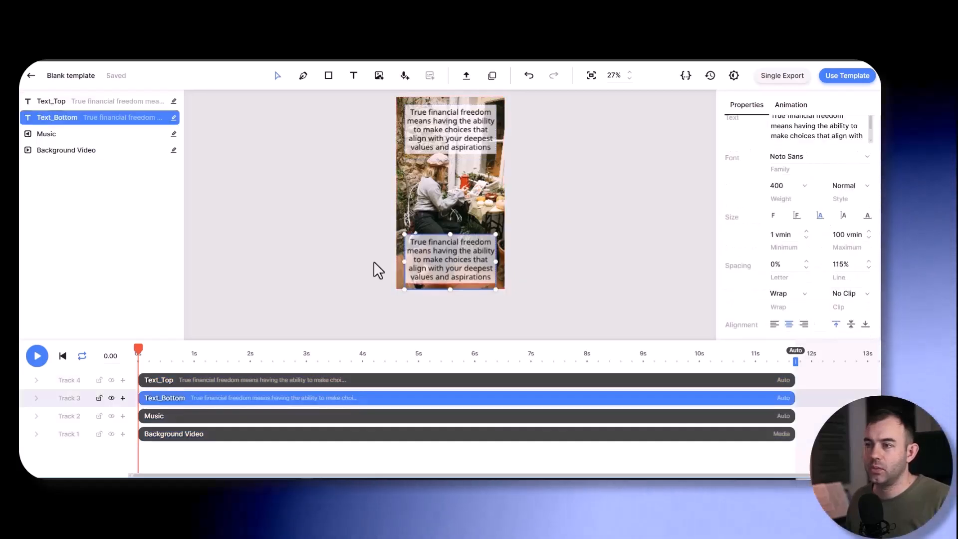
pyautogui.scroll(-1, 289, 314)
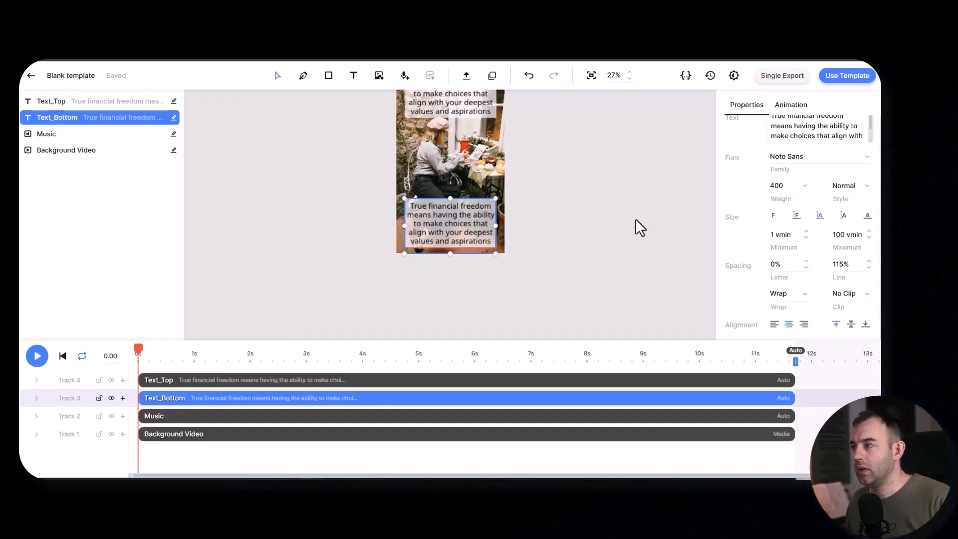
pyautogui.scroll(4, 758, 242)
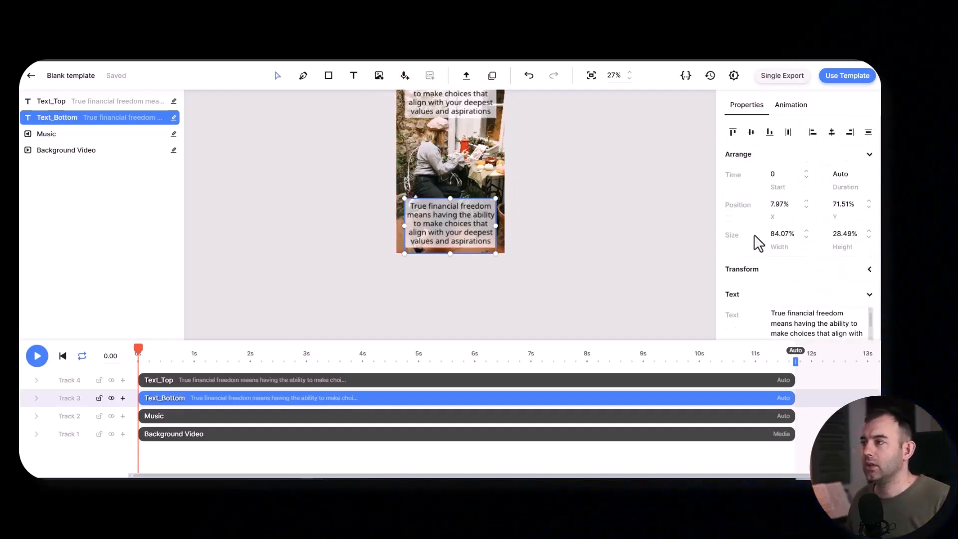
pyautogui.click(793, 106)
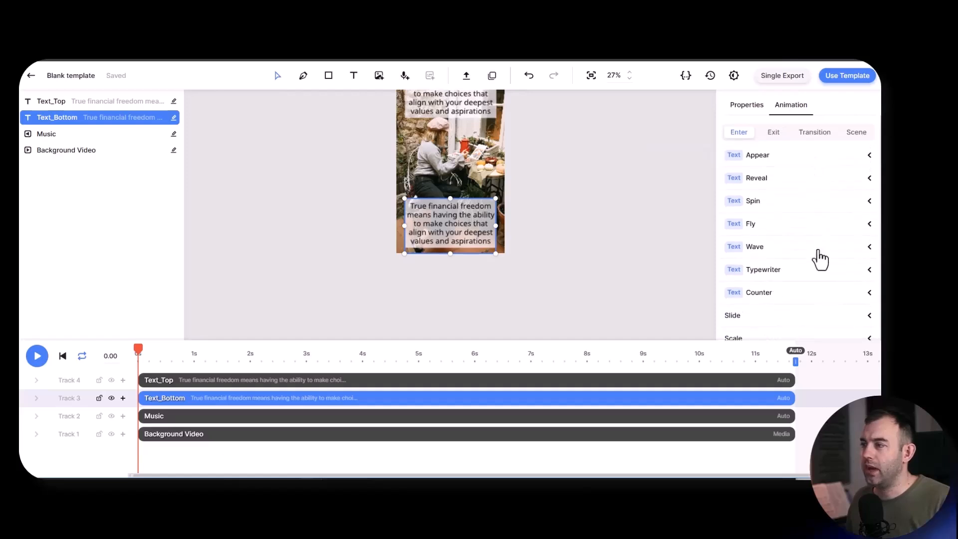
pyautogui.click(782, 224)
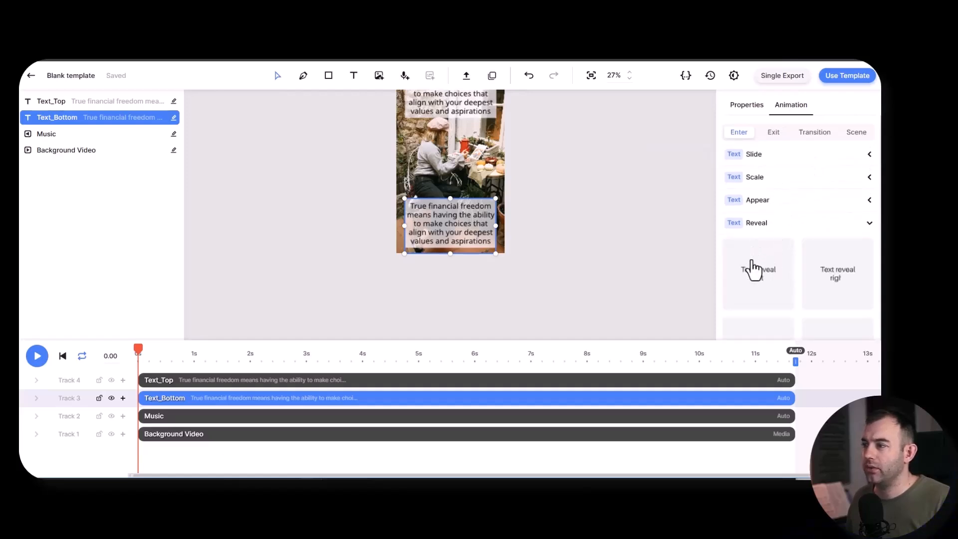
pyautogui.scroll(-5, 753, 265)
pyautogui.scroll(3, 759, 202)
pyautogui.click(833, 270)
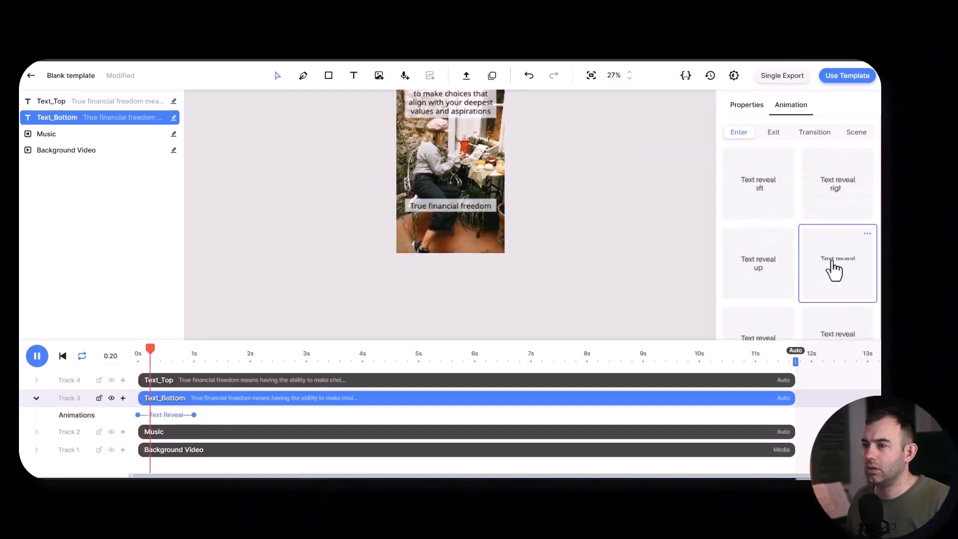
pyautogui.moveTo(194, 414); pyautogui.dragTo(533, 414)
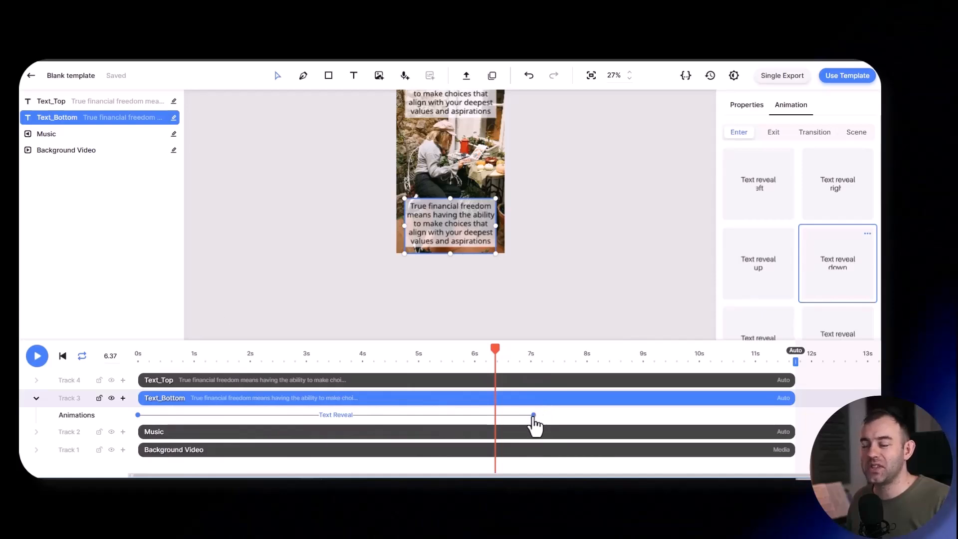
pyautogui.moveTo(533, 417); pyautogui.dragTo(528, 418)
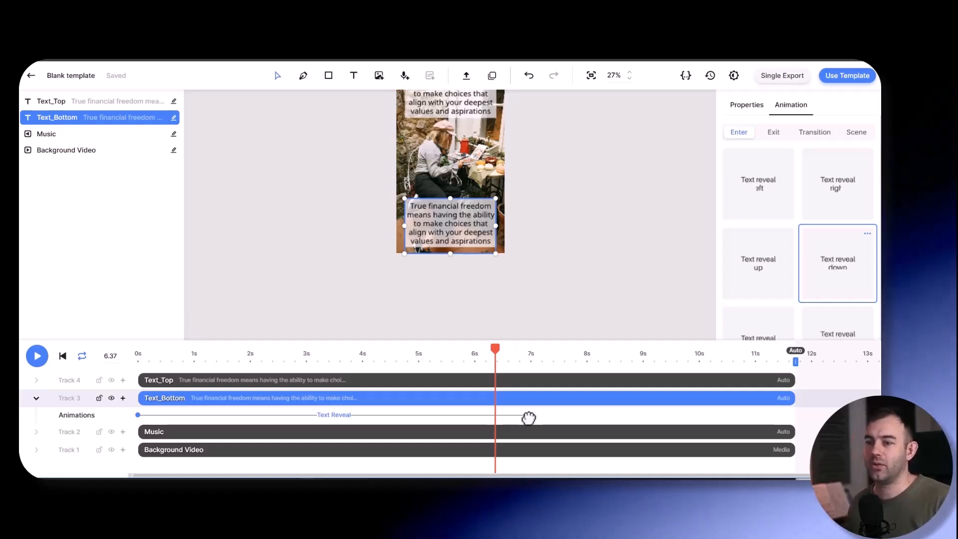
# - Give Text_Top the Text reveal right enter animation and stretch it to end at about 7 seconds
pyautogui.click(412, 385)
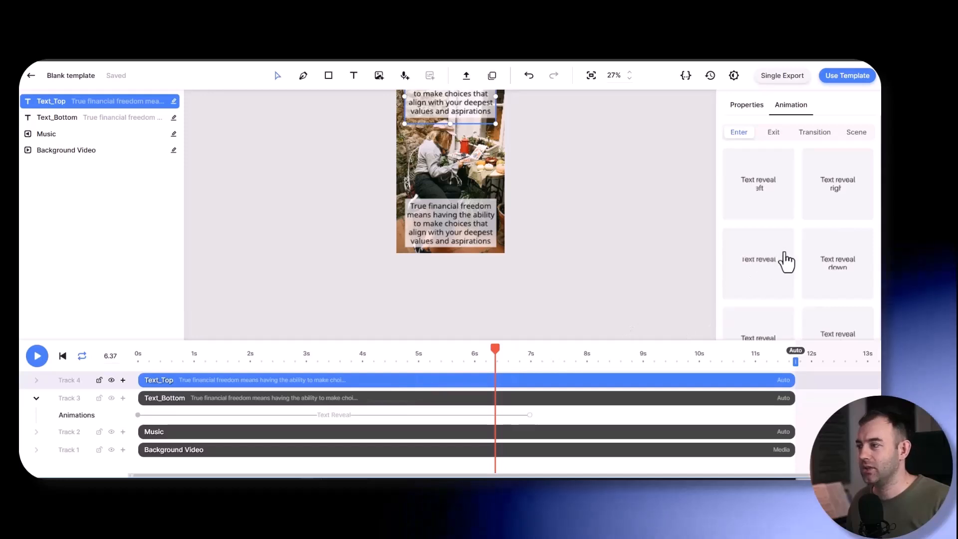
pyautogui.scroll(-1, 763, 299)
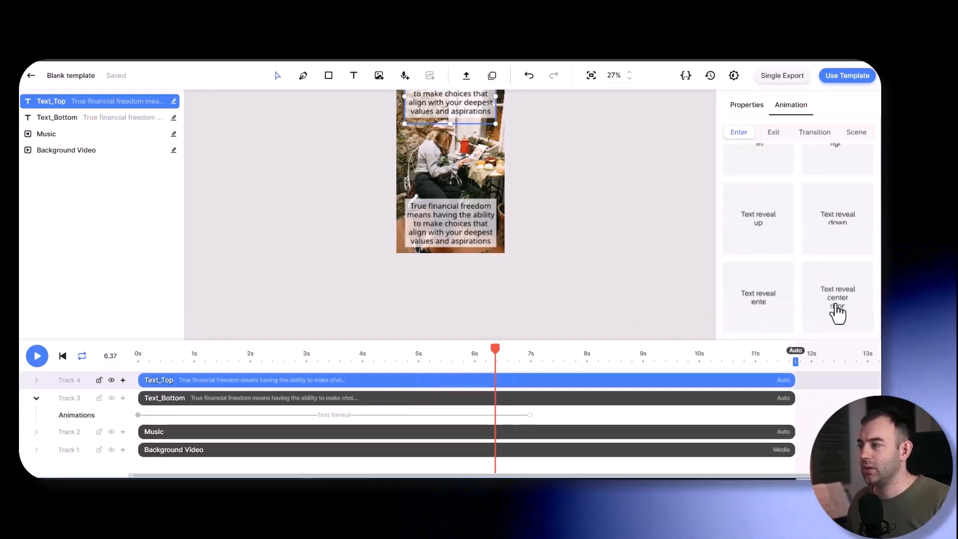
pyautogui.scroll(-1, 834, 314)
pyautogui.scroll(3, 843, 244)
pyautogui.click(843, 231)
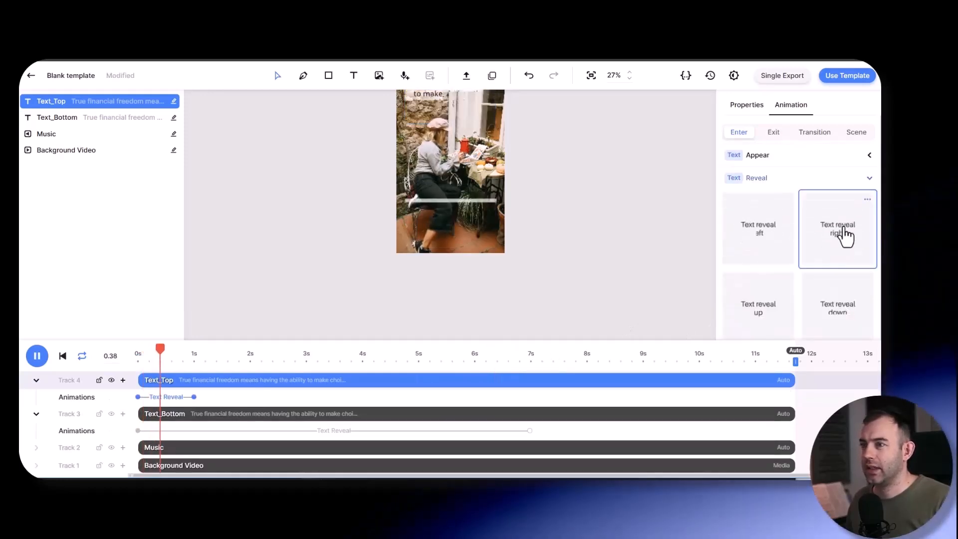
pyautogui.moveTo(193, 398); pyautogui.dragTo(524, 398)
pyautogui.scroll(1, 567, 195)
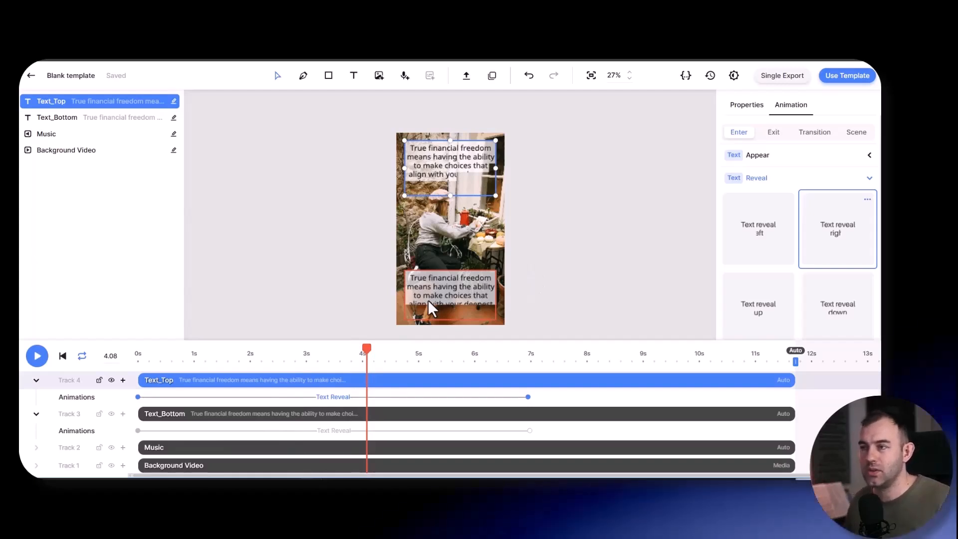
# - Rename the template as Branded Videos and clear the element selection
pyautogui.click(67, 76)
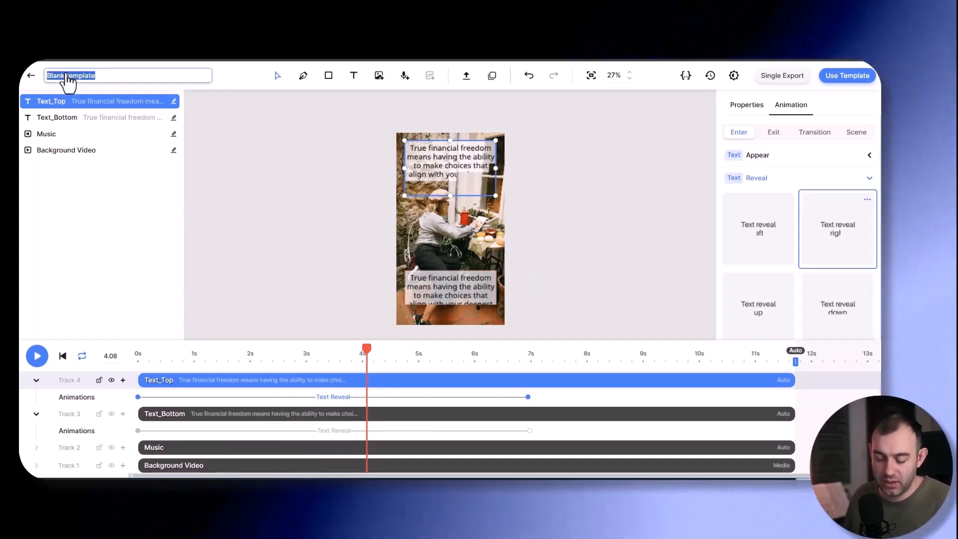
pyautogui.write('Branded Videos')
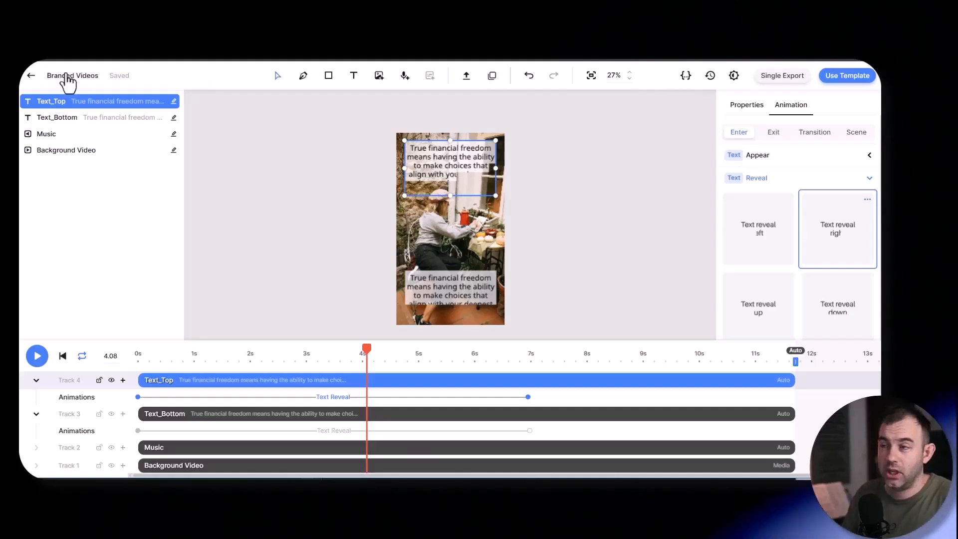
pyautogui.click(79, 197)
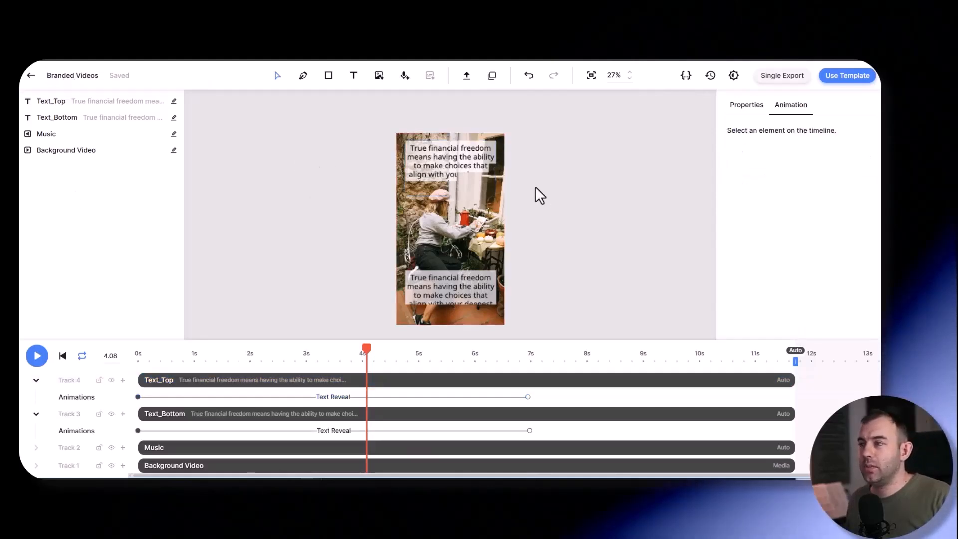
pyautogui.click(380, 80)
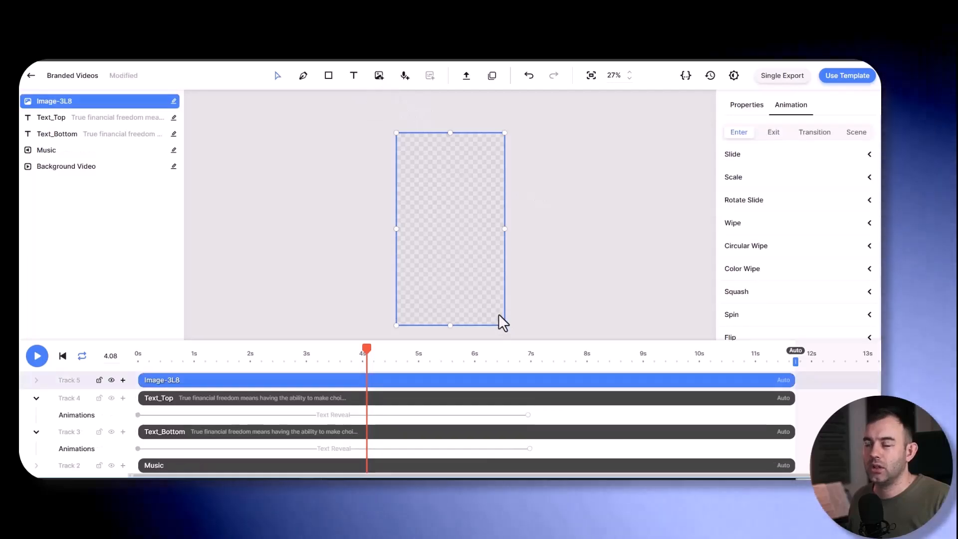
pyautogui.hotkey('ctrl', 'z')
pyautogui.click(466, 76)
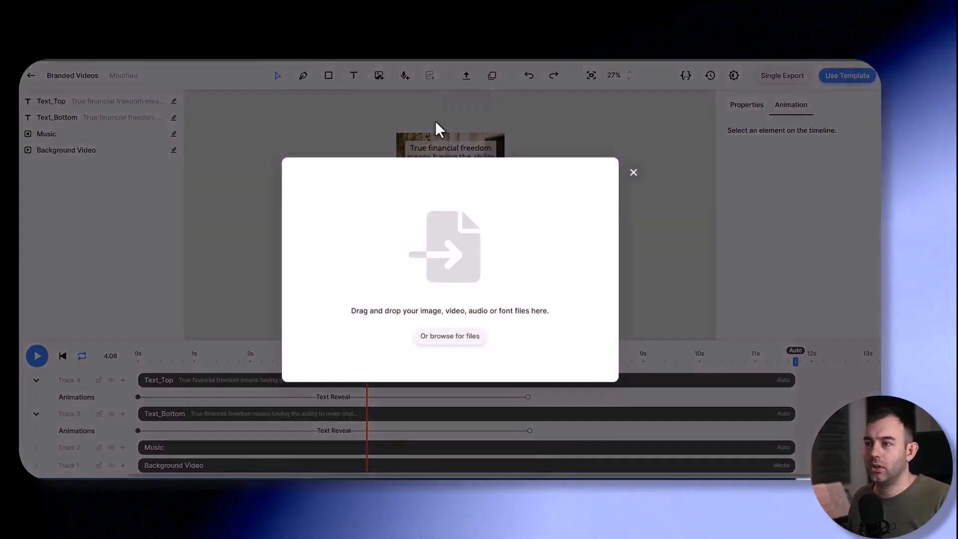
pyautogui.click(633, 172)
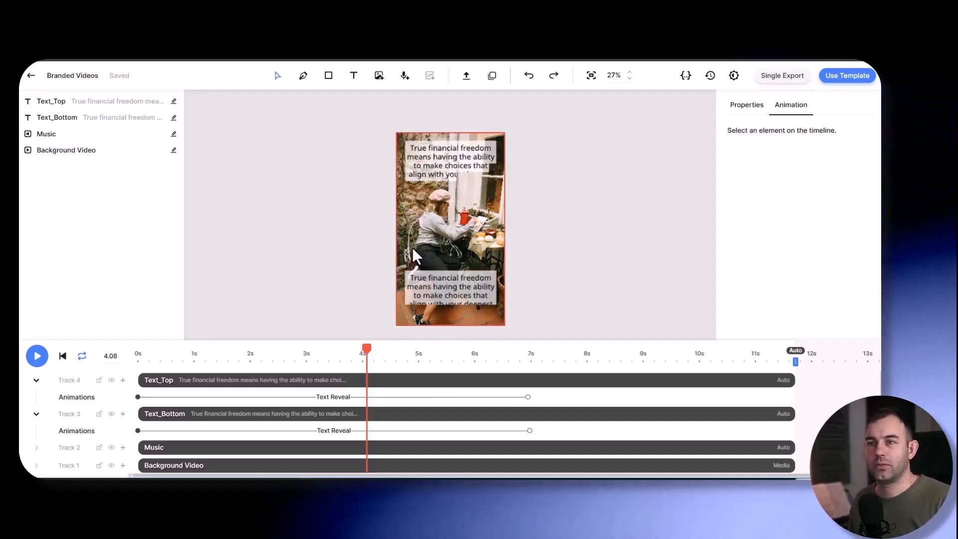
# - Play a short preview of the text reveal animations from near the start of the timeline
pyautogui.click(177, 359)
pyautogui.click(38, 355)
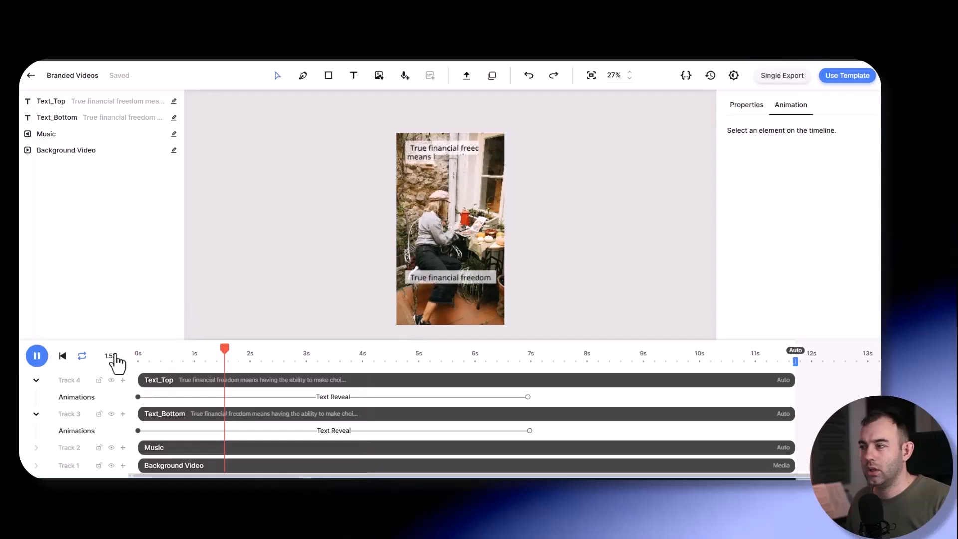
pyautogui.click(37, 356)
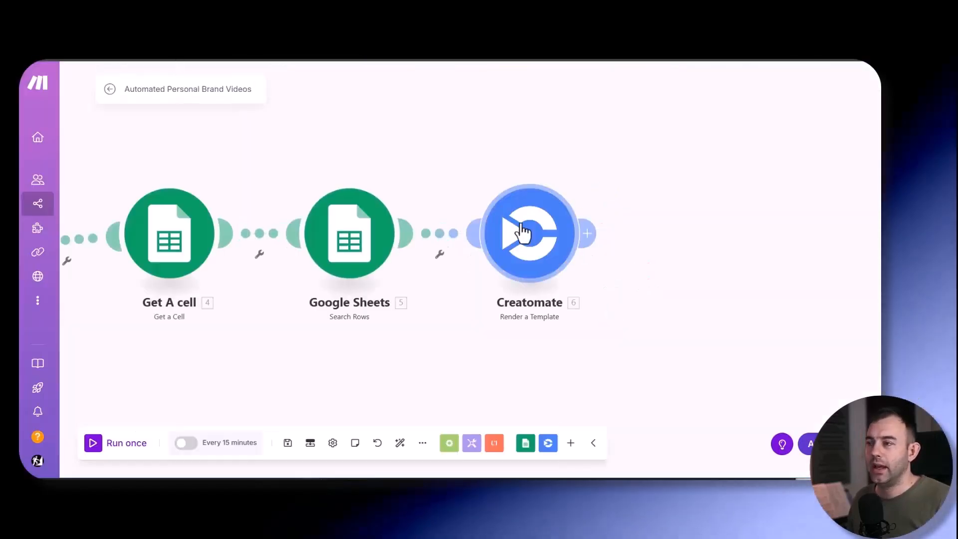
# - Switch to Make and open the Creatomate Render a Template module to start adding a new connection
pyautogui.click(526, 233)
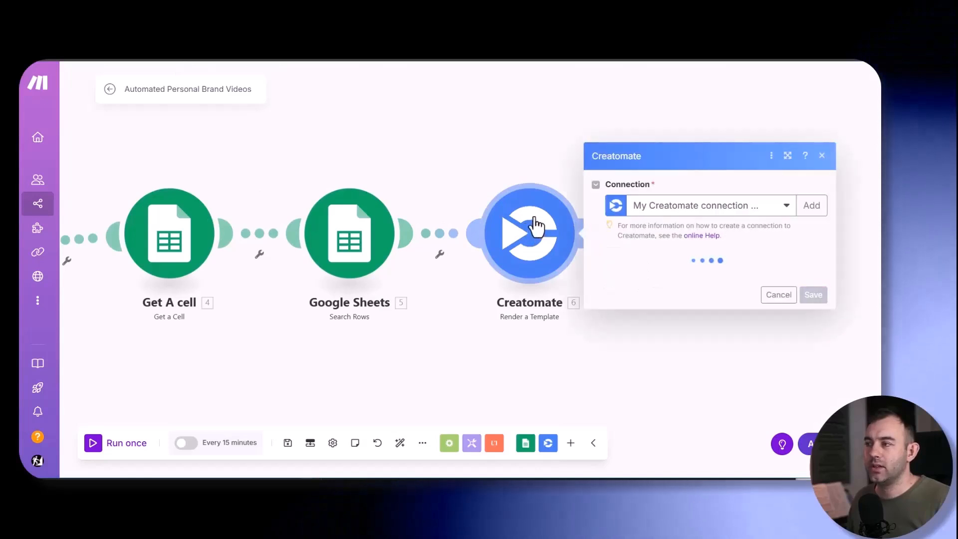
pyautogui.click(776, 310)
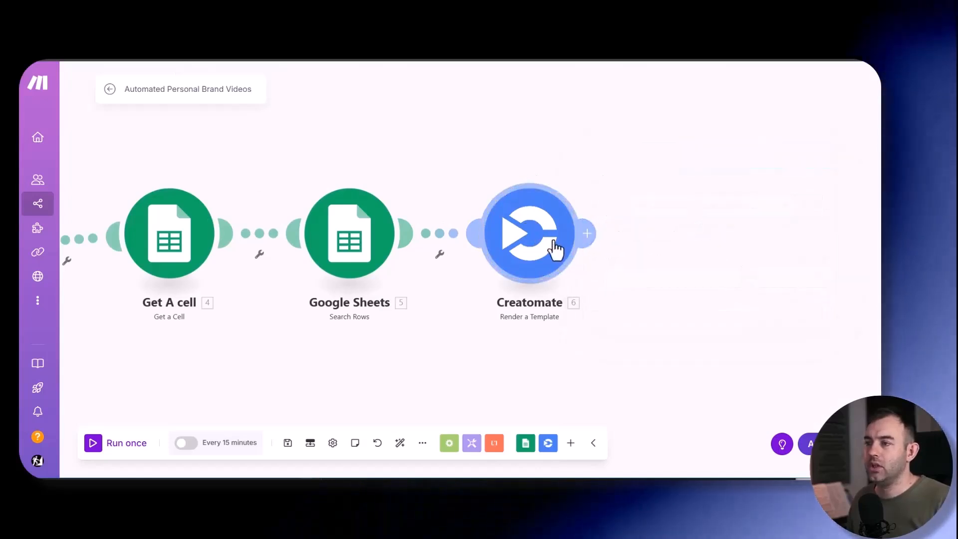
pyautogui.click(551, 216)
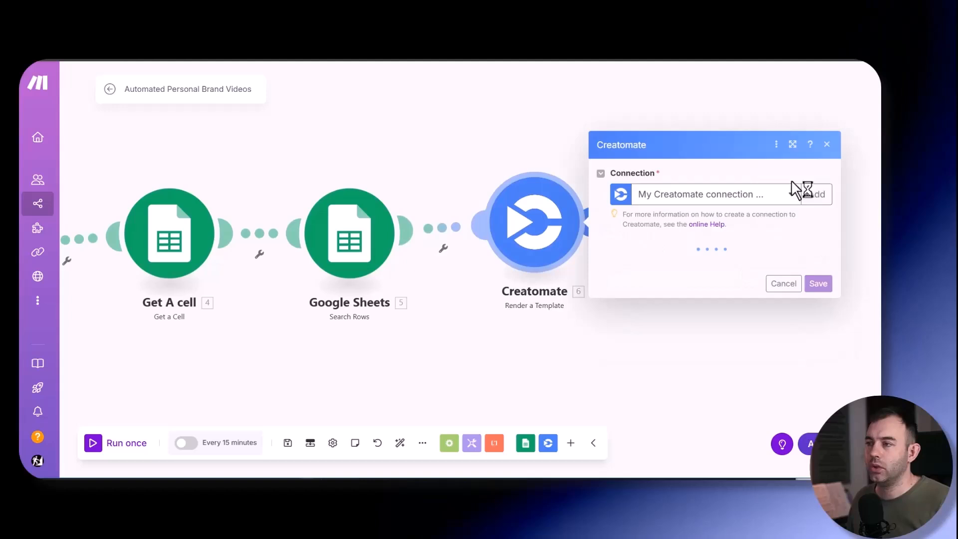
pyautogui.click(815, 197)
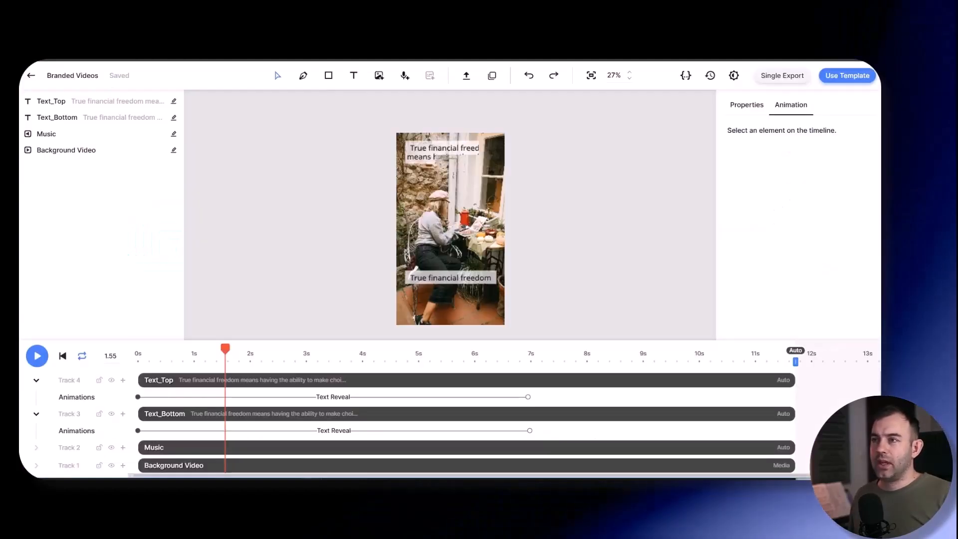
# - Switch to Creatomate, leave the template editor and open the options of the Content Auto Lab project
pyautogui.click(31, 75)
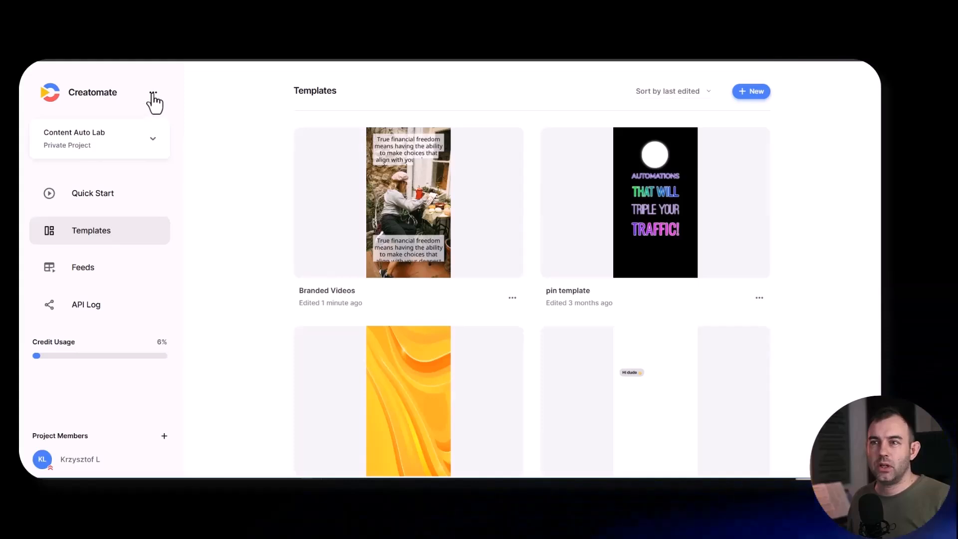
pyautogui.click(175, 143)
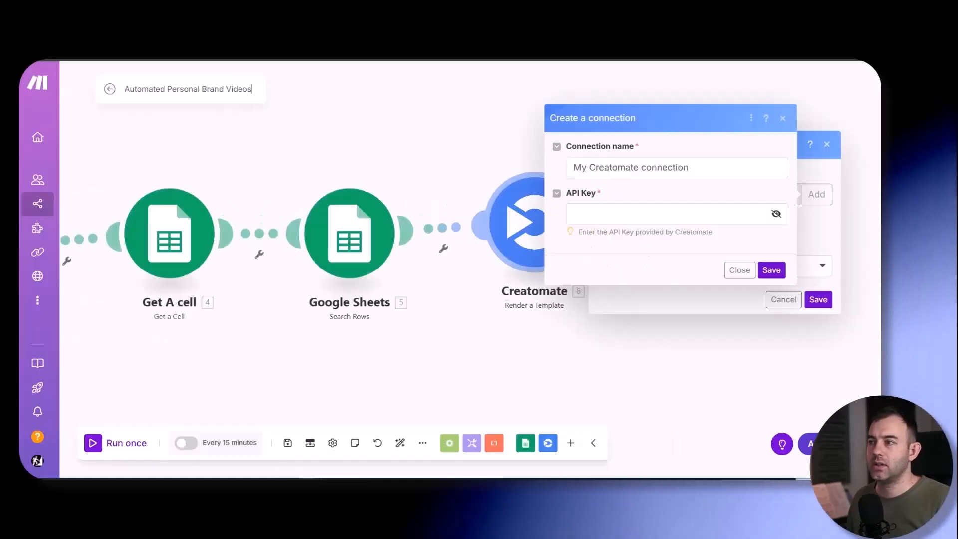
# - Switch to Make and set the Creatomate module to Reddit connection2 with Branded Videos as the template
pyautogui.click(605, 213)
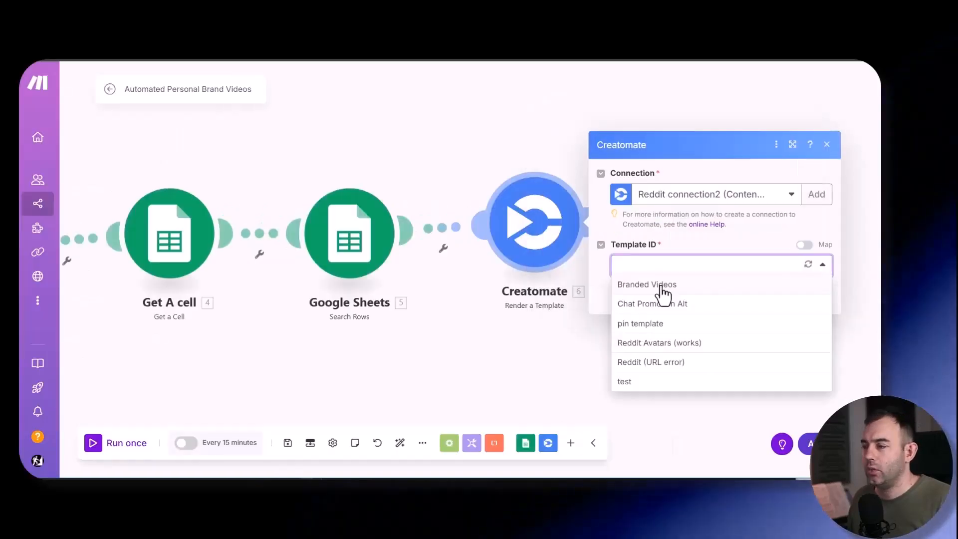
pyautogui.click(692, 287)
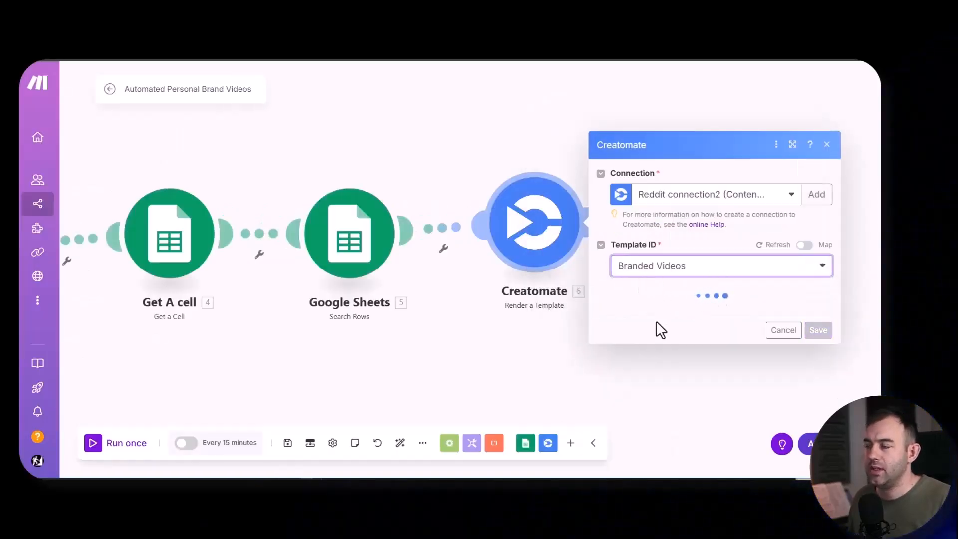
pyautogui.scroll(-2, 628, 243)
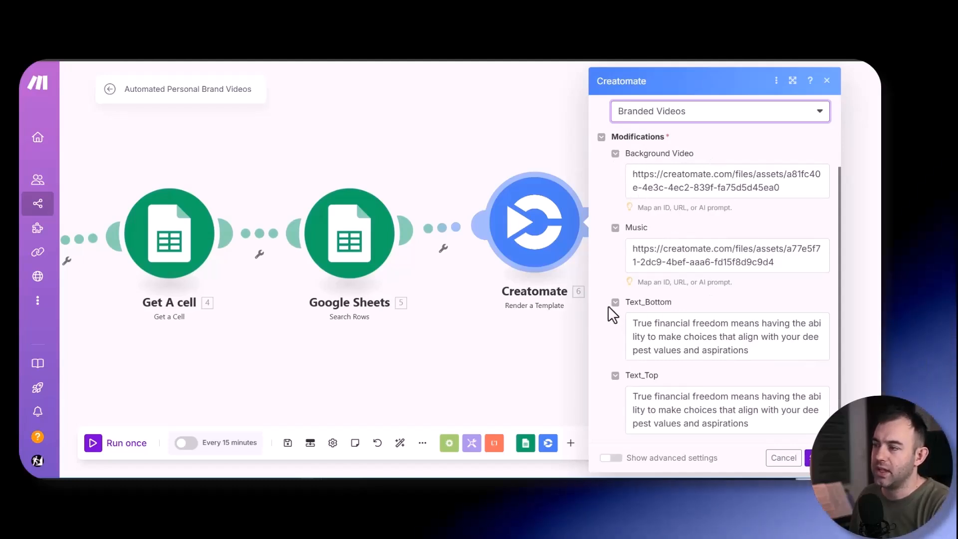
pyautogui.scroll(2, 749, 267)
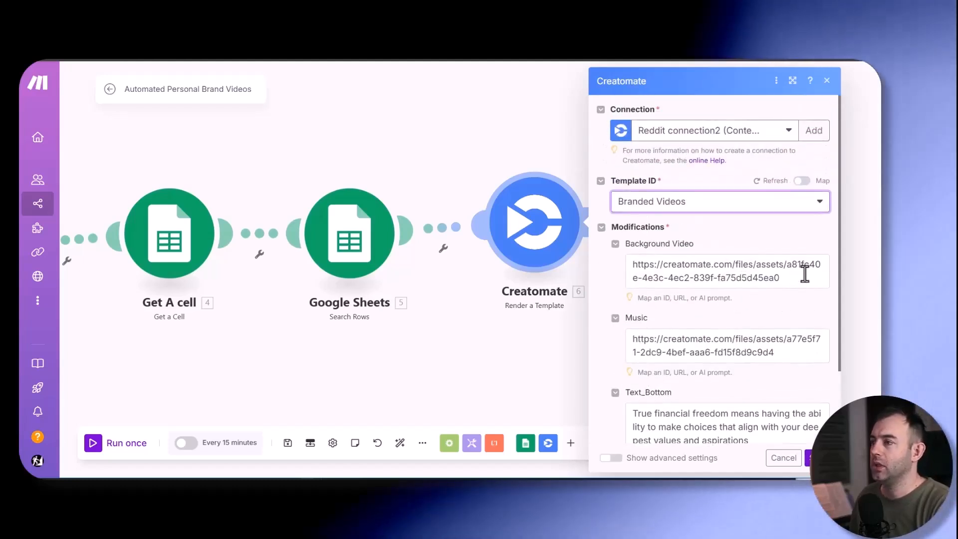
# - Replace the Background Video modification's default link with Download URL (B) from the Get Video module
pyautogui.moveTo(791, 272); pyautogui.dragTo(633, 258)
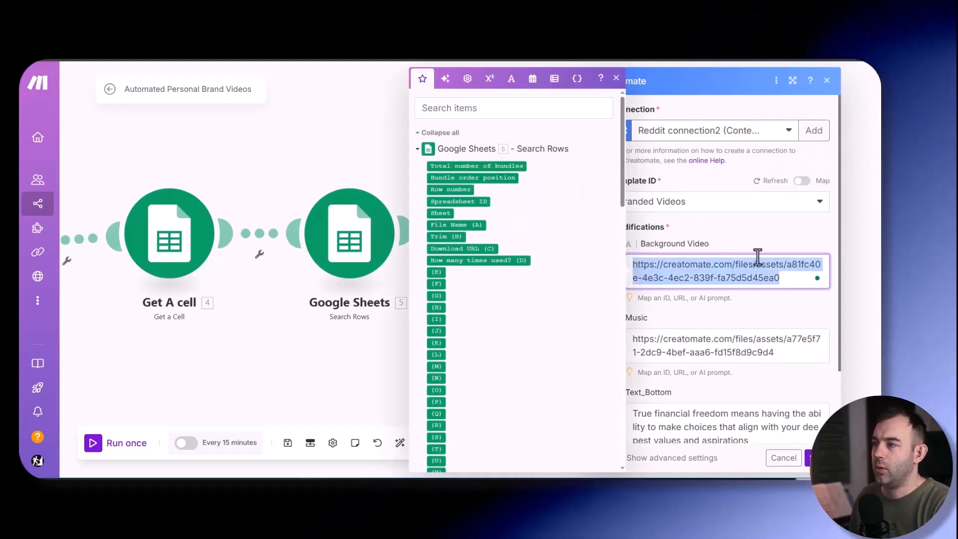
pyautogui.press('BackSpace')
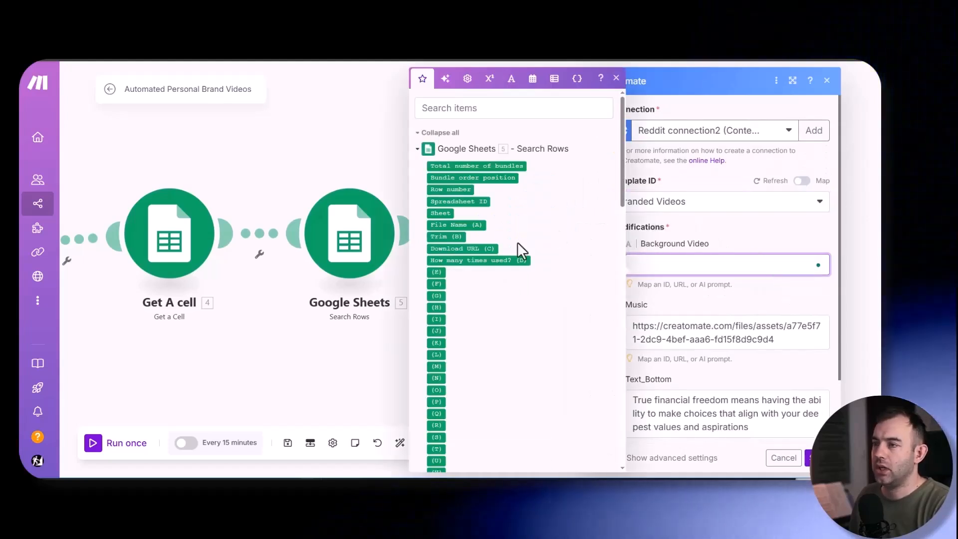
pyautogui.scroll(-5, 473, 300)
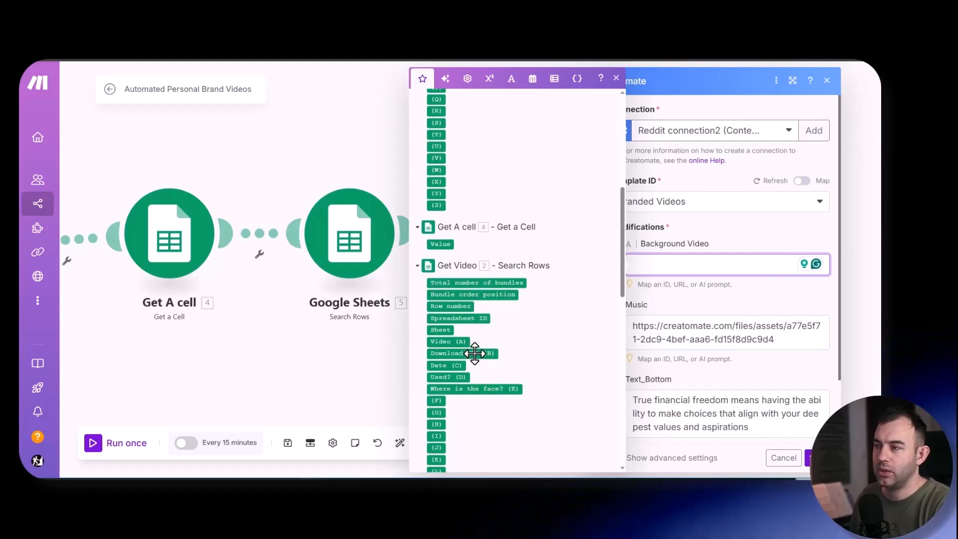
# - Replace the Music modification's default link with Download URL (C) from the Google Sheets Search Rows module
pyautogui.moveTo(791, 335); pyautogui.dragTo(592, 321)
pyautogui.press('BackSpace')
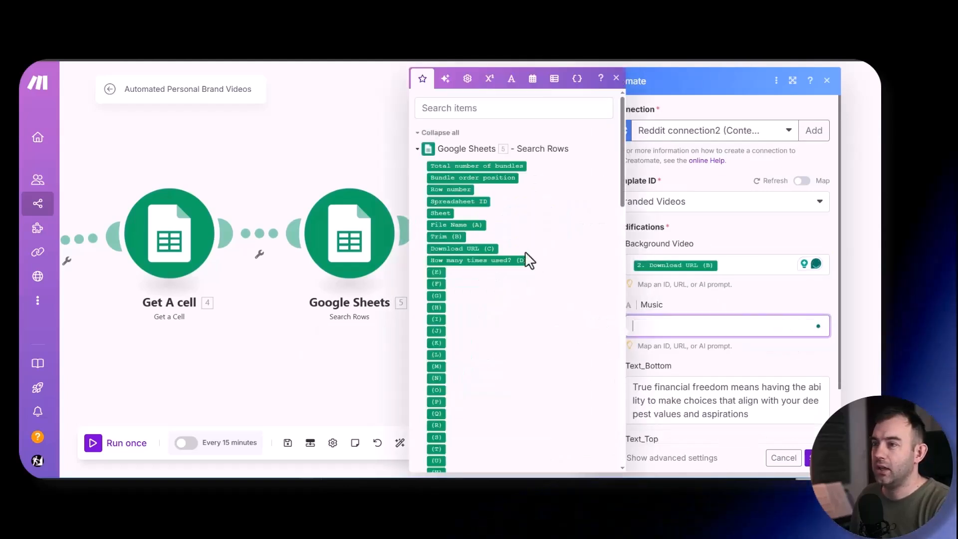
pyautogui.scroll(-8, 494, 287)
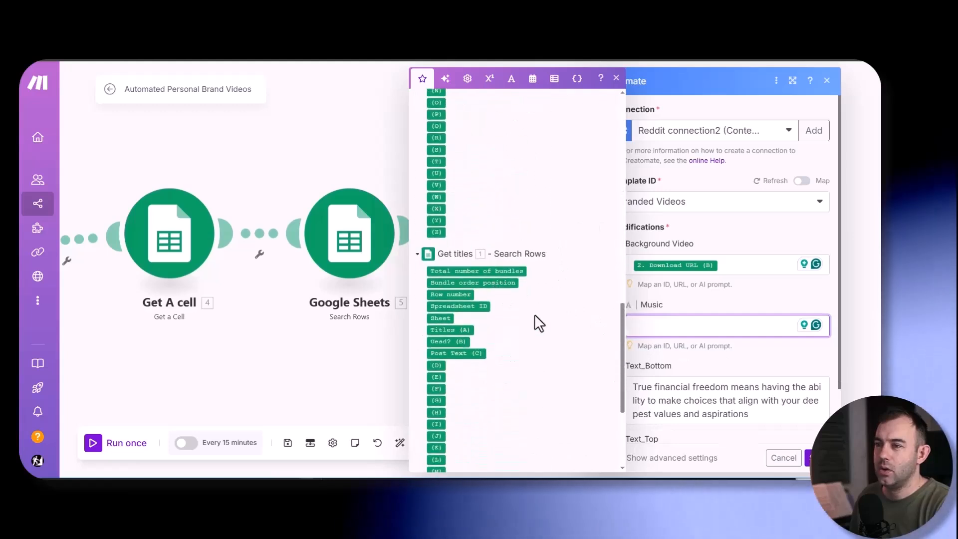
pyautogui.scroll(10, 534, 314)
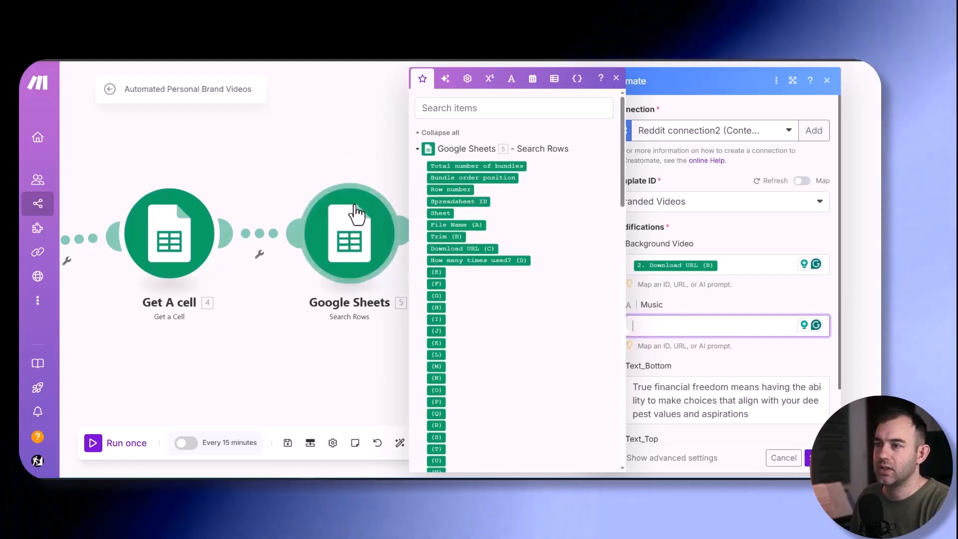
pyautogui.click(479, 248)
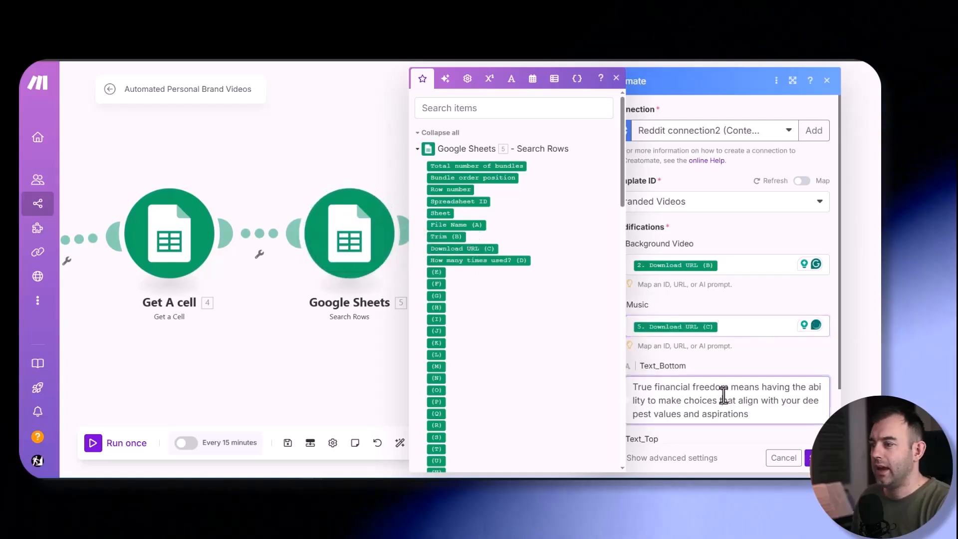
# - Replace the Text_Bottom and Text_Top defaults with Titles (A) from the Get titles module and save the settings
pyautogui.click(753, 363)
pyautogui.scroll(-1, 755, 363)
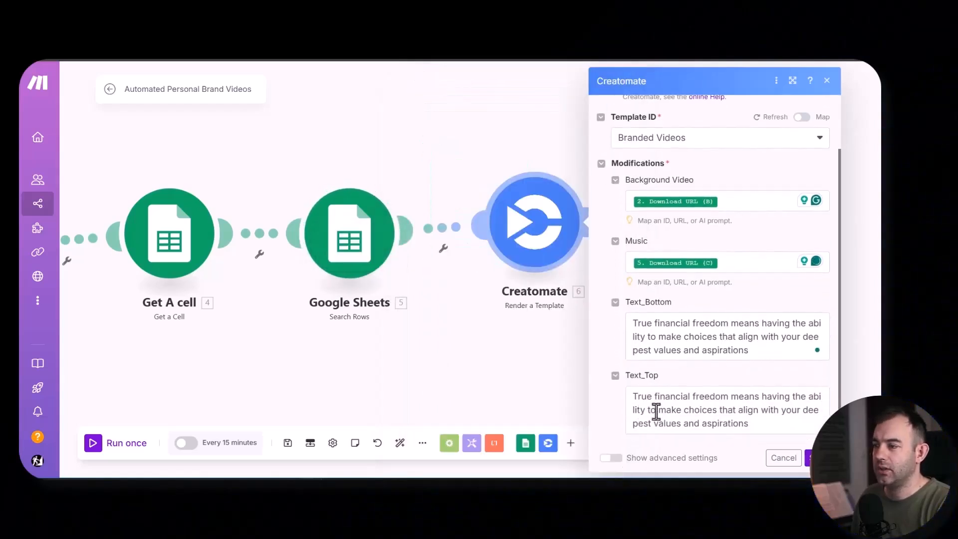
pyautogui.moveTo(649, 330); pyautogui.dragTo(624, 325)
pyautogui.press('BackSpace')
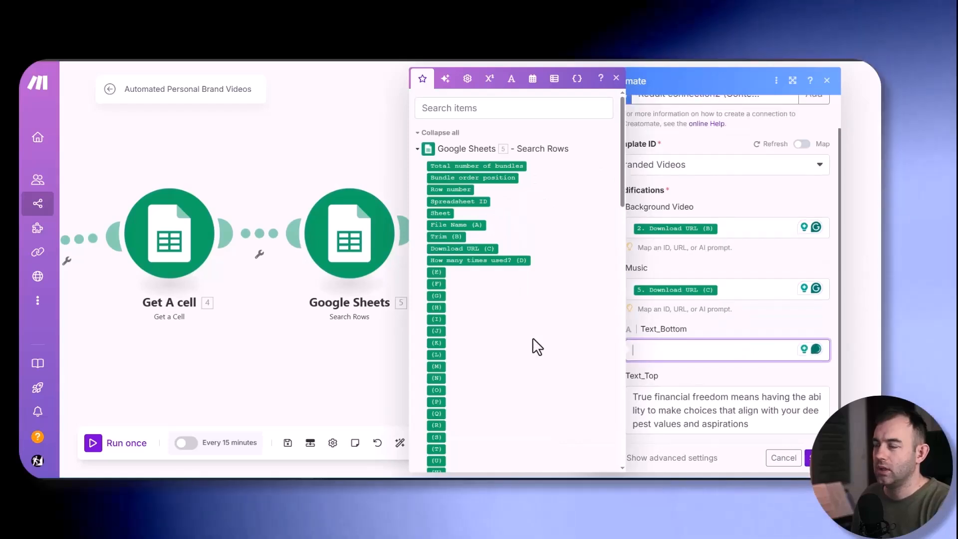
pyautogui.scroll(-5, 532, 337)
pyautogui.scroll(4, 532, 343)
pyautogui.scroll(-2, 529, 332)
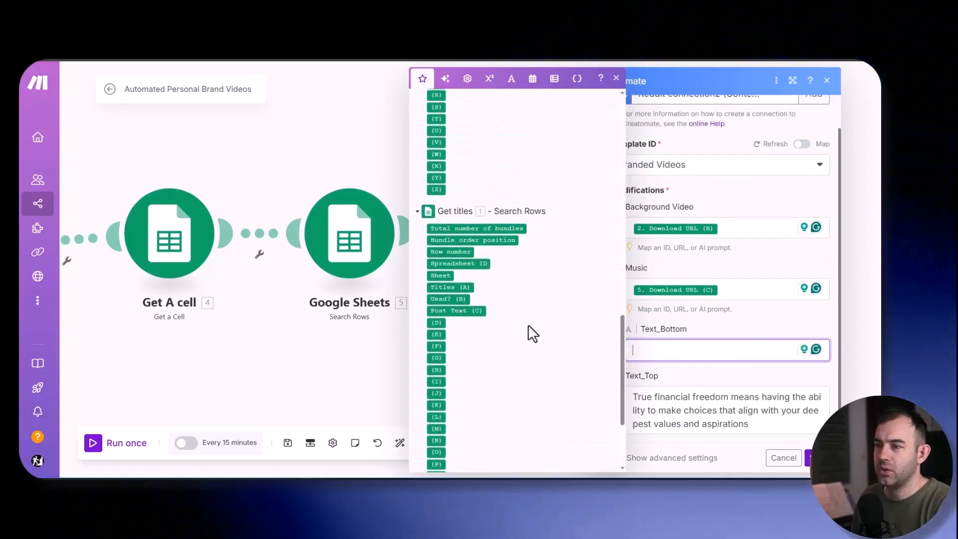
pyautogui.click(462, 287)
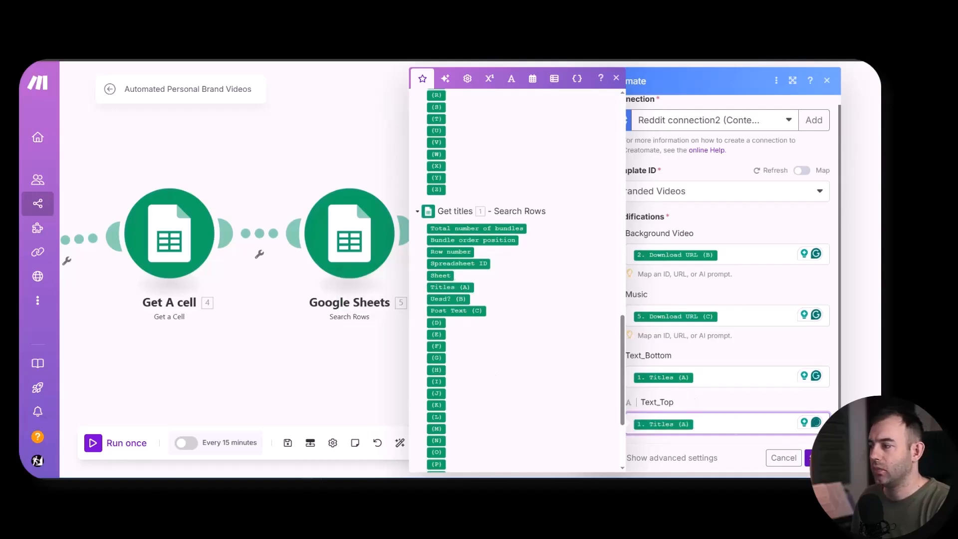
pyautogui.click(818, 458)
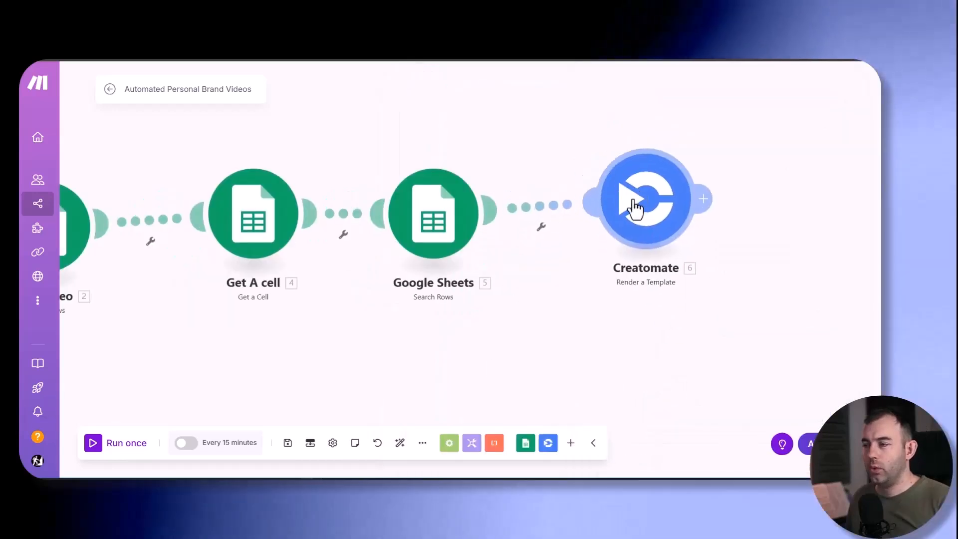
pyautogui.moveTo(632, 202); pyautogui.dragTo(637, 200)
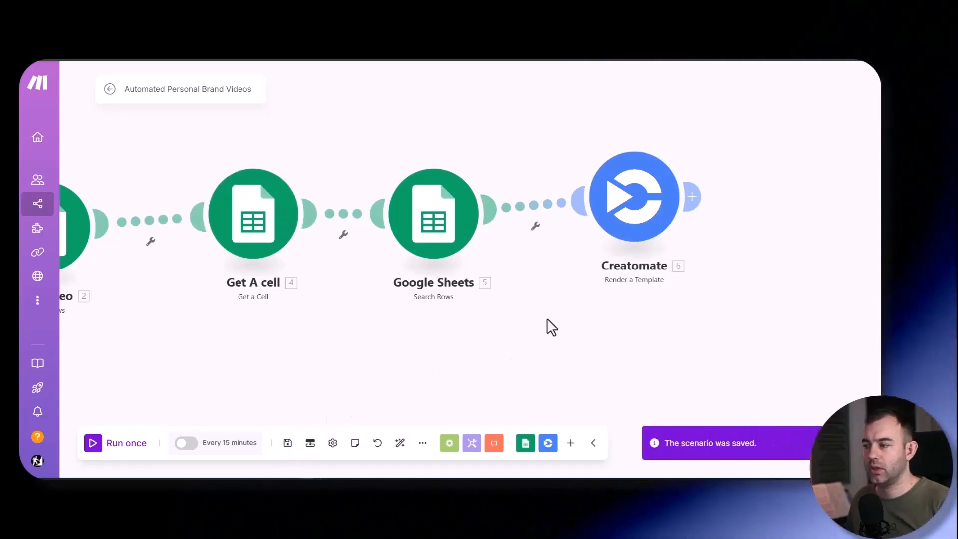
# - Reopen the Creatomate module, show its advanced settings and add an Extra Modifications item
pyautogui.moveTo(572, 320); pyautogui.dragTo(440, 326)
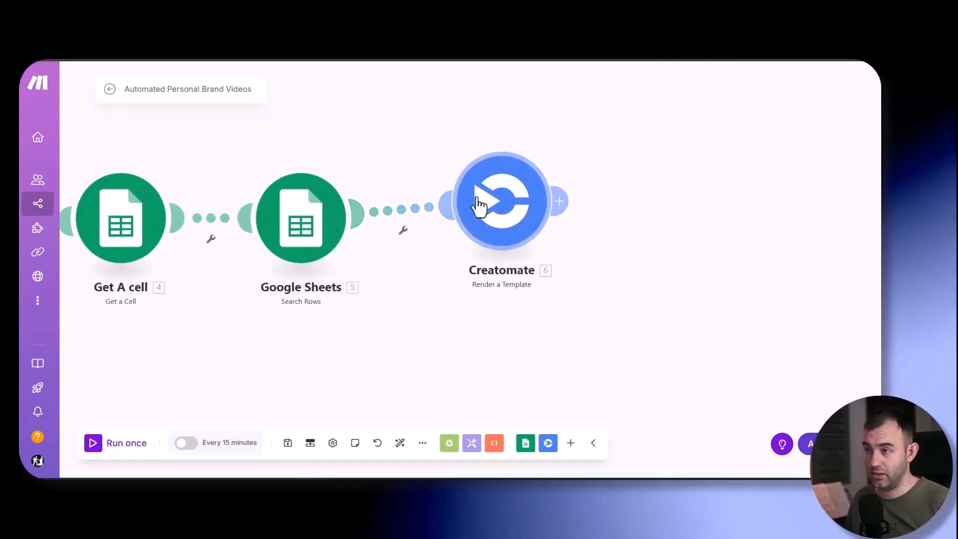
pyautogui.click(511, 205)
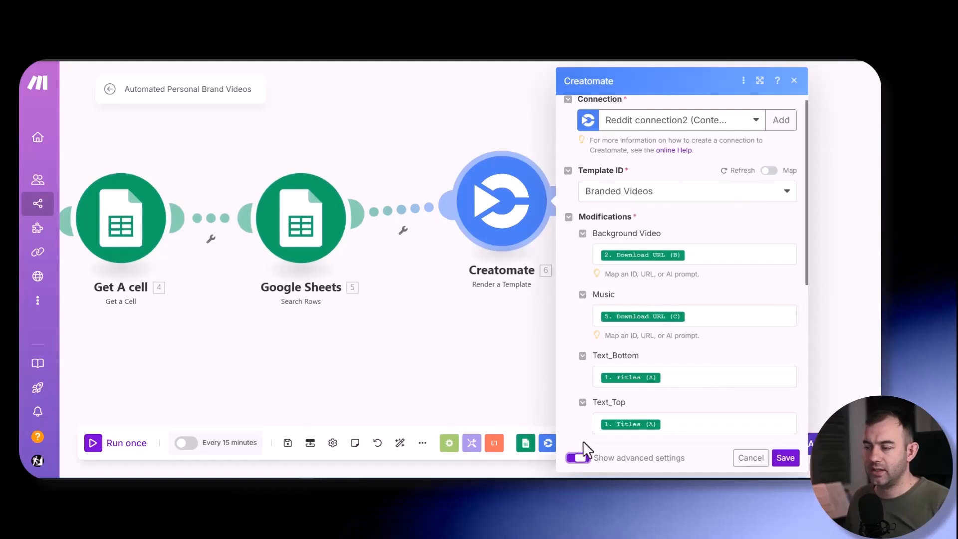
pyautogui.scroll(-5, 588, 362)
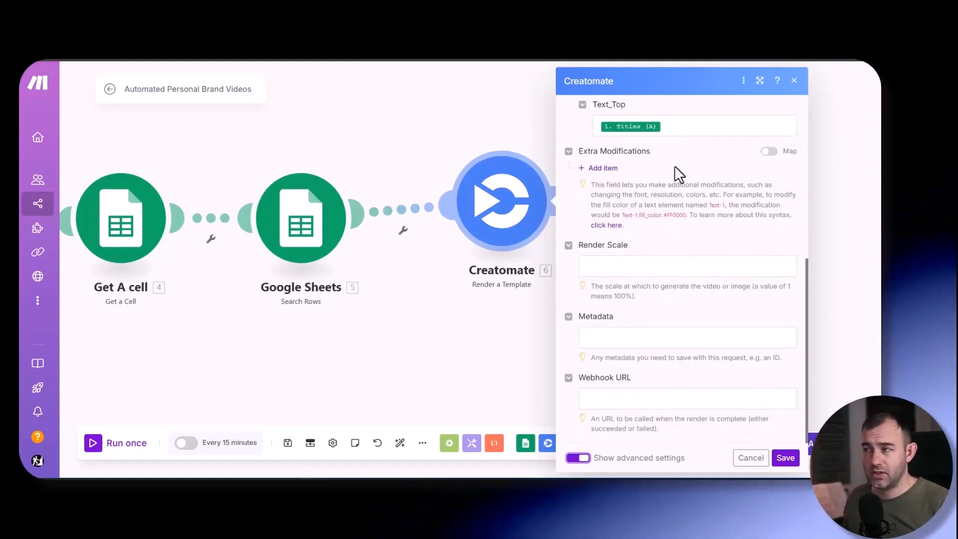
pyautogui.click(603, 169)
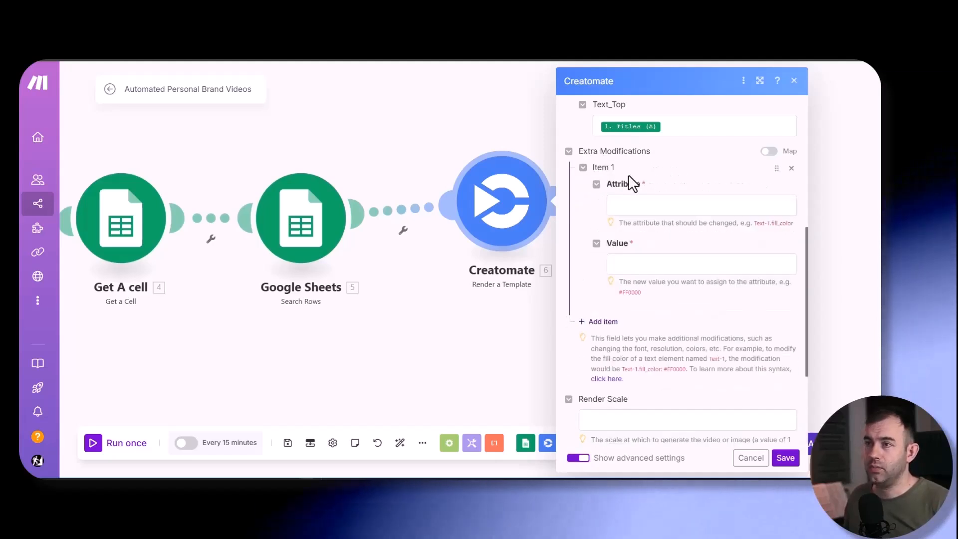
# - Switch to Creatomate and open the Music track's trim start for editing in the Branded Videos template
pyautogui.click(401, 28)
pyautogui.click(396, 198)
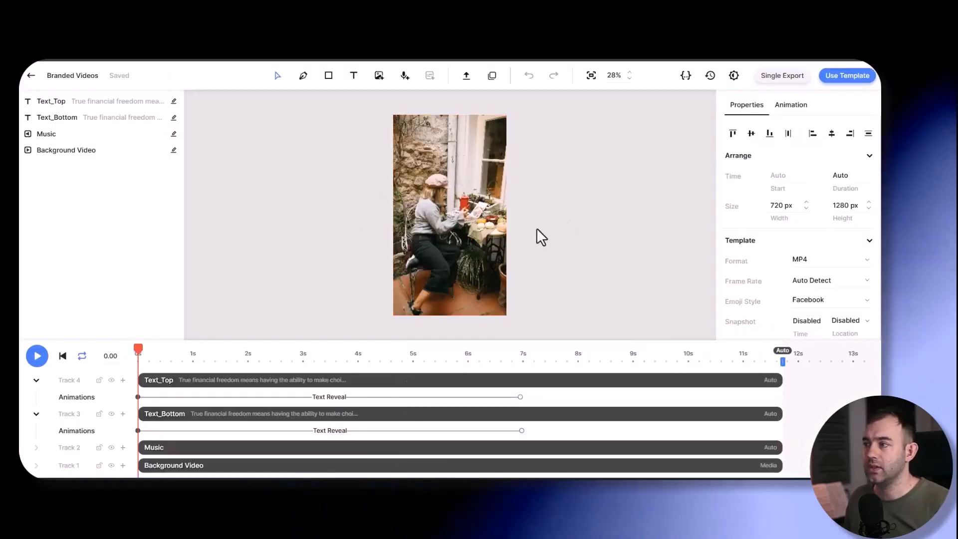
pyautogui.click(172, 449)
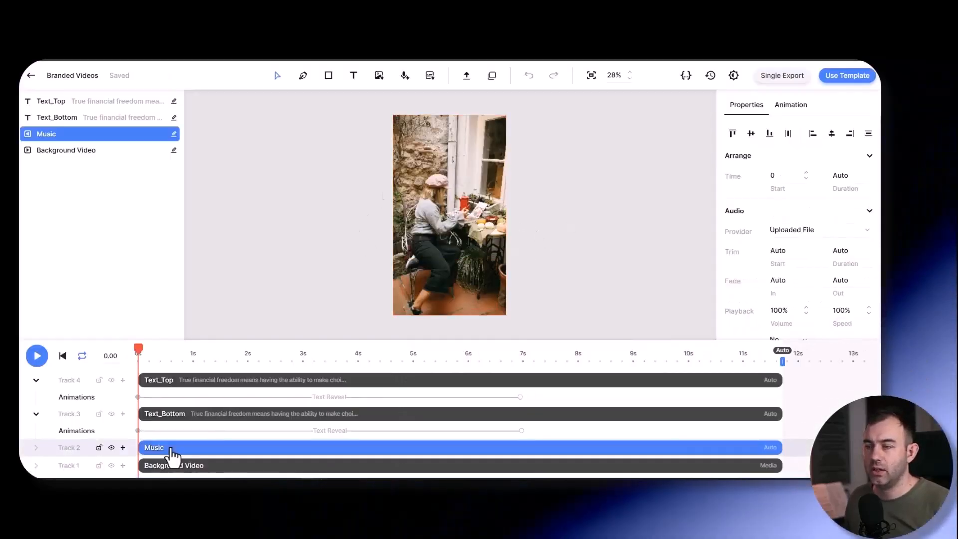
pyautogui.scroll(-2, 760, 216)
pyautogui.scroll(2, 743, 245)
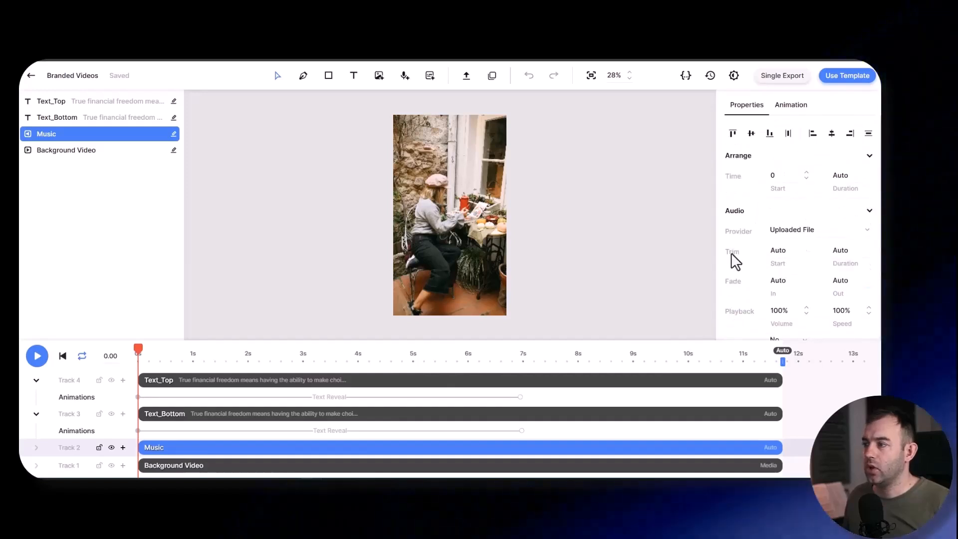
pyautogui.click(777, 255)
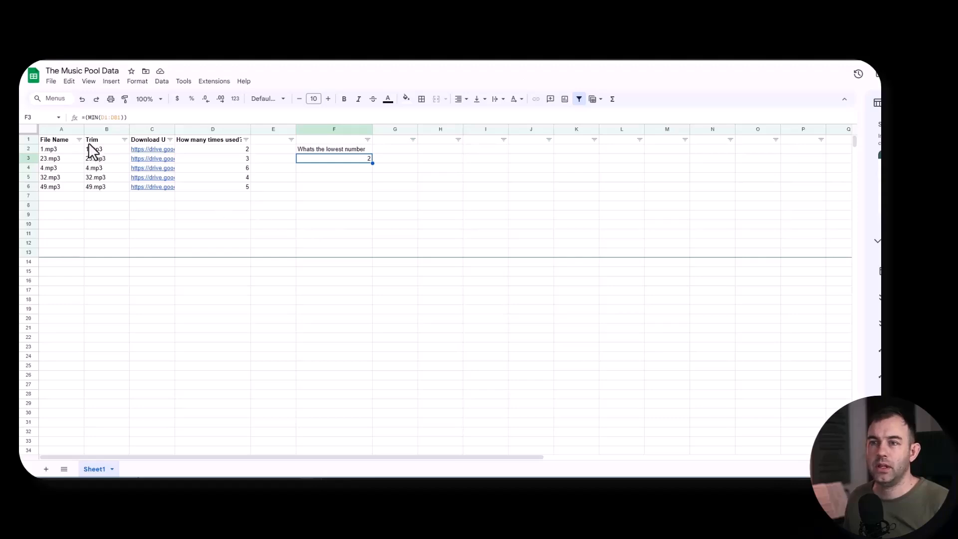
# - Switch to Google Sheets and examine the Trim values of the tracks in The Music Pool Data
pyautogui.click(97, 147)
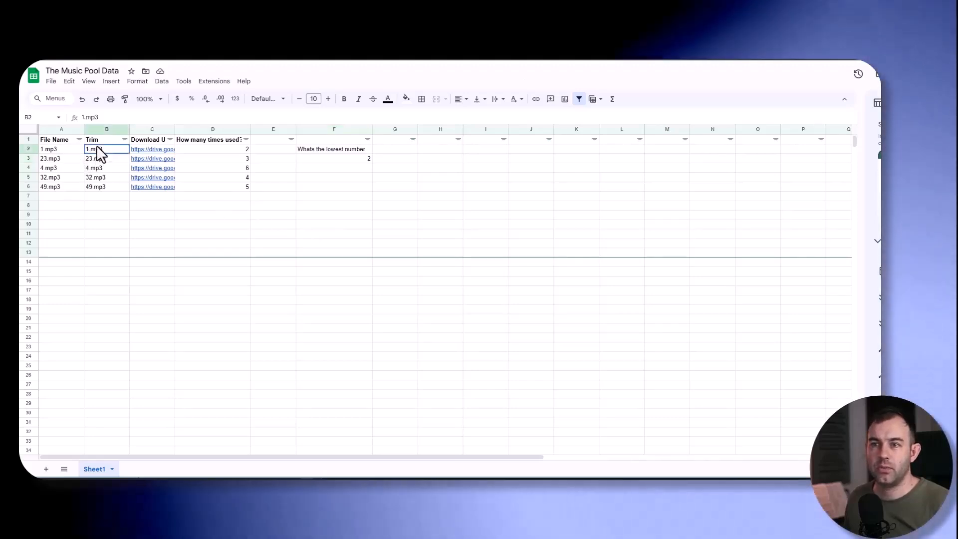
pyautogui.click(91, 178)
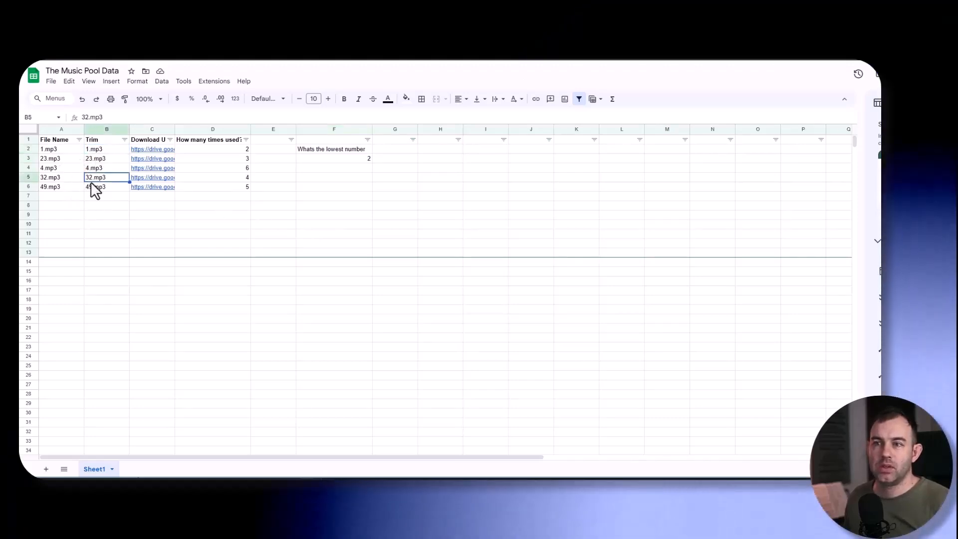
pyautogui.click(97, 150)
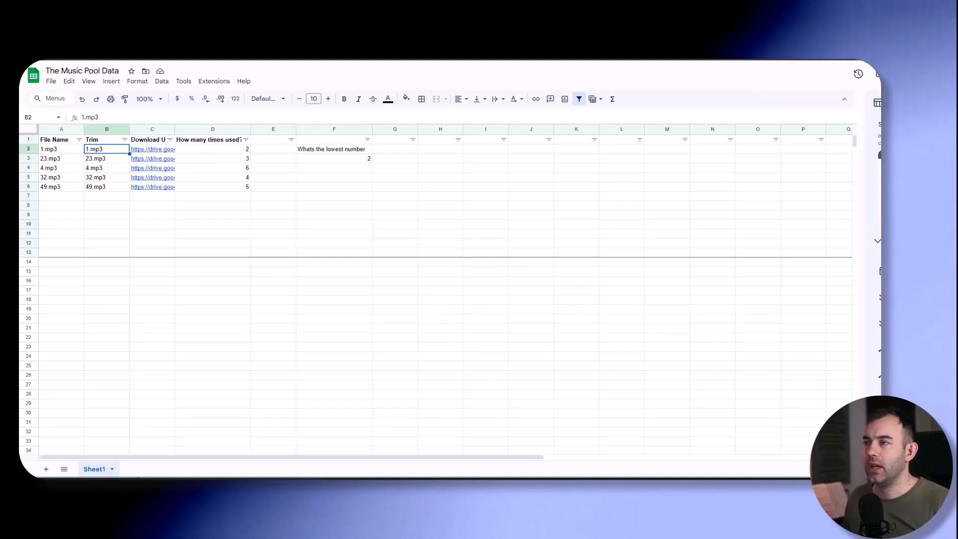
# - Switch back to Creatomate, set the Music track's trim start to 23 and preview the video near its beginning
pyautogui.hotkey('alt', 'Tab')
pyautogui.hotkey('alt', 'Tab')
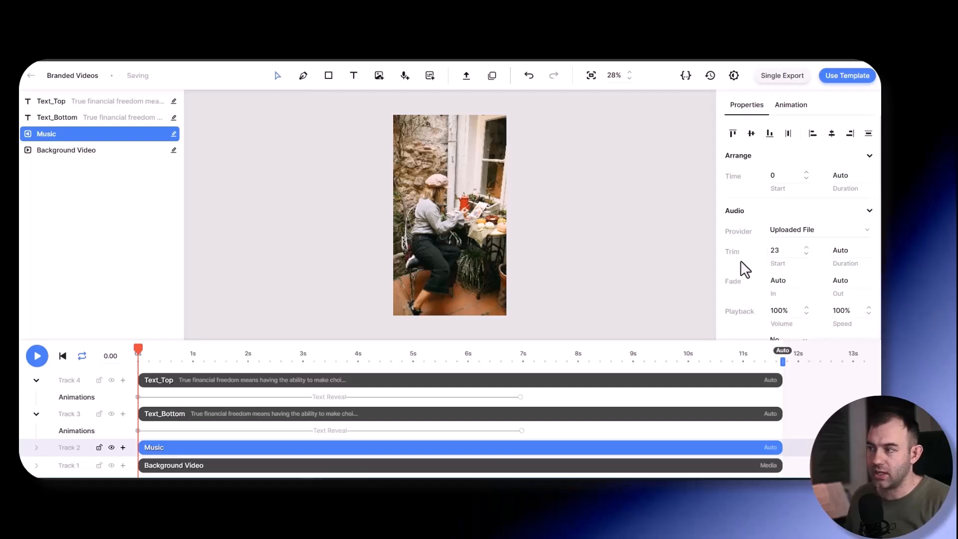
pyautogui.press('space')
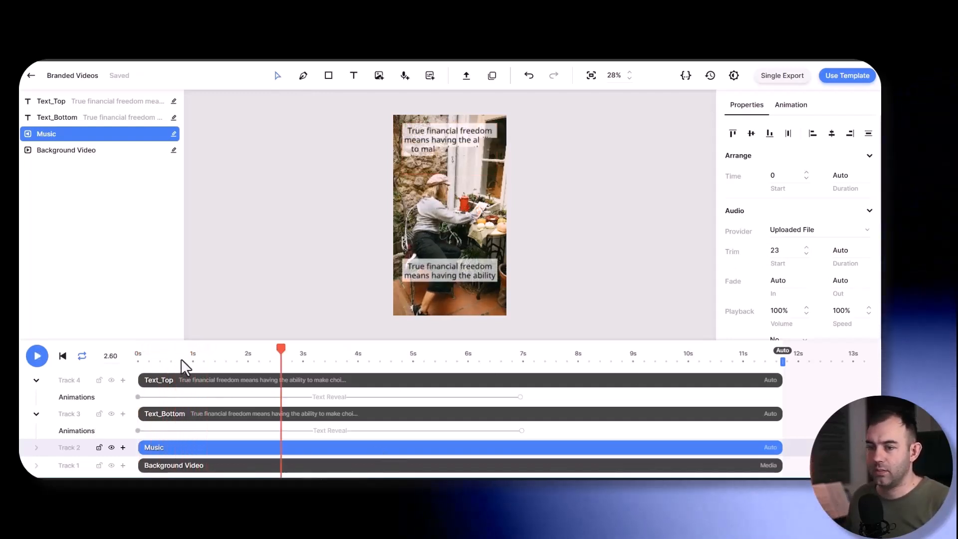
pyautogui.click(156, 360)
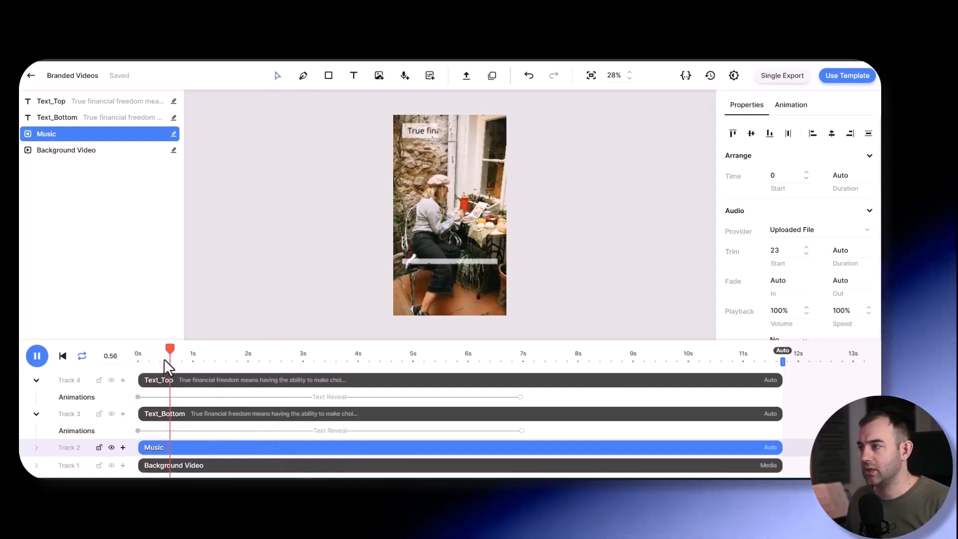
# - Open the template's source code and compare the Music element's trim start property with its trim setting
pyautogui.doubleClick(777, 251)
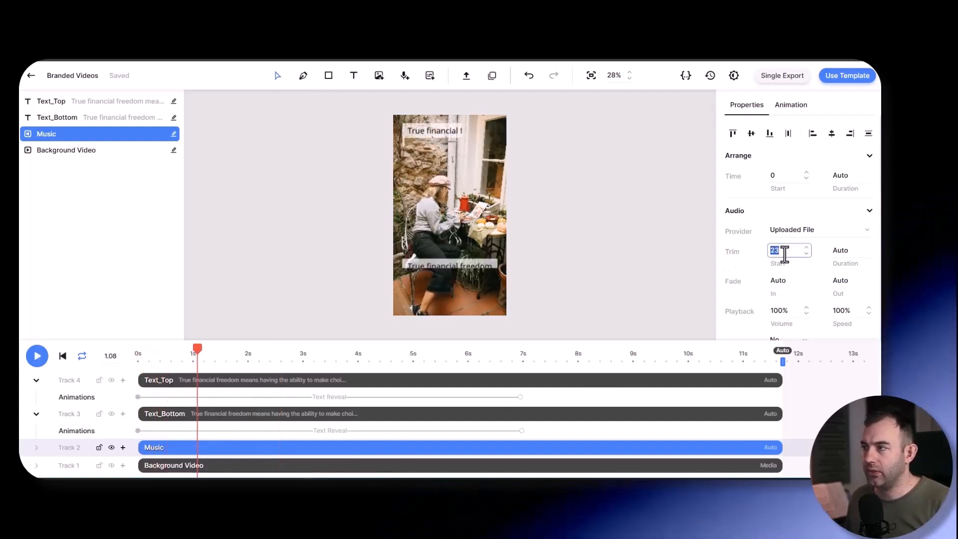
pyautogui.click(685, 77)
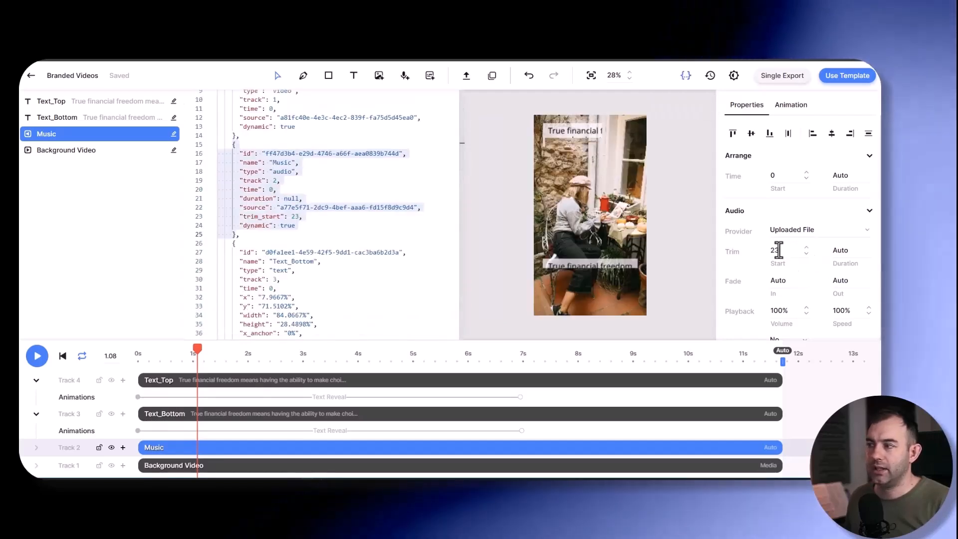
pyautogui.doubleClick(774, 252)
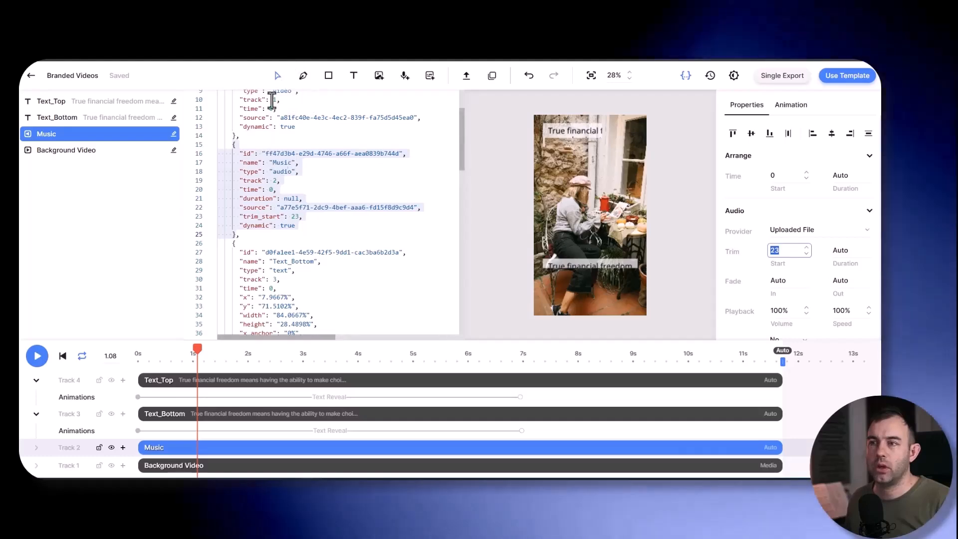
# - Switch to Make and set the extra modification's attribute to Music.trim_start
pyautogui.hotkey('alt', 'Tab')
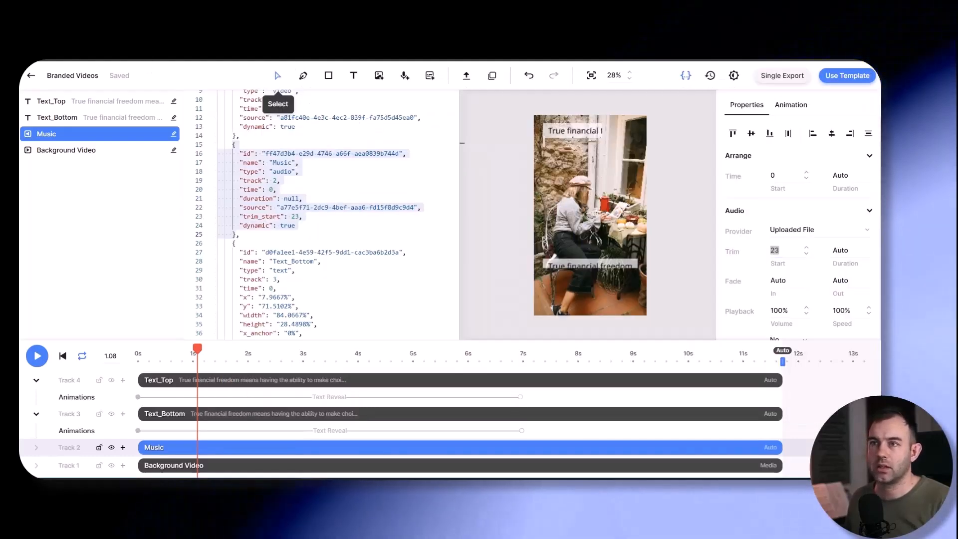
pyautogui.hotkey('ctrl', 'Tab')
pyautogui.click(643, 206)
pyautogui.write('Mu')
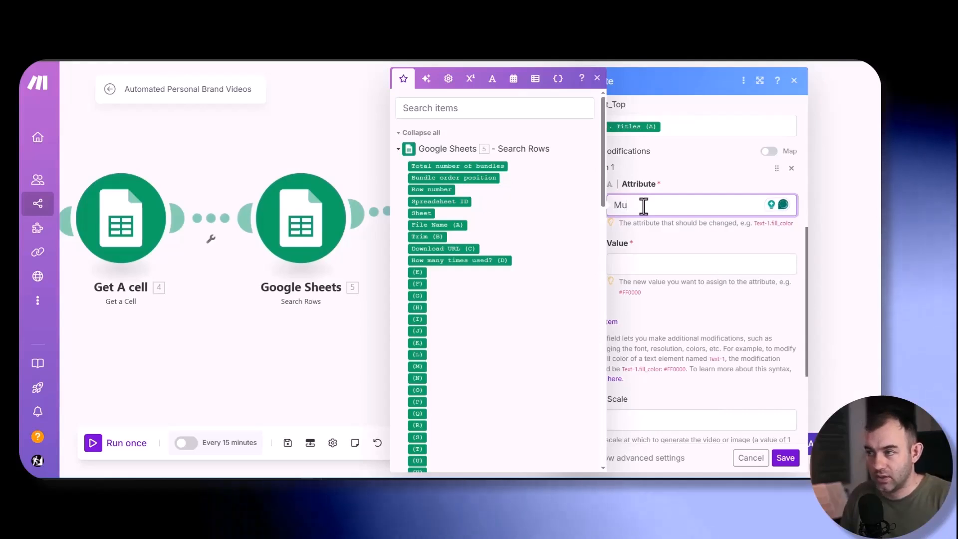
pyautogui.write('sic.')
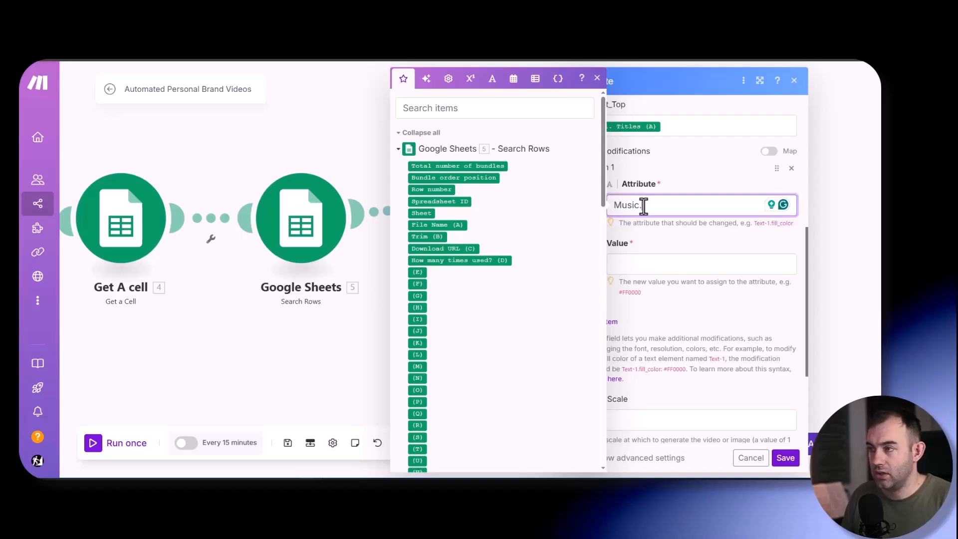
pyautogui.write('Trim_start')
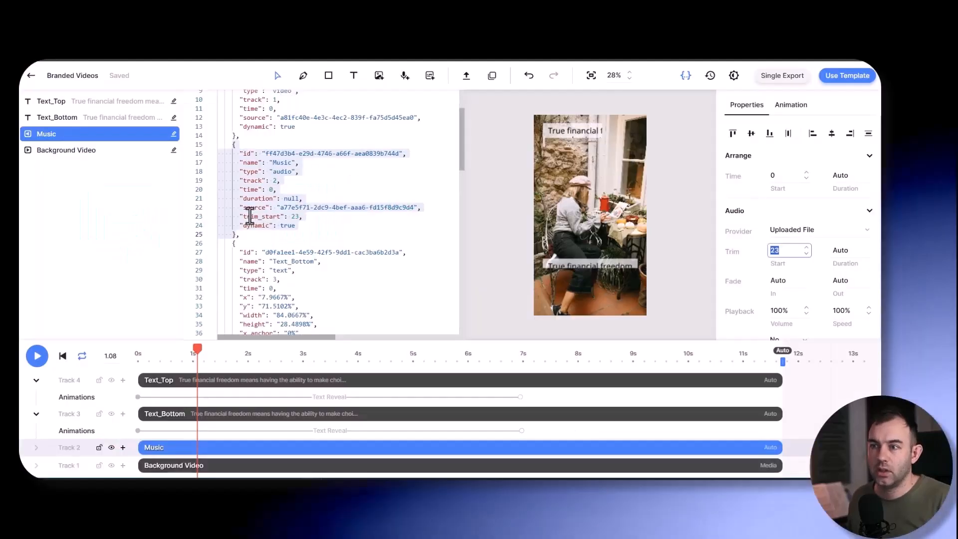
# - Switch to Creatomate and examine the trim_start entry in the Music element's source code
pyautogui.moveTo(233, 144); pyautogui.dragTo(236, 234)
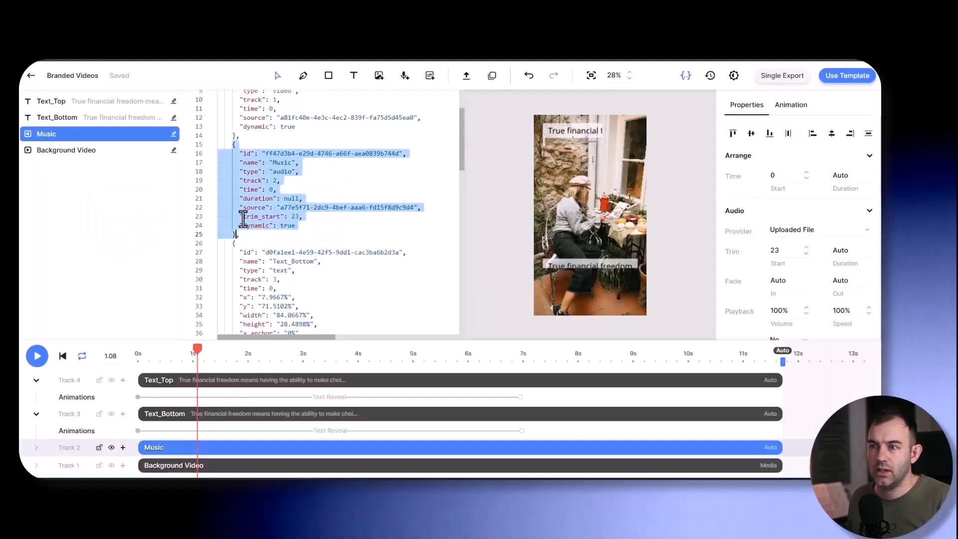
pyautogui.click(243, 216)
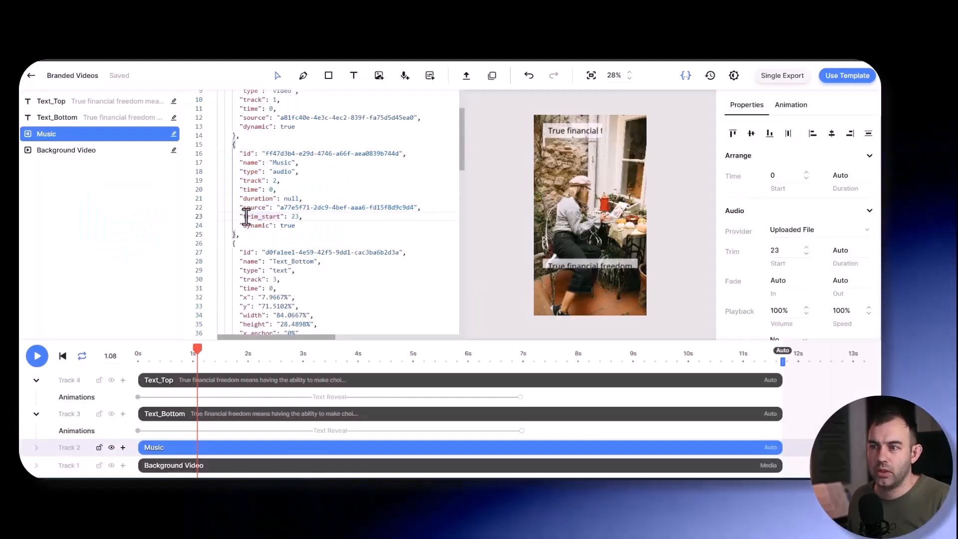
pyautogui.doubleClick(255, 216)
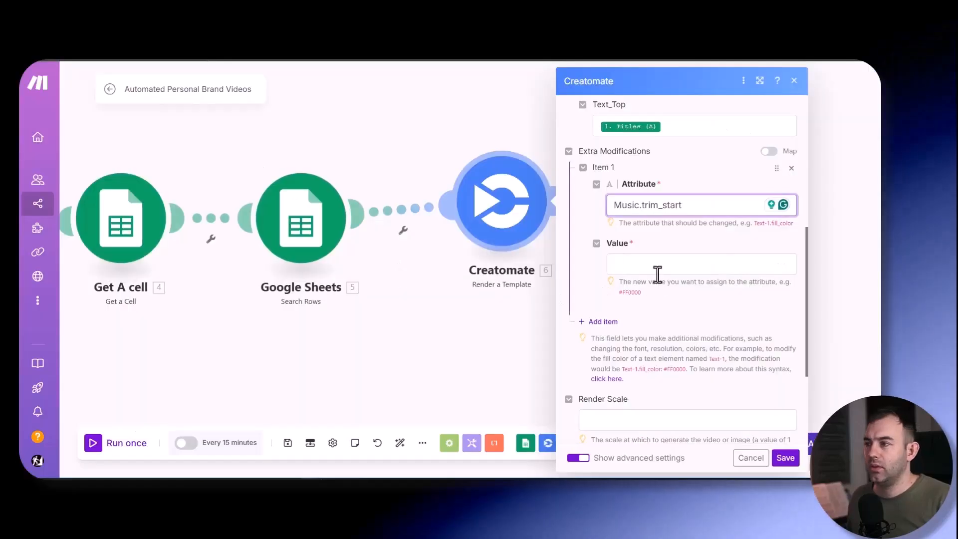
# - Switch to Make and map Trim (B) from the second Google Sheets search as the Music.trim_start modification's value
pyautogui.click(657, 264)
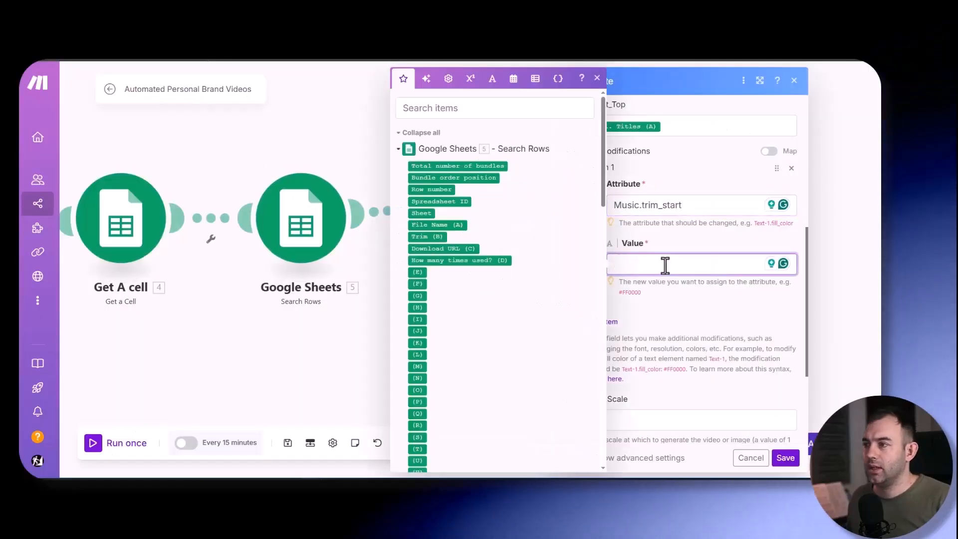
pyautogui.scroll(-7, 457, 230)
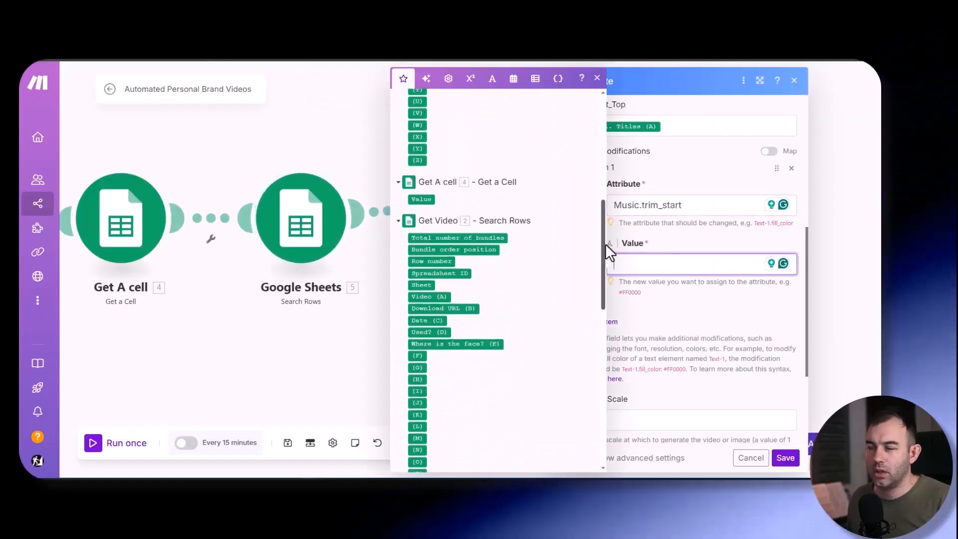
pyautogui.scroll(-8, 606, 244)
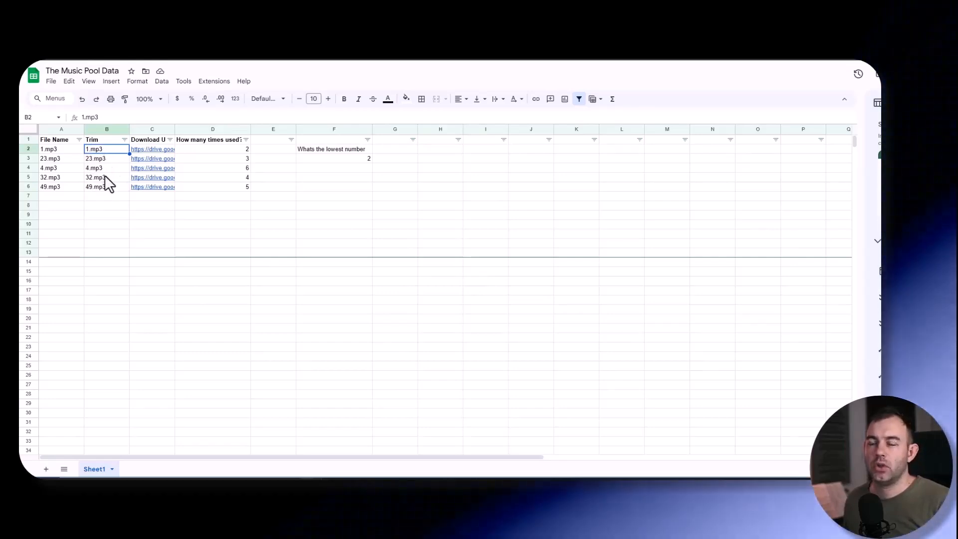
# - Switch to The Music Pool Data sheet and compare the entries in the File Name and Trim columns
pyautogui.click(54, 157)
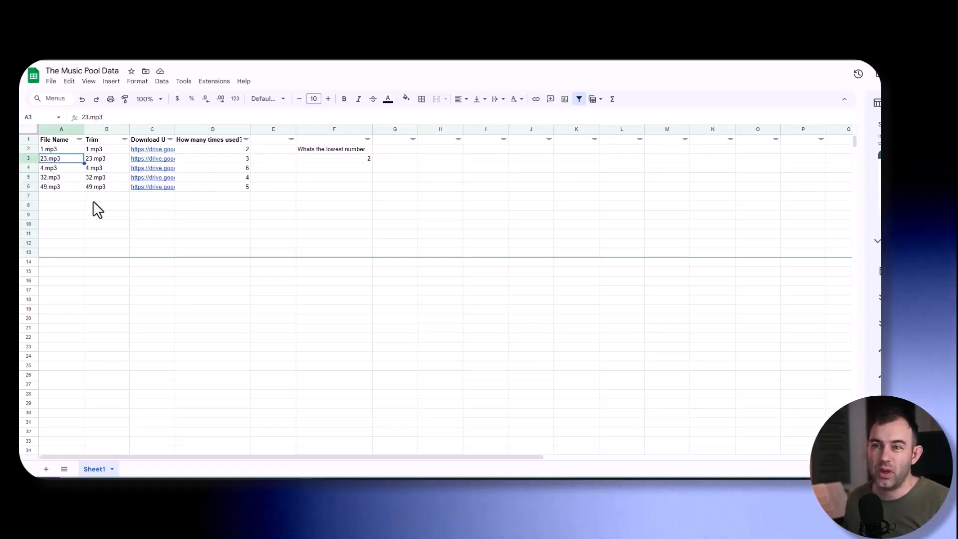
pyautogui.click(102, 129)
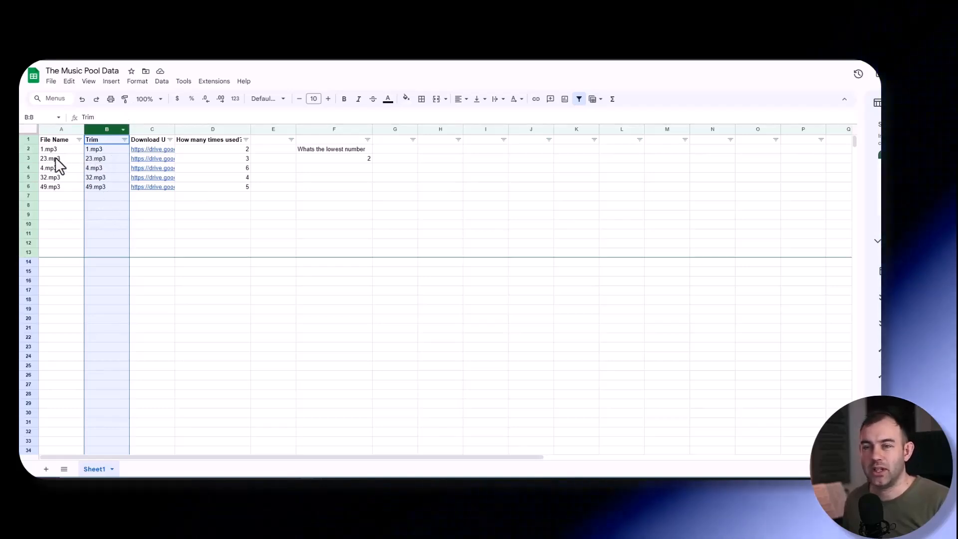
pyautogui.click(101, 167)
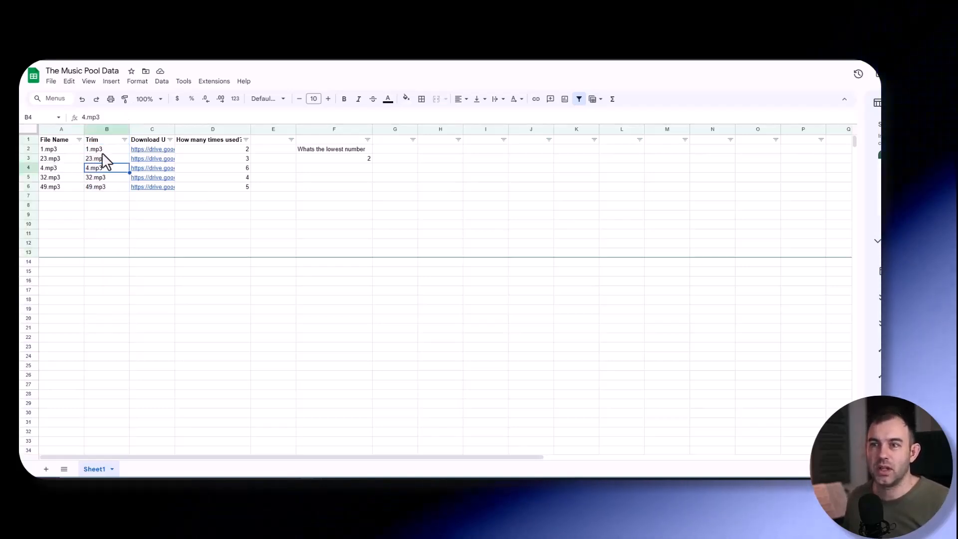
pyautogui.click(59, 149)
# - Switch back to Make and wrap the Music.trim_start value in a replace function that replaces .mp3 in Trim (B) with nothing
pyautogui.hotkey('alt', 'Tab')
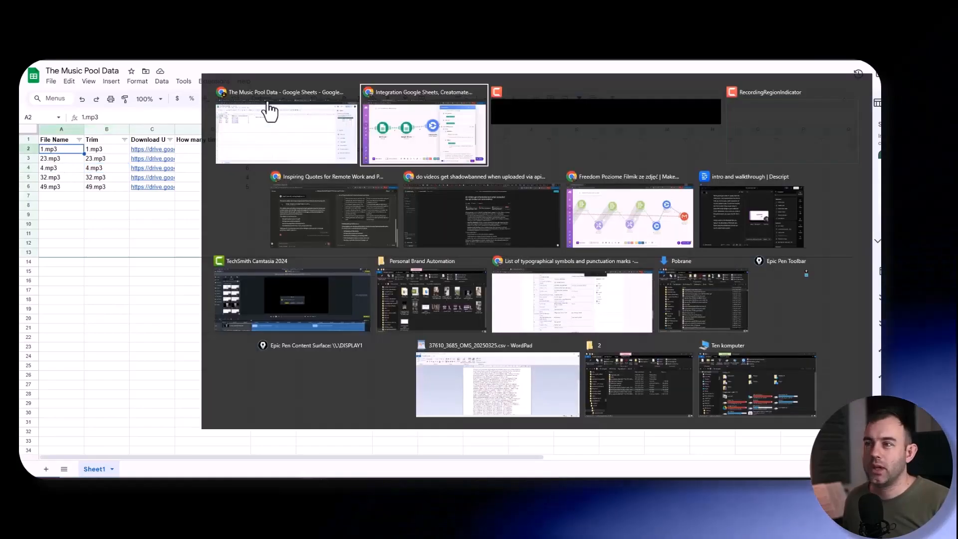
pyautogui.scroll(-3, 590, 273)
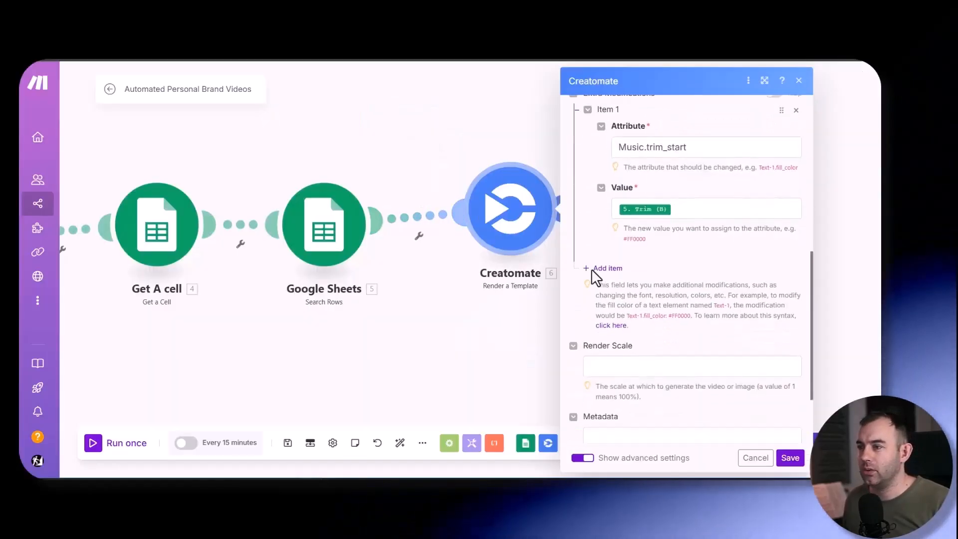
pyautogui.scroll(2, 591, 269)
pyautogui.click(689, 287)
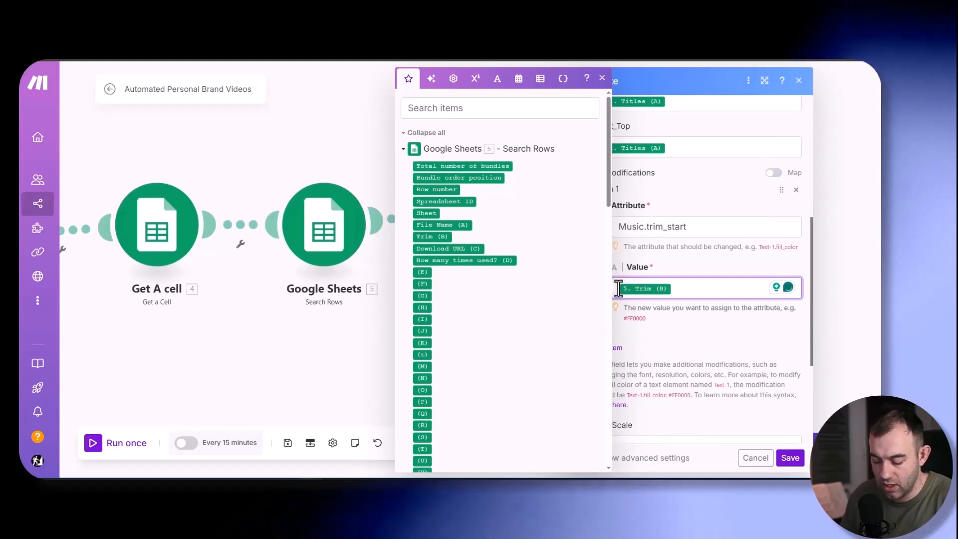
pyautogui.write('replace(')
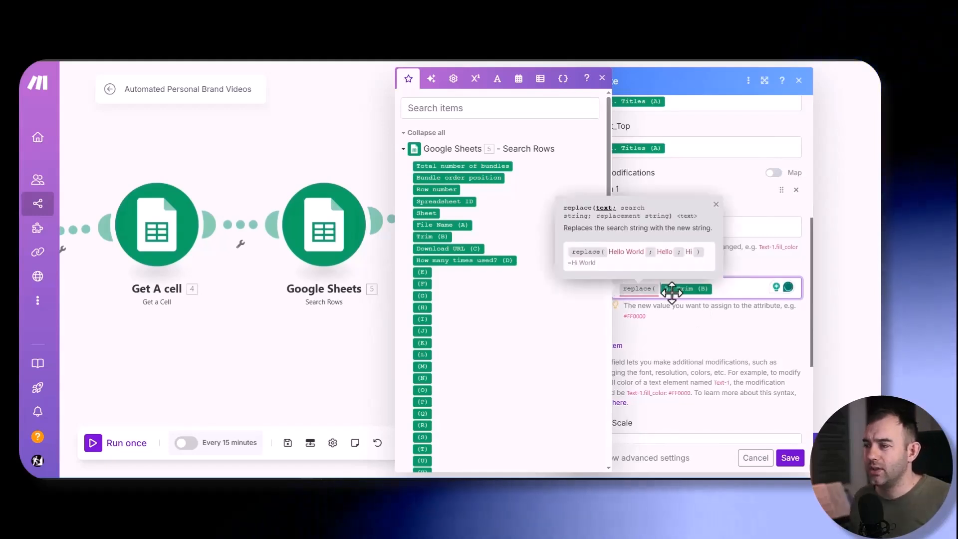
pyautogui.moveTo(682, 289)
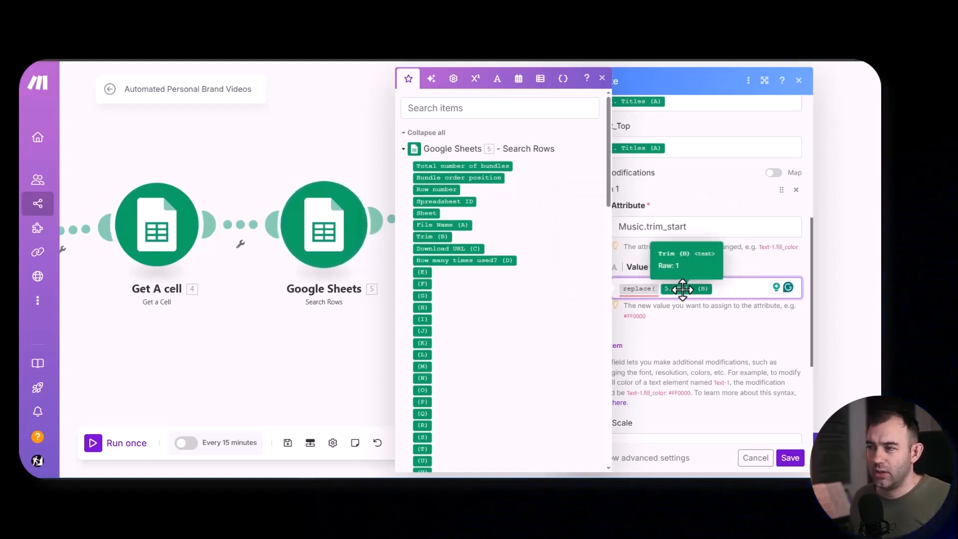
pyautogui.click(727, 291)
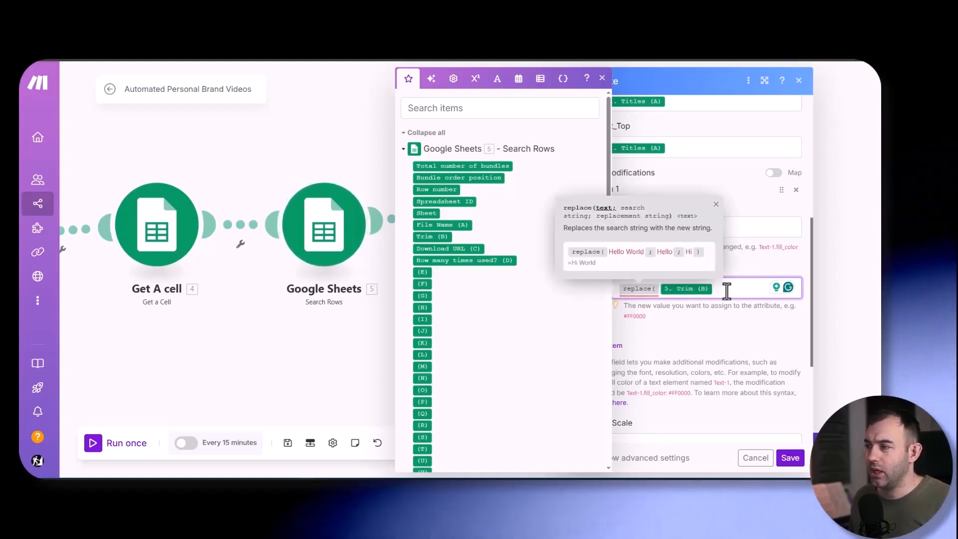
pyautogui.write('; ')
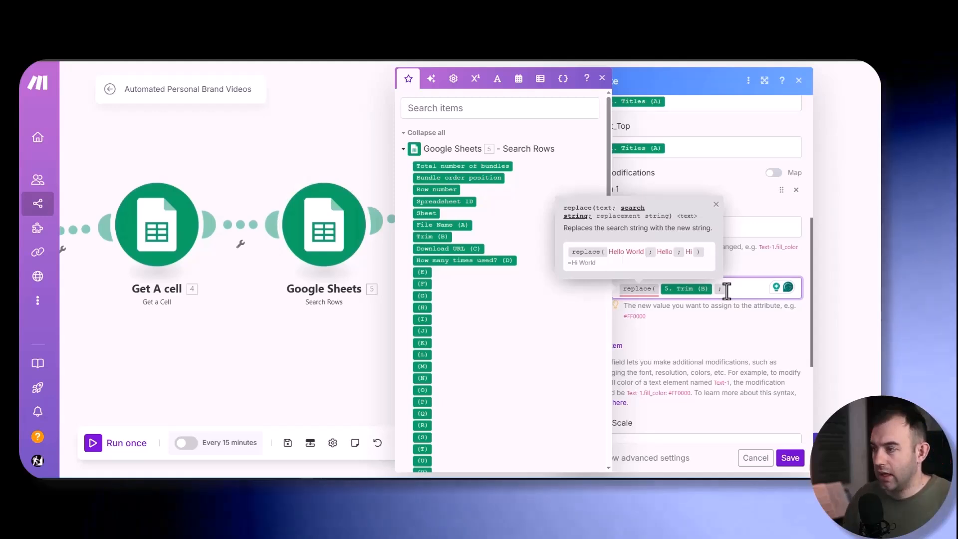
pyautogui.write('.mp3')
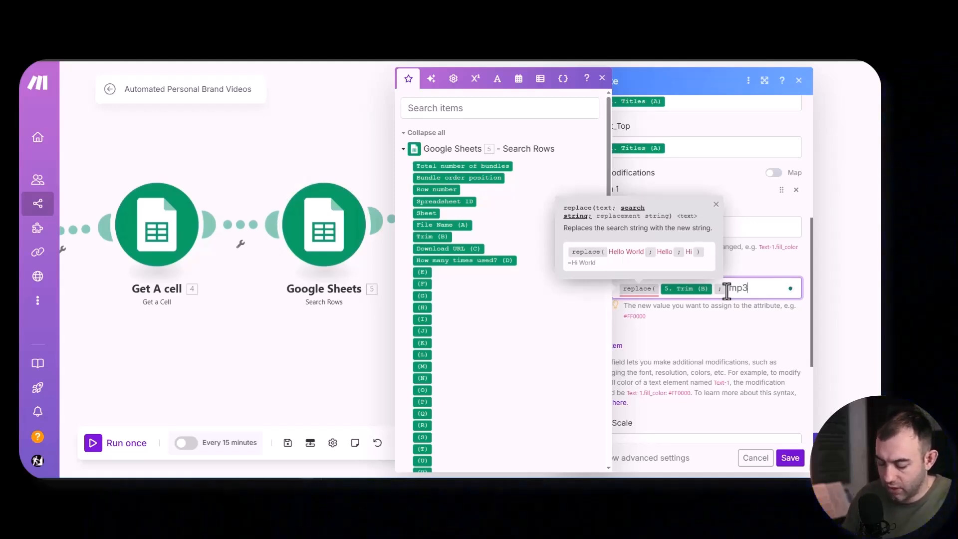
pyautogui.write(' ; ')
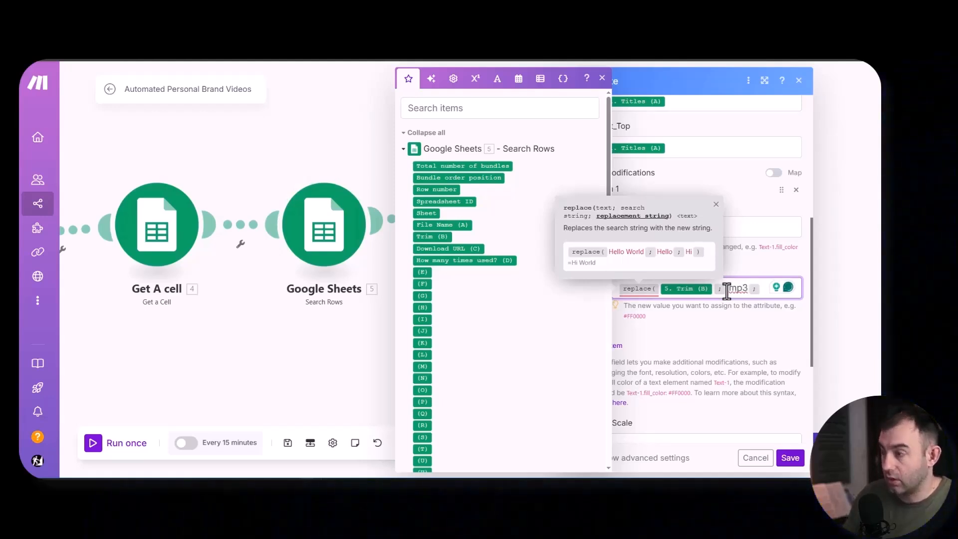
pyautogui.write(')')
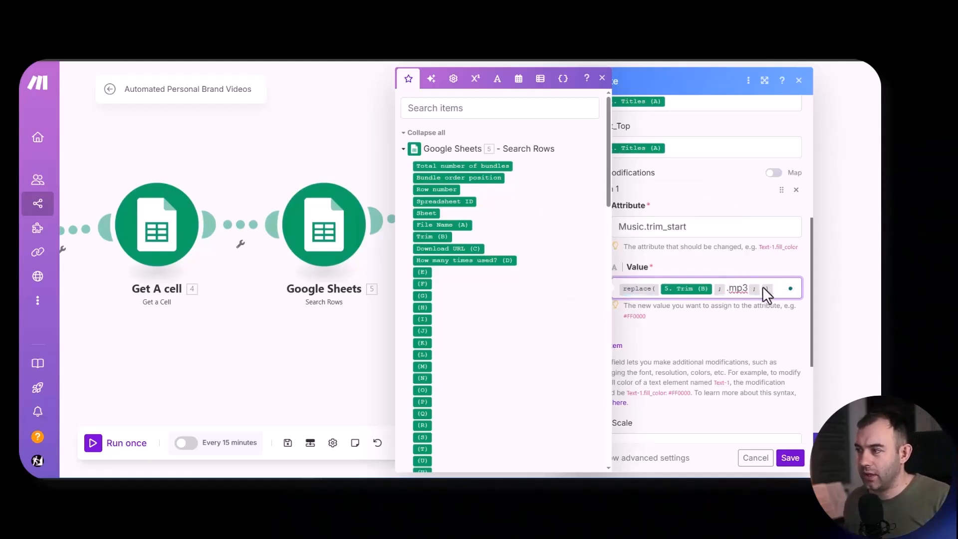
pyautogui.click(675, 327)
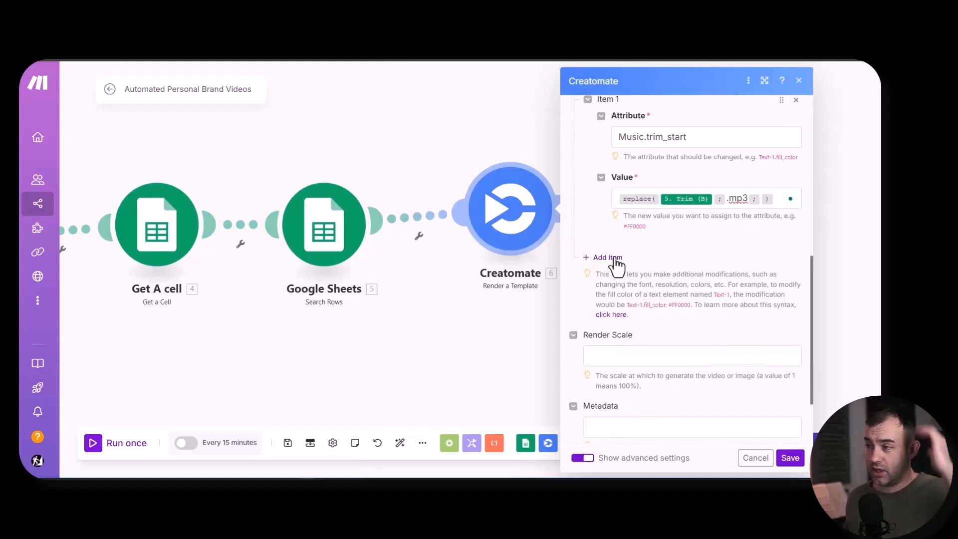
# - Save the Creatomate module's settings with Music.trim_start as the only extra modification
pyautogui.click(615, 256)
pyautogui.click(678, 295)
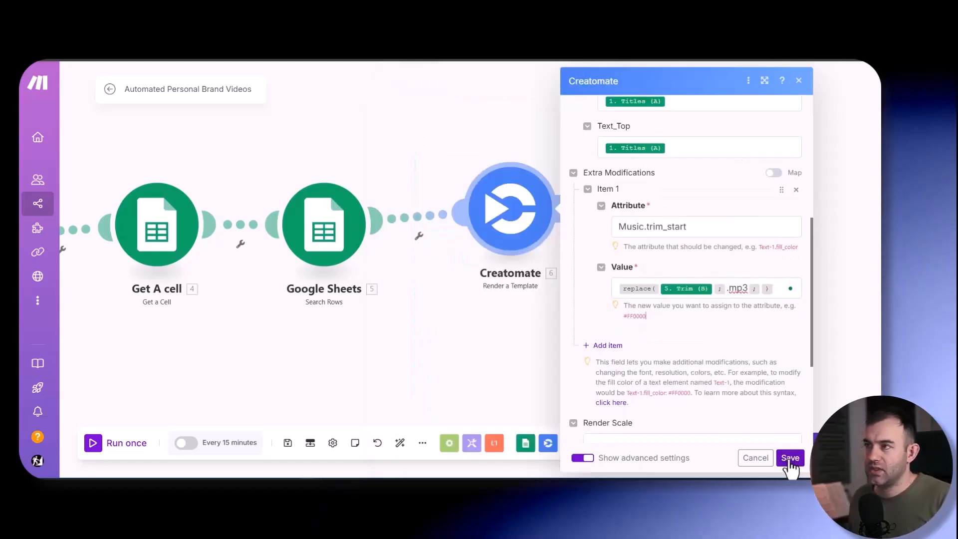
pyautogui.click(789, 458)
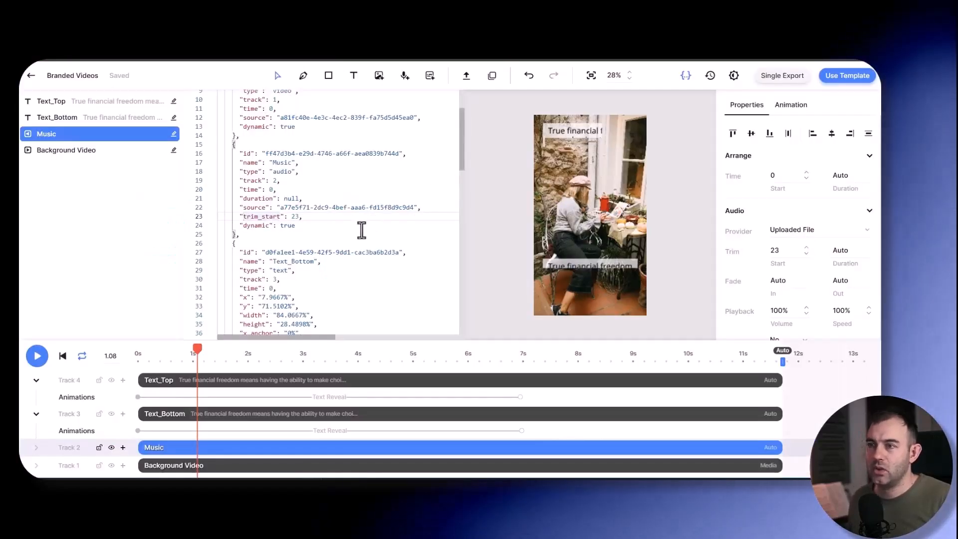
# - Switch to Creatomate, enable the Visible property on the Text_Top element and set it to Hidden
pyautogui.click(67, 105)
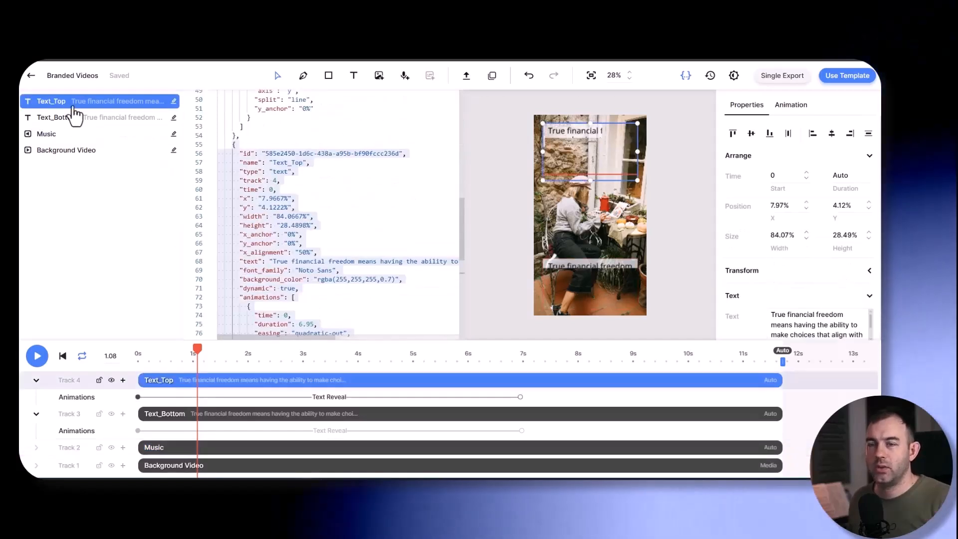
pyautogui.scroll(-15, 761, 160)
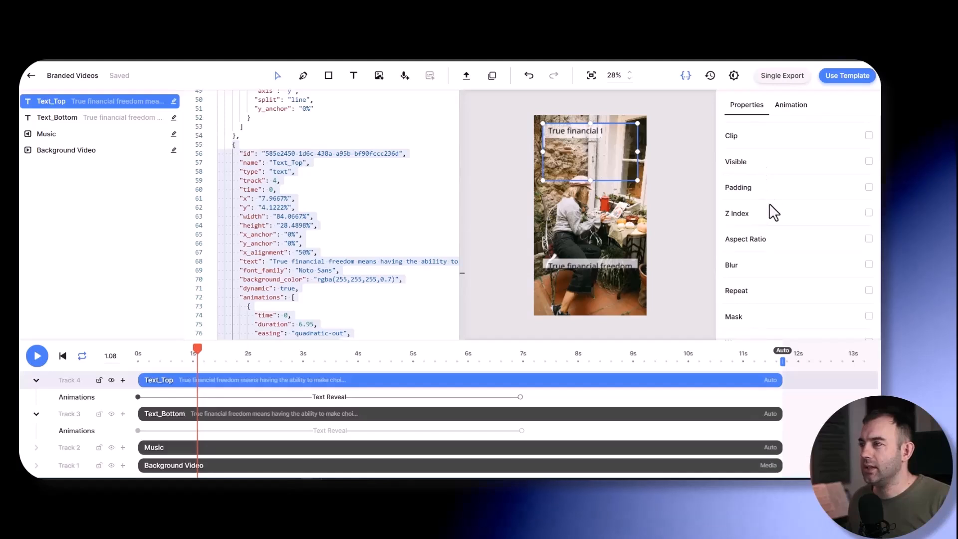
pyautogui.scroll(1, 770, 209)
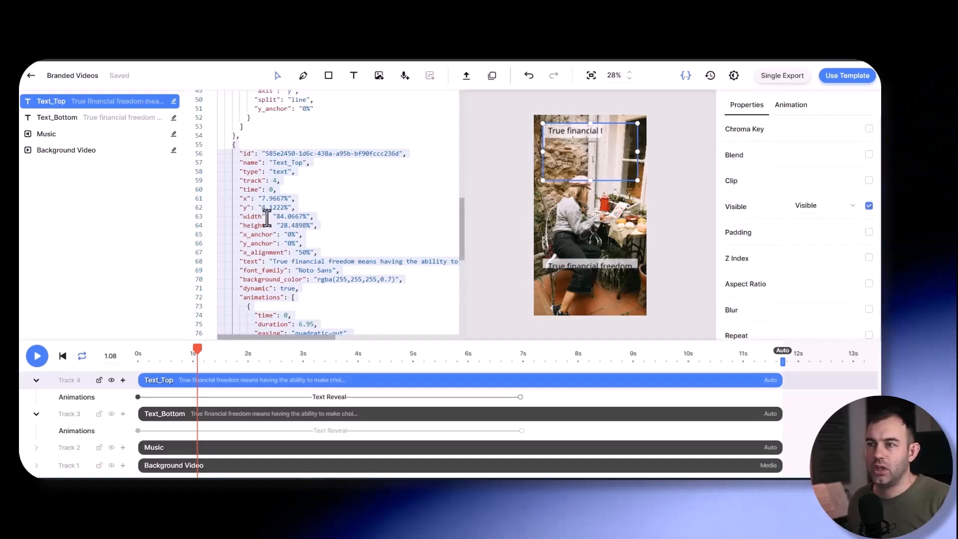
pyautogui.scroll(-2, 268, 217)
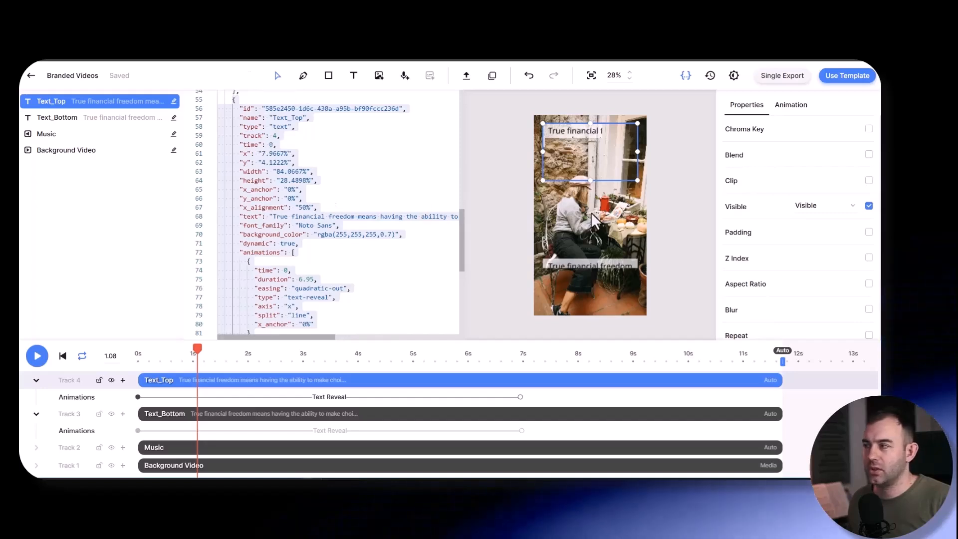
pyautogui.click(819, 209)
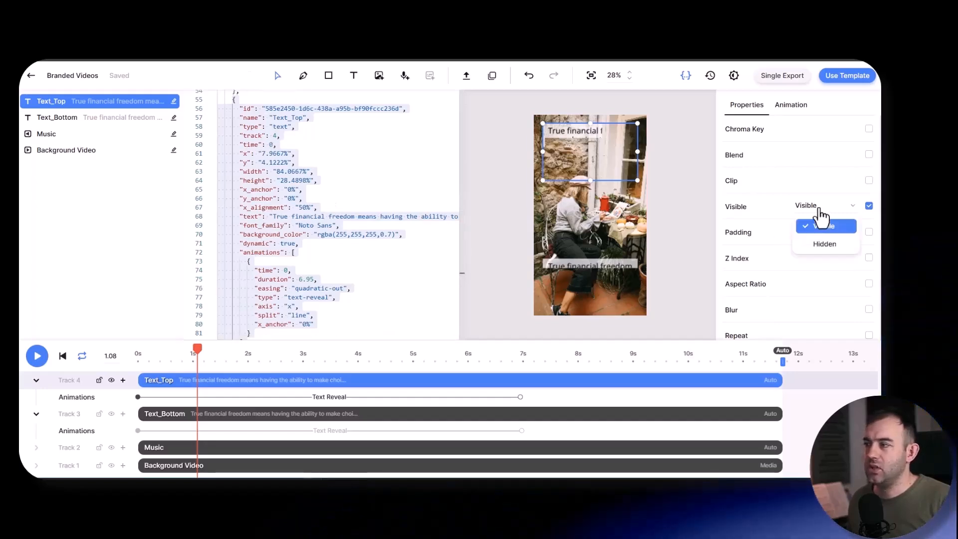
pyautogui.click(823, 245)
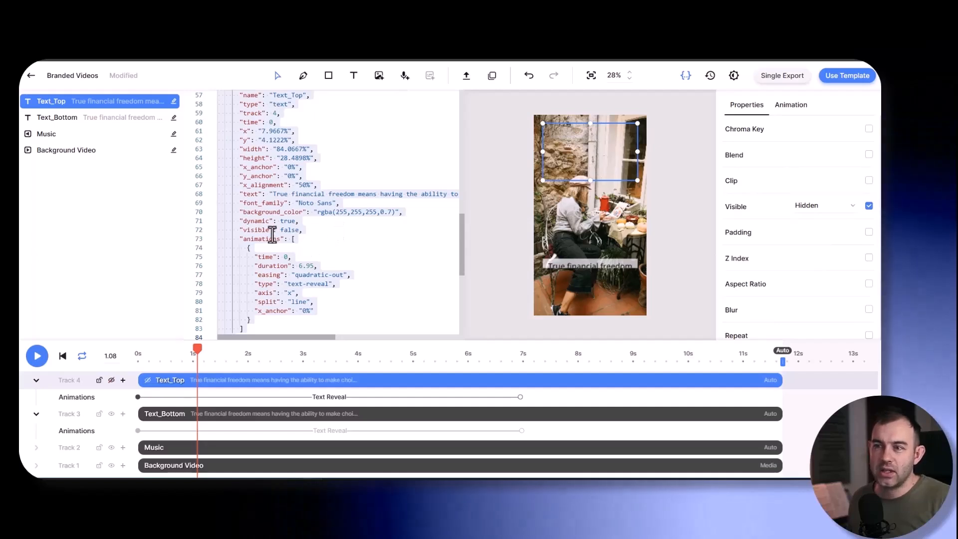
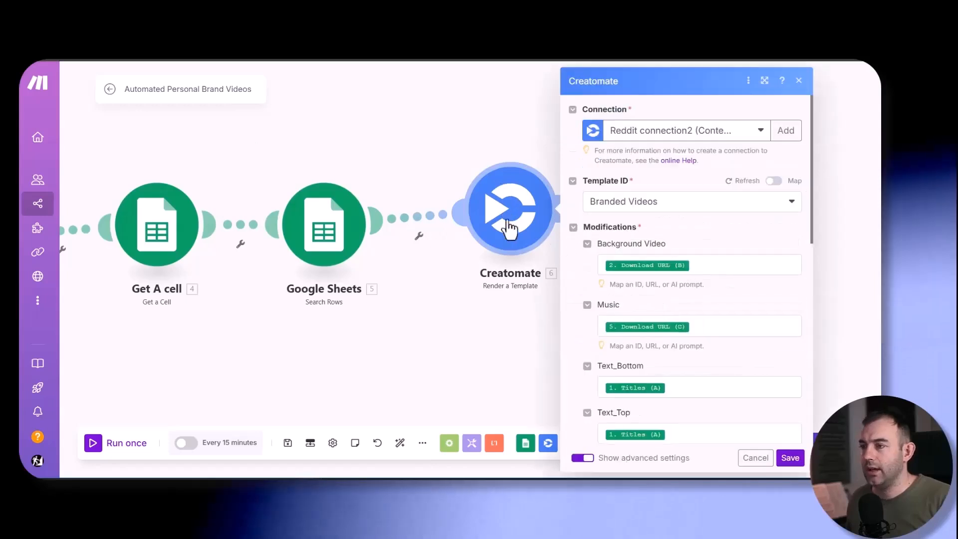
# - Add a second extra modification to the Creatomate module with the attribute Text_Top.visible
pyautogui.scroll(-10, 586, 202)
pyautogui.scroll(3, 586, 200)
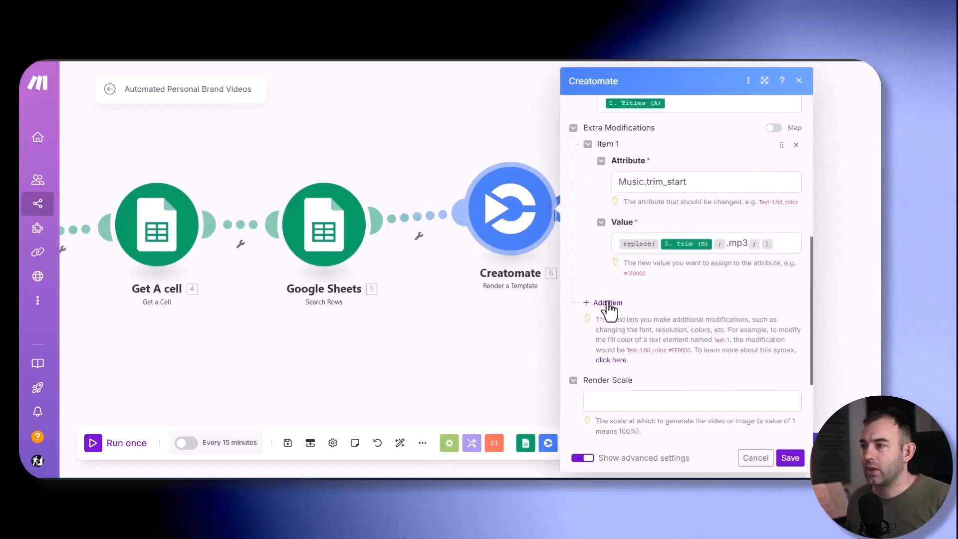
pyautogui.click(607, 304)
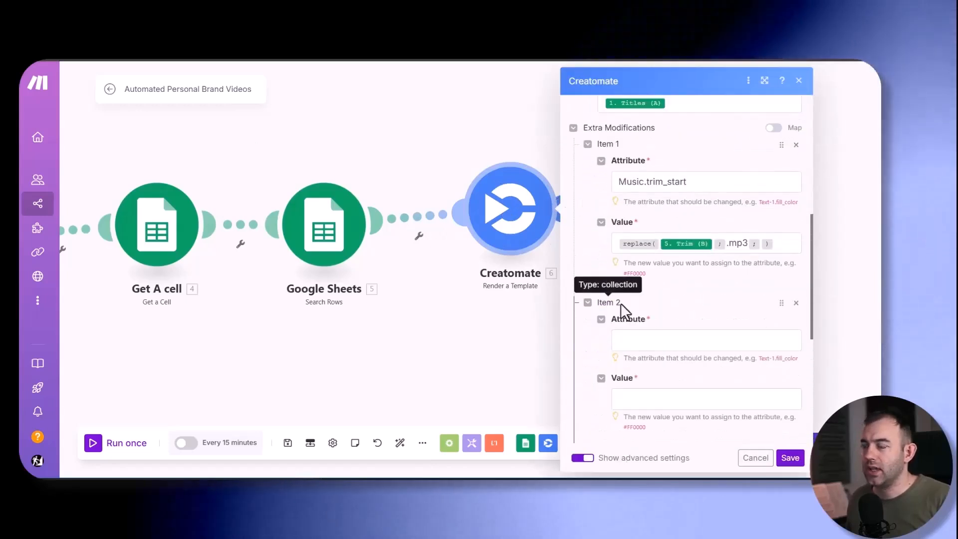
pyautogui.click(678, 340)
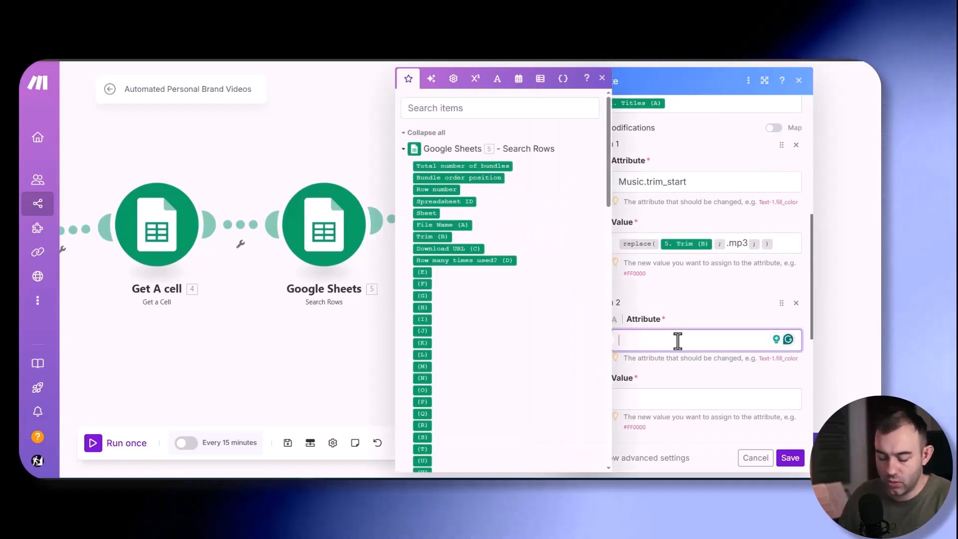
pyautogui.write('Te')
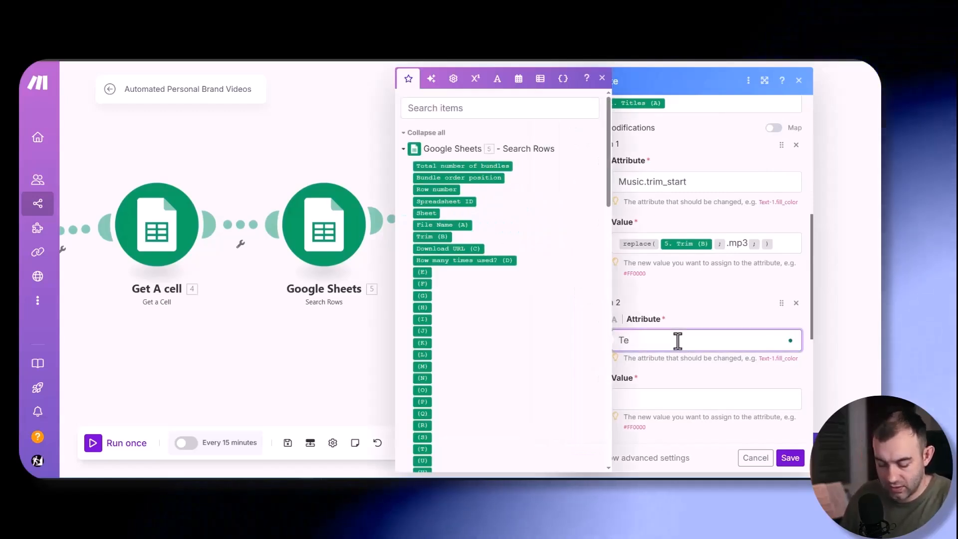
pyautogui.write('xt_Top')
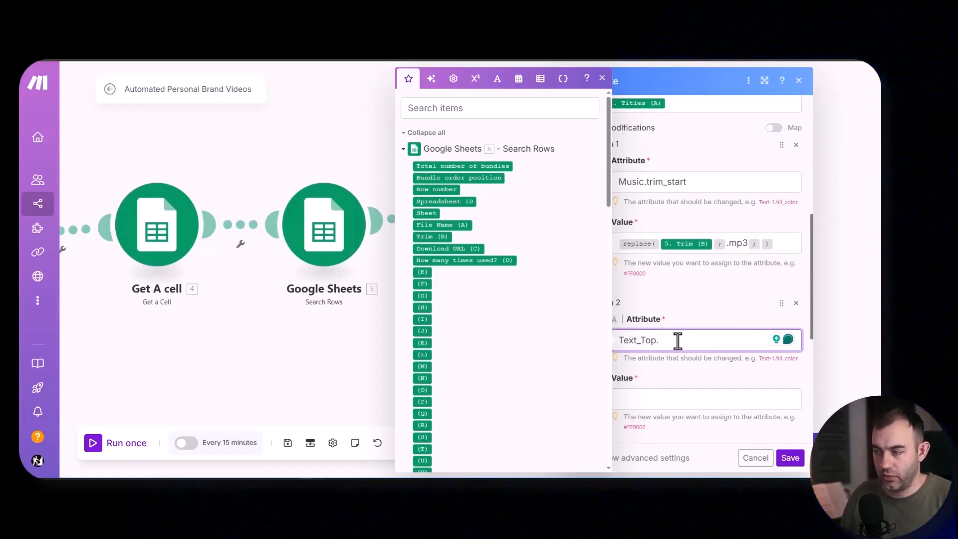
pyautogui.write('.visible')
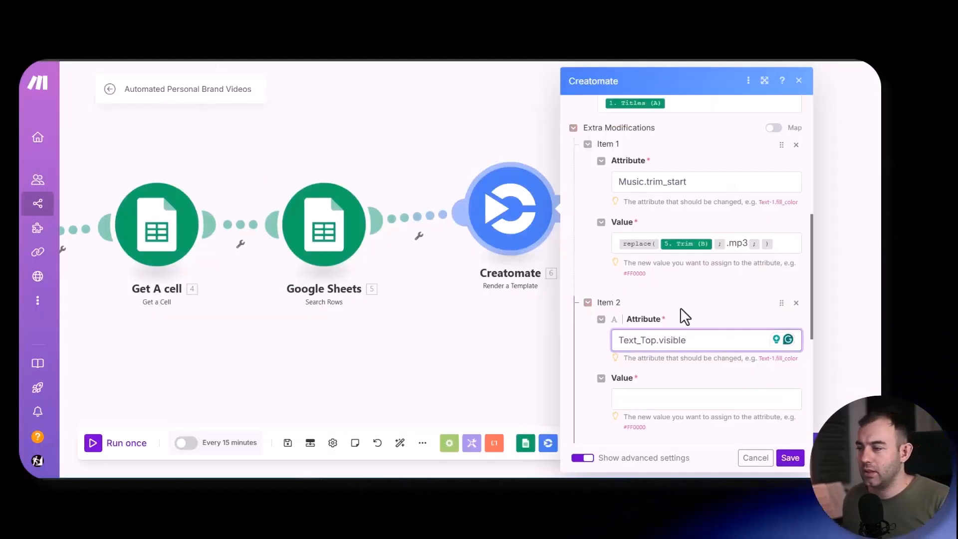
# - Build the Text_Top.visible value as an if function using Where is the face? (E) from Get Video, top and false
pyautogui.click(637, 398)
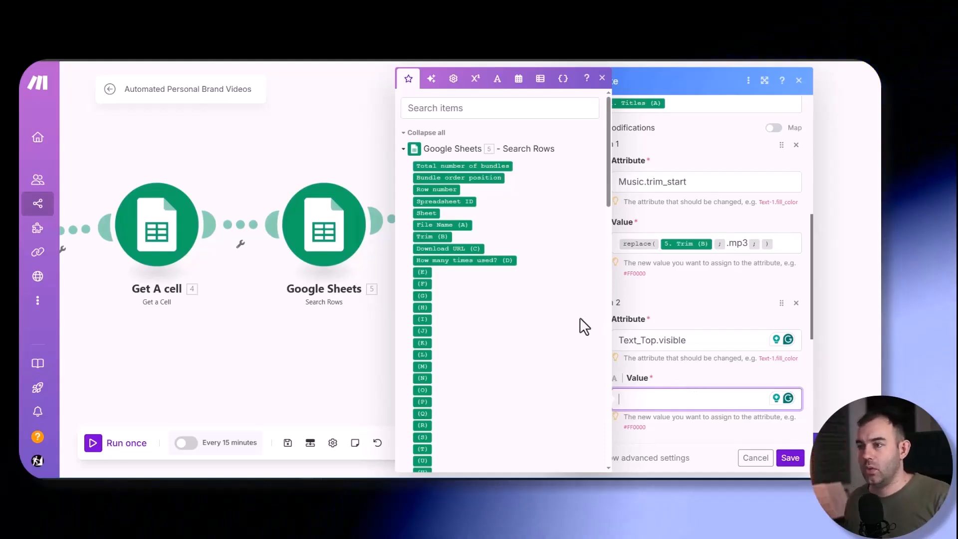
pyautogui.scroll(-7, 498, 304)
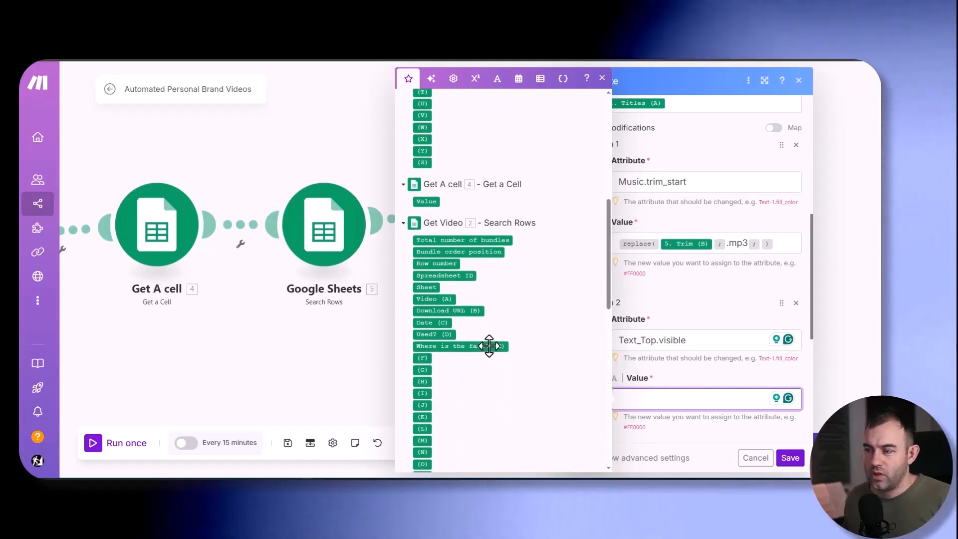
pyautogui.moveTo(451, 344)
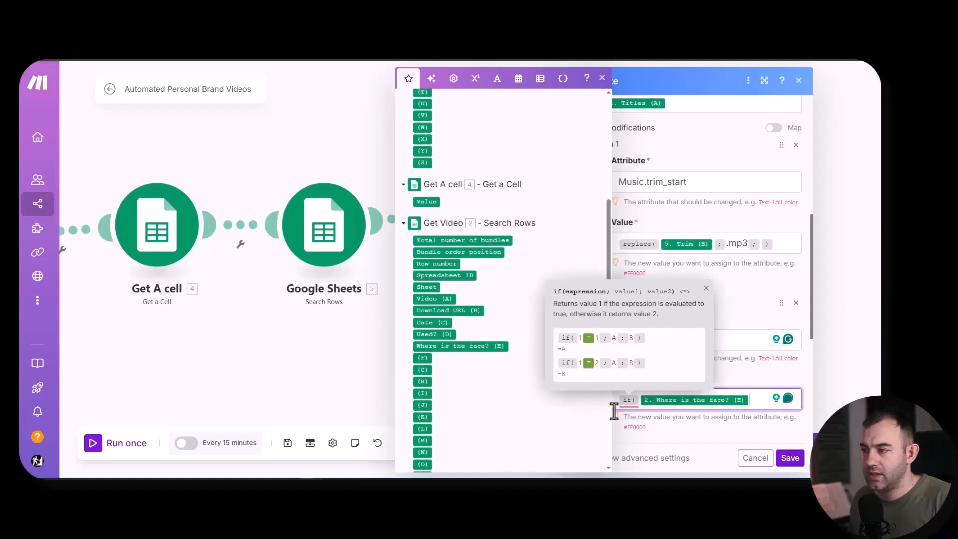
pyautogui.write('top')
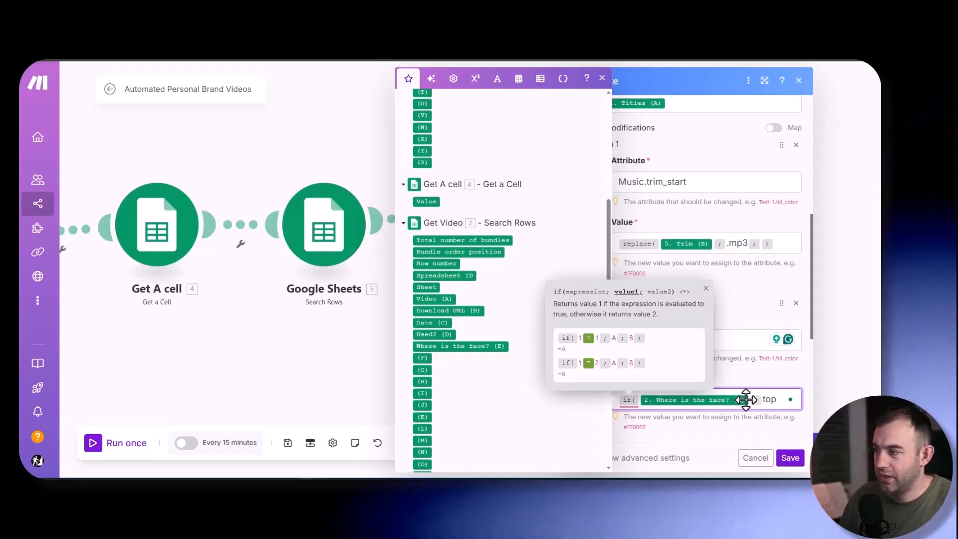
pyautogui.write('; ')
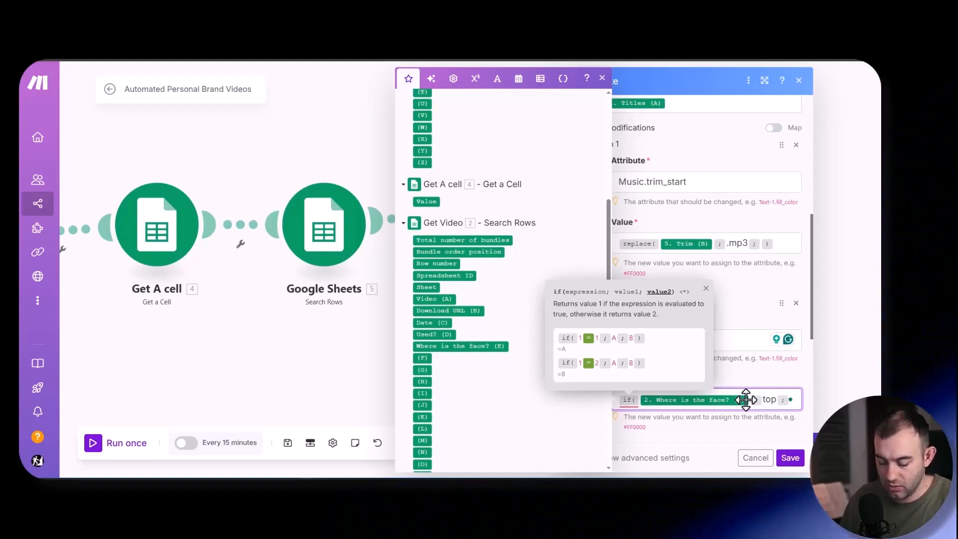
pyautogui.write('false ; true')
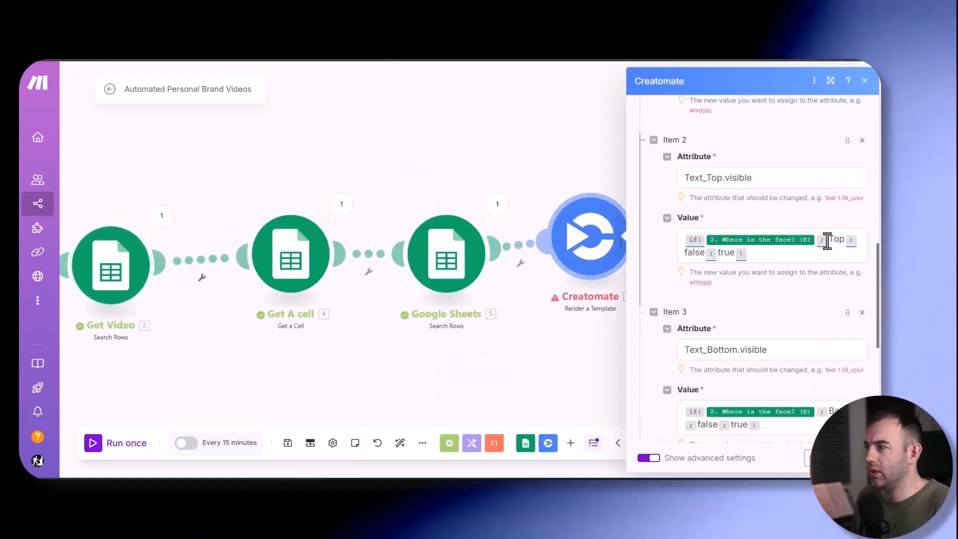
# - Replace the separator before Top in the Text_Top.visible condition with the equals operator
pyautogui.click(830, 240)
pyautogui.press('BackSpace')
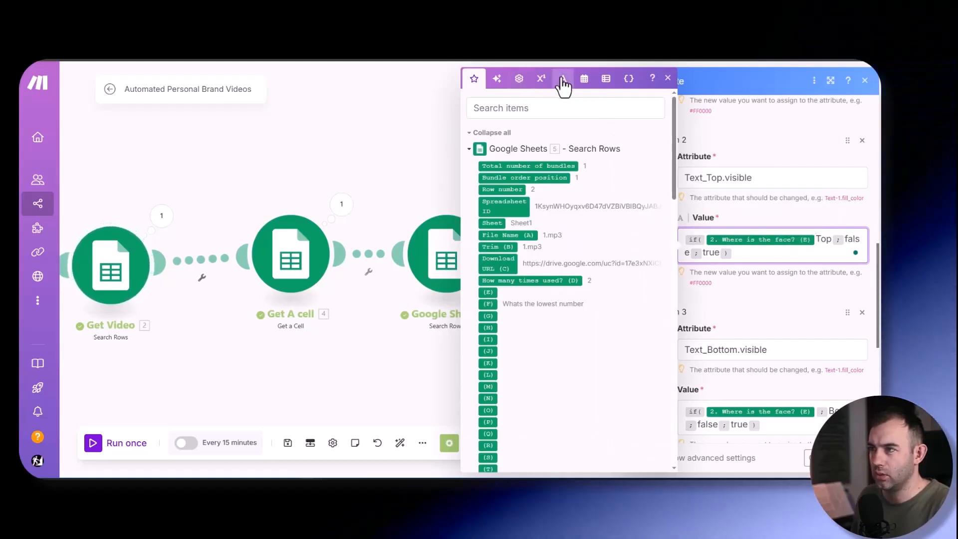
pyautogui.click(541, 78)
pyautogui.click(561, 176)
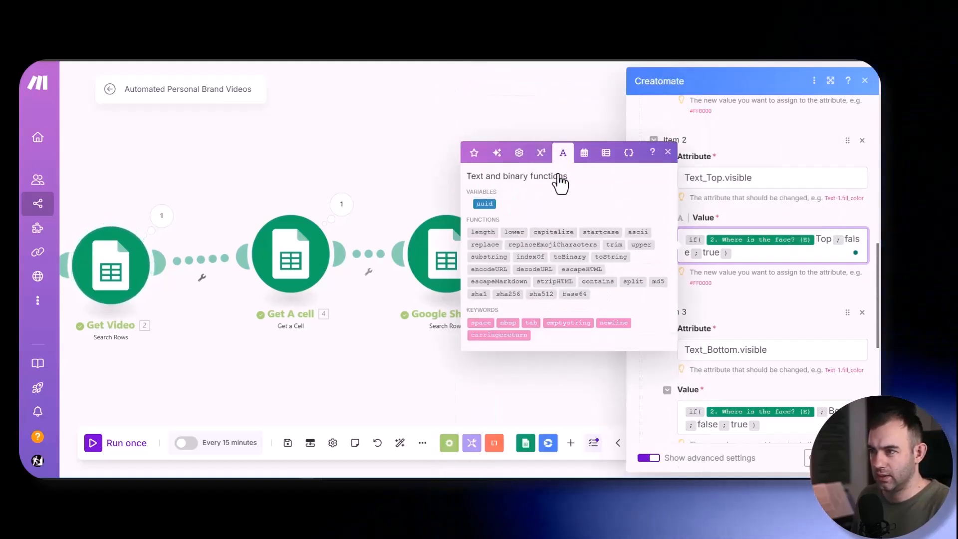
pyautogui.click(519, 158)
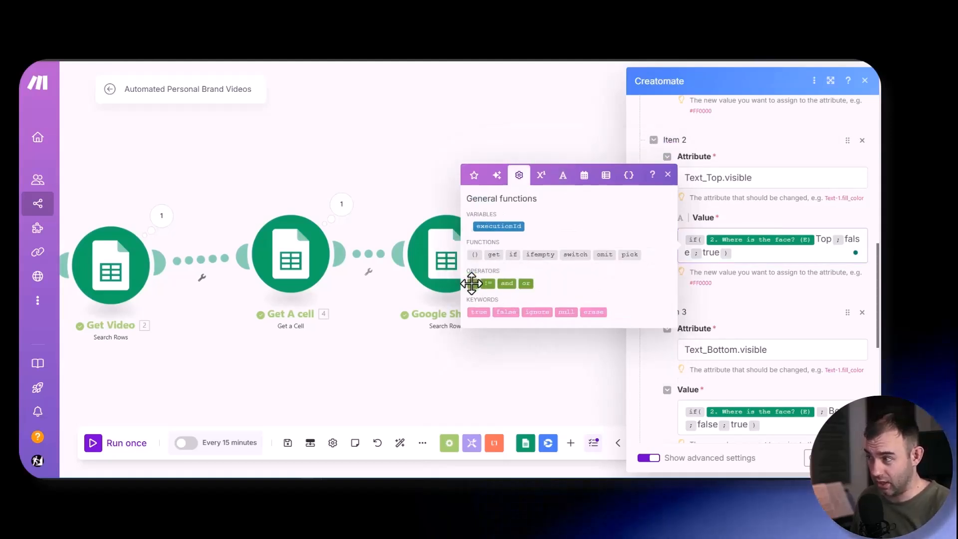
pyautogui.moveTo(471, 283); pyautogui.dragTo(777, 235)
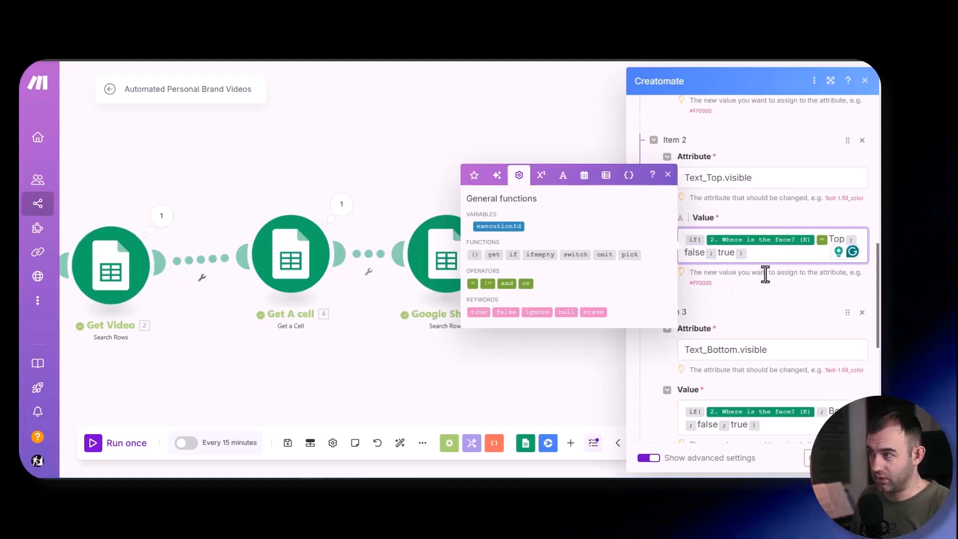
# - Replace the separator before Bottom in the Text_Bottom.visible condition with the equals operator and save the Creatomate module
pyautogui.scroll(-2, 775, 307)
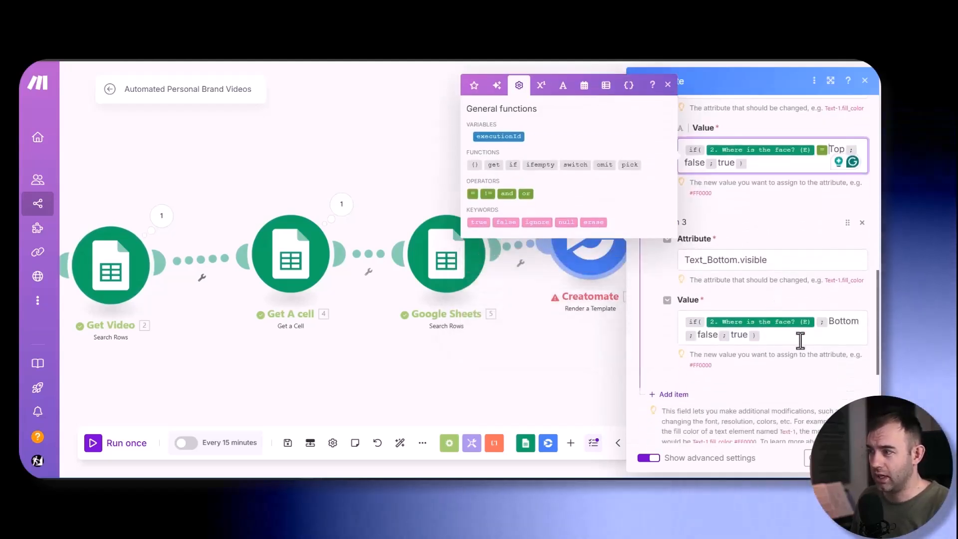
pyautogui.click(827, 321)
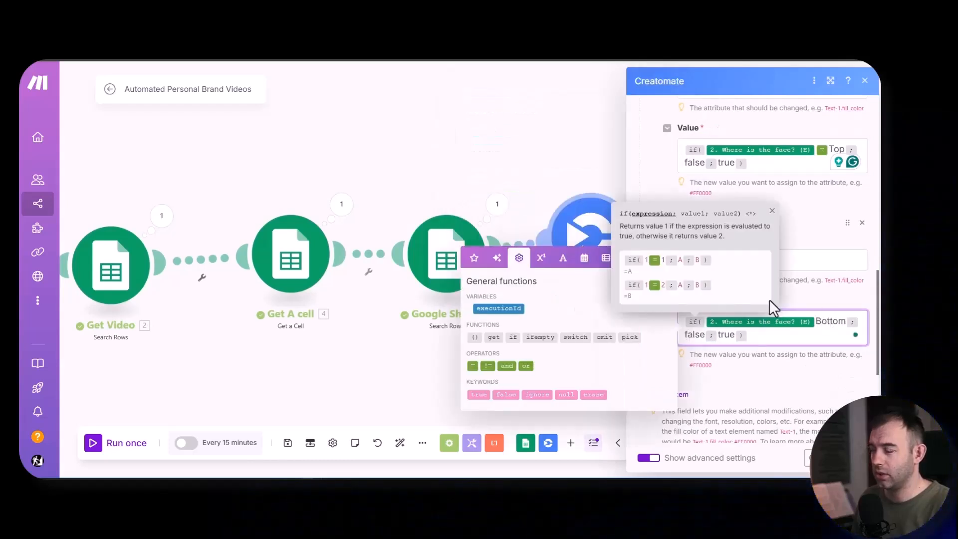
pyautogui.click(772, 210)
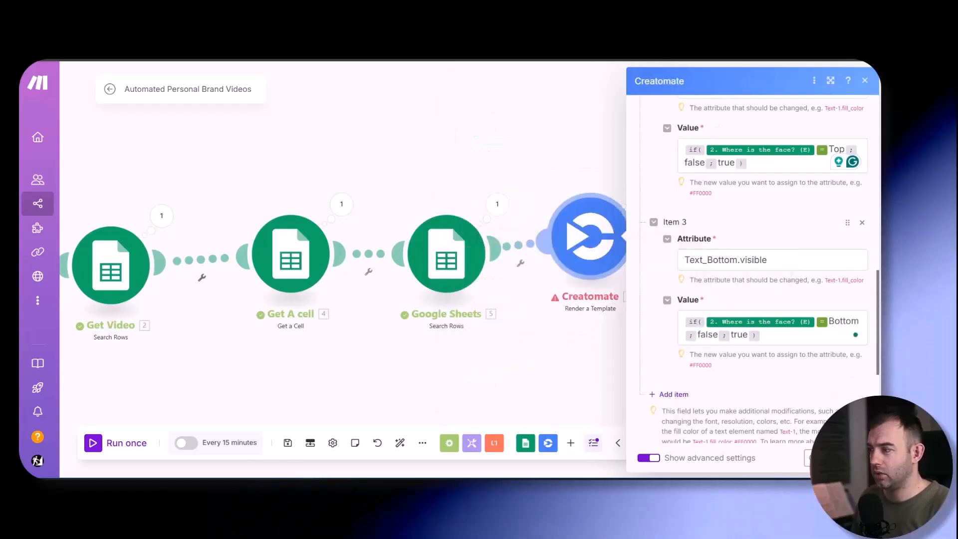
pyautogui.click(856, 457)
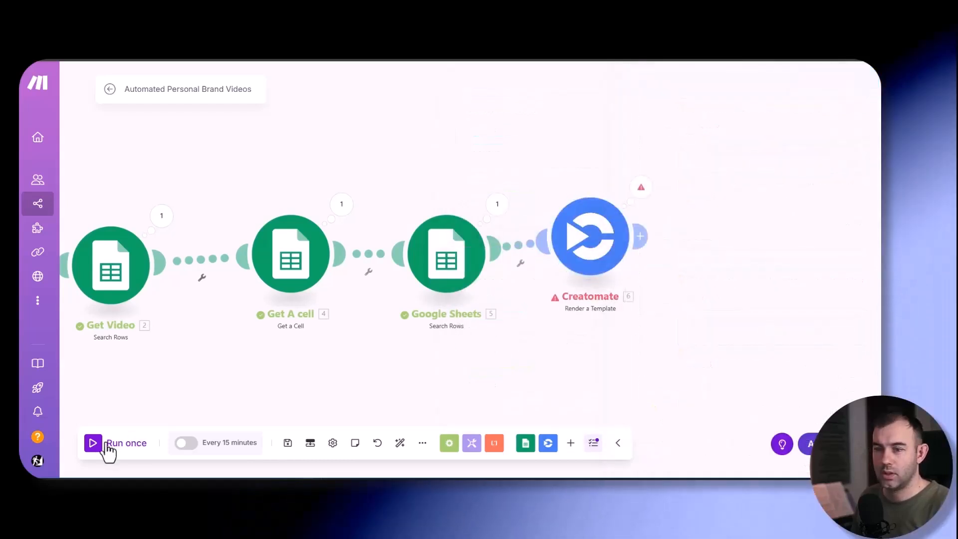
# - Run the scenario once and open the rendered video's URL from the Creatomate output in a new browser tab
pyautogui.click(93, 444)
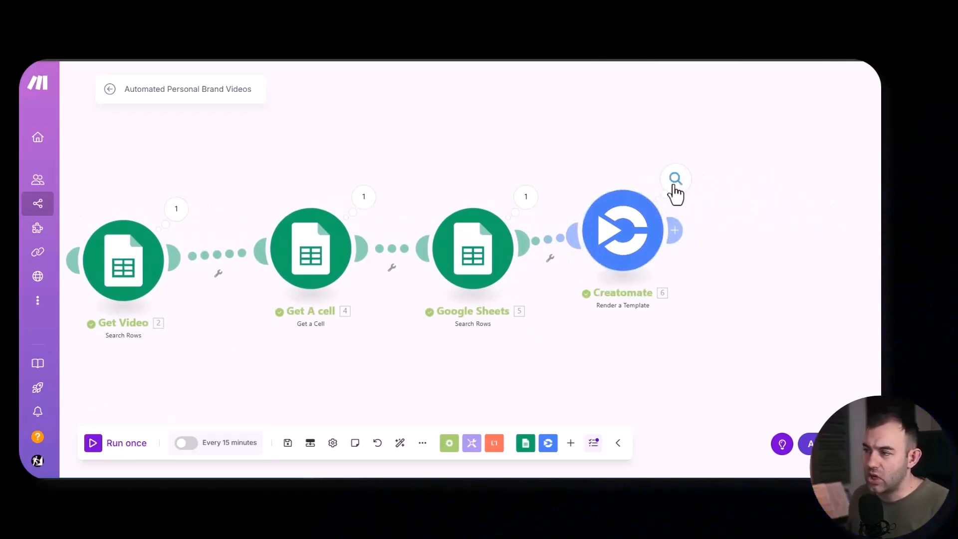
pyautogui.click(679, 189)
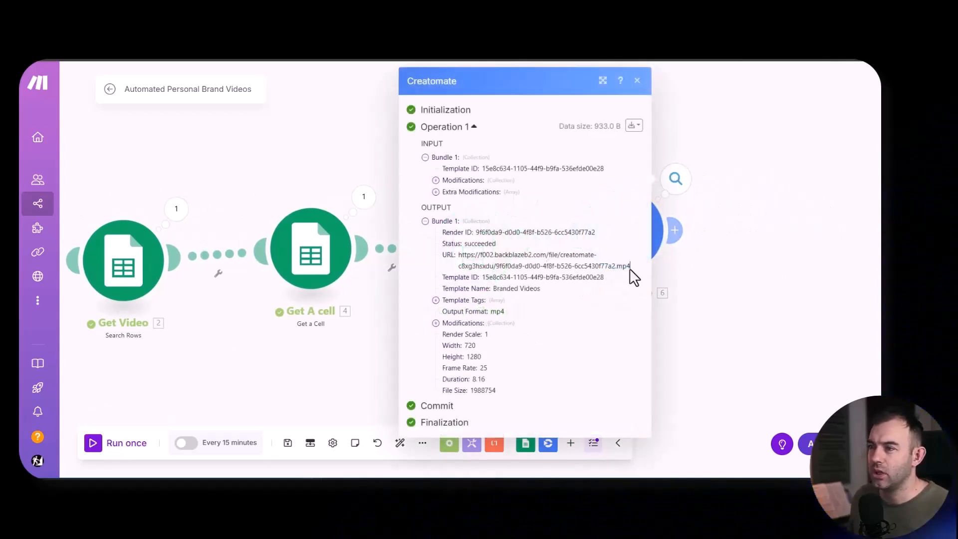
pyautogui.moveTo(630, 266); pyautogui.dragTo(466, 256)
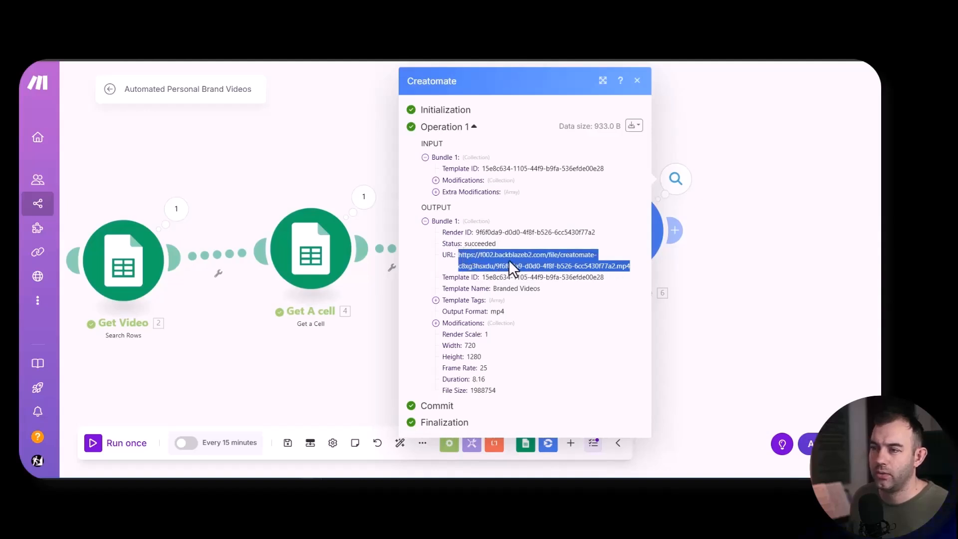
pyautogui.hotkey('ctrl', 'c')
pyautogui.hotkey('ctrl', 't')
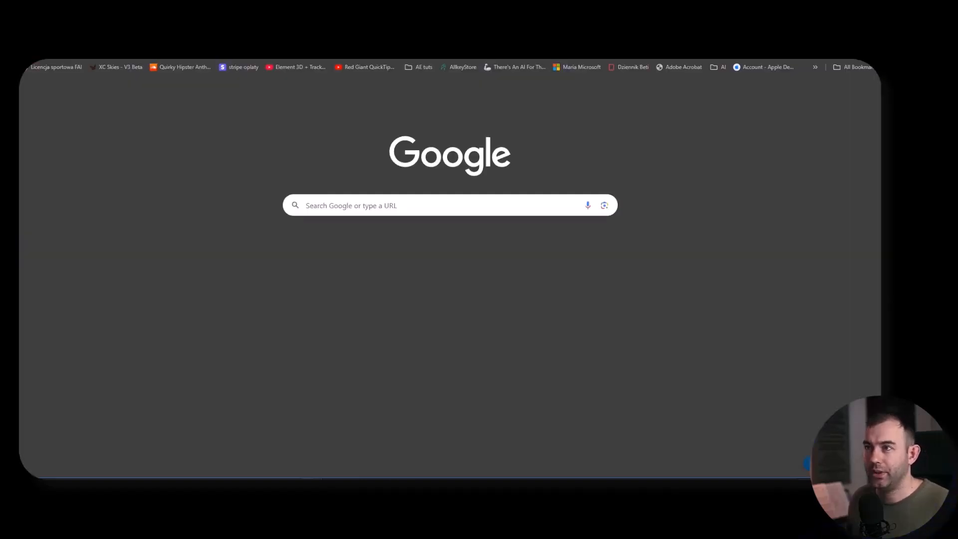
pyautogui.hotkey('ctrl', 'v')
pyautogui.press('Return')
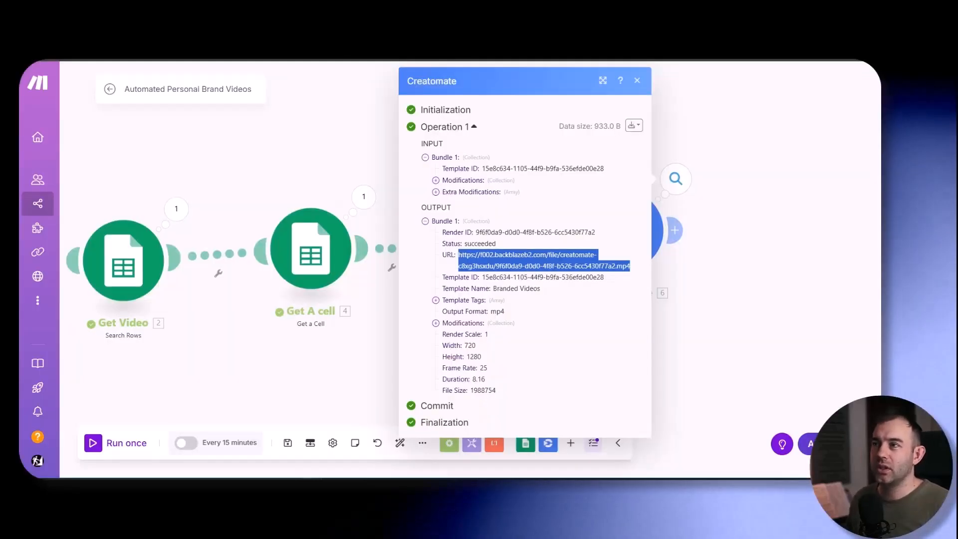
# - Return to the scenario and add a Google Sheets Update a Row module after Creatomate
pyautogui.click(731, 370)
pyautogui.moveTo(720, 342); pyautogui.dragTo(498, 336)
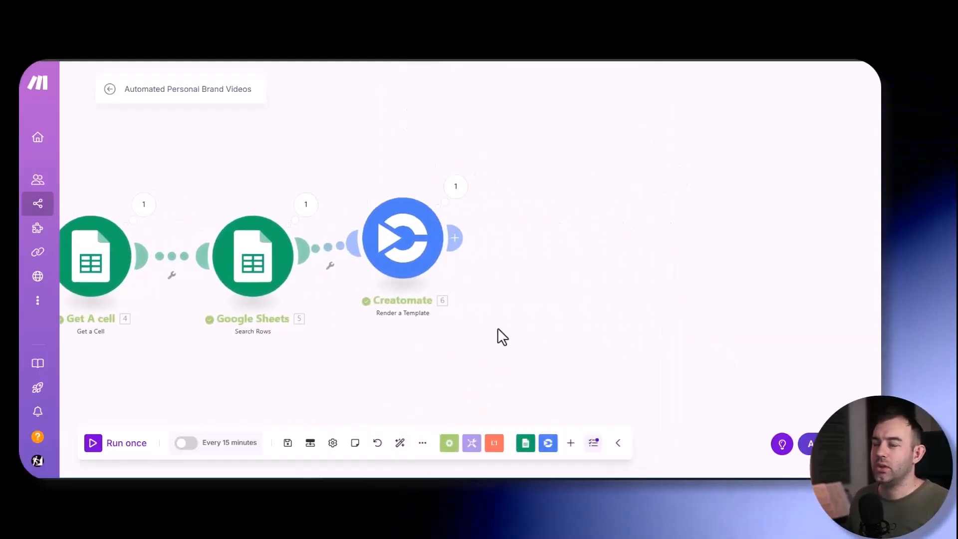
pyautogui.click(460, 239)
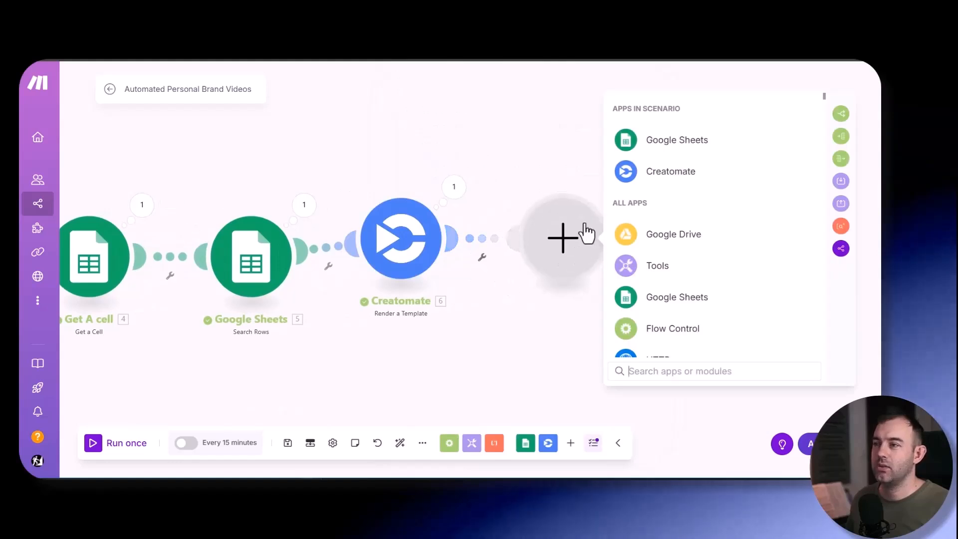
pyautogui.click(650, 145)
pyautogui.click(676, 245)
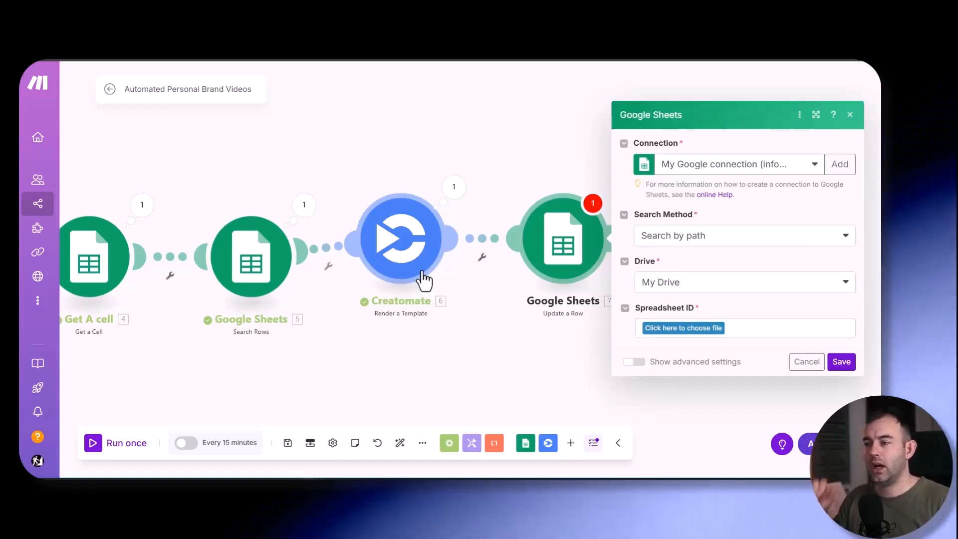
# - Target Sheet1 of the Ttitles spreadsheet and map the row number from the Get titles module
pyautogui.click(691, 333)
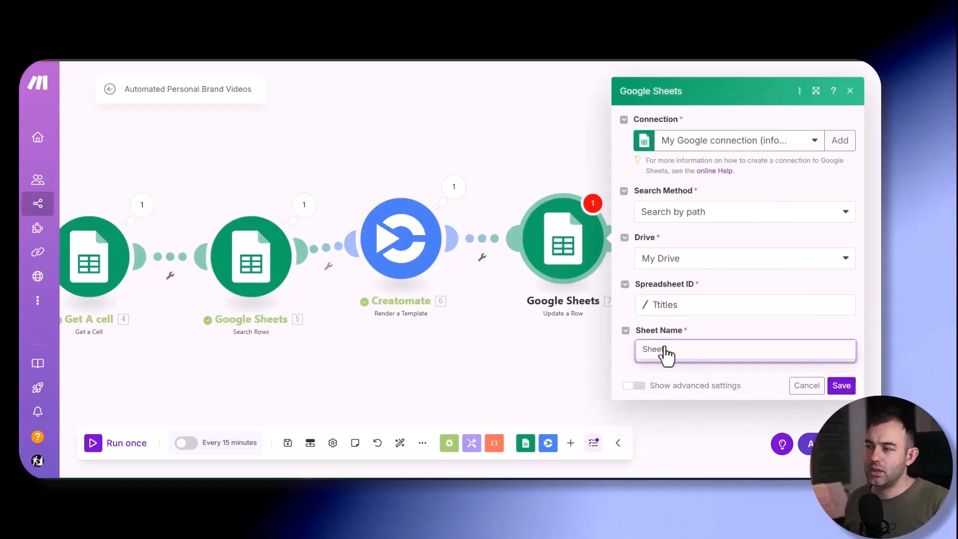
pyautogui.click(664, 351)
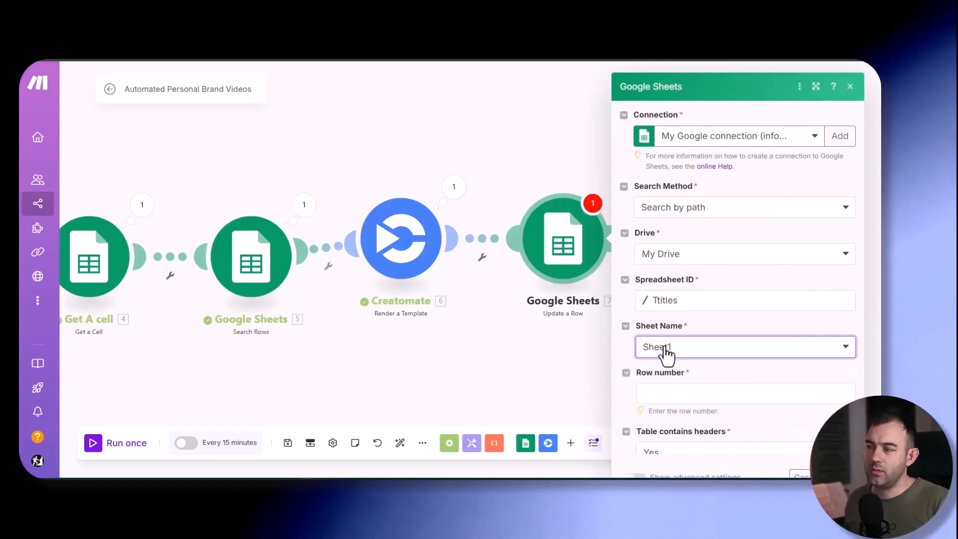
pyautogui.click(658, 388)
pyautogui.scroll(-15, 532, 337)
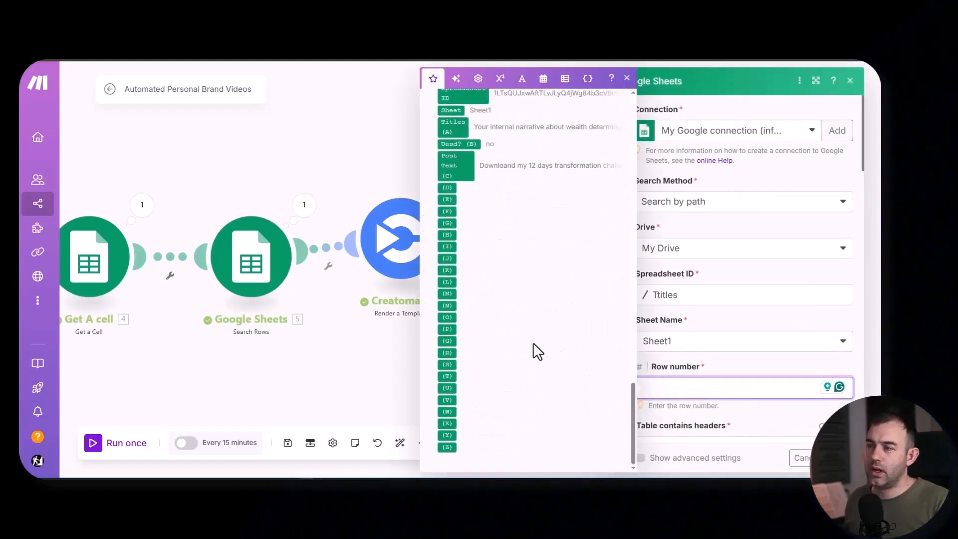
pyautogui.scroll(3, 530, 356)
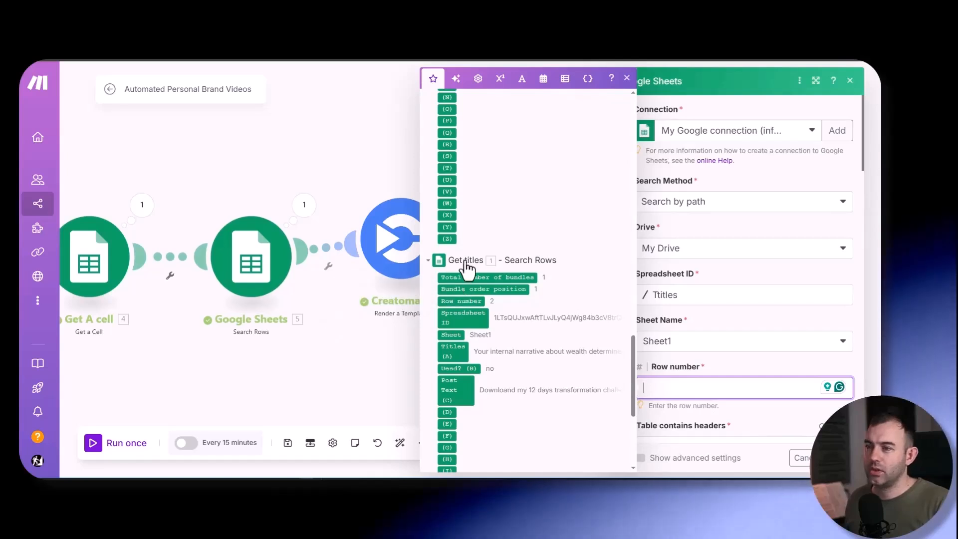
pyautogui.moveTo(459, 303); pyautogui.dragTo(726, 387)
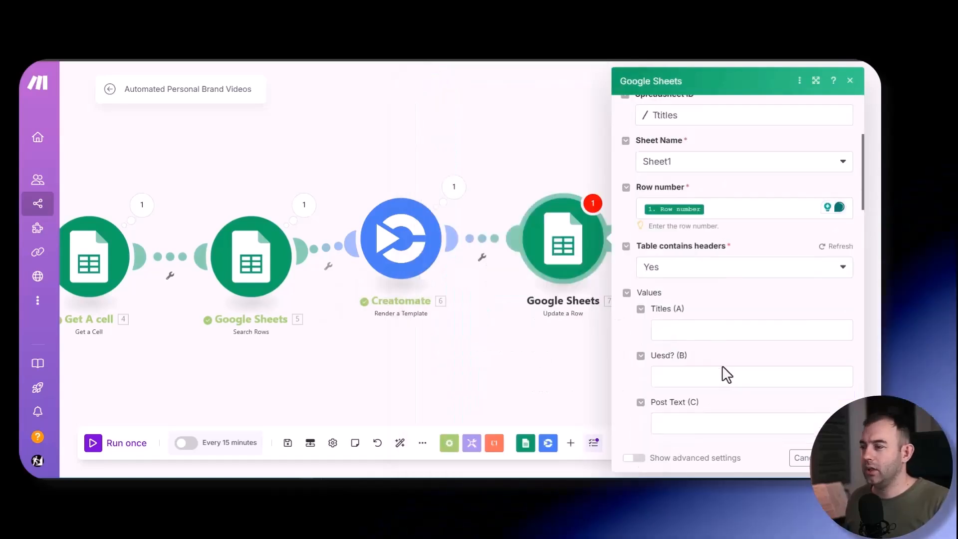
# - Set the Uesd? (B) value of the updated row to yes
pyautogui.click(673, 377)
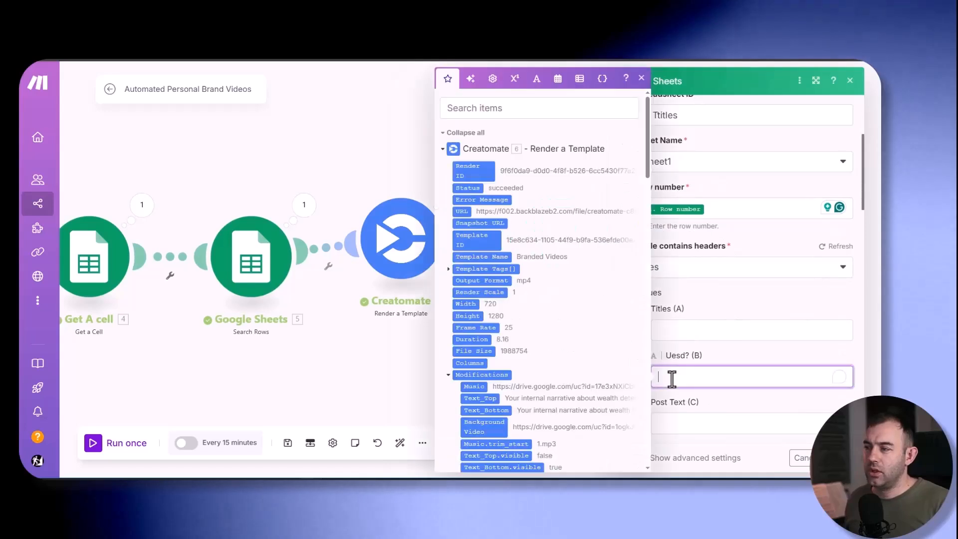
pyautogui.write('yes')
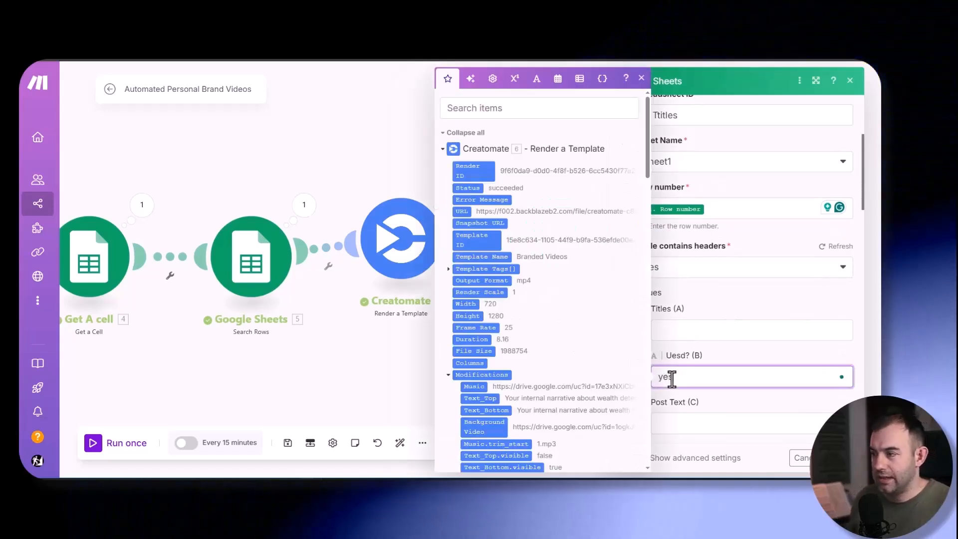
pyautogui.click(724, 367)
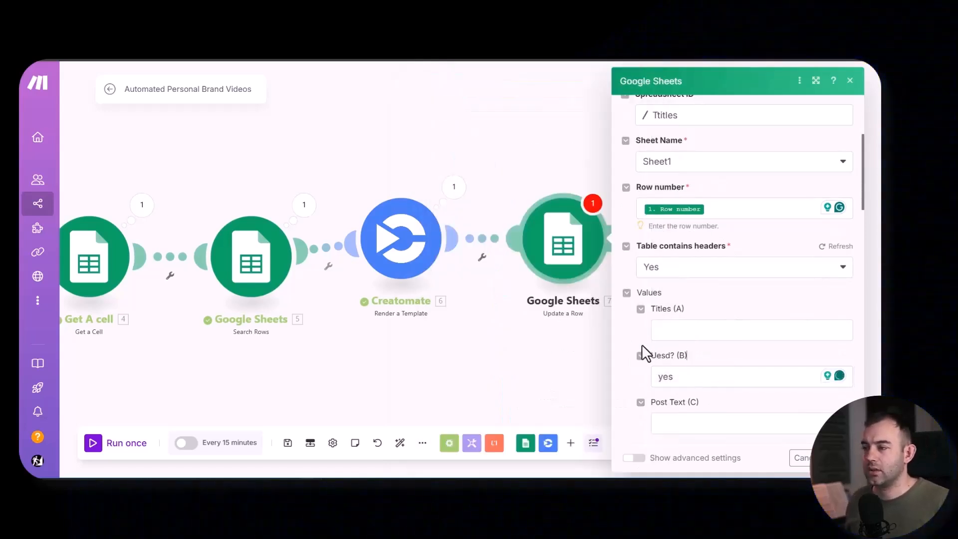
# - Save the Update a Row settings and rename the module "update titles usage"
pyautogui.scroll(-4, 642, 349)
pyautogui.scroll(1, 642, 349)
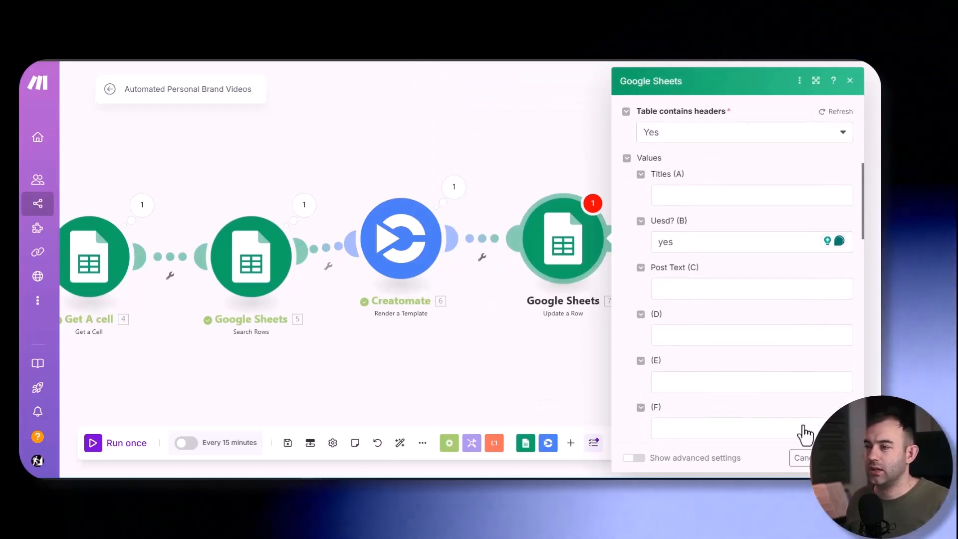
pyautogui.click(801, 458)
pyautogui.rightClick(560, 254)
pyautogui.click(593, 319)
pyautogui.write('update titles usage')
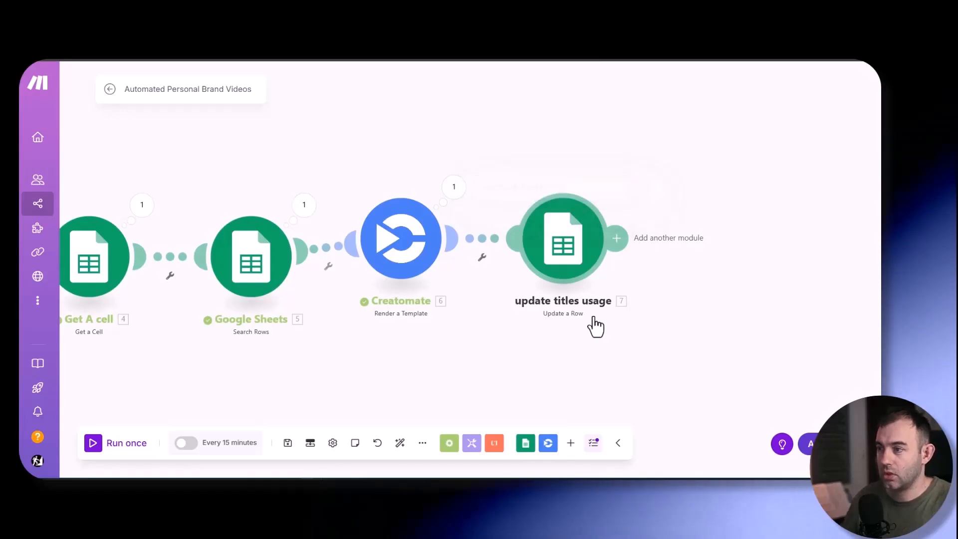
# - Clone the update titles usage module, attach the copy after it and open the copy's settings
pyautogui.rightClick(562, 247)
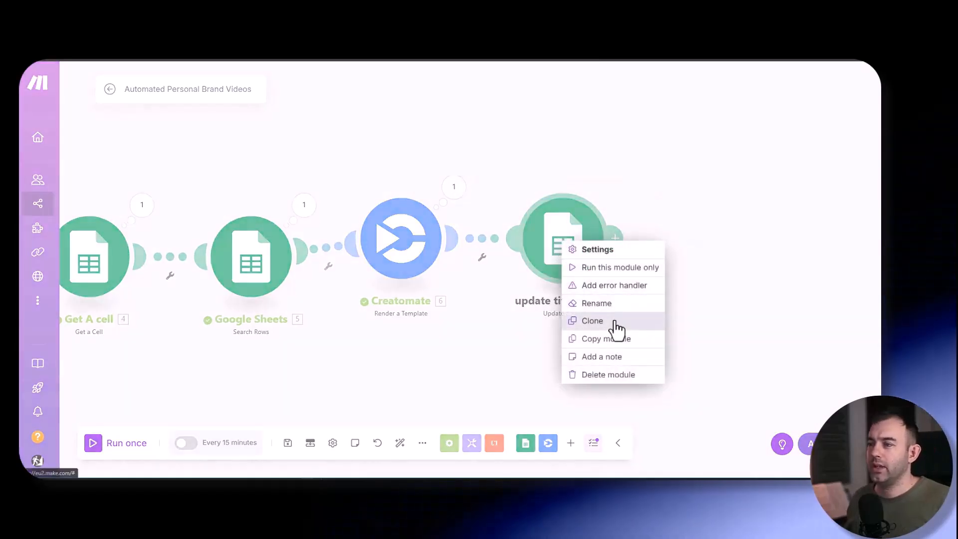
pyautogui.click(594, 321)
pyautogui.click(718, 241)
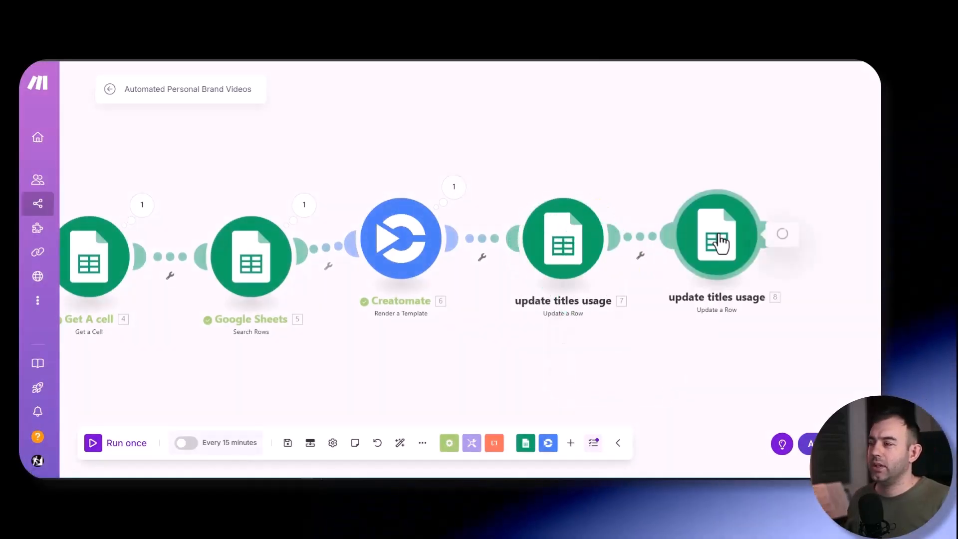
pyautogui.click(718, 242)
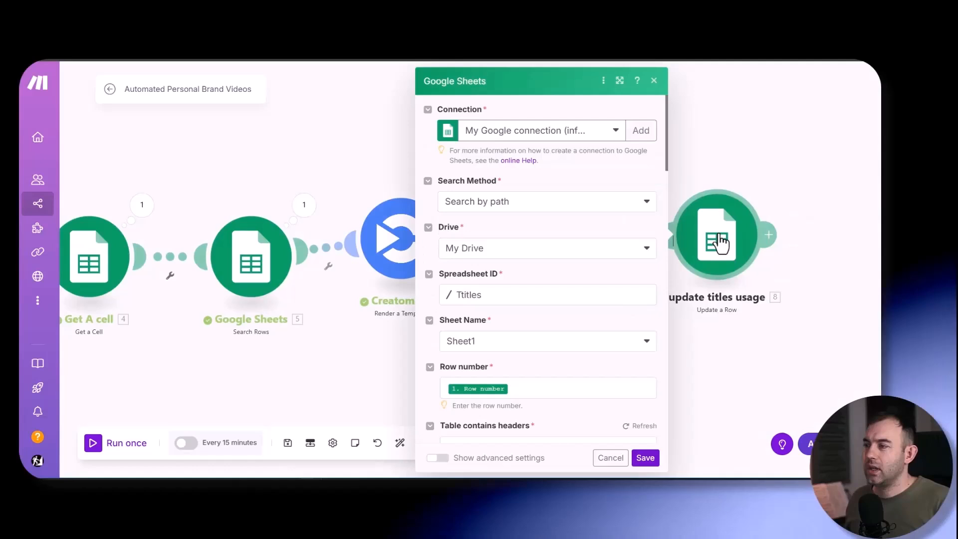
# - Point the cloned module to the Video Pool Data spreadsheet and map its row number from the Get Video module
pyautogui.click(509, 295)
pyautogui.write('vid')
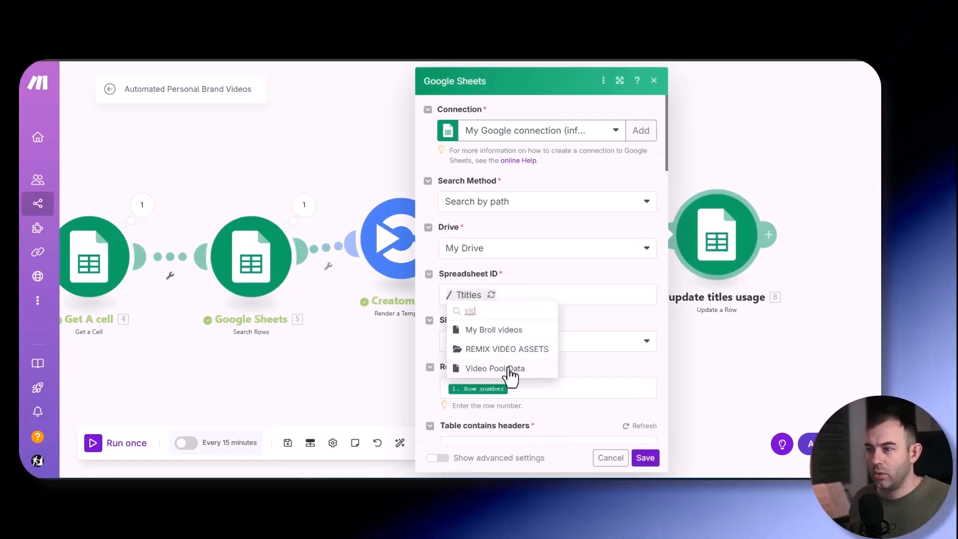
pyautogui.click(508, 370)
pyautogui.scroll(-1, 529, 354)
pyautogui.click(544, 334)
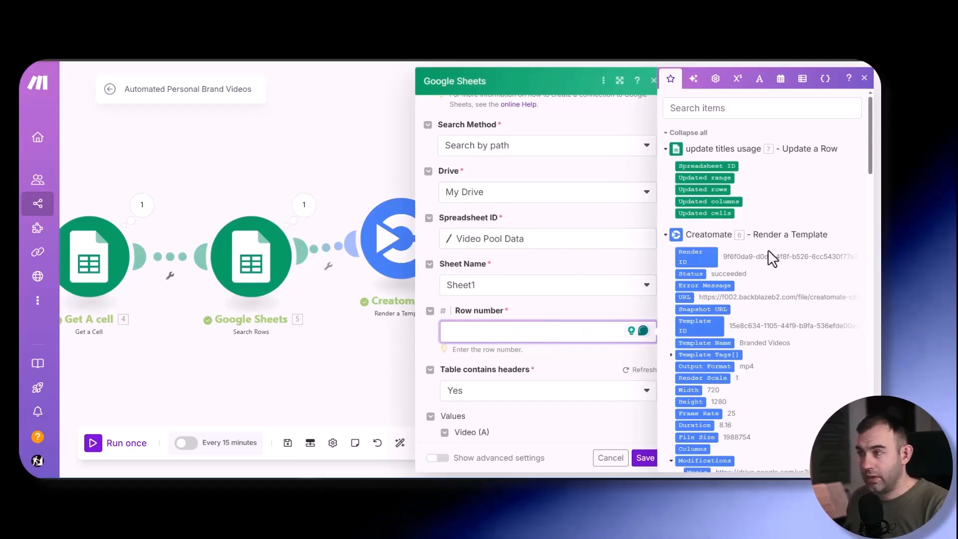
pyautogui.scroll(-15, 771, 257)
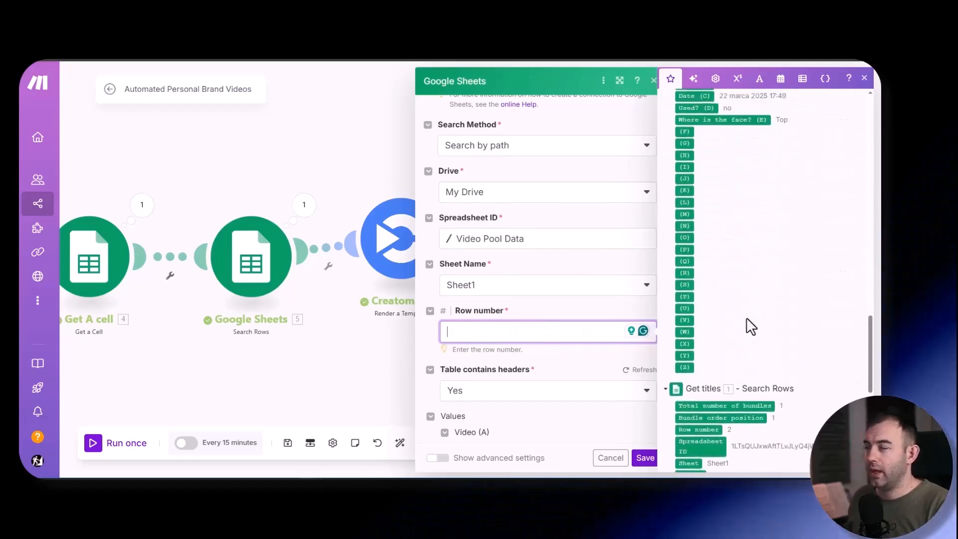
pyautogui.scroll(5, 749, 322)
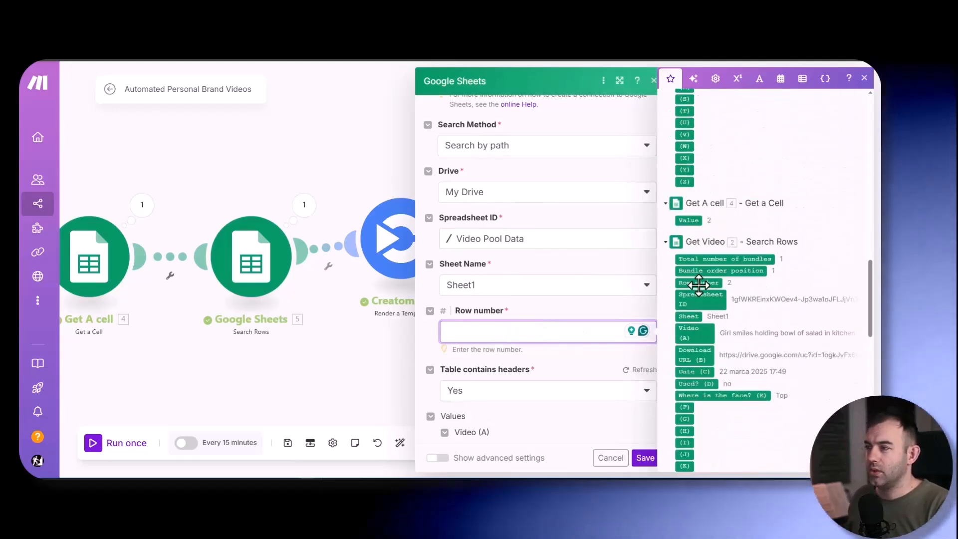
pyautogui.moveTo(698, 285); pyautogui.dragTo(548, 332)
# - Clear the Download URL (B) value, set Used? (D) to yes and save the module
pyautogui.scroll(-5, 436, 231)
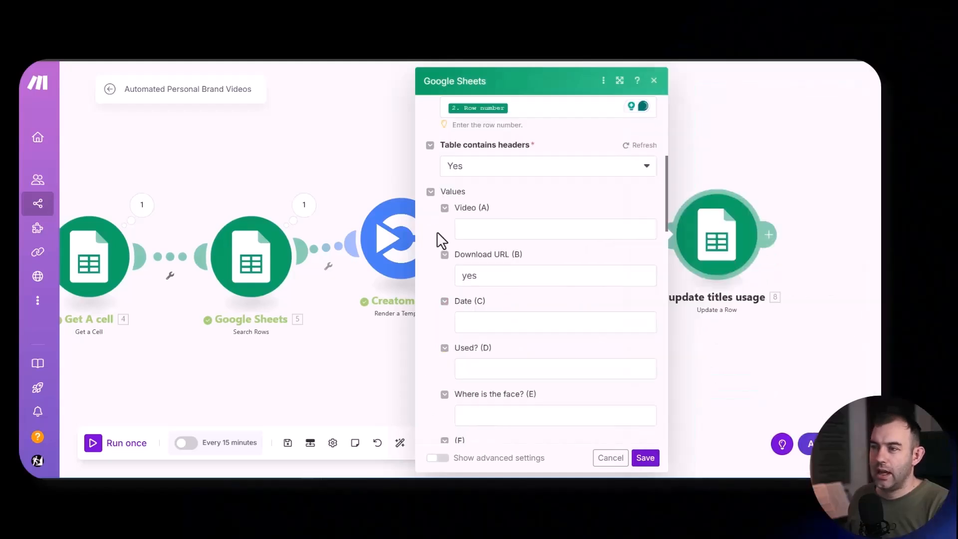
pyautogui.click(521, 274)
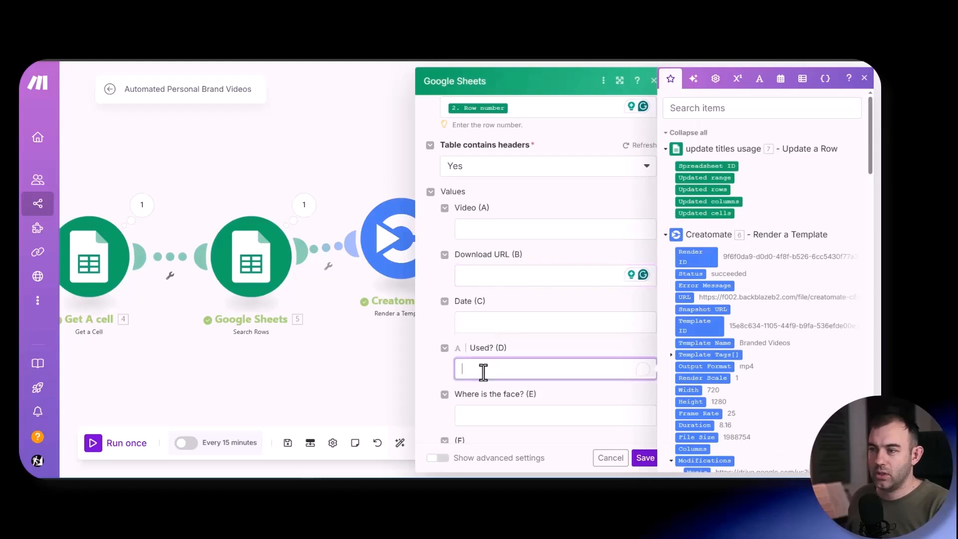
pyautogui.click(644, 458)
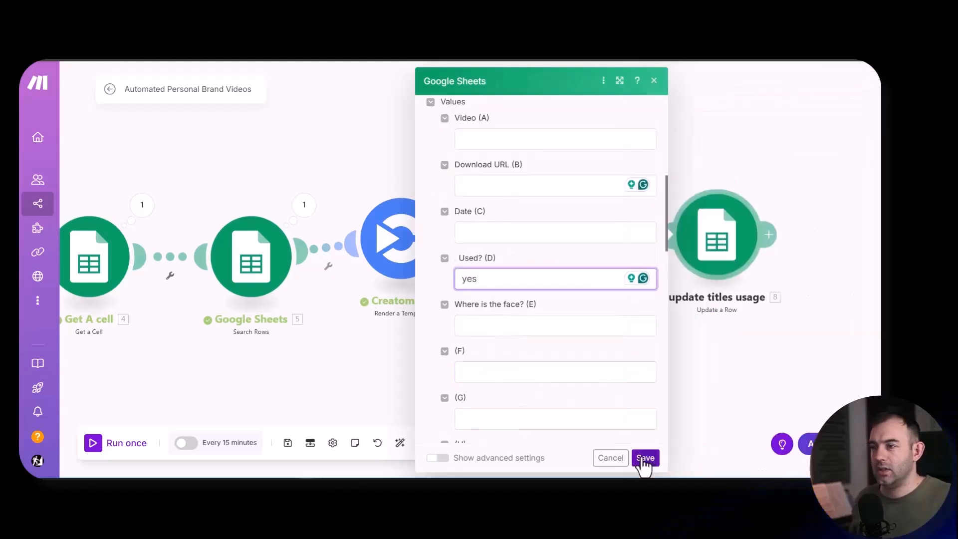
# - Rename the second Update a Row module "update video usage"
pyautogui.rightClick(533, 269)
pyautogui.click(566, 330)
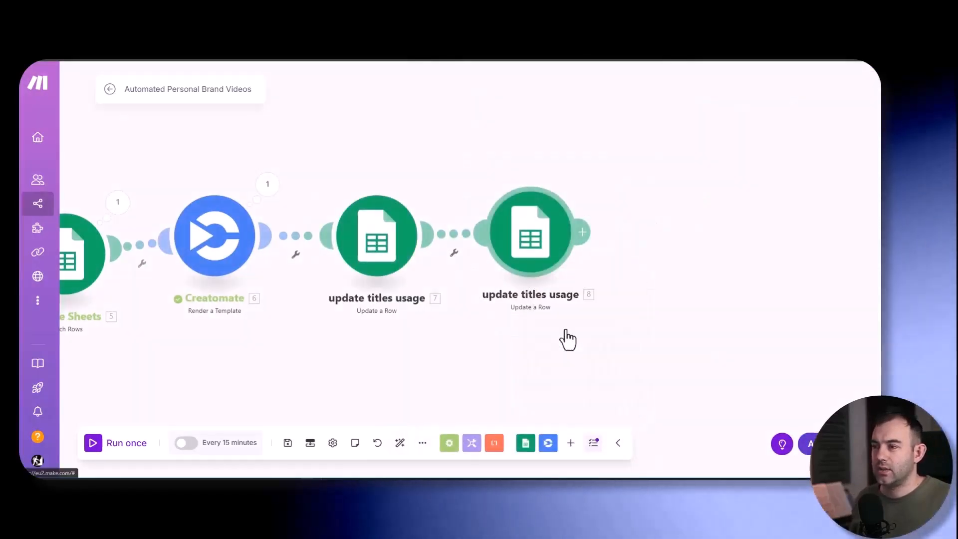
pyautogui.moveTo(480, 181); pyautogui.dragTo(501, 182)
pyautogui.write('vid usage')
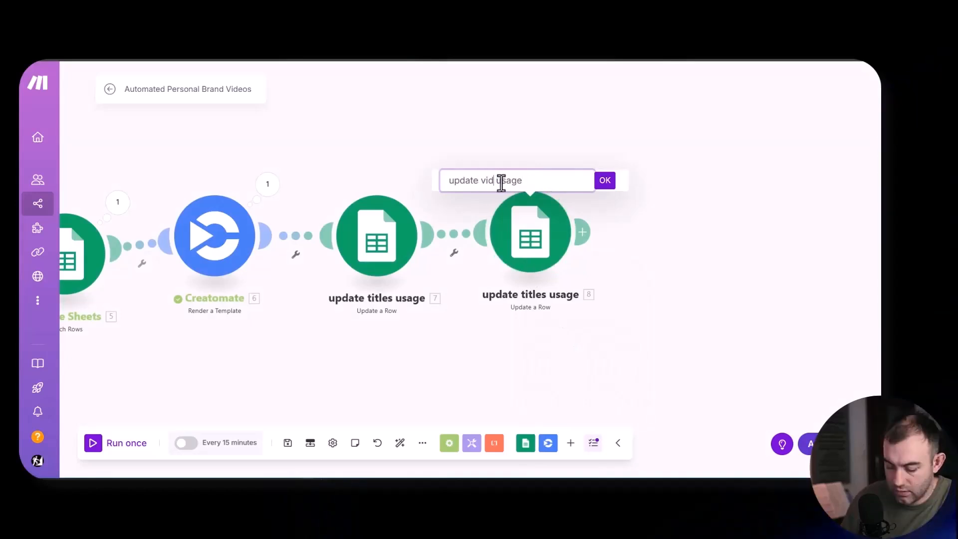
pyautogui.click(585, 231)
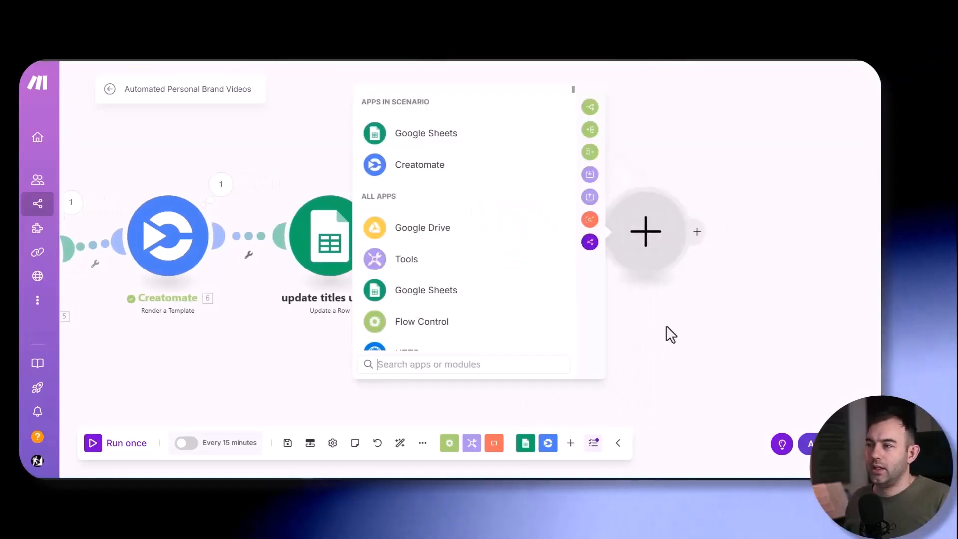
pyautogui.click(666, 333)
# - Clone the update video usage module, attach the copy at the end of the chain and open its settings
pyautogui.rightClick(492, 223)
pyautogui.click(521, 303)
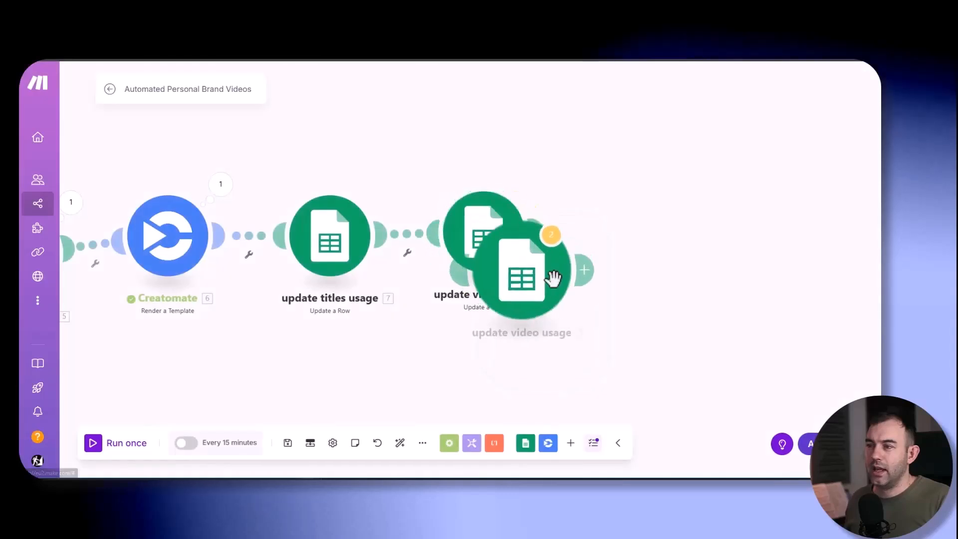
pyautogui.click(620, 235)
pyautogui.click(629, 240)
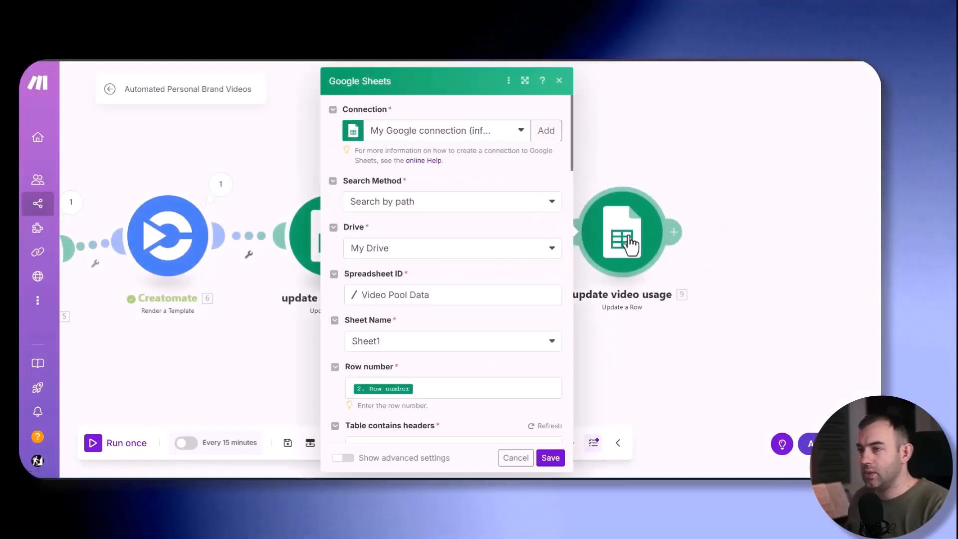
# - Point the new copy to The Music Pool Data spreadsheet and map its row number from the Google Sheets Search Rows module 5
pyautogui.click(399, 295)
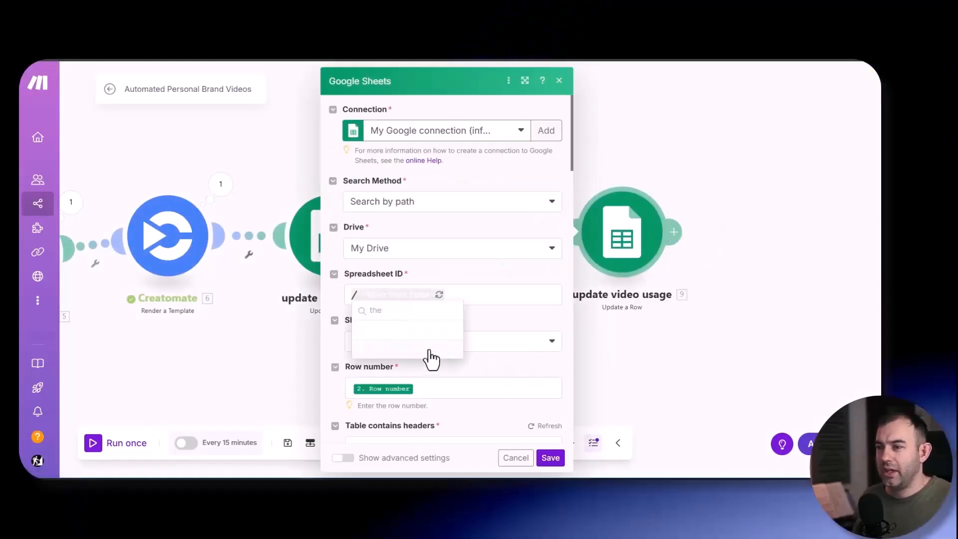
pyautogui.click(427, 352)
pyautogui.click(436, 333)
pyautogui.press('BackSpace')
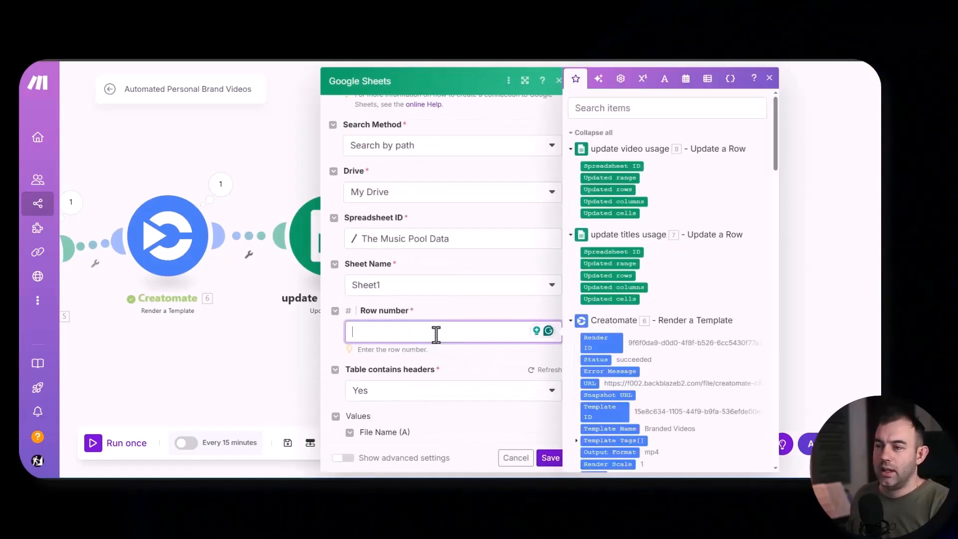
pyautogui.scroll(-20, 620, 256)
pyautogui.scroll(5, 620, 256)
pyautogui.scroll(10, 626, 264)
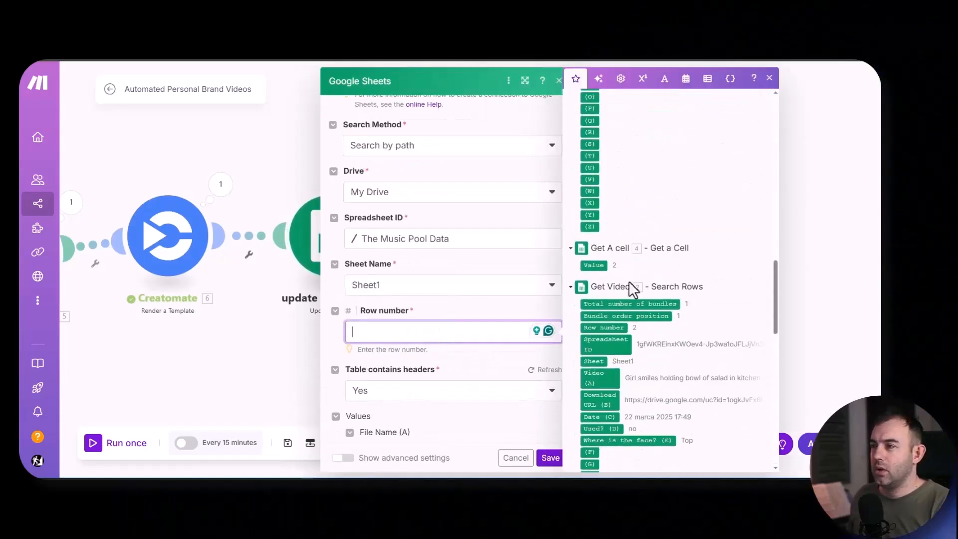
pyautogui.scroll(-3, 678, 312)
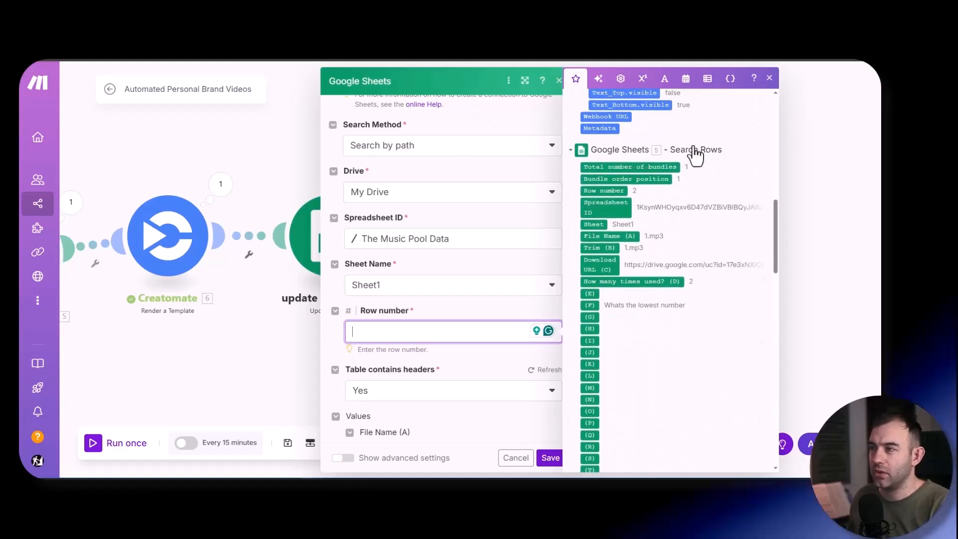
pyautogui.click(609, 190)
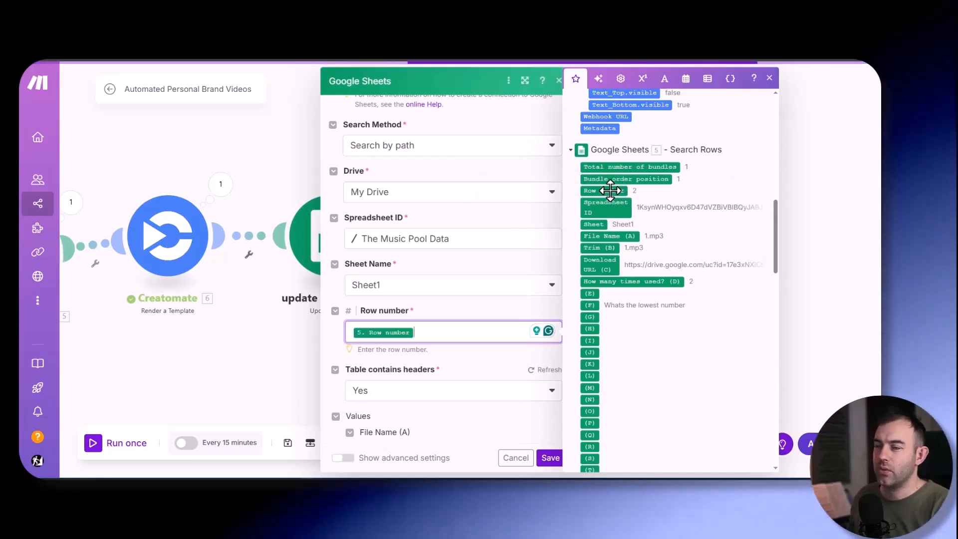
pyautogui.click(471, 354)
# - Set How many times used? (D) to the Get A cell value plus 1 and save the module
pyautogui.scroll(-5, 362, 345)
pyautogui.scroll(1, 362, 355)
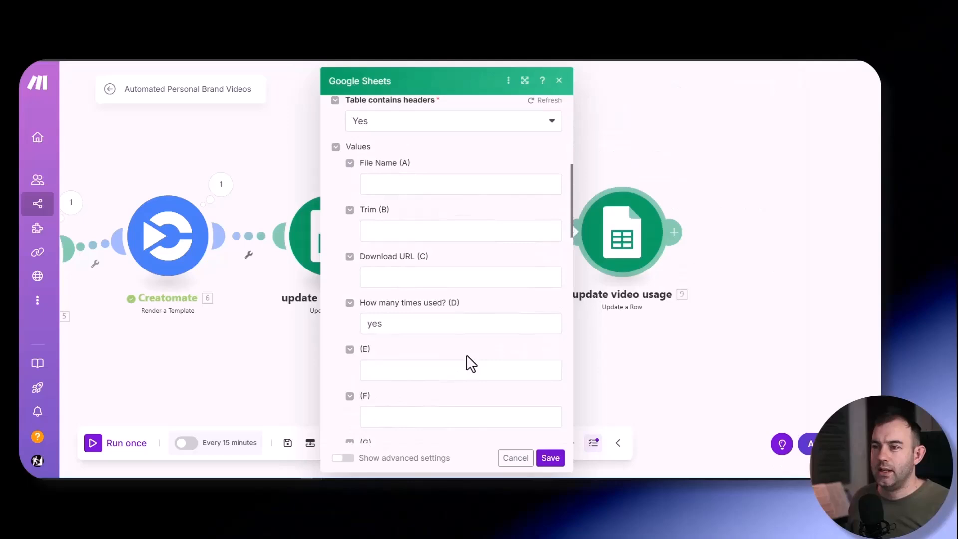
pyautogui.click(411, 323)
pyautogui.press('BackSpace')
pyautogui.press('BackSpace')
pyautogui.press('BackSpace')
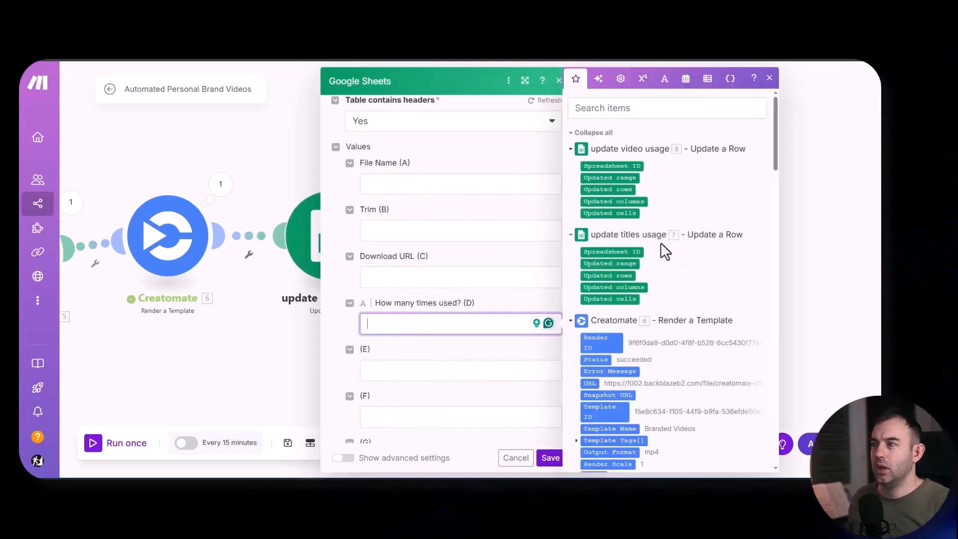
pyautogui.scroll(-10, 662, 247)
pyautogui.scroll(10, 664, 260)
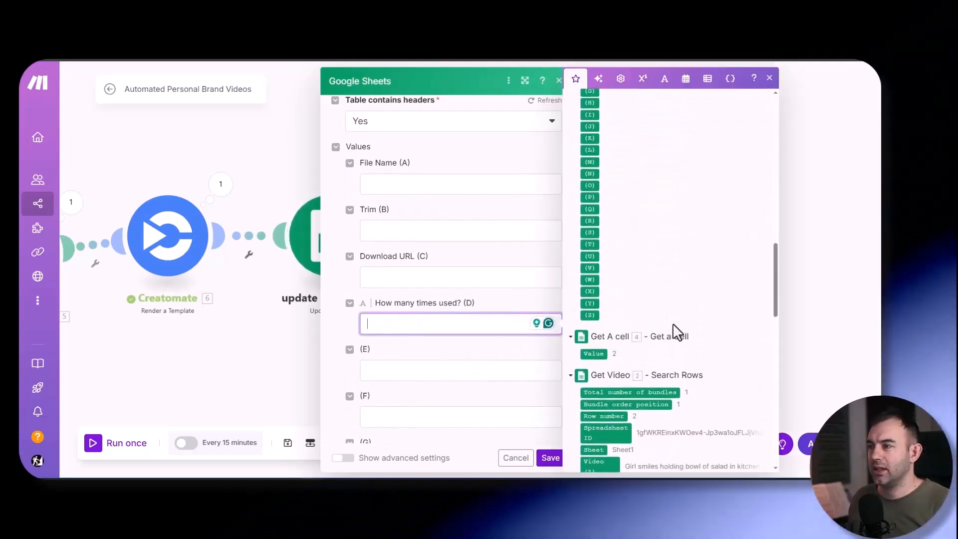
pyautogui.moveTo(594, 355); pyautogui.dragTo(499, 324)
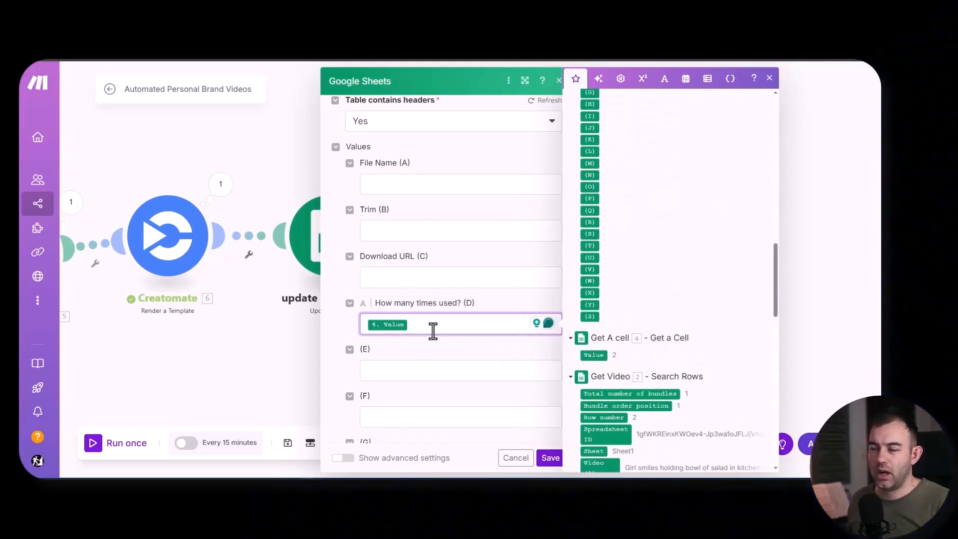
pyautogui.click(642, 79)
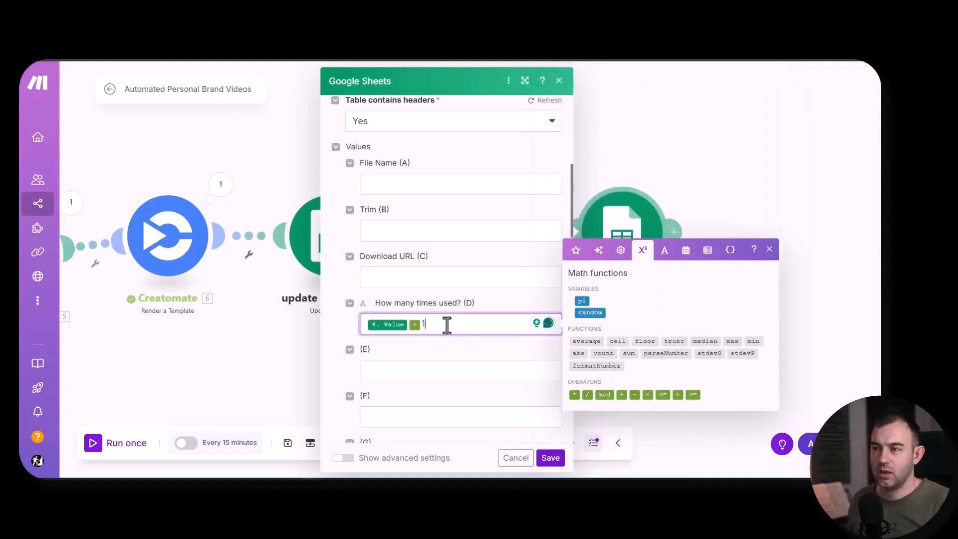
pyautogui.click(454, 351)
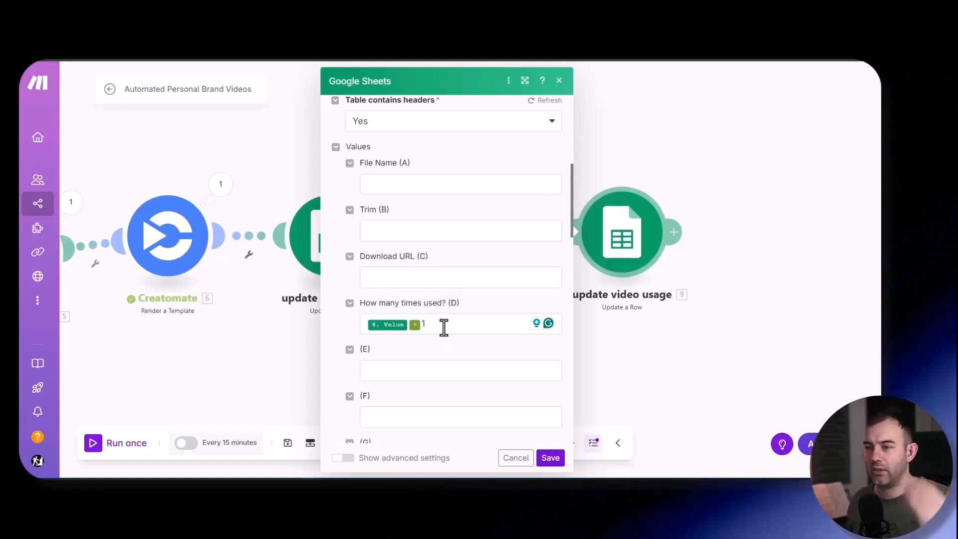
pyautogui.click(551, 459)
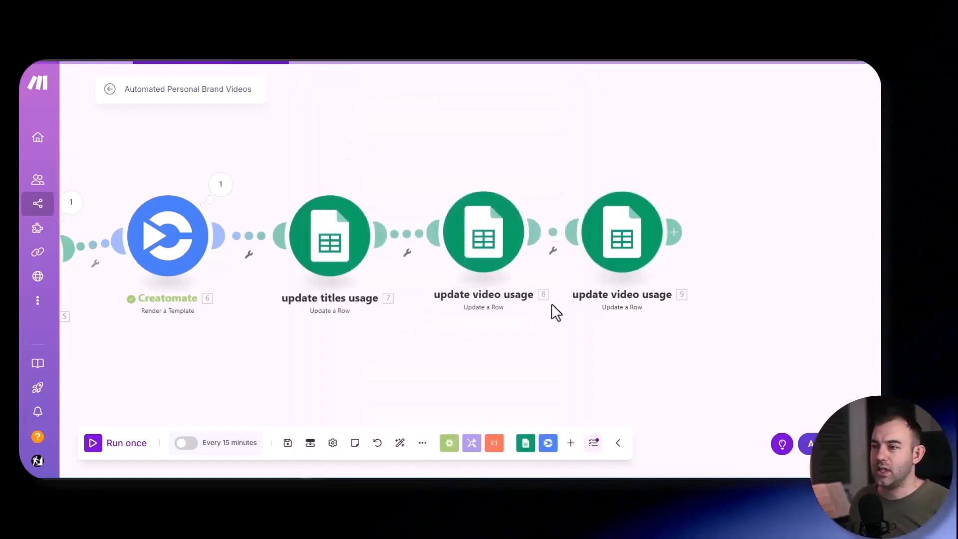
# - Move the last Update a Row module slightly up and rename it "update music usage"
pyautogui.moveTo(613, 249); pyautogui.dragTo(624, 230)
pyautogui.rightClick(628, 219)
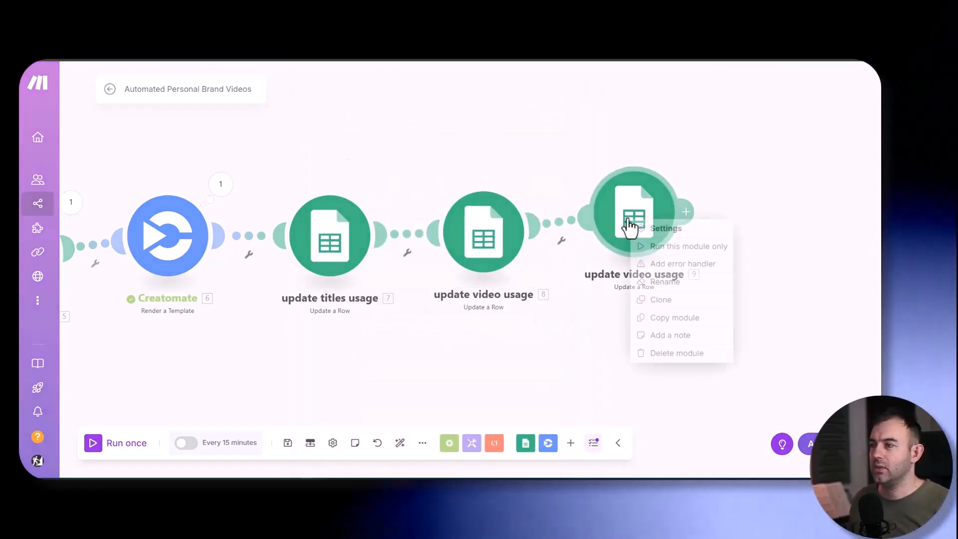
pyautogui.click(616, 373)
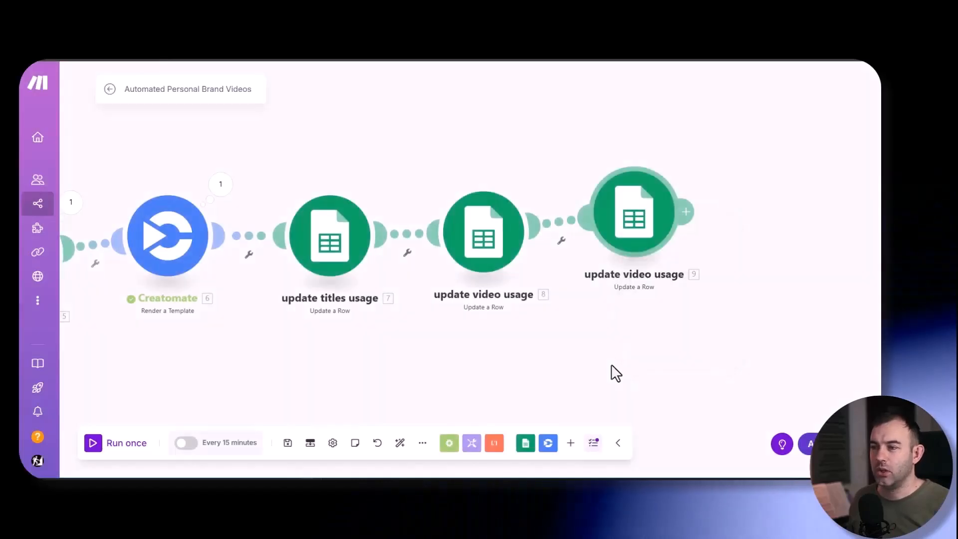
pyautogui.rightClick(643, 210)
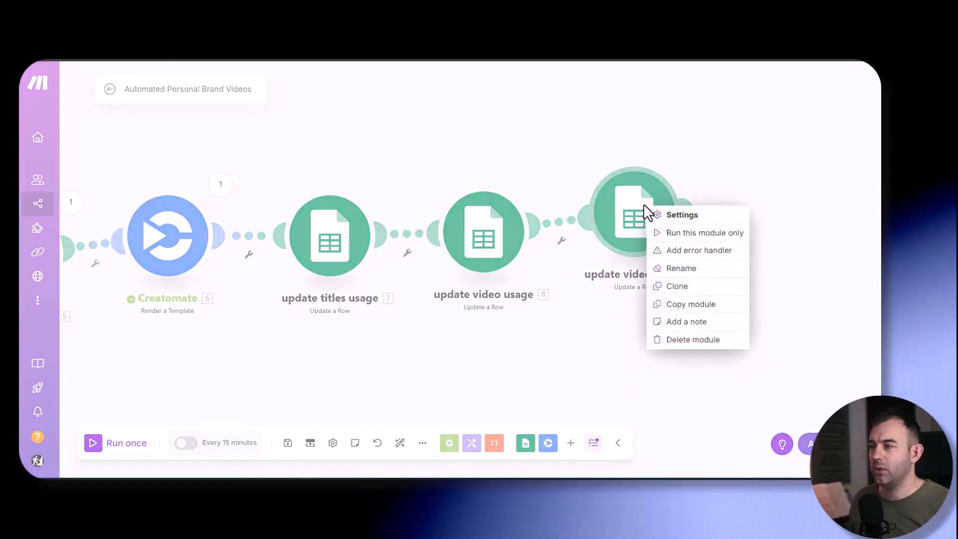
pyautogui.click(684, 270)
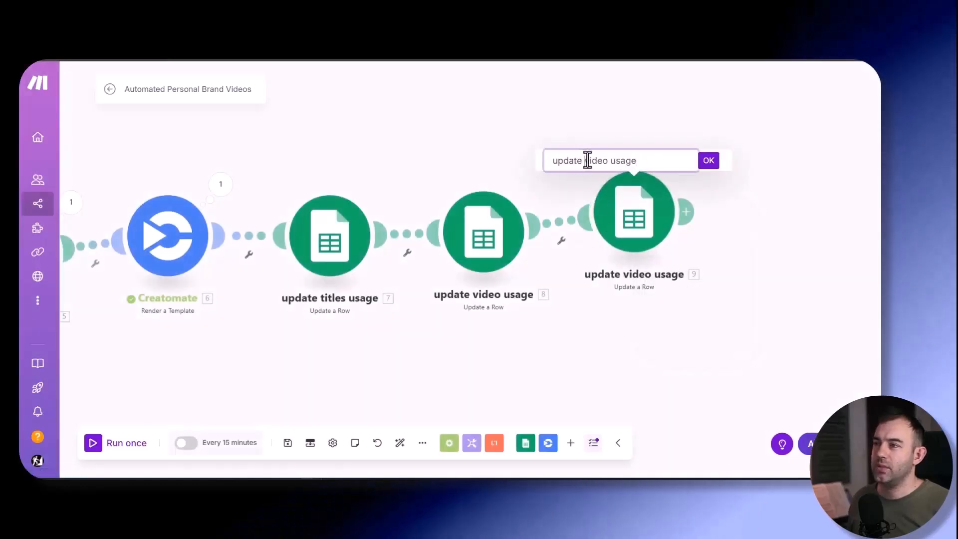
pyautogui.moveTo(584, 160); pyautogui.dragTo(606, 160)
pyautogui.write('music')
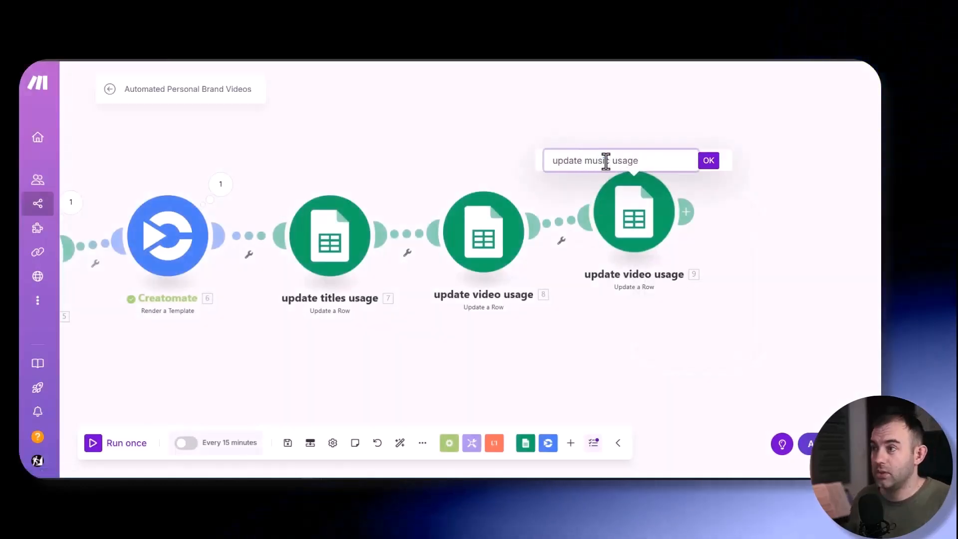
pyautogui.press('Return')
pyautogui.moveTo(441, 331); pyautogui.dragTo(559, 299)
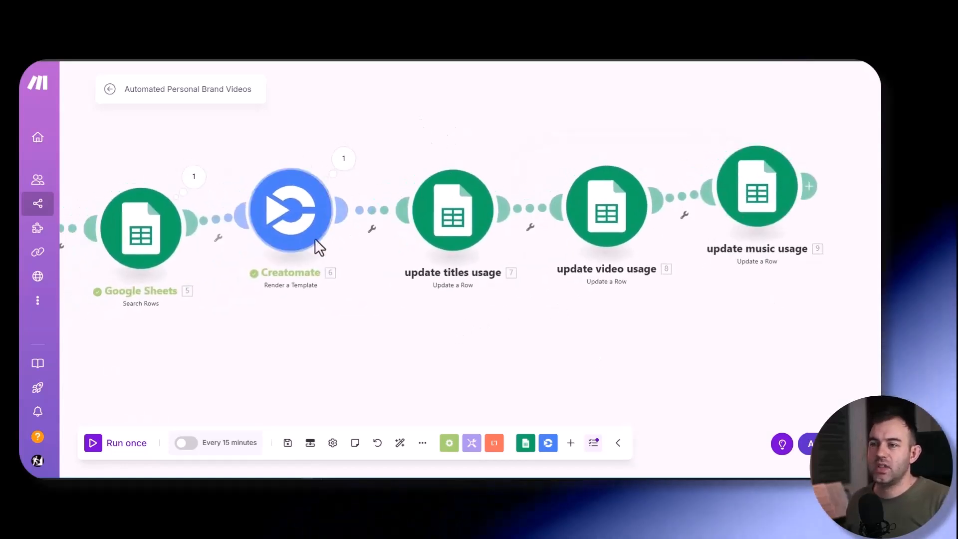
# - Move the Creatomate module slightly up and add a Router after the update music usage module
pyautogui.moveTo(301, 226); pyautogui.dragTo(314, 190)
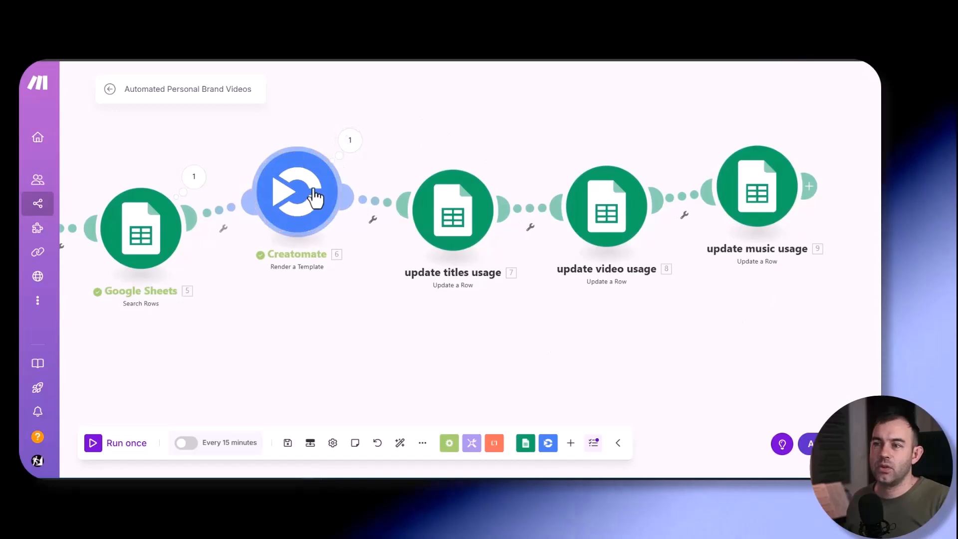
pyautogui.moveTo(314, 192); pyautogui.dragTo(312, 171)
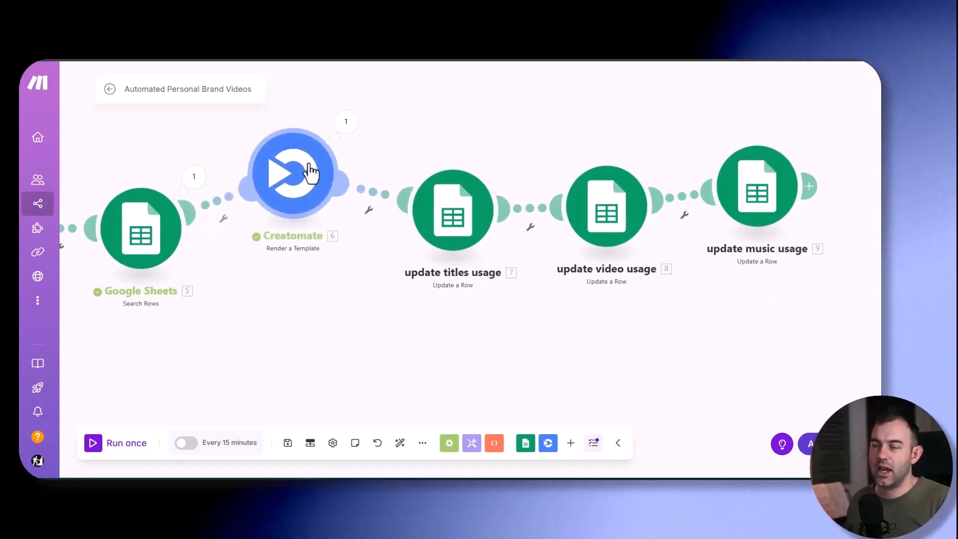
pyautogui.moveTo(594, 339); pyautogui.dragTo(332, 364)
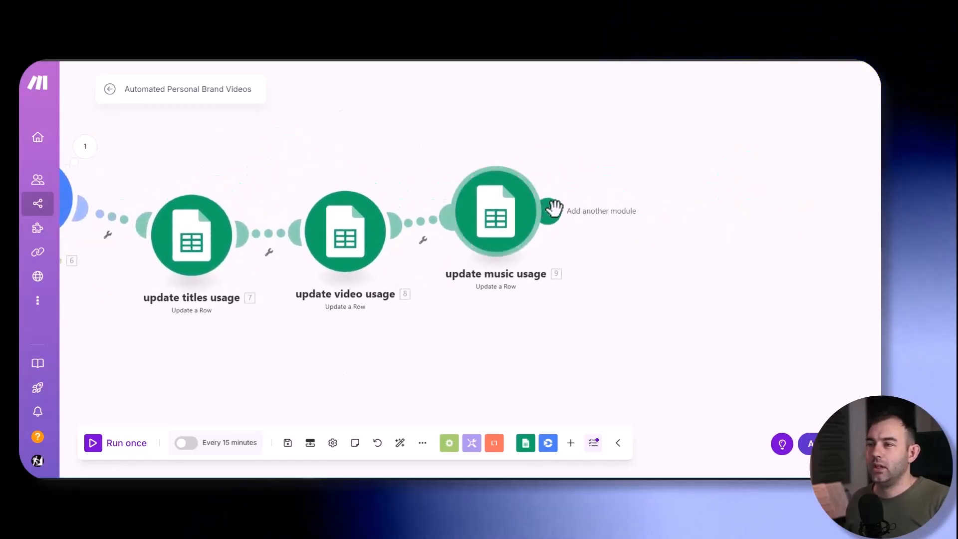
pyautogui.click(549, 209)
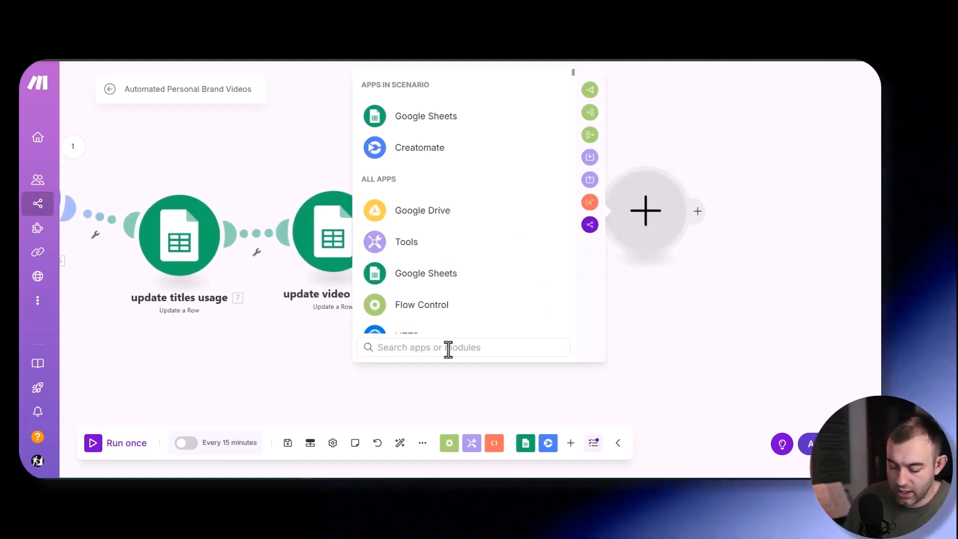
pyautogui.click(421, 304)
pyautogui.click(441, 317)
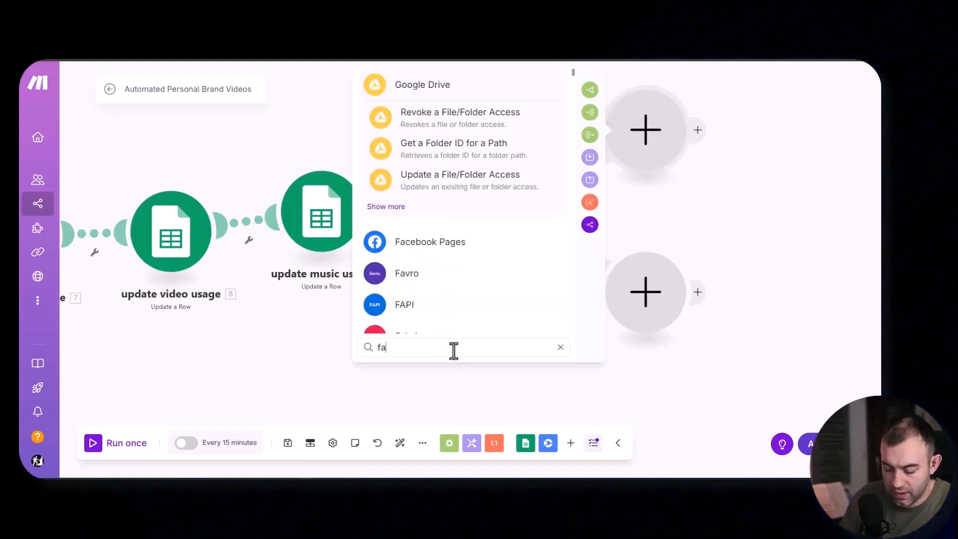
# - Add a Facebook Pages Upload a Video module to the router's first route and check its file settings
pyautogui.write('face')
pyautogui.press('Return')
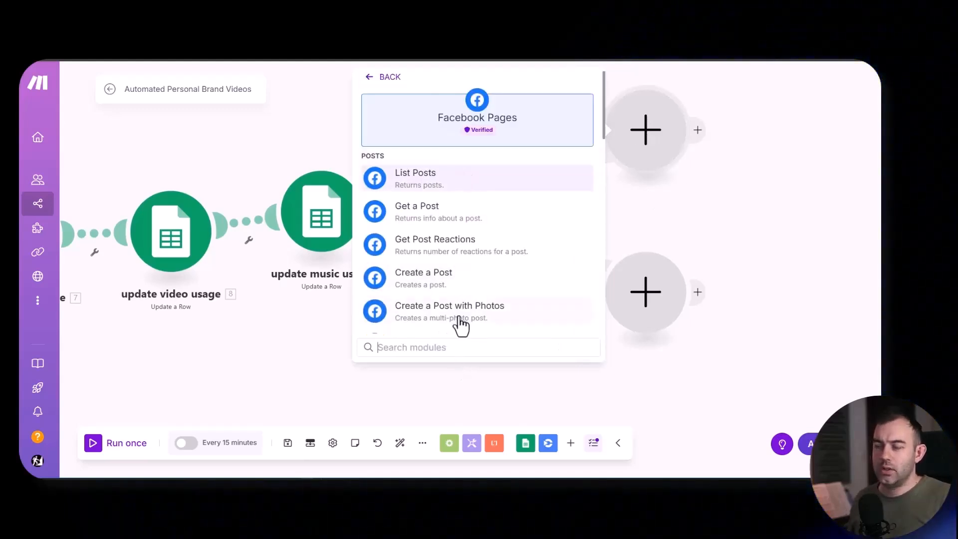
pyautogui.write('yp')
pyautogui.press('BackSpace')
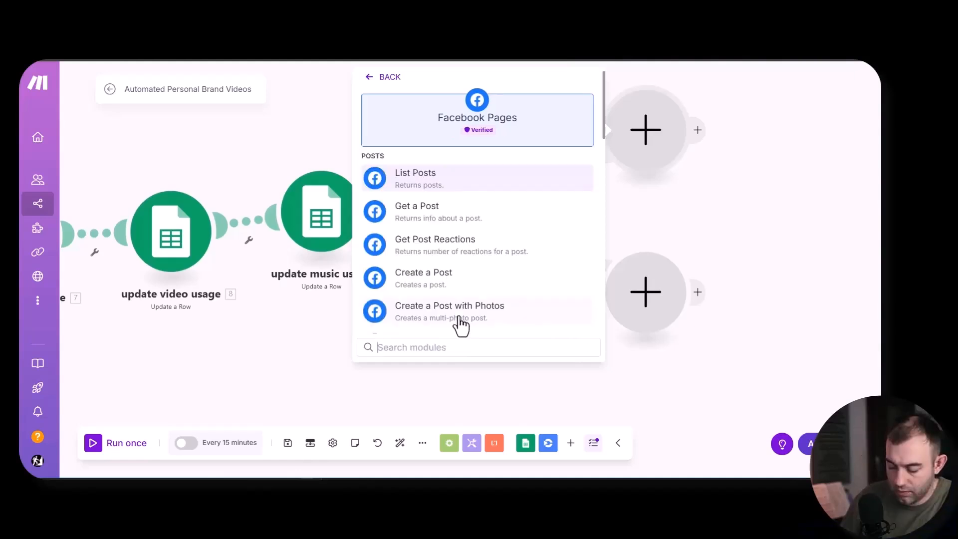
pyautogui.click(427, 259)
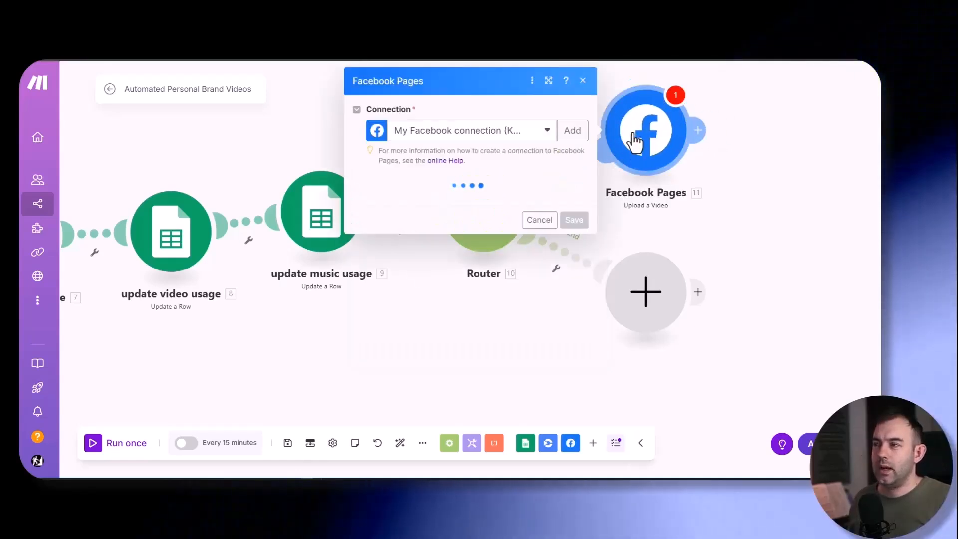
pyautogui.scroll(-2, 486, 333)
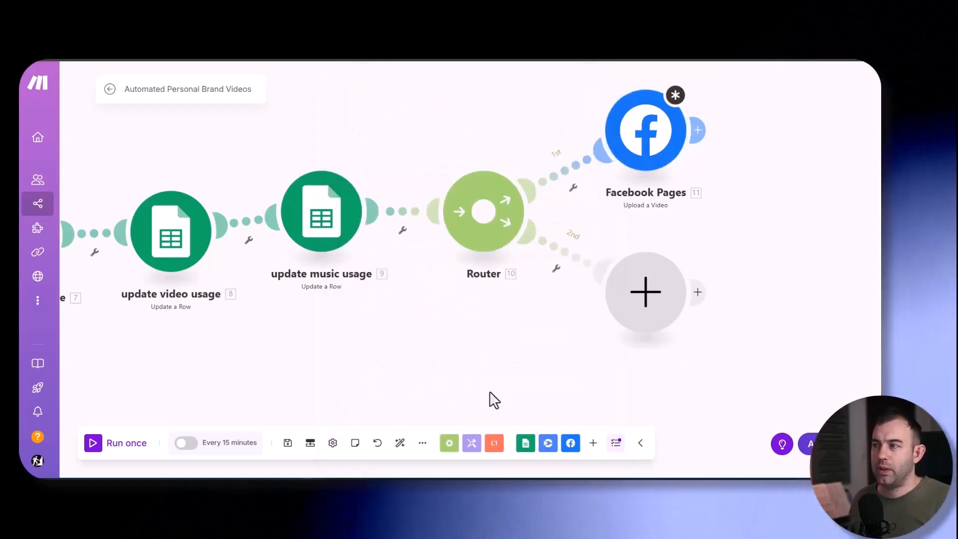
# - Close the Facebook Pages settings, move the Router slightly up and delete the Facebook Pages module
pyautogui.moveTo(423, 342); pyautogui.dragTo(676, 307)
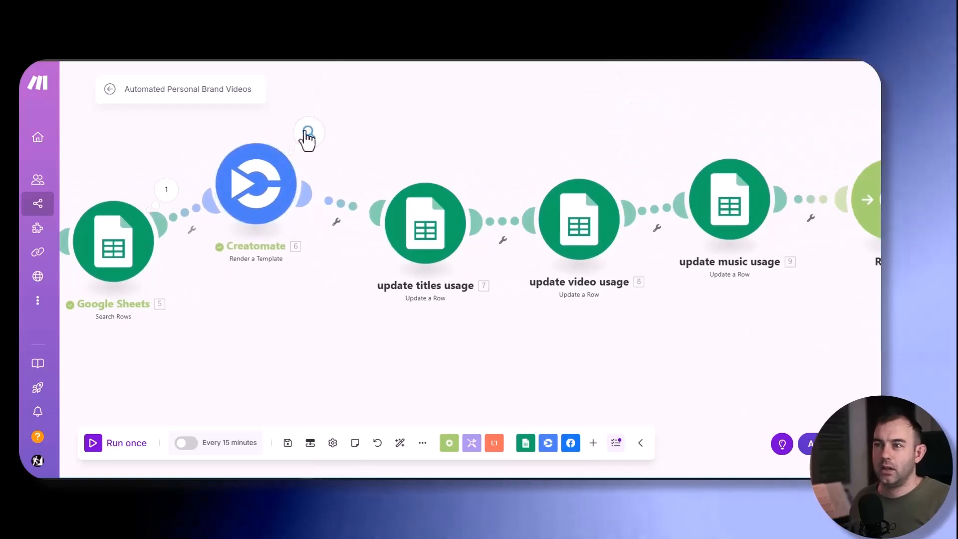
pyautogui.moveTo(668, 303); pyautogui.dragTo(255, 262)
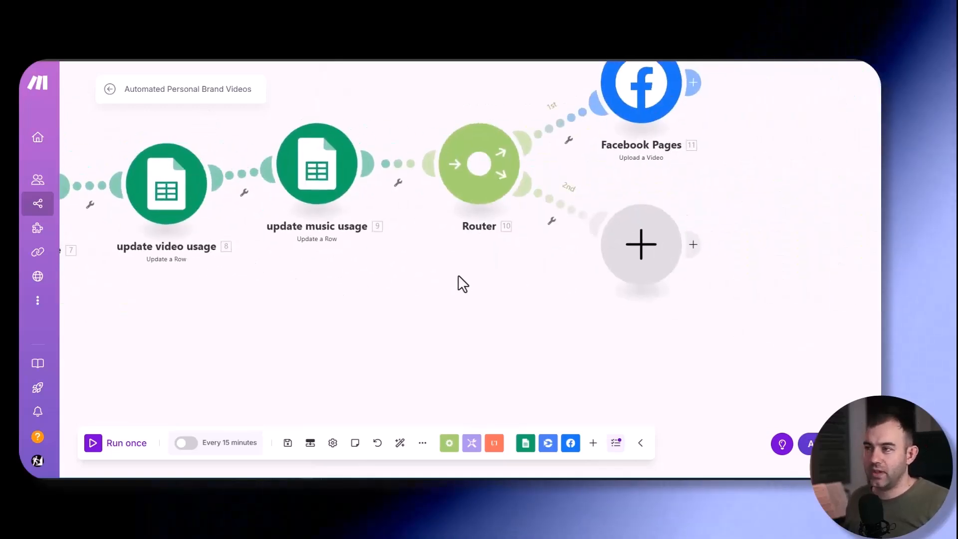
pyautogui.moveTo(697, 231); pyautogui.dragTo(572, 354)
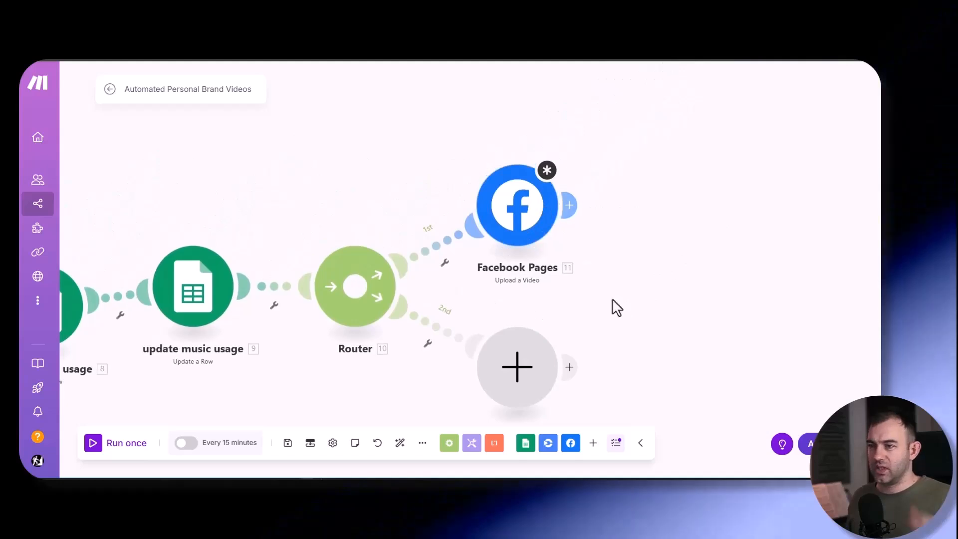
pyautogui.moveTo(363, 267); pyautogui.dragTo(391, 217)
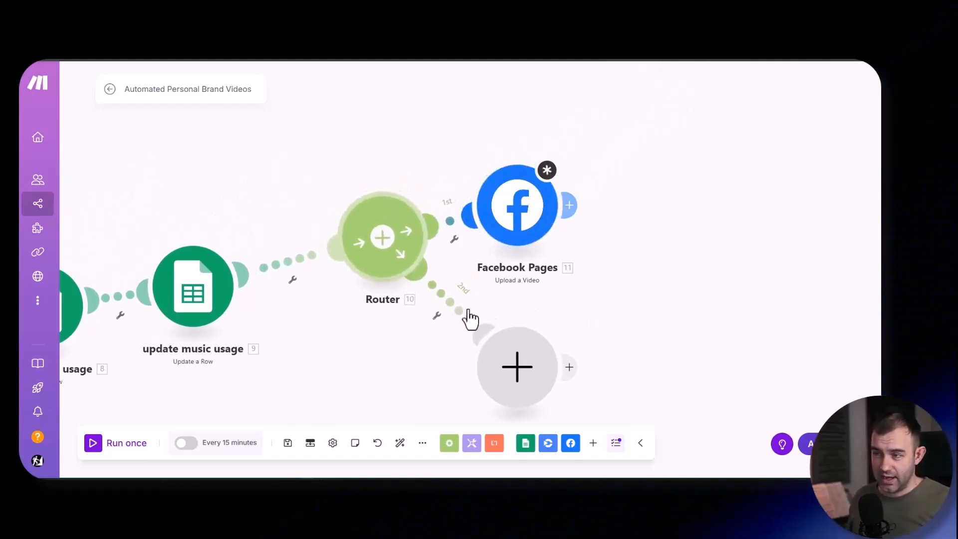
pyautogui.rightClick(522, 214)
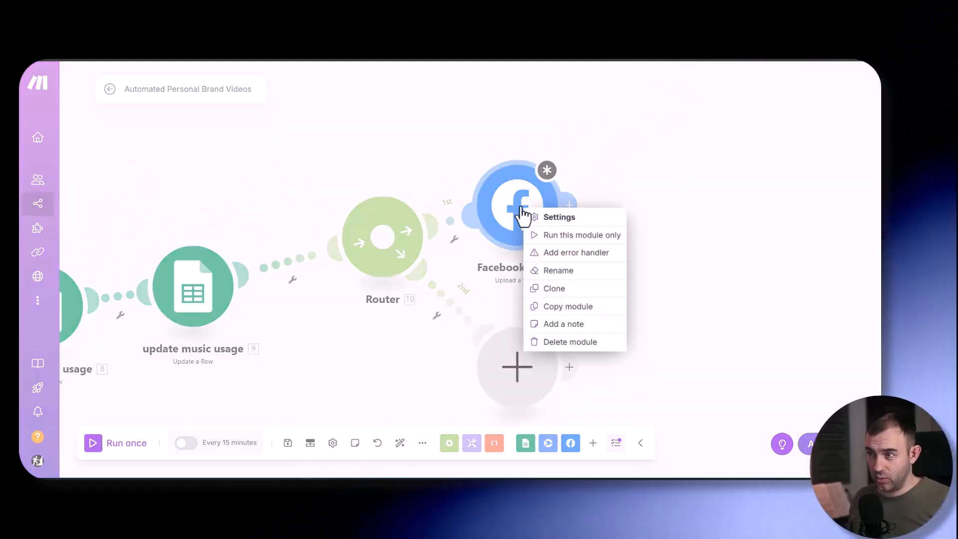
pyautogui.click(561, 341)
# - Move the Router farther from update music usage and insert an HTTP Get a file module between them
pyautogui.moveTo(642, 262); pyautogui.dragTo(787, 239)
pyautogui.moveTo(562, 188); pyautogui.dragTo(676, 189)
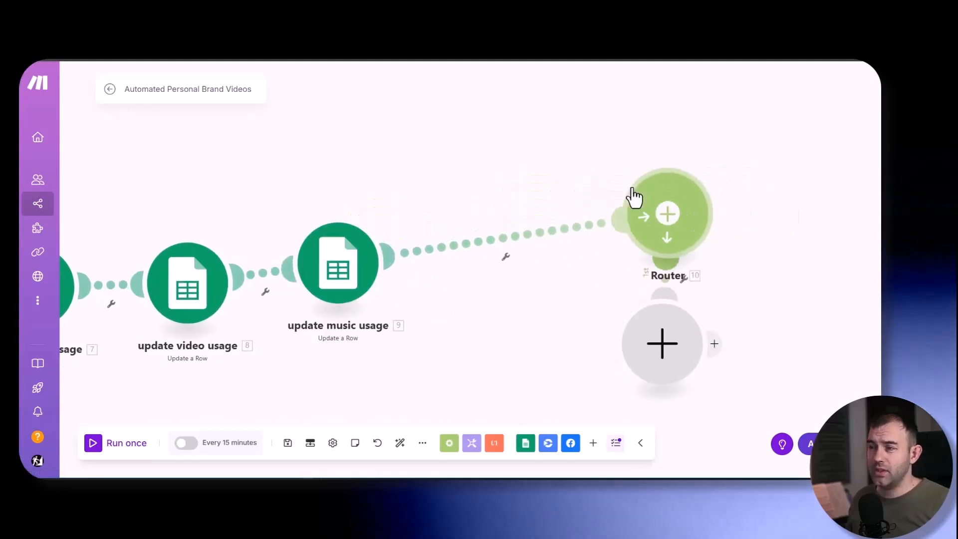
pyautogui.rightClick(450, 244)
pyautogui.click(511, 330)
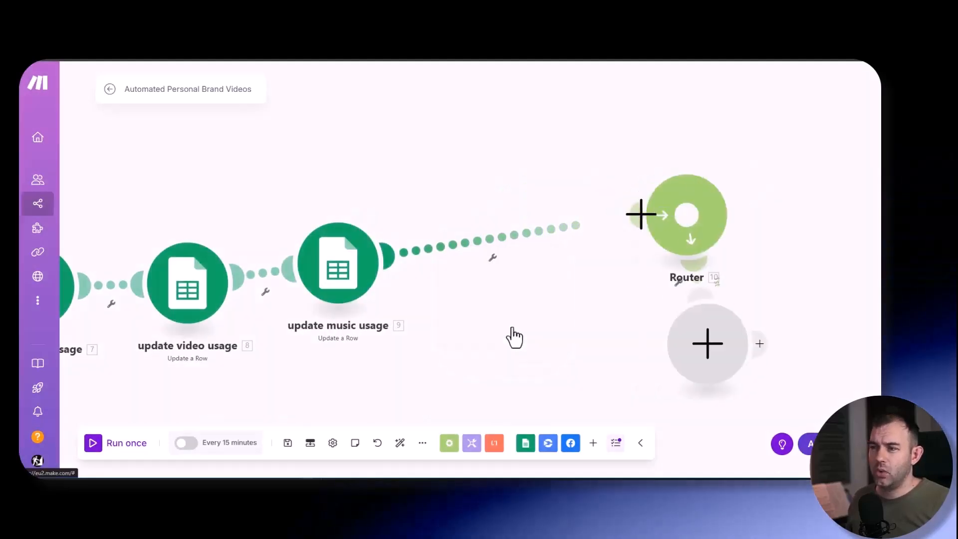
pyautogui.write('get file')
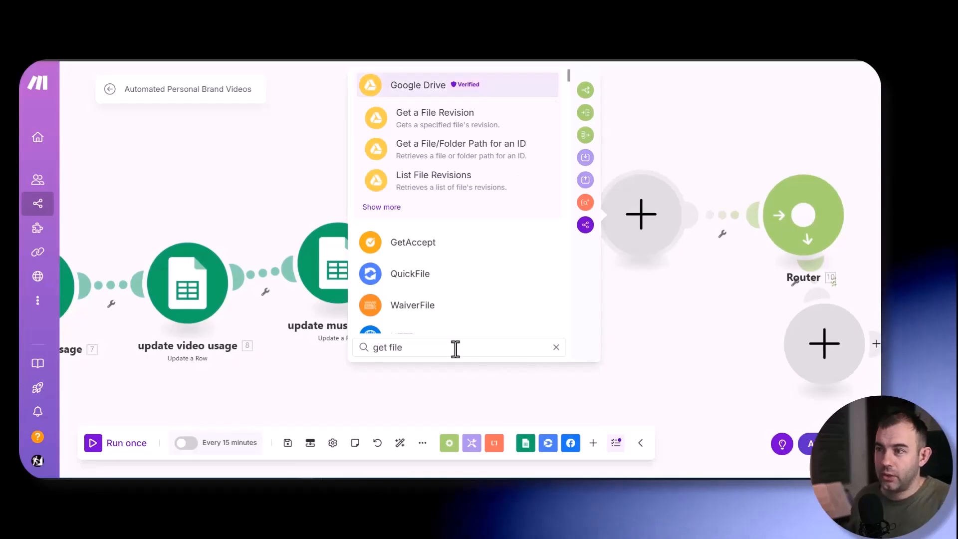
pyautogui.scroll(-2, 396, 258)
pyautogui.click(397, 254)
pyautogui.click(401, 176)
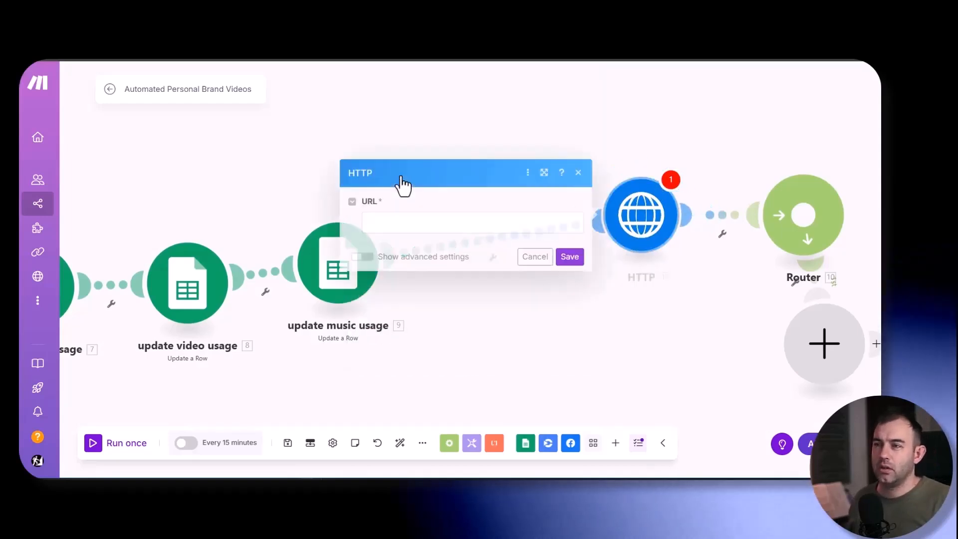
# - Map the HTTP module's URL to the URL output of Creatomate module 6 and save it
pyautogui.click(379, 217)
pyautogui.scroll(-5, 682, 298)
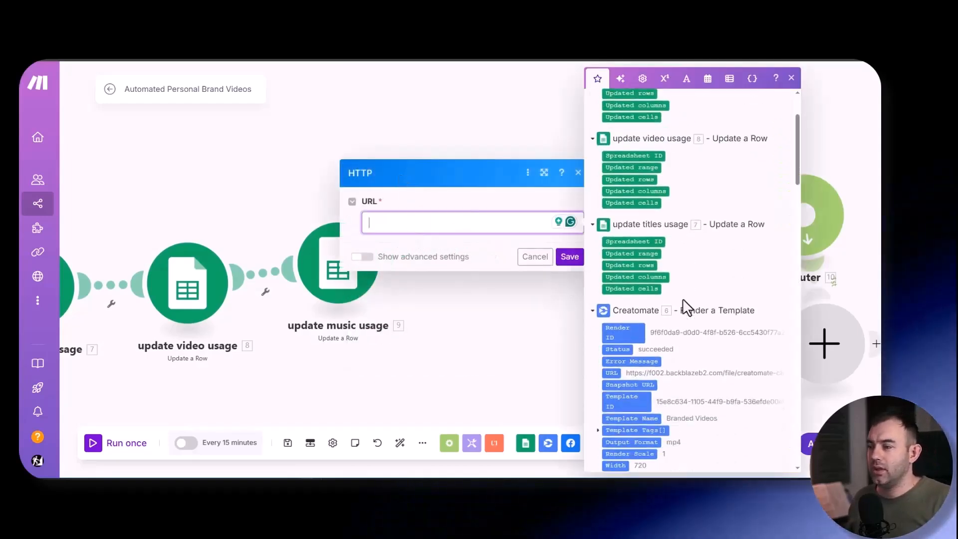
pyautogui.click(613, 288)
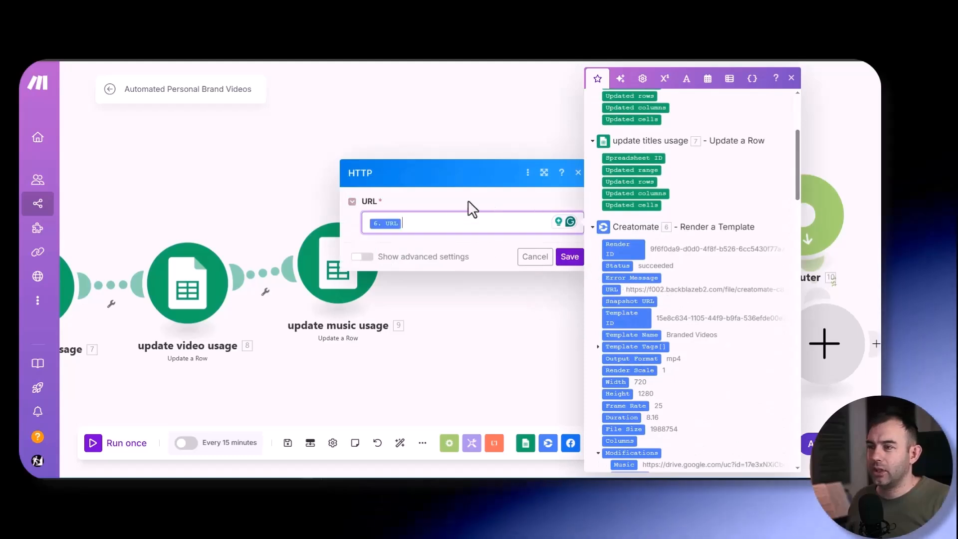
pyautogui.click(569, 258)
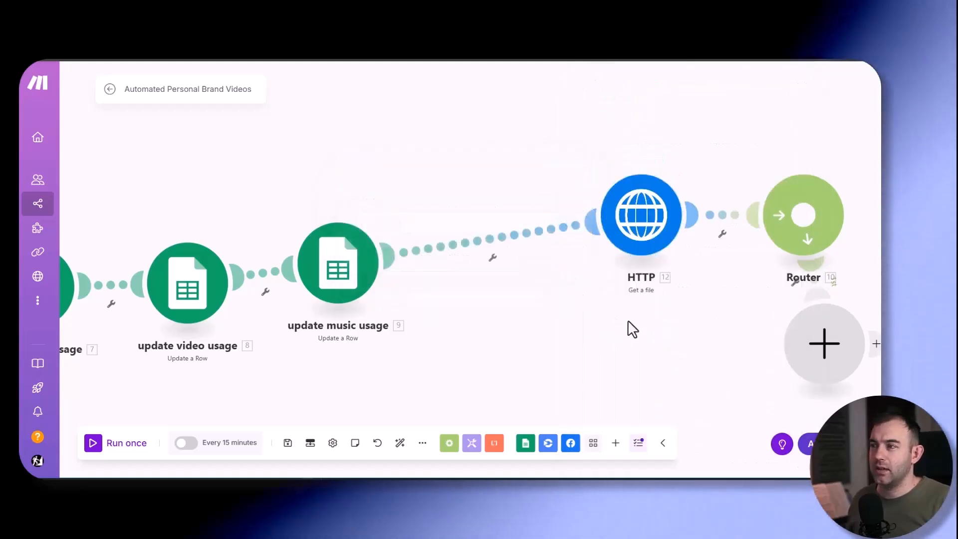
# - Rename the HTTP Get a file module "download video"
pyautogui.moveTo(631, 328); pyautogui.dragTo(451, 321)
pyautogui.rightClick(451, 221)
pyautogui.click(496, 283)
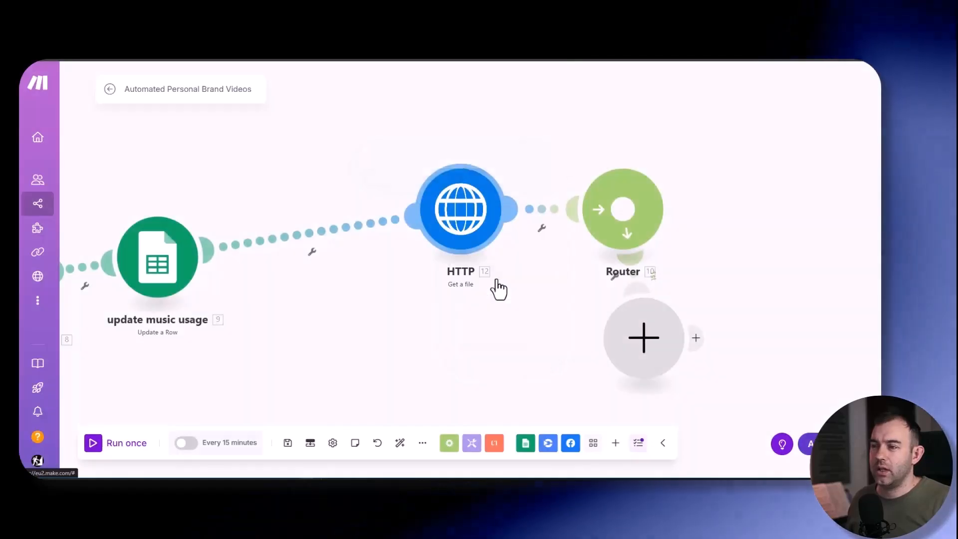
pyautogui.write('download v')
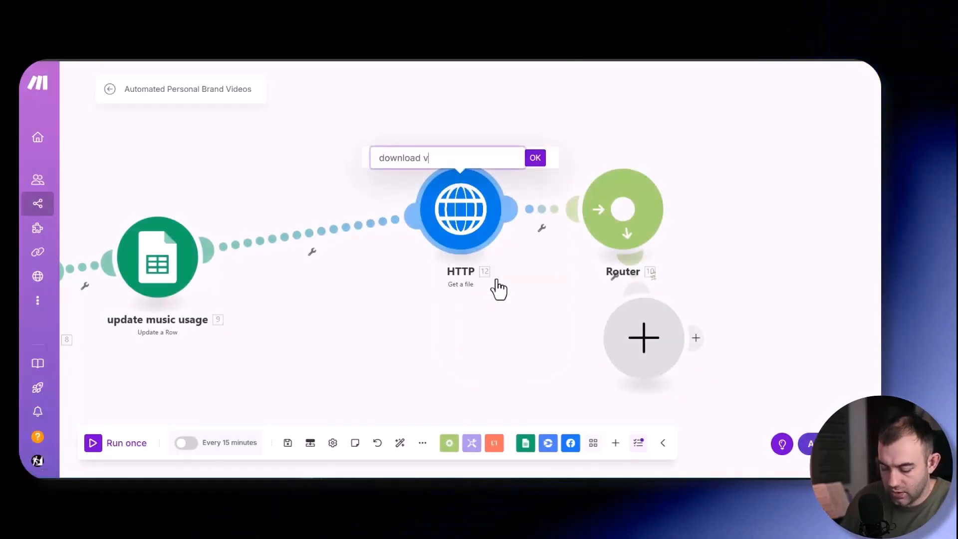
pyautogui.write('ideo')
pyautogui.press('Return')
# - Move the Router closer to download video and add a Facebook Pages Upload a Video module to its empty route
pyautogui.hscroll(5, 462, 291)
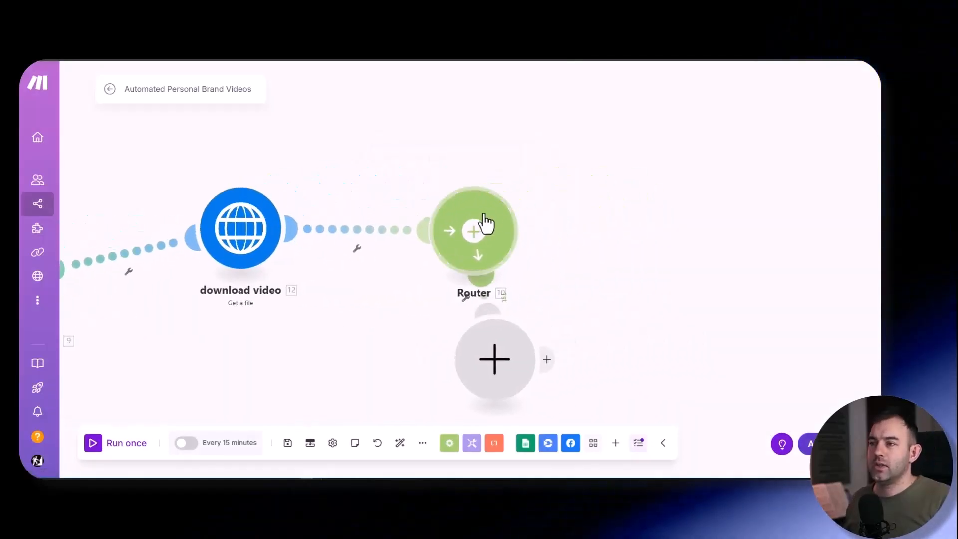
pyautogui.moveTo(484, 222); pyautogui.dragTo(432, 207)
pyautogui.click(504, 360)
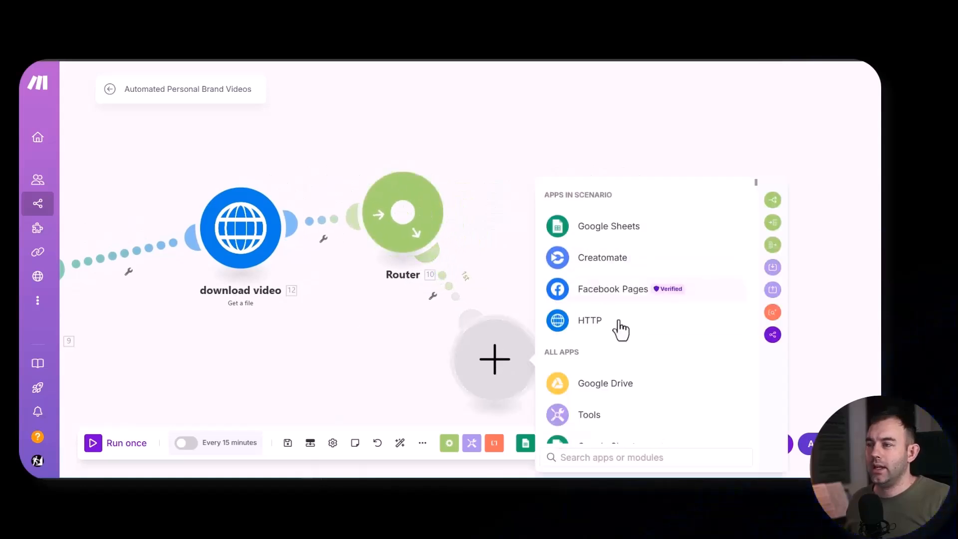
pyautogui.scroll(-3, 621, 324)
pyautogui.click(626, 289)
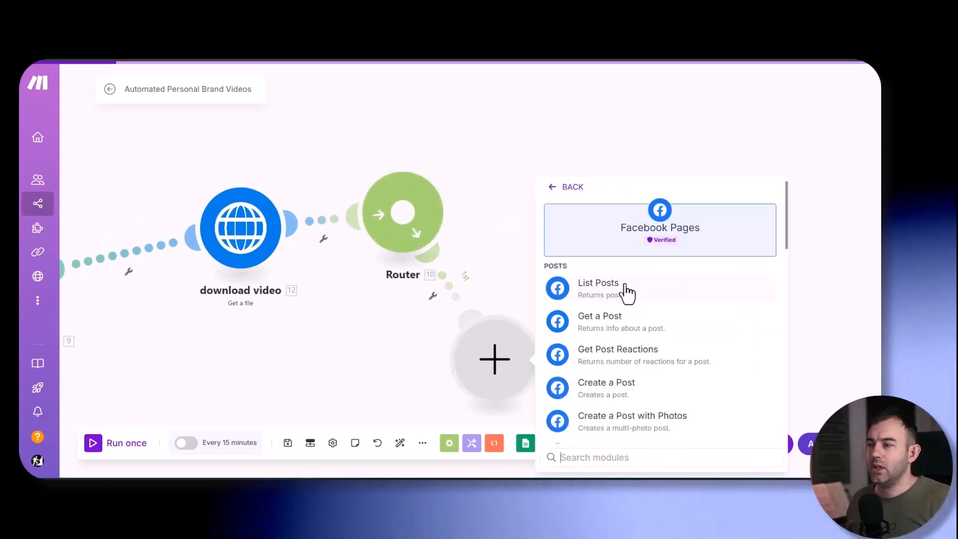
pyautogui.scroll(-1, 701, 339)
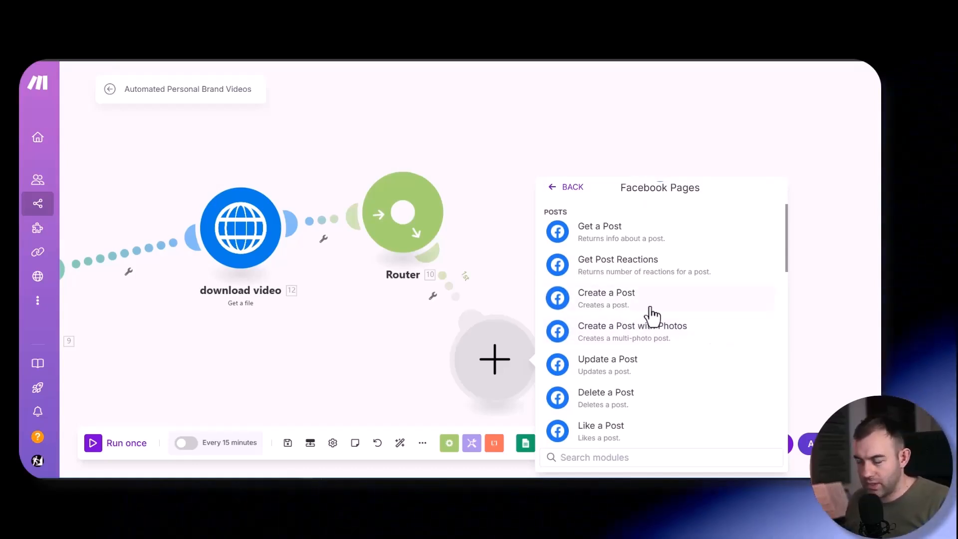
pyautogui.scroll(3, 695, 348)
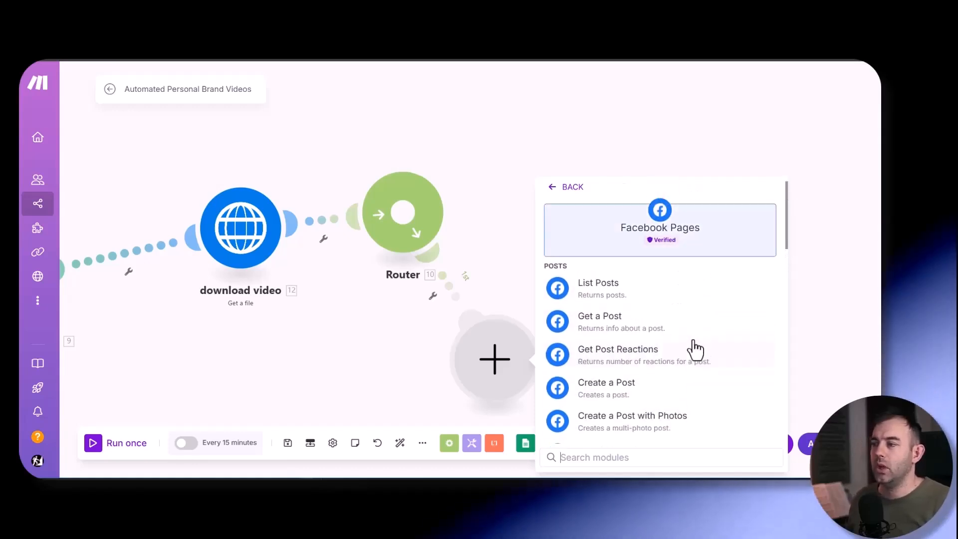
pyautogui.scroll(-5, 694, 326)
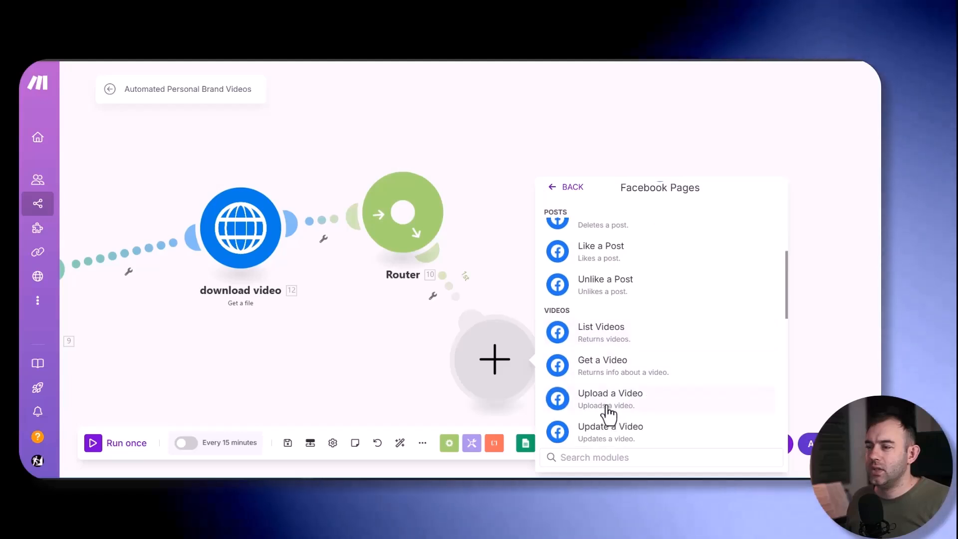
pyautogui.click(607, 404)
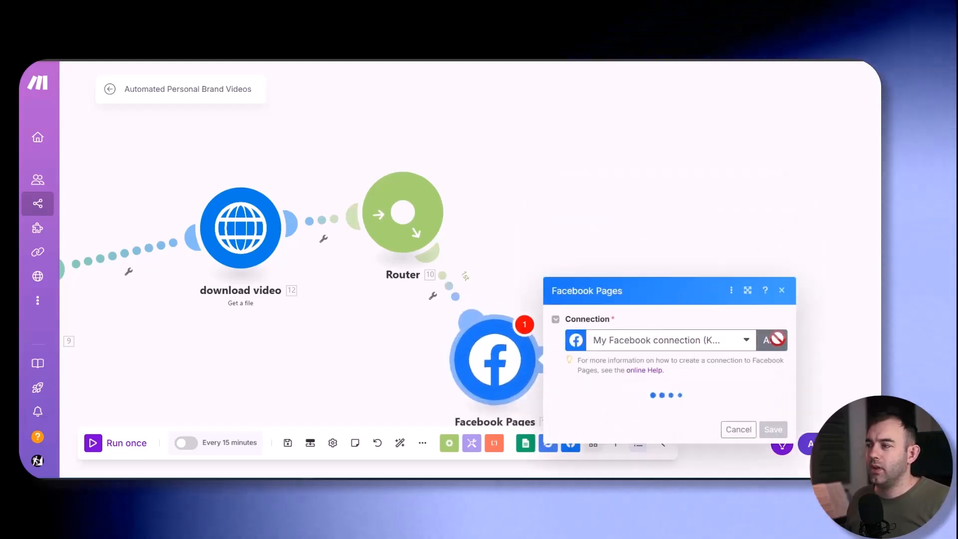
# - Use the existing "My Facebook connectione" connection instead of creating one, and set the page to Waking Up Man
pyautogui.click(772, 340)
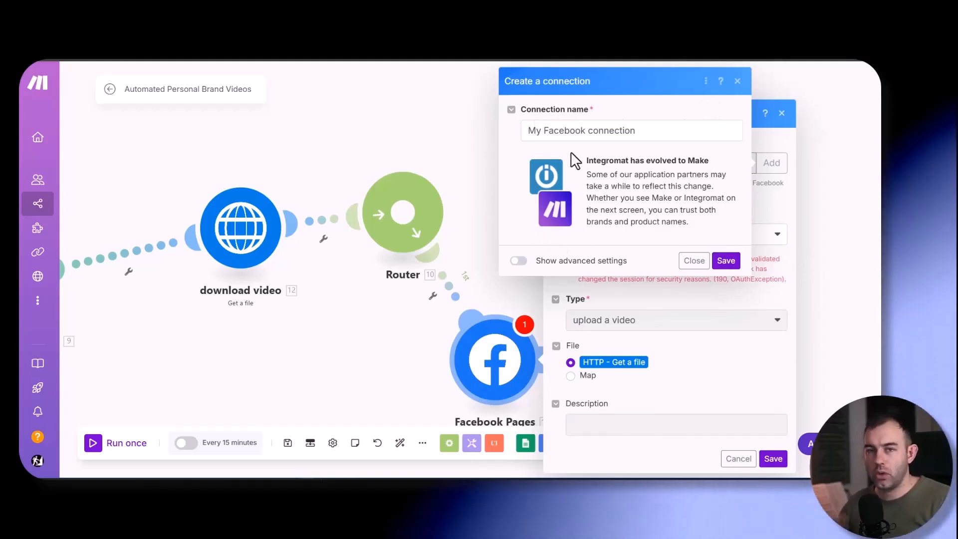
pyautogui.click(703, 266)
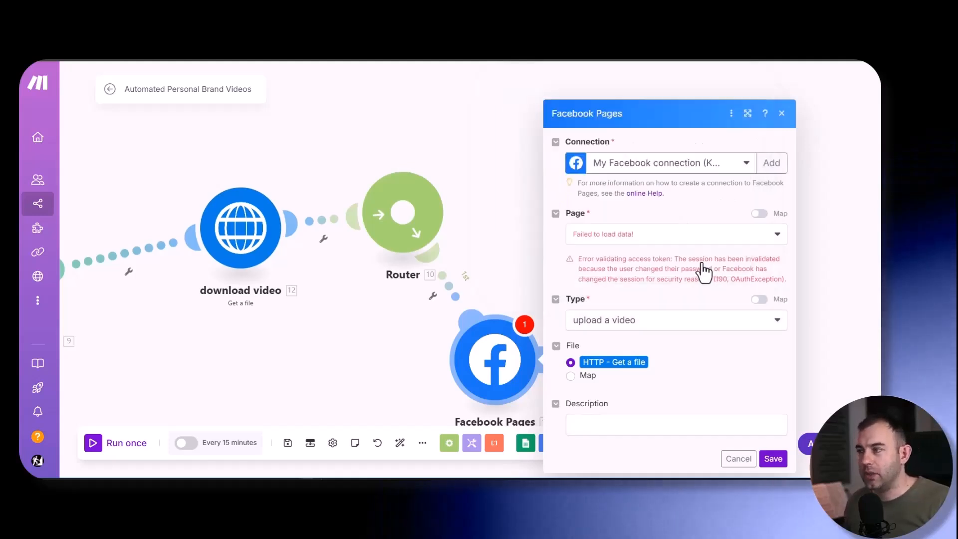
pyautogui.click(635, 240)
pyautogui.click(725, 169)
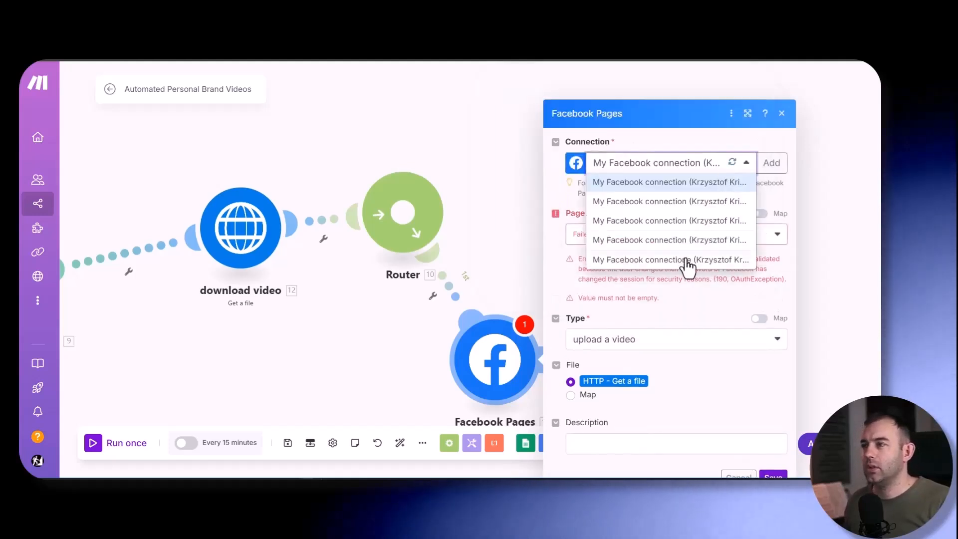
pyautogui.click(687, 260)
pyautogui.click(664, 275)
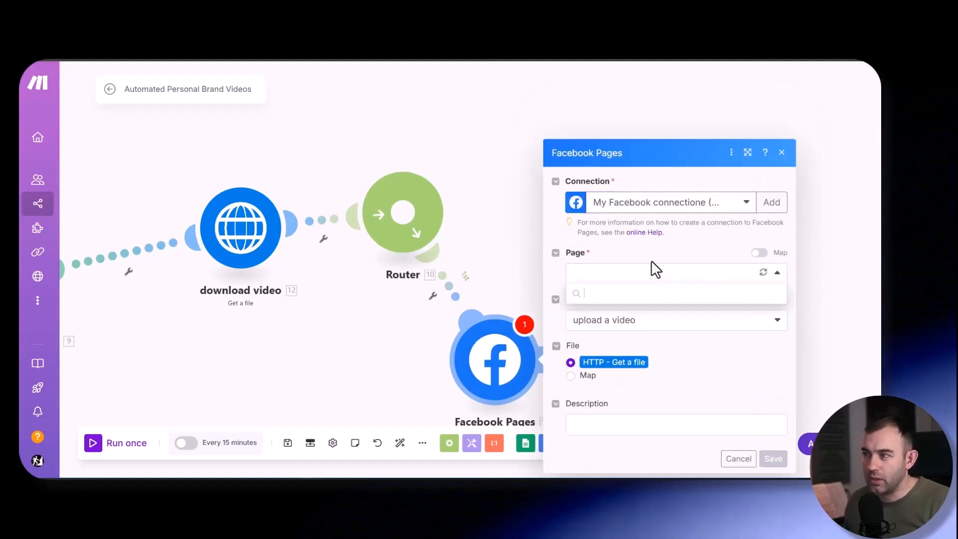
pyautogui.click(629, 313)
pyautogui.click(665, 250)
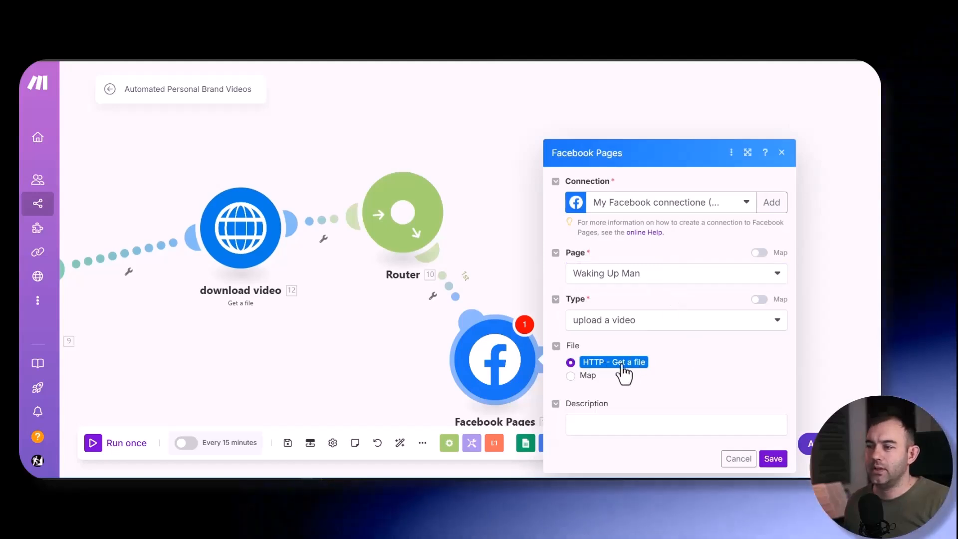
# - Map the Facebook video's description to Post Text (C) from the Get titles module and save the module
pyautogui.click(625, 422)
pyautogui.scroll(-10, 439, 331)
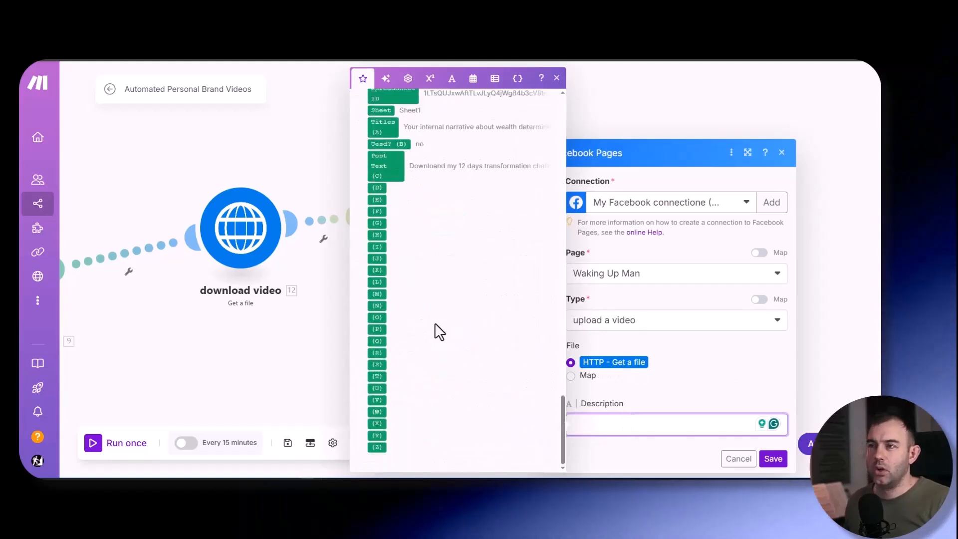
pyautogui.scroll(3, 499, 337)
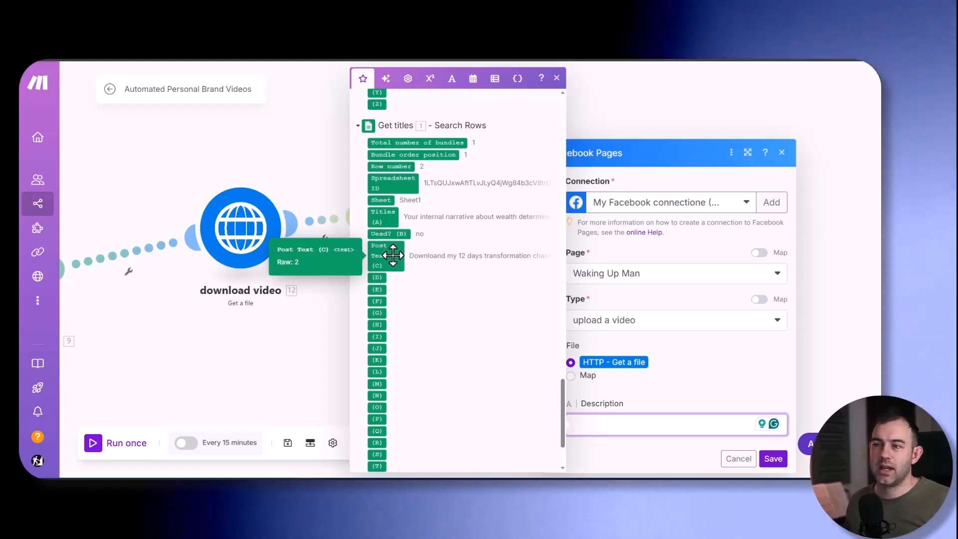
pyautogui.click(392, 255)
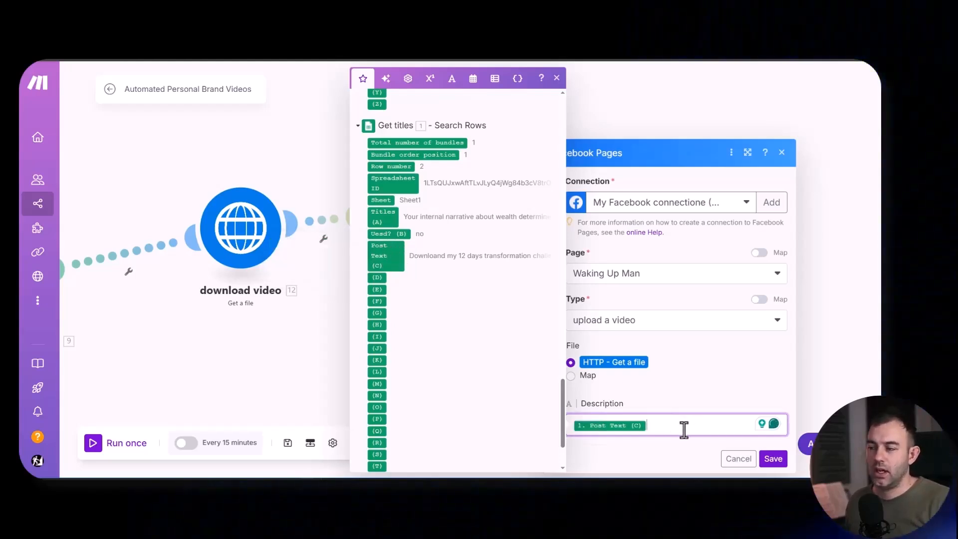
pyautogui.click(698, 399)
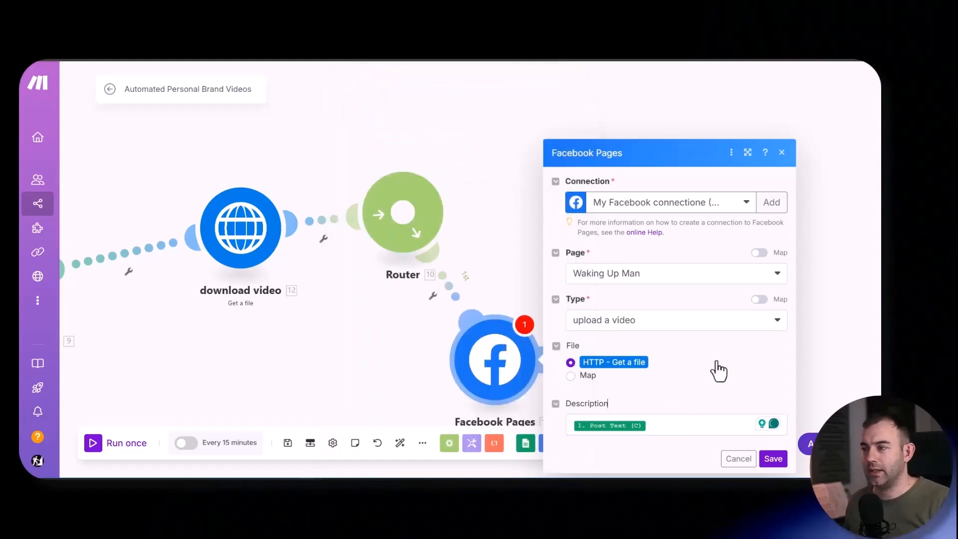
pyautogui.click(773, 459)
# - Add an Instagram for Business (Facebook login) Create a reel post module on a second Router route
pyautogui.rightClick(592, 277)
pyautogui.click(644, 295)
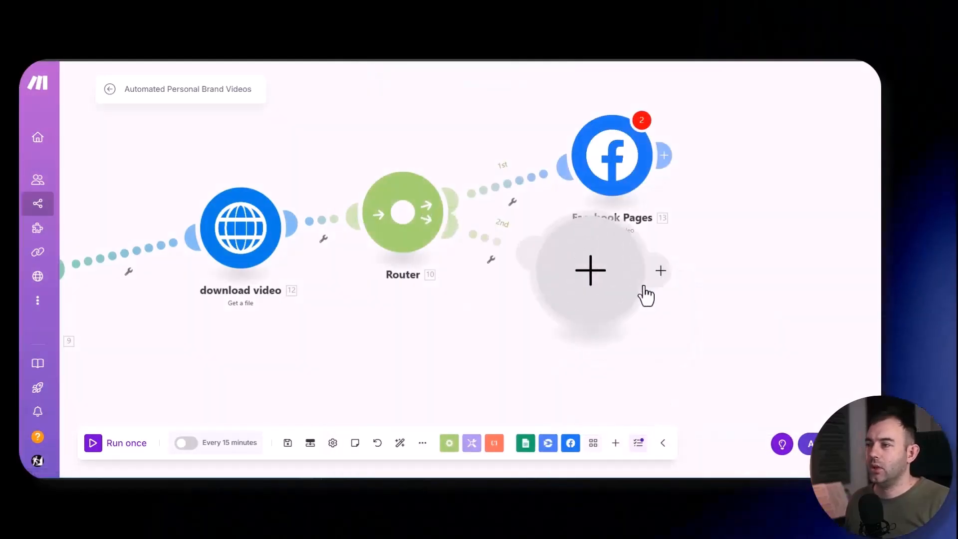
pyautogui.write('in')
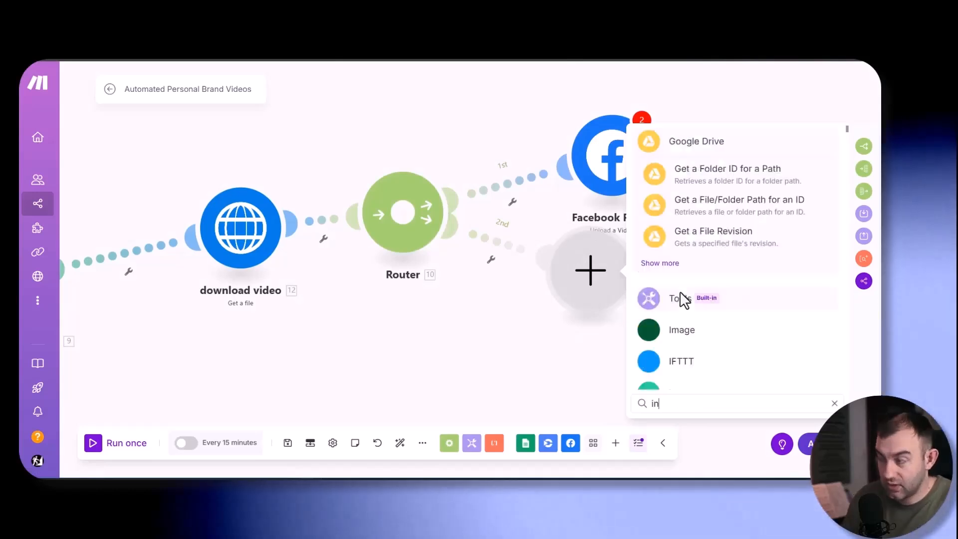
pyautogui.write('s')
pyautogui.click(699, 363)
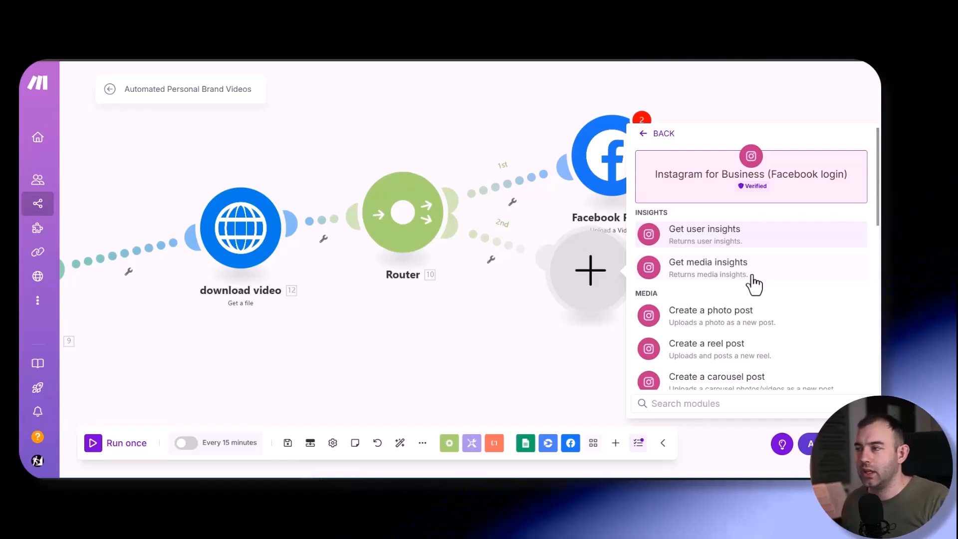
pyautogui.scroll(-2, 753, 282)
pyautogui.scroll(2, 791, 287)
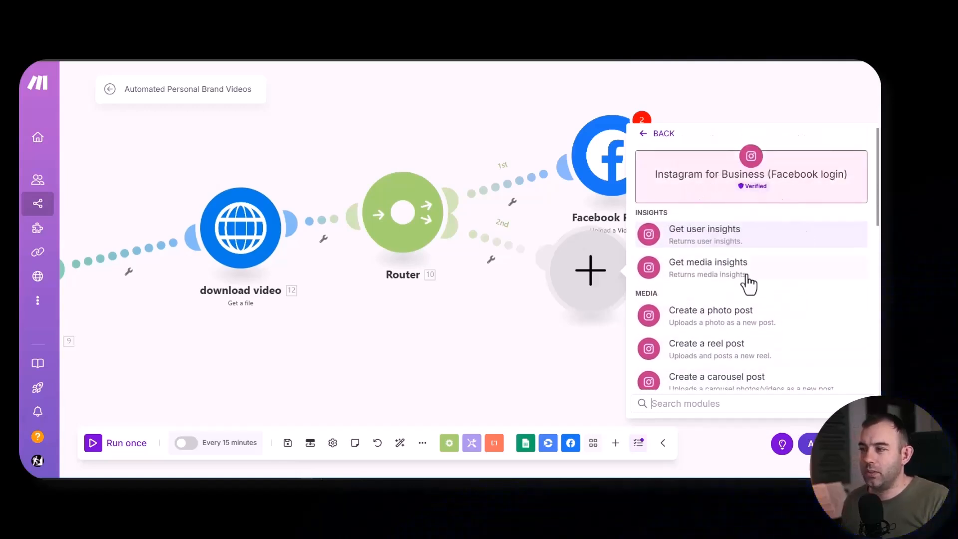
pyautogui.scroll(-1, 802, 299)
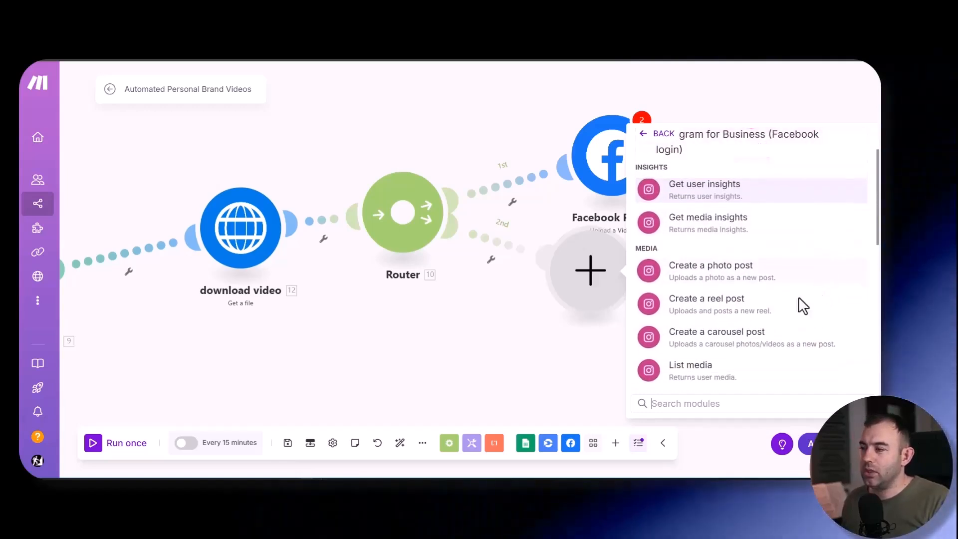
pyautogui.click(801, 316)
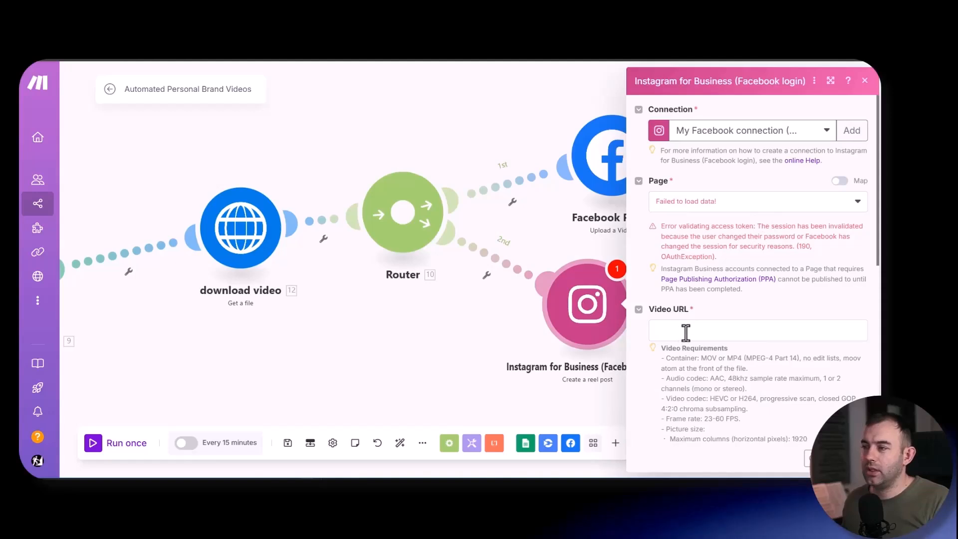
pyautogui.click(765, 132)
pyautogui.click(743, 225)
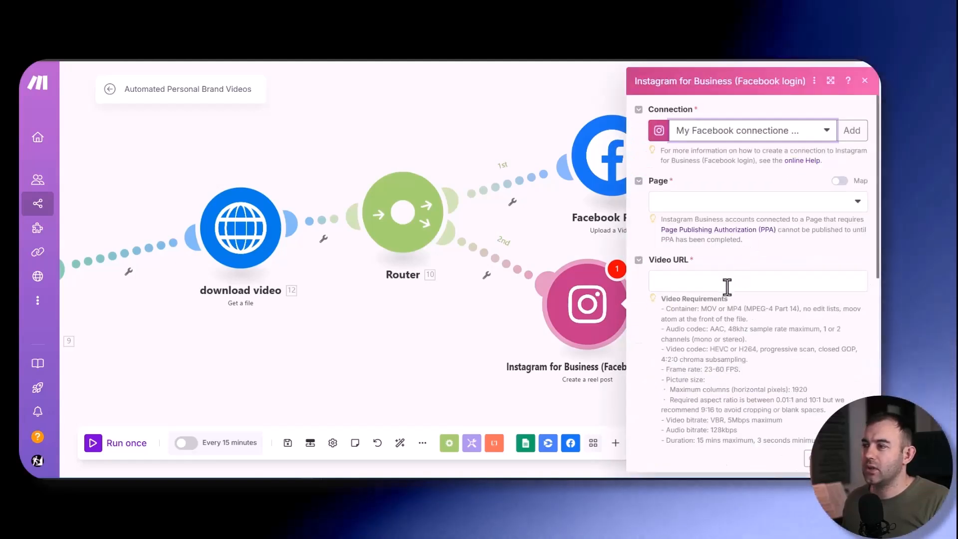
pyautogui.click(695, 203)
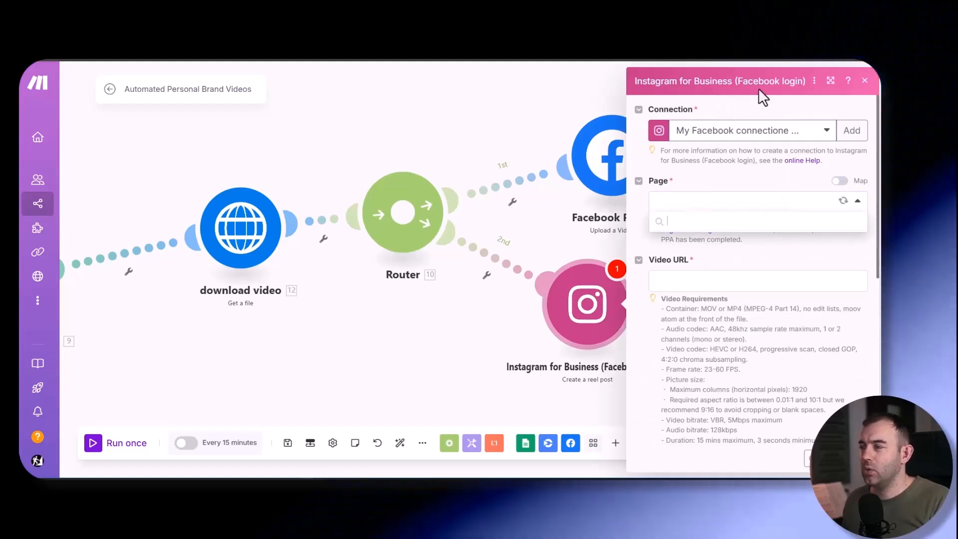
pyautogui.click(687, 220)
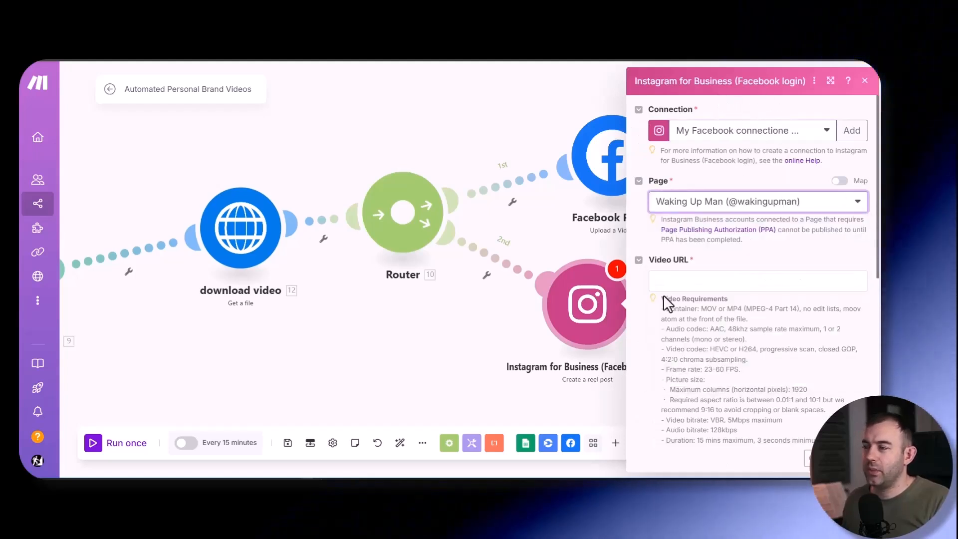
pyautogui.click(683, 204)
pyautogui.click(693, 337)
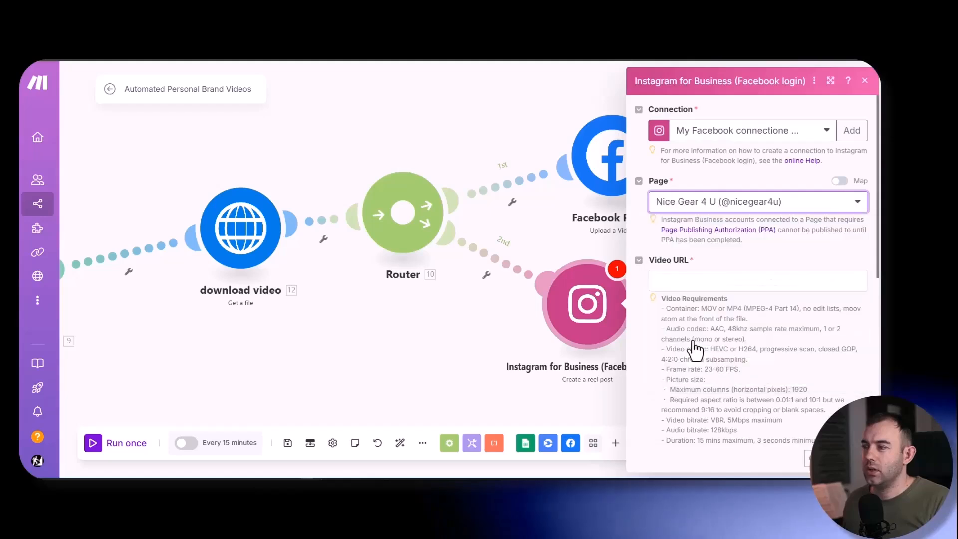
# - Map the reel's Video URL to the URL output of Creatomate module 6
pyautogui.click(681, 273)
pyautogui.scroll(-5, 542, 248)
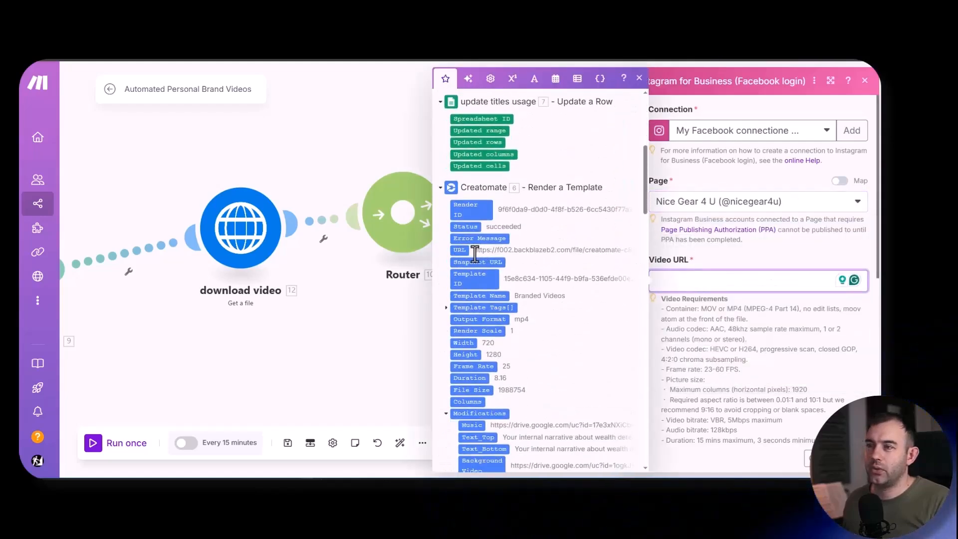
pyautogui.scroll(-5, 740, 255)
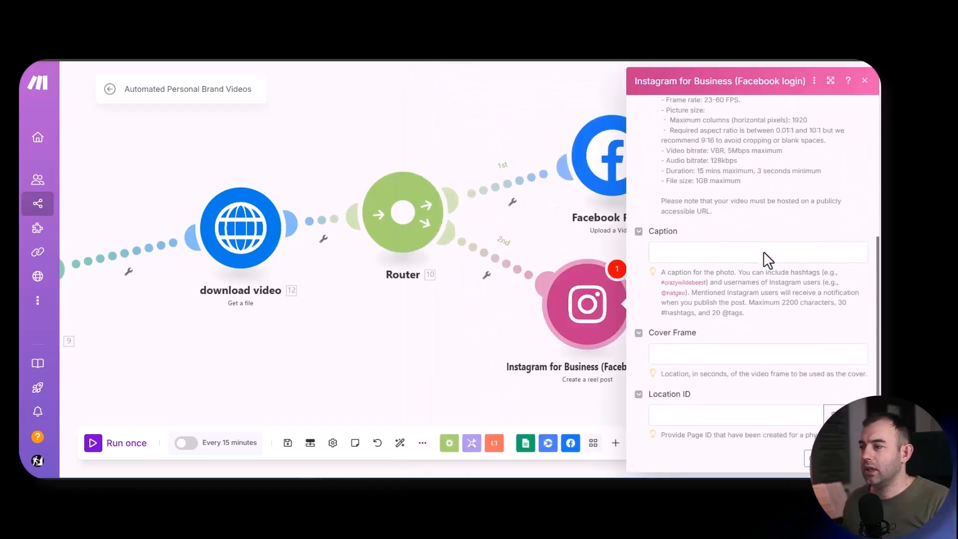
# - Enter "link in bio for cool pdf guide" as the Instagram reel's caption
pyautogui.click(664, 251)
pyautogui.scroll(-15, 547, 293)
pyautogui.scroll(8, 545, 290)
pyautogui.scroll(-5, 546, 290)
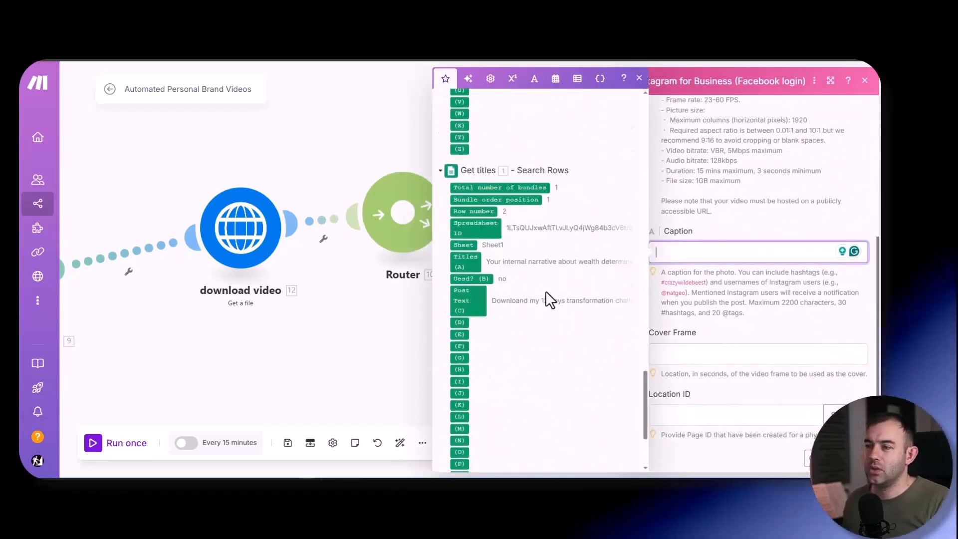
pyautogui.scroll(1, 546, 290)
pyautogui.scroll(1, 707, 297)
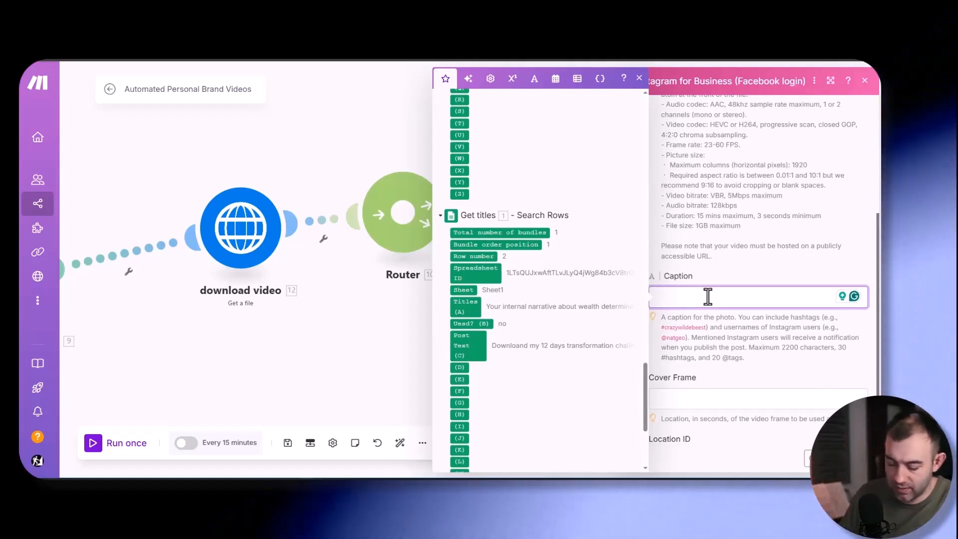
pyautogui.write('nk in bio ')
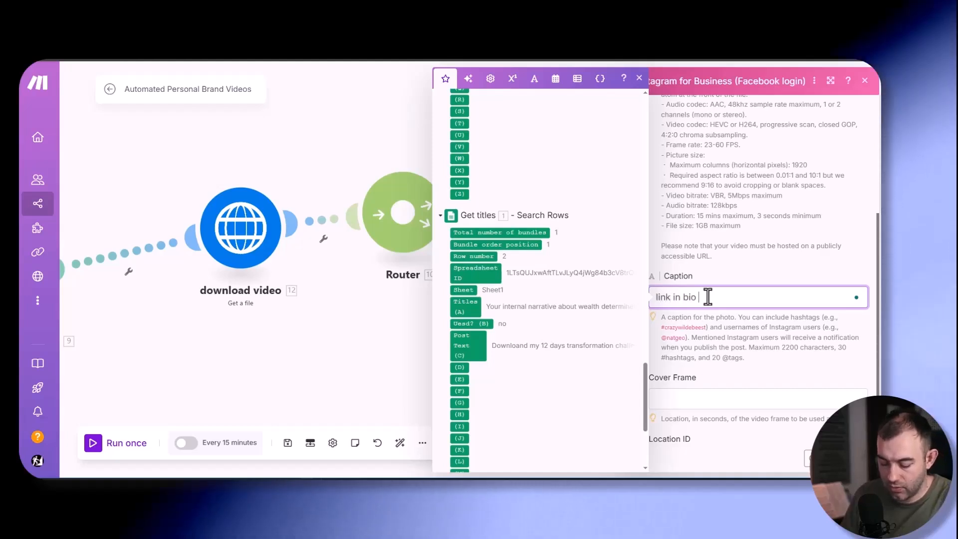
pyautogui.write('for cool pd')
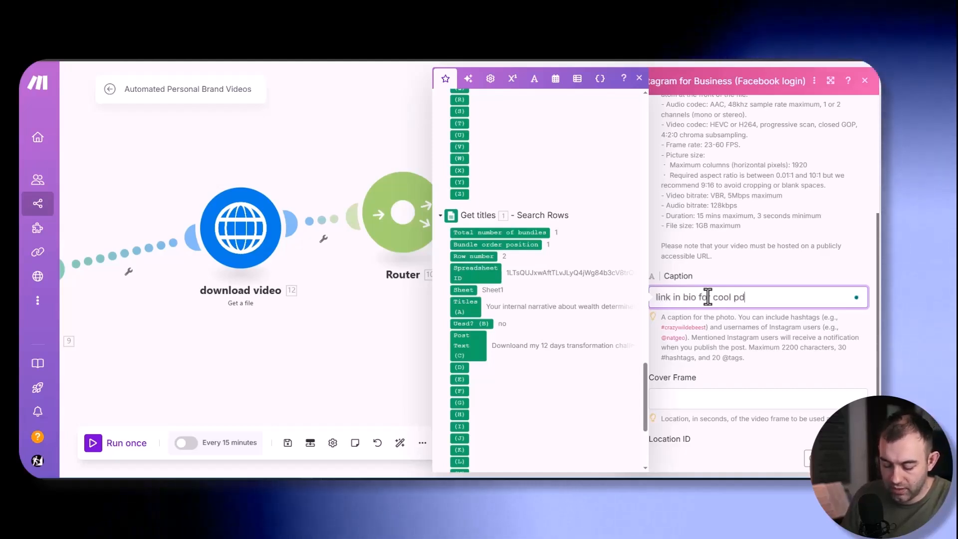
pyautogui.write('f guide')
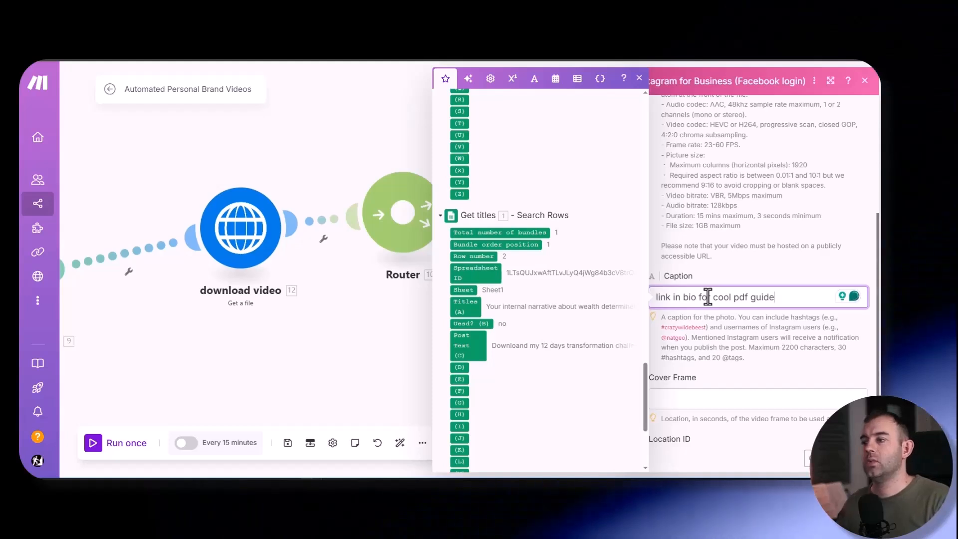
pyautogui.click(738, 346)
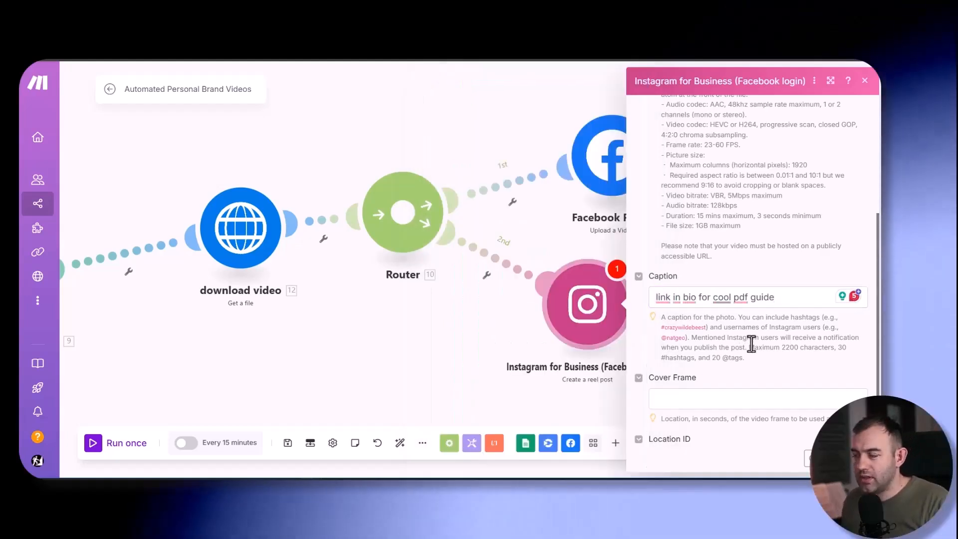
# - Set the reel's Cover Frame to 10 seconds and save the Instagram module
pyautogui.scroll(-2, 748, 342)
pyautogui.click(696, 308)
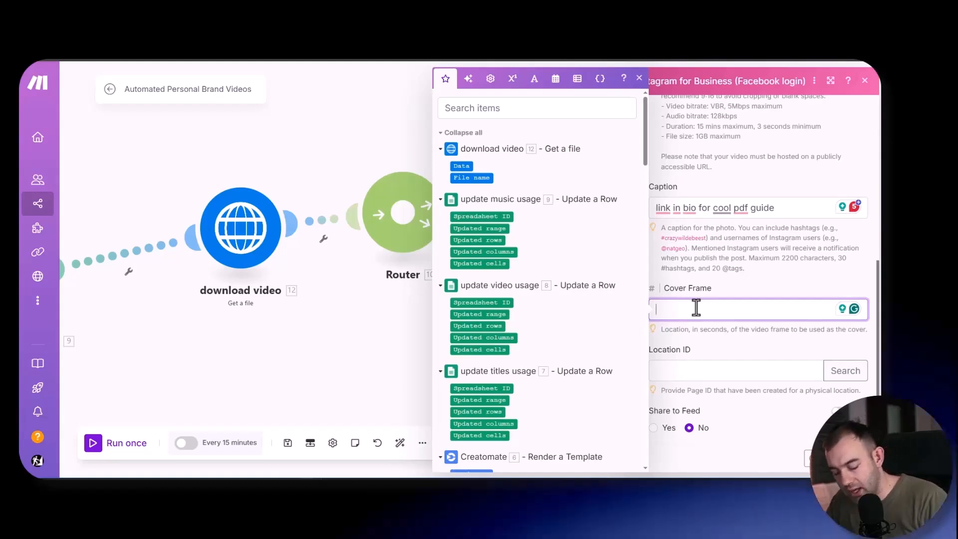
pyautogui.write('5')
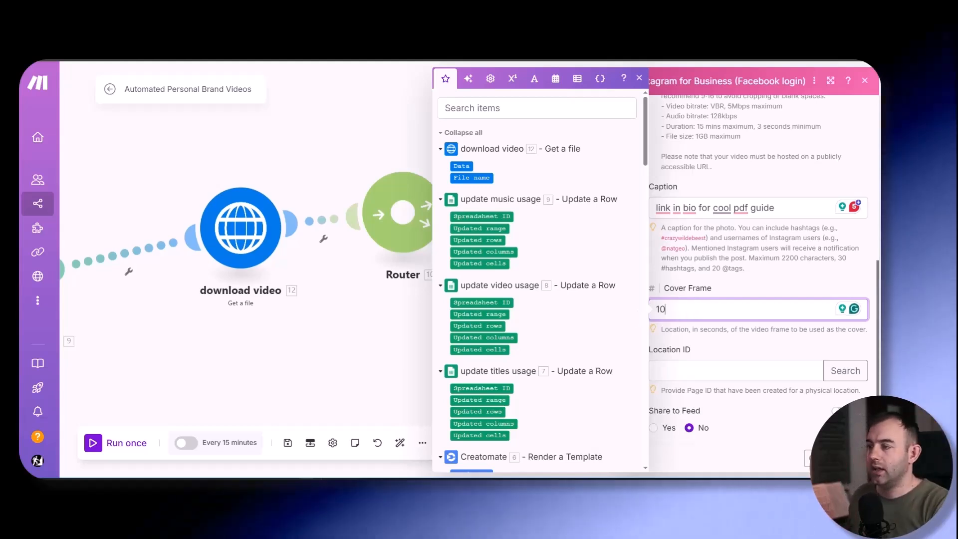
pyautogui.click(854, 457)
# - Add a YouTube Upload a Video module below the Instagram module on a third Router route
pyautogui.rightClick(589, 280)
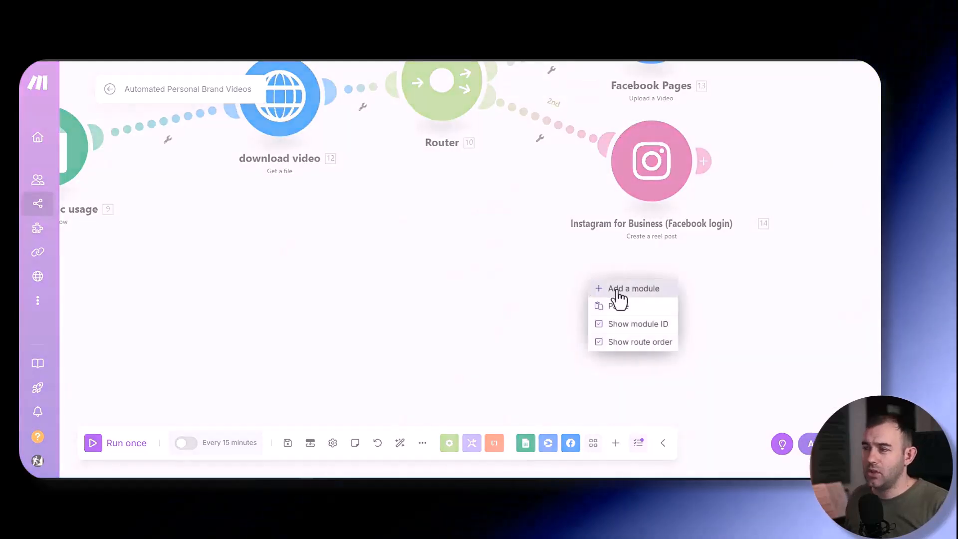
pyautogui.click(619, 295)
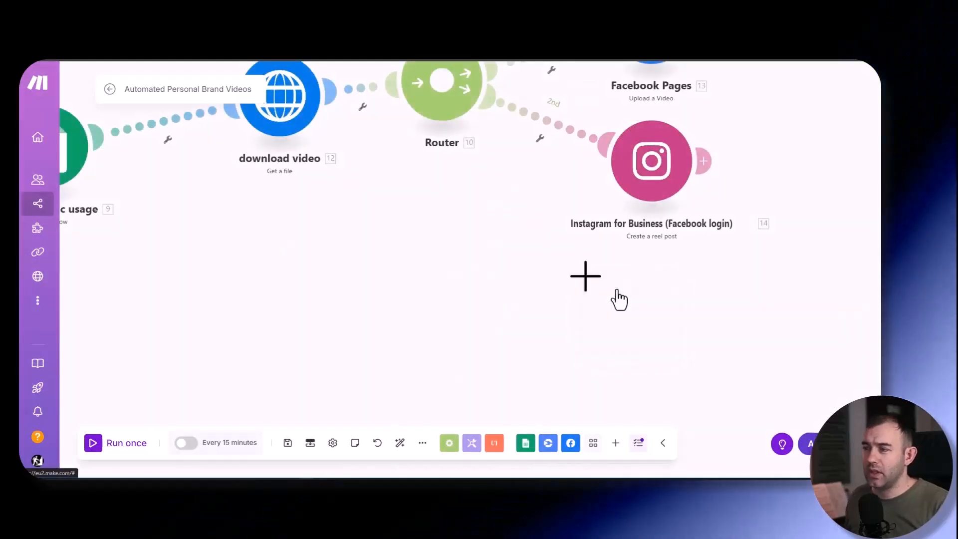
pyautogui.write('you')
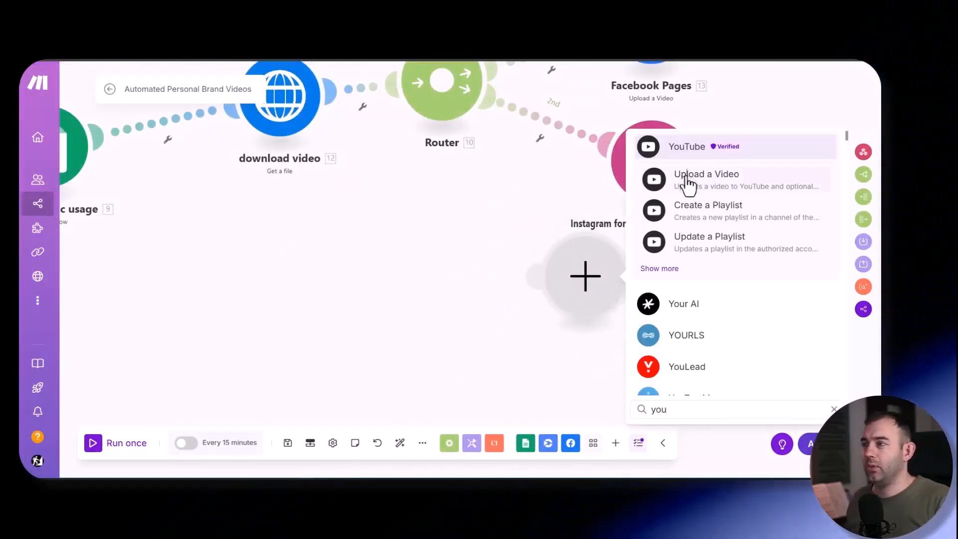
pyautogui.click(687, 177)
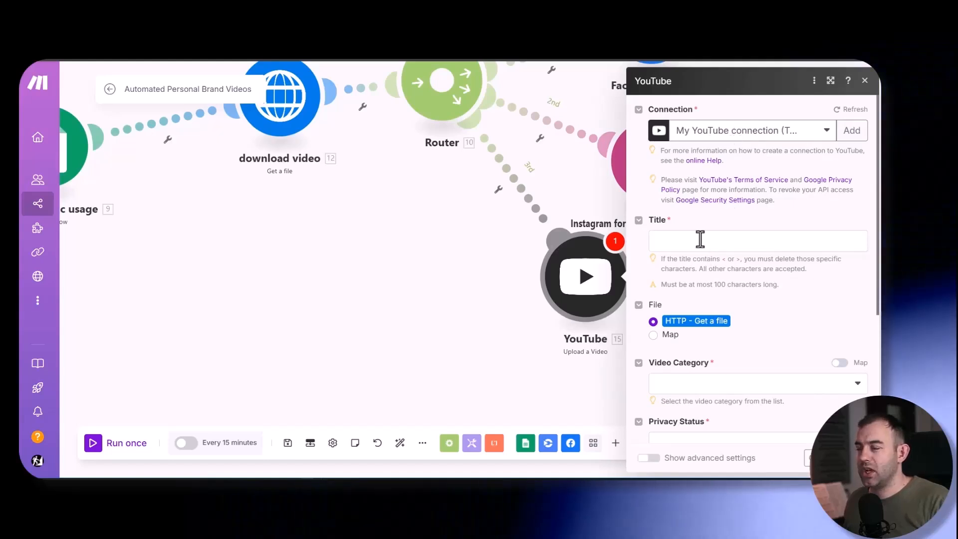
# - Map the YouTube video's title to Titles (A) from the Get titles module
pyautogui.click(699, 240)
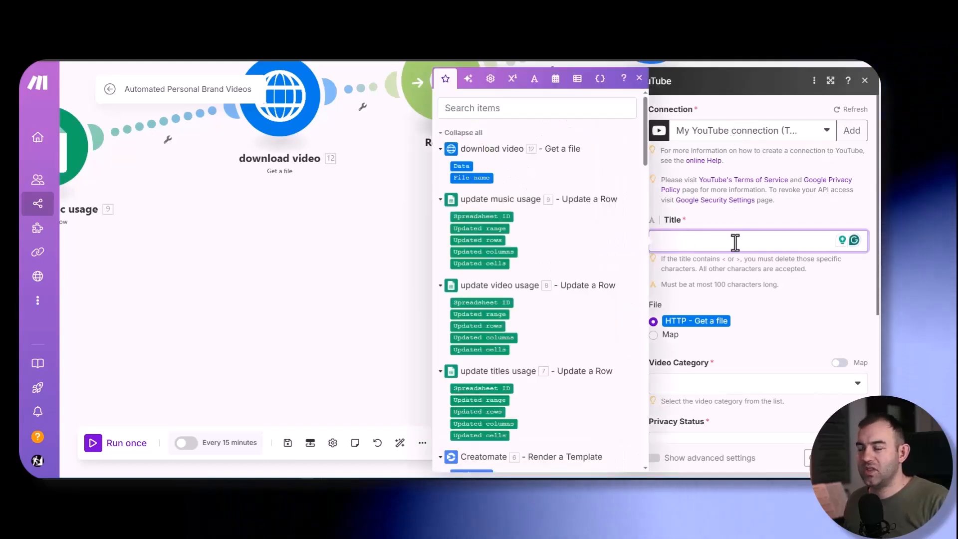
pyautogui.scroll(-15, 571, 344)
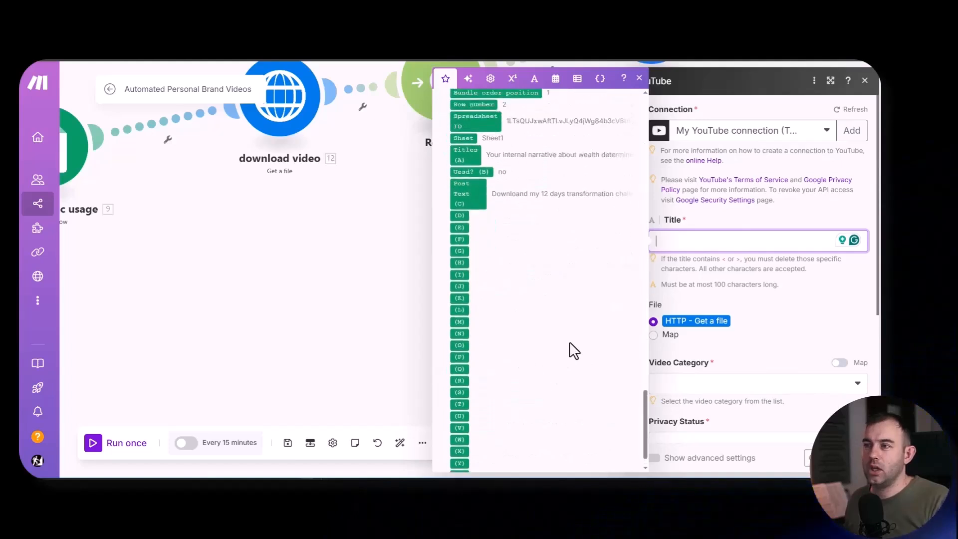
pyautogui.scroll(3, 564, 319)
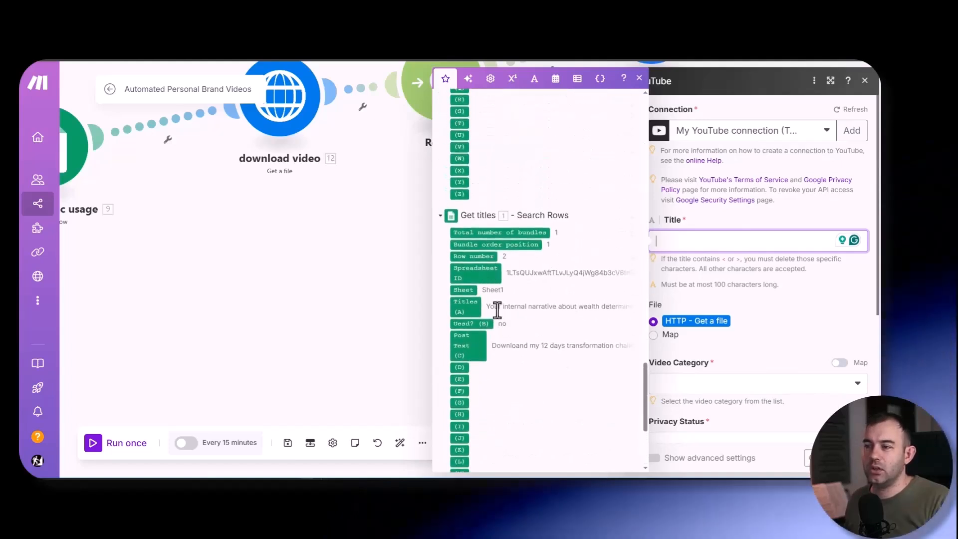
pyautogui.click(459, 346)
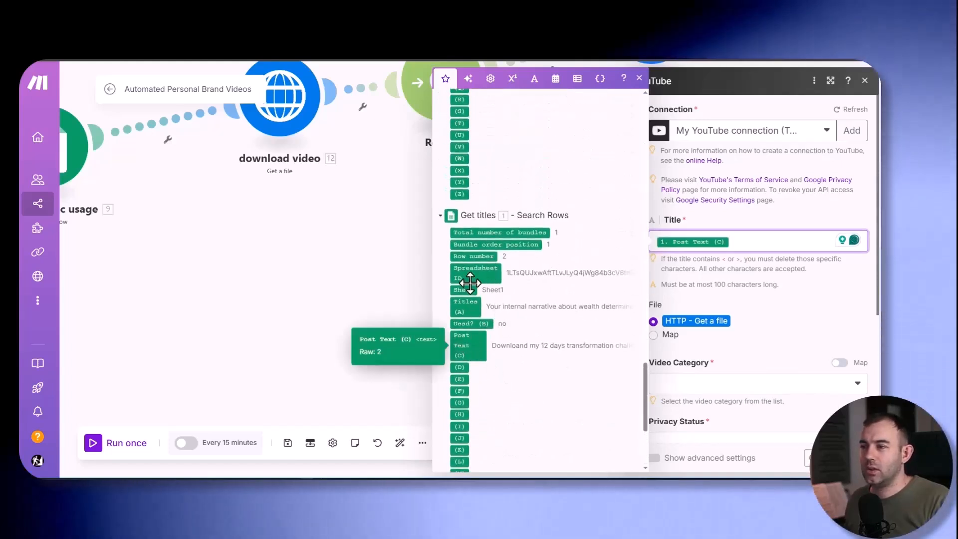
pyautogui.click(465, 306)
pyautogui.press('BackSpace')
pyautogui.click(671, 170)
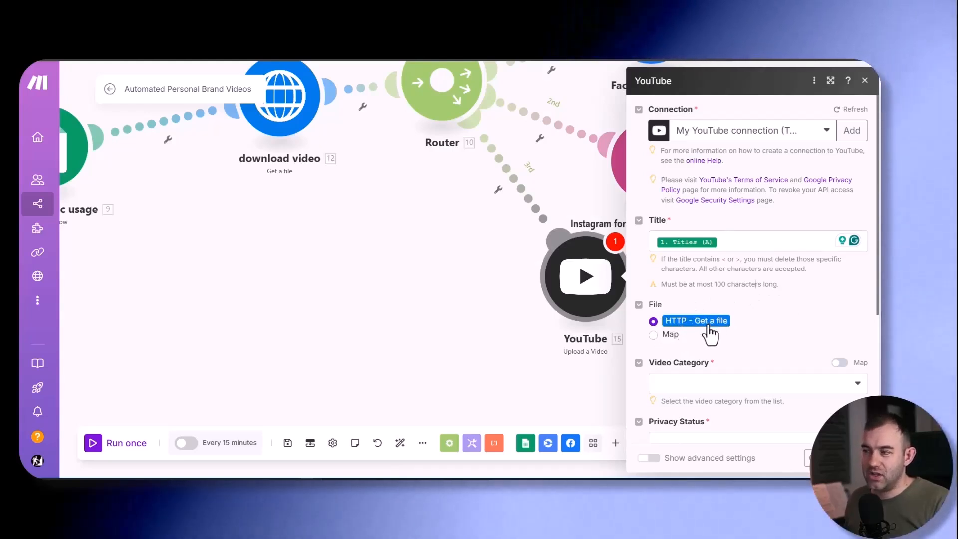
# - Set the YouTube video's category to Sports and its privacy status to Public
pyautogui.scroll(-3, 748, 269)
pyautogui.click(707, 249)
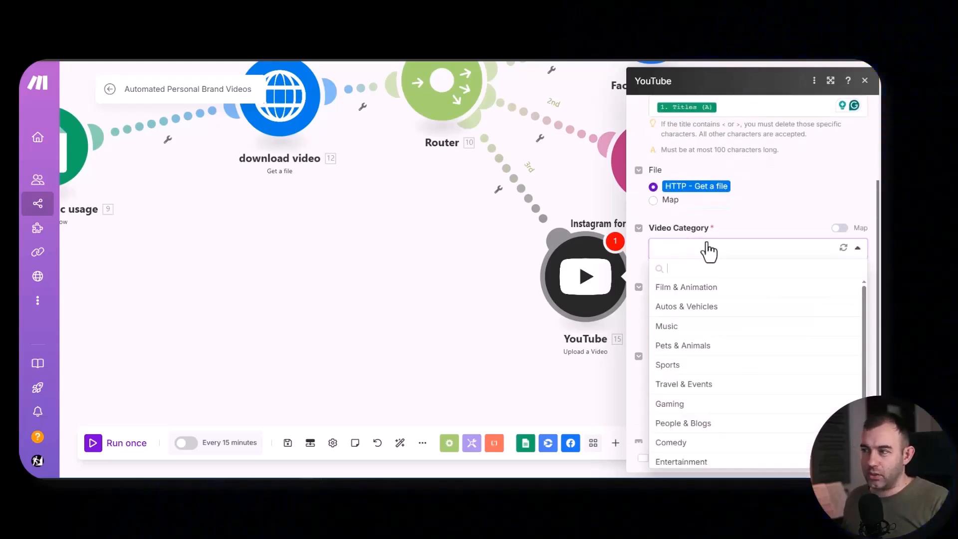
pyautogui.click(681, 367)
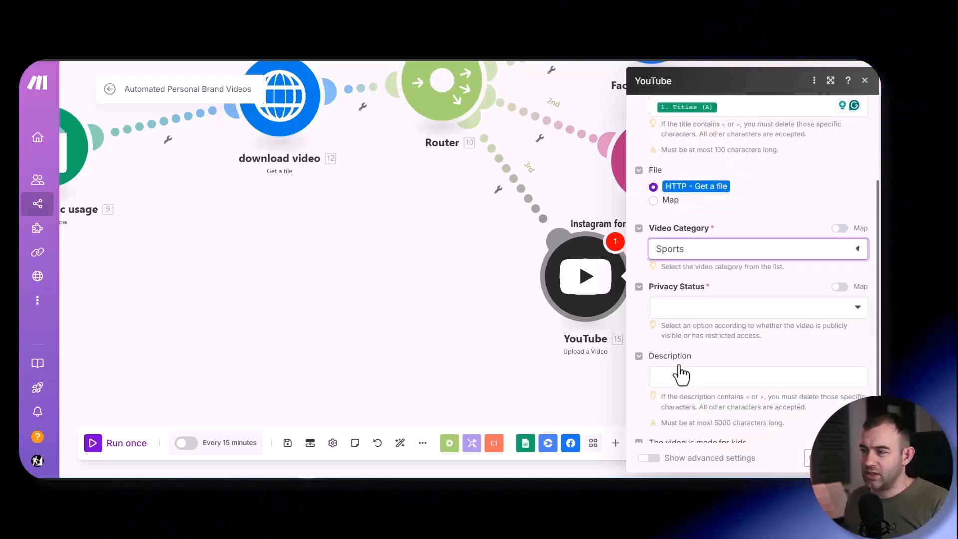
pyautogui.click(699, 309)
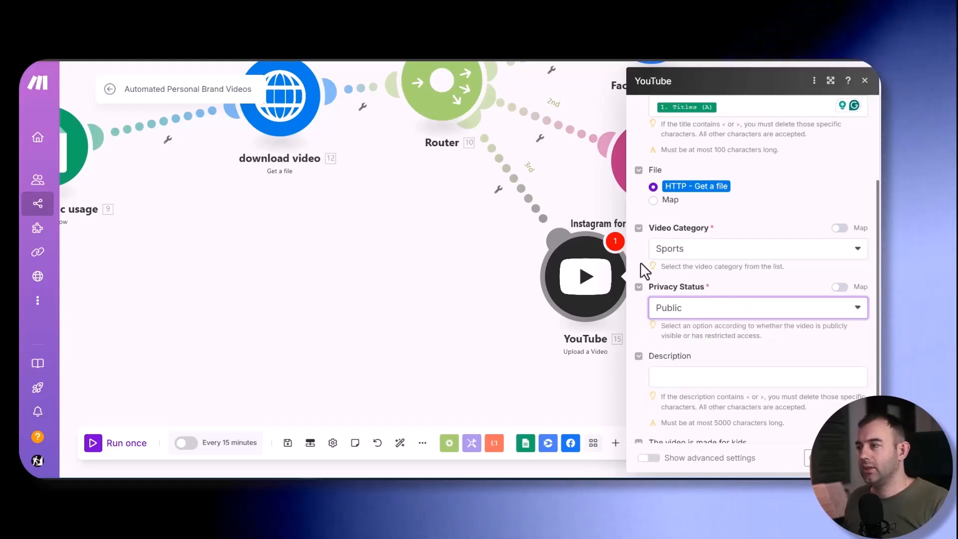
# - Look through the mappable data for the YouTube video's Description, leave it empty, and save the YouTube module
pyautogui.scroll(-2, 663, 309)
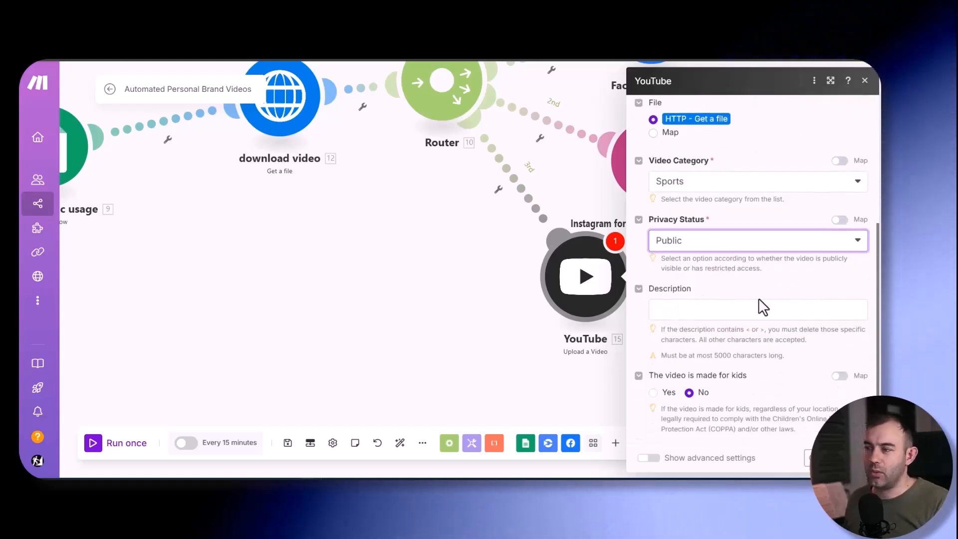
pyautogui.click(692, 310)
pyautogui.scroll(-4, 588, 237)
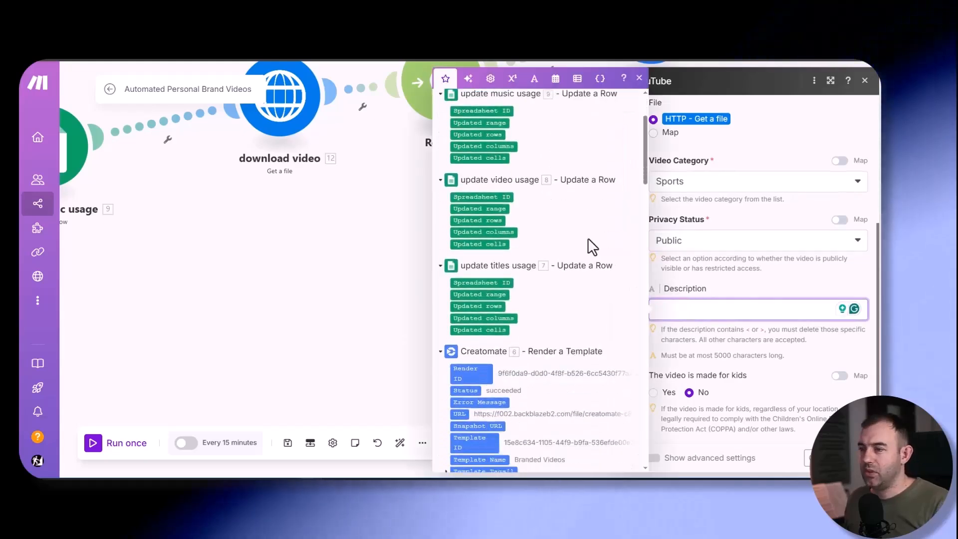
pyautogui.scroll(-5, 606, 276)
pyautogui.scroll(5, 605, 287)
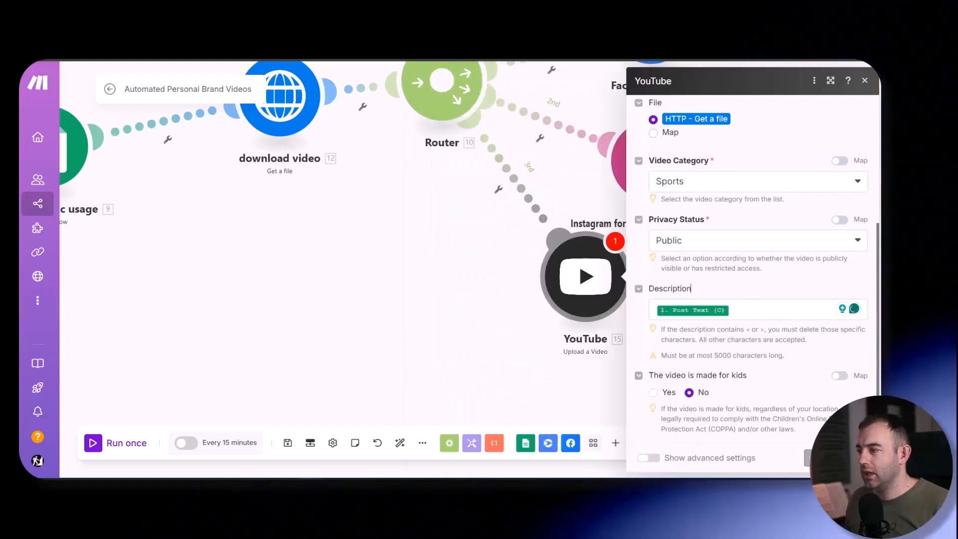
pyautogui.click(852, 458)
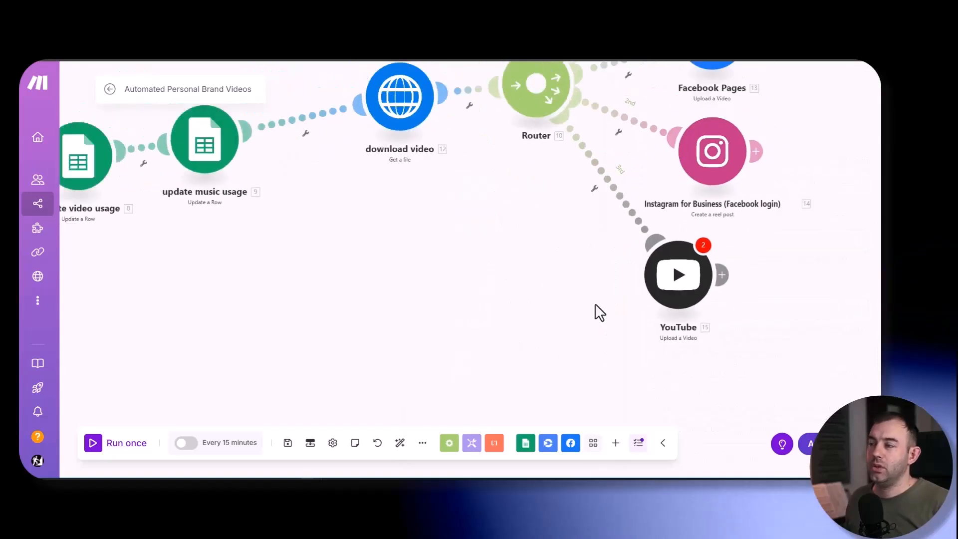
# - Add a LinkedIn Create a User Video Post module on a fourth Router route
pyautogui.rightClick(519, 310)
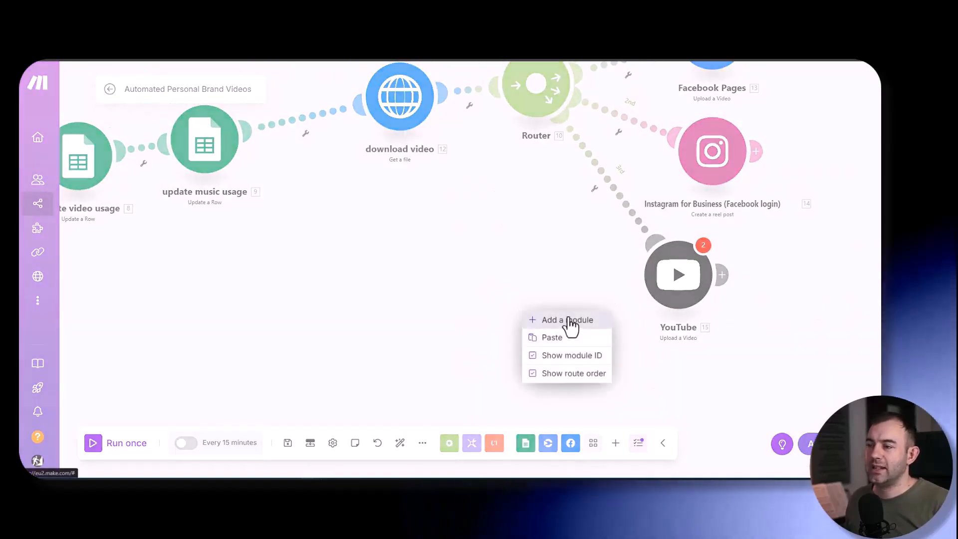
pyautogui.click(567, 321)
pyautogui.click(518, 308)
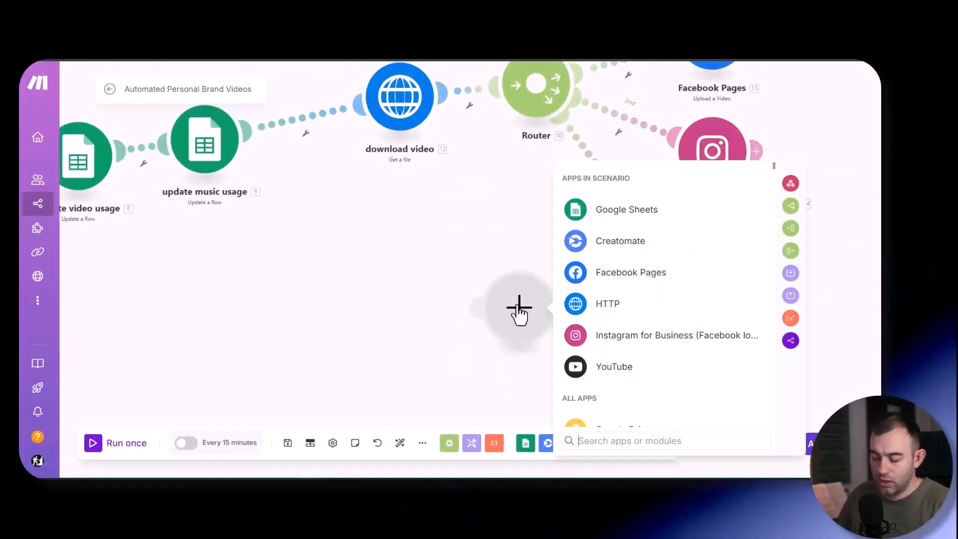
pyautogui.write('li')
pyautogui.click(604, 276)
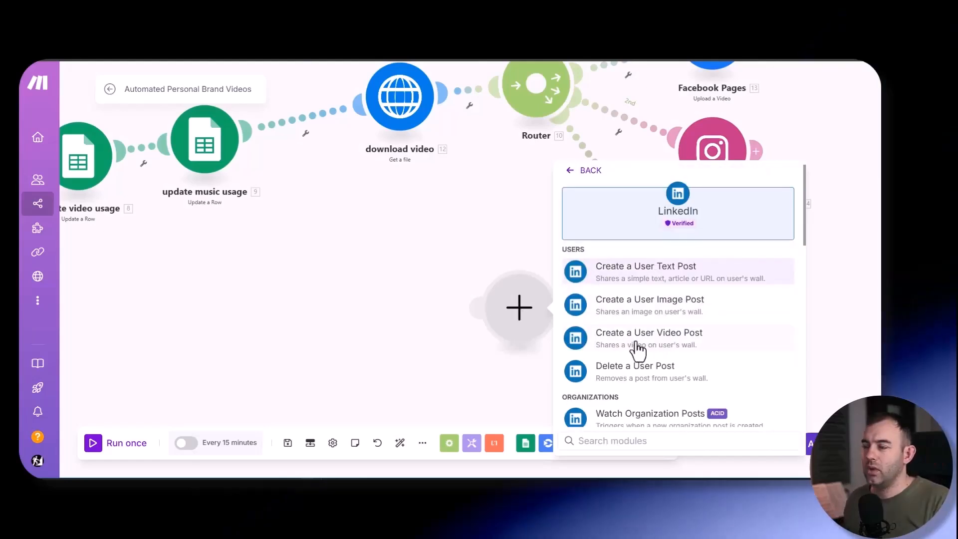
pyautogui.click(639, 344)
pyautogui.click(701, 354)
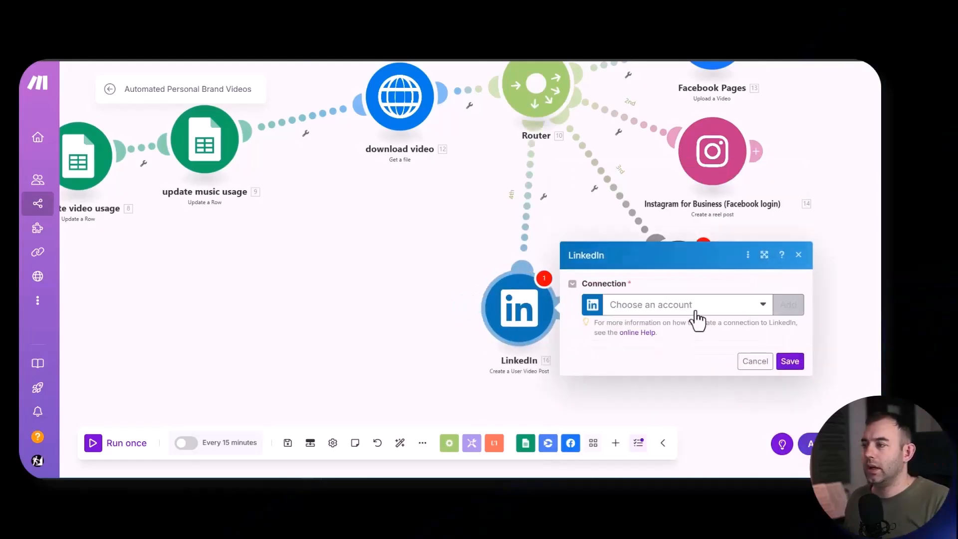
# - Try to set up a LinkedIn-type connection for the LinkedIn module, using My LinkedIn connection with updated permissions
pyautogui.click(789, 305)
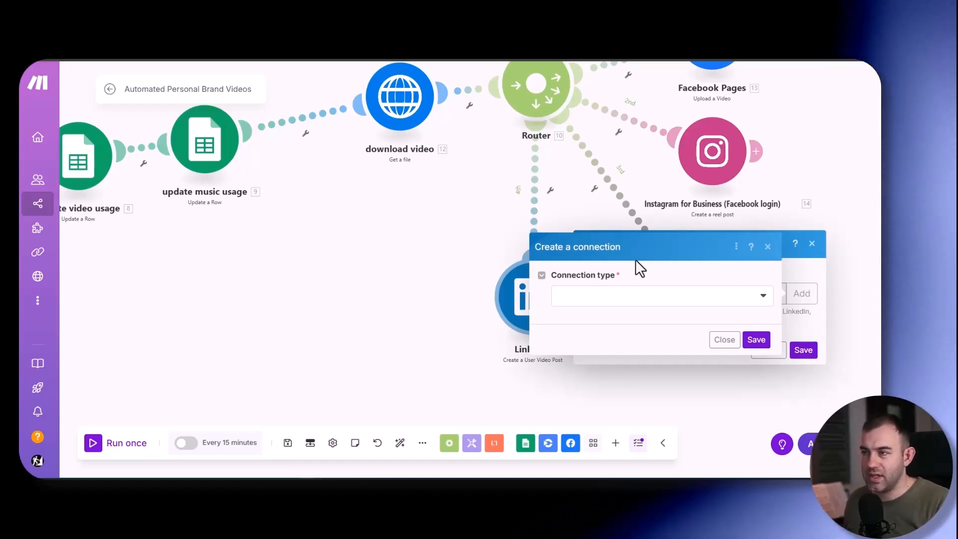
pyautogui.click(667, 299)
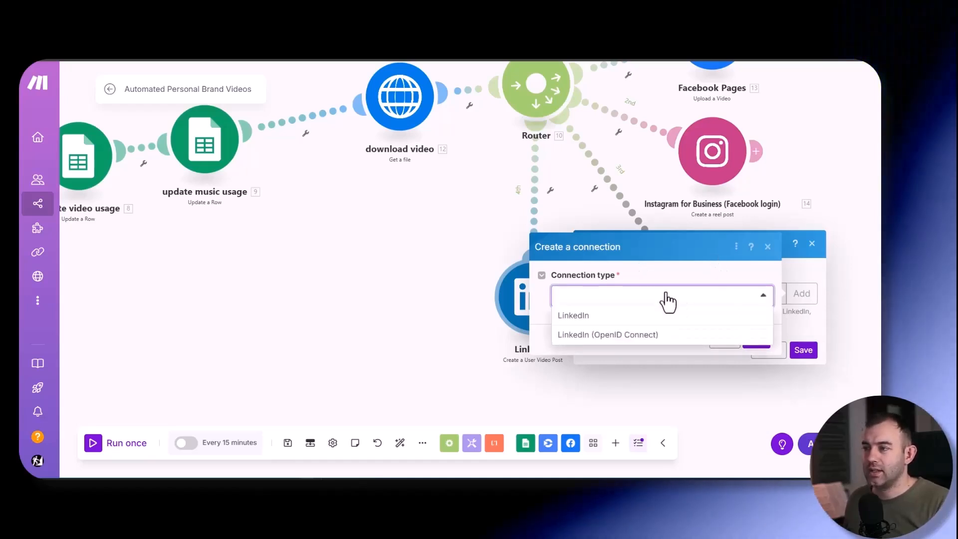
pyautogui.click(573, 316)
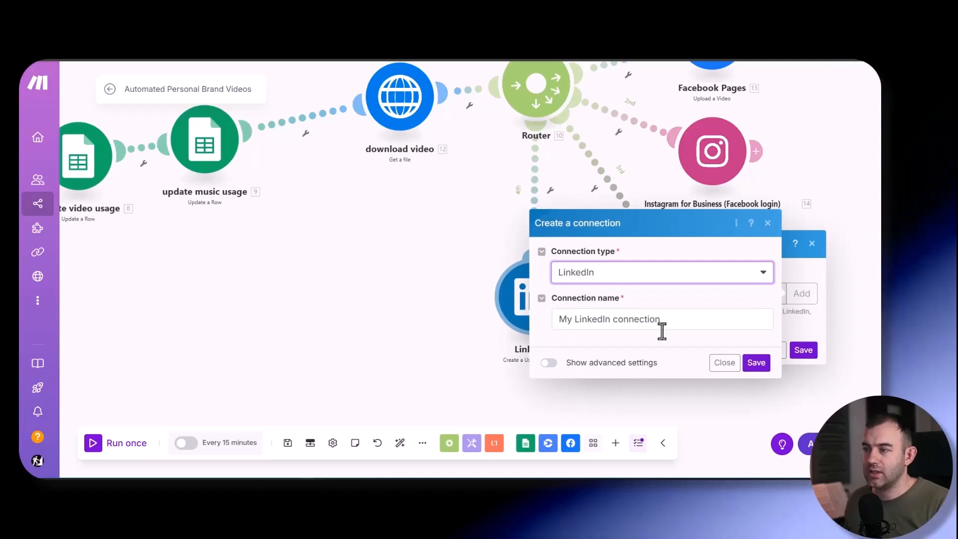
pyautogui.click(754, 364)
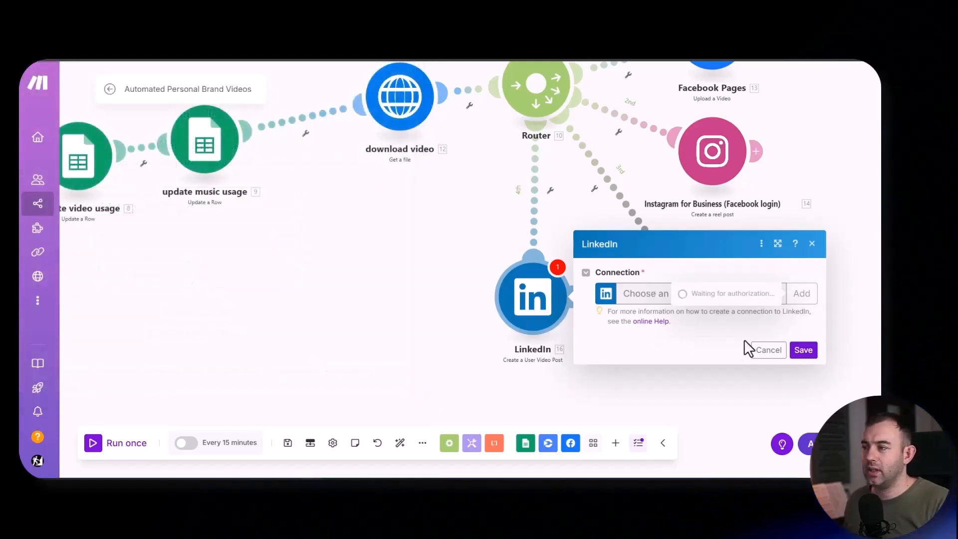
pyautogui.click(767, 346)
pyautogui.click(533, 307)
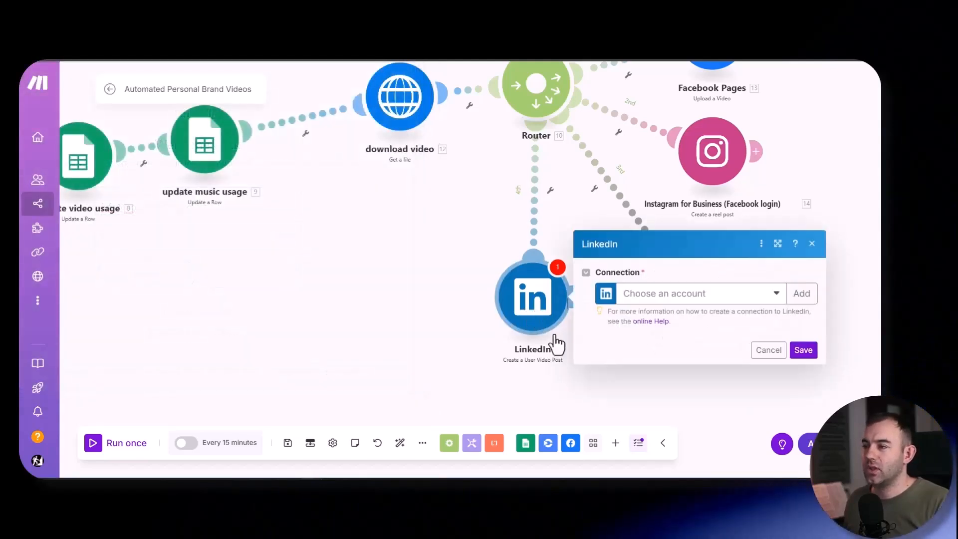
pyautogui.click(691, 313)
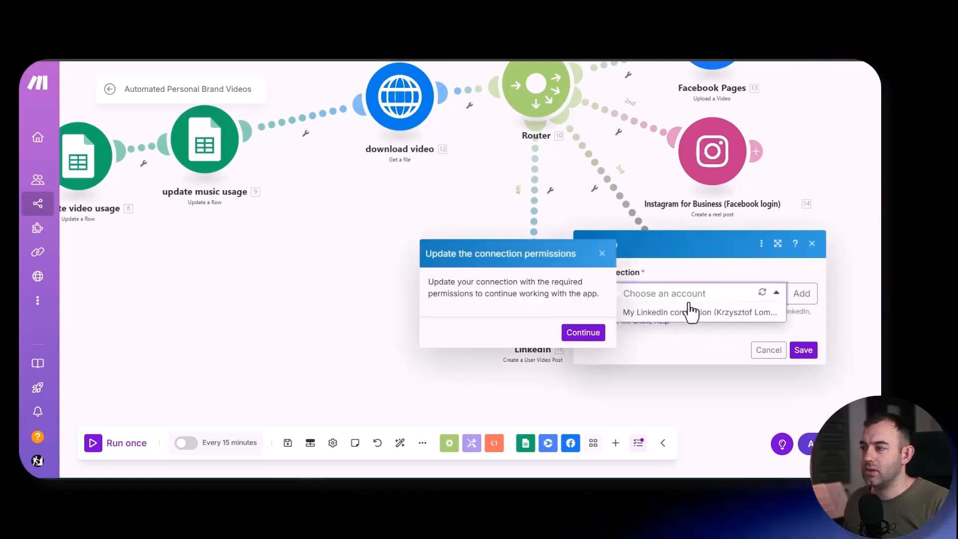
pyautogui.click(579, 333)
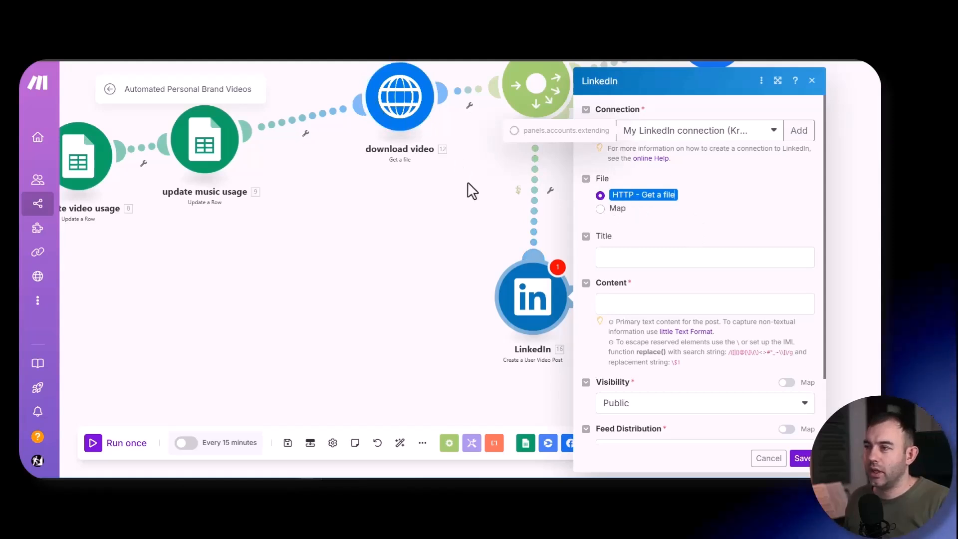
# - Look for data to map into the LinkedIn post's Title and Content, retry the permissions update, and discard the module's settings
pyautogui.click(644, 260)
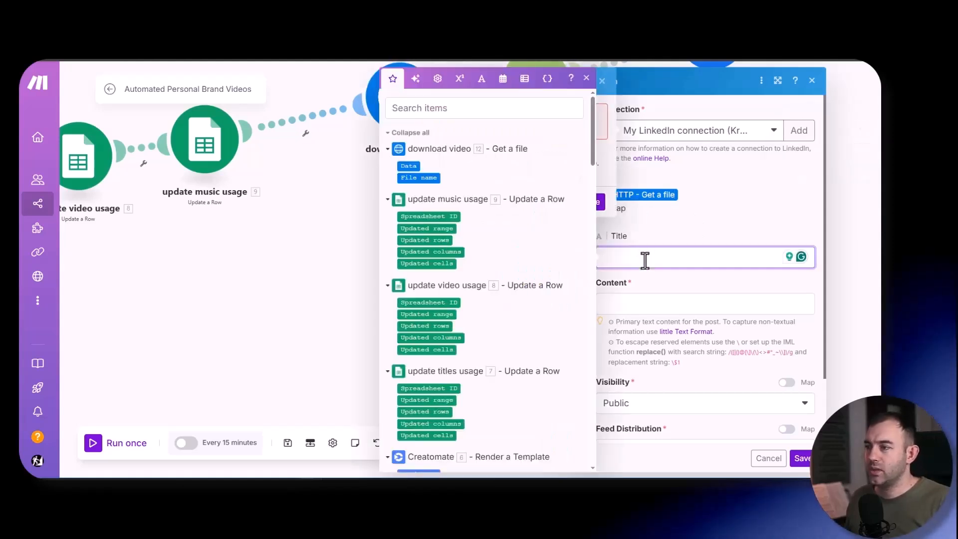
pyautogui.scroll(-2, 688, 229)
pyautogui.click(654, 227)
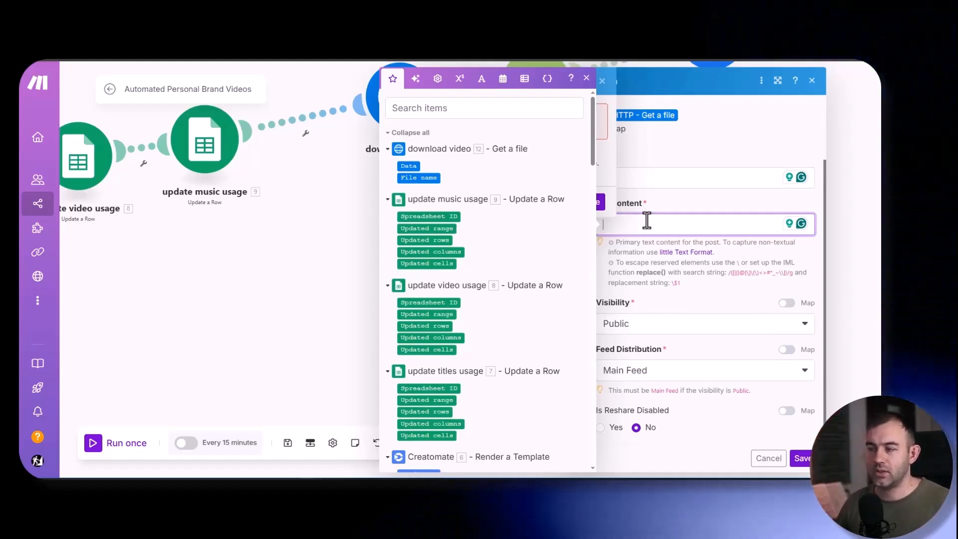
pyautogui.scroll(-15, 520, 291)
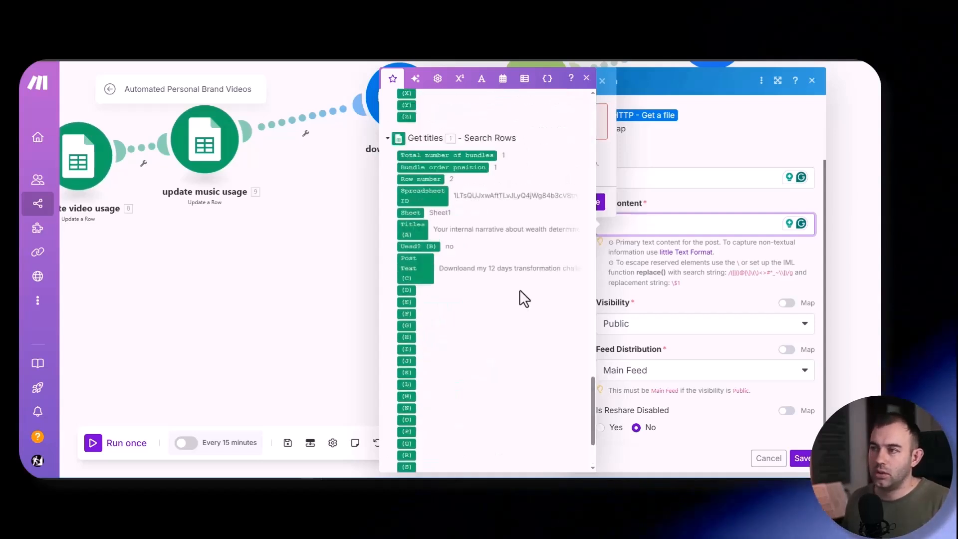
pyautogui.scroll(-5, 520, 289)
pyautogui.scroll(3, 476, 326)
pyautogui.scroll(-3, 476, 325)
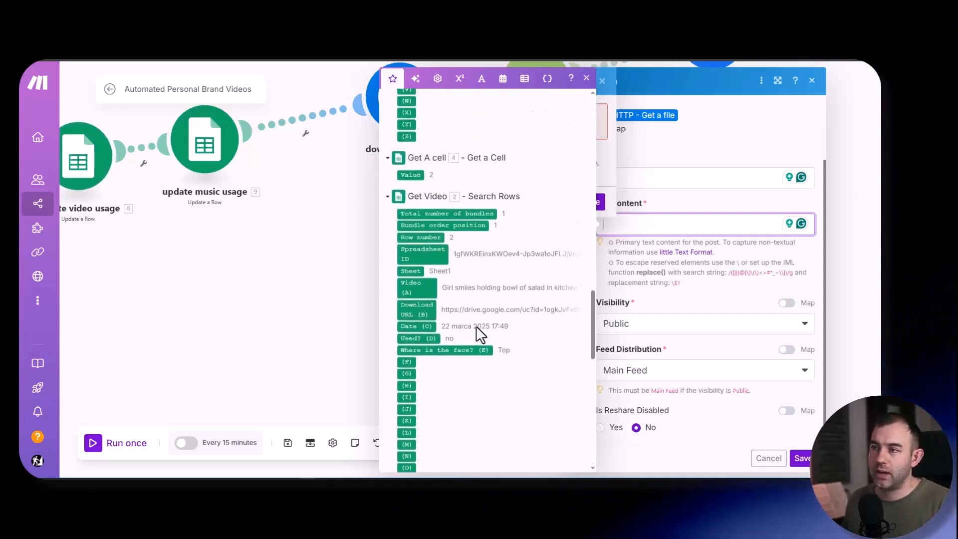
pyautogui.click(657, 294)
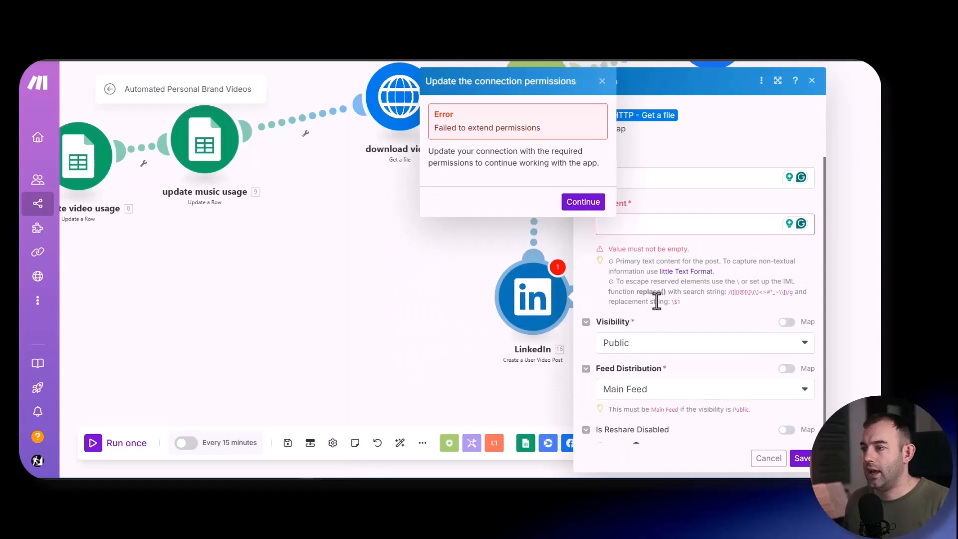
pyautogui.click(582, 203)
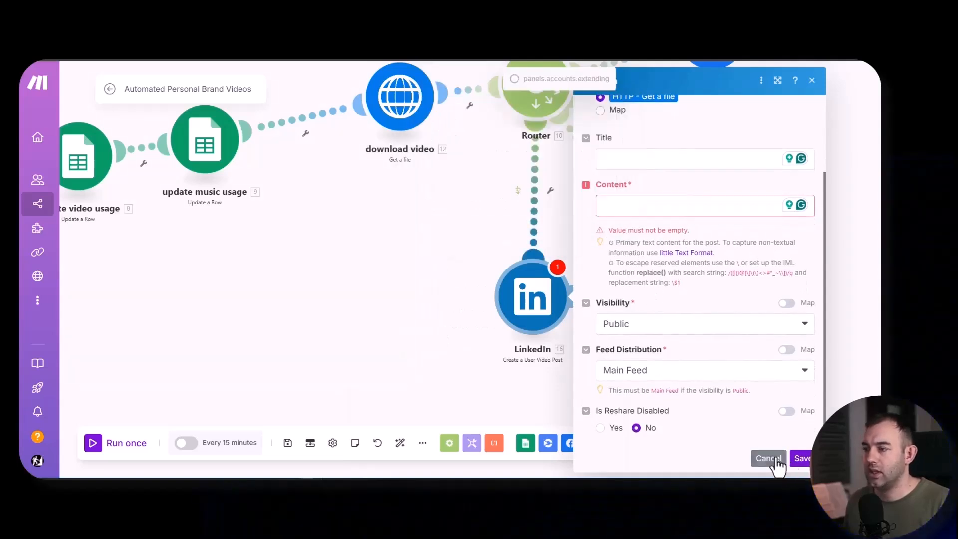
pyautogui.click(777, 461)
# - Move the LinkedIn module below the YouTube module in the column of publishing modules
pyautogui.moveTo(609, 273); pyautogui.dragTo(803, 341)
pyautogui.scroll(-2, 654, 299)
pyautogui.moveTo(652, 306); pyautogui.dragTo(395, 284)
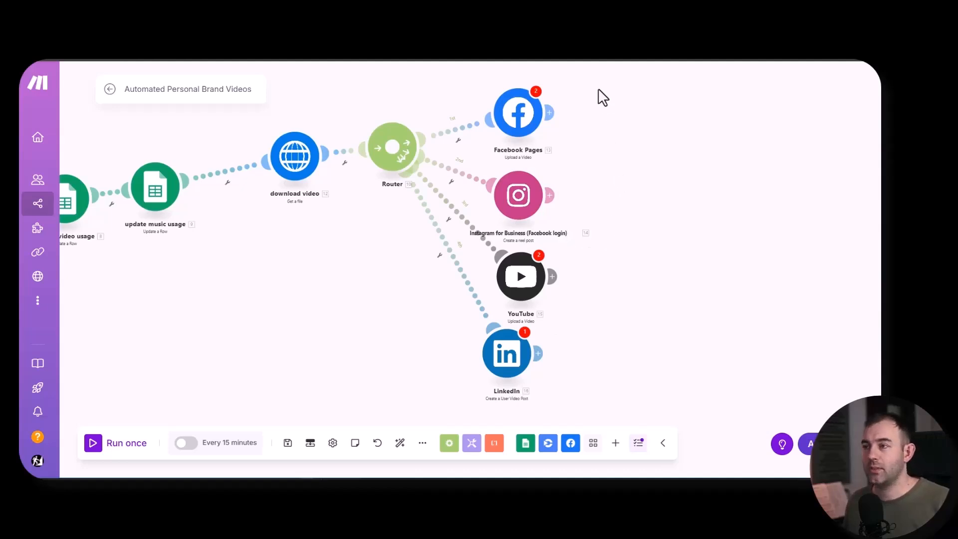
# - Move the download video module closer to update music usage and unlink it from the Router
pyautogui.moveTo(426, 278); pyautogui.dragTo(627, 286)
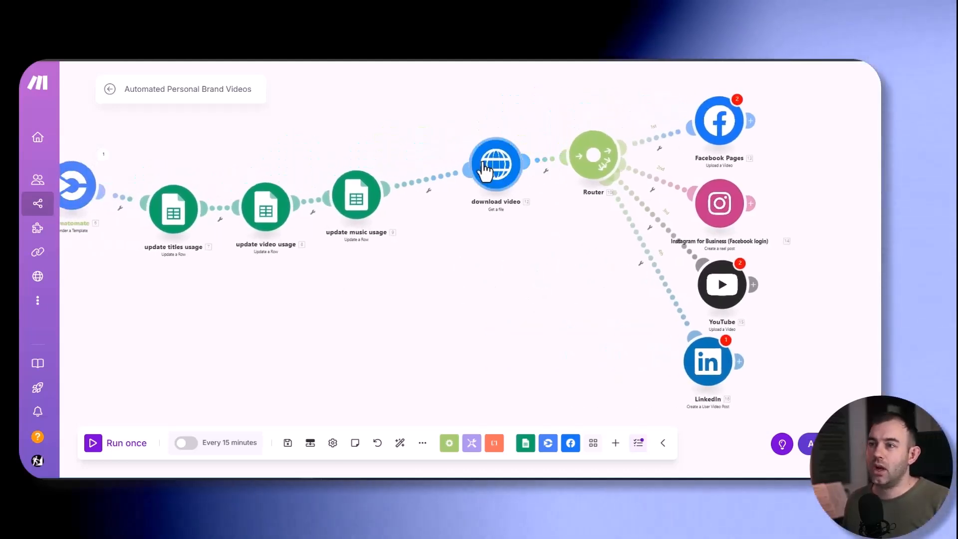
pyautogui.moveTo(477, 180); pyautogui.dragTo(431, 218)
pyautogui.rightClick(514, 184)
pyautogui.click(538, 217)
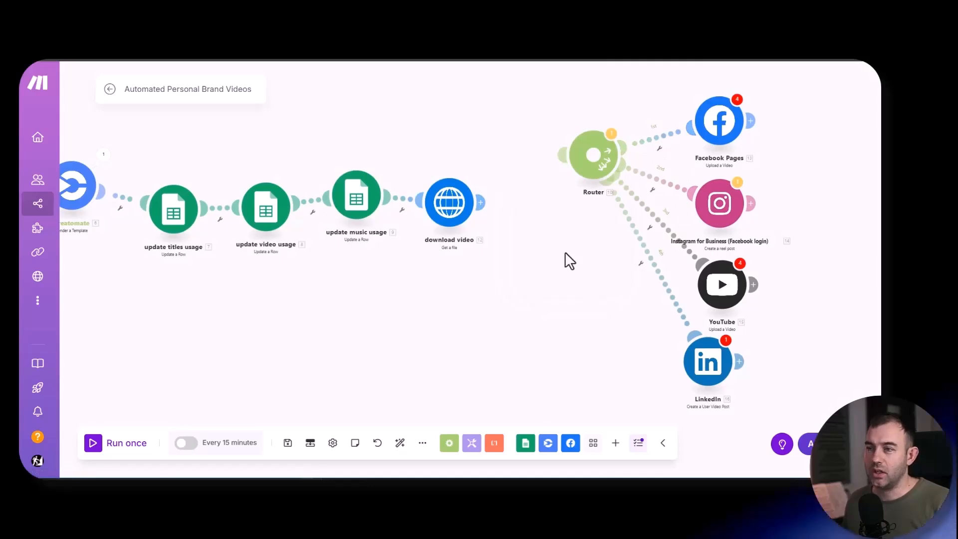
# - Save the scenario and run it once without the publishing routes
pyautogui.moveTo(405, 296); pyautogui.dragTo(379, 281)
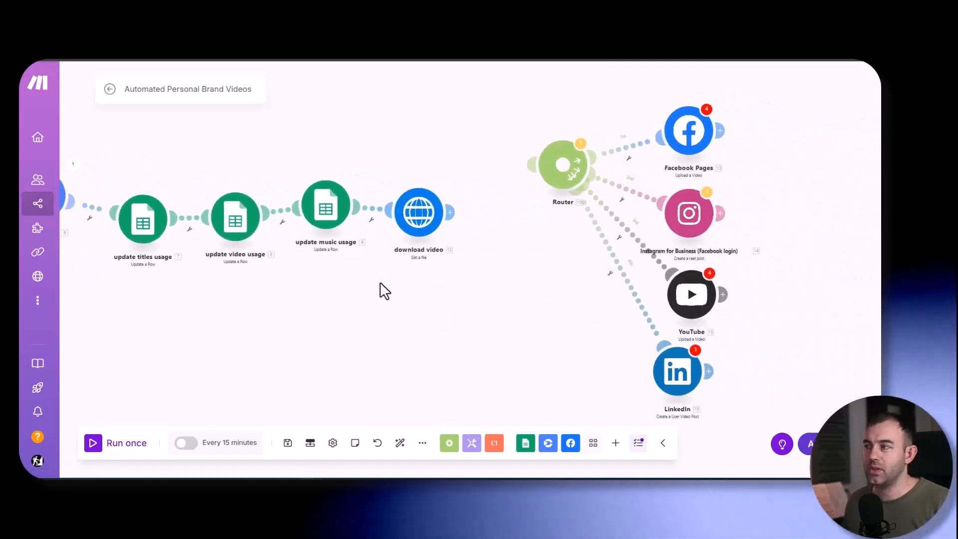
pyautogui.scroll(2, 338, 313)
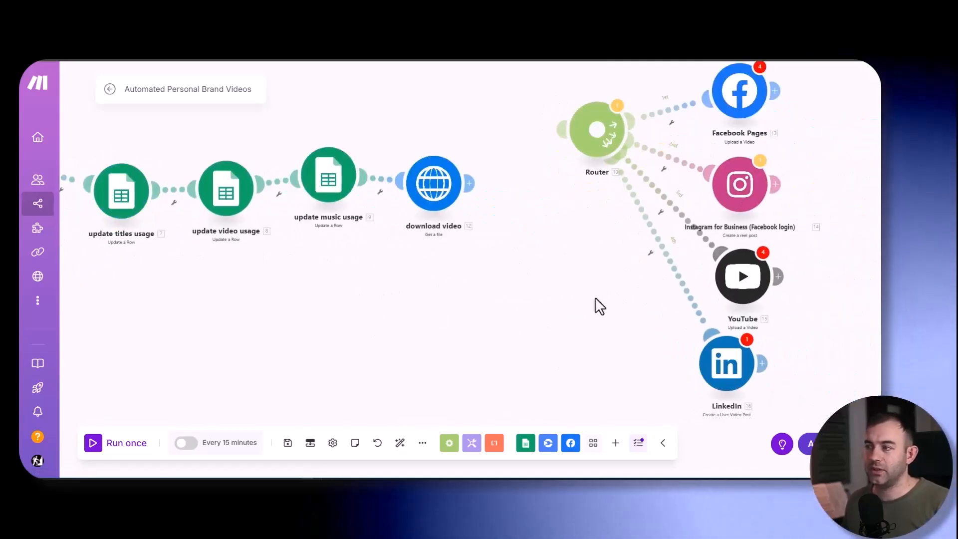
pyautogui.moveTo(406, 304); pyautogui.dragTo(270, 335)
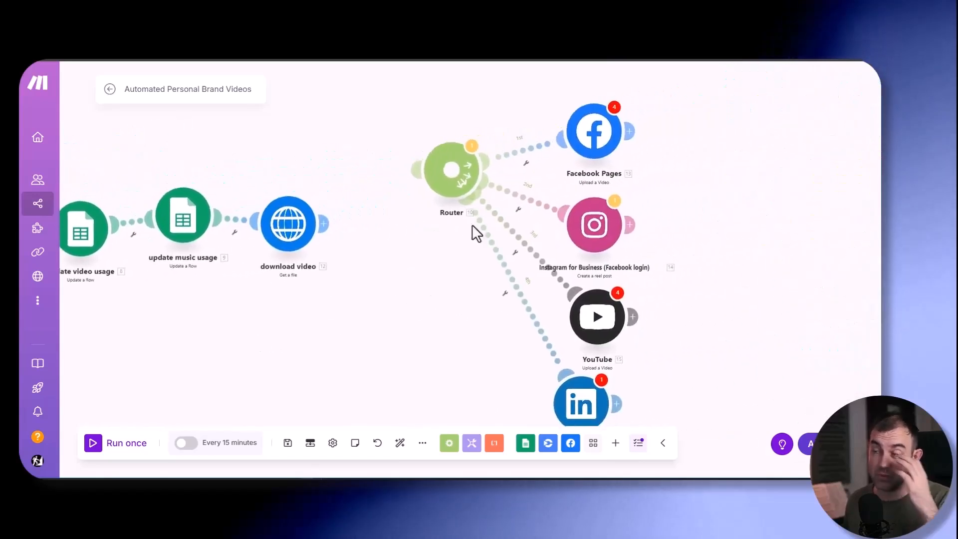
pyautogui.moveTo(438, 262); pyautogui.dragTo(447, 240)
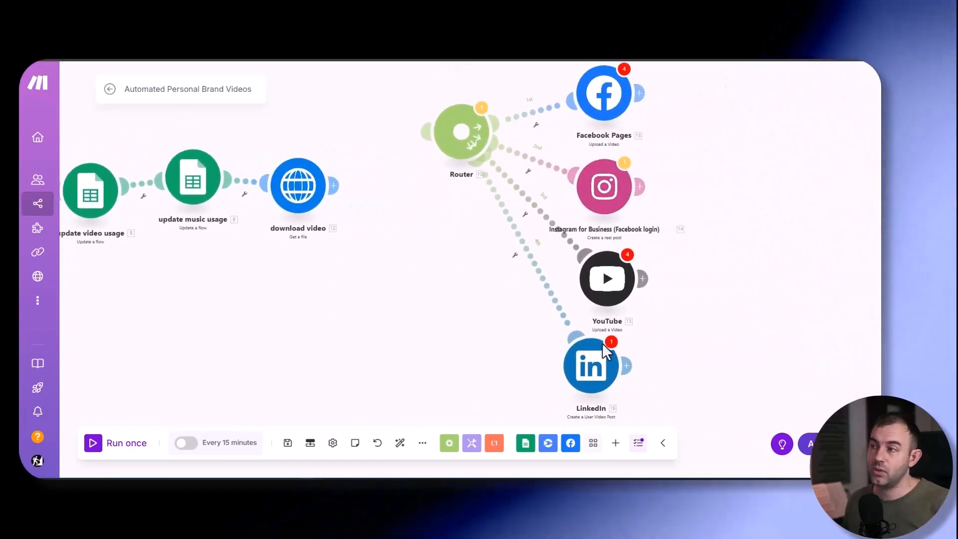
pyautogui.moveTo(387, 319); pyautogui.dragTo(683, 340)
pyautogui.hotkey('ctrl', 's')
pyautogui.moveTo(306, 359); pyautogui.dragTo(262, 352)
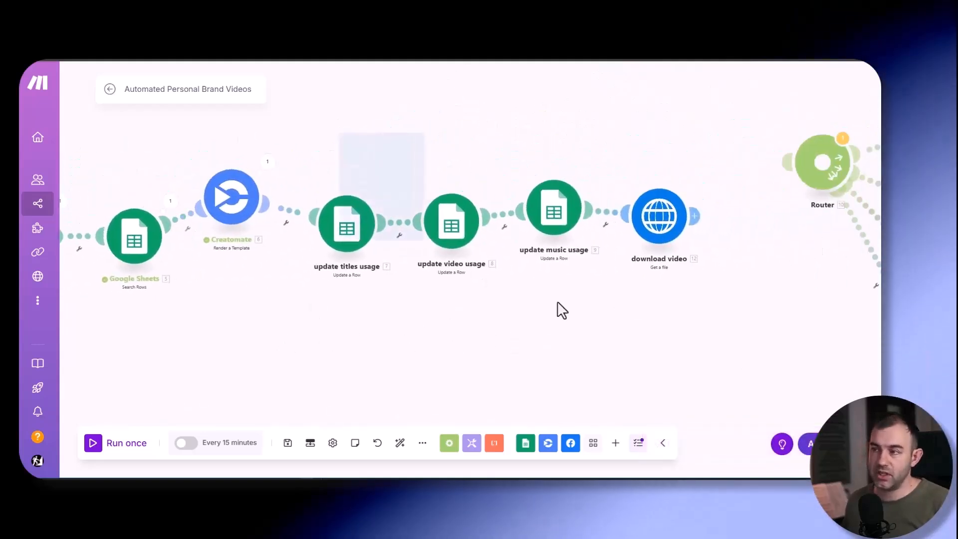
pyautogui.moveTo(558, 302); pyautogui.dragTo(555, 300)
pyautogui.moveTo(375, 340); pyautogui.dragTo(571, 333)
pyautogui.click(92, 443)
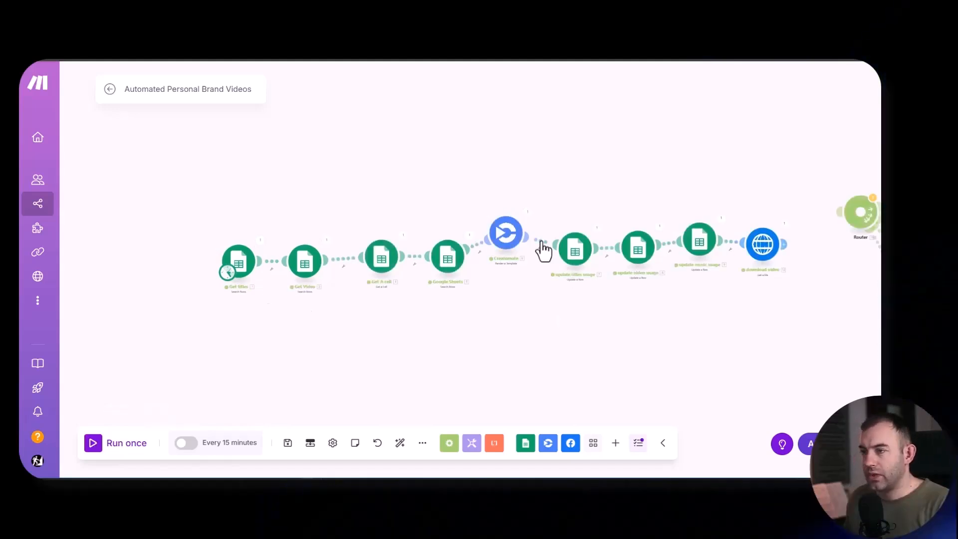
# - Copy the rendered video's URL from the Creatomate module's output and open it in a new browser tab
pyautogui.click(528, 213)
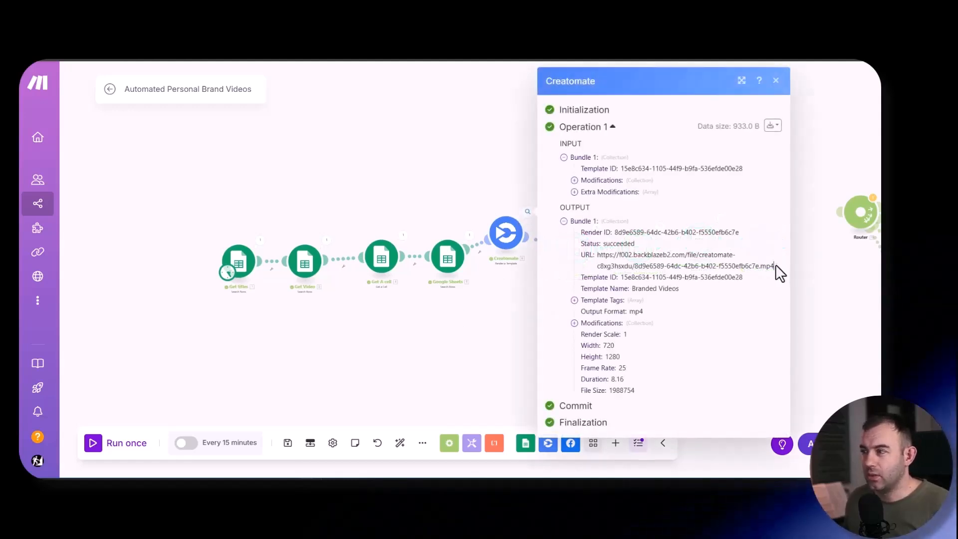
pyautogui.moveTo(774, 266); pyautogui.dragTo(601, 255)
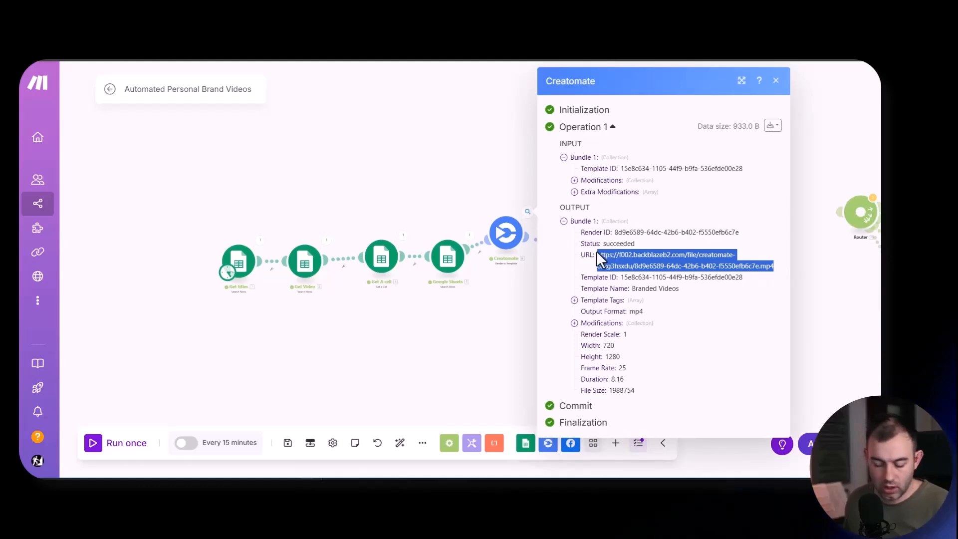
pyautogui.hotkey('ctrl', 't')
pyautogui.write('https://f002.backblazeb2.com/file/creatomate-c8xg3hsxdu/8d9e6589-64dc-42b6-b402-f5550efb6c7e.mp4')
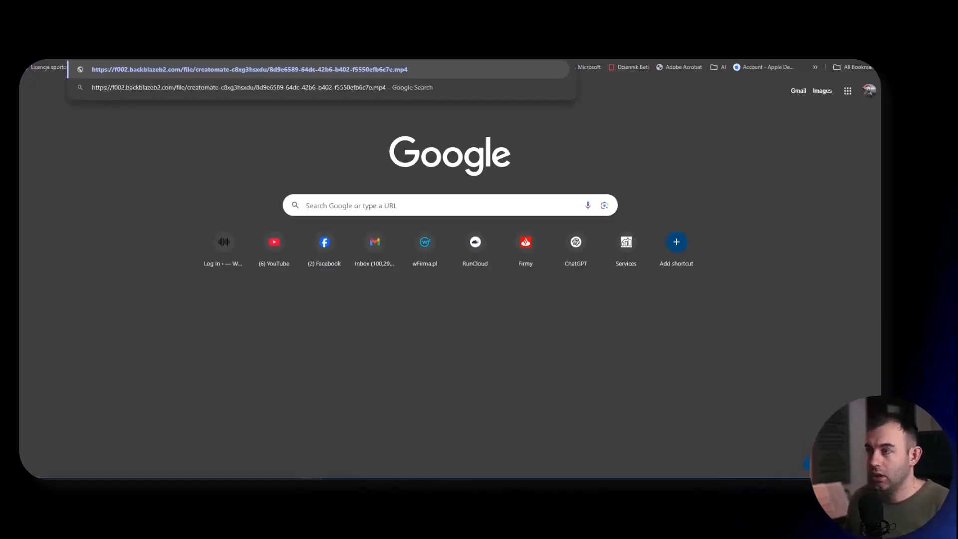
pyautogui.press('Return')
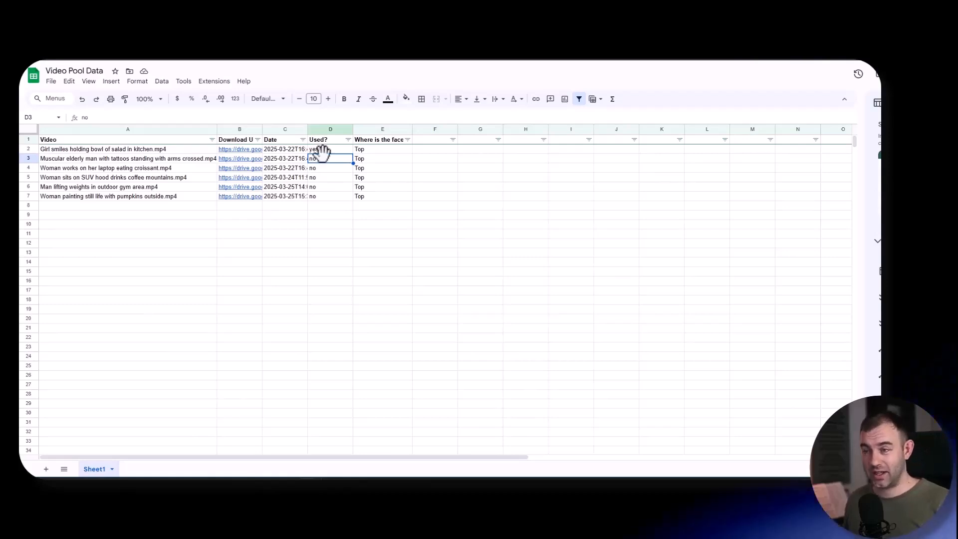
# - Review the used status of the first three videos in the Video Pool Data sheet
pyautogui.click(92, 161)
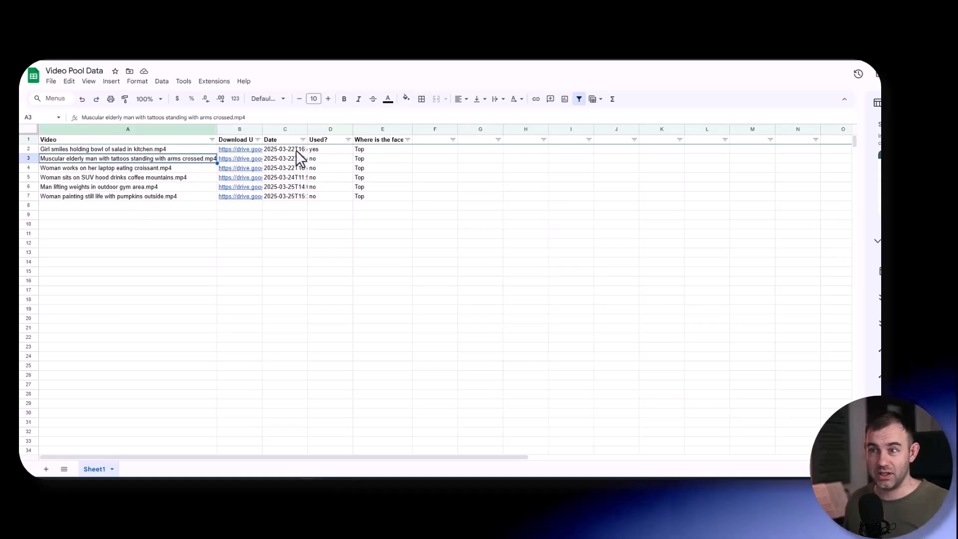
pyautogui.click(313, 149)
pyautogui.click(131, 161)
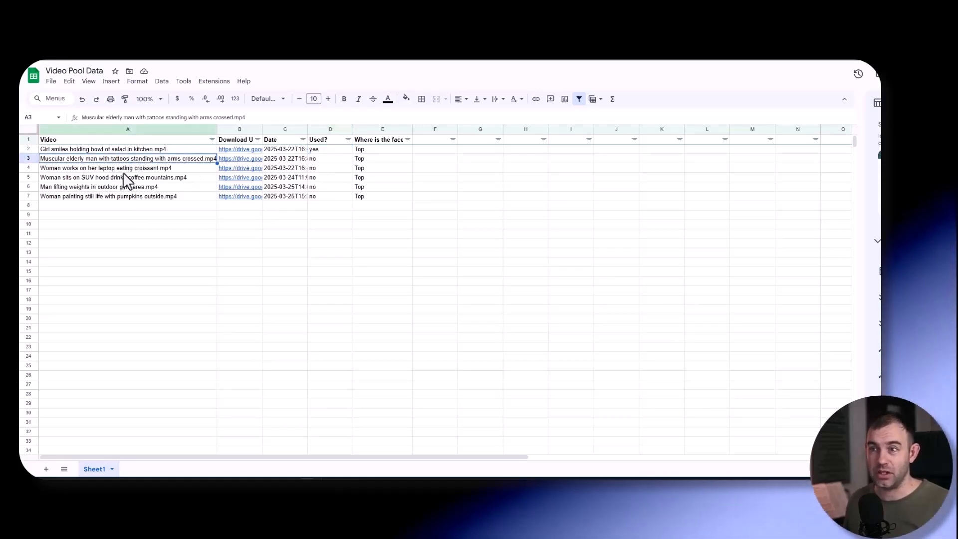
pyautogui.click(95, 169)
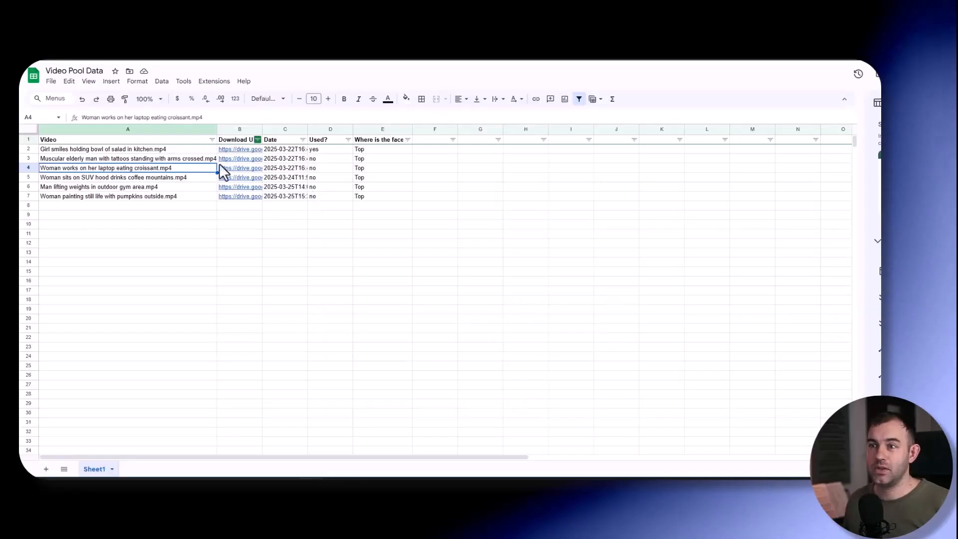
pyautogui.click(325, 149)
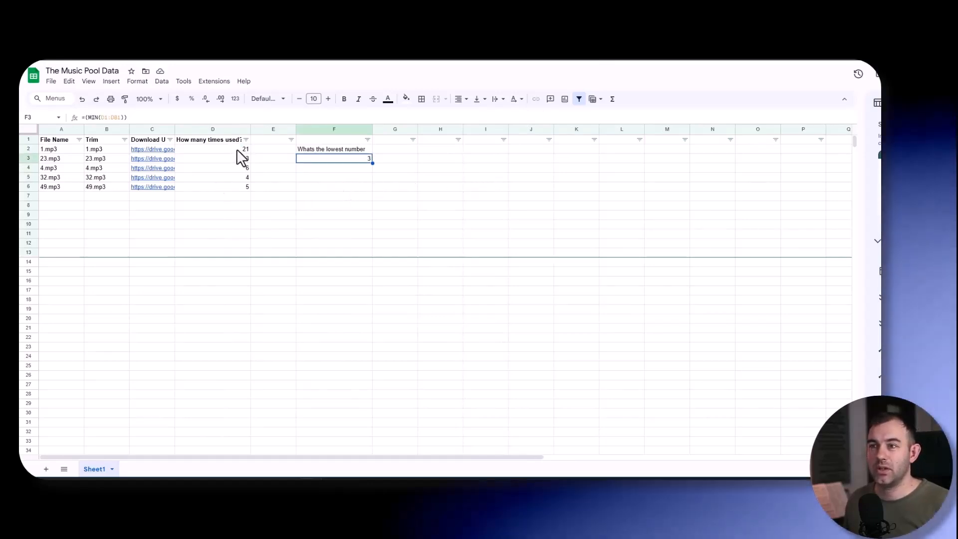
# - Reset the usage counts of all five music files in The Music Pool Data sheet to 0
pyautogui.moveTo(236, 149); pyautogui.dragTo(237, 191)
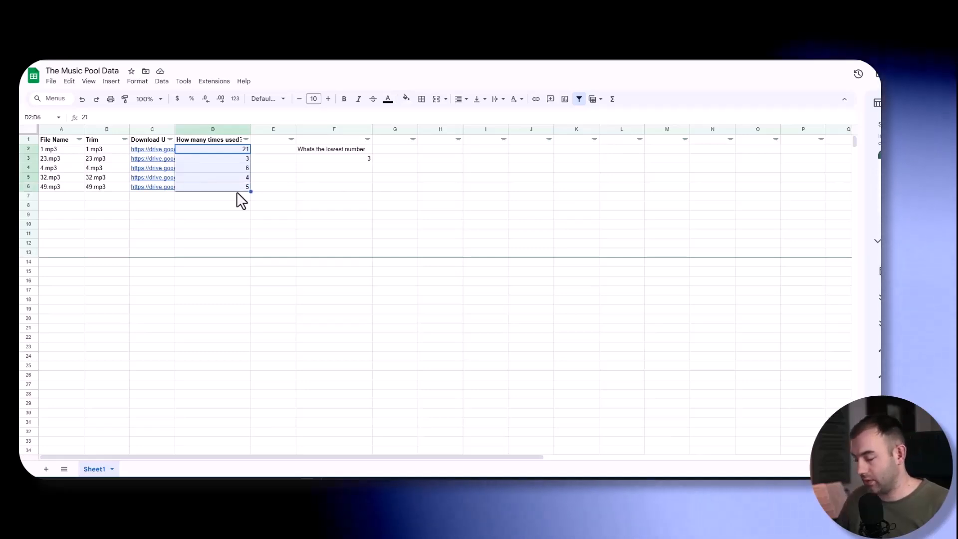
pyautogui.write('0')
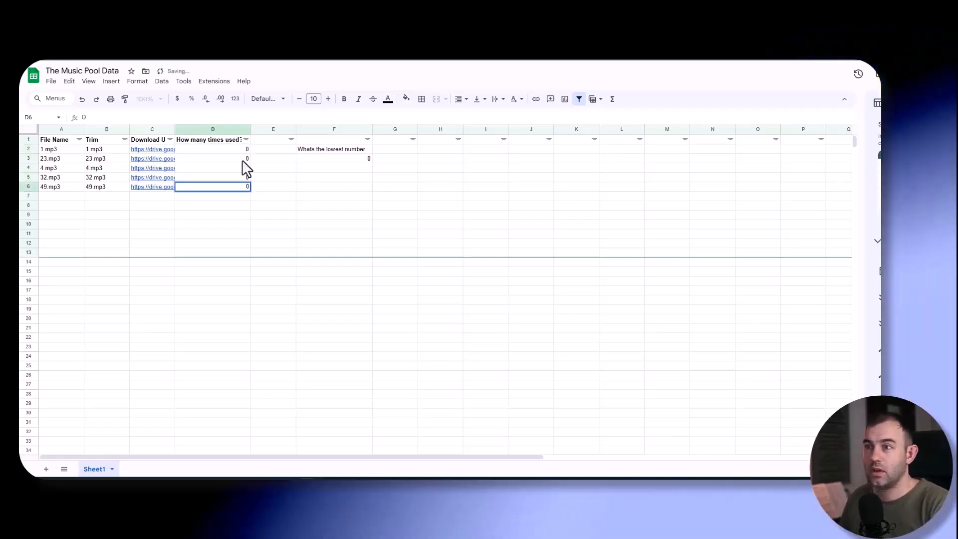
pyautogui.press('Return')
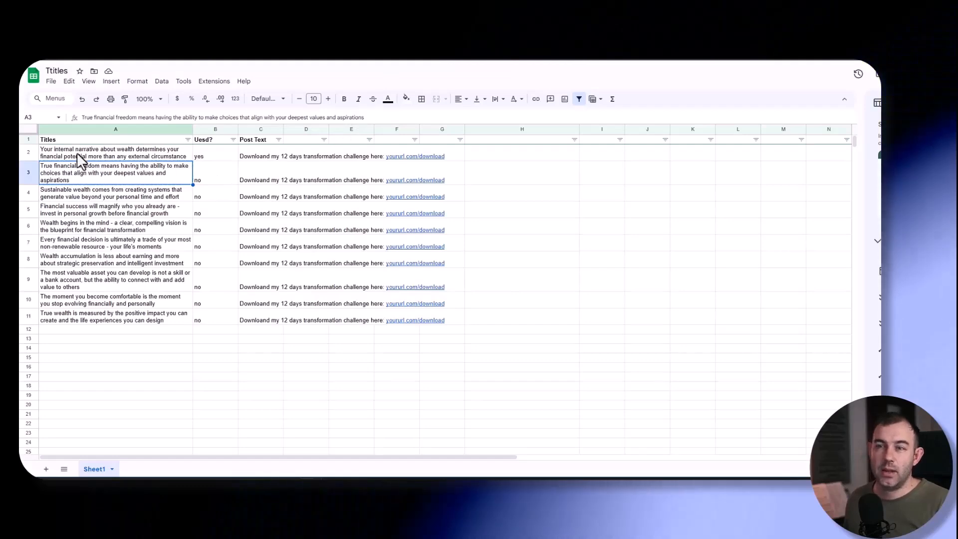
# - Check the first title and its used status in the Ttitles sheet
pyautogui.click(204, 156)
pyautogui.click(125, 155)
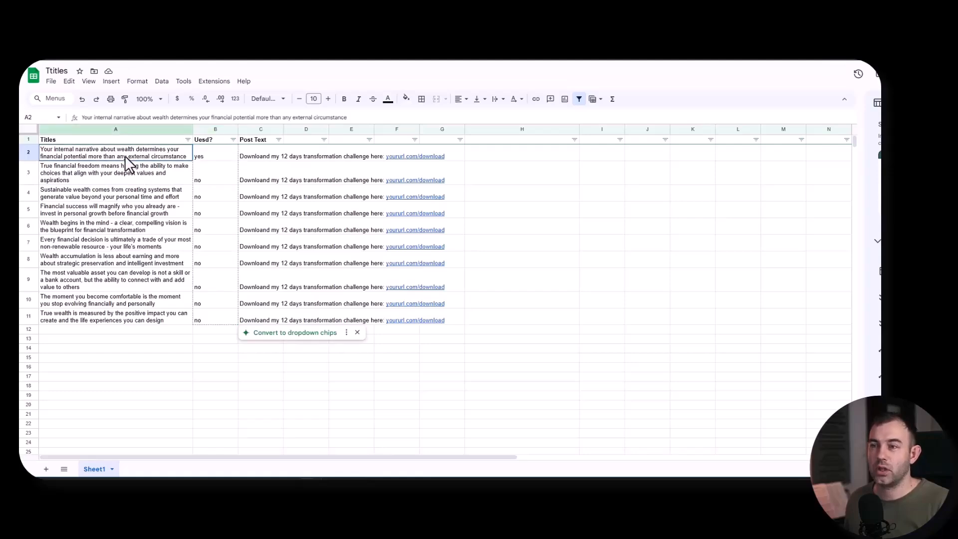
# - Switch back to Make, run the scenario once again, and open the Creatomate module's output
pyautogui.hotkey('alt', 'Tab')
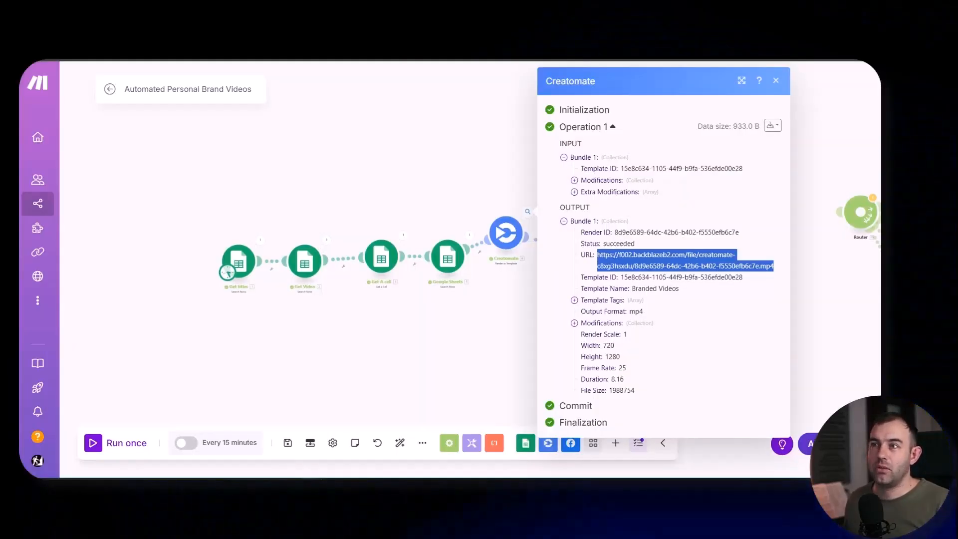
pyautogui.click(326, 191)
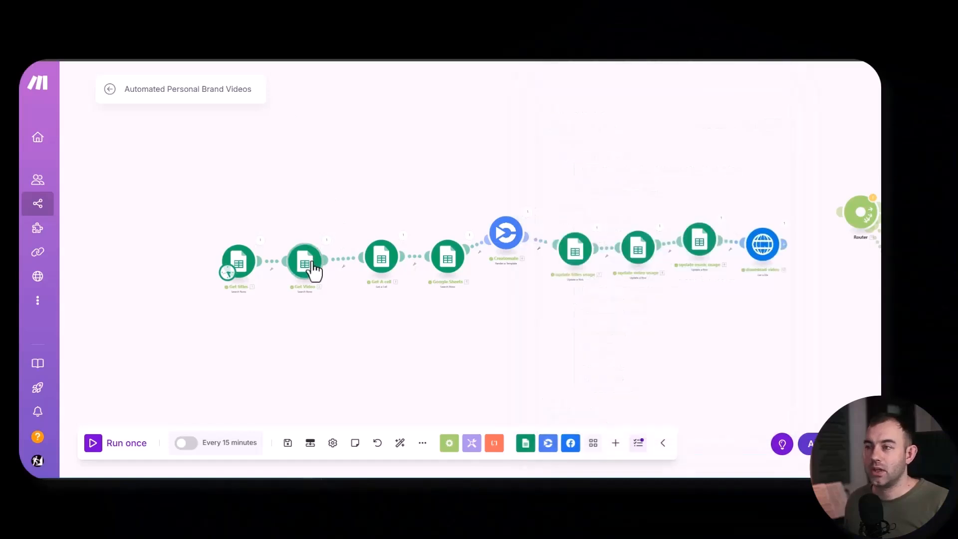
pyautogui.click(93, 449)
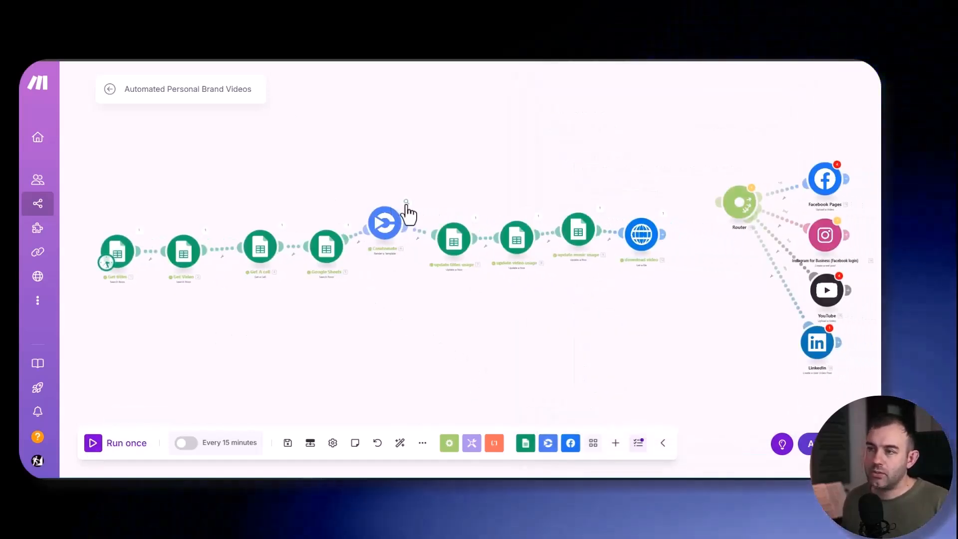
pyautogui.click(406, 205)
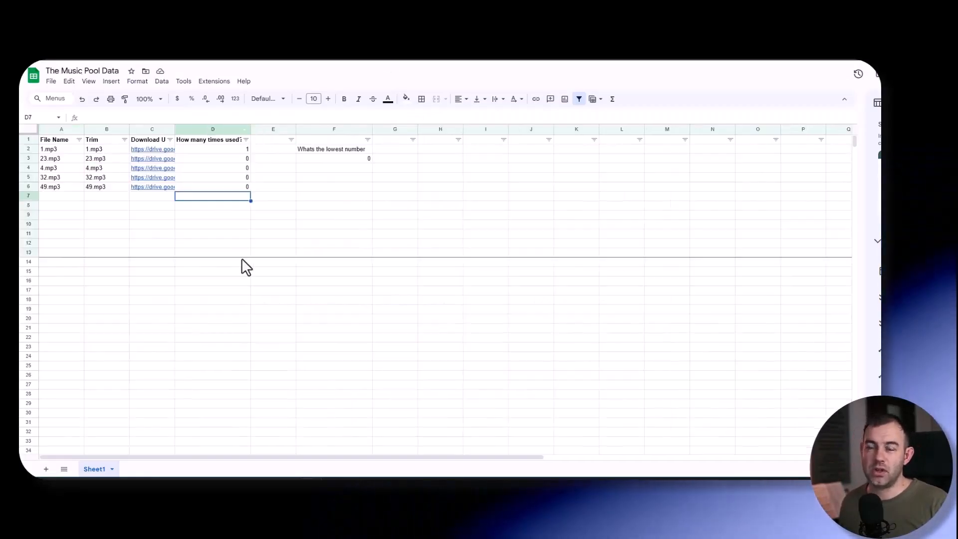
# - Check the updated usage counts of the music files in The Music Pool Data sheet
pyautogui.click(209, 150)
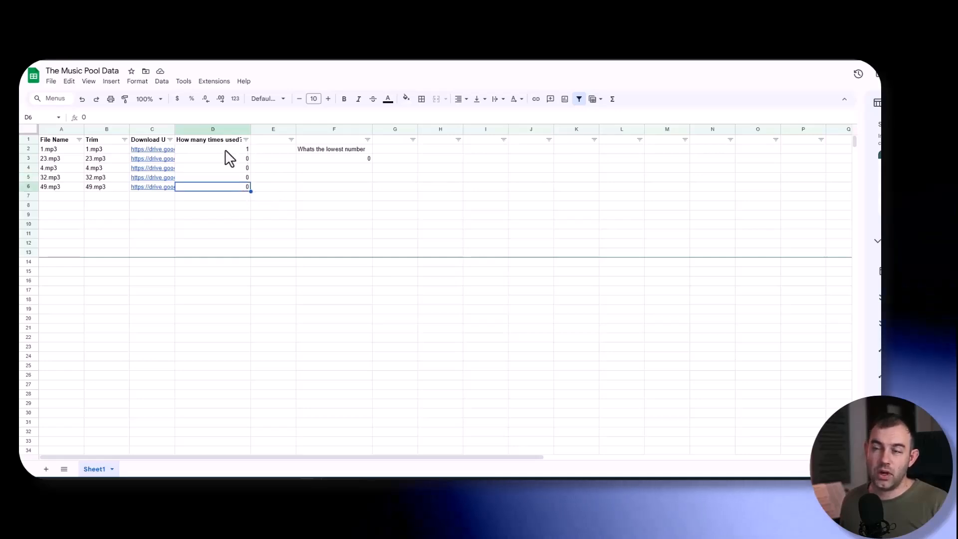
pyautogui.click(245, 151)
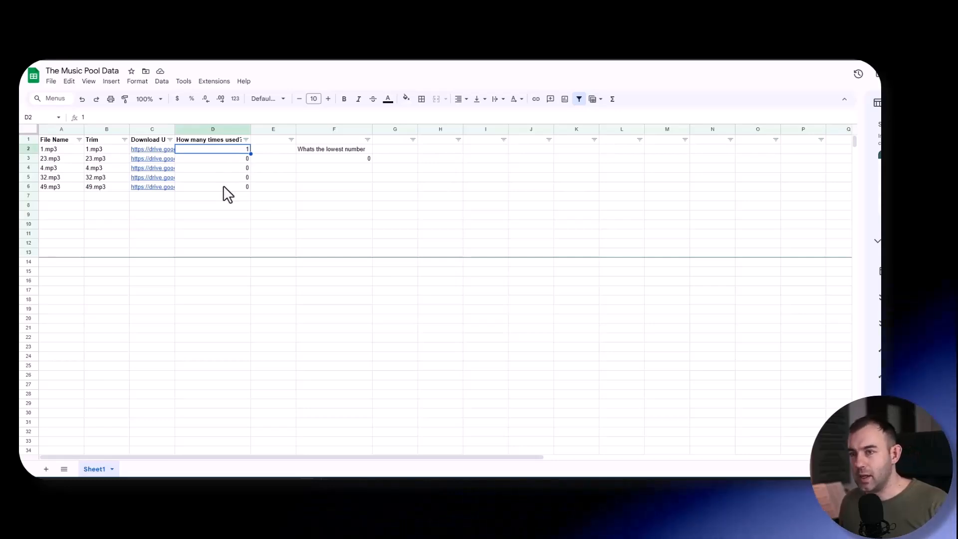
pyautogui.click(66, 161)
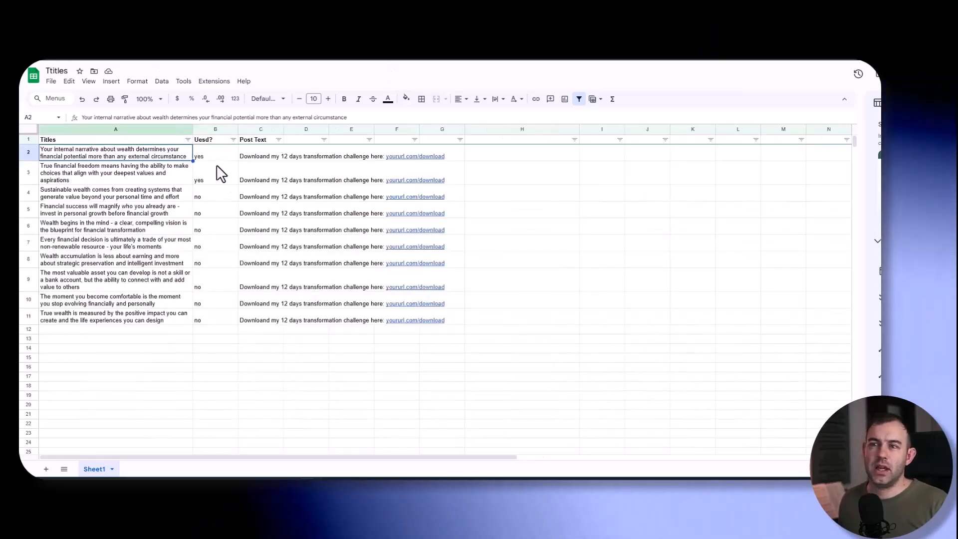
# - Examine the used status of the first three titles in the Ttitles sheet after the run
pyautogui.click(219, 173)
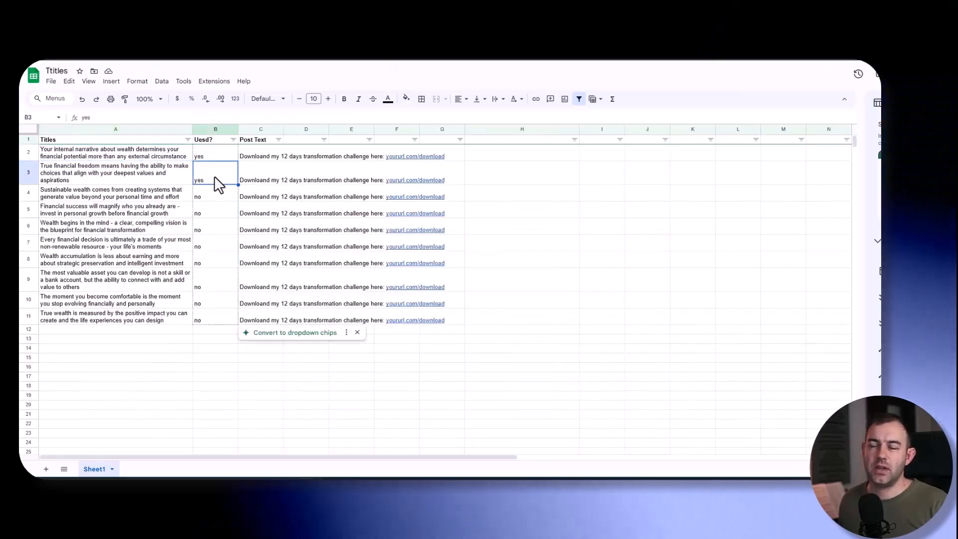
pyautogui.click(139, 175)
pyautogui.click(201, 169)
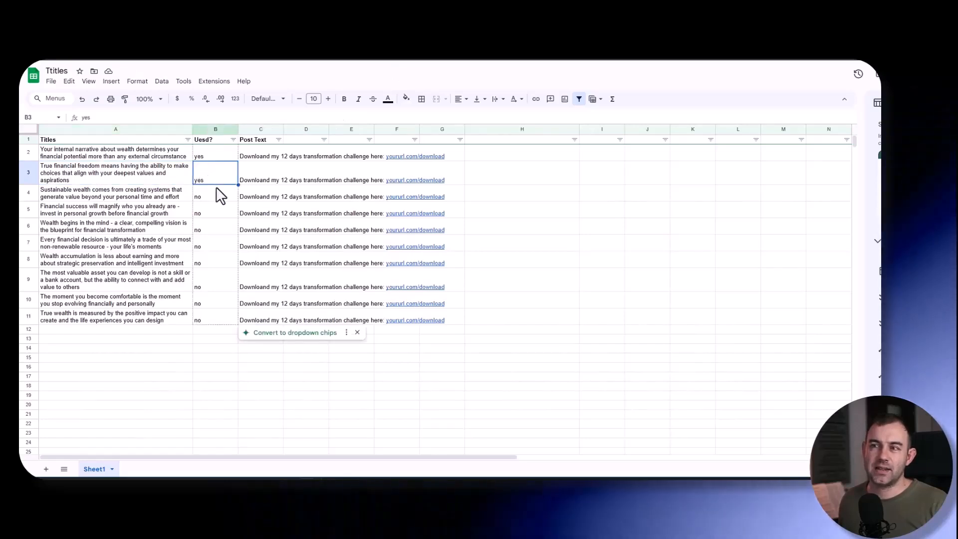
pyautogui.moveTo(146, 152); pyautogui.dragTo(150, 169)
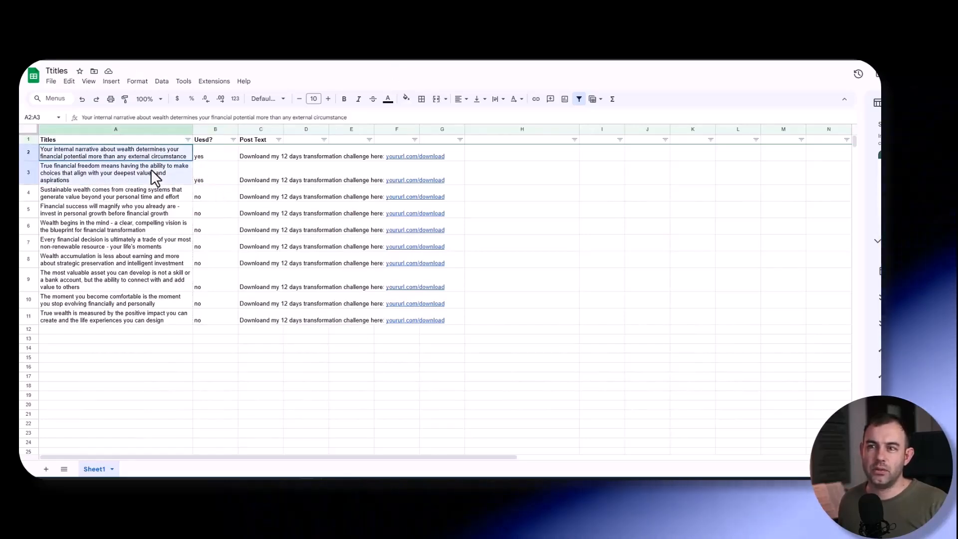
pyautogui.click(205, 195)
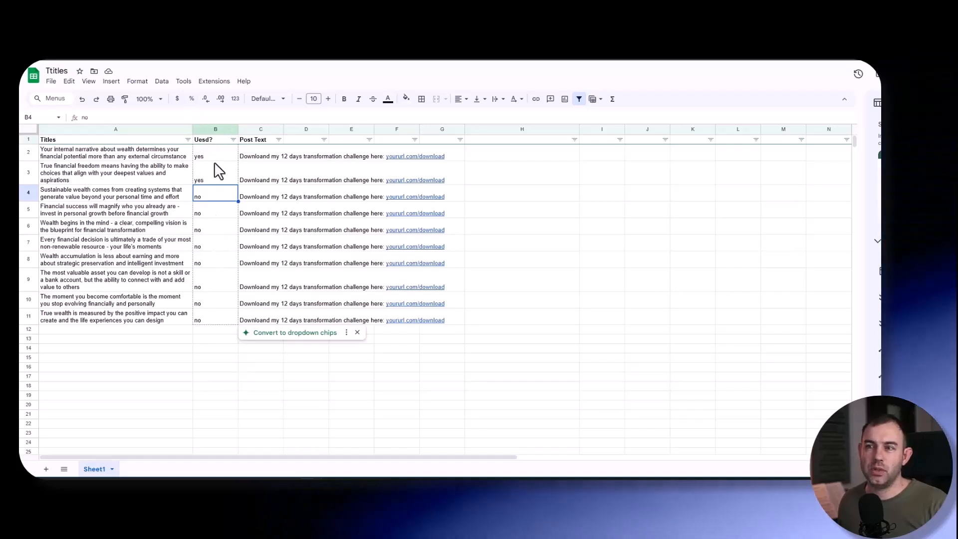
pyautogui.press('Left')
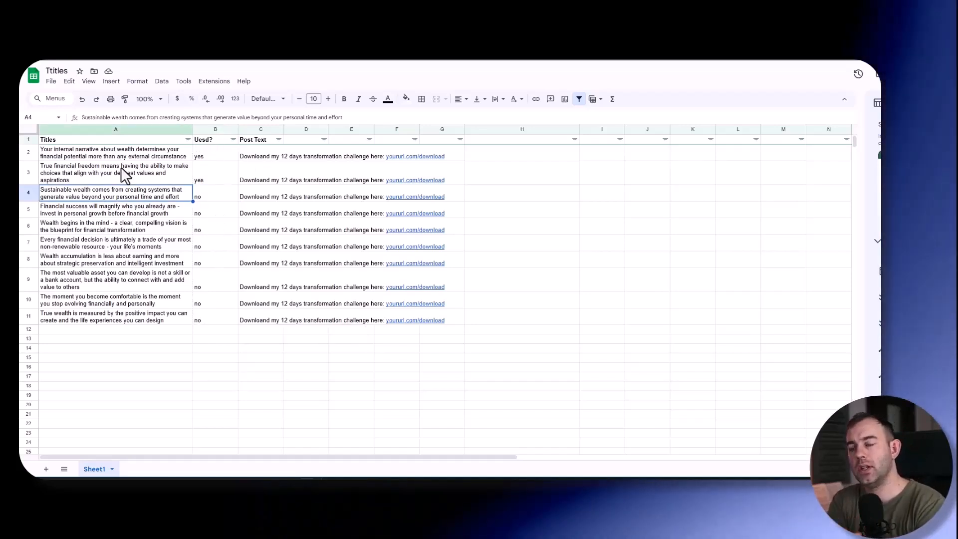